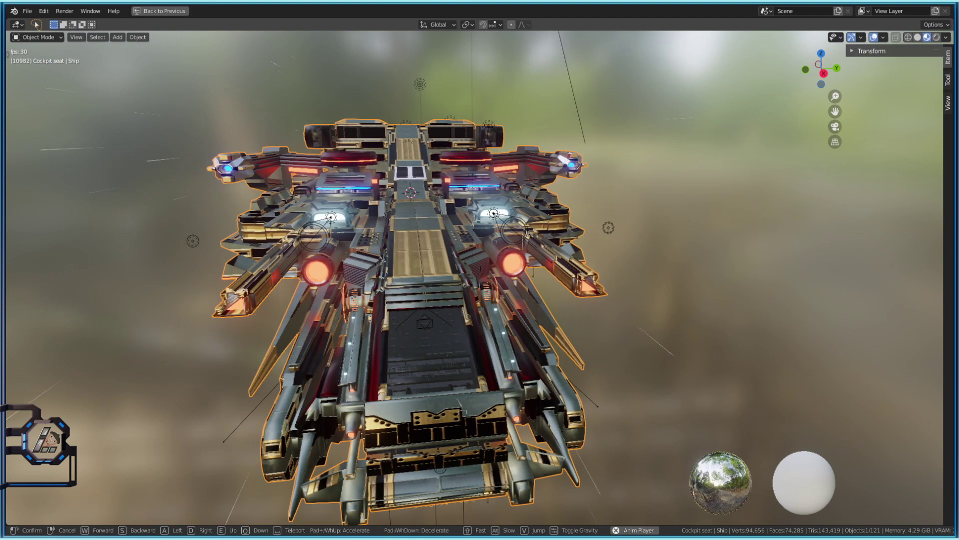
# - Stop the animation playback and restore the full Shading workspace layout from the maximized viewport
pyautogui.press('d')
pyautogui.press('w')
pyautogui.press('s')
pyautogui.press('a')
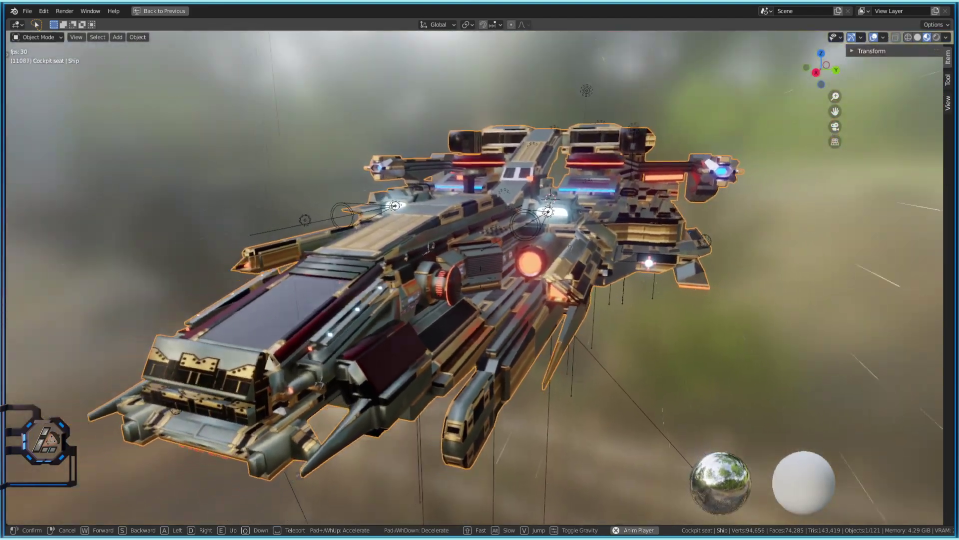
pyautogui.click(632, 287)
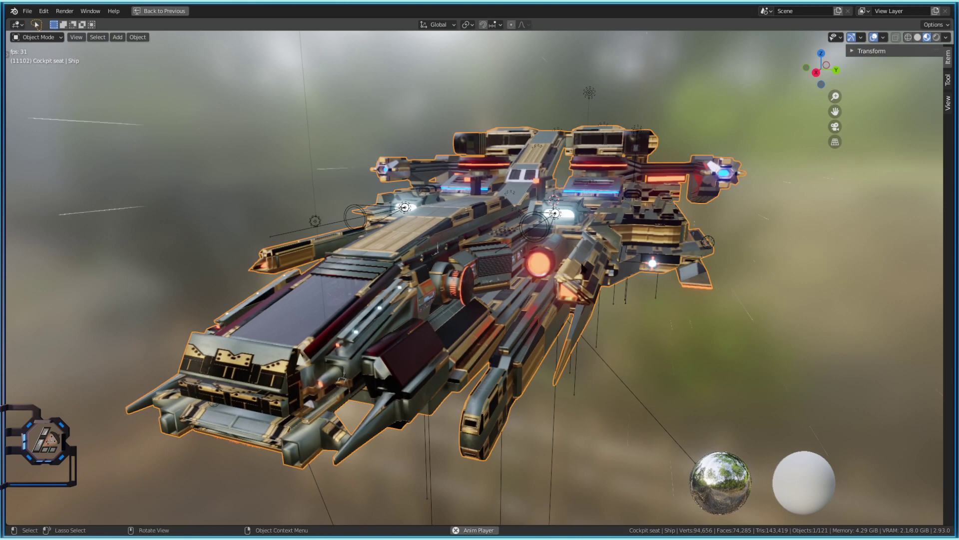
pyautogui.press('space')
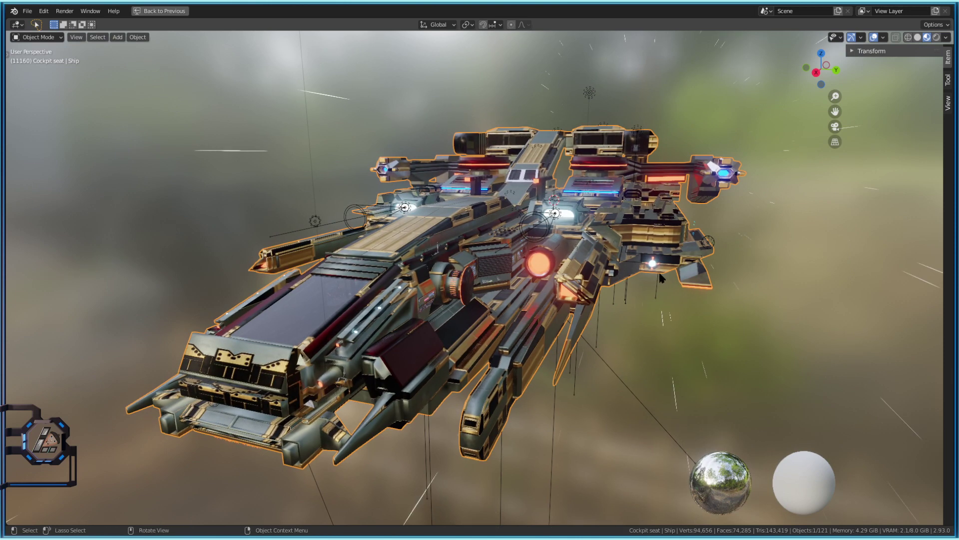
pyautogui.hotkey('ctrl', 'space')
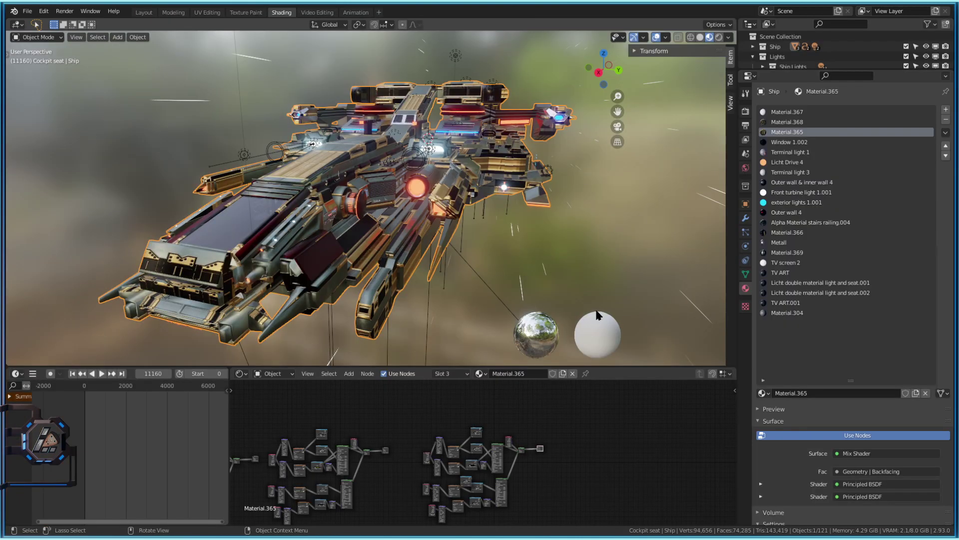
# - Examine the separate shader node groups set up side by side in the ship's Material.365
pyautogui.moveTo(546, 502); pyautogui.dragTo(578, 479, button='middle')
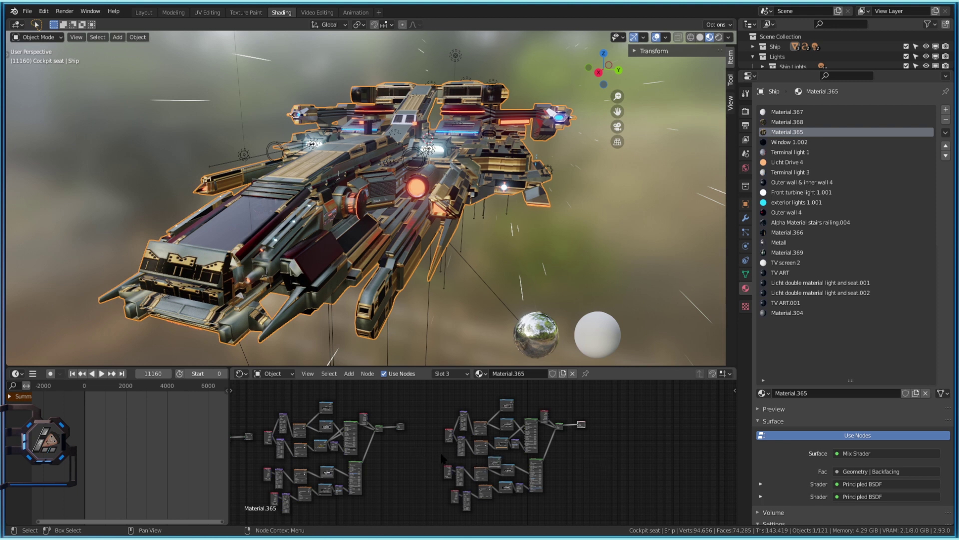
pyautogui.scroll(1, 413, 443)
pyautogui.moveTo(647, 388); pyautogui.dragTo(428, 525)
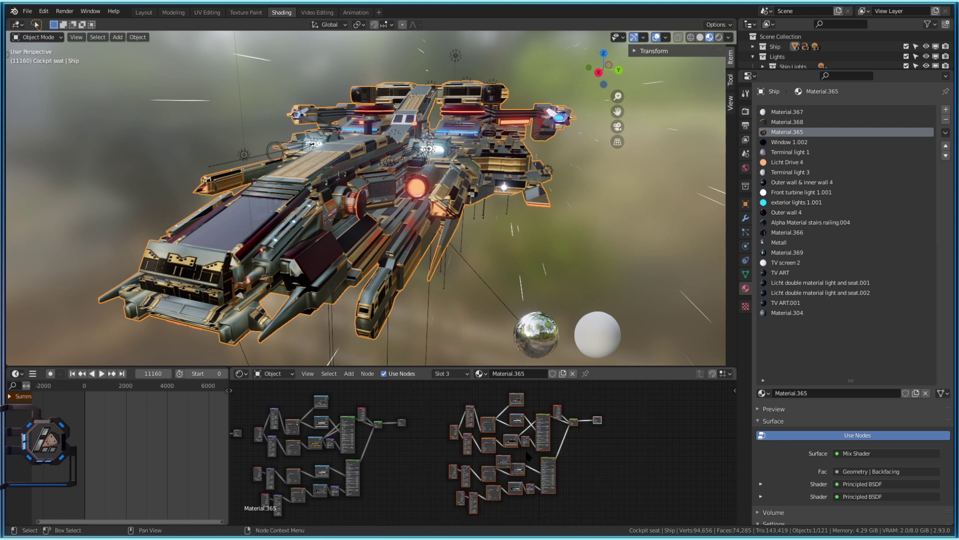
pyautogui.moveTo(398, 439); pyautogui.dragTo(583, 448, button='middle')
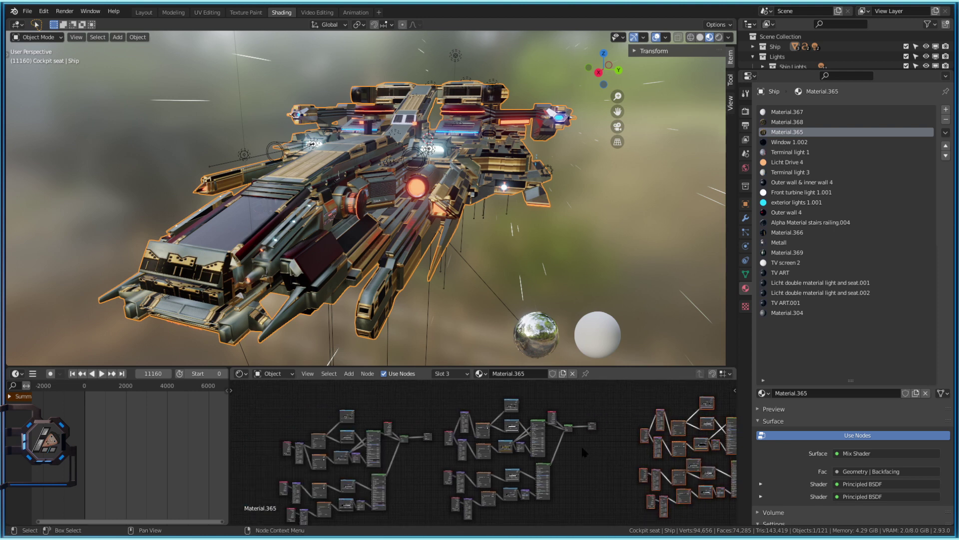
pyautogui.keyDown('shift'); pyautogui.moveTo(446, 388); pyautogui.dragTo(607, 524); pyautogui.keyUp('shift')
pyautogui.moveTo(528, 442); pyautogui.dragTo(450, 429, button='middle')
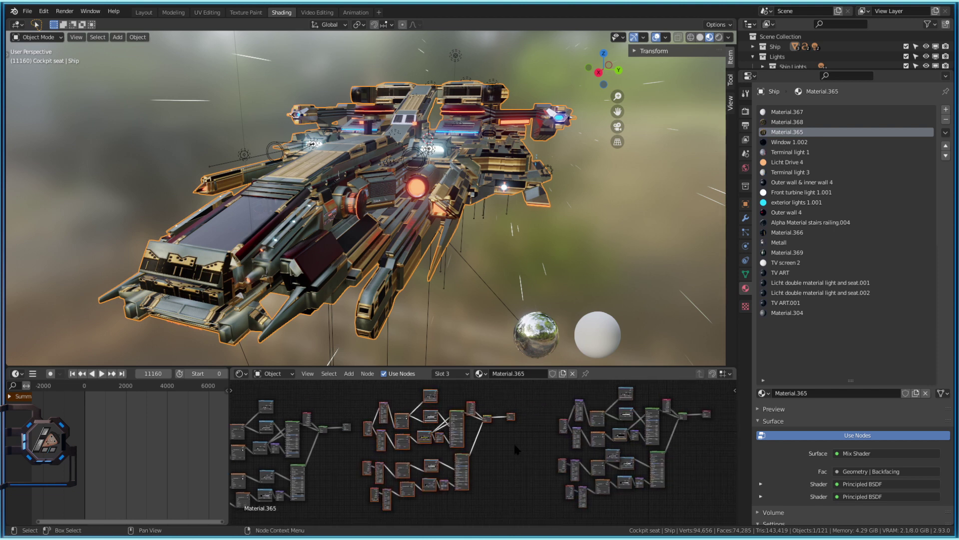
pyautogui.scroll(2, 515, 444)
pyautogui.moveTo(522, 446); pyautogui.dragTo(494, 456, button='middle')
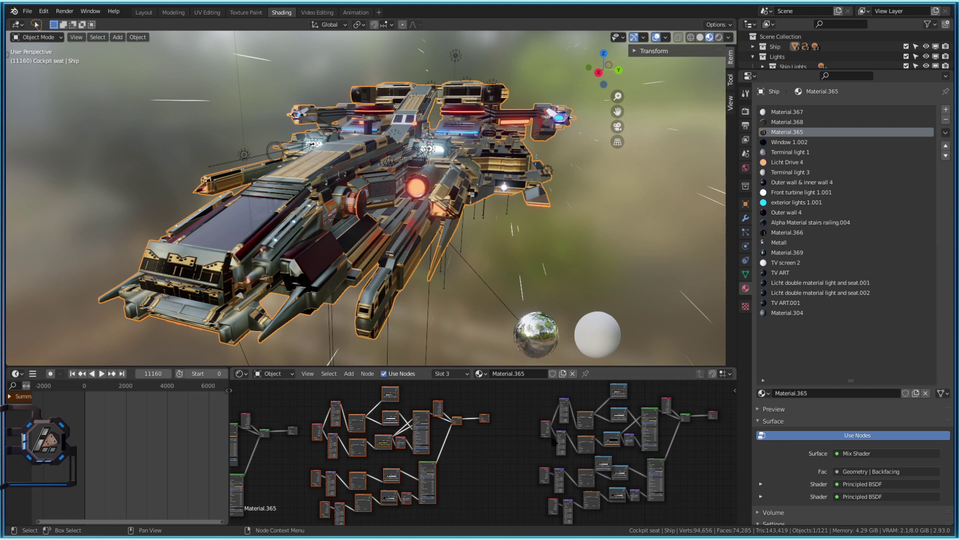
pyautogui.scroll(-1, 621, 471)
pyautogui.moveTo(649, 466); pyautogui.dragTo(534, 471, button='middle')
# - Duplicate the last shader node group of Material.365 and place the copy beside the original
pyautogui.moveTo(612, 389); pyautogui.dragTo(349, 522)
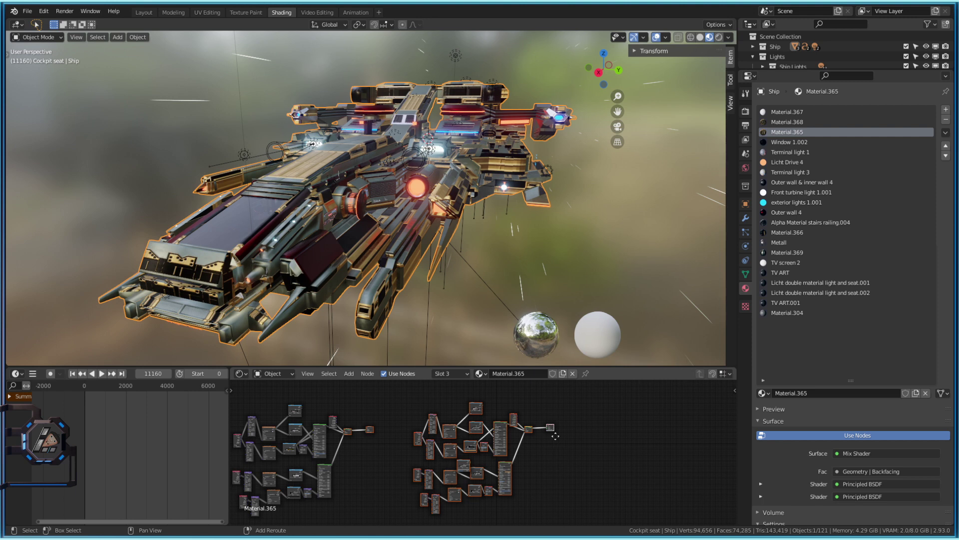
pyautogui.hotkey('shift', 'd')
pyautogui.click(648, 427)
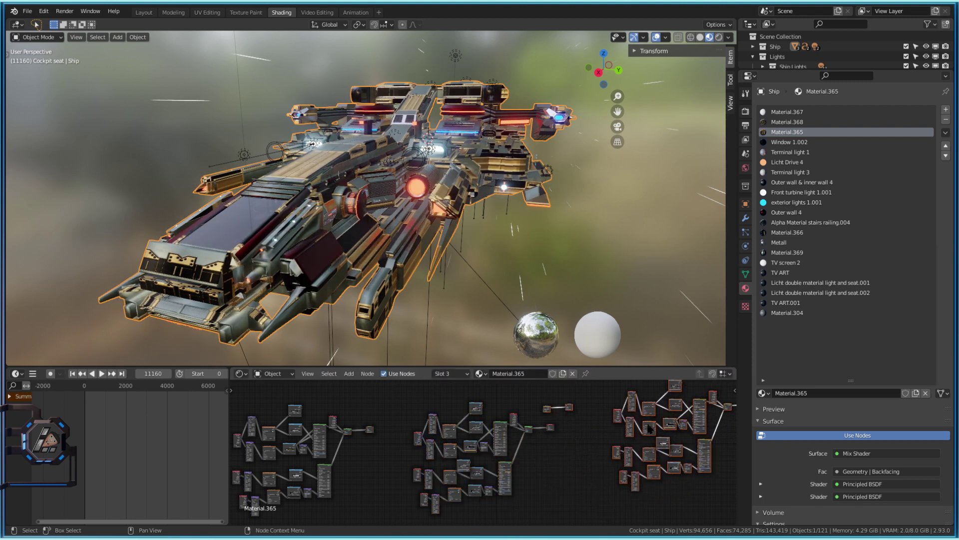
pyautogui.moveTo(596, 414); pyautogui.dragTo(514, 443, button='middle')
pyautogui.moveTo(549, 477); pyautogui.dragTo(605, 450, button='middle')
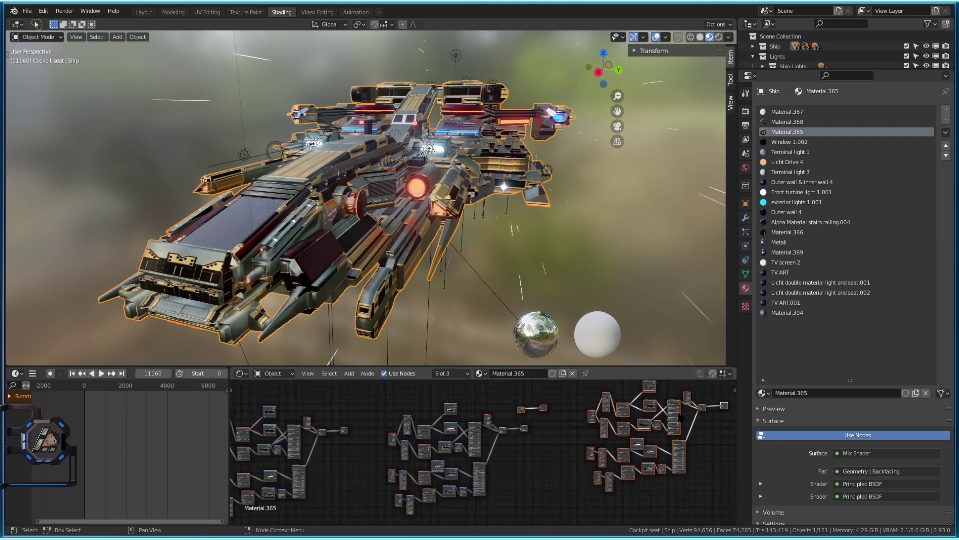
pyautogui.moveTo(487, 461); pyautogui.dragTo(516, 444, button='middle')
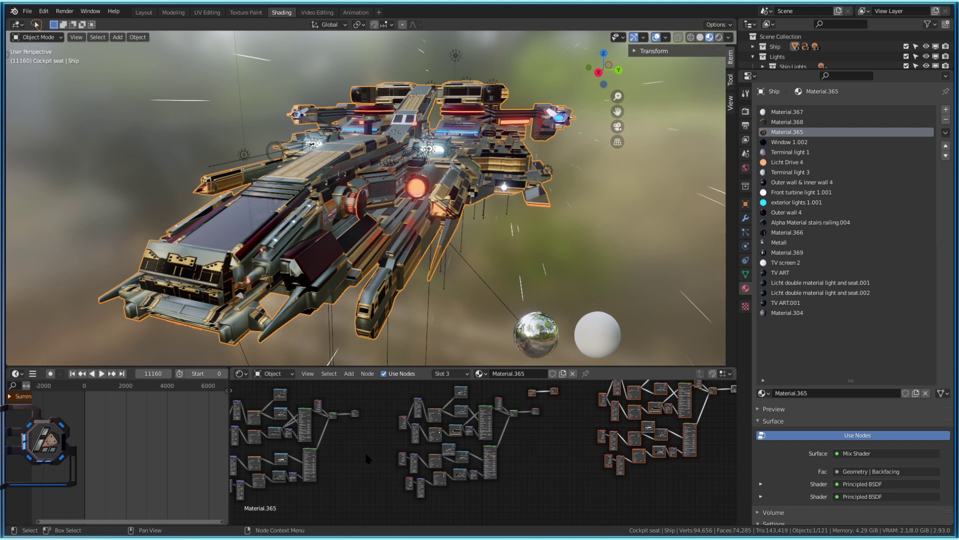
# - Switch Material.365 to the yellow hull variant by making that node group's Material Output active
pyautogui.scroll(4, 534, 473)
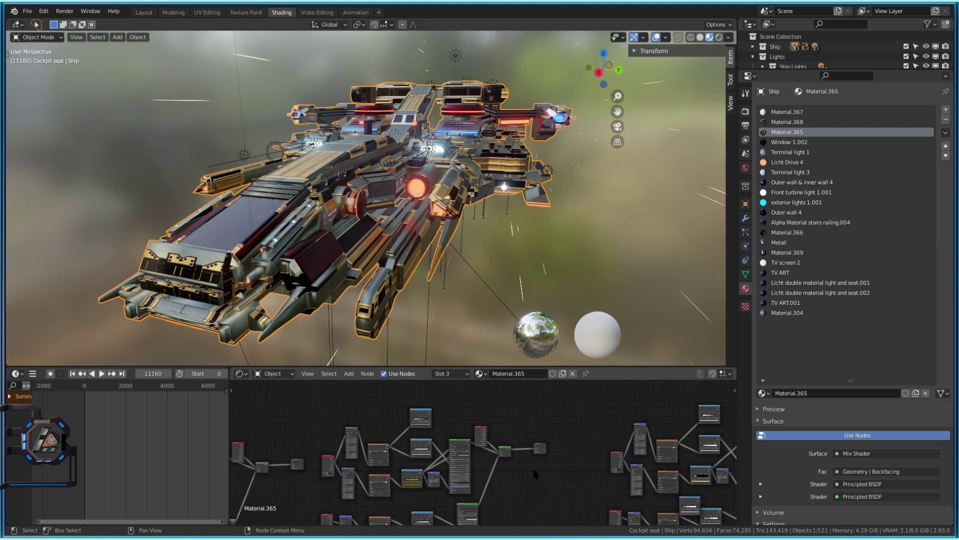
pyautogui.scroll(5, 534, 472)
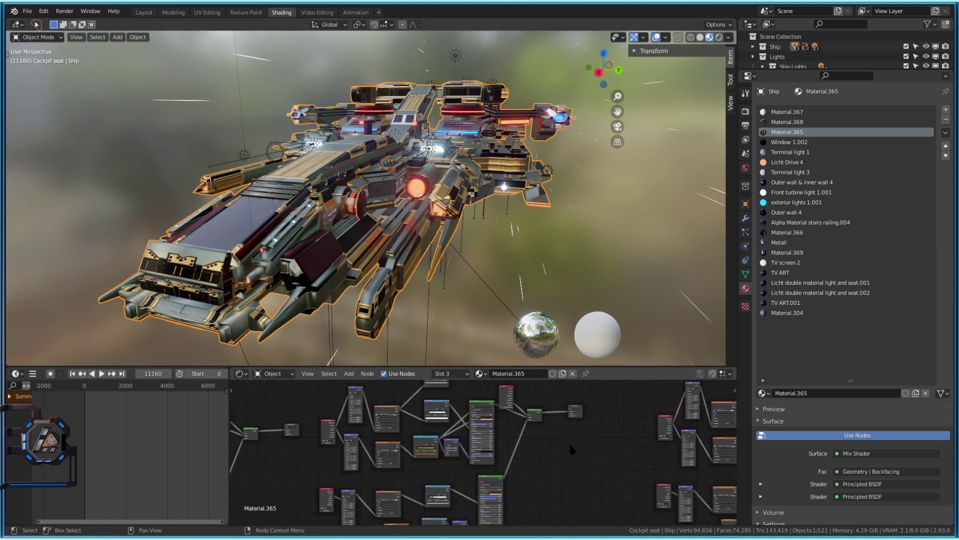
pyautogui.scroll(1, 572, 447)
pyautogui.moveTo(563, 452); pyautogui.dragTo(524, 473, button='middle')
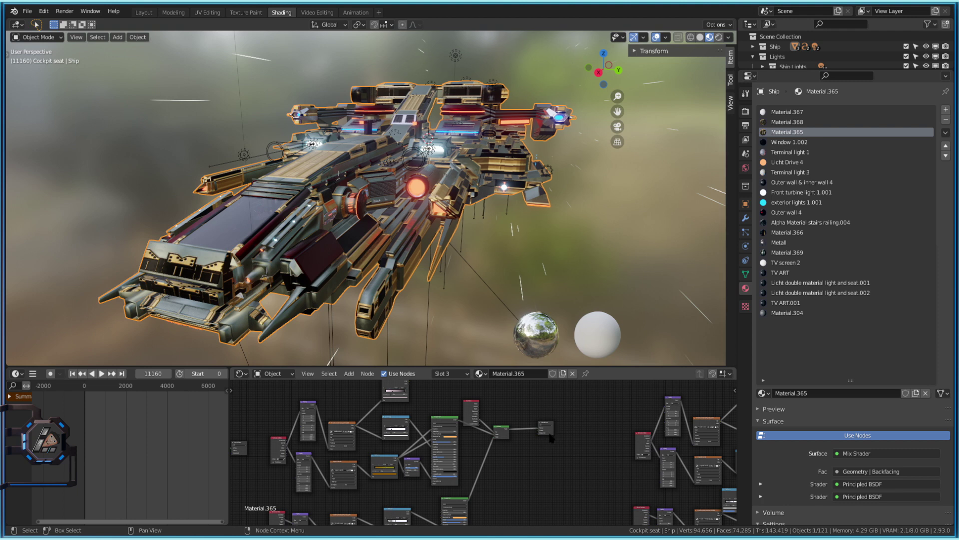
pyautogui.click(546, 428)
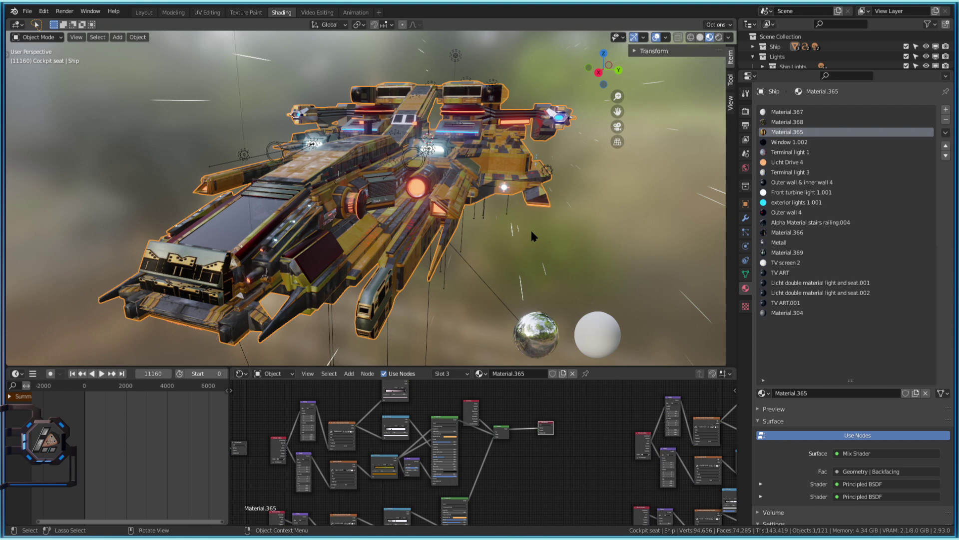
# - Switch the viewport to Rendered shading and examine the ship's yellow hull variant from several angles
pyautogui.hotkey('shift', '`')
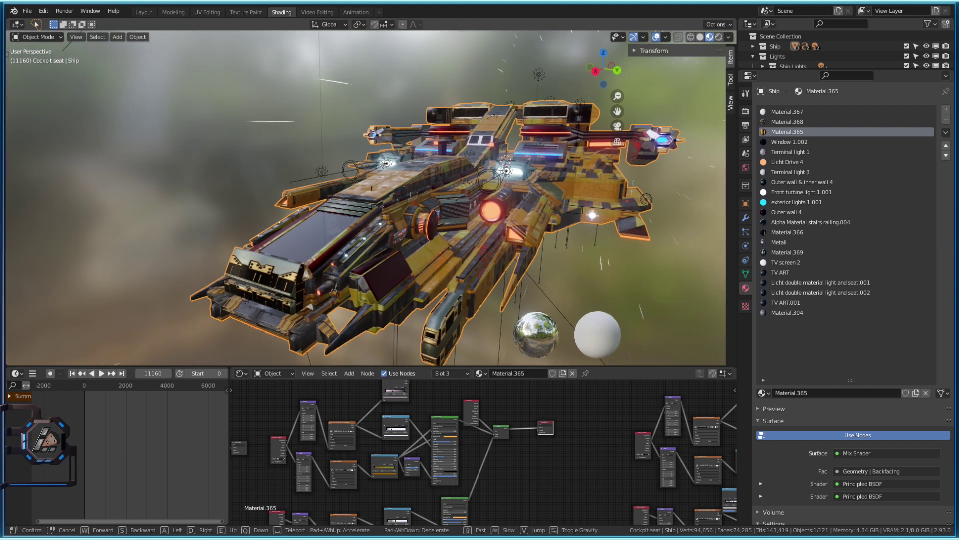
pyautogui.press('a')
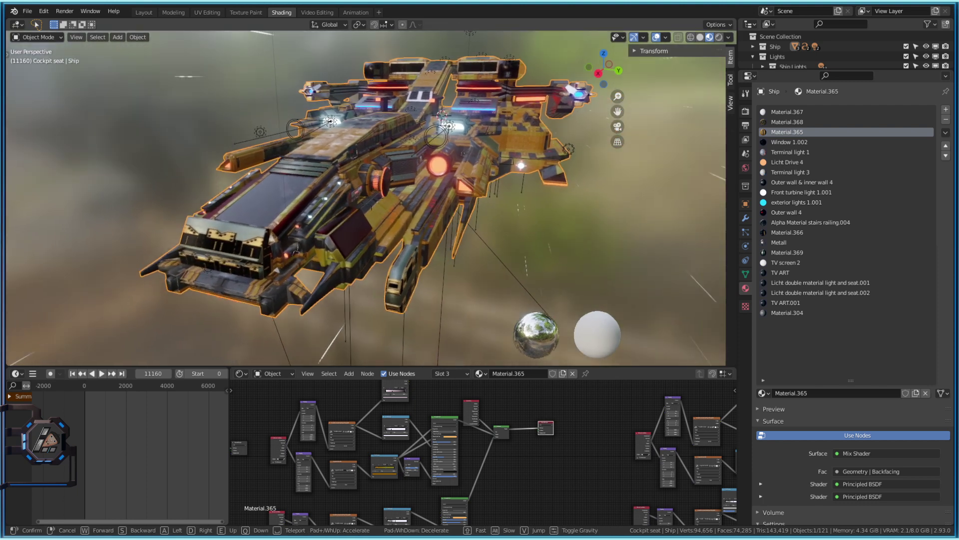
pyautogui.press('a')
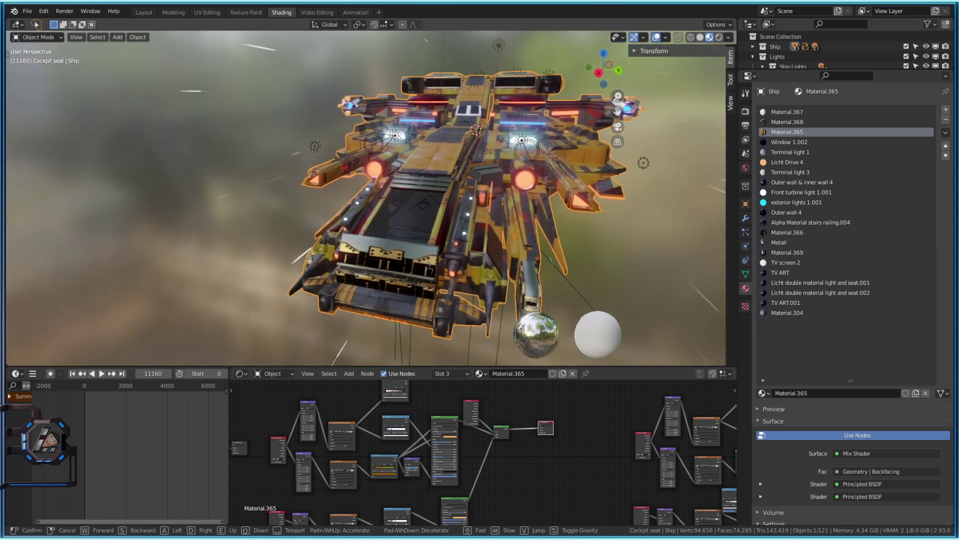
pyautogui.click(373, 200)
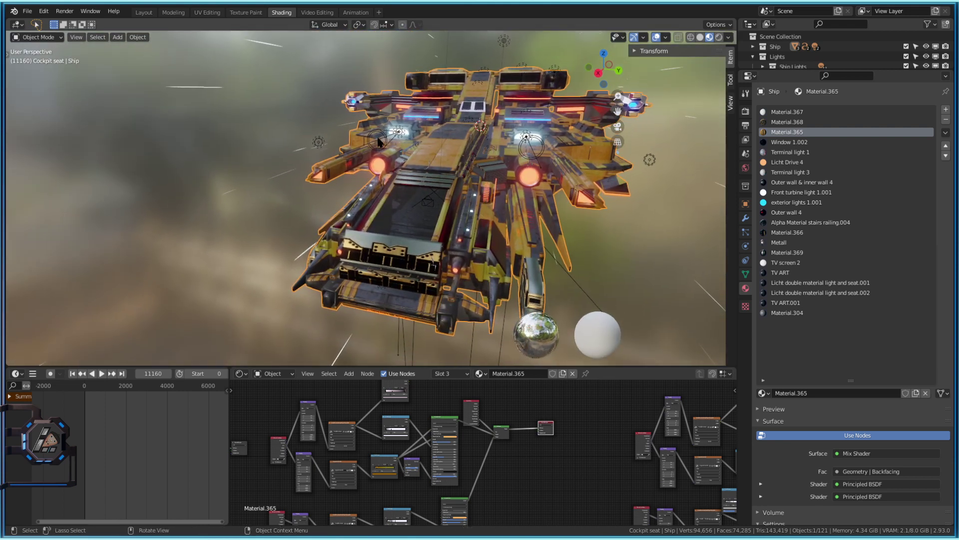
pyautogui.click(719, 37)
pyautogui.scroll(-2, 474, 231)
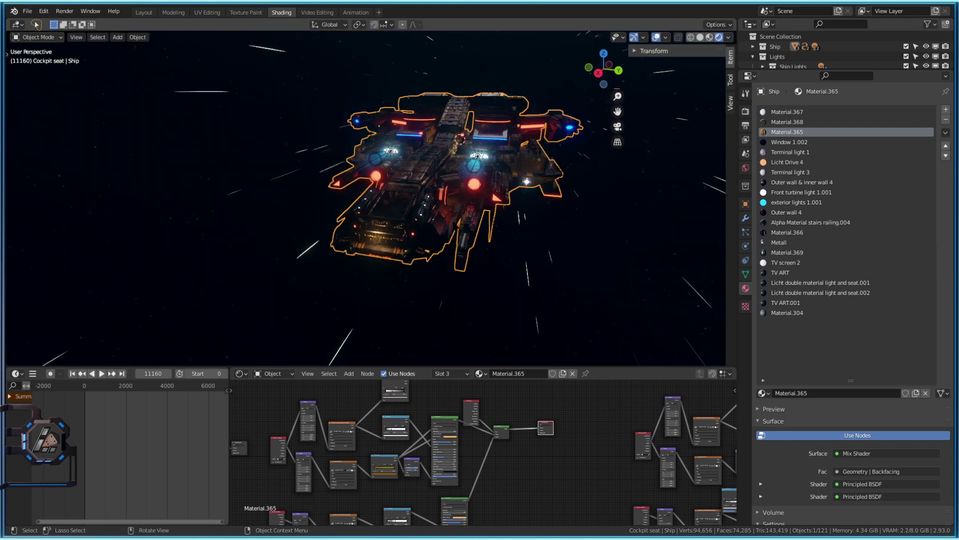
pyautogui.click(475, 152)
pyautogui.click(465, 154)
pyautogui.scroll(-4, 464, 165)
pyautogui.moveTo(429, 184); pyautogui.dragTo(501, 175, button='middle')
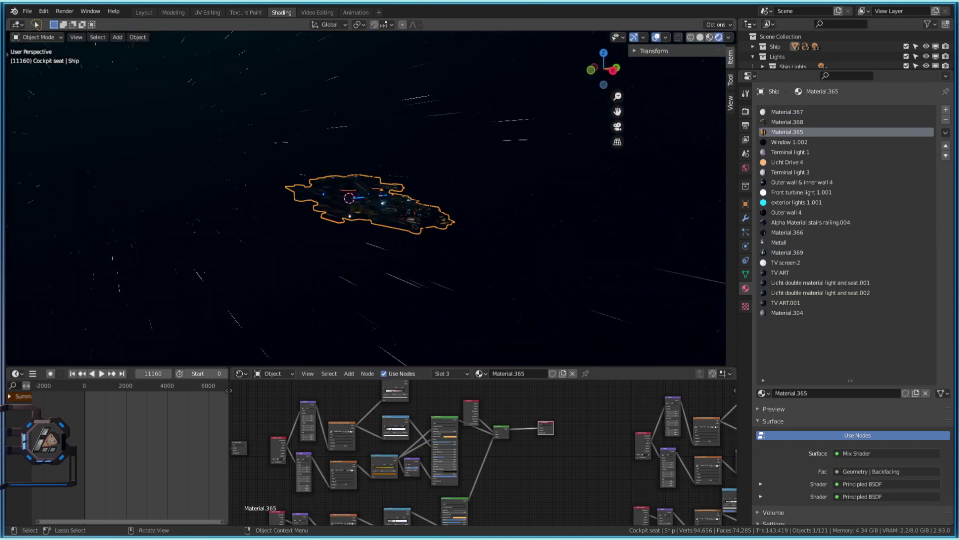
pyautogui.scroll(5, 501, 175)
pyautogui.scroll(1, 521, 225)
pyautogui.moveTo(521, 227); pyautogui.dragTo(505, 235, button='middle')
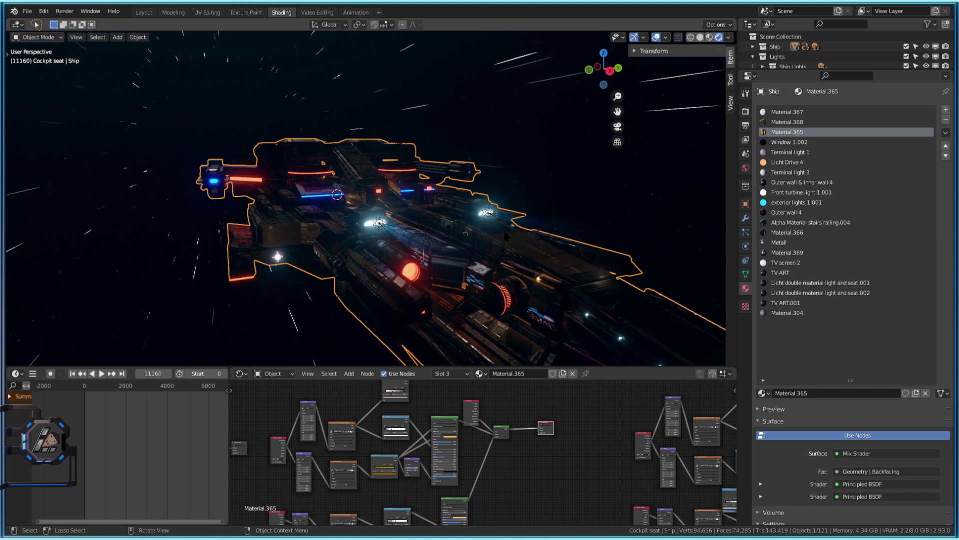
pyautogui.scroll(-1, 504, 236)
pyautogui.scroll(-1, 505, 240)
# - Switch Material.365 to the grey and gold hull variant by making the adjacent node group's Material Output active
pyautogui.moveTo(570, 383); pyautogui.dragTo(378, 396, button='middle')
pyautogui.moveTo(697, 454); pyautogui.dragTo(528, 427, button='middle')
pyautogui.moveTo(615, 444); pyautogui.dragTo(502, 461, button='middle')
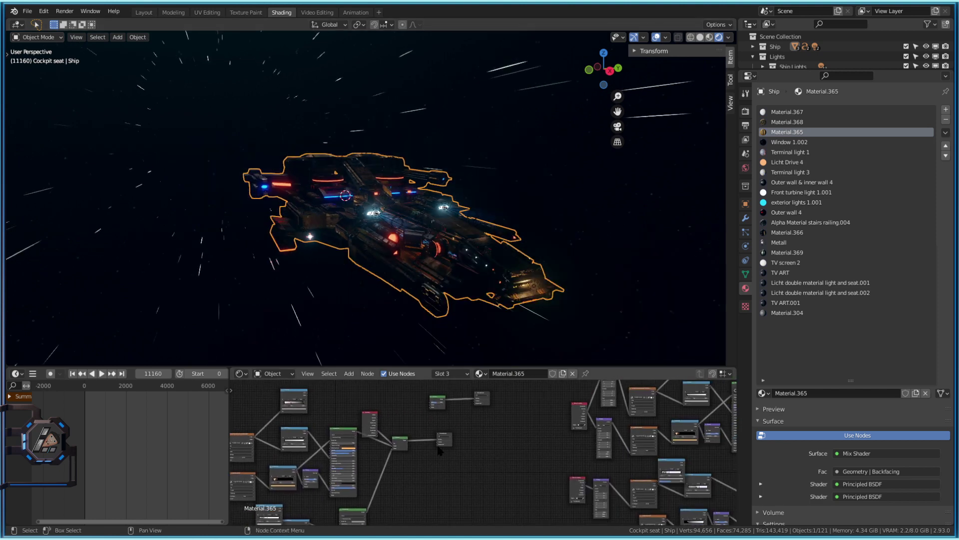
pyautogui.click(445, 441)
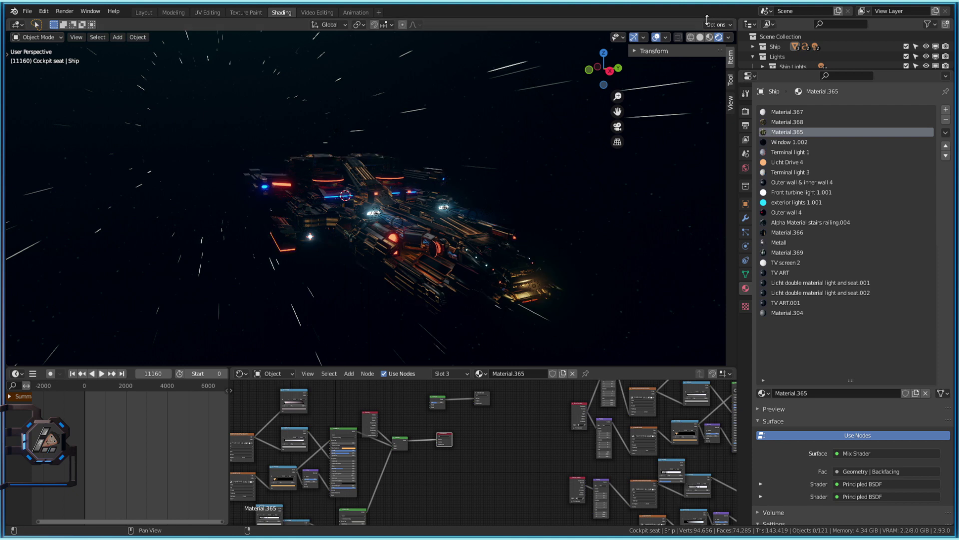
# - Switch the viewport to Material Preview shading and examine the grey and gold hull along the ship's nose, cockpit side and front
pyautogui.click(710, 37)
pyautogui.hotkey('shift', '`')
pyautogui.press('w')
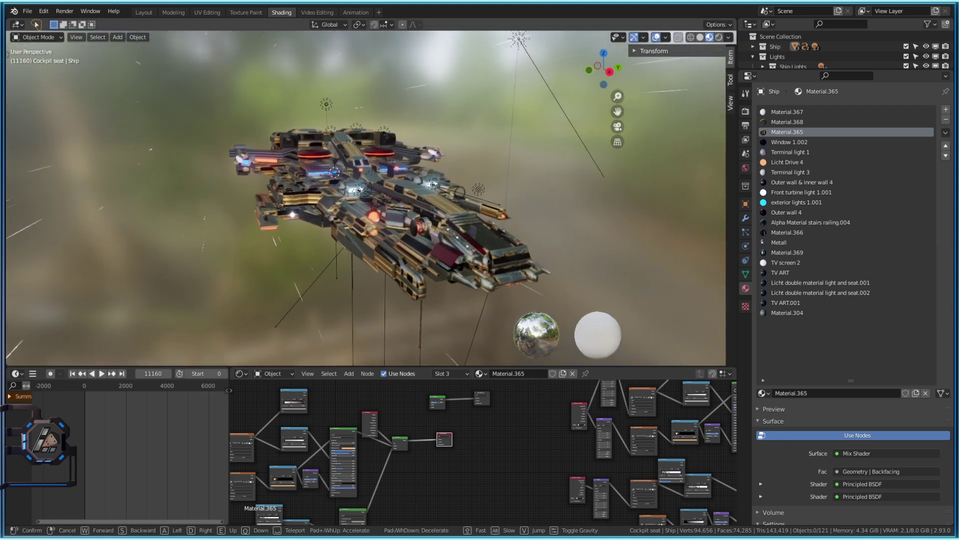
pyautogui.press('d')
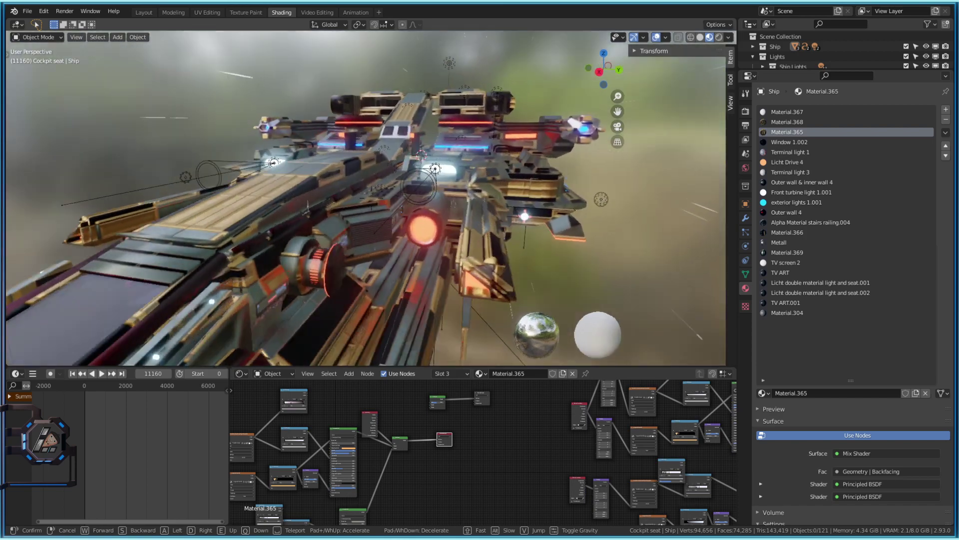
pyautogui.press('w')
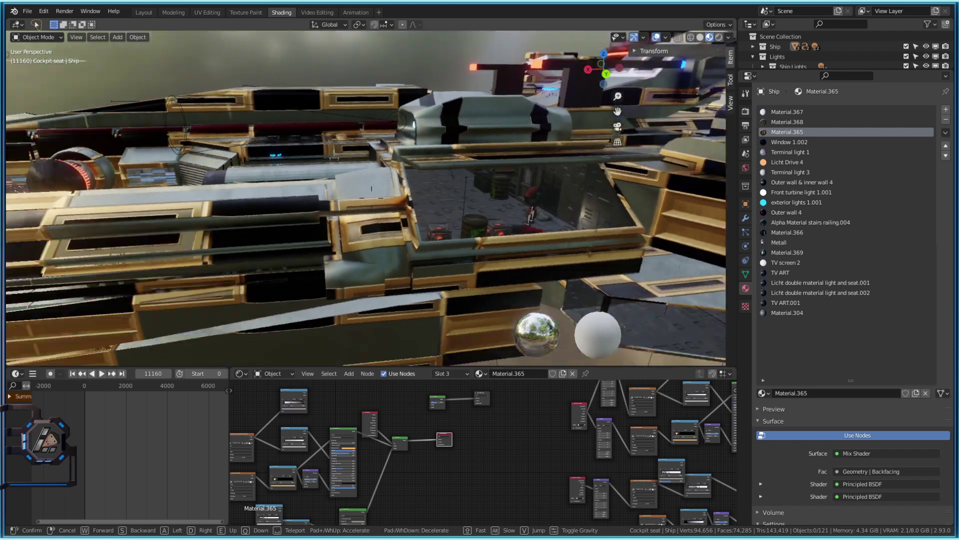
pyautogui.press('a')
pyautogui.press('s')
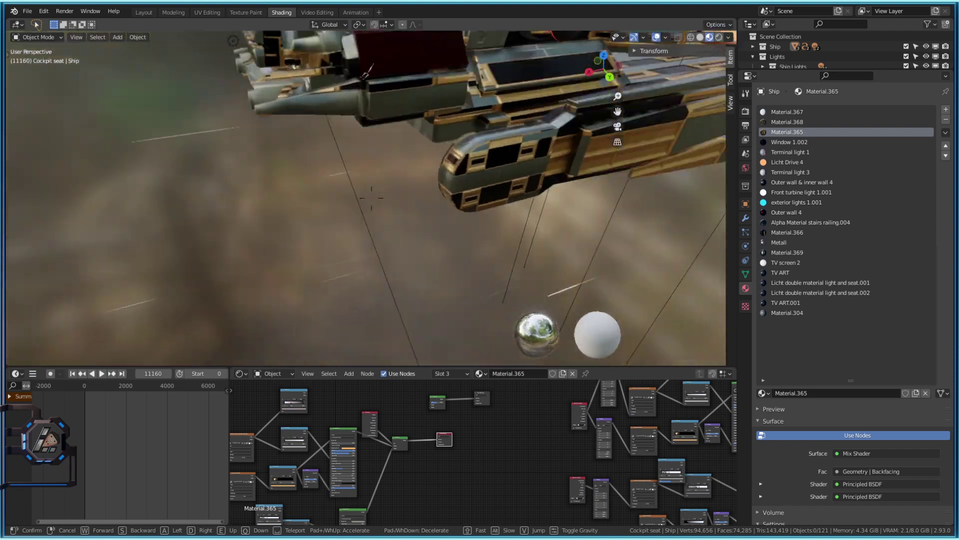
pyautogui.press('w')
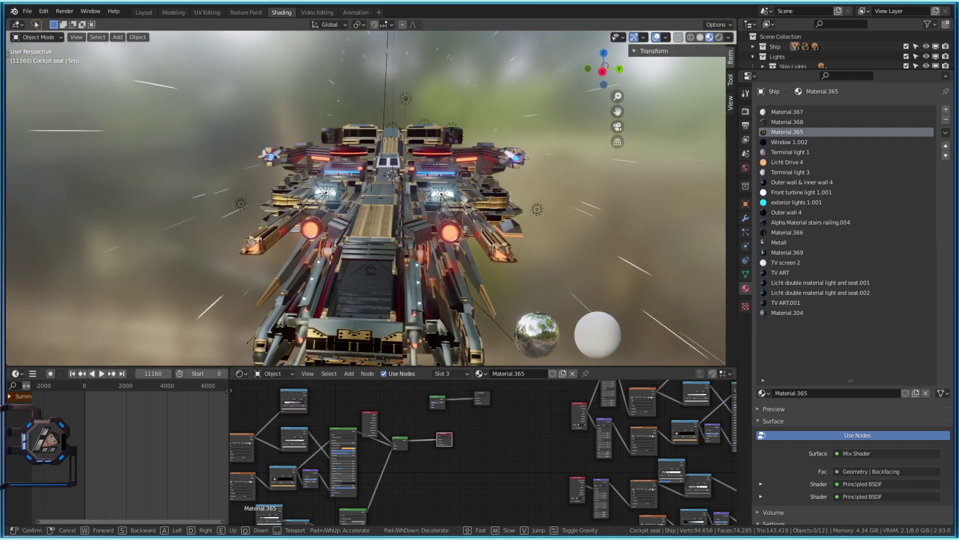
pyautogui.click(318, 211)
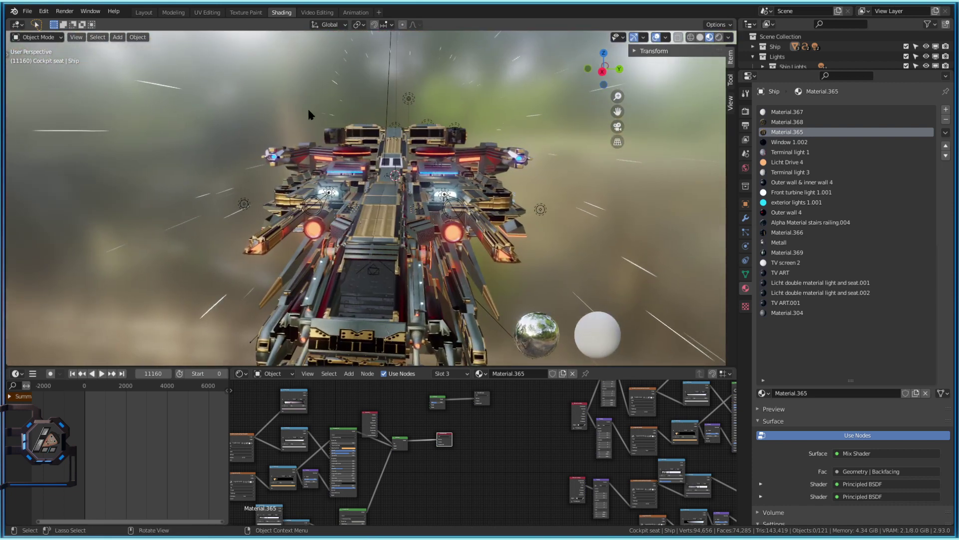
# - Examine the grey and gold hull up close around the wing, upper turbines and rear engines in Material Preview
pyautogui.hotkey('shift', '`')
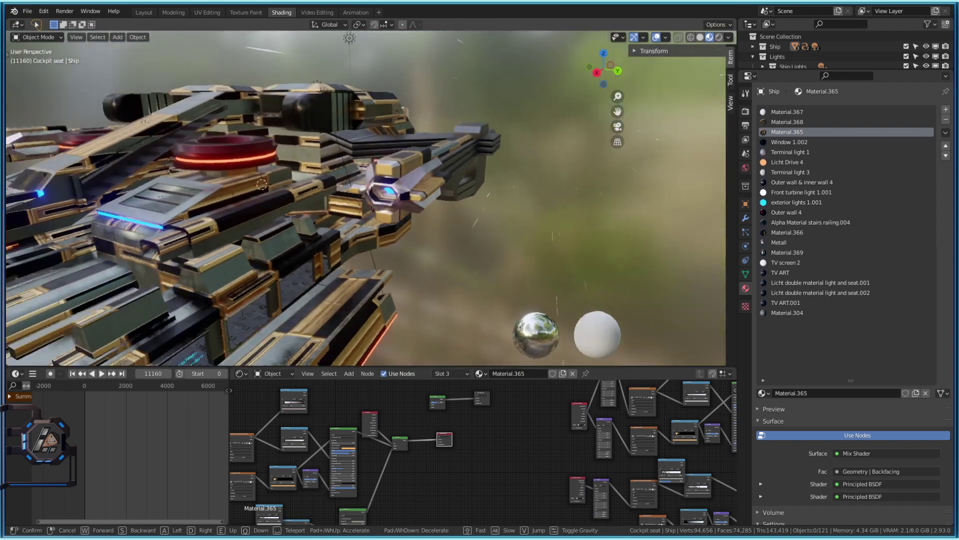
pyautogui.click(382, 179)
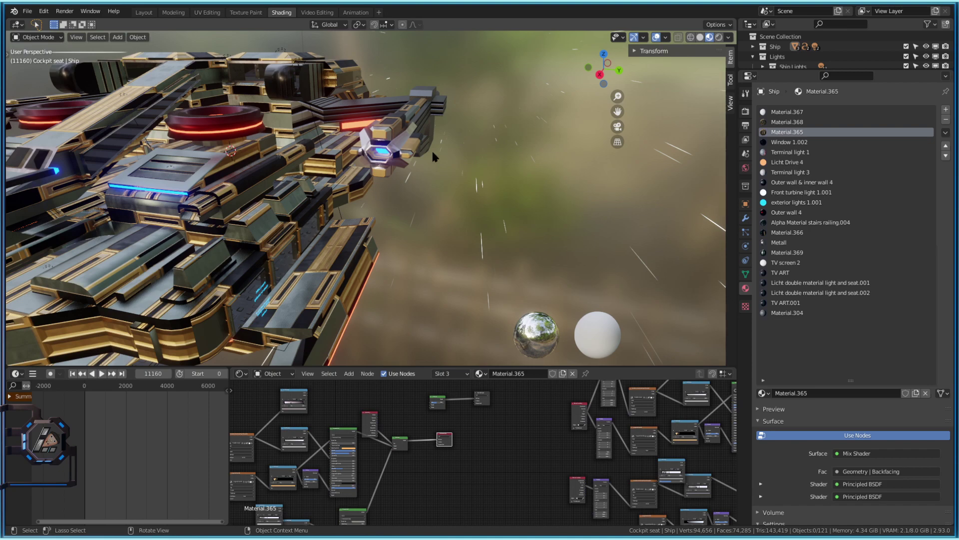
pyautogui.hotkey('shift', '`')
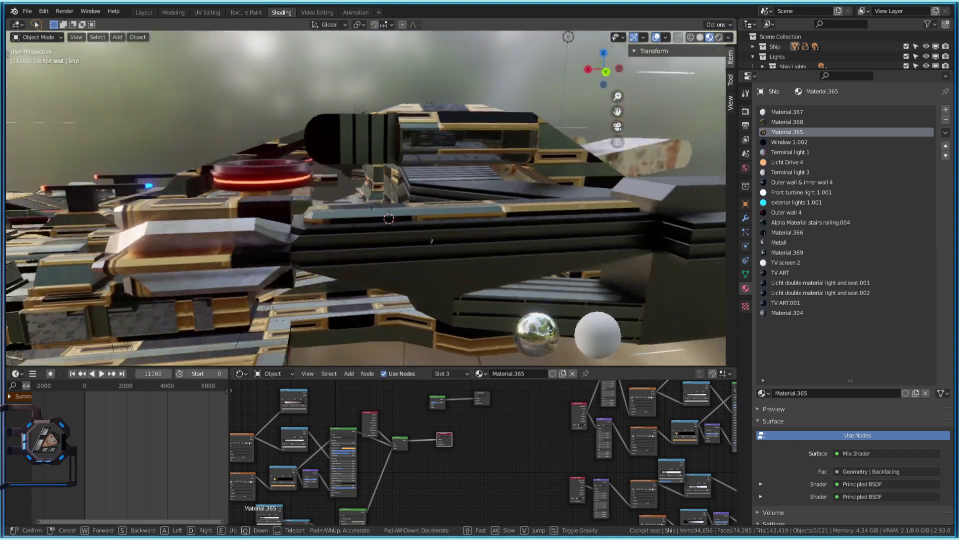
pyautogui.press('s')
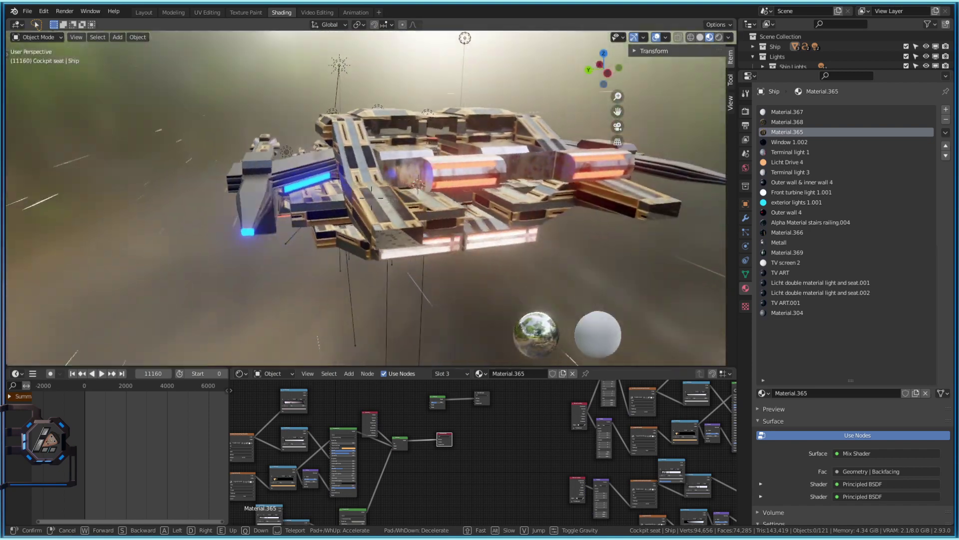
pyautogui.press('d')
pyautogui.press('a')
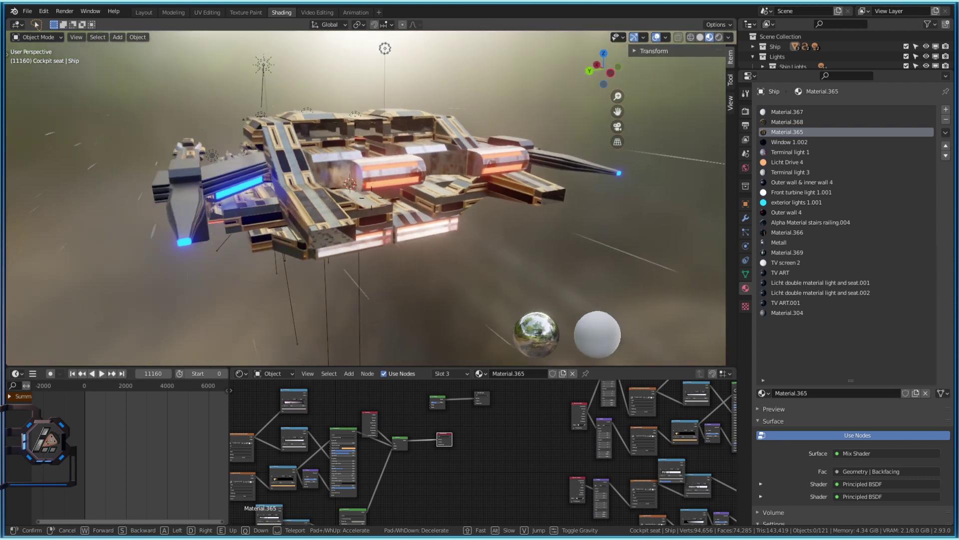
pyautogui.press('w')
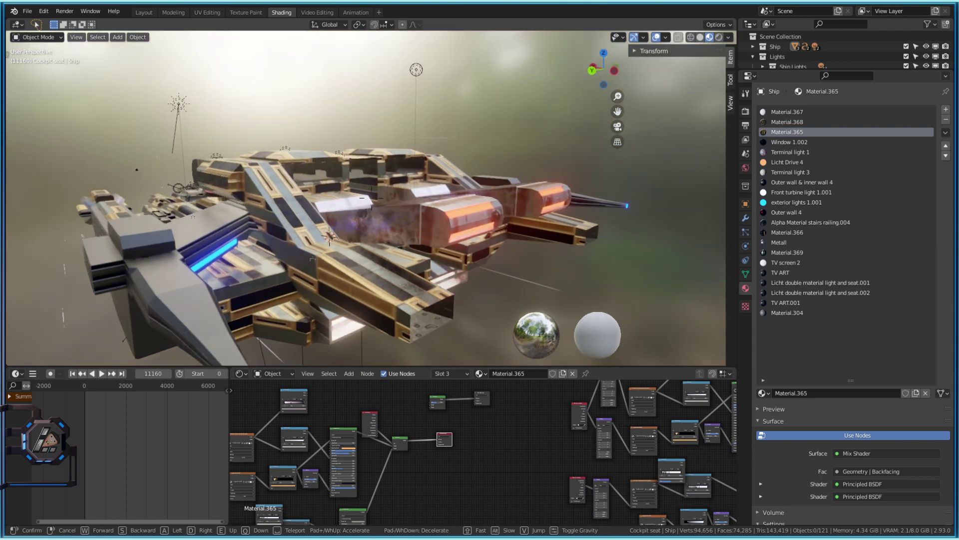
pyautogui.press('w')
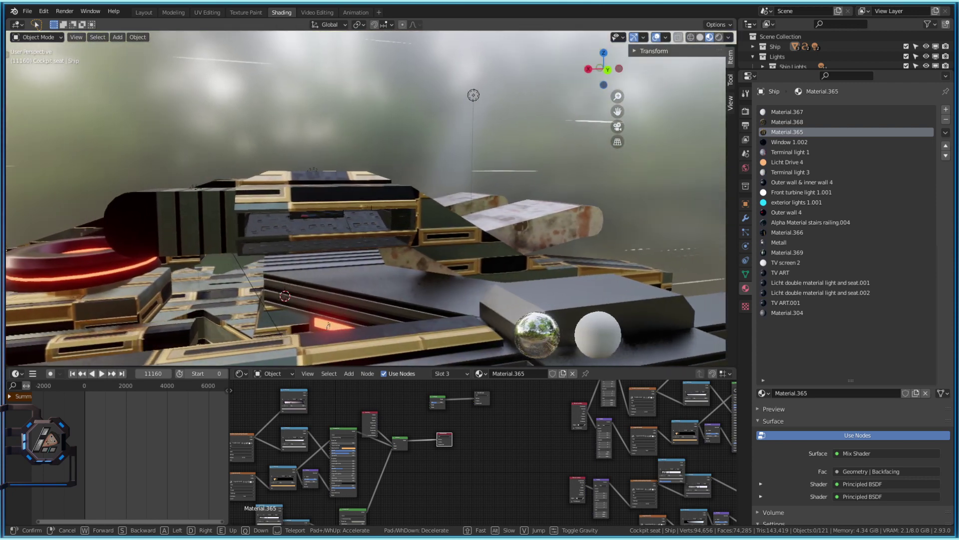
pyautogui.press('w')
pyautogui.press('a')
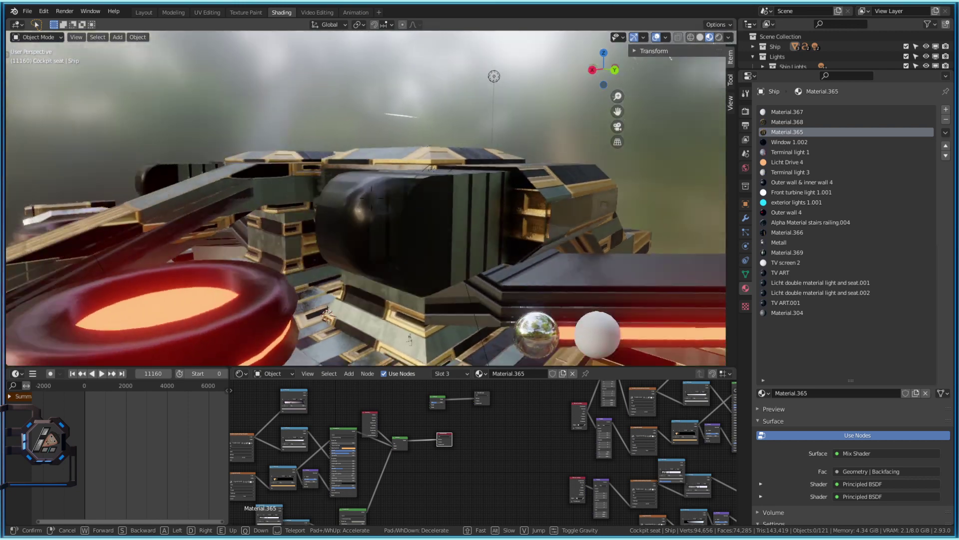
pyautogui.press('s')
pyautogui.click(383, 203)
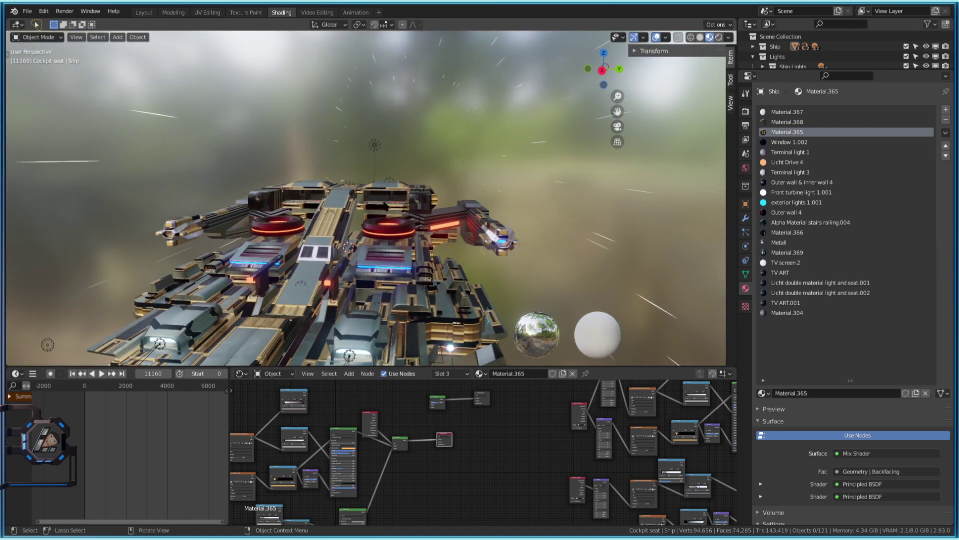
# - Switch to Rendered shading, maximize the 3D viewport and examine the grey and gold panels on the ship's upper deck
pyautogui.click(719, 37)
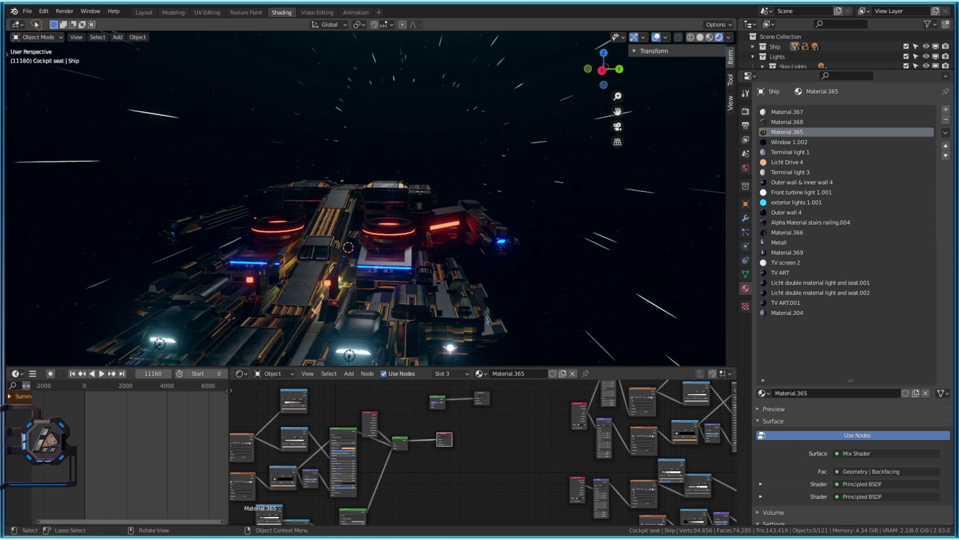
pyautogui.hotkey('ctrl', 'space')
pyautogui.scroll(5, 377, 249)
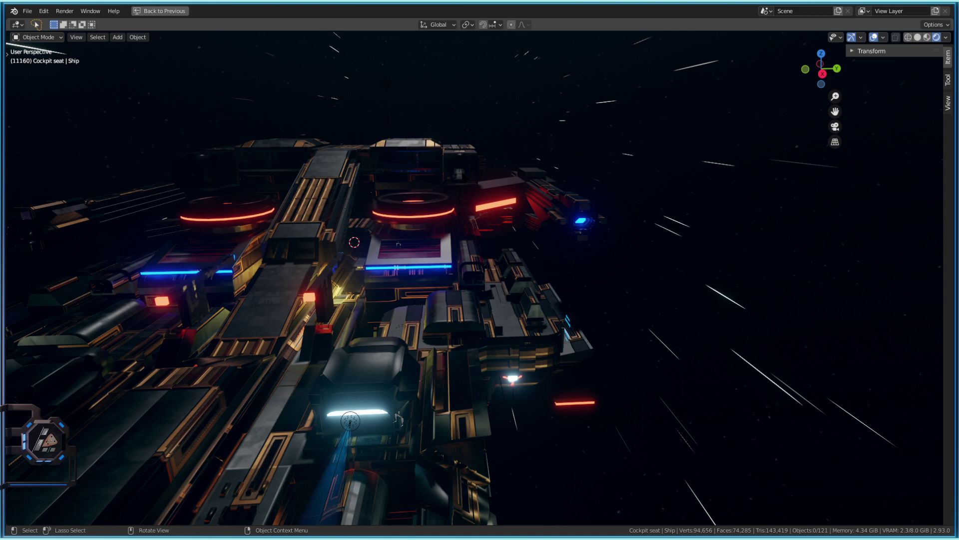
pyautogui.hotkey('shift', '`')
pyautogui.press('w')
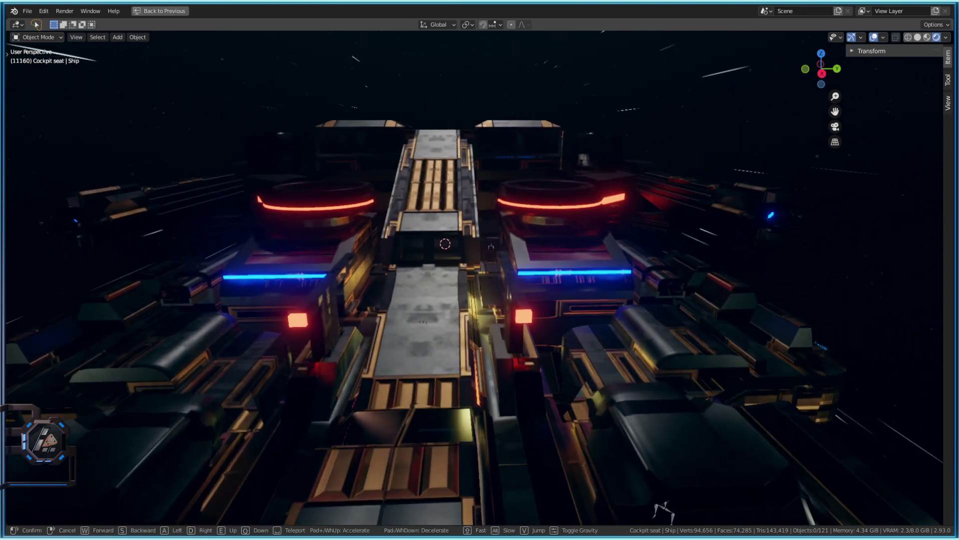
pyautogui.press('s')
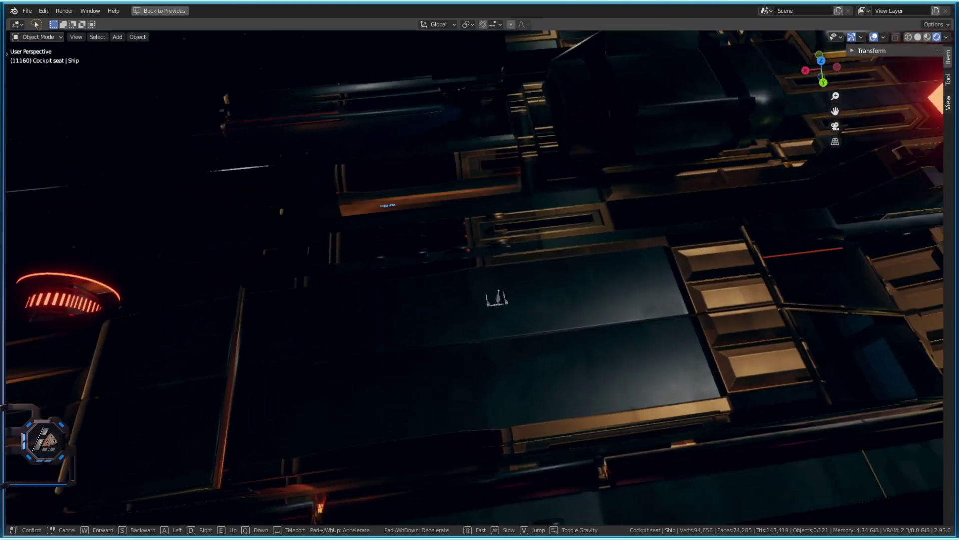
pyautogui.press('w')
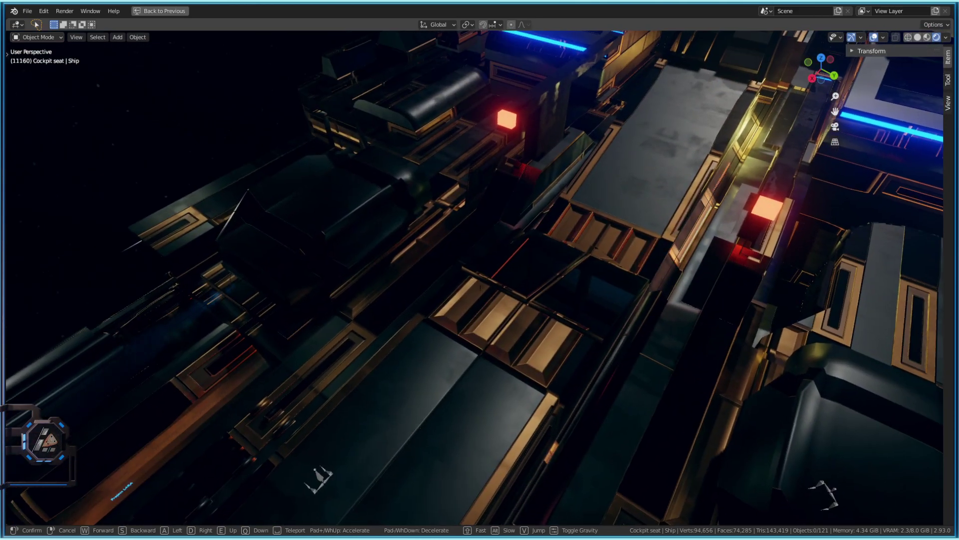
pyautogui.press('d')
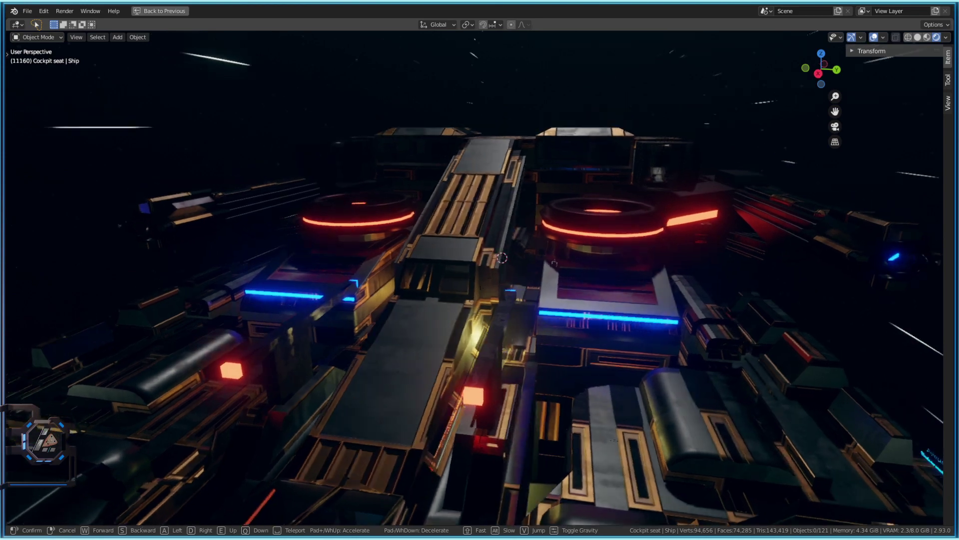
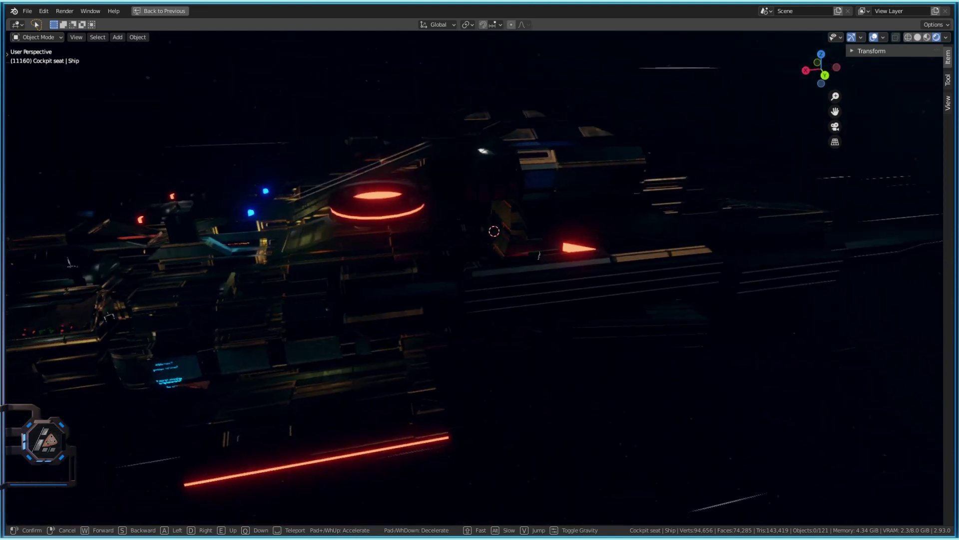
# - Fly around the ship's flanks and nose to examine the rendered hull, ending on a three-quarter front view of the whole ship
pyautogui.press('w')
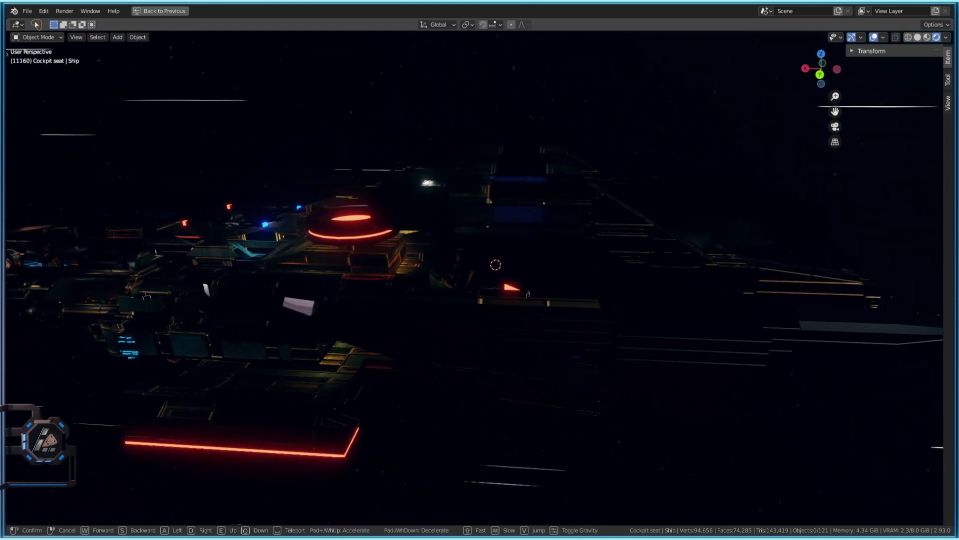
pyautogui.press('a')
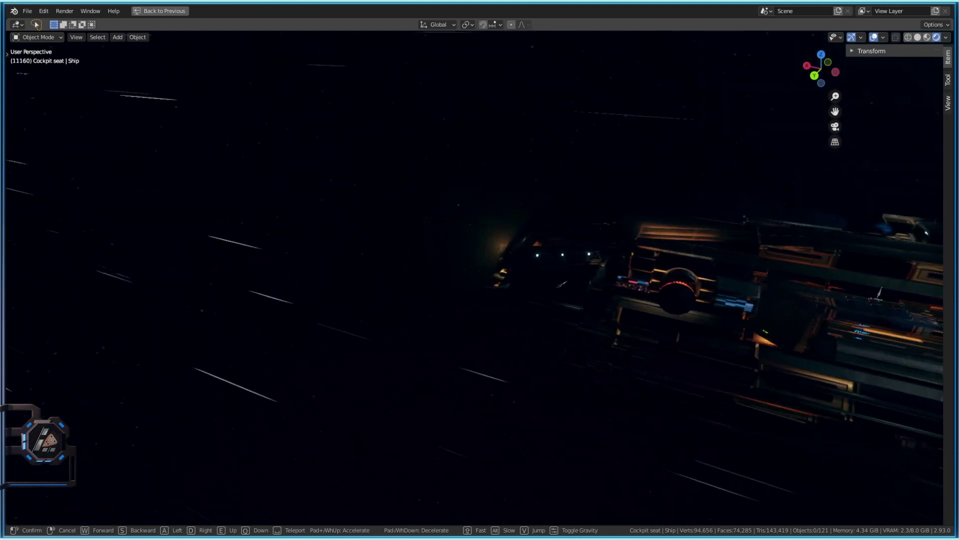
pyautogui.press('a')
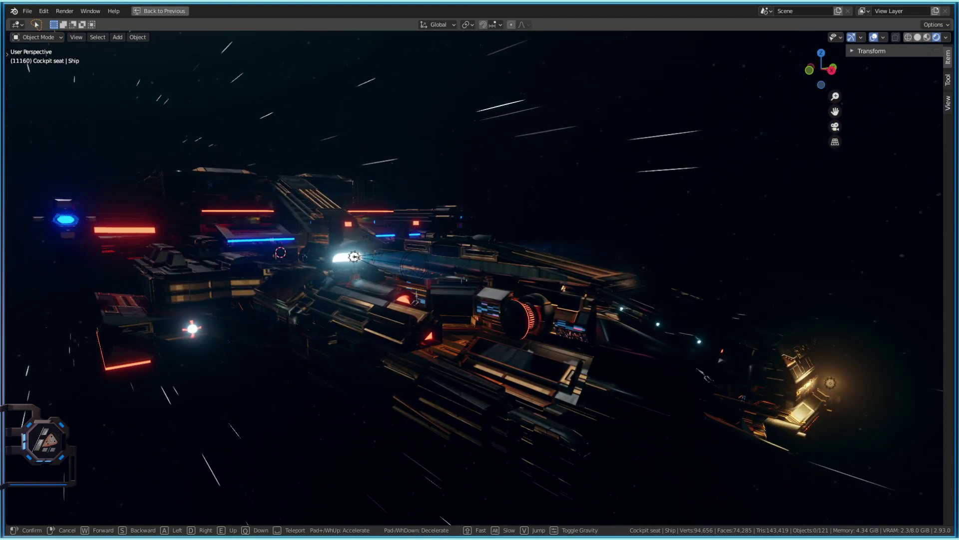
pyautogui.press('d')
pyautogui.press('d')
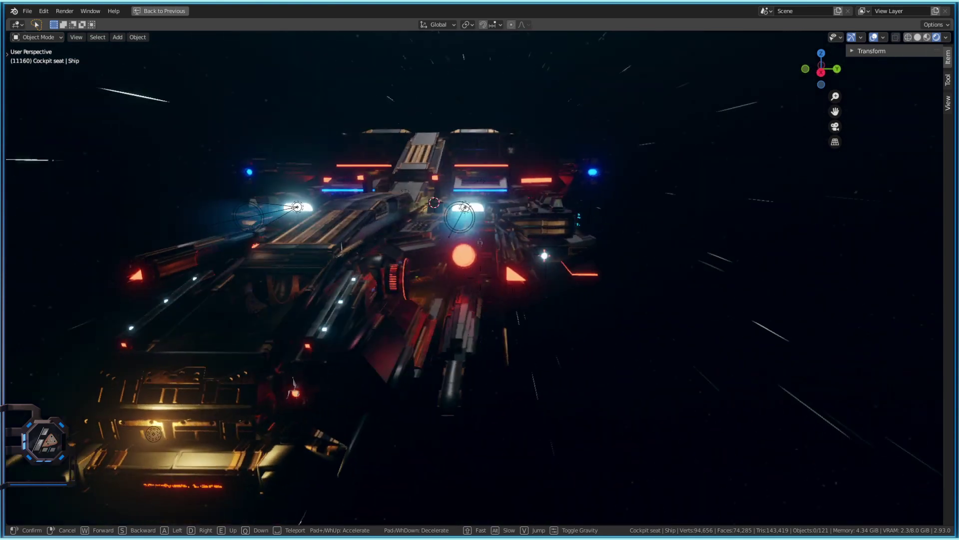
pyautogui.press('w')
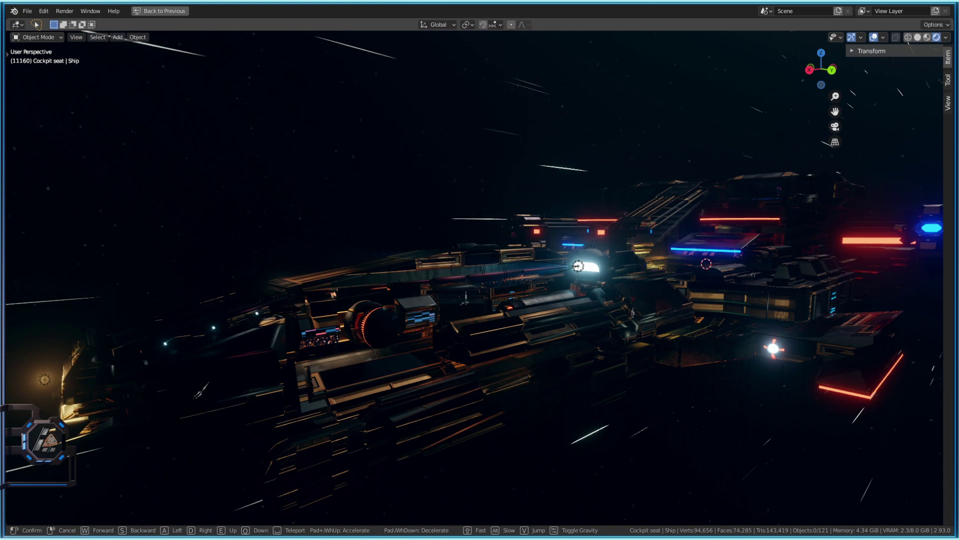
pyautogui.press('d')
pyautogui.press('d')
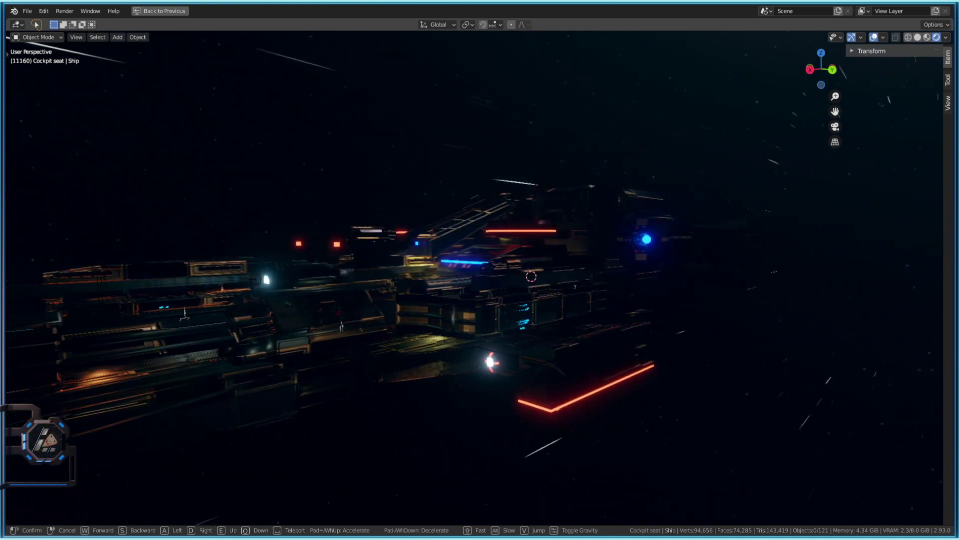
pyautogui.press('w')
pyautogui.press('a')
pyautogui.press('a')
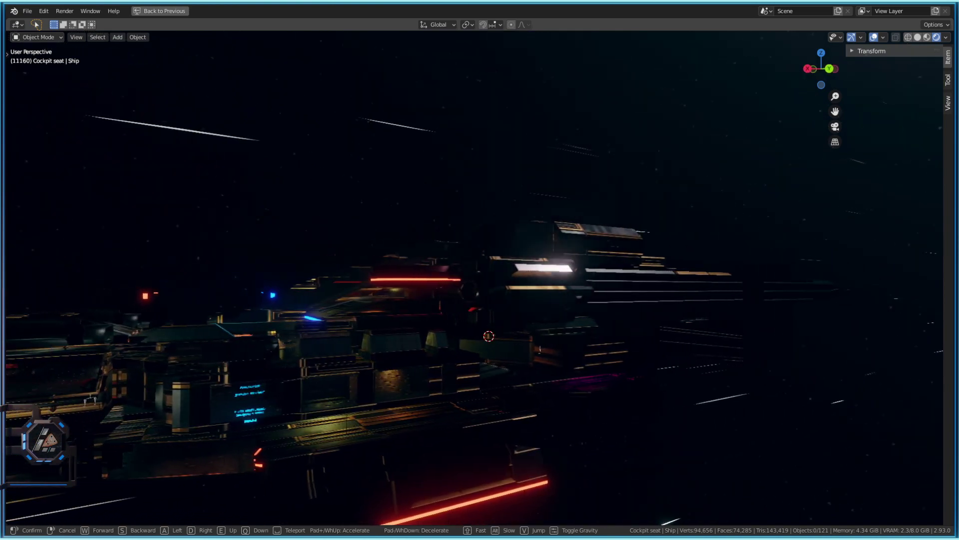
pyautogui.press('w')
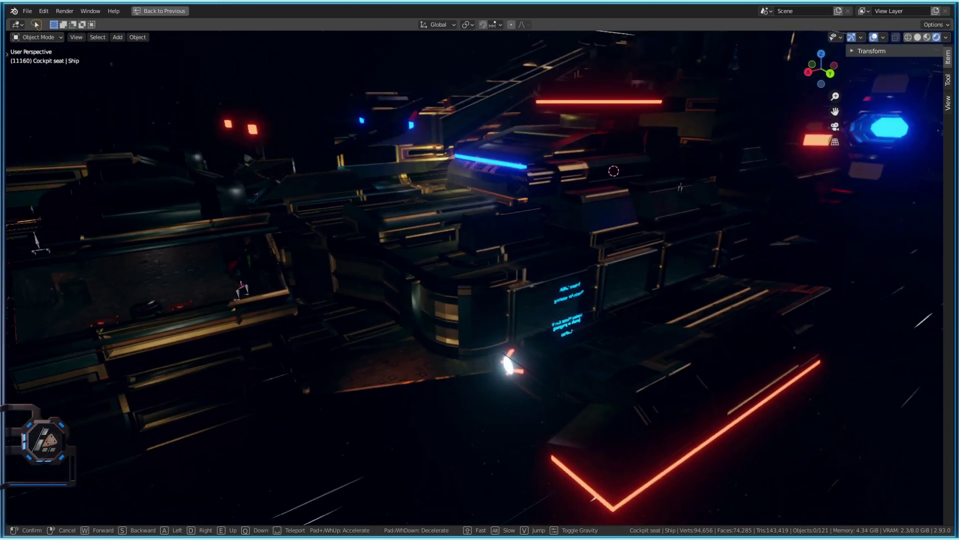
pyautogui.press('s')
pyautogui.press('s')
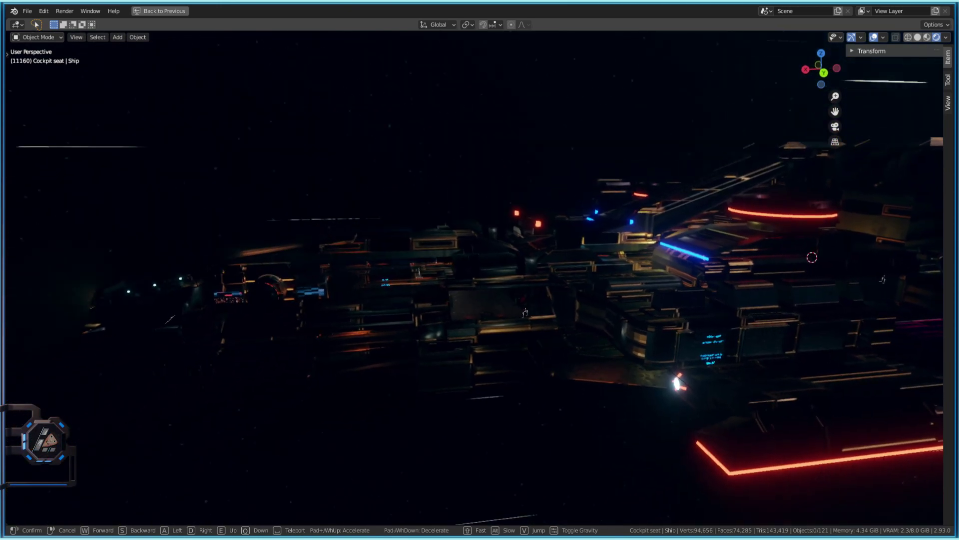
pyautogui.press('a')
pyautogui.press('w')
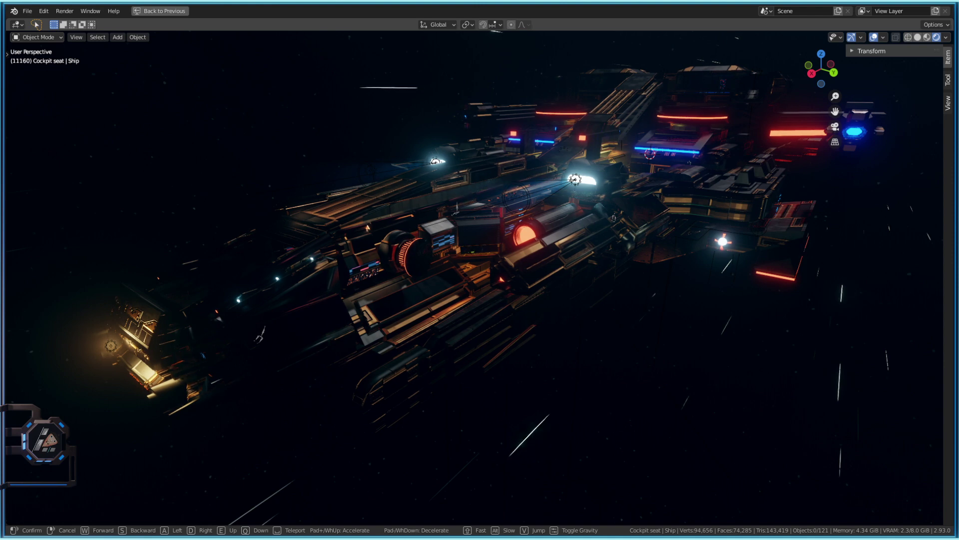
pyautogui.press('a')
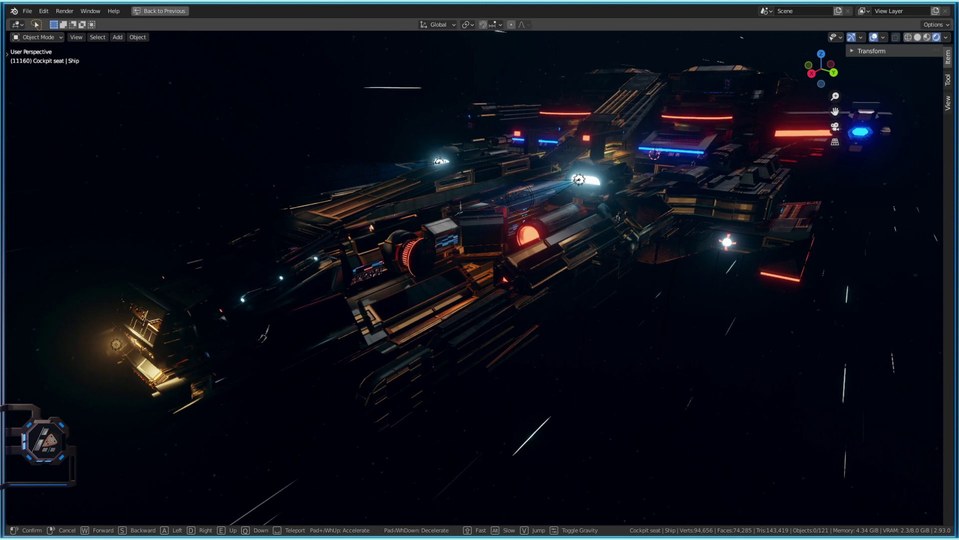
pyautogui.press('a')
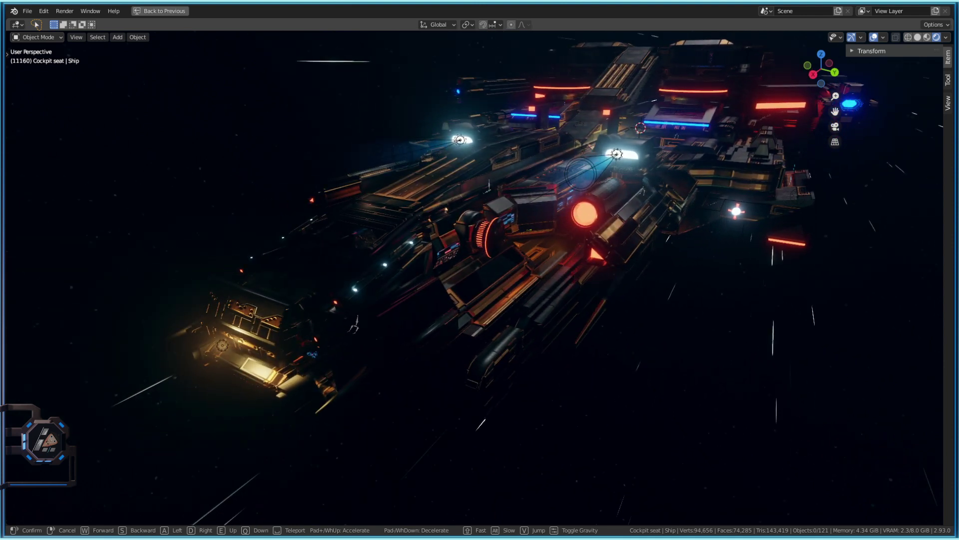
pyautogui.click(481, 284)
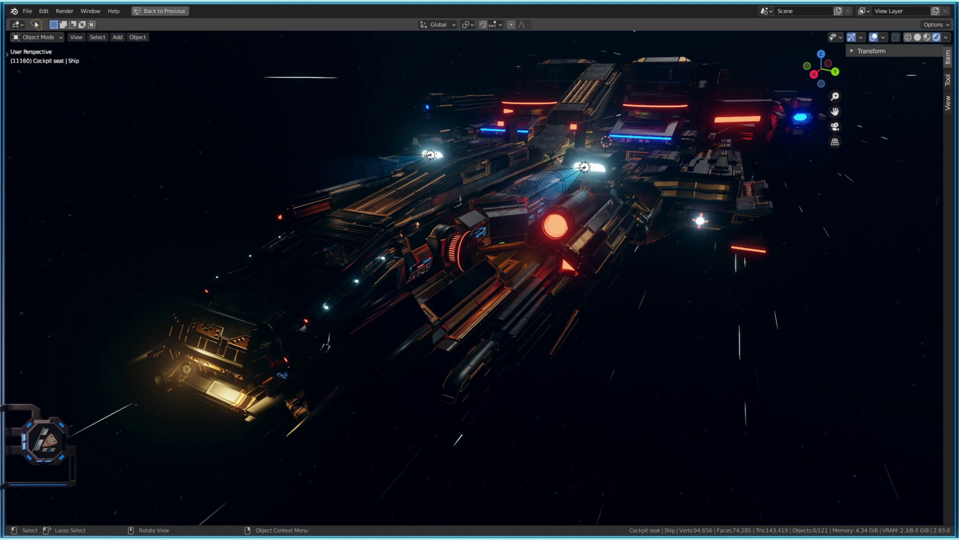
# - Switch the viewport to Material Preview shading and examine the grey and gold hull around the upper turbines, rear and midship deck
pyautogui.click(928, 37)
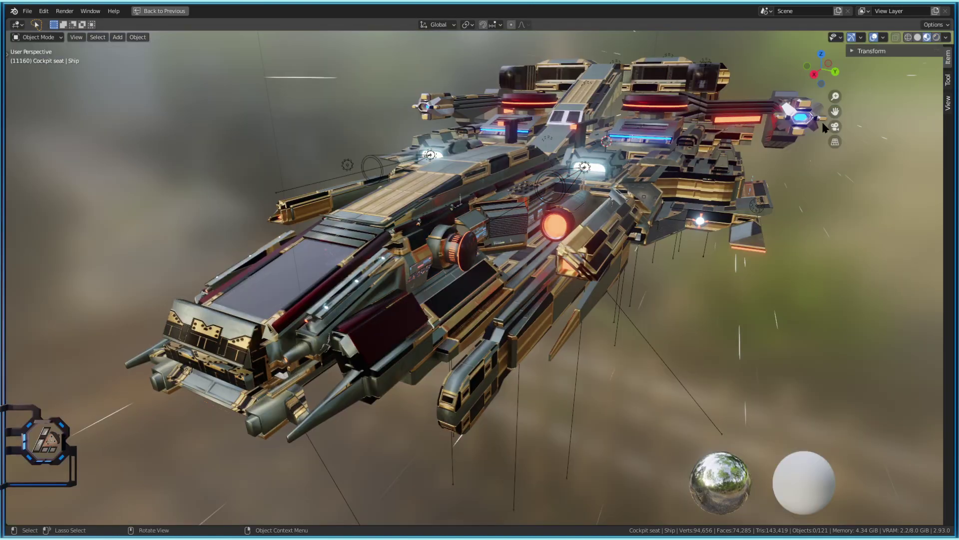
pyautogui.hotkey('shift', '`')
pyautogui.press('w')
pyautogui.press('w')
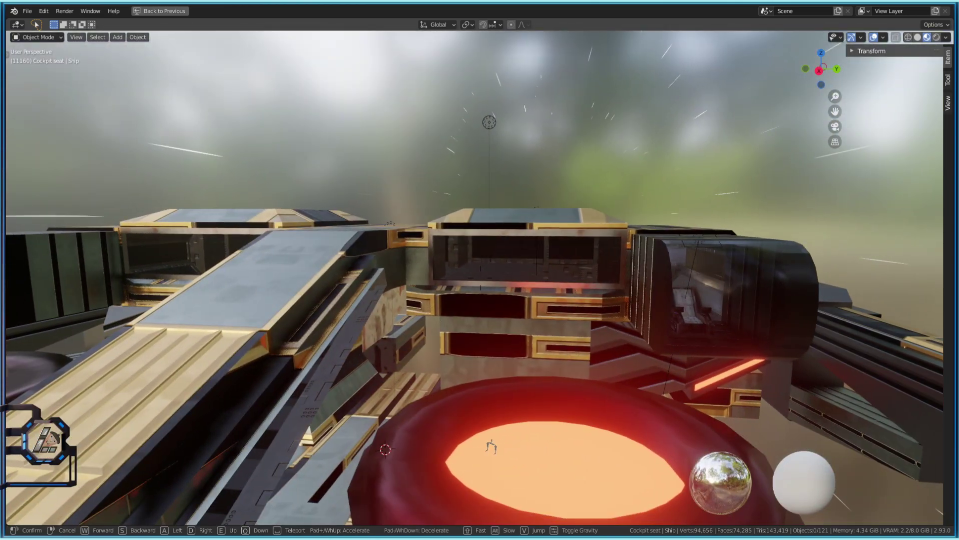
pyautogui.press('d')
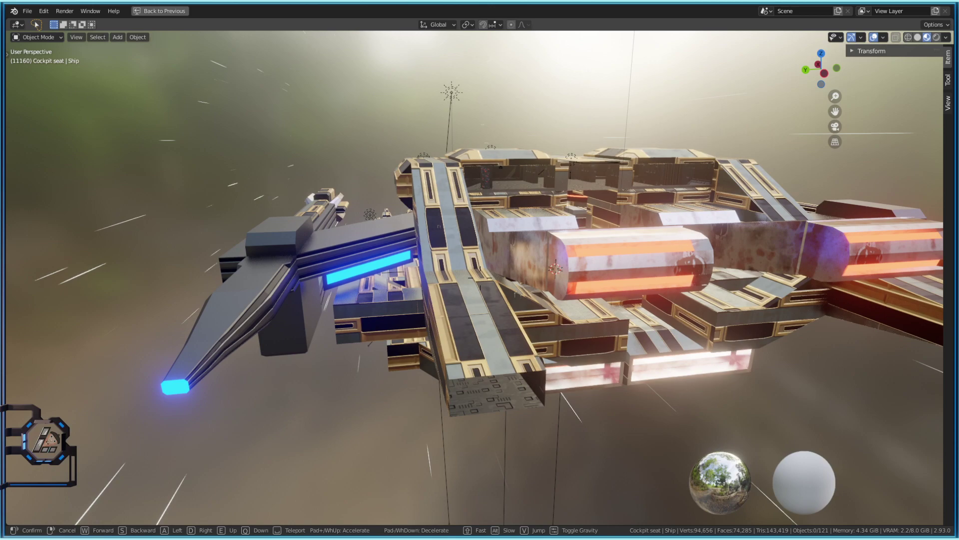
pyautogui.press('w')
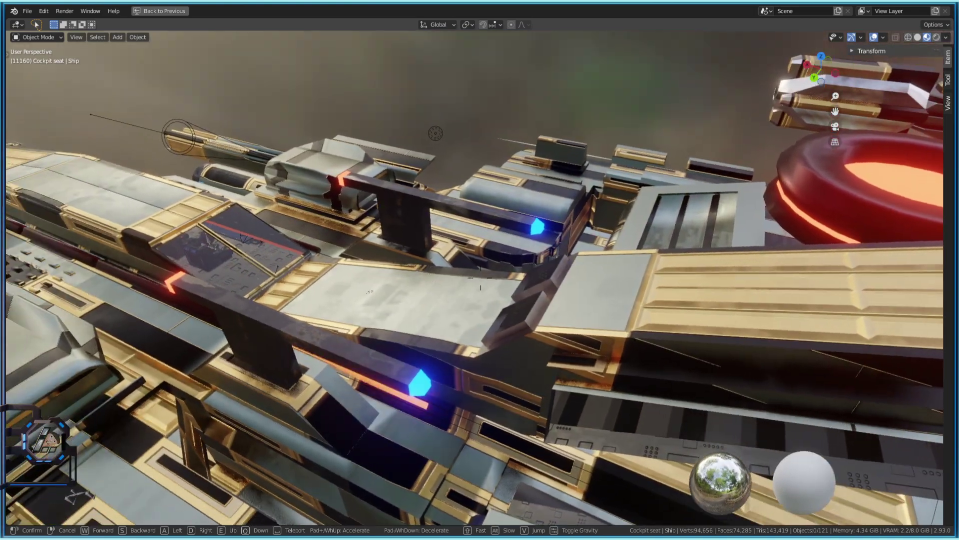
pyautogui.press('a')
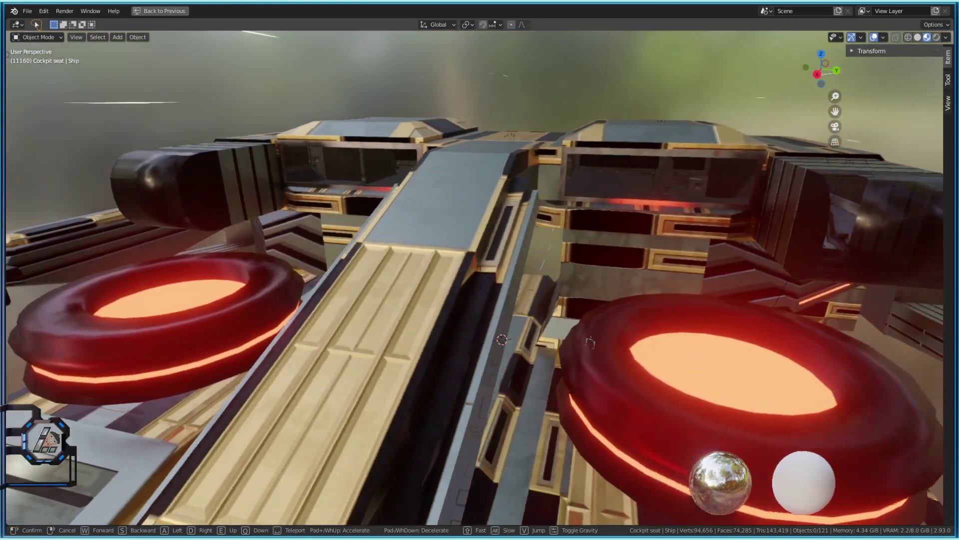
# - Fly around the stern to examine the rear fin and rusted engines, ending on a raised three-quarter rear view
pyautogui.press('d')
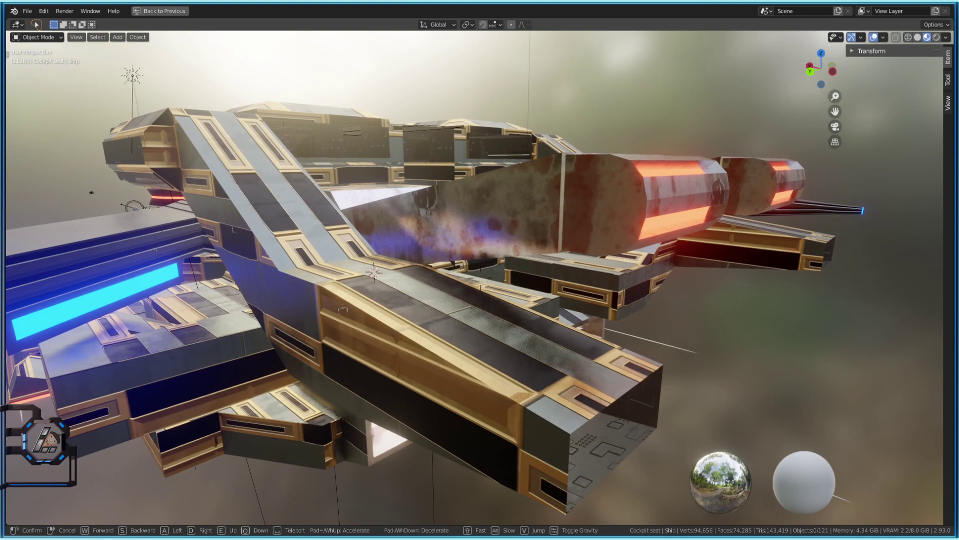
pyautogui.press('s')
pyautogui.press('d')
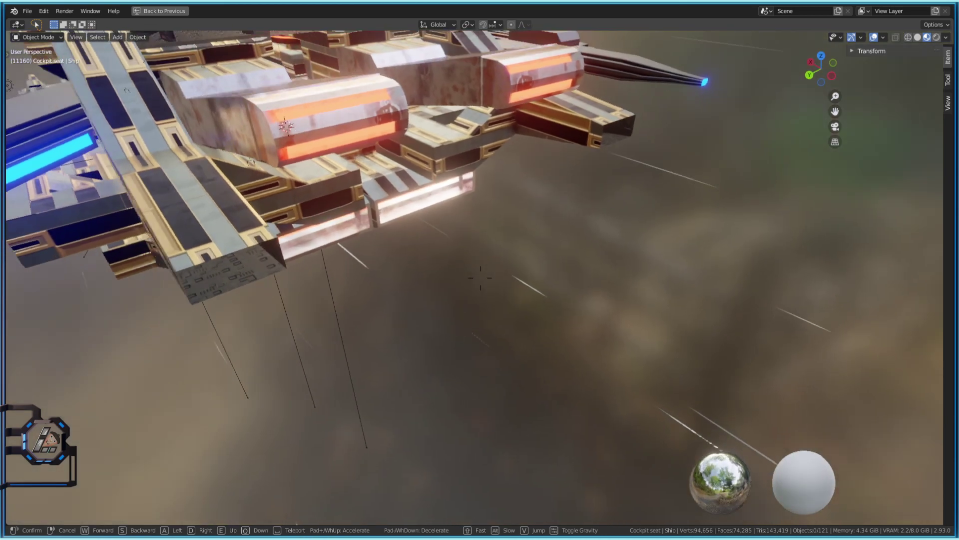
pyautogui.press('s')
pyautogui.press('a')
pyautogui.click(479, 278)
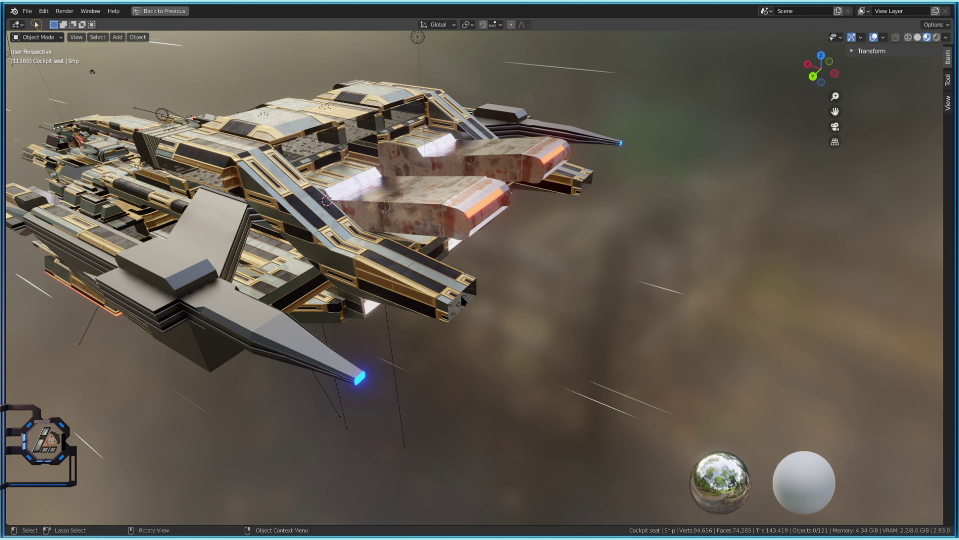
# - Fly in past the dark side wing and across the stern to examine the hull panels beside the rear engines
pyautogui.hotkey('shift', '`')
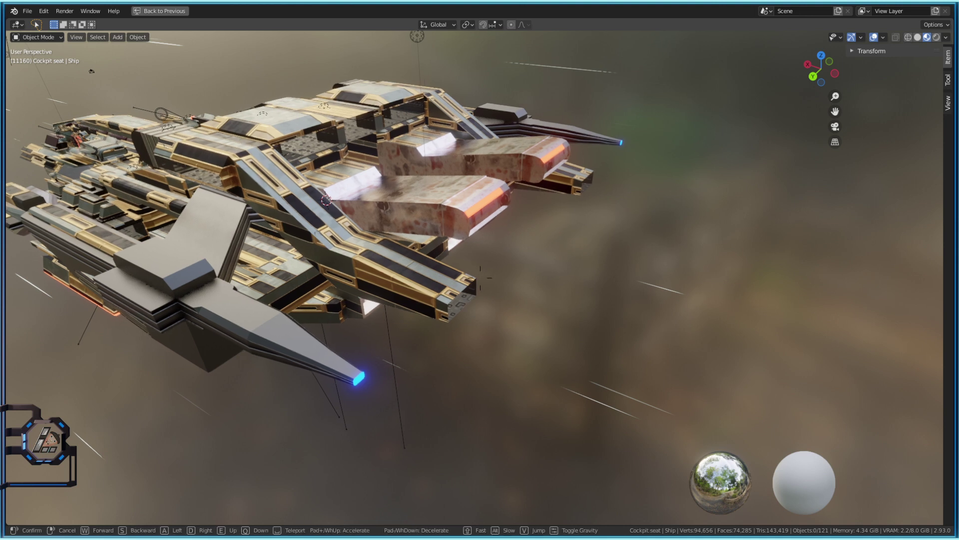
pyautogui.press('w')
pyautogui.press('w')
pyautogui.press('d')
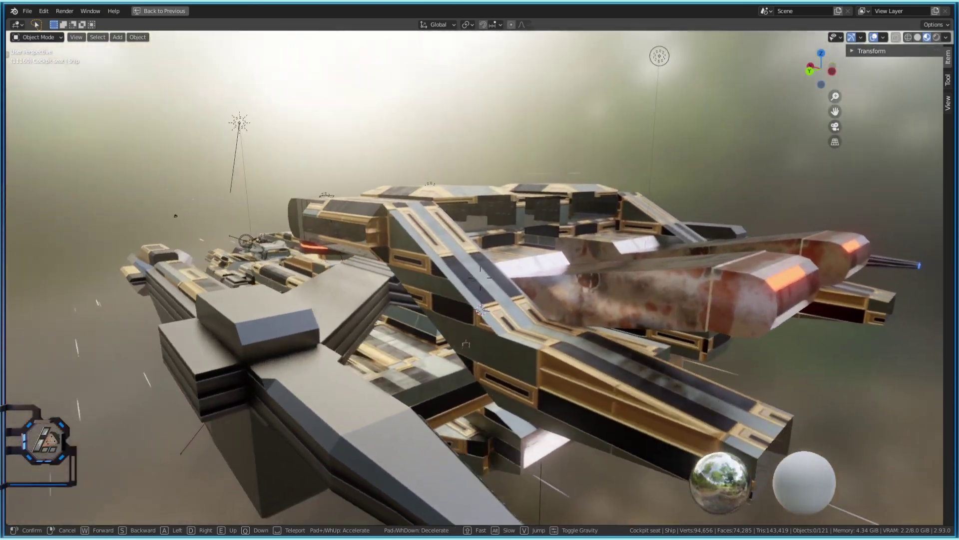
pyautogui.press('d')
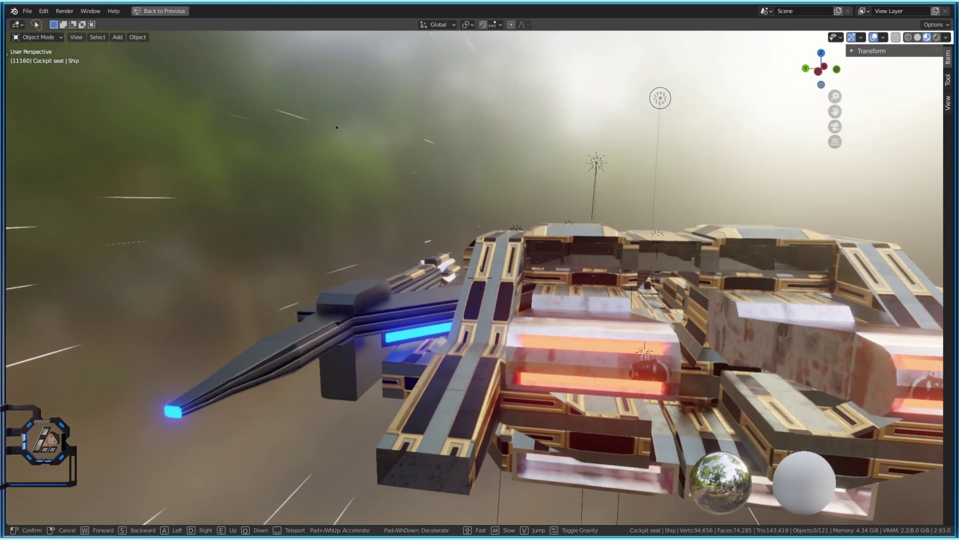
pyautogui.press('w')
pyautogui.press('a')
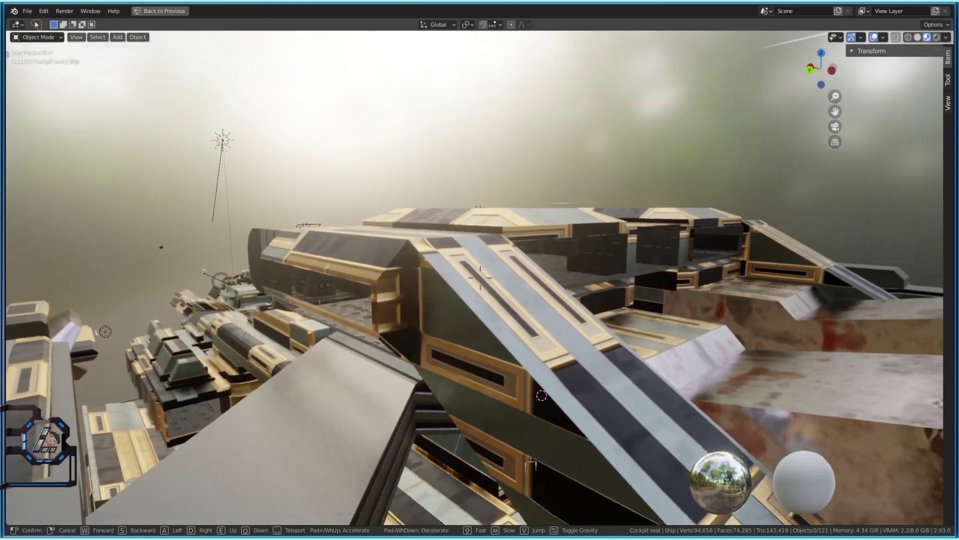
# - Examine the striped rear fin, the underside of the rusted engine and the lower thrusters up close
pyautogui.press('w')
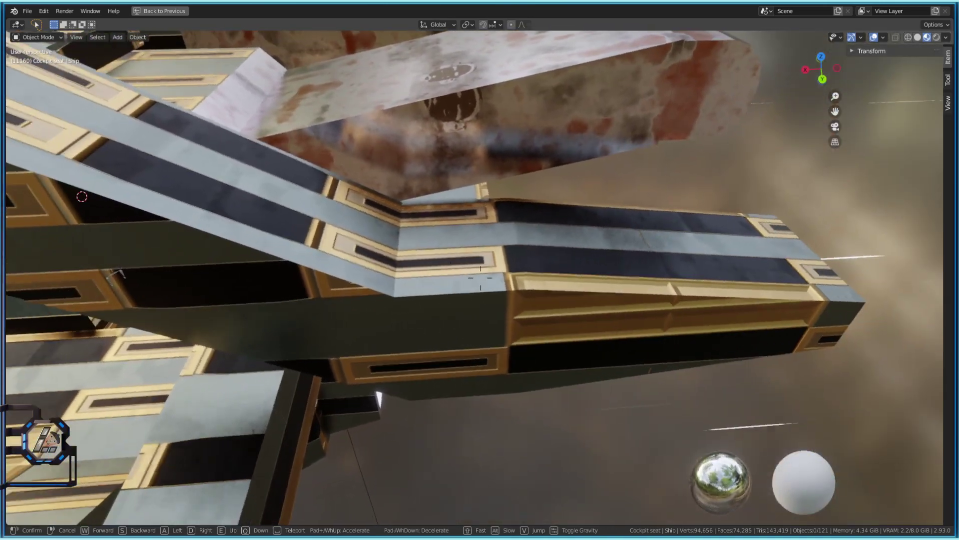
pyautogui.press('s')
pyautogui.press('w')
pyautogui.press('d')
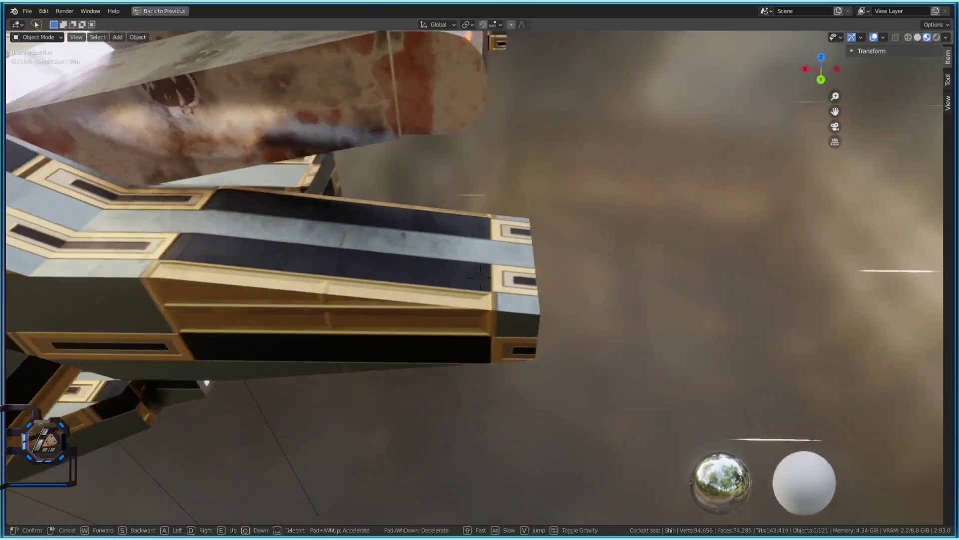
pyautogui.press('d')
pyautogui.press('w')
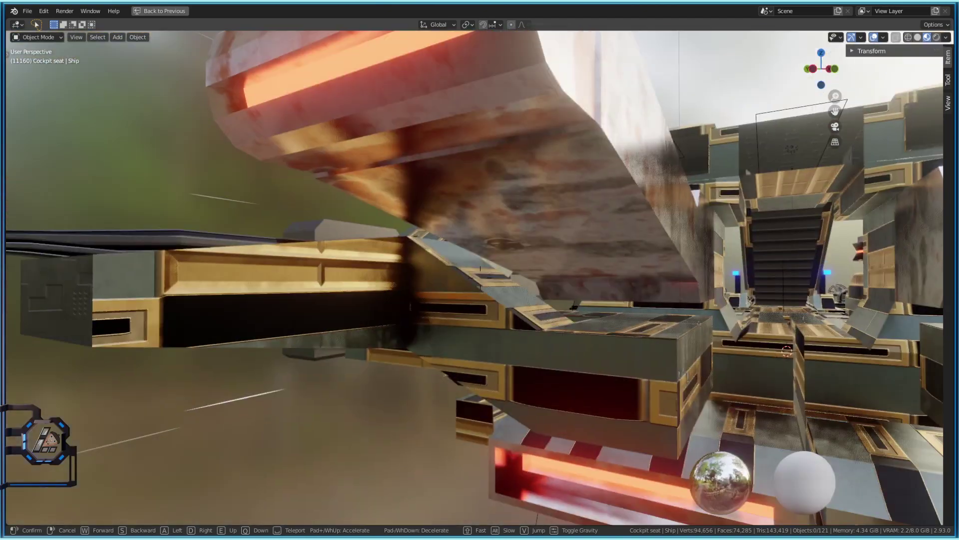
pyautogui.press('w')
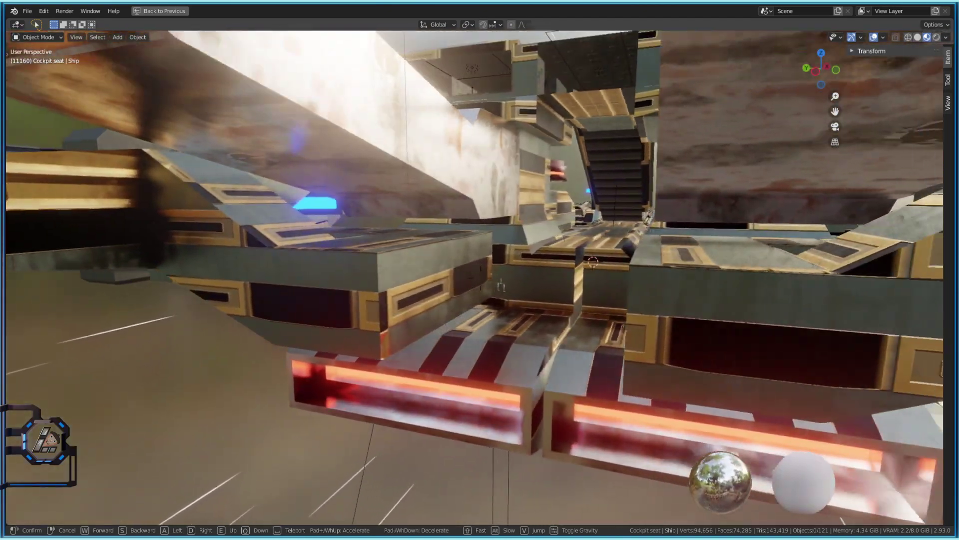
pyautogui.press('a')
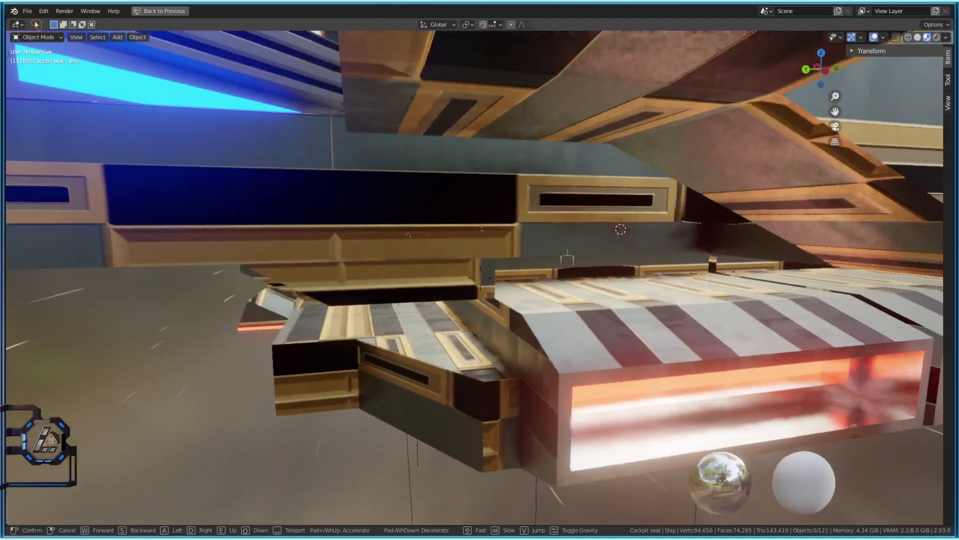
pyautogui.press('s')
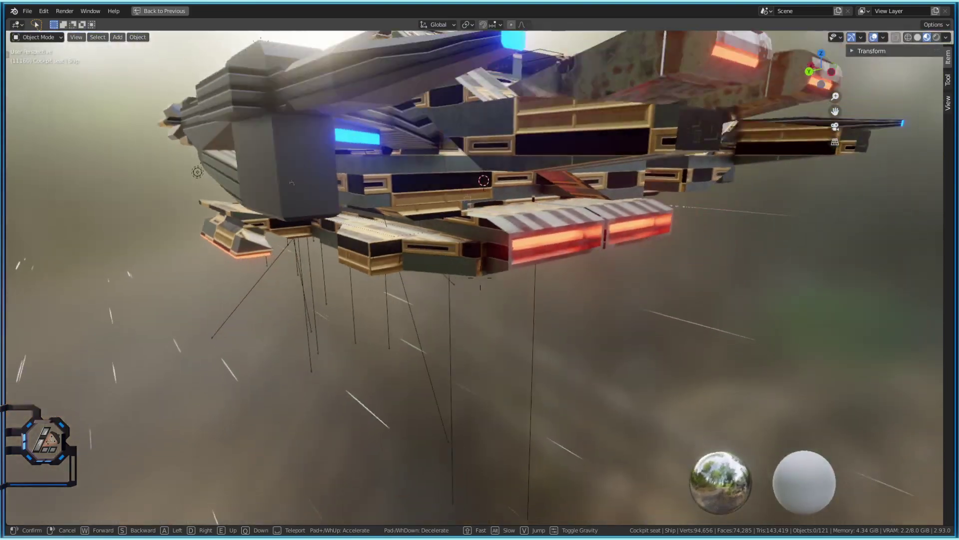
# - Fly along the ship's flank to examine the dark wing, side modules and midship gold panels
pyautogui.press('w')
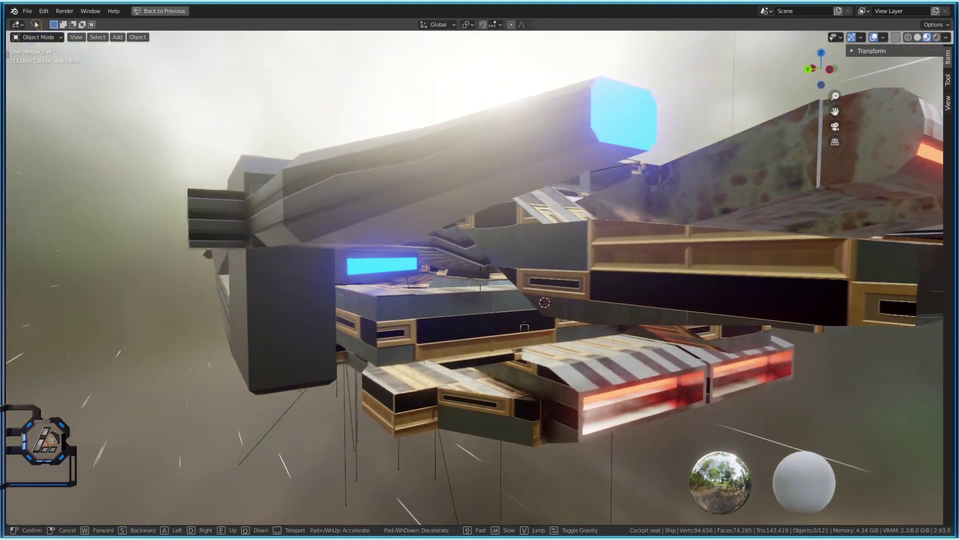
pyautogui.press('d')
pyautogui.press('a')
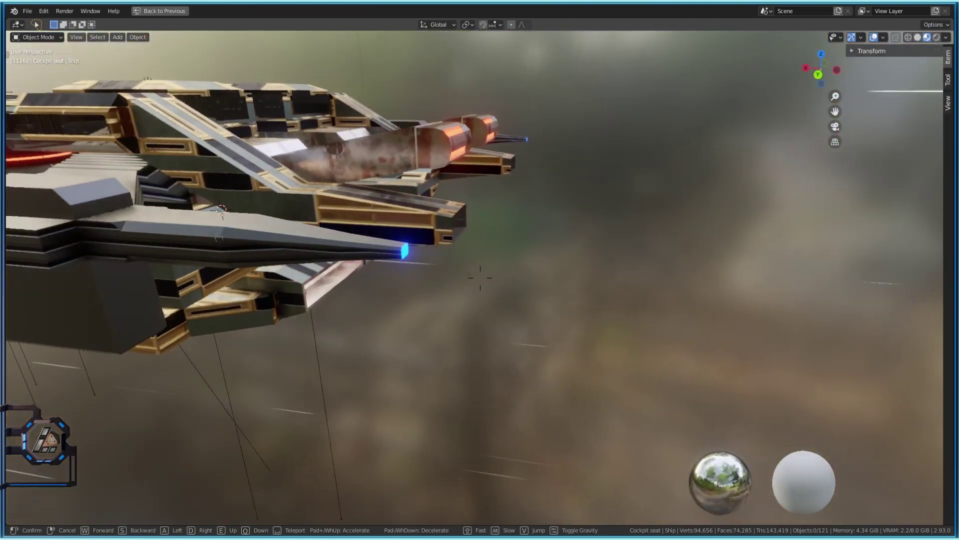
pyautogui.press('a')
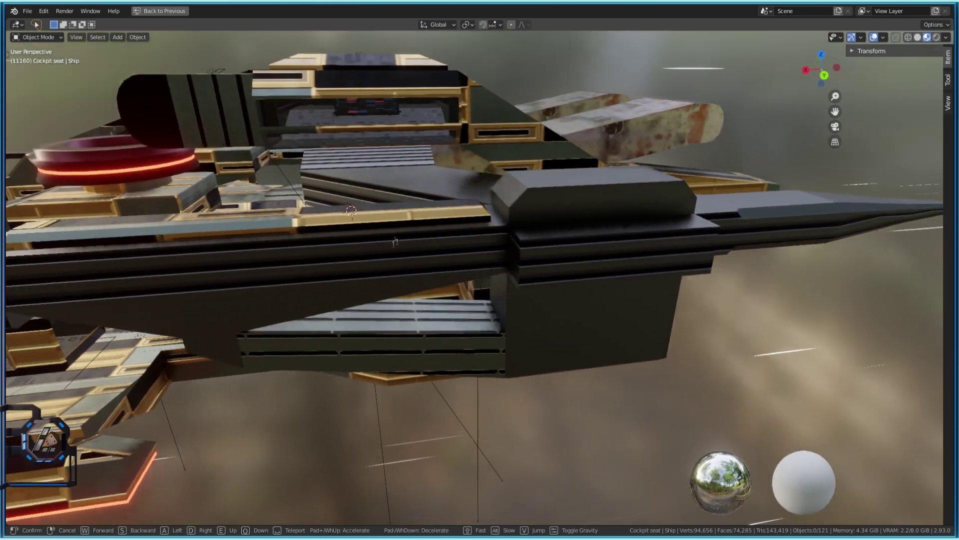
pyautogui.press('s')
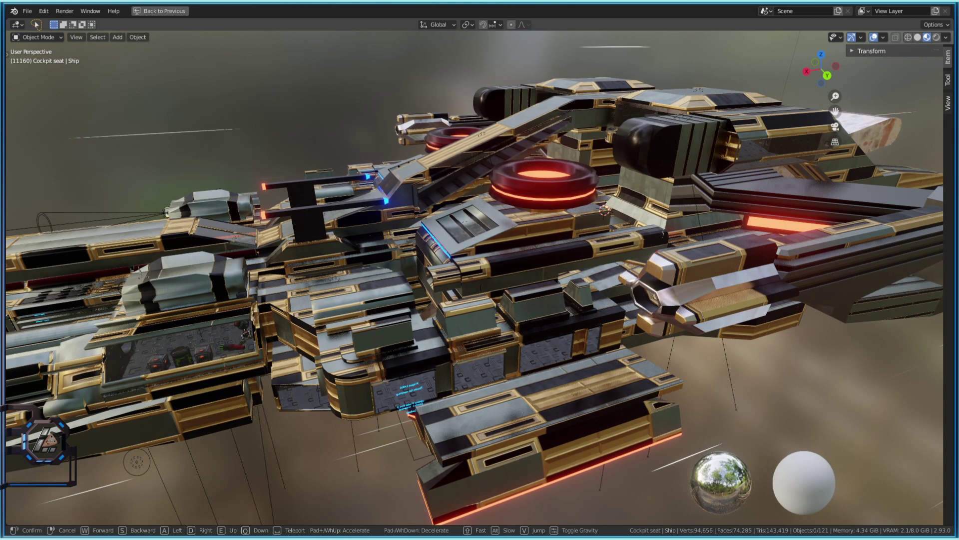
pyautogui.press('a')
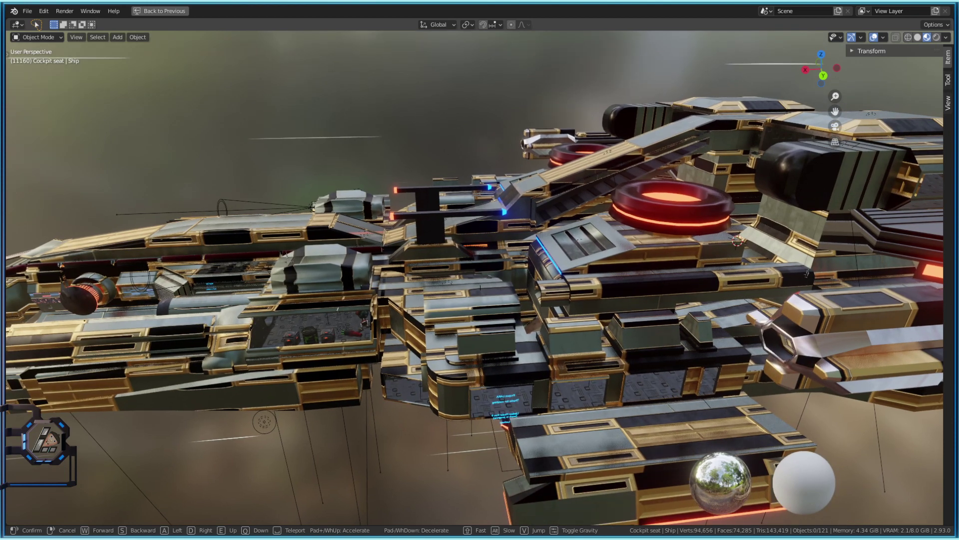
pyautogui.press('d')
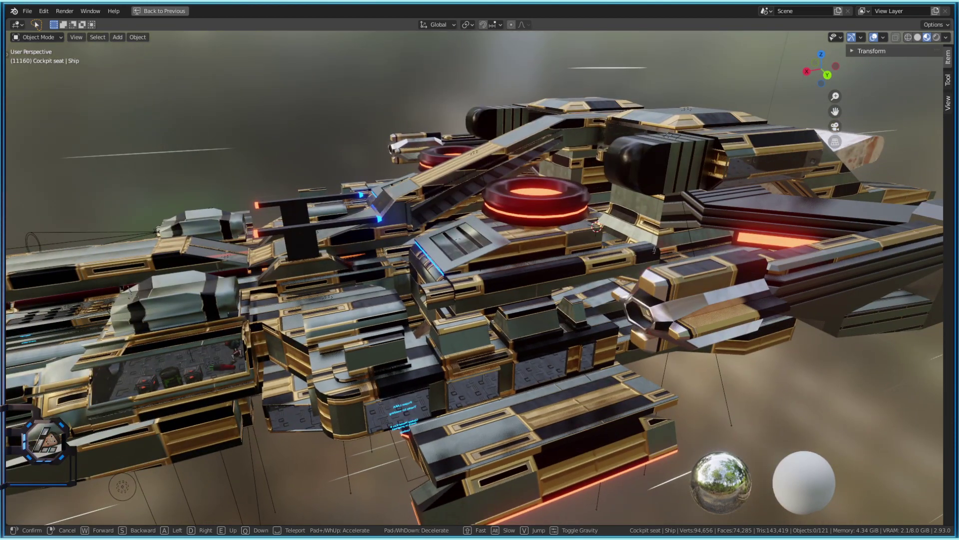
pyautogui.press('a')
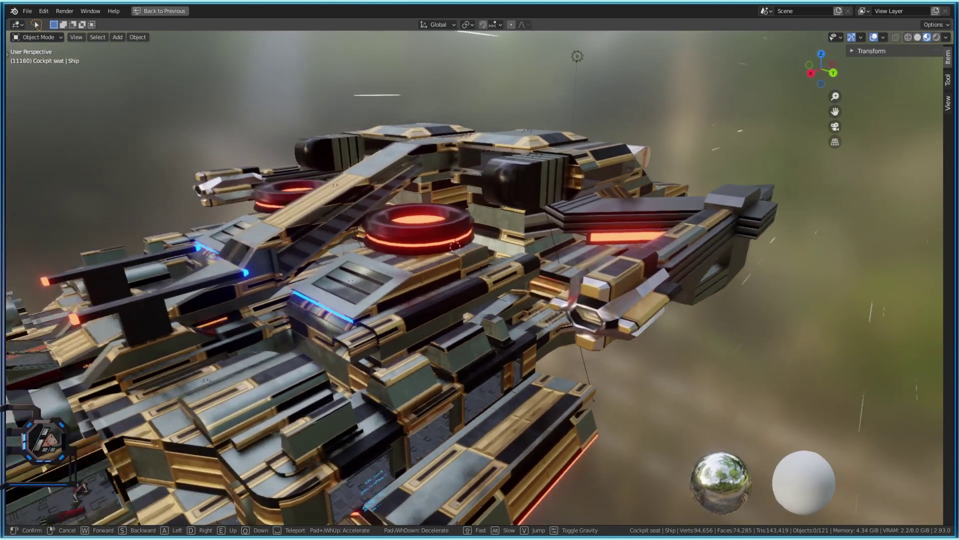
# - Examine the upper deck and turbines from the front, then along the flank back to the dark side wing
pyautogui.press('s')
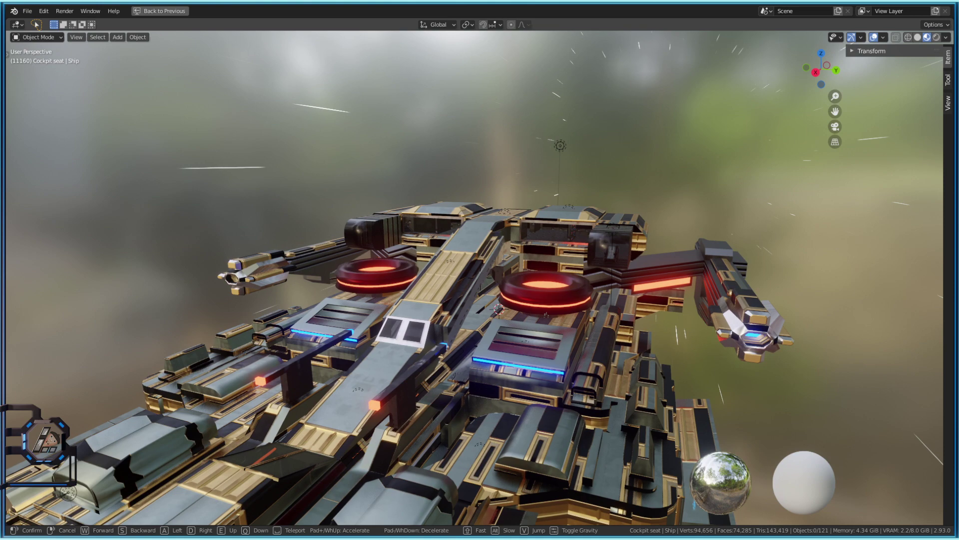
pyautogui.press('d')
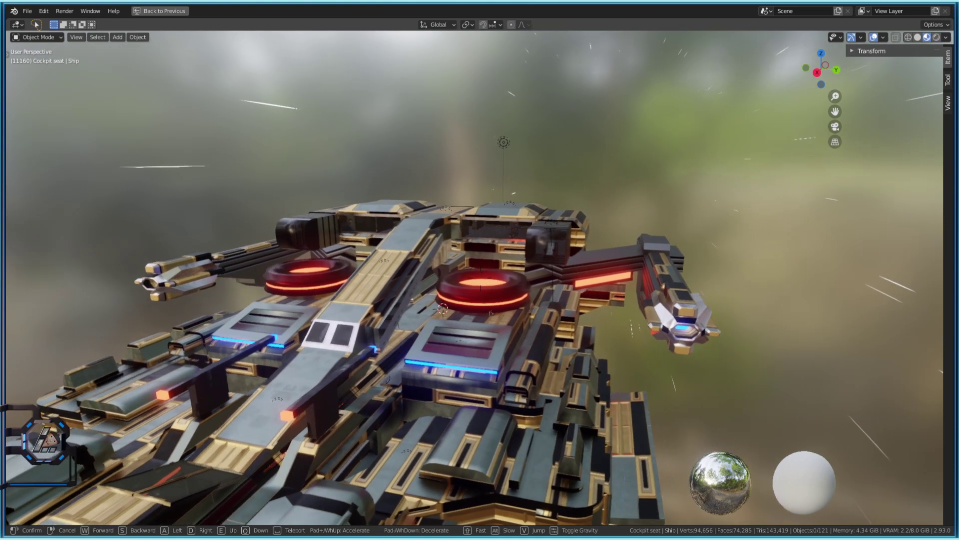
pyautogui.press('d')
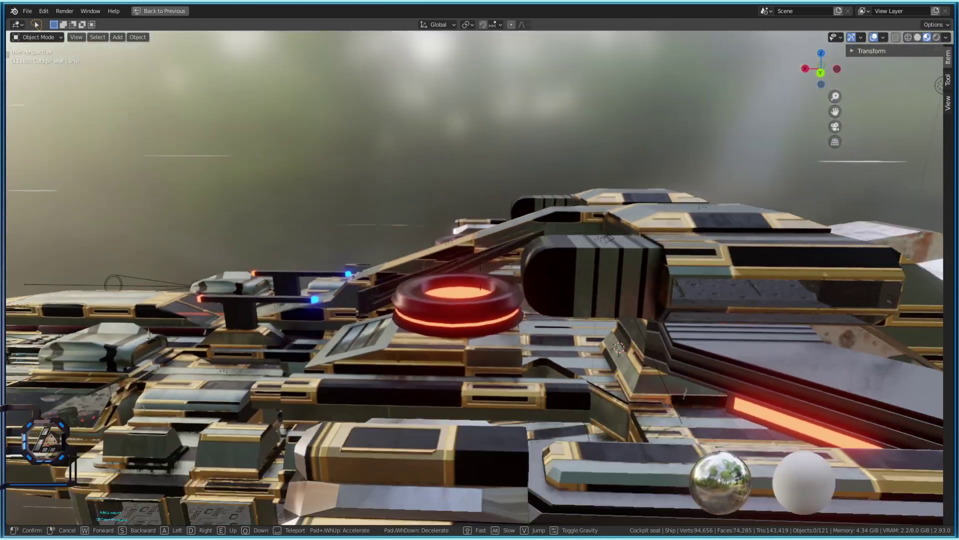
pyautogui.press('s')
pyautogui.press('d')
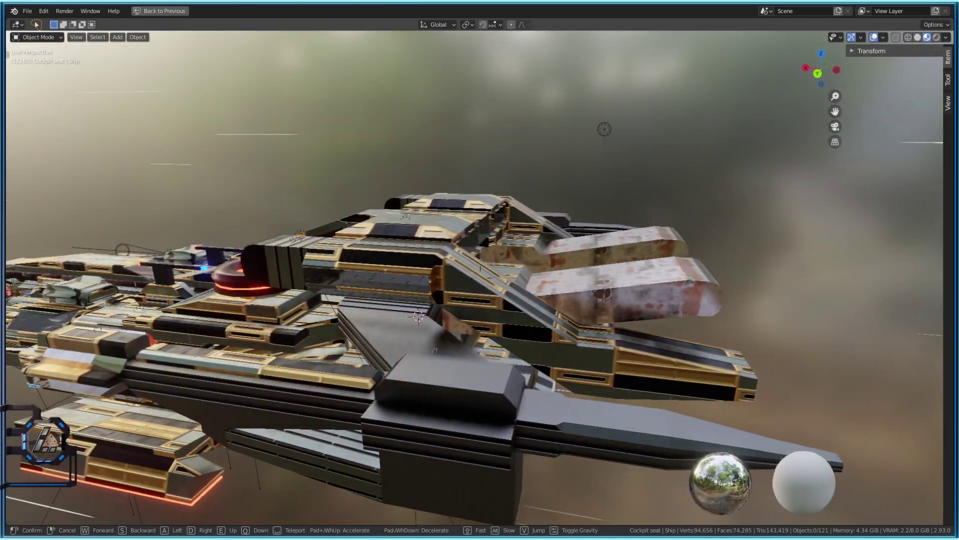
# - Fly around to the ship's stern and examine the rear engines and fins, ending on a close three-quarter rear view
pyautogui.hotkey('shift', 'd')
pyautogui.press('w')
pyautogui.press('d')
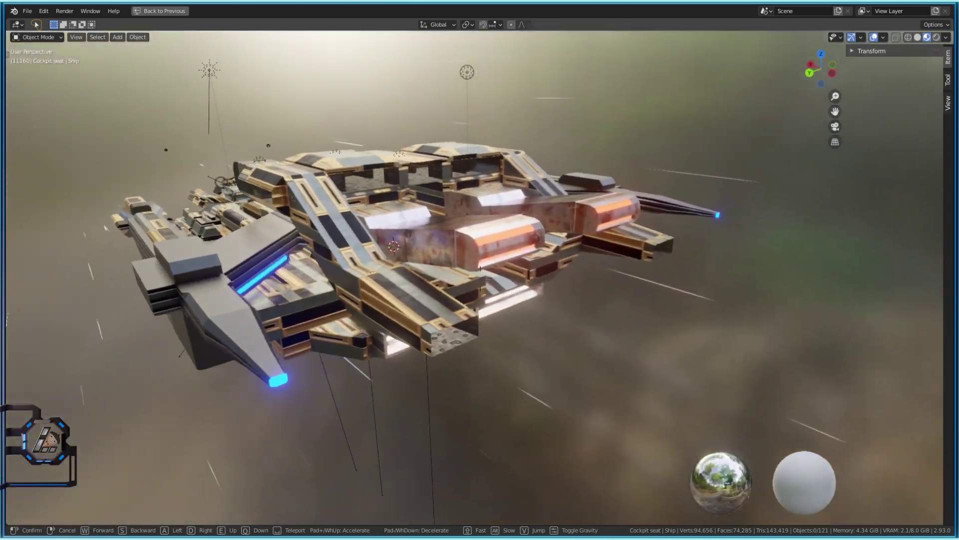
pyautogui.press('w')
pyautogui.press('s')
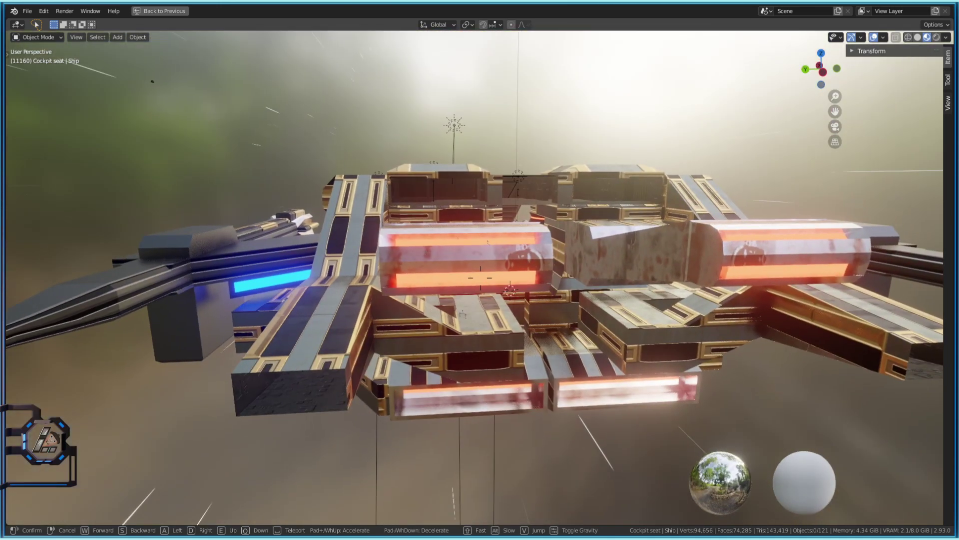
pyautogui.press('a')
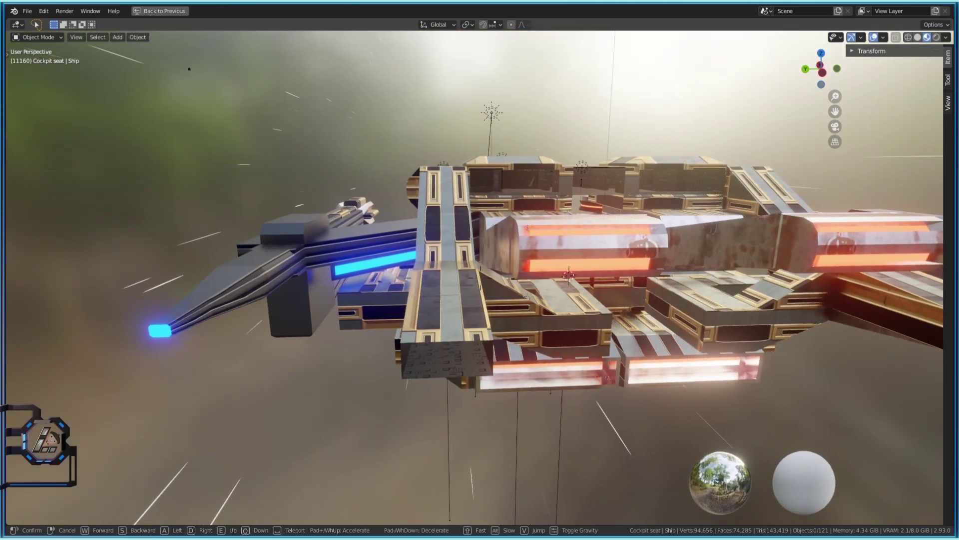
pyautogui.press('a')
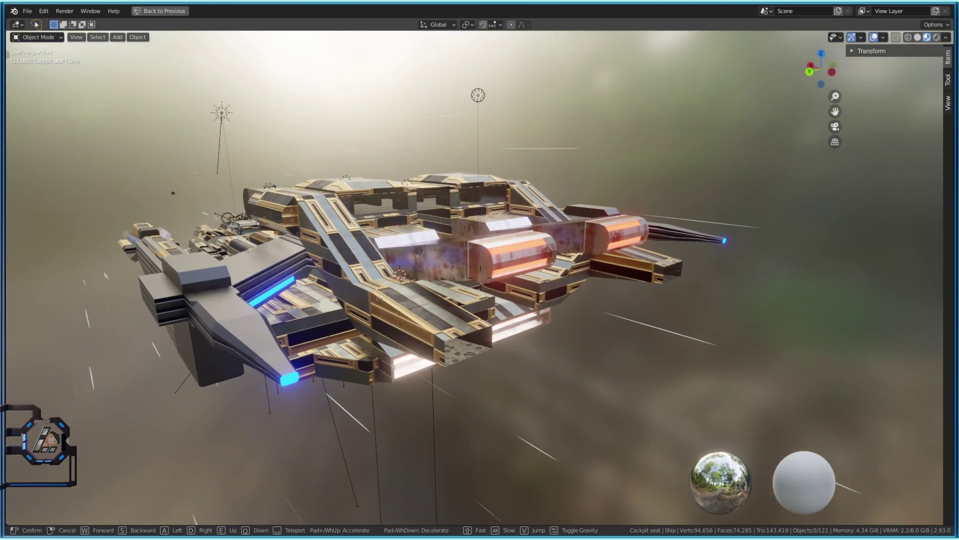
pyautogui.click(481, 282)
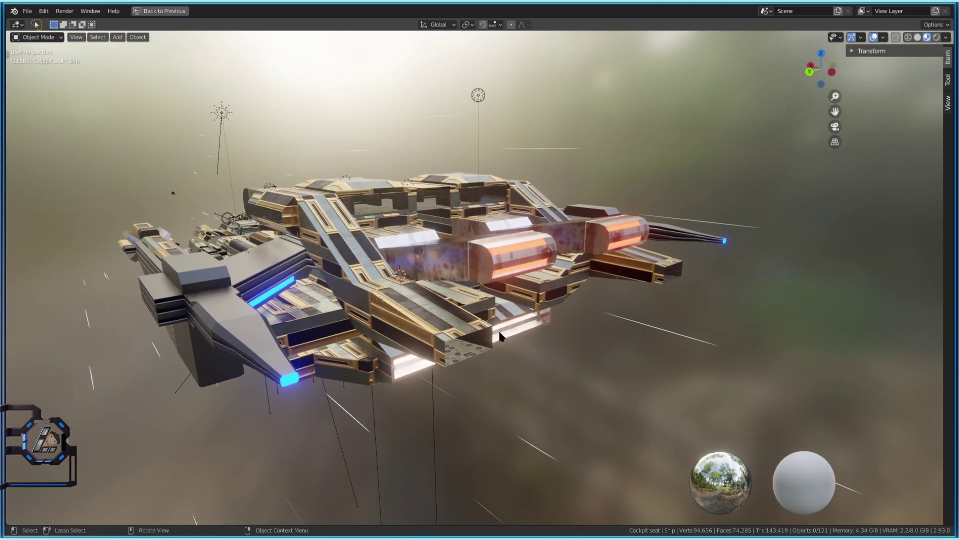
pyautogui.scroll(3, 501, 335)
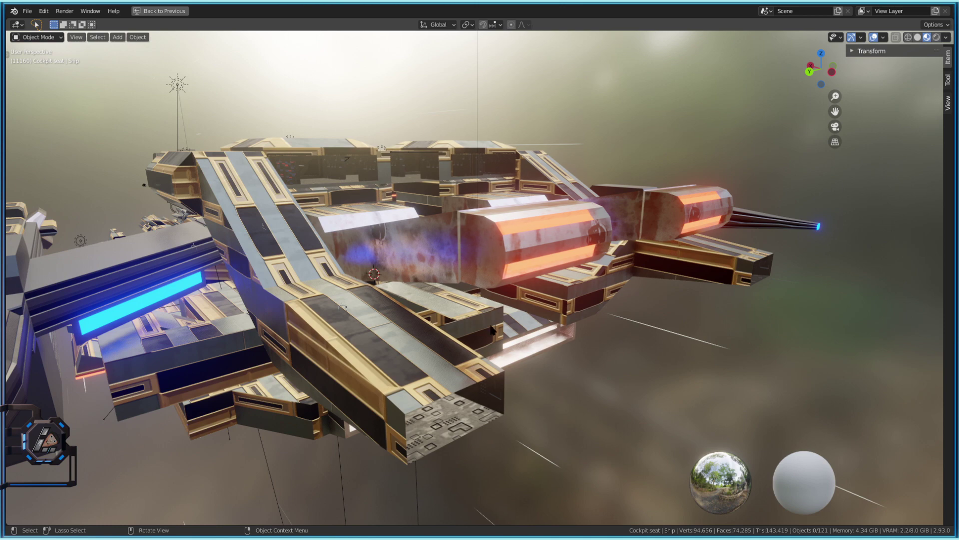
# - Fly from the stern around the blue-lit wing tip to a side view of the dark wing and flank
pyautogui.hotkey('shift', '`')
pyautogui.press('w')
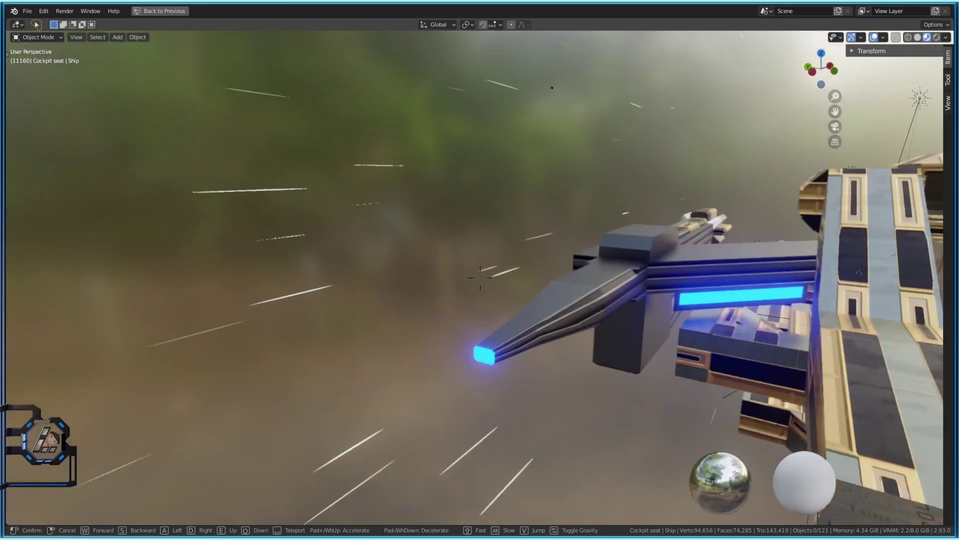
pyautogui.press('s')
pyautogui.click(480, 278)
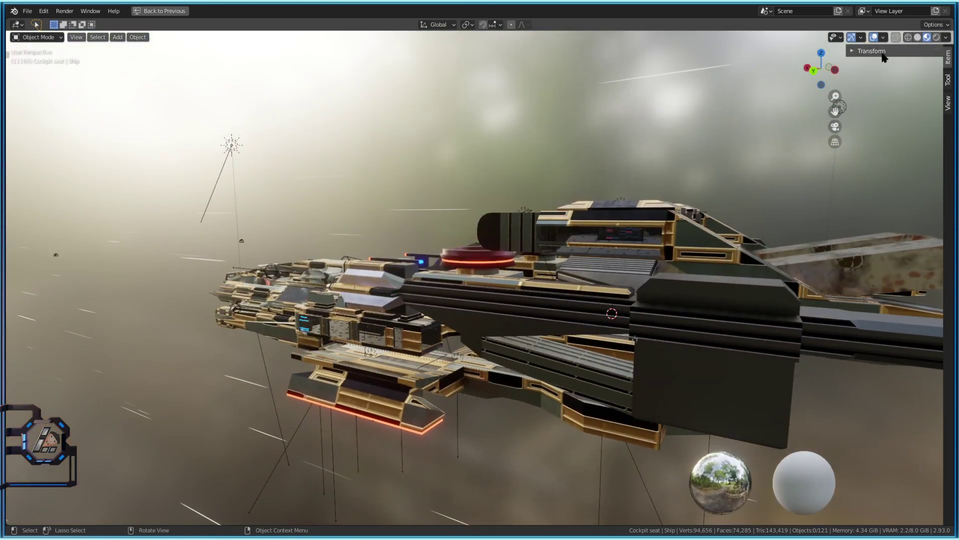
# - Switch to rendered shading and fly along the dark flank to examine the ship's lights from the front
pyautogui.click(937, 38)
pyautogui.hotkey('shift', '`')
pyautogui.press('w')
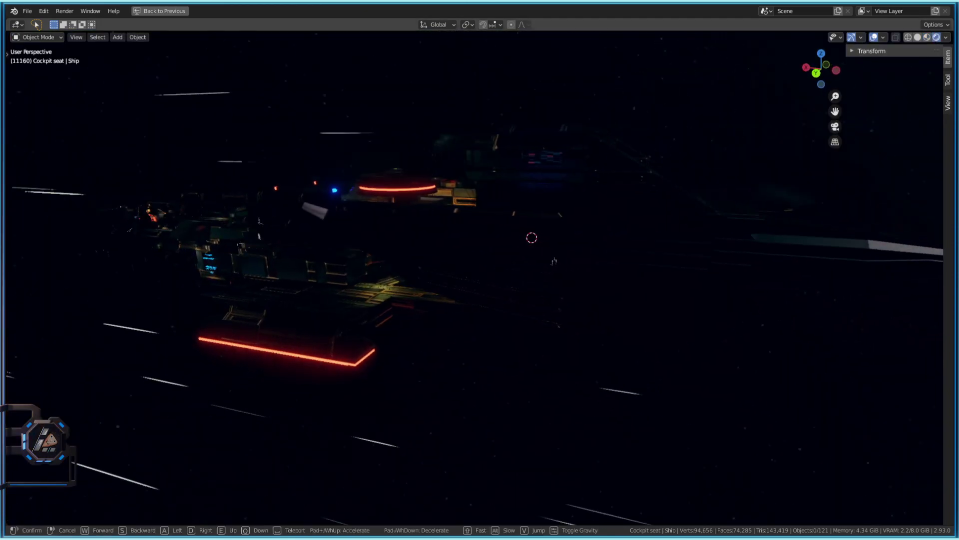
pyautogui.press('w')
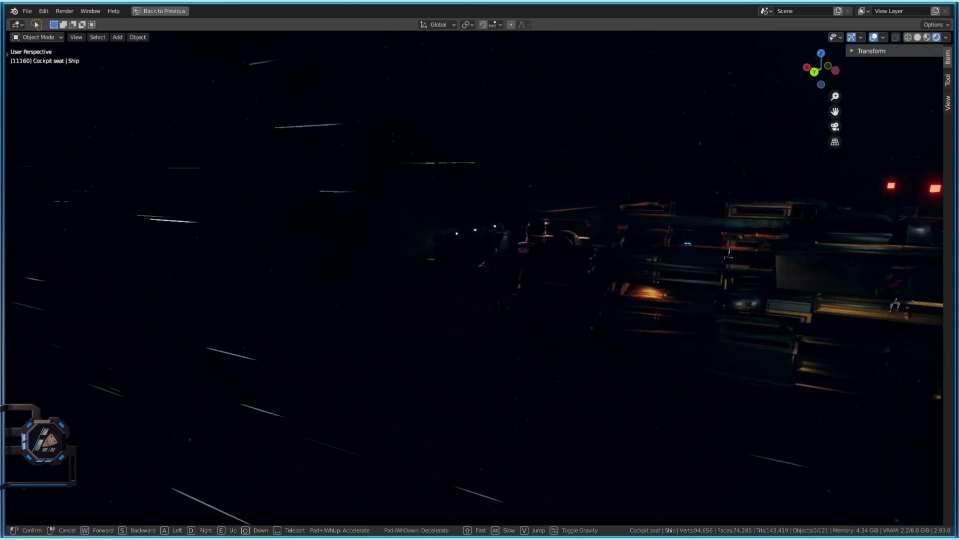
pyautogui.press('a')
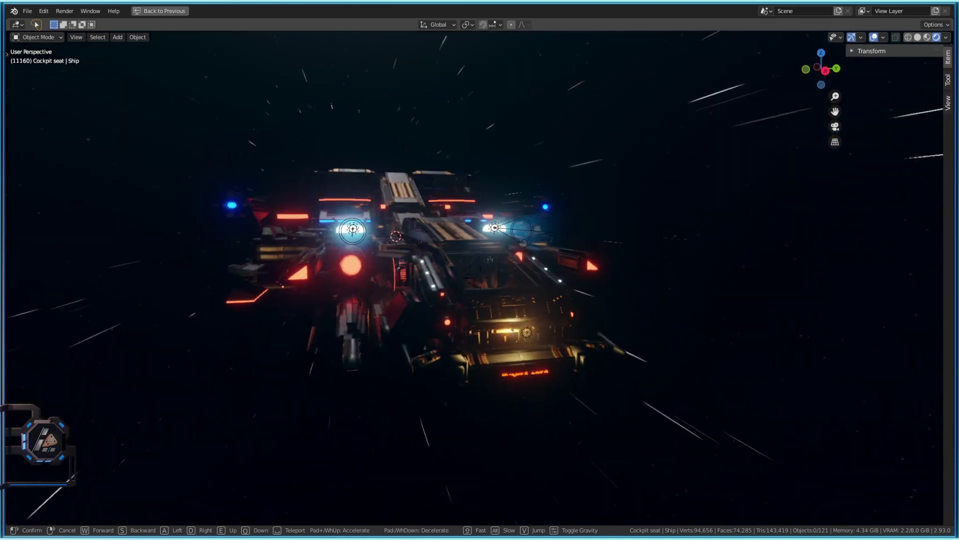
pyautogui.press('w')
pyautogui.click(480, 278)
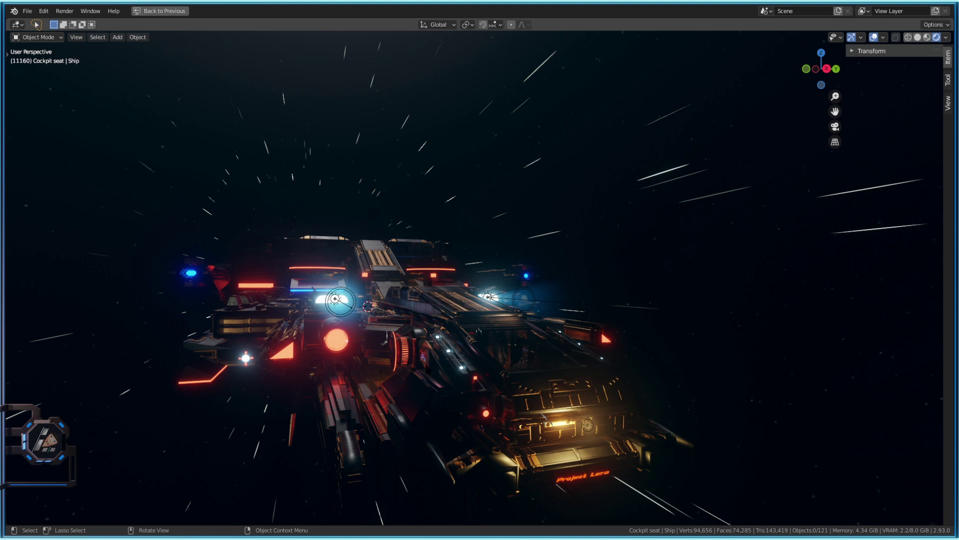
# - Examine the lit engines and side modules in rendered shading from a three-quarter front view
pyautogui.hotkey('shift', '`')
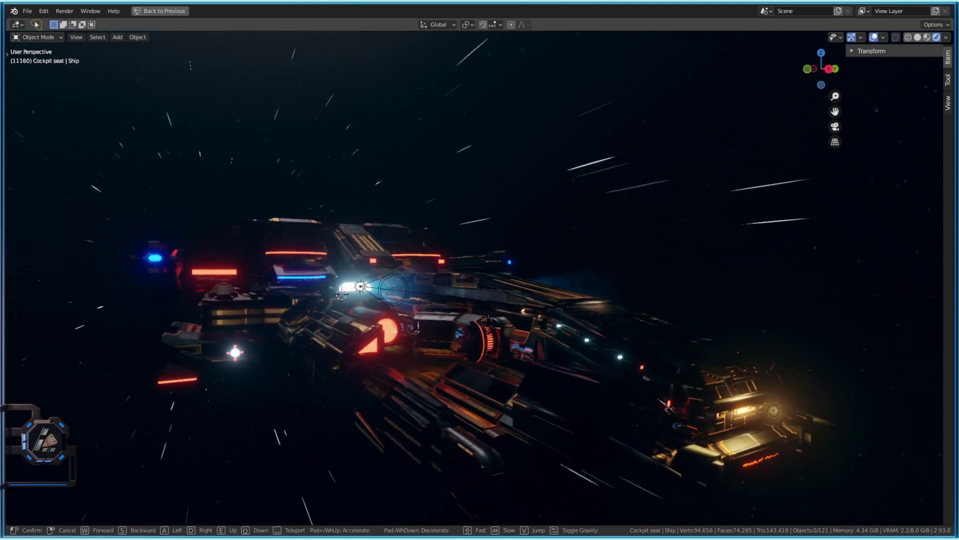
pyautogui.press('a')
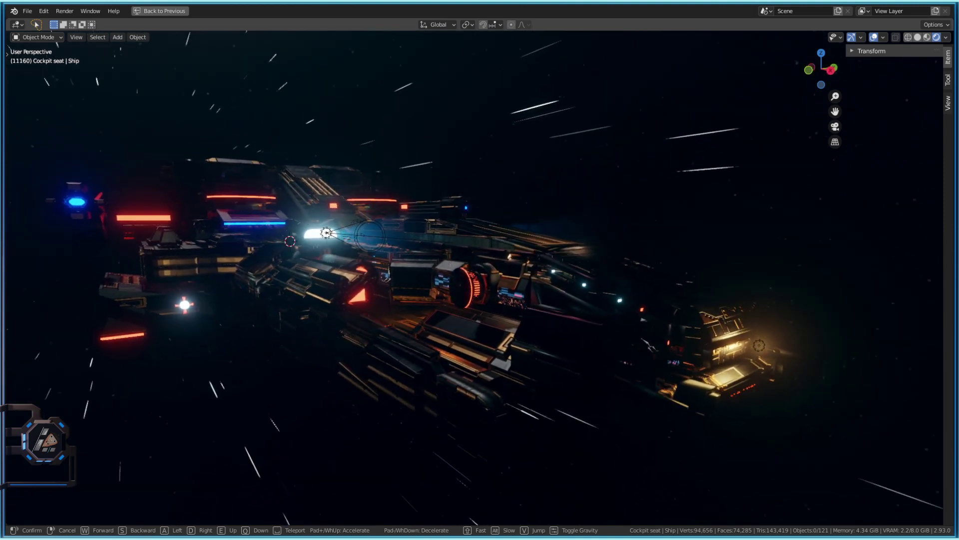
pyautogui.press('w')
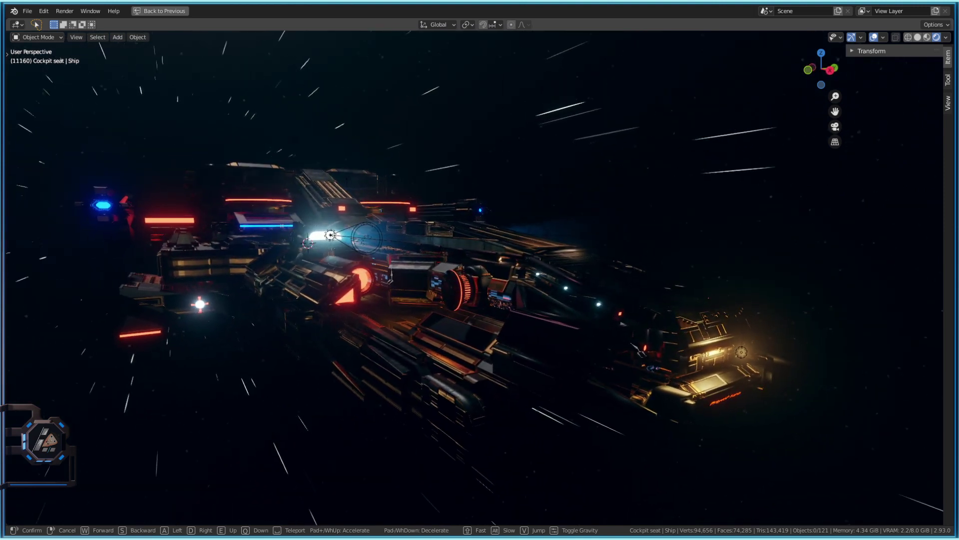
pyautogui.press('Return')
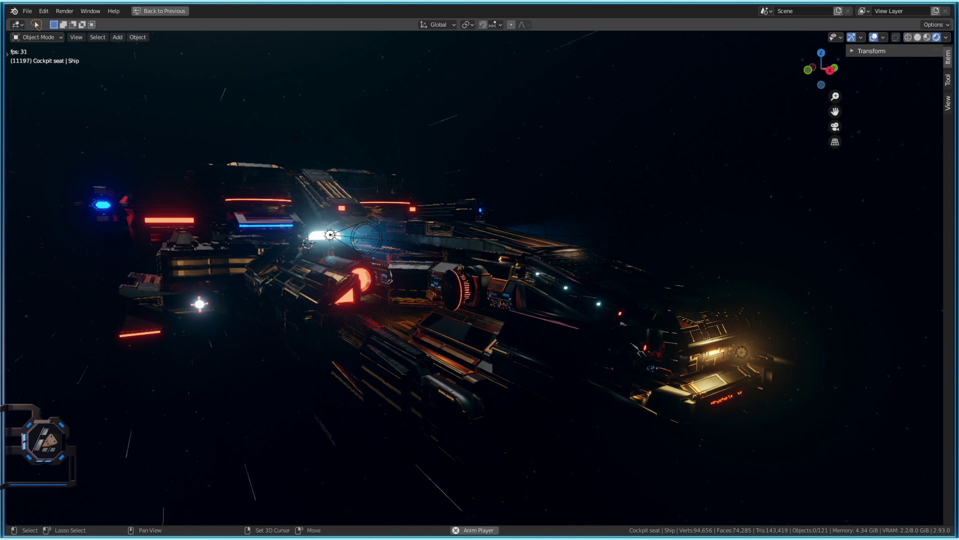
# - Play the animation while flying to a centred front view of the ship, and stop playback there
pyautogui.hotkey('shift', '`')
pyautogui.press('w')
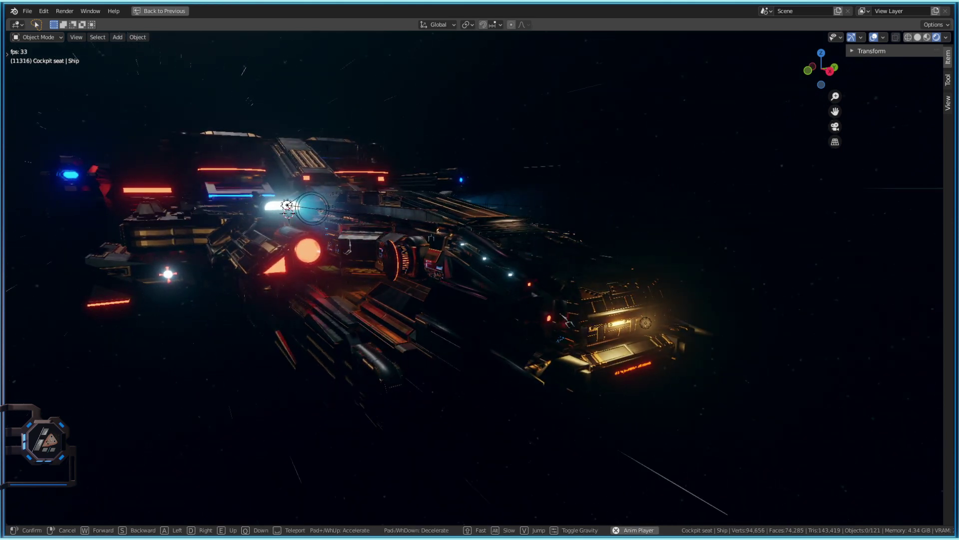
pyautogui.press('d')
pyautogui.press('w')
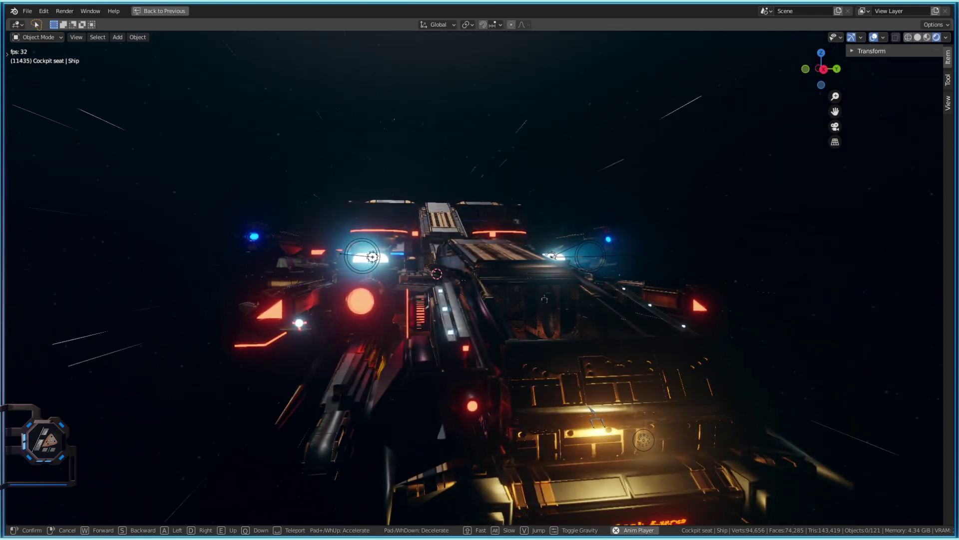
pyautogui.press('w')
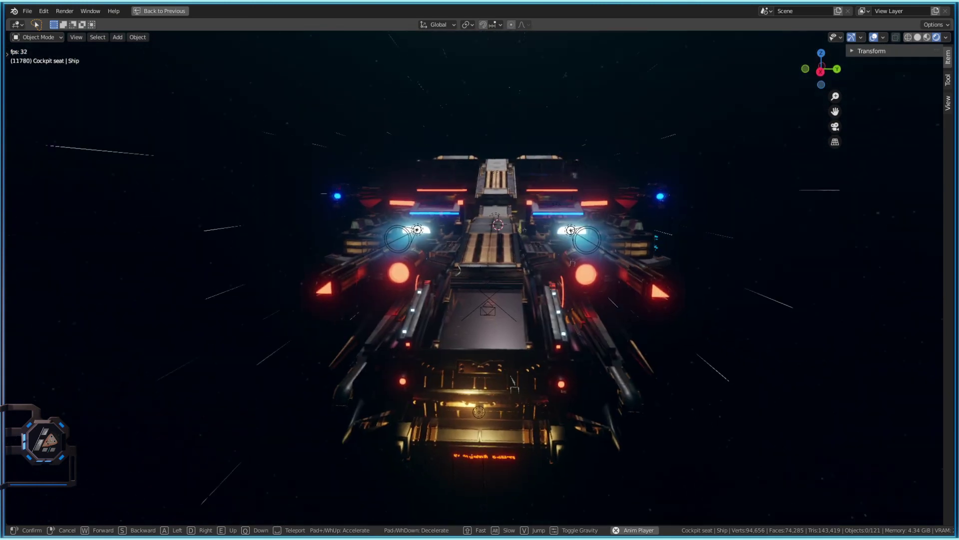
pyautogui.click(475, 278)
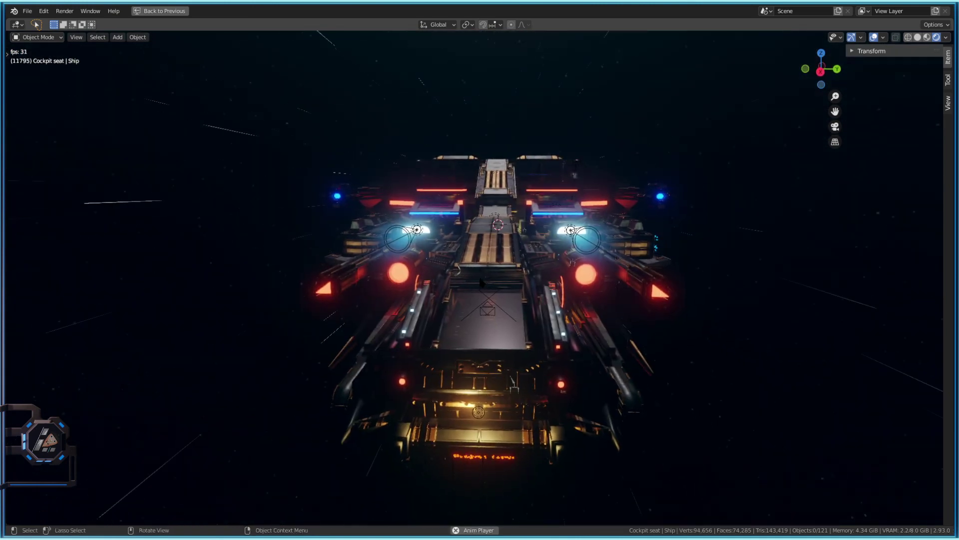
pyautogui.press('space')
pyautogui.click(503, 131)
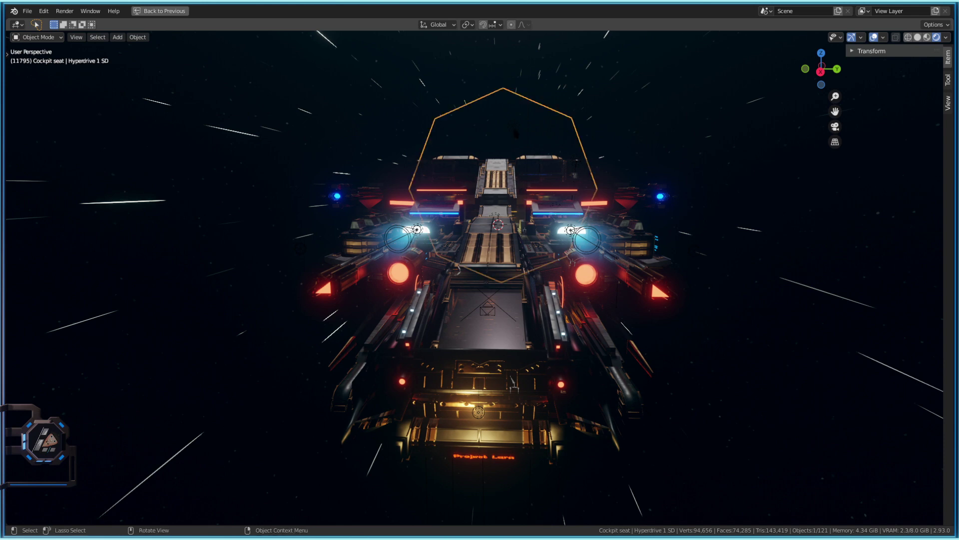
pyautogui.click(516, 128)
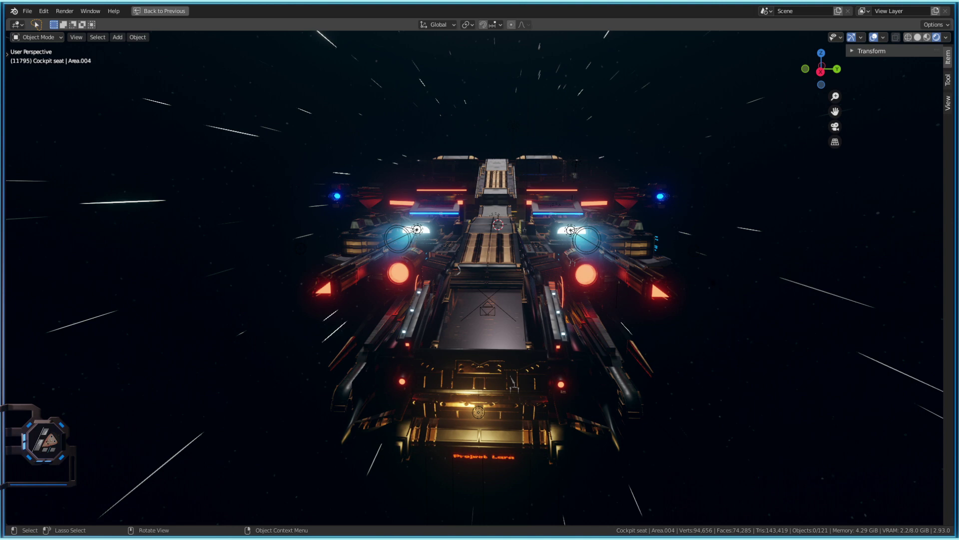
# - Resume the animation and fly through the nose into the cockpit to examine the sleeping robot in its seat
pyautogui.hotkey('shift', '`')
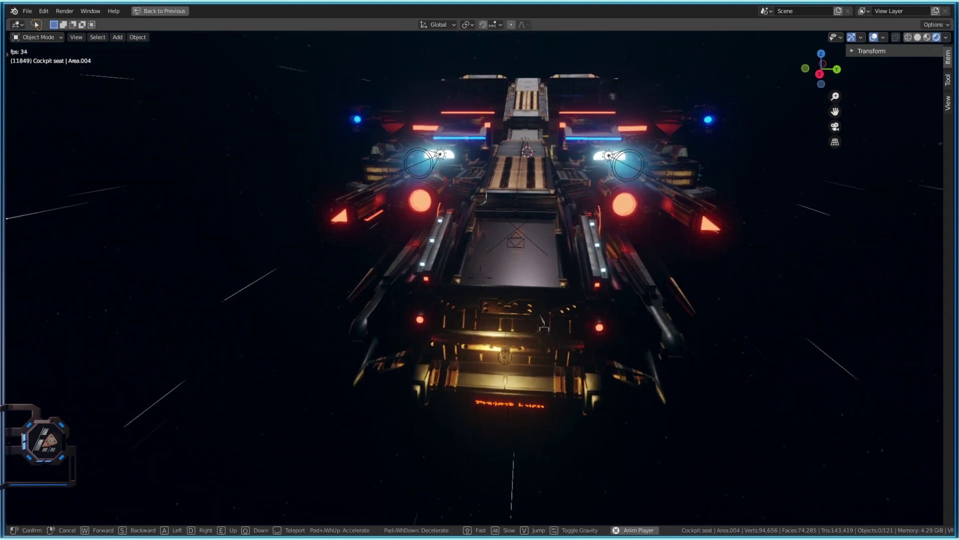
pyautogui.press('w')
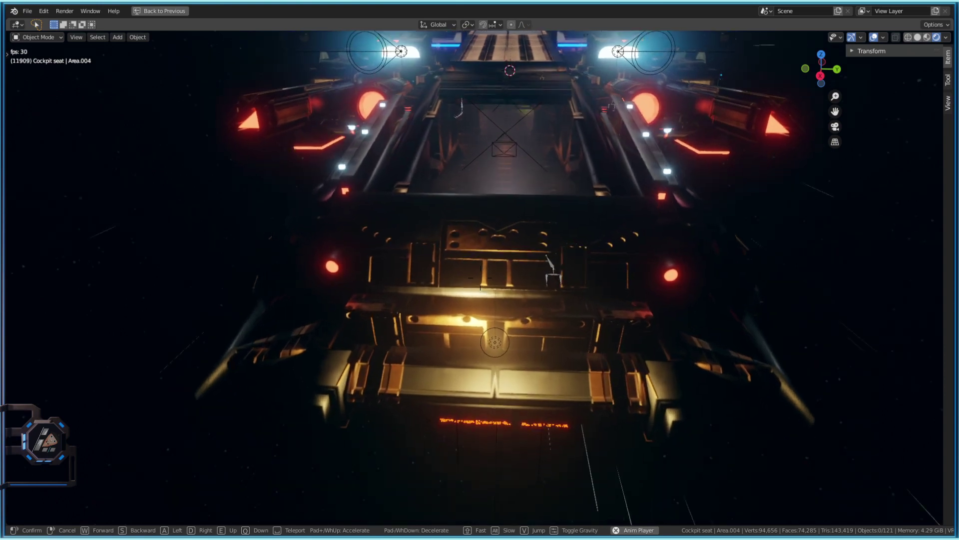
pyautogui.press('w')
pyautogui.press('s')
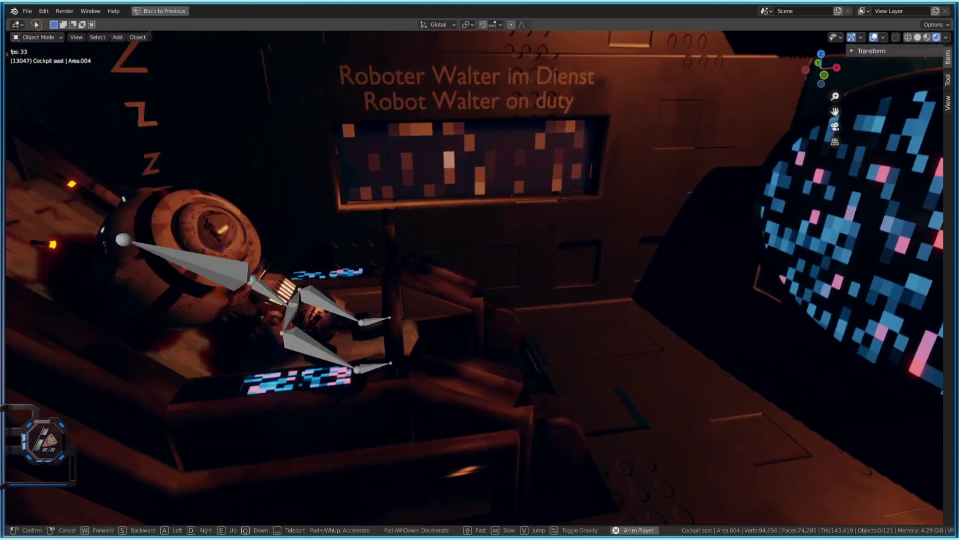
pyautogui.click(493, 296)
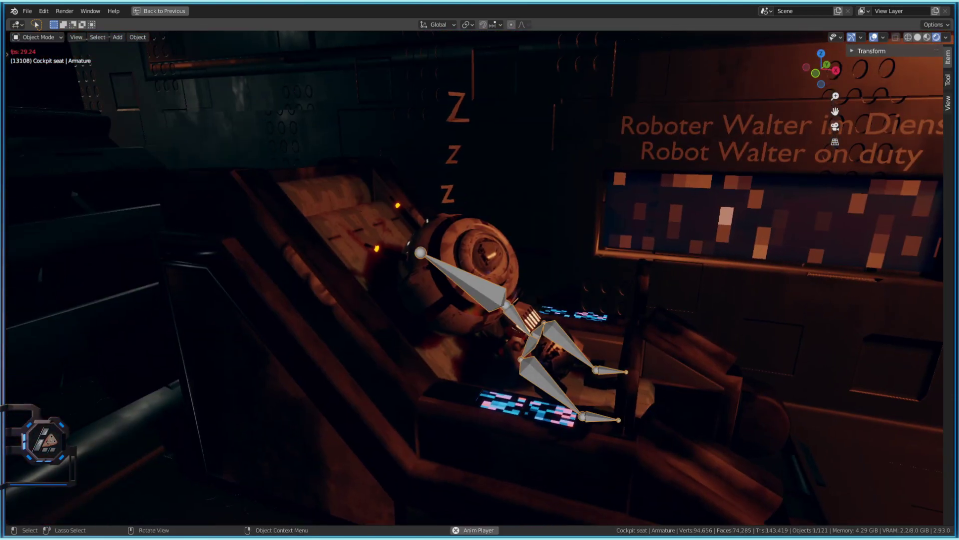
# - Fly through the ship's interior corridor to examine the side consoles and the round red-lit openings
pyautogui.hotkey('shift', '`')
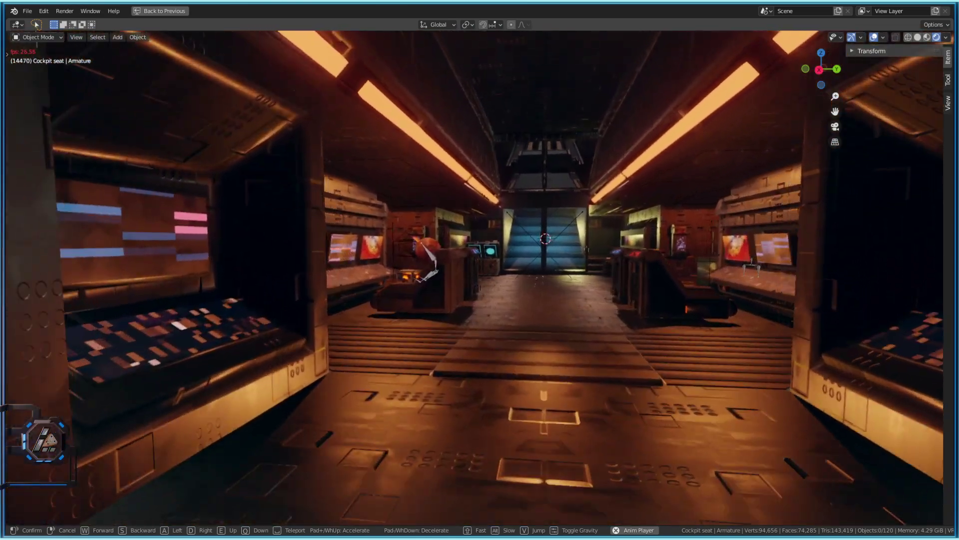
pyautogui.press('s')
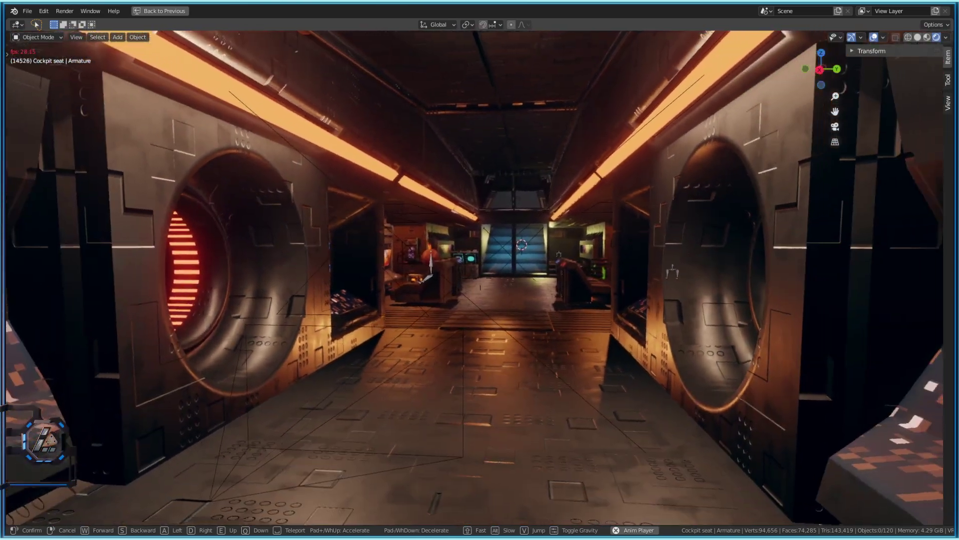
pyautogui.press('w')
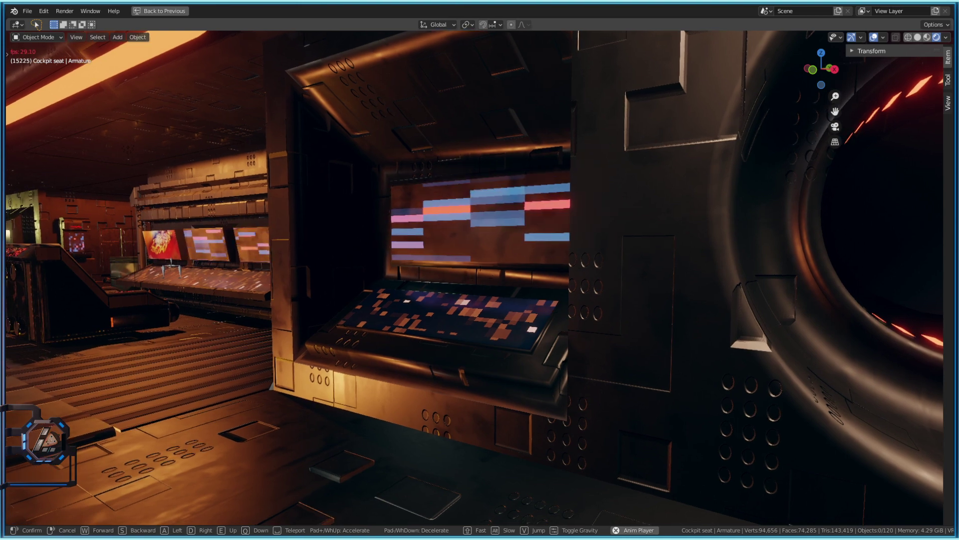
pyautogui.press('w')
pyautogui.press('w')
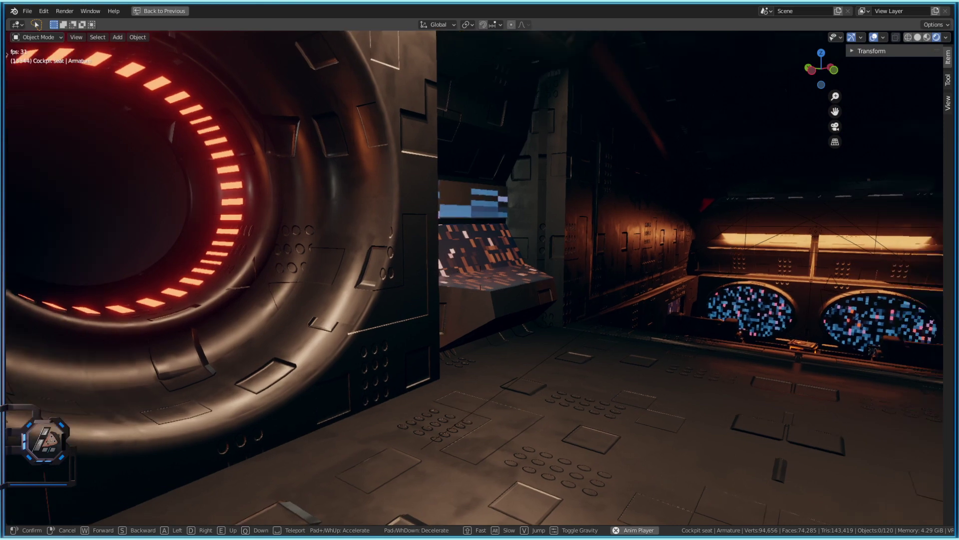
# - Examine the cockpit's two oval displays and seats from behind, ending back in the corridor beside a red-lit opening
pyautogui.press('w')
pyautogui.press('w')
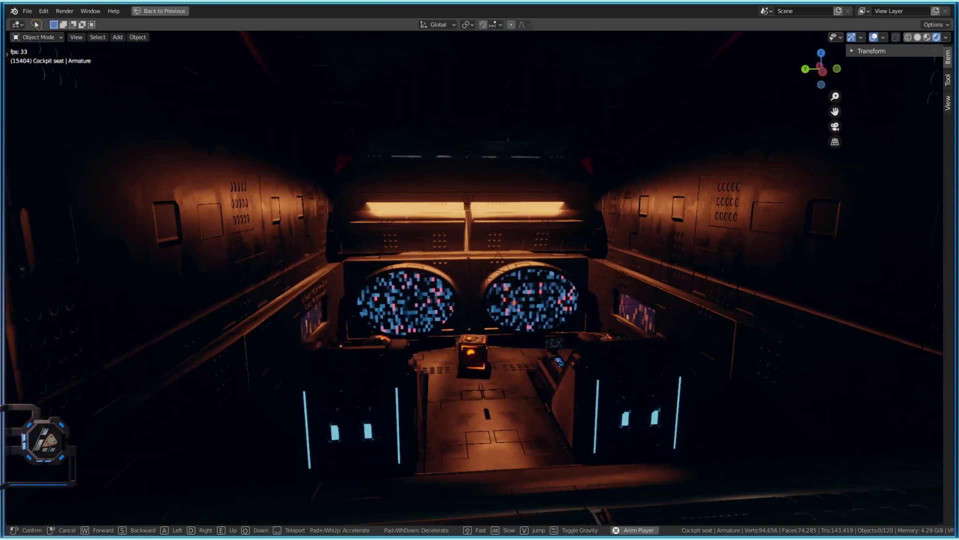
pyautogui.press('w')
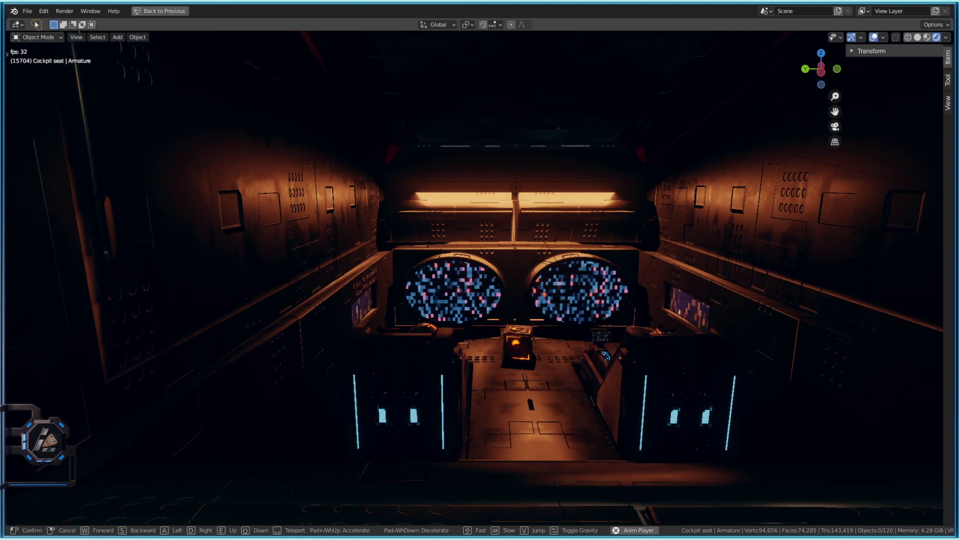
pyautogui.press('w')
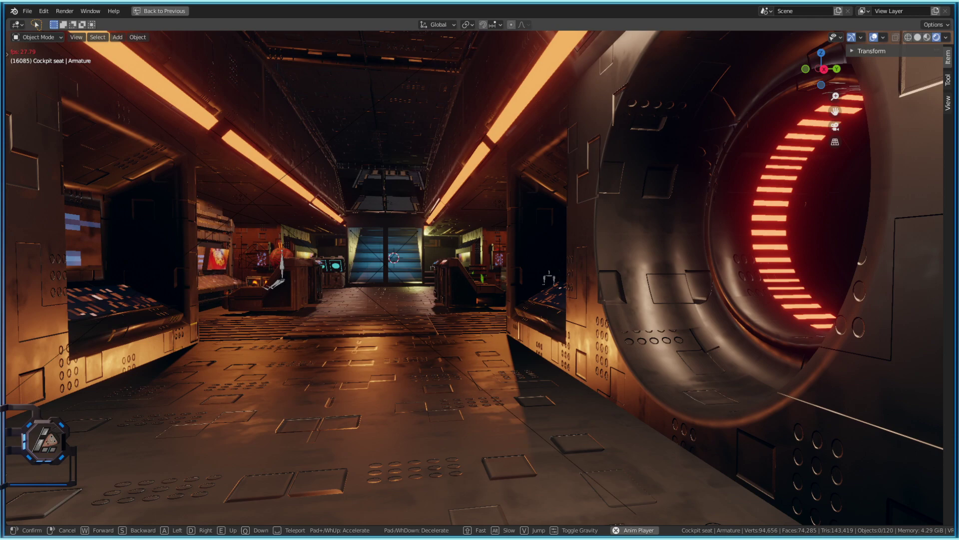
pyautogui.click(480, 278)
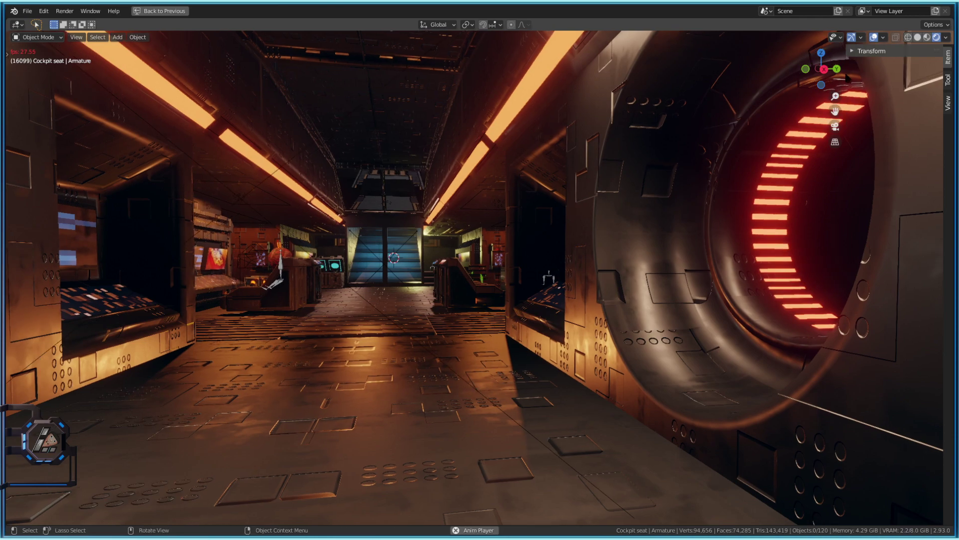
# - Switch to material preview shading and fly out of the nose to a three-quarter front view of the hull
pyautogui.click(927, 39)
pyautogui.scroll(-1, 700, 200)
pyautogui.hotkey('shift', '`')
pyautogui.press('s')
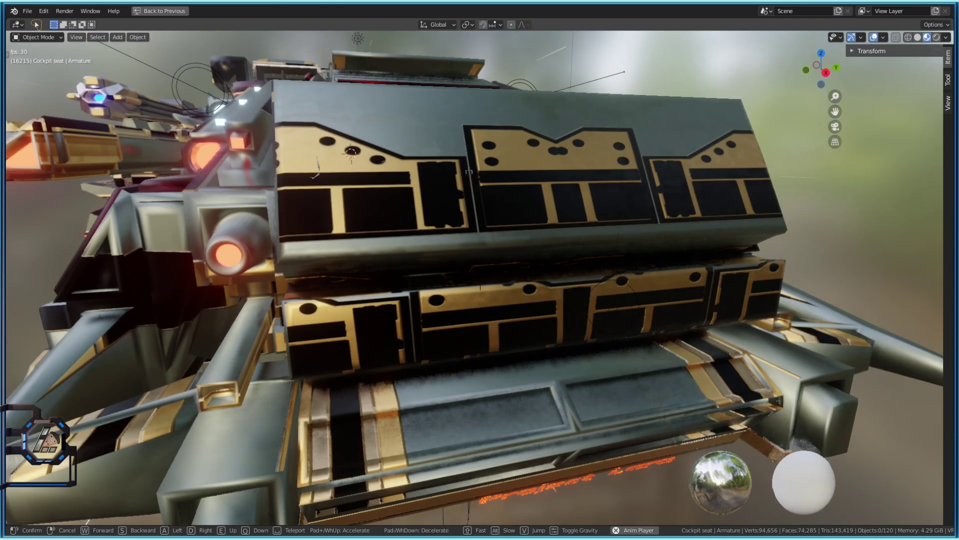
pyautogui.press('d')
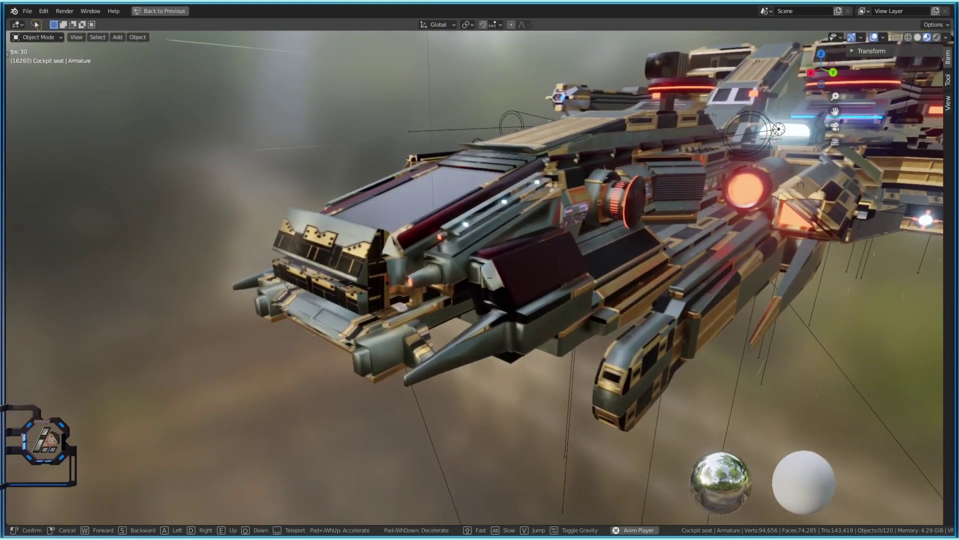
pyautogui.click(482, 278)
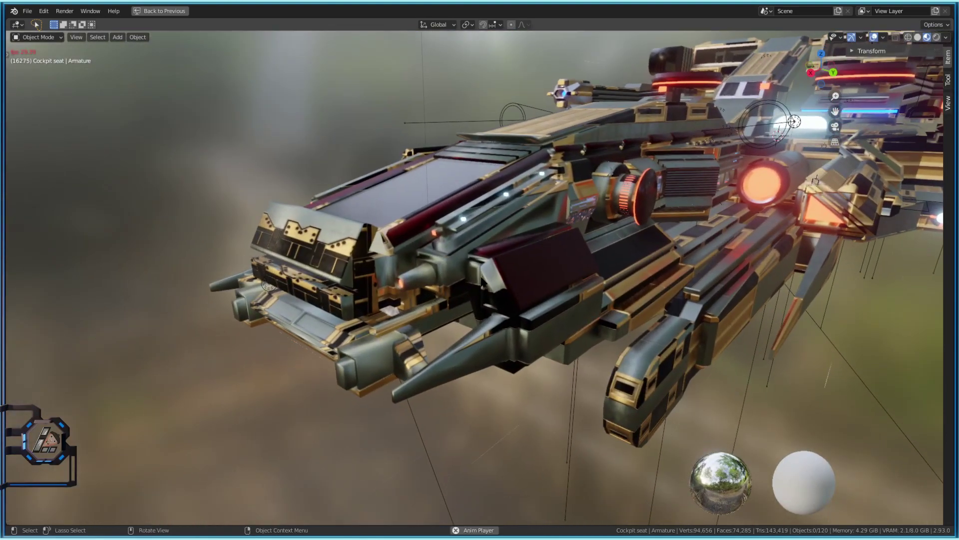
# - Stop the animation, edit the Ship mesh in vertex select mode, and frame one vertex on the lower hull wall
pyautogui.click(541, 278)
pyautogui.press('space')
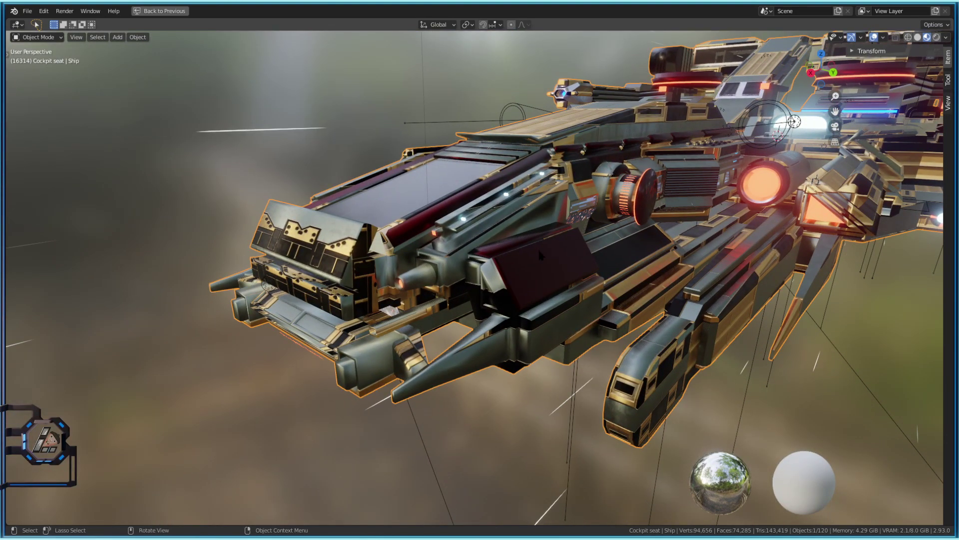
pyautogui.press('Tab')
pyautogui.press('3')
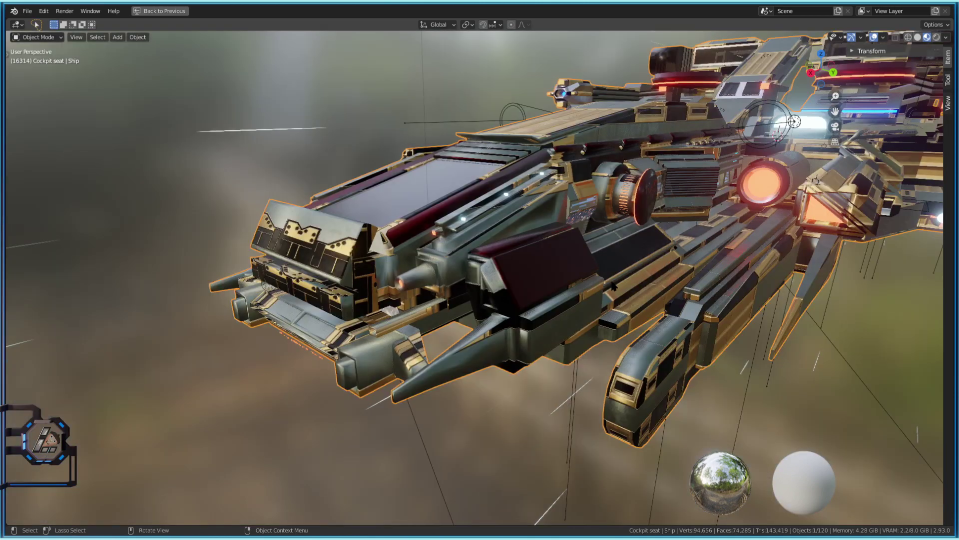
pyautogui.press('1')
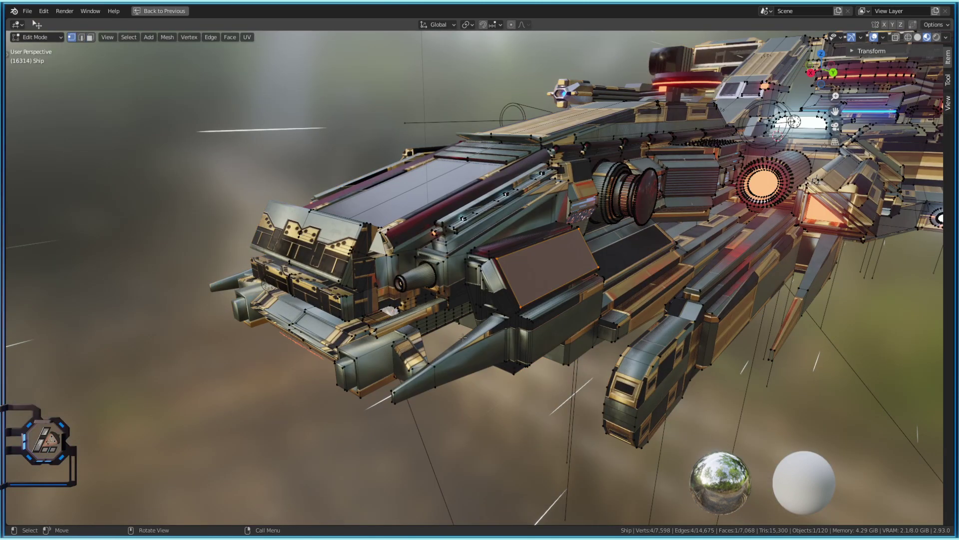
pyautogui.click(449, 329)
pyautogui.press('KP_Decimal')
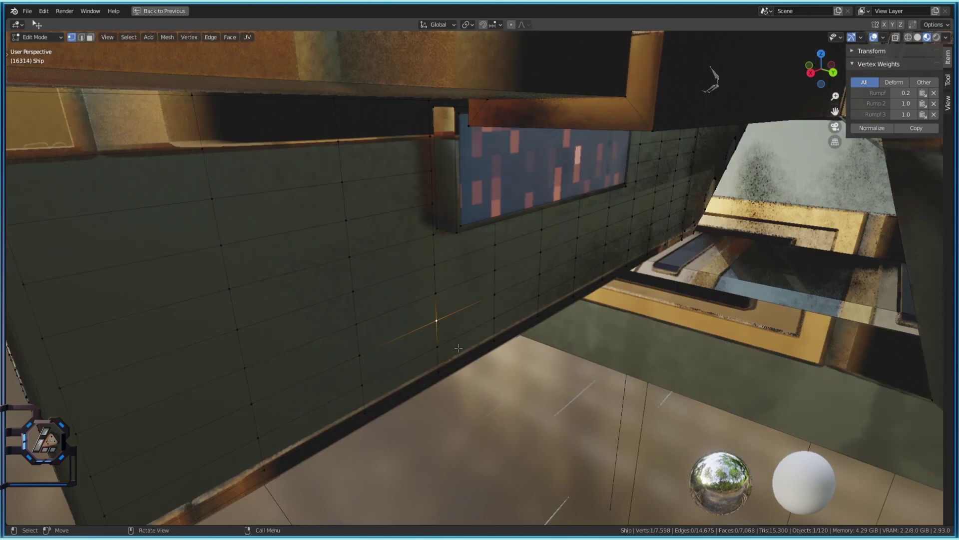
# - Examine the vertex grid of the lower hull wall by selecting vertices, and back out until the surrounding hull parts are in view
pyautogui.scroll(-8, 475, 326)
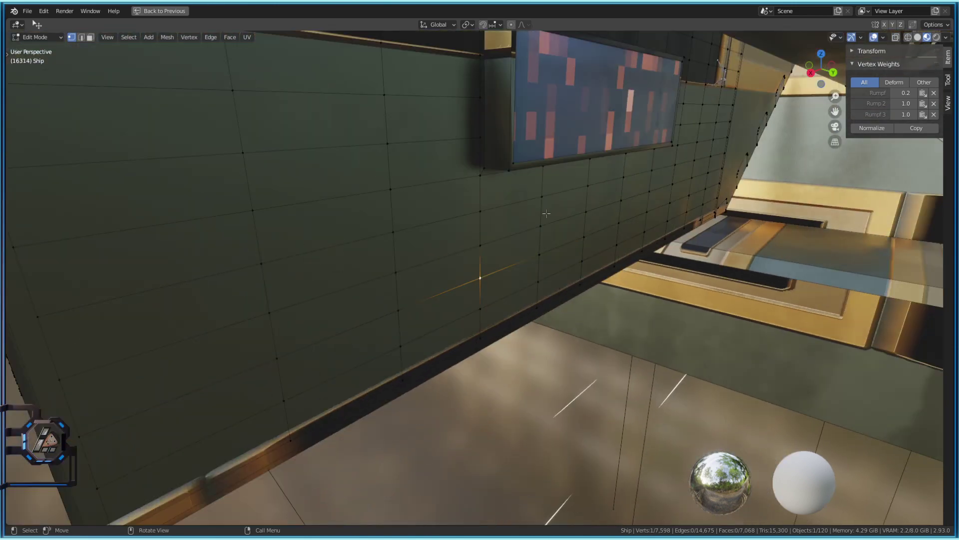
pyautogui.click(575, 253)
pyautogui.click(543, 254)
pyautogui.click(592, 235)
pyautogui.click(396, 270)
pyautogui.click(391, 187)
pyautogui.scroll(-10, 476, 316)
pyautogui.scroll(3, 471, 307)
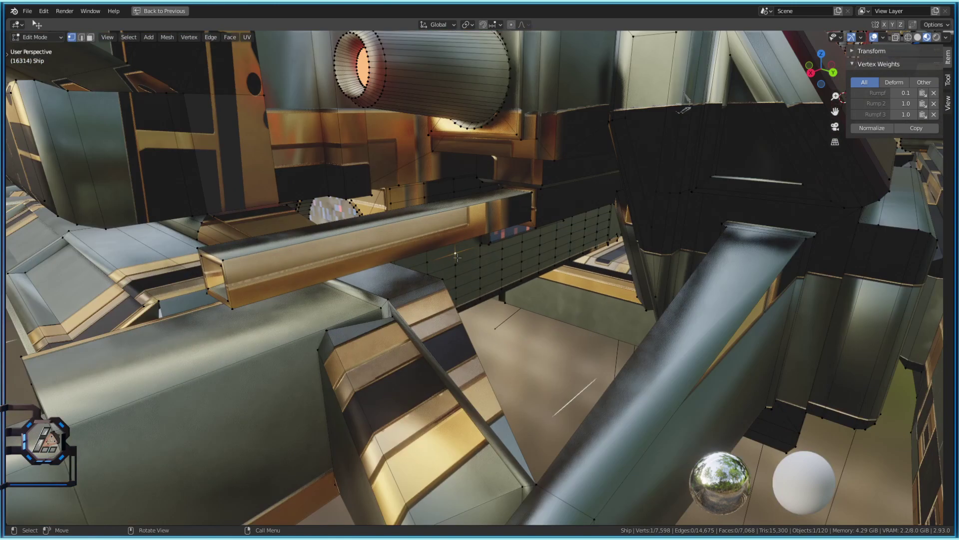
# - Examine the gun barrel's mesh above the wall in face and vertex select modes, ending on a view of the whole nose
pyautogui.moveTo(468, 197); pyautogui.dragTo(487, 297, button='middle')
pyautogui.press('3')
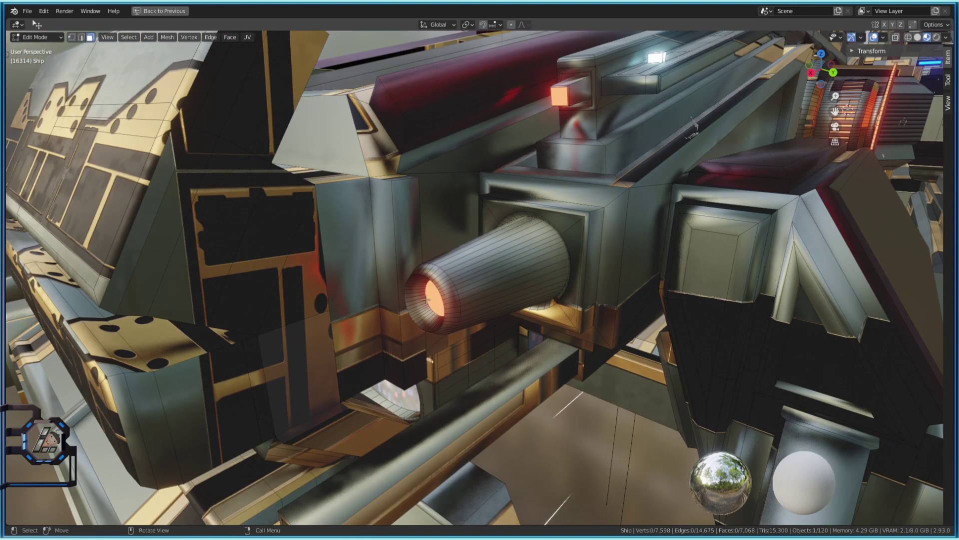
pyautogui.press('1')
pyautogui.scroll(2, 459, 302)
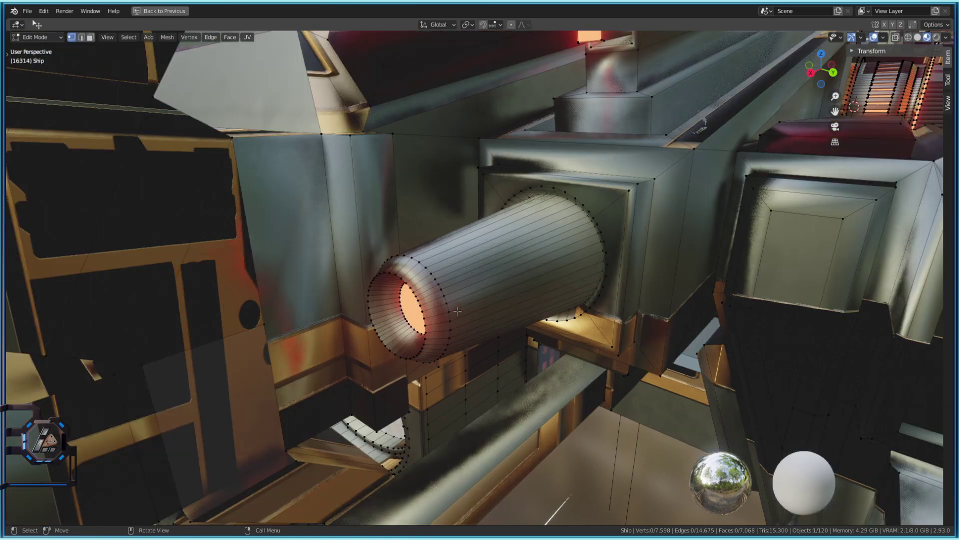
pyautogui.scroll(-8, 473, 324)
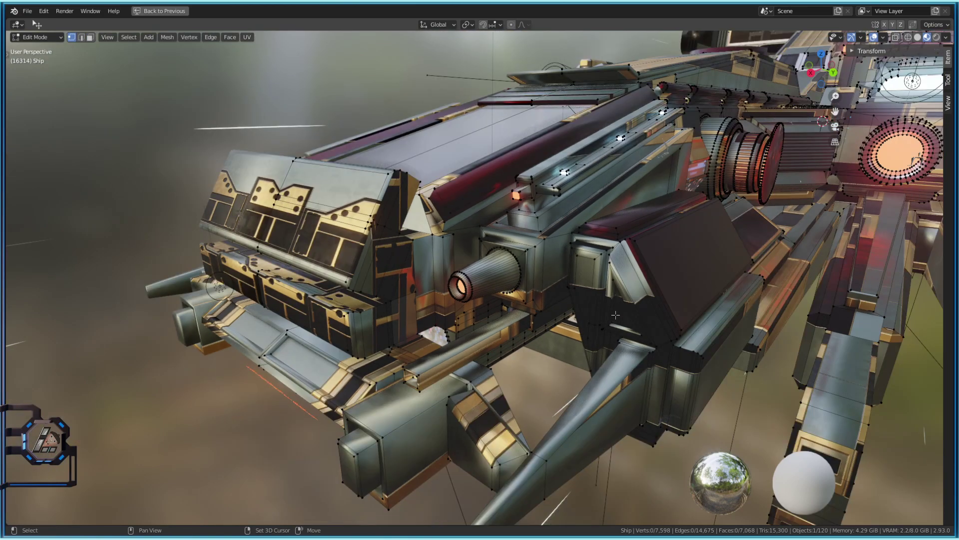
# - Fly along the hull to the side-mounted drum with red-lit slots and examine its vertices up close
pyautogui.hotkey('shift', '`')
pyautogui.press('w')
pyautogui.press('w')
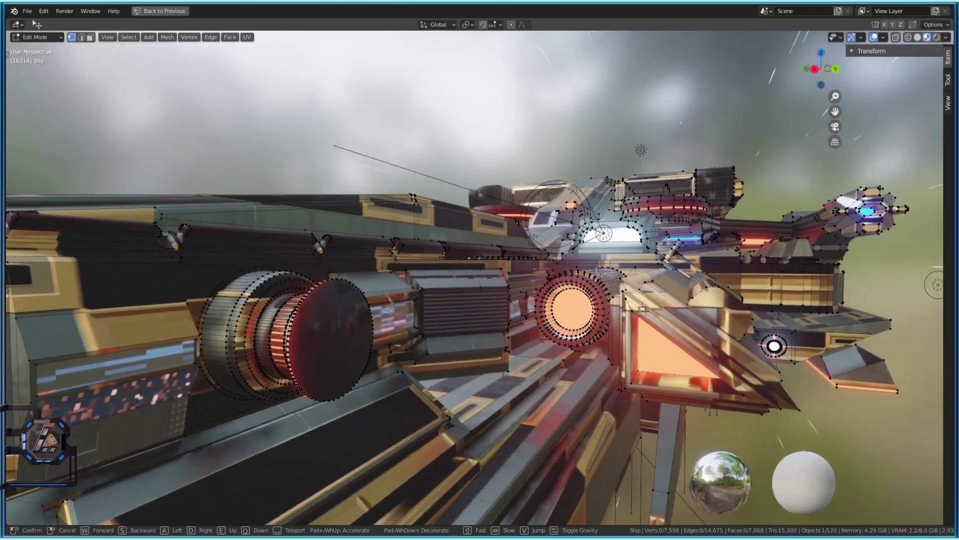
pyautogui.press('w')
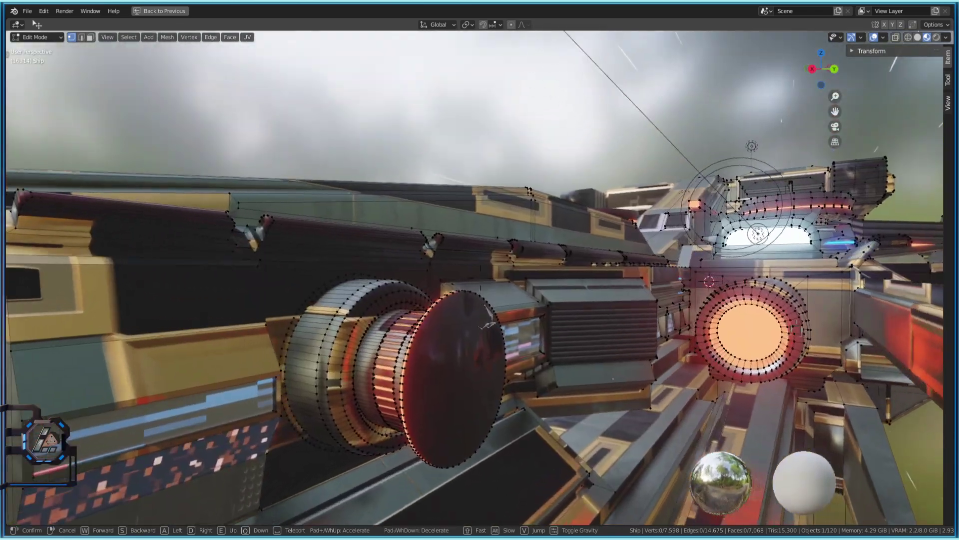
pyautogui.press('a')
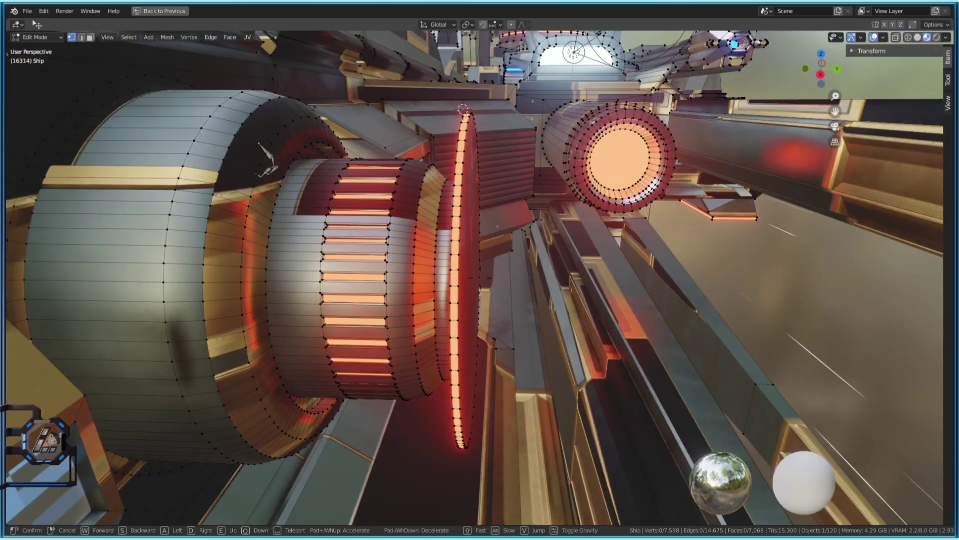
pyautogui.press('s')
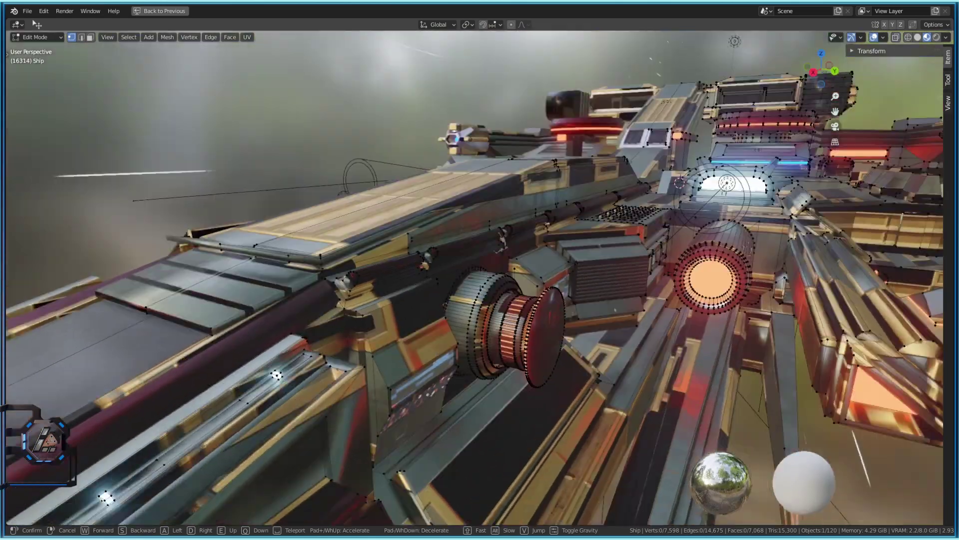
pyautogui.press('w')
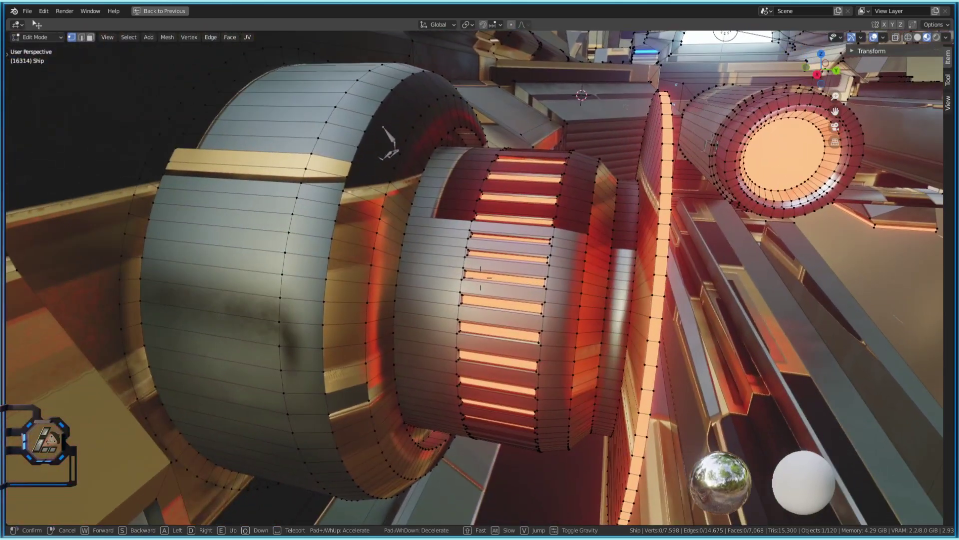
pyautogui.press('d')
pyautogui.click(493, 267)
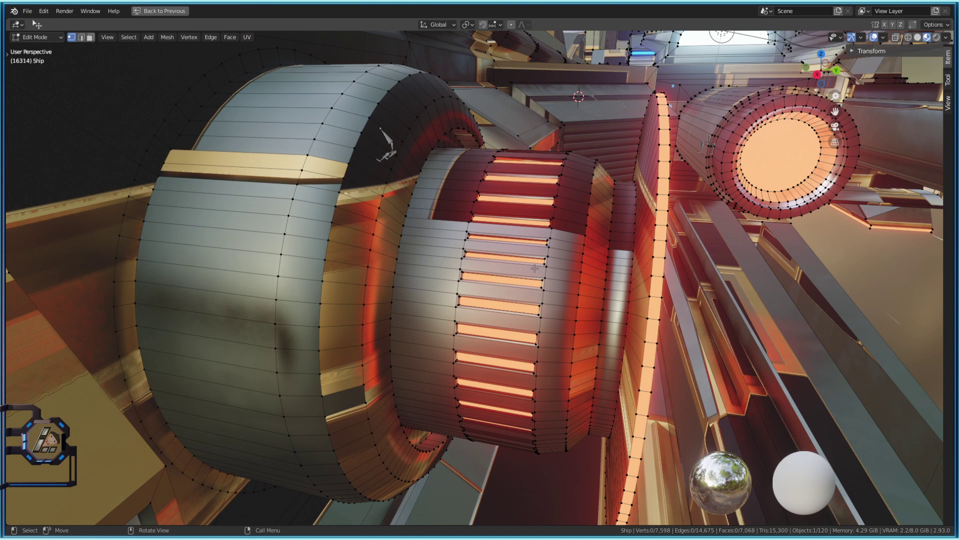
# - Compare the drum in object and edit modes, fly up to its glowing slots, and select one slot's face in face select mode
pyautogui.press('Tab')
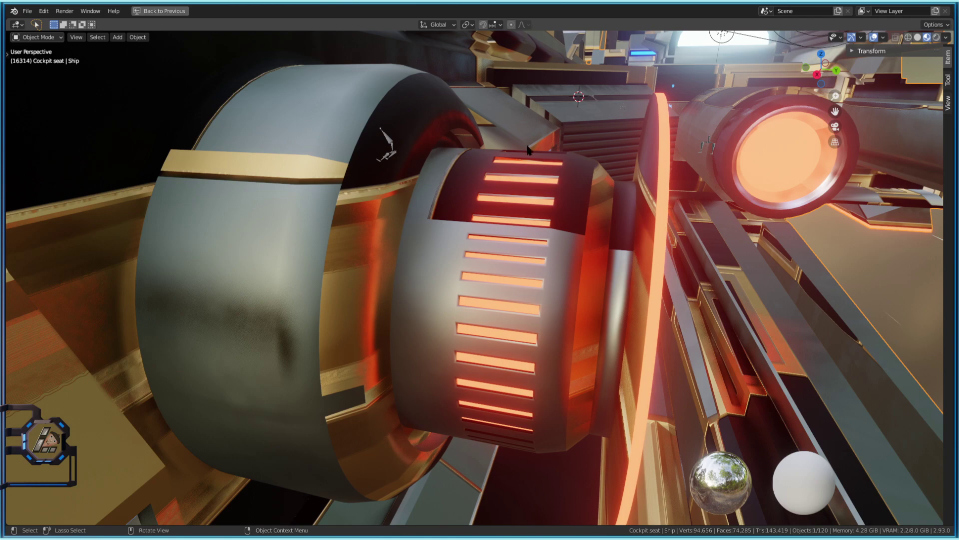
pyautogui.press('Tab')
pyautogui.hotkey('shift', '`')
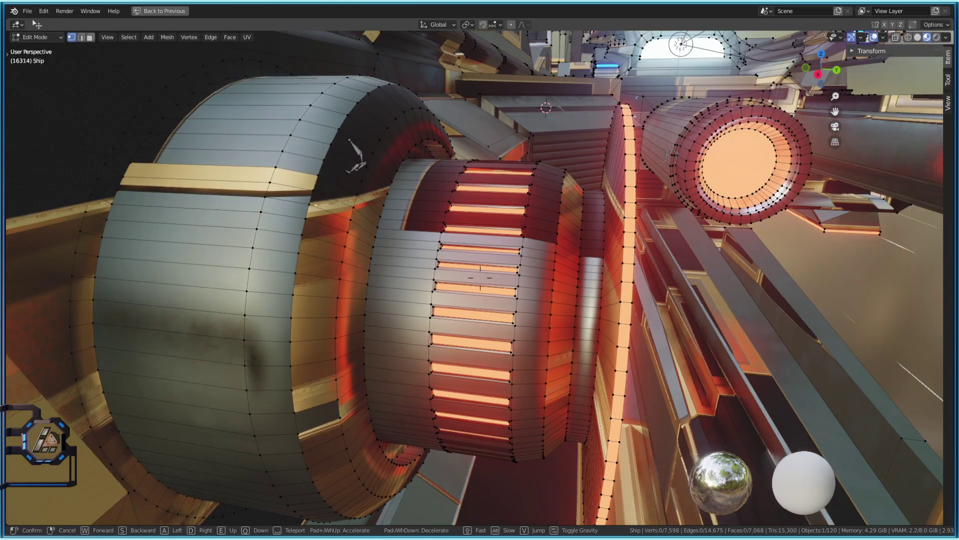
pyautogui.press('w')
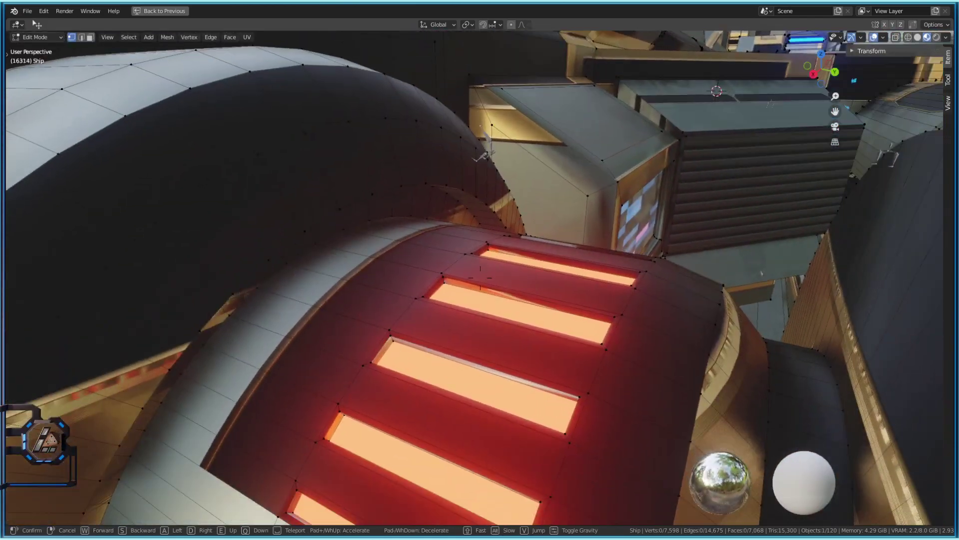
pyautogui.click(497, 300)
pyautogui.press('Tab')
pyautogui.press('Tab')
pyautogui.press('3')
pyautogui.click(508, 300)
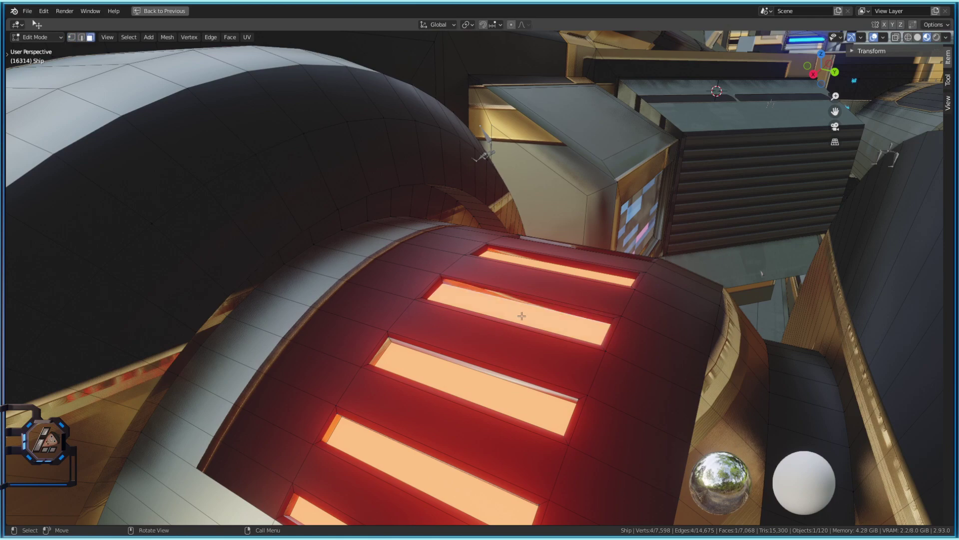
# - View the ship's side from farther away in object mode, and return to editing its mesh in vertex select mode
pyautogui.press('Tab')
pyautogui.hotkey('shift', '`')
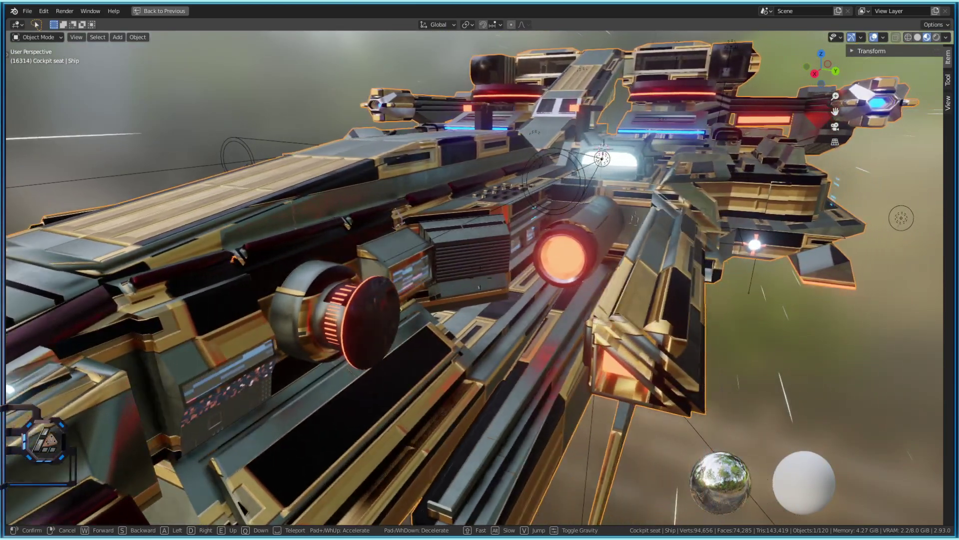
pyautogui.click(481, 269)
pyautogui.press('Tab')
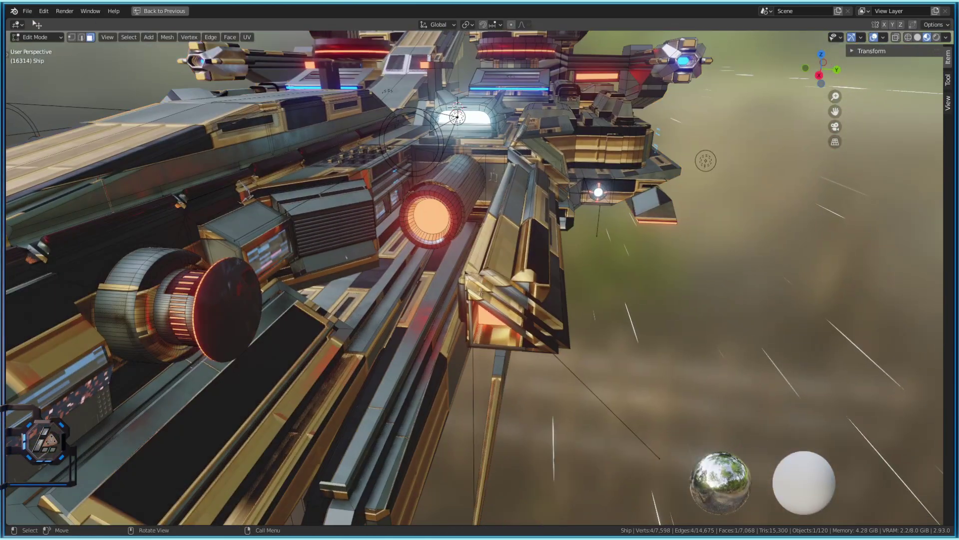
pyautogui.press('1')
# - Fly around the ship's side in vertex select mode to examine the mesh density, ending at a three-quarter view of the nose
pyautogui.hotkey('shift', '`')
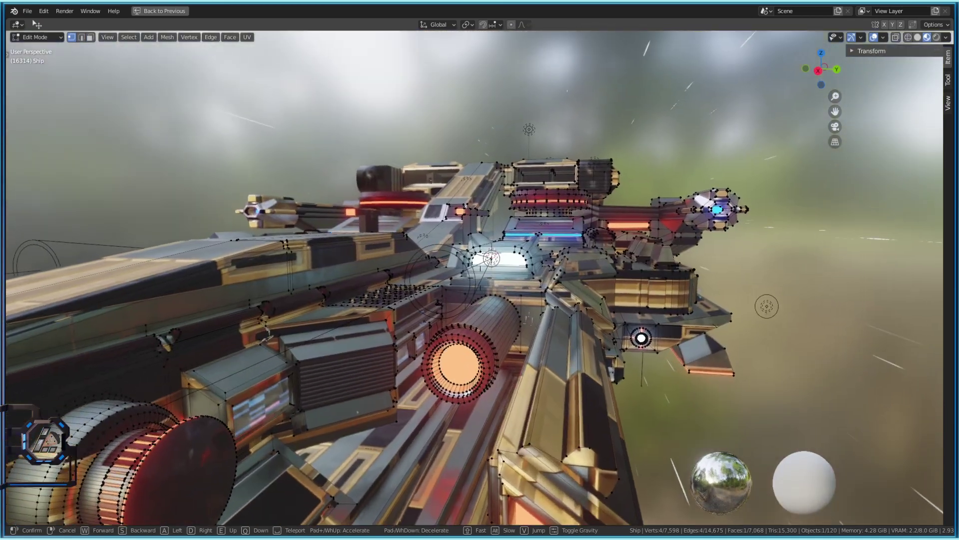
pyautogui.press('w')
pyautogui.press('d')
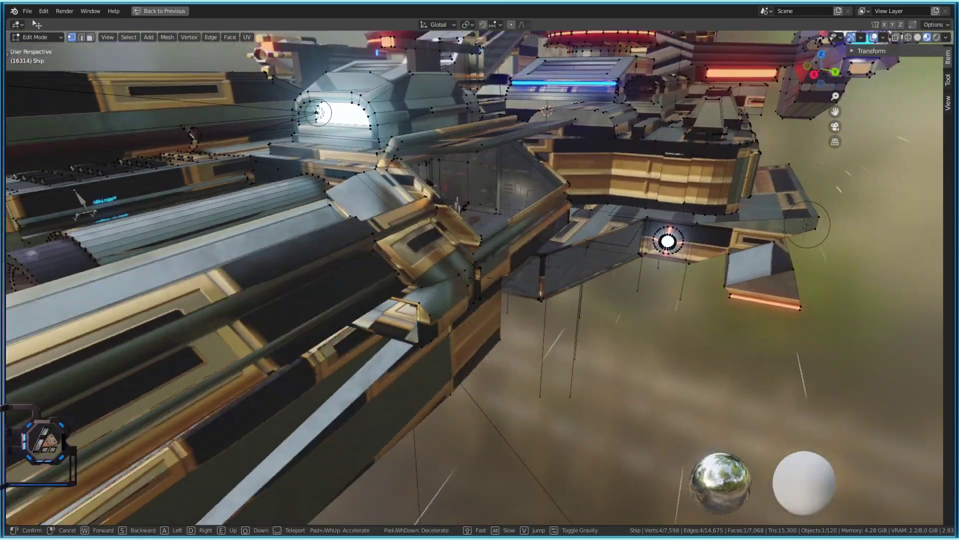
pyautogui.press('a')
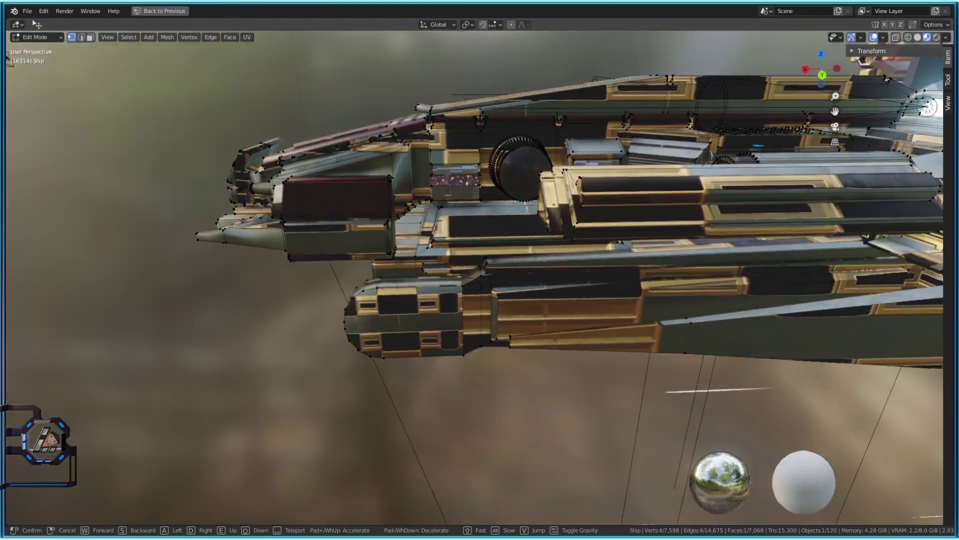
pyautogui.press('w')
pyautogui.press('a')
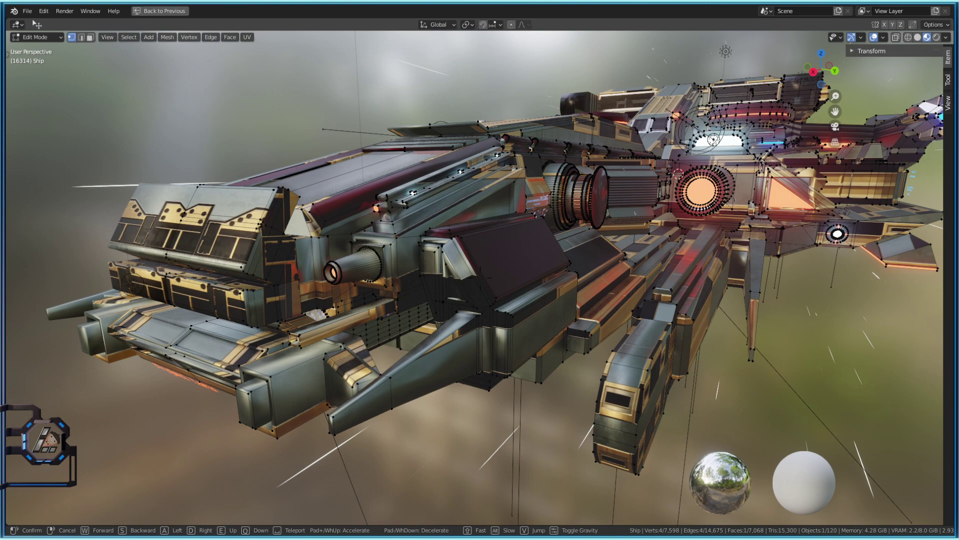
pyautogui.press('w')
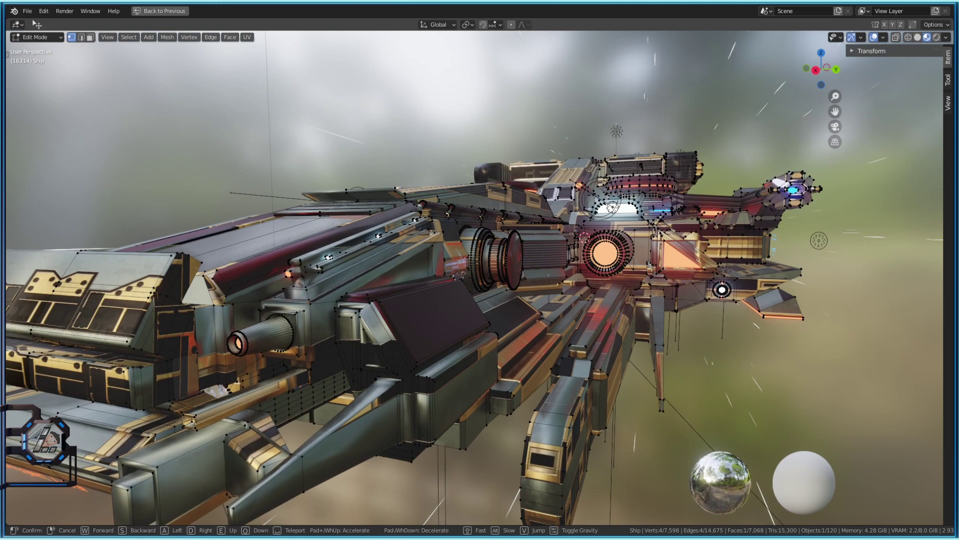
pyautogui.press('w')
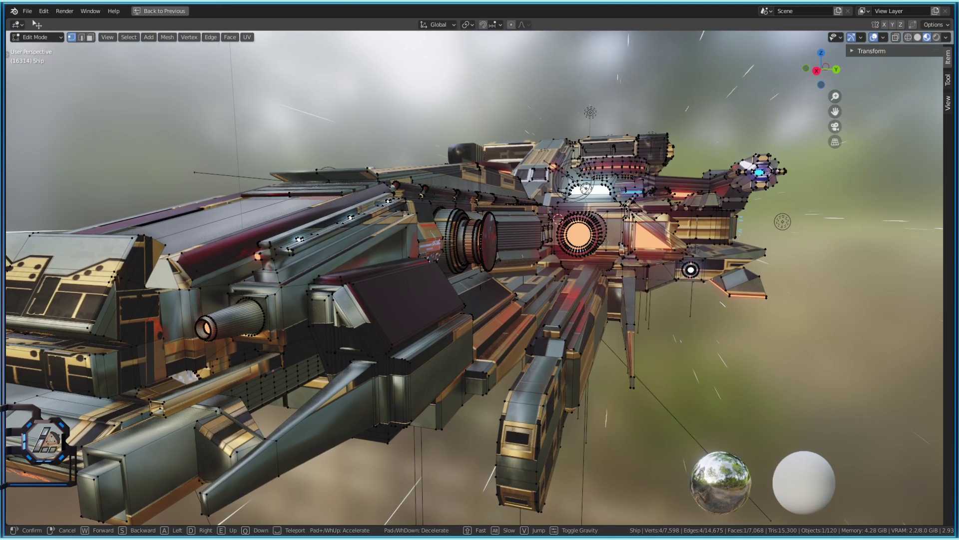
pyautogui.click(480, 278)
# - Select the flat face on the front side hull block and dissolve its vertices four times to remove the nested insets
pyautogui.press('Tab')
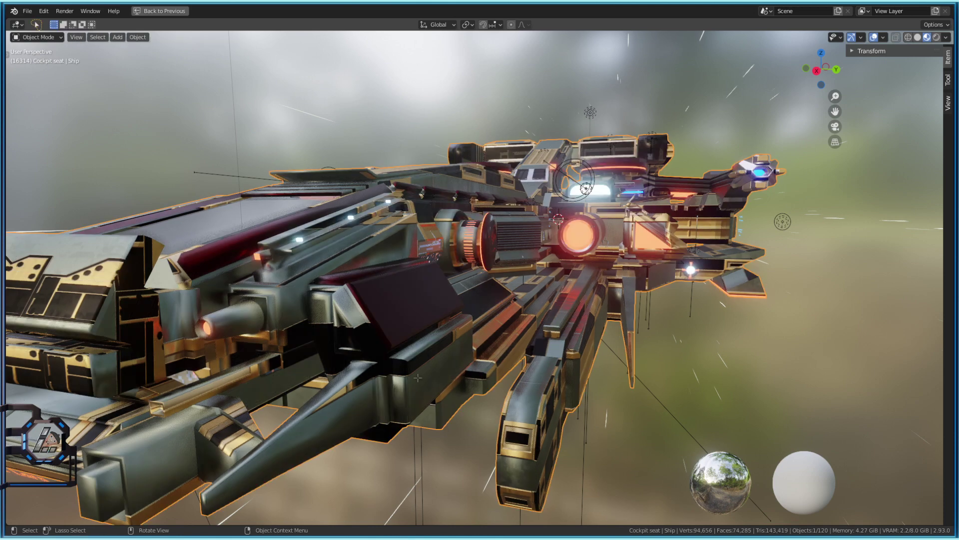
pyautogui.press('Tab')
pyautogui.press('3')
pyautogui.click(419, 371)
pyautogui.press('x')
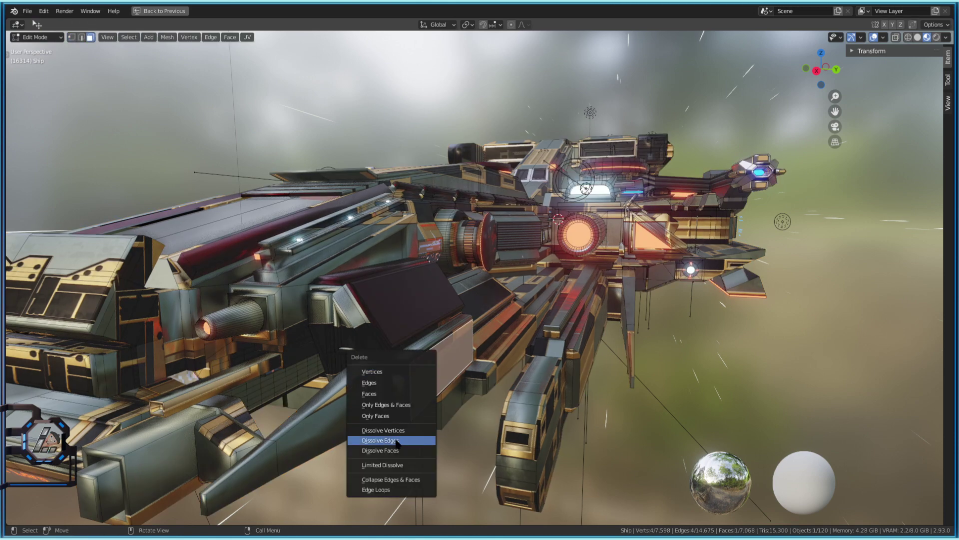
pyautogui.click(430, 439)
pyautogui.press('x')
pyautogui.click(434, 379)
pyautogui.press('x')
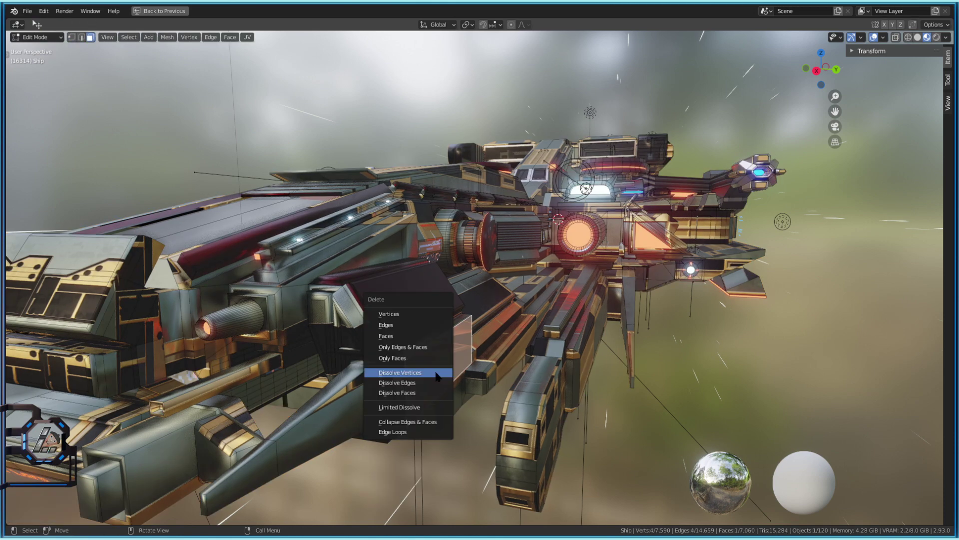
pyautogui.click(434, 373)
pyautogui.press('x')
pyautogui.click(422, 373)
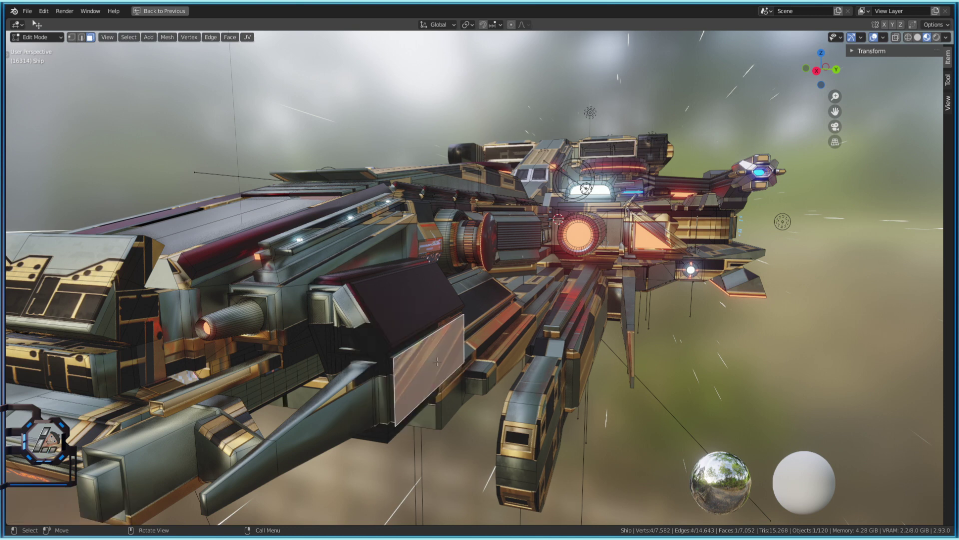
# - Unwrap the selected side panel face with the standard Unwrap and check its texture in object mode
pyautogui.rightClick(438, 365)
pyautogui.rightClick(439, 355)
pyautogui.moveTo(429, 419)
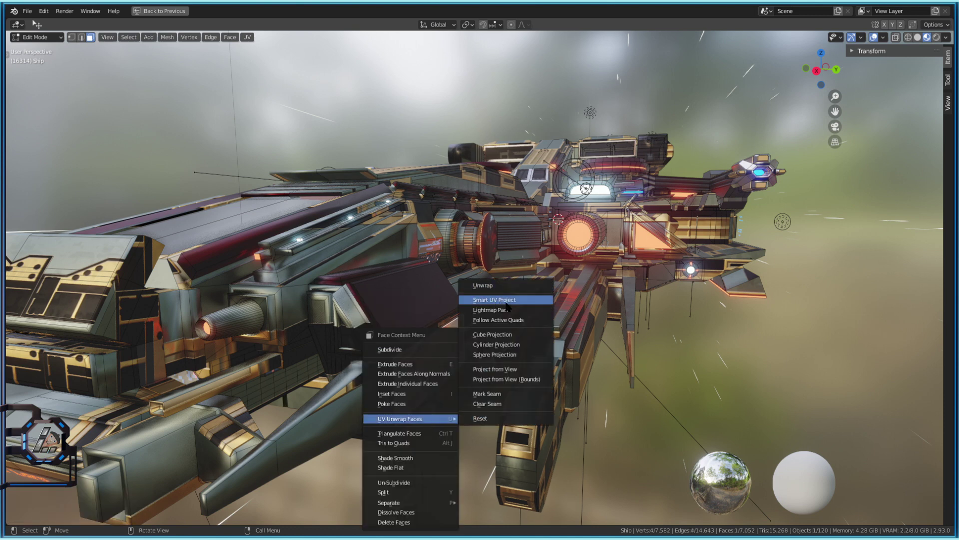
pyautogui.click(498, 286)
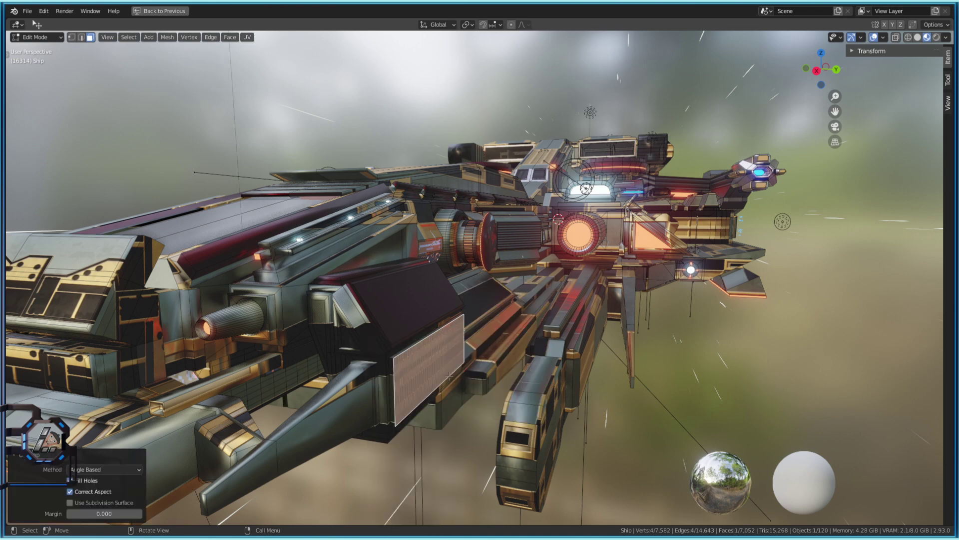
pyautogui.press('Tab')
pyautogui.press('Tab')
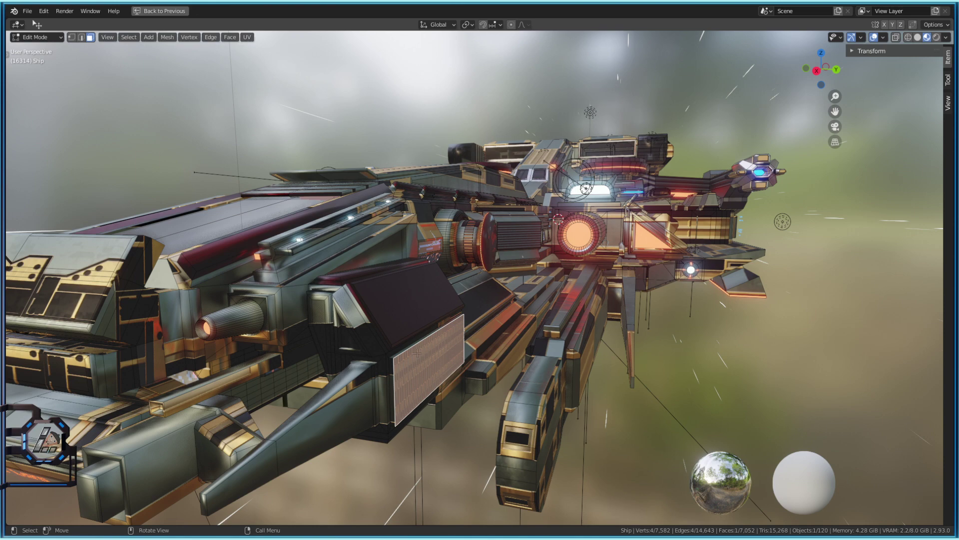
# - Restore the full workspace layout, select all faces using Material.365, and unwrap them with Cube Projection
pyautogui.hotkey('ctrl', 'space')
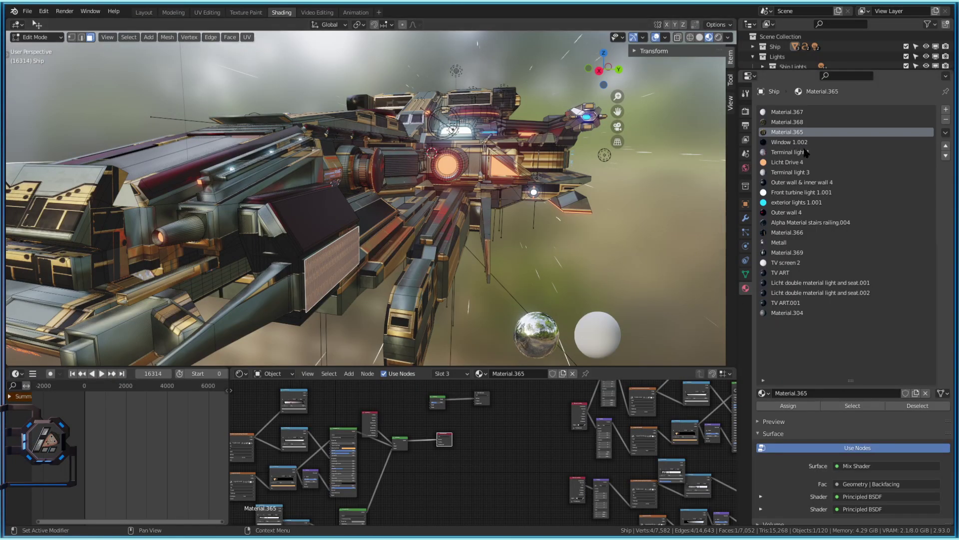
pyautogui.click(853, 406)
pyautogui.rightClick(219, 223)
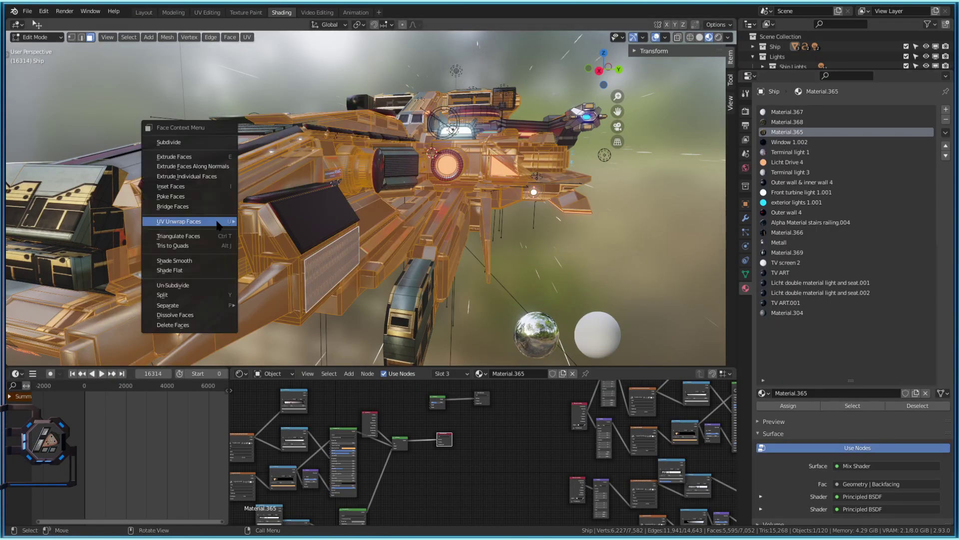
pyautogui.moveTo(220, 222)
pyautogui.click(272, 270)
pyautogui.press('Tab')
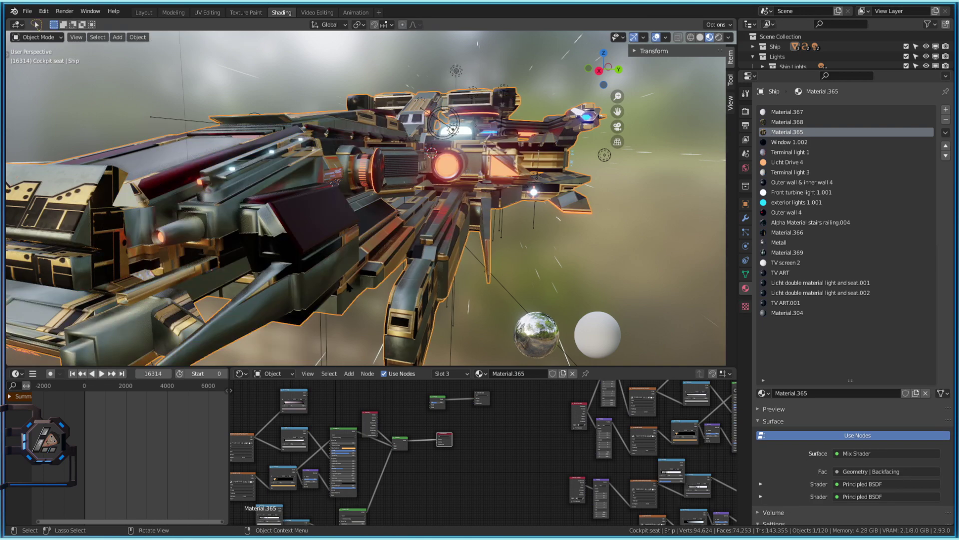
# - Inspect the simplified side panel in a maximized 3D view, with its face selected in edit mode and again in object mode
pyautogui.hotkey('ctrl', 'space')
pyautogui.press('Tab')
pyautogui.click(406, 377)
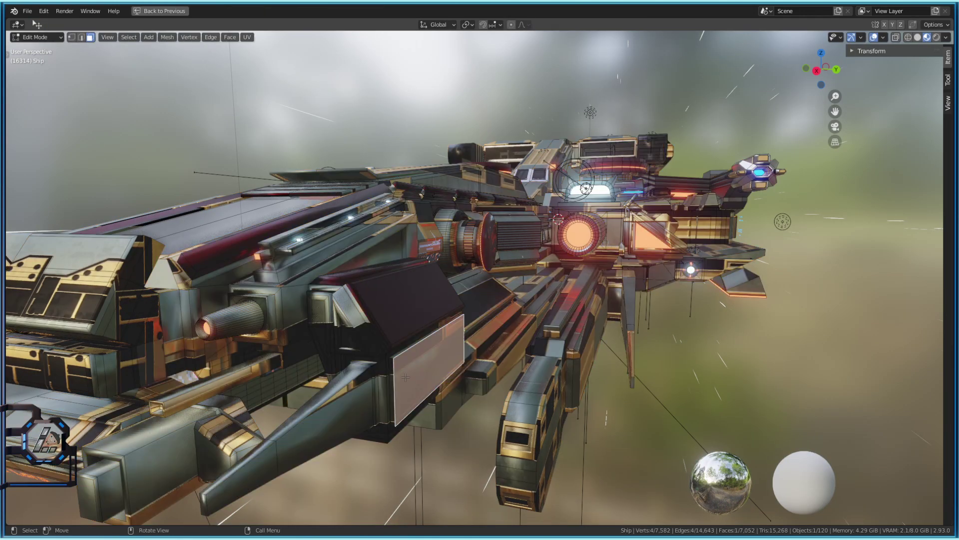
pyautogui.press('Tab')
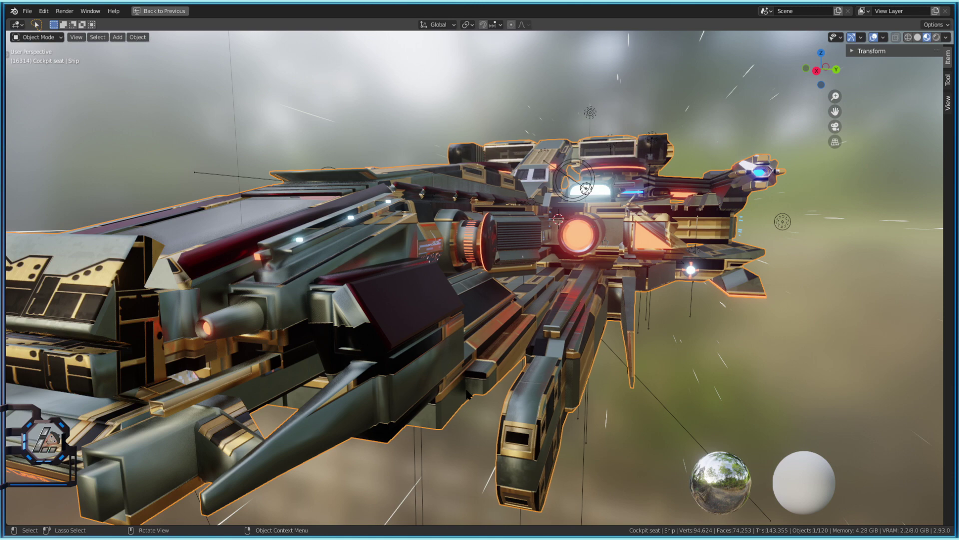
# - Fly through the cockpit glass into the ship's interior corridor and select the overhead light object
pyautogui.hotkey('shift', '`')
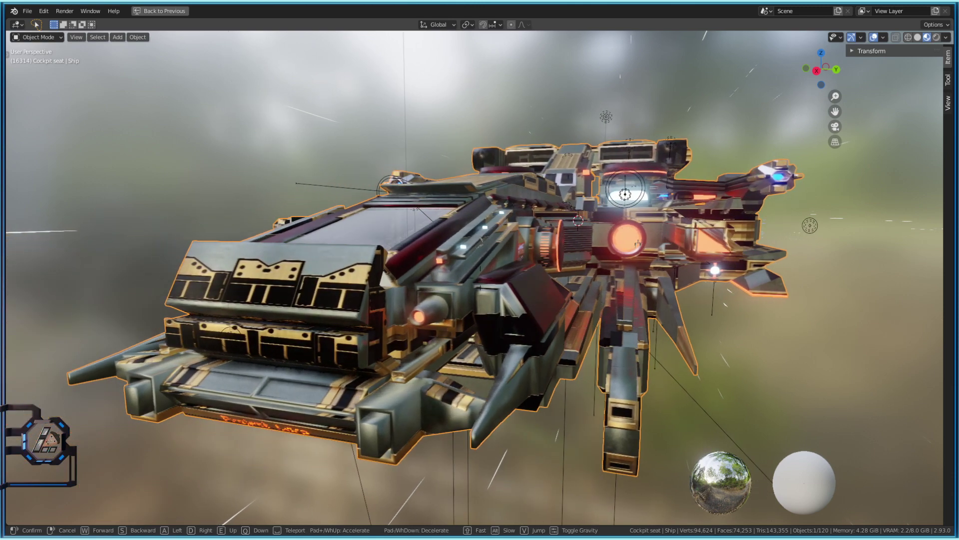
pyautogui.press('w')
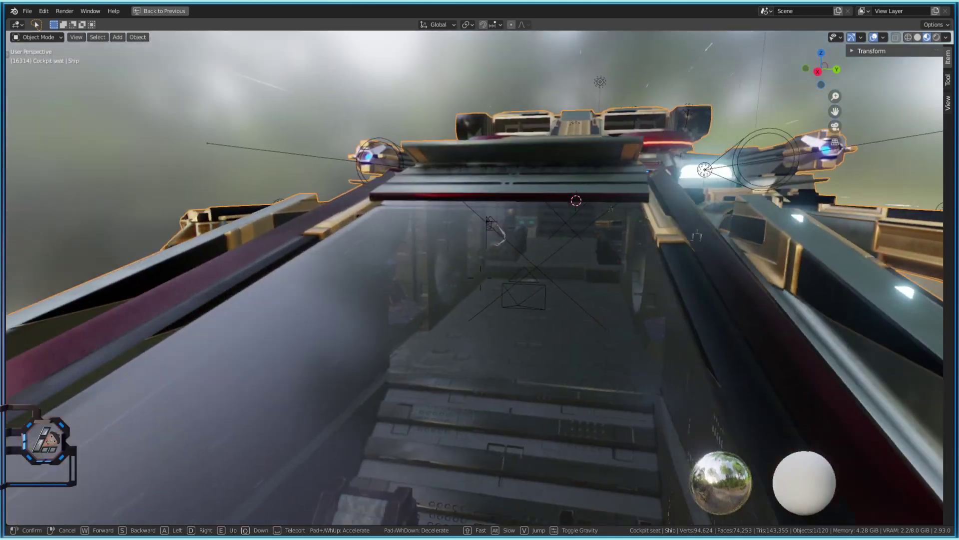
pyautogui.press('w')
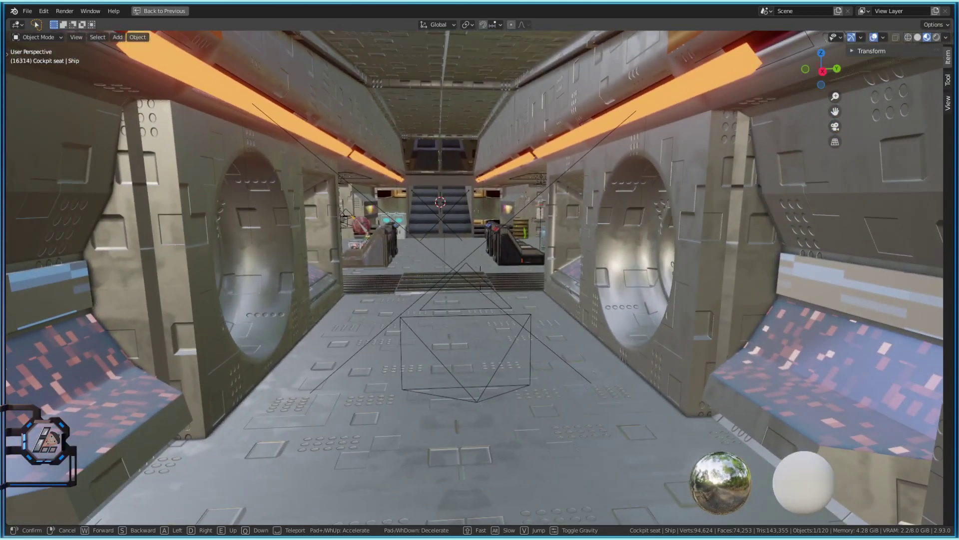
pyautogui.click(481, 278)
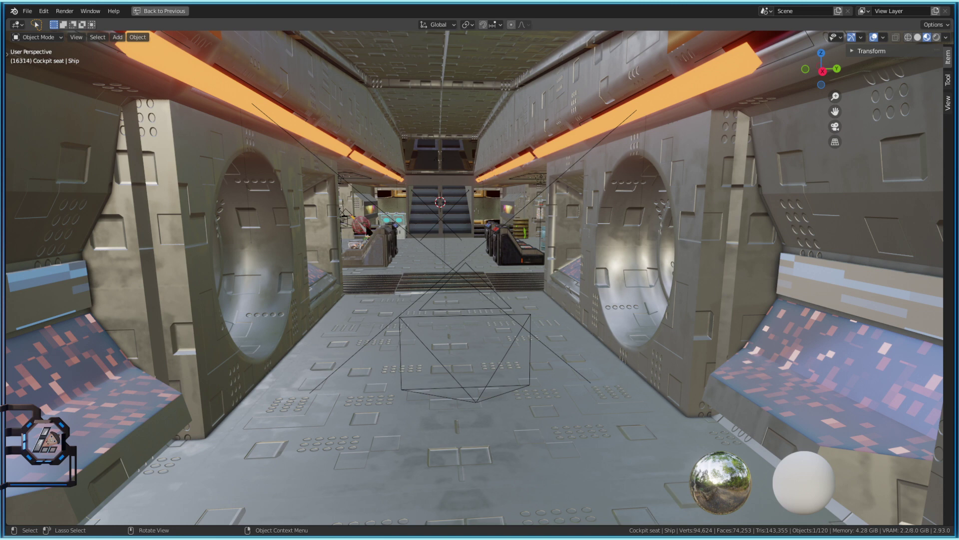
pyautogui.click(368, 231)
pyautogui.click(743, 64)
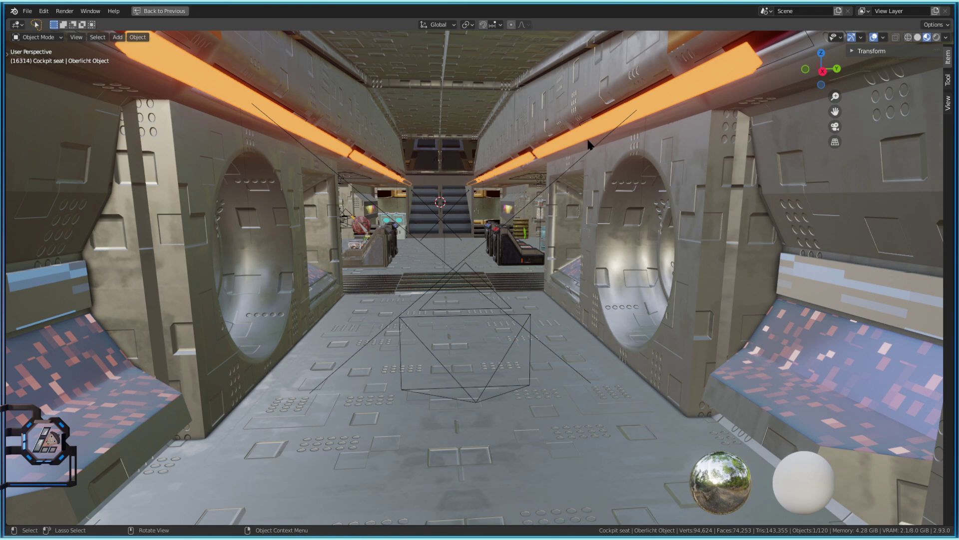
# - Examine the corridor's ceiling panels, light strips and round wall recesses in walk navigation
pyautogui.hotkey('shift', '`')
pyautogui.press('w')
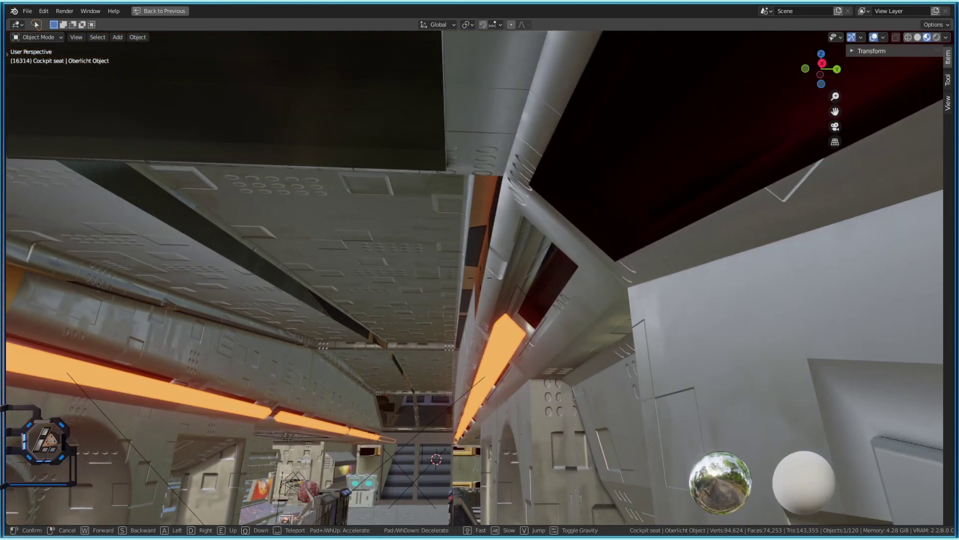
pyautogui.press('w')
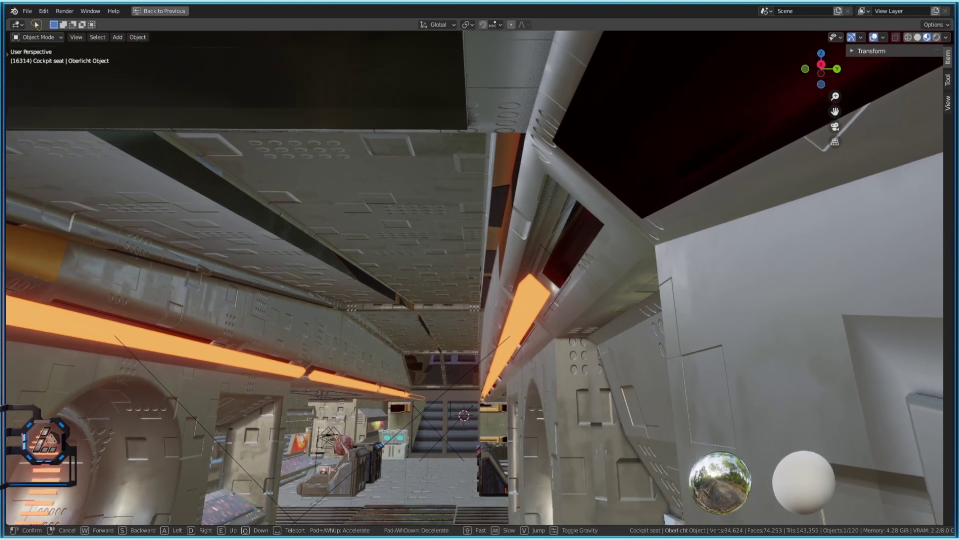
pyautogui.press('w')
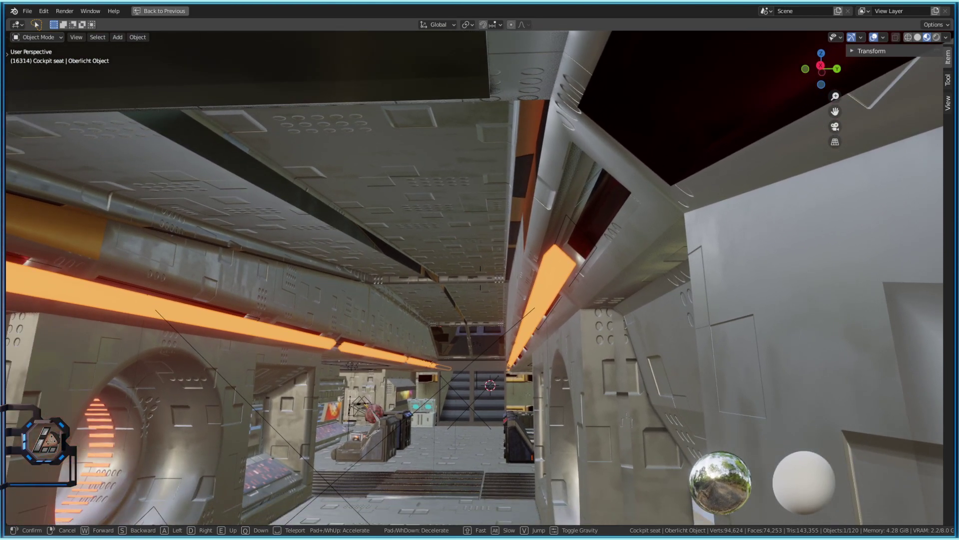
pyautogui.press('w')
pyautogui.click(517, 284)
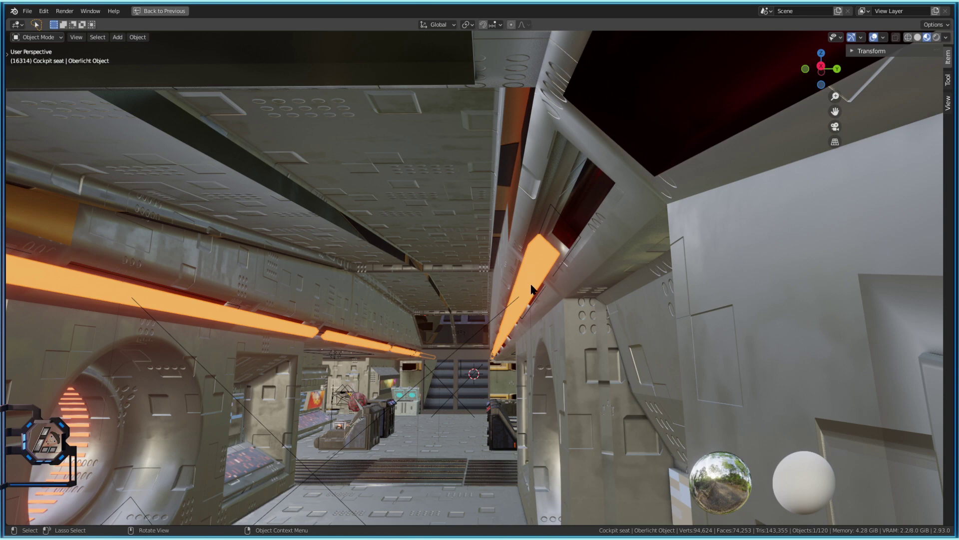
pyautogui.press('Tab')
pyautogui.press('Tab')
pyautogui.hotkey('shift', '`')
pyautogui.press('a')
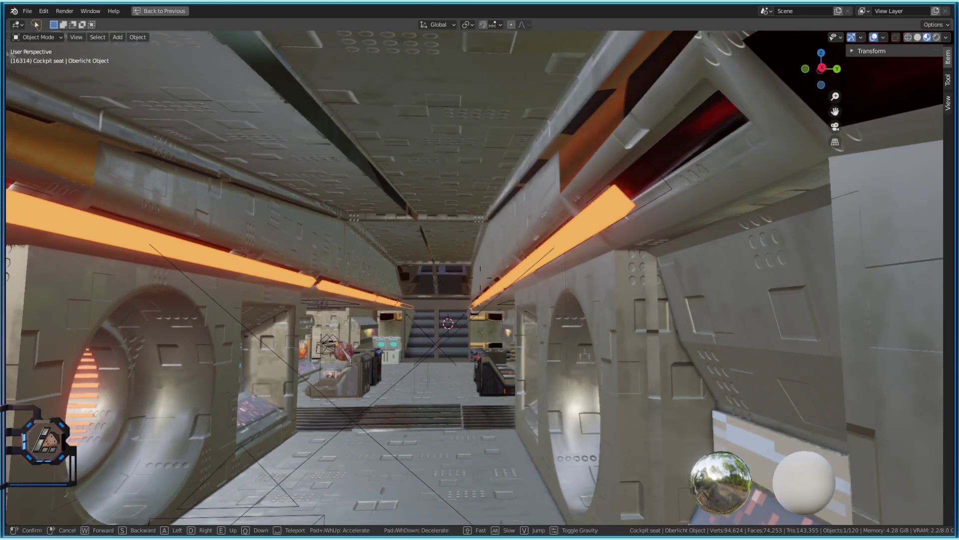
pyautogui.click(545, 297)
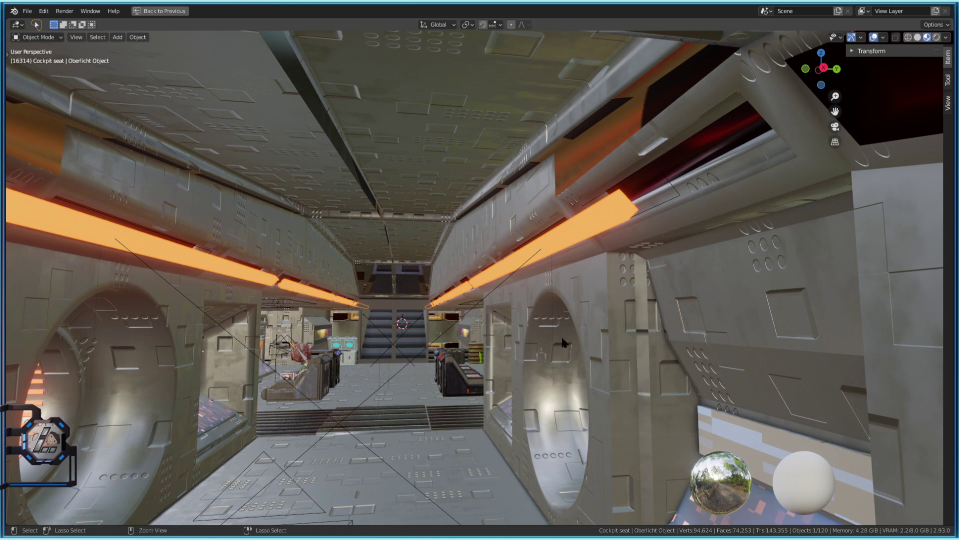
# - Switch the viewport to rendered shading and walk through the lit corridor to the cockpit
pyautogui.hotkey('ctrl', 'space')
pyautogui.hotkey('ctrl', 'space')
pyautogui.click(936, 37)
pyautogui.hotkey('shift', '`')
pyautogui.press('w')
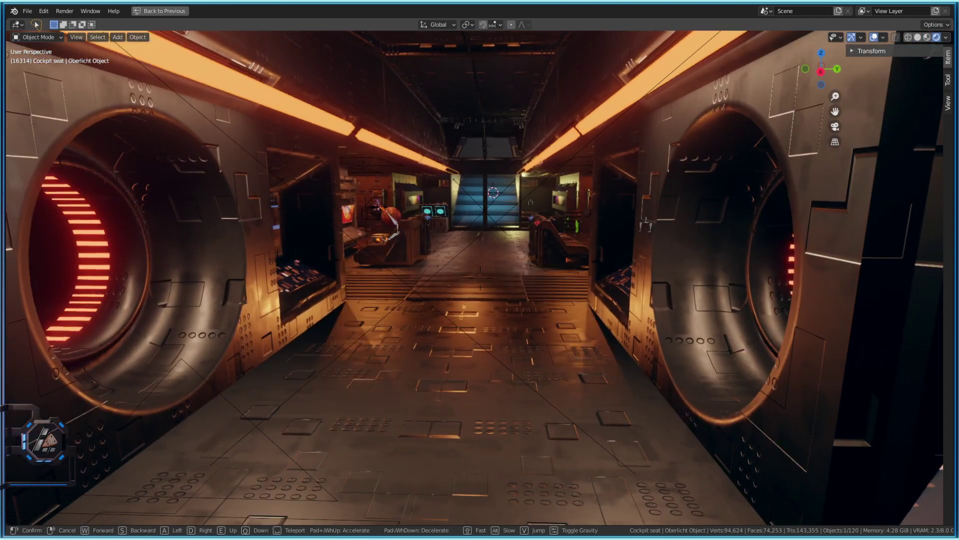
pyautogui.press('s')
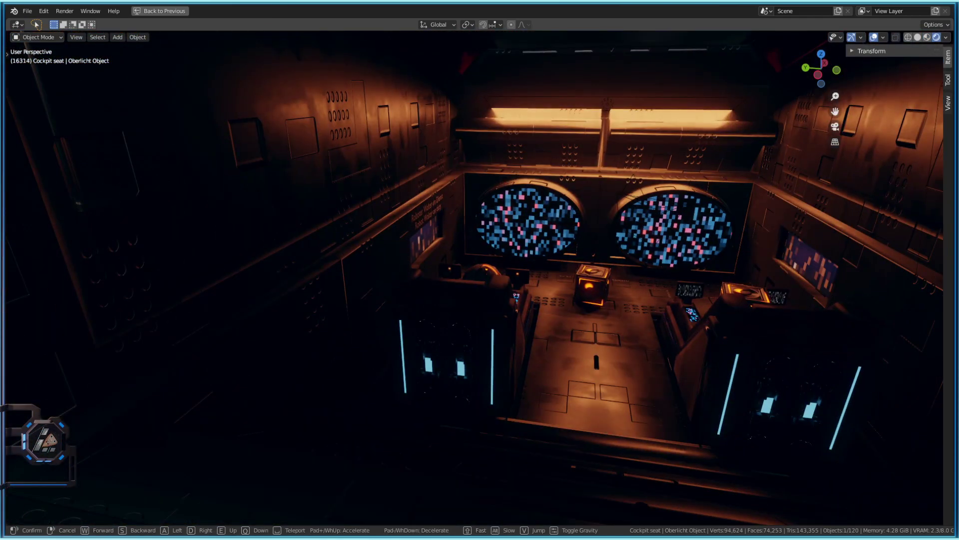
# - Play the animation and inspect the cockpit's animated screens and the robot Walter station up close
pyautogui.press('space')
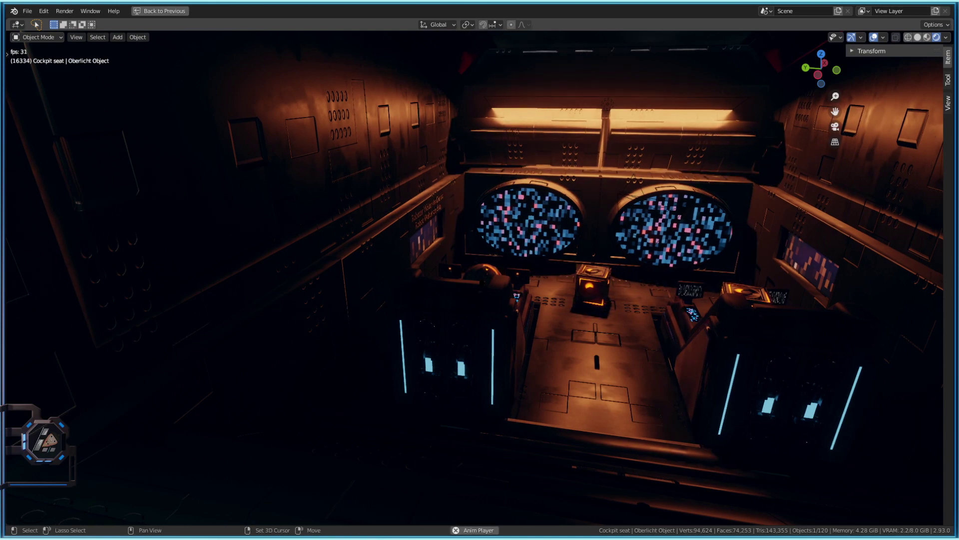
pyautogui.press('w')
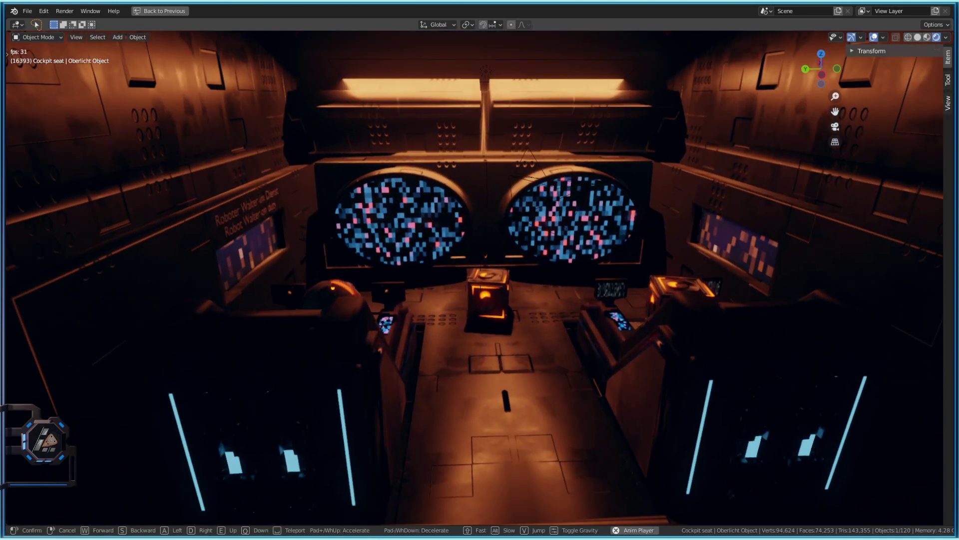
pyautogui.press('d')
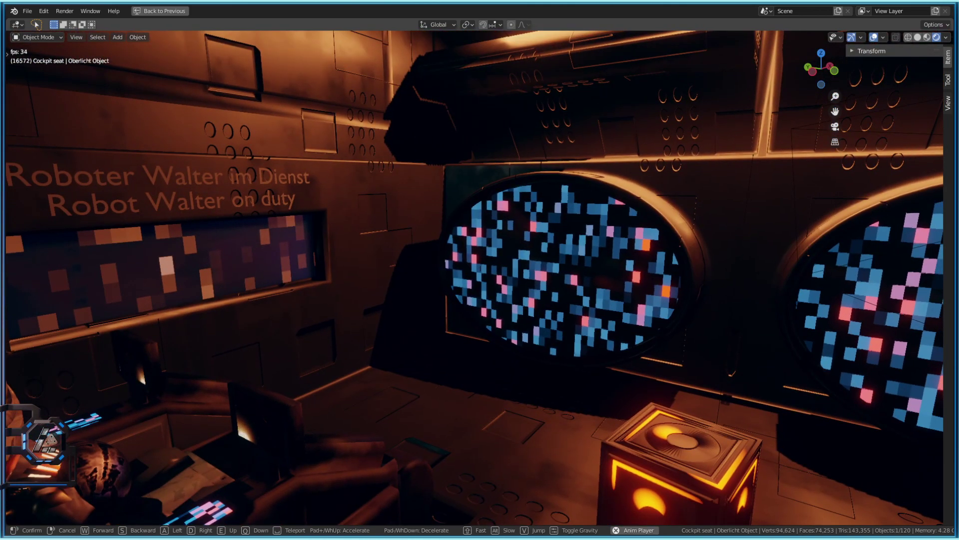
pyautogui.press('Return')
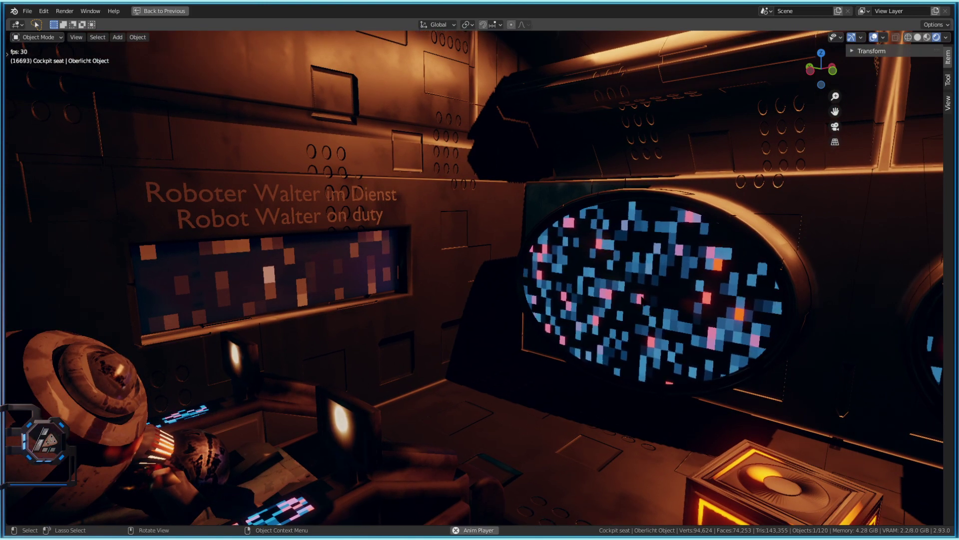
# - Walk back through the animated corridor and inspect the wall console alcove beside the round recess
pyautogui.hotkey('shift', '`')
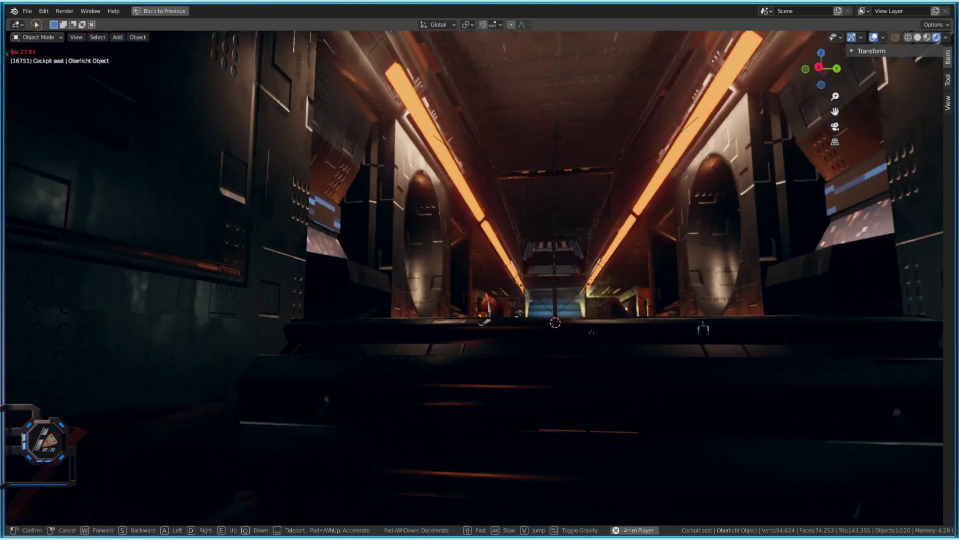
pyautogui.press('w')
pyautogui.press('w')
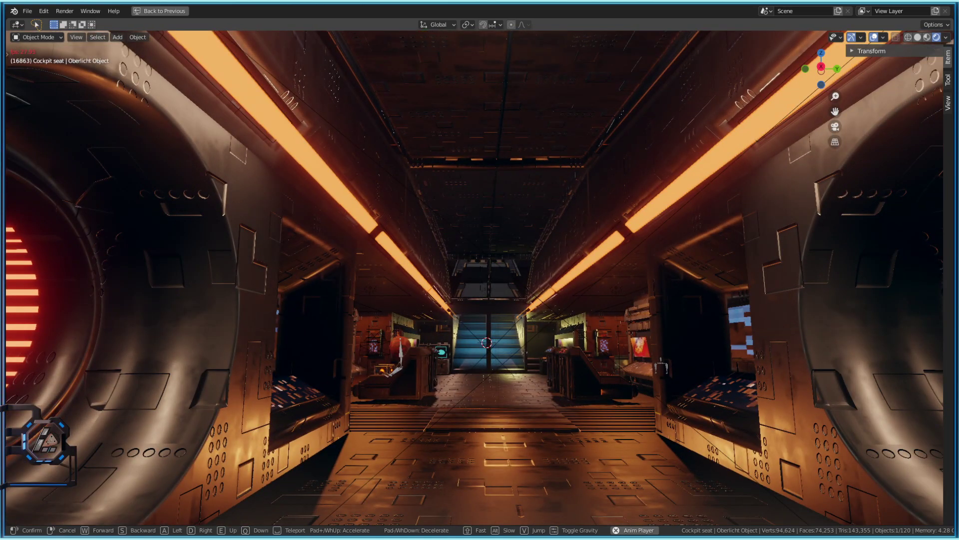
pyautogui.press('a')
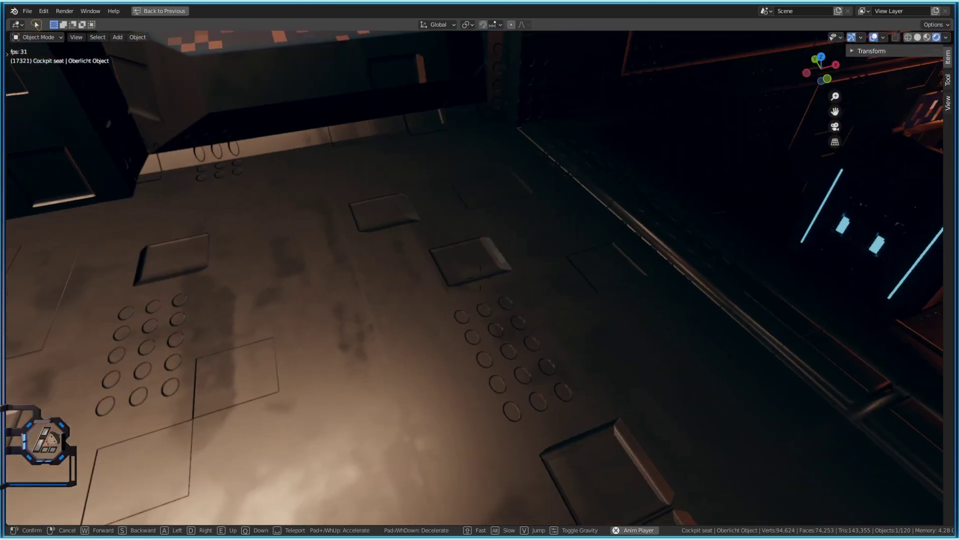
pyautogui.press('w')
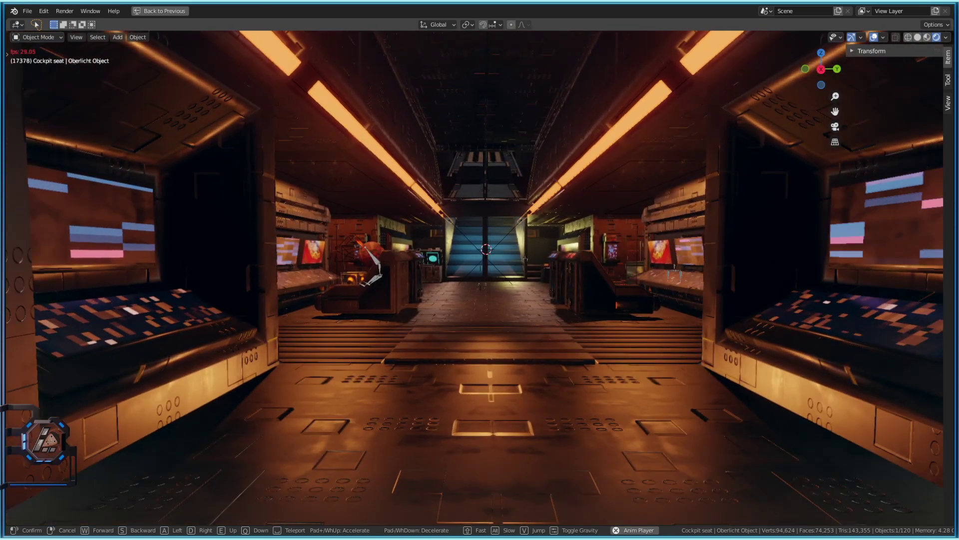
pyautogui.press('w')
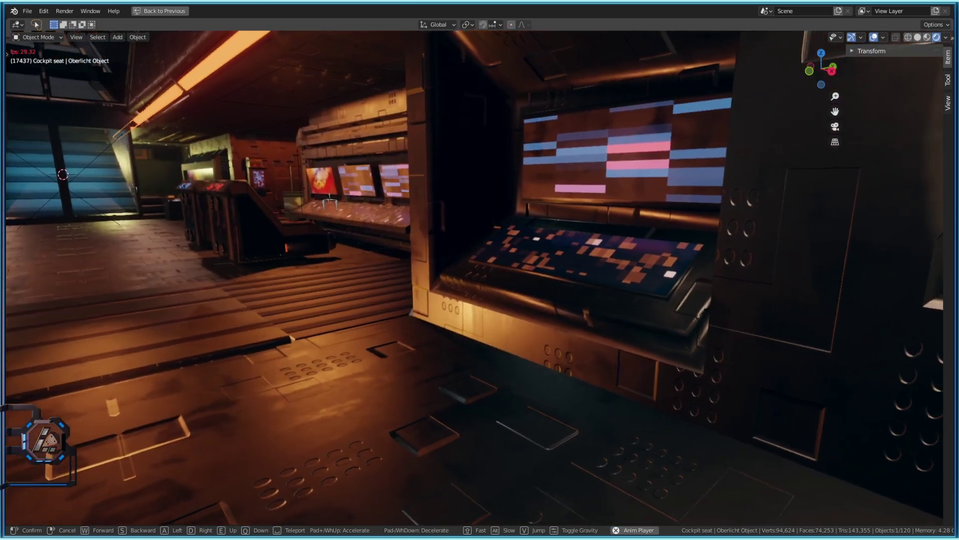
pyautogui.press('w')
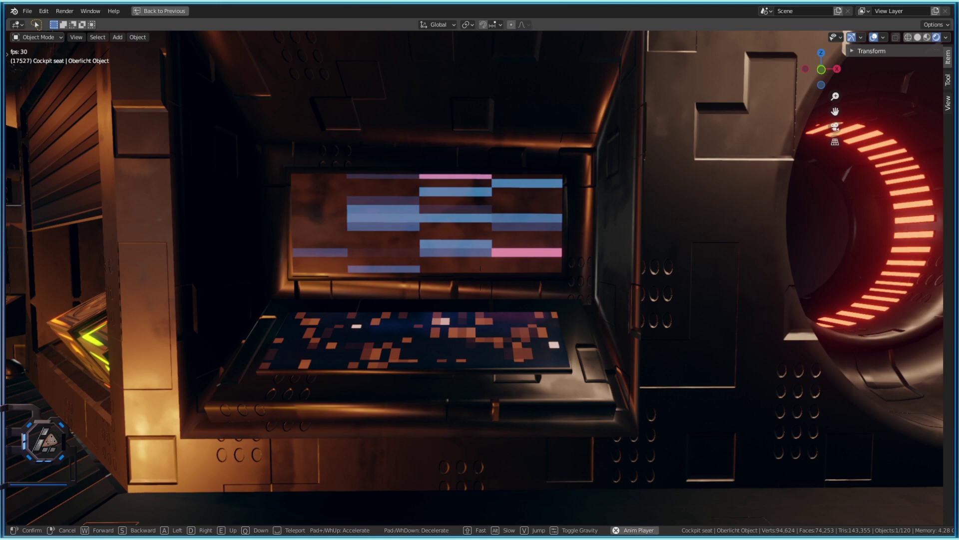
pyautogui.press('a')
pyautogui.click(480, 279)
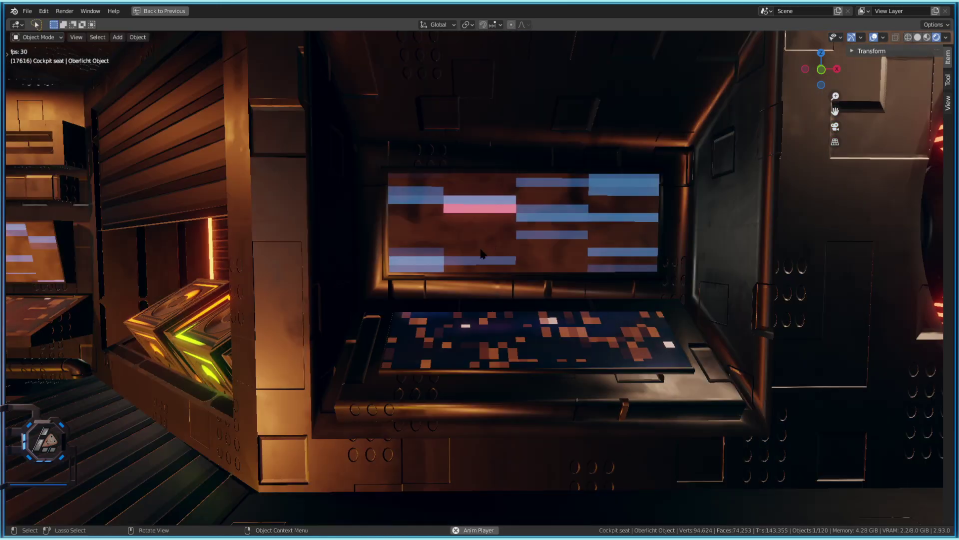
# - Select the four frame faces surrounding the wall console's upright screen and apply Shade Flat to them
pyautogui.press('Tab')
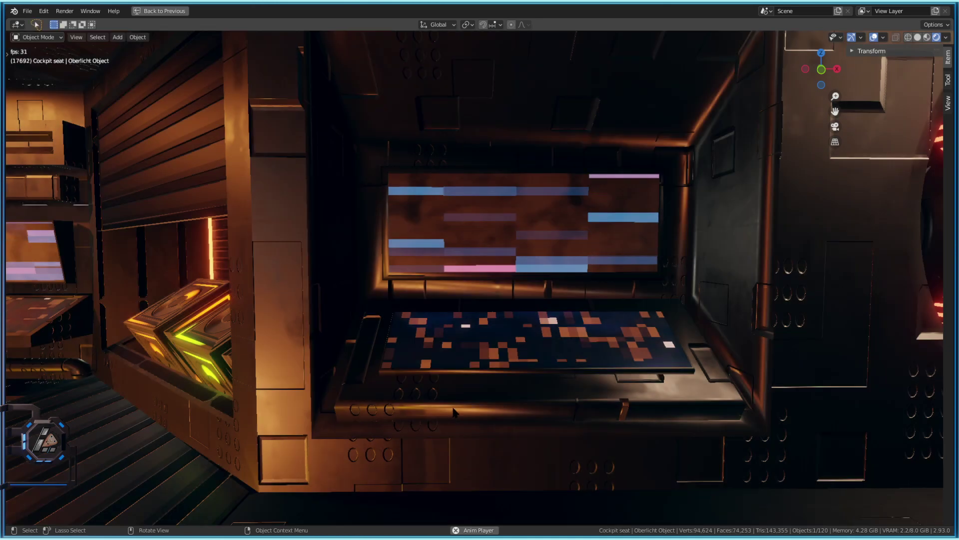
pyautogui.click(530, 243)
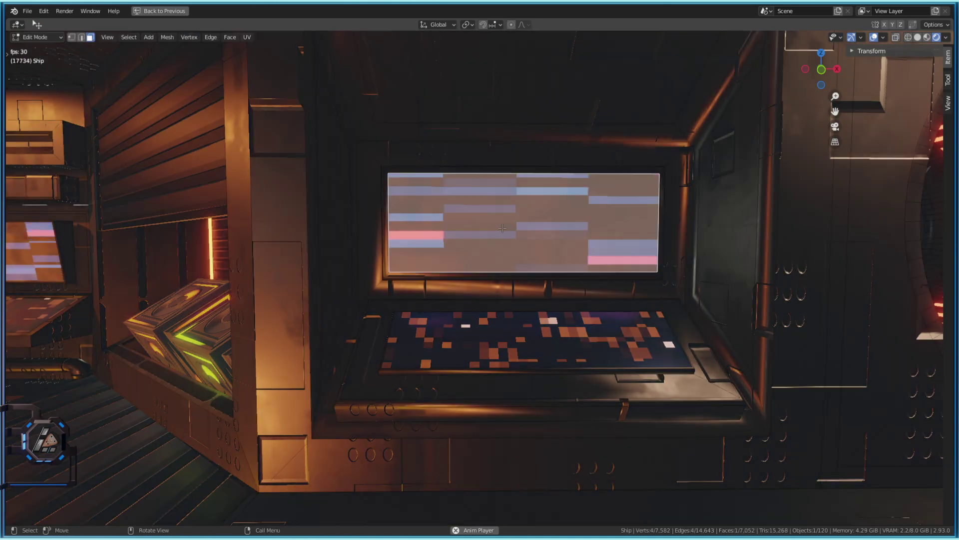
pyautogui.click(363, 242)
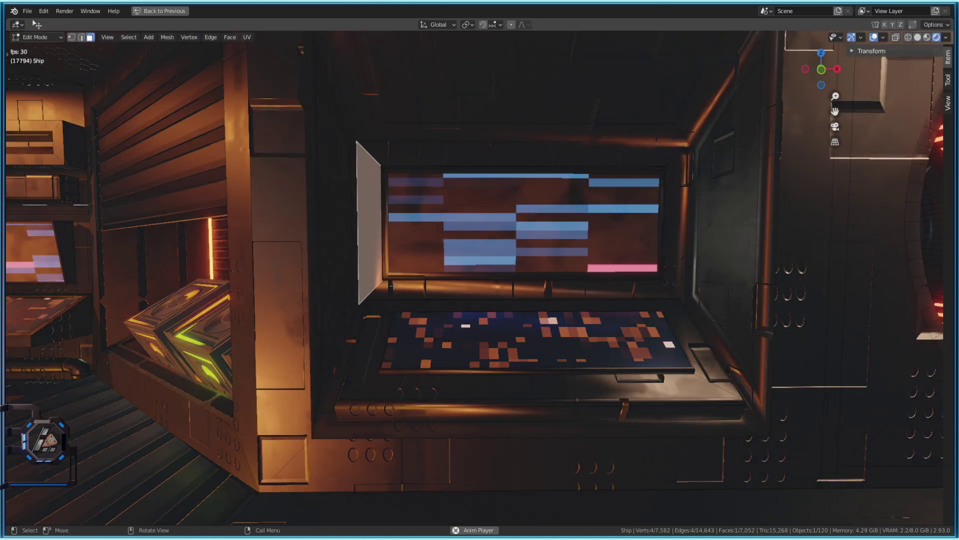
pyautogui.click(531, 294)
pyautogui.keyDown('shift'); pyautogui.click(370, 220); pyautogui.keyUp('shift')
pyautogui.keyDown('shift'); pyautogui.click(440, 154); pyautogui.keyUp('shift')
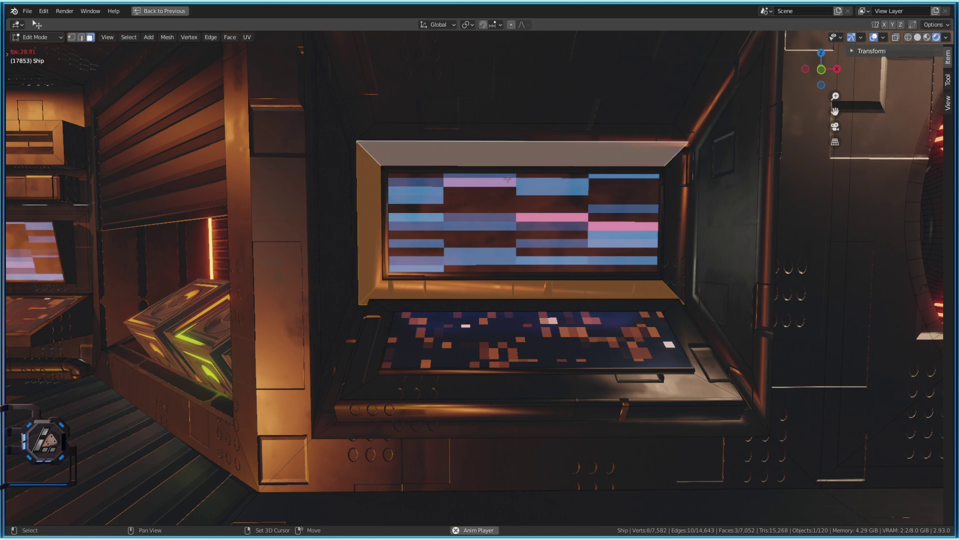
pyautogui.keyDown('shift'); pyautogui.click(674, 210); pyautogui.keyUp('shift')
pyautogui.rightClick(497, 145)
pyautogui.moveTo(493, 169)
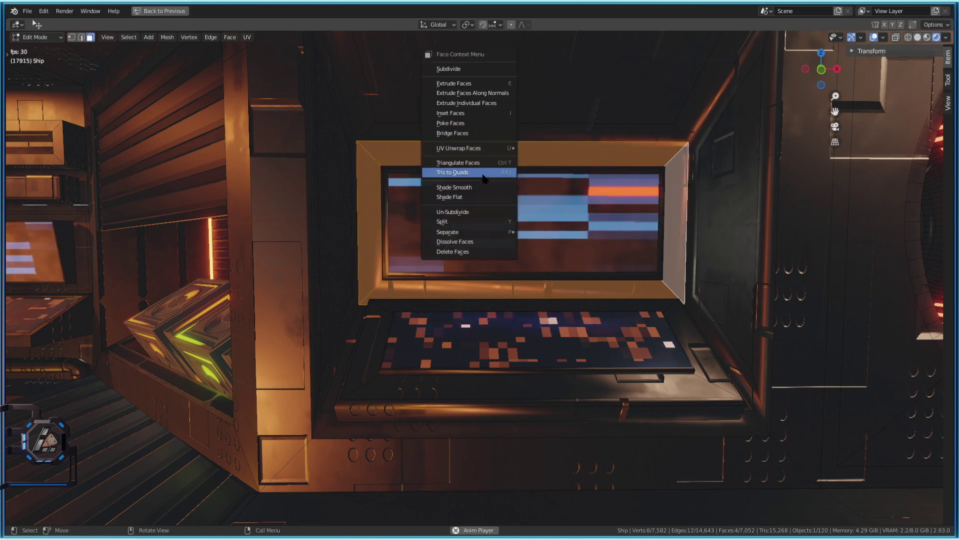
pyautogui.click(470, 189)
pyautogui.press('Tab')
# - Move up to the wall console and select its side face and its sloped control panel face in Edit Mode to examine them
pyautogui.hotkey('shift', '`')
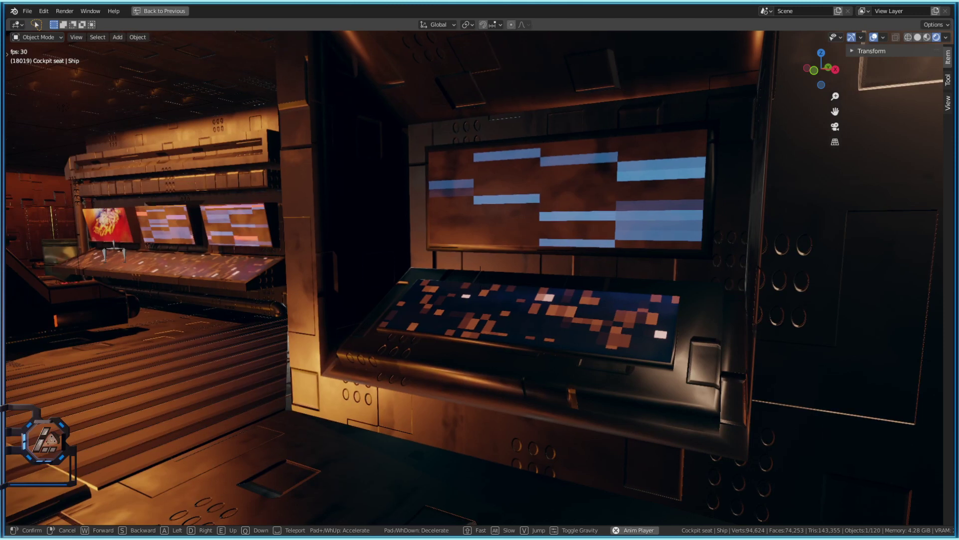
pyautogui.click(480, 278)
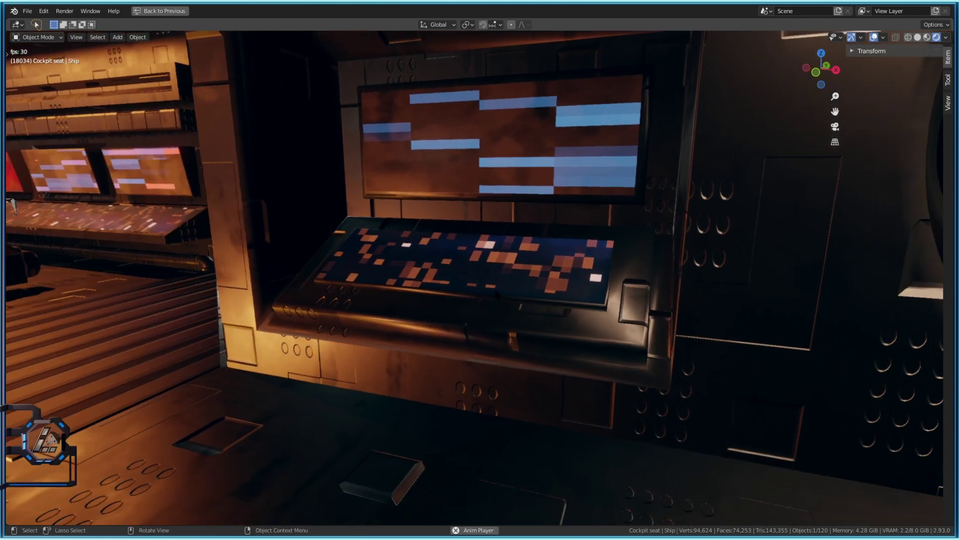
pyautogui.press('Tab')
pyautogui.click(615, 312)
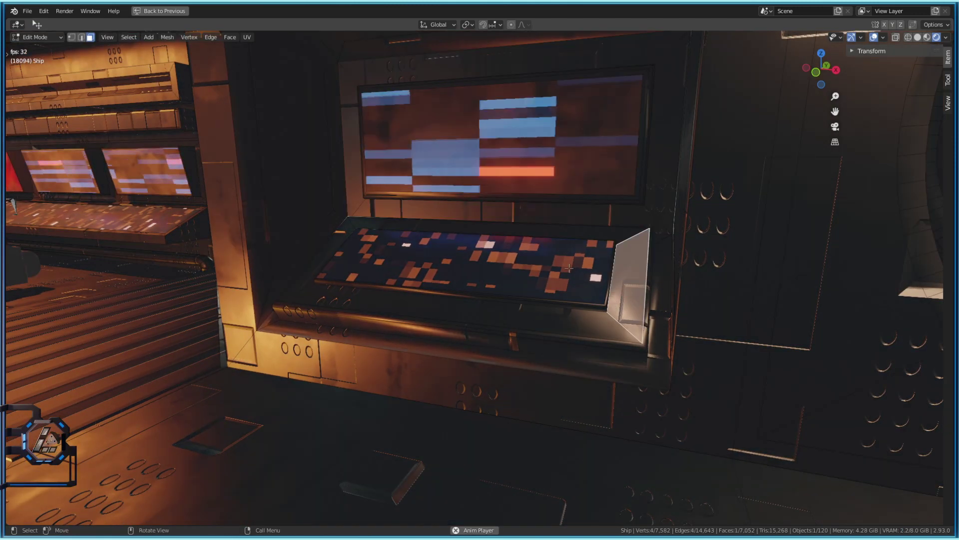
pyautogui.click(520, 284)
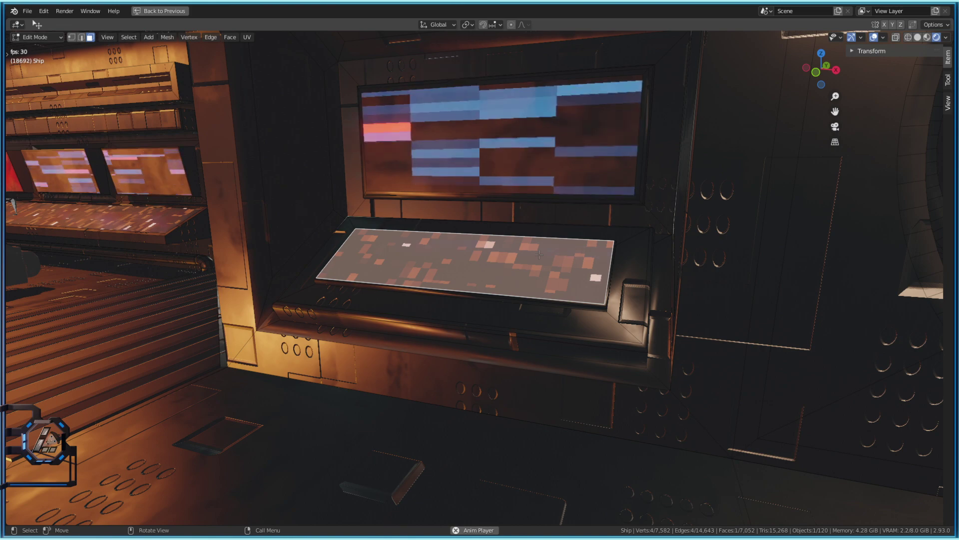
# - Walk around the wall console alcove to examine the sloped control panel from several angles, and return to Object Mode
pyautogui.hotkey('shift', '`')
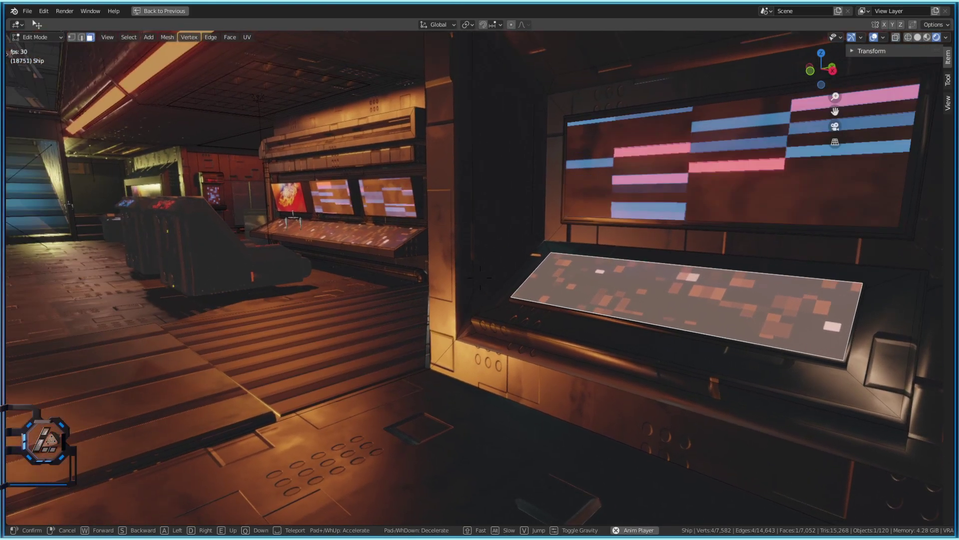
pyautogui.press('w')
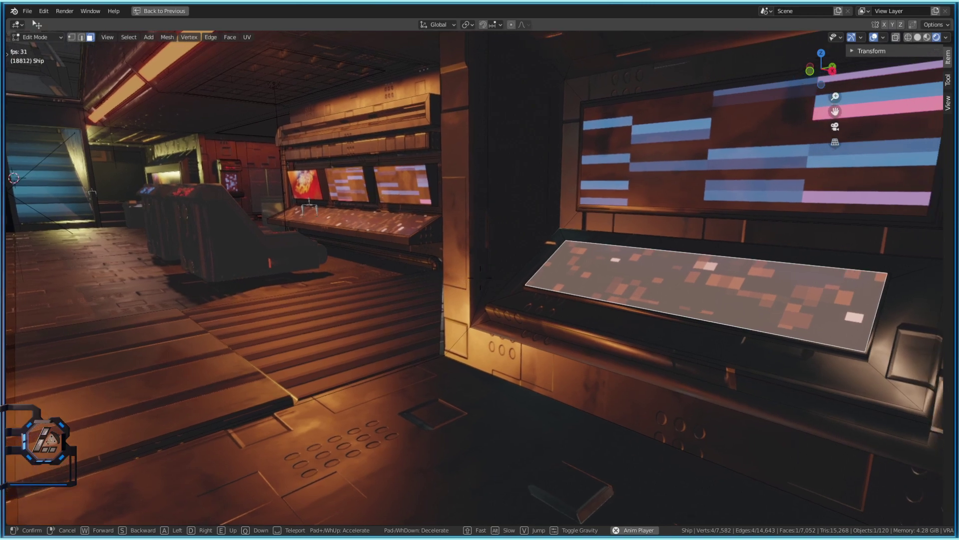
pyautogui.press('a')
pyautogui.press('w')
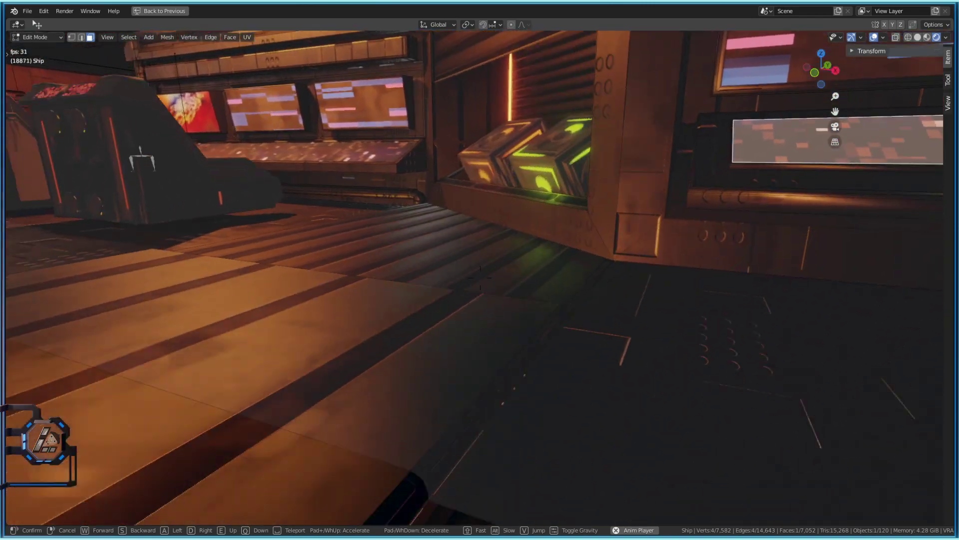
pyautogui.press('d')
pyautogui.click(480, 278)
pyautogui.hotkey('shift', '`')
pyautogui.press('d')
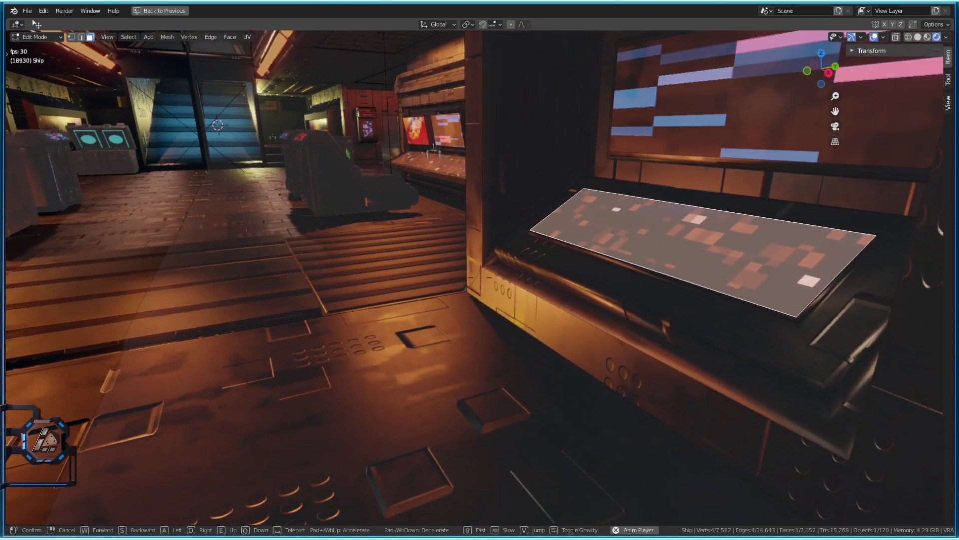
pyautogui.press('Escape')
pyautogui.press('Tab')
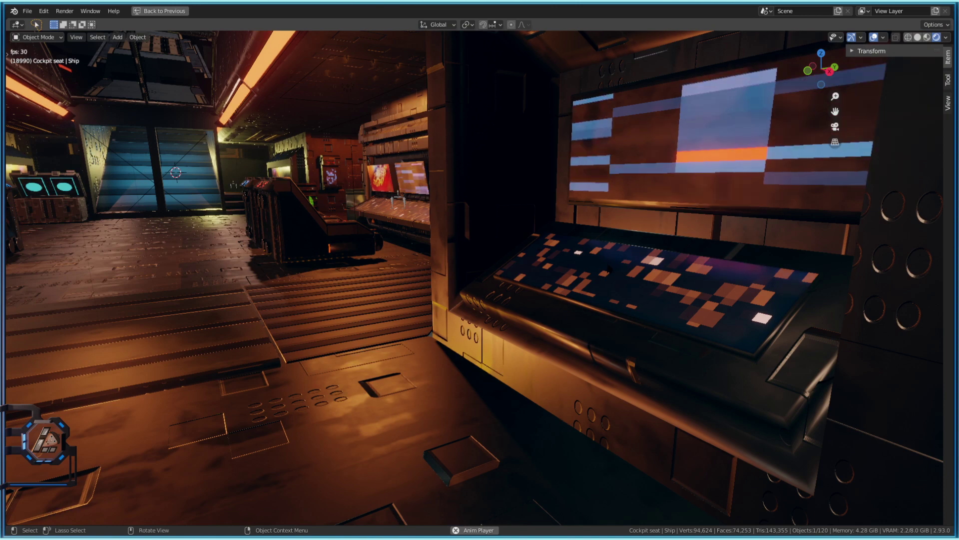
# - Walk out to the middle of the corridor in Edit Mode and view the seating area with the overlay off in Object Mode
pyautogui.press('Tab')
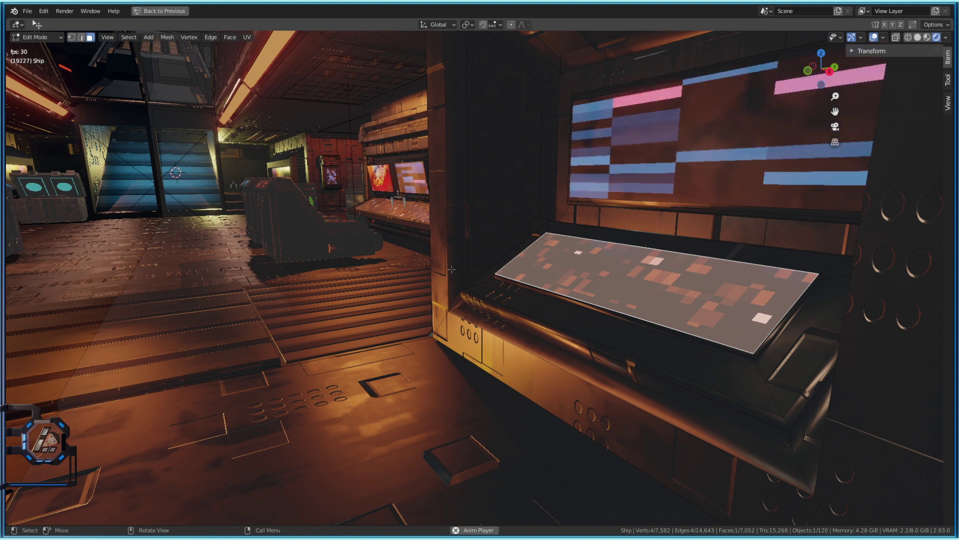
pyautogui.hotkey('shift', '`')
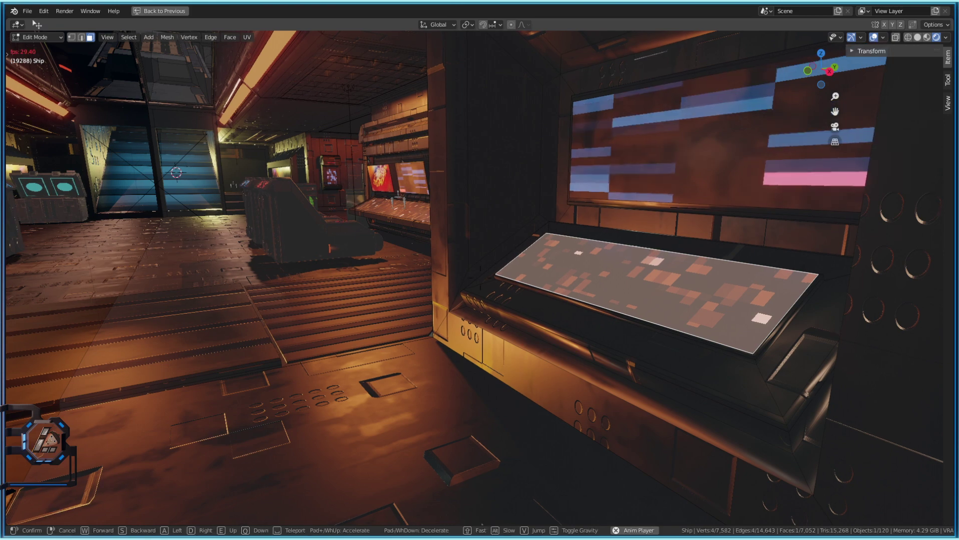
pyautogui.press('w')
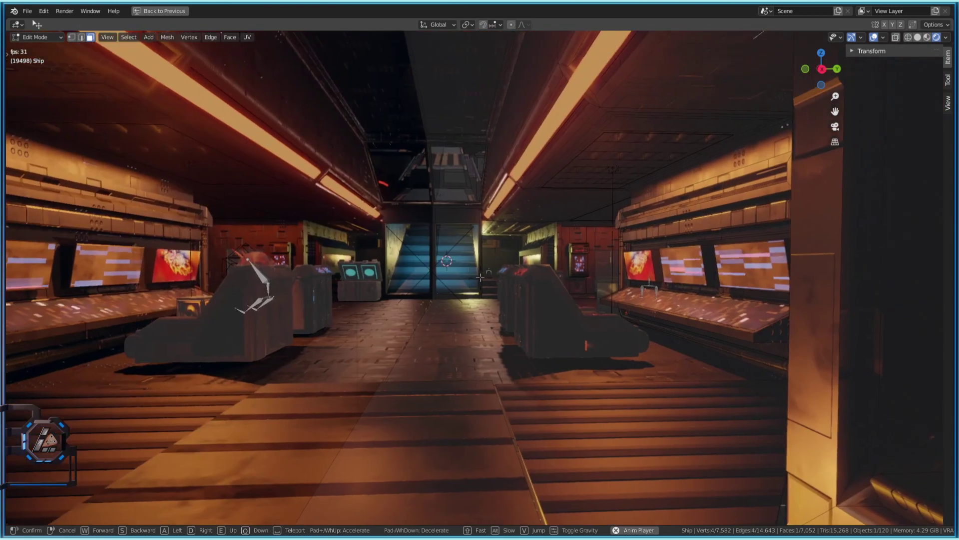
pyautogui.click(543, 323)
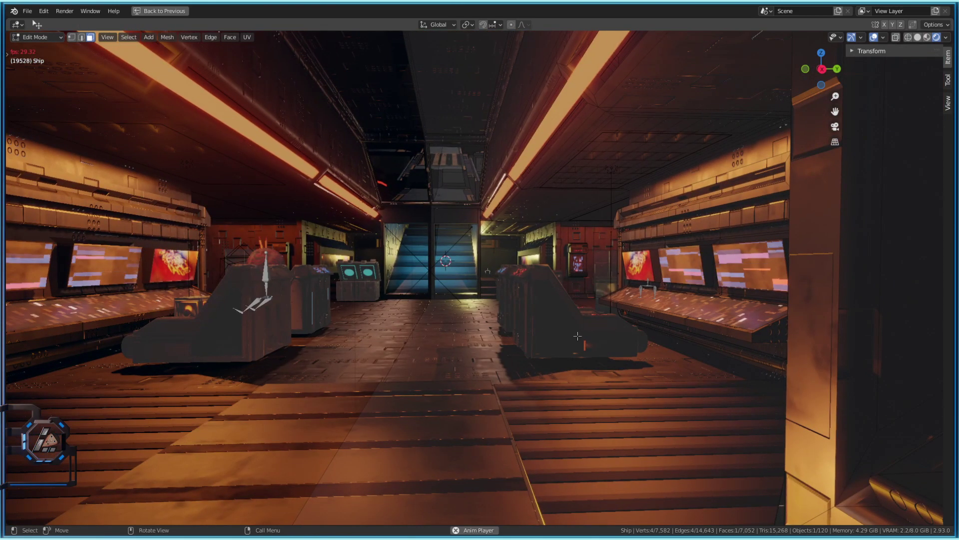
pyautogui.press('Tab')
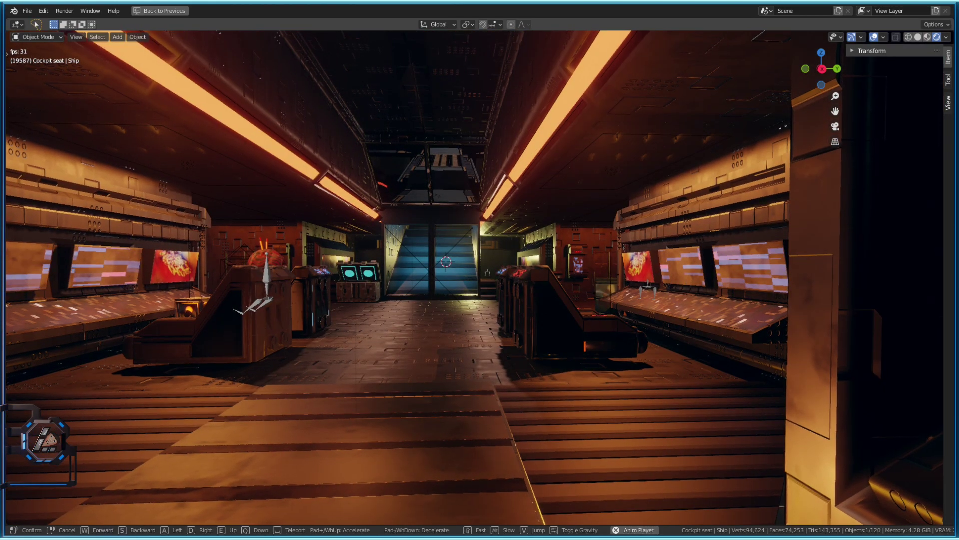
# - Walk past the wall console and round recess, and back along the corridor to the striped floor
pyautogui.hotkey('shift', '`')
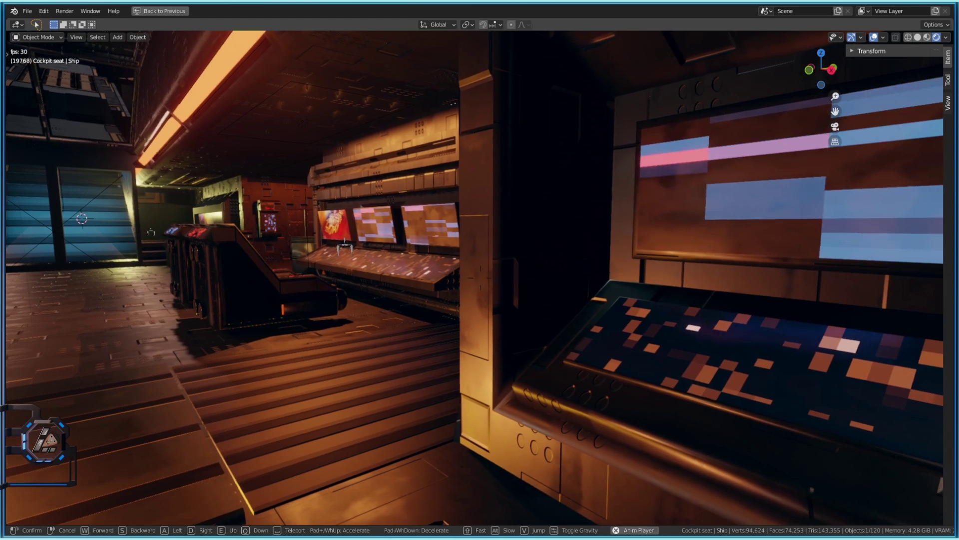
pyautogui.press('w')
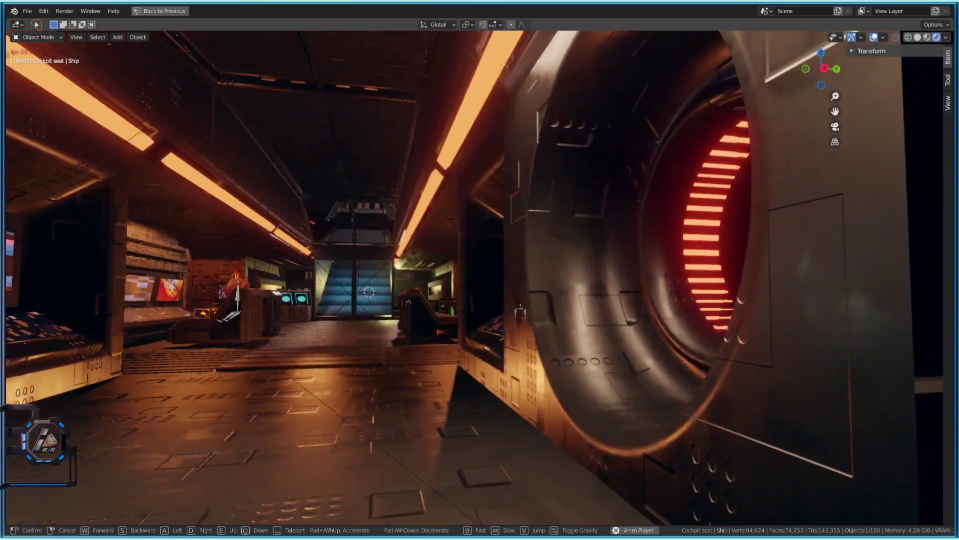
pyautogui.press('w')
pyautogui.press('w')
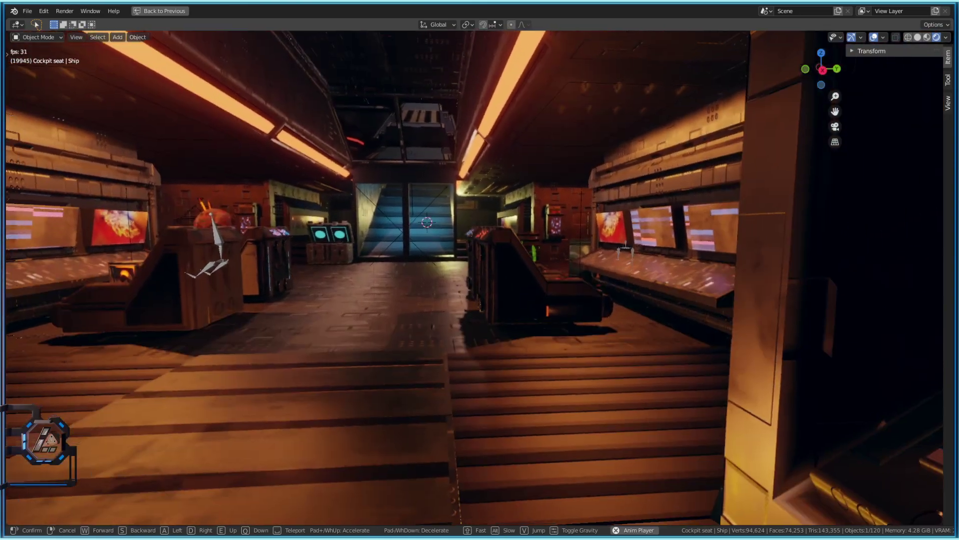
pyautogui.press('s')
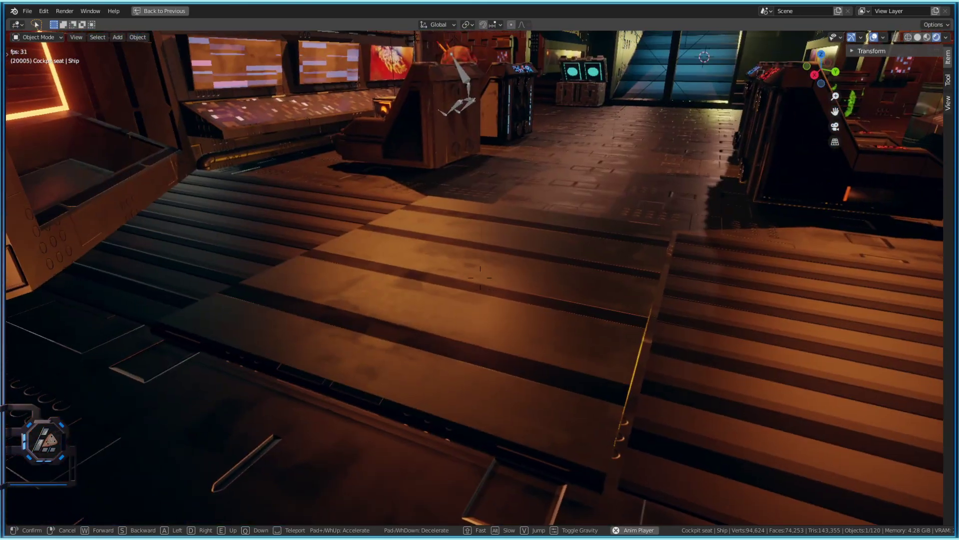
# - Hide the striped floor grating faces of the ship to examine the recessed floor beneath, and reveal them again
pyautogui.click(480, 278)
pyautogui.press('Tab')
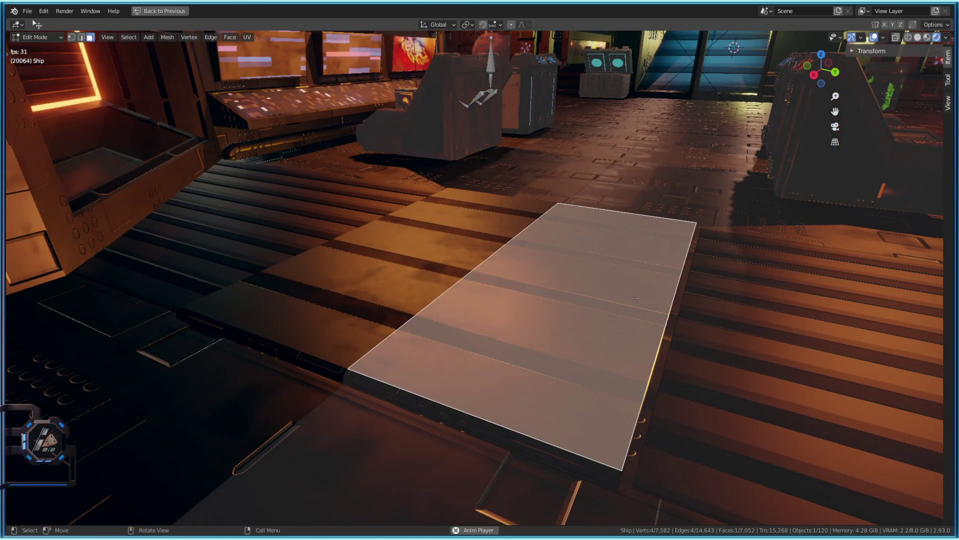
pyautogui.press('h')
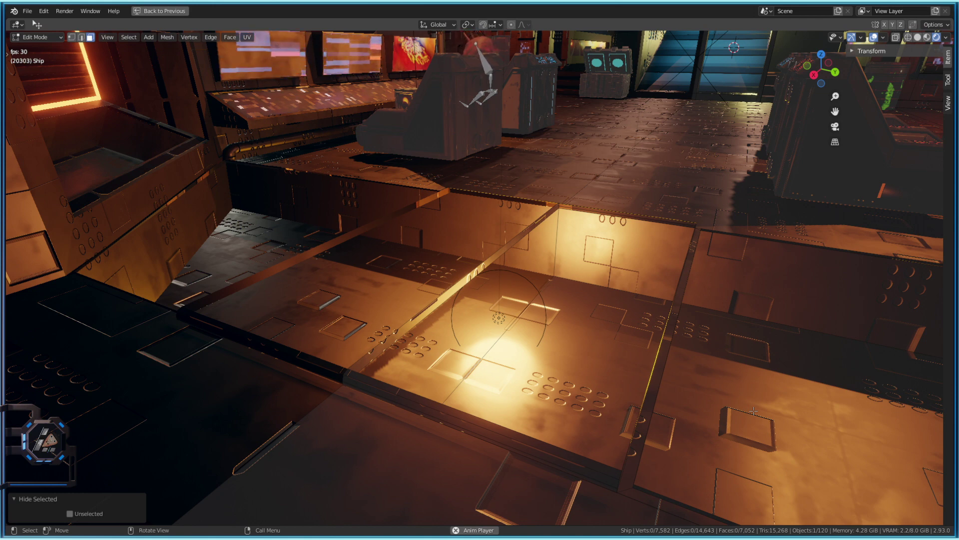
pyautogui.hotkey('alt', 'h')
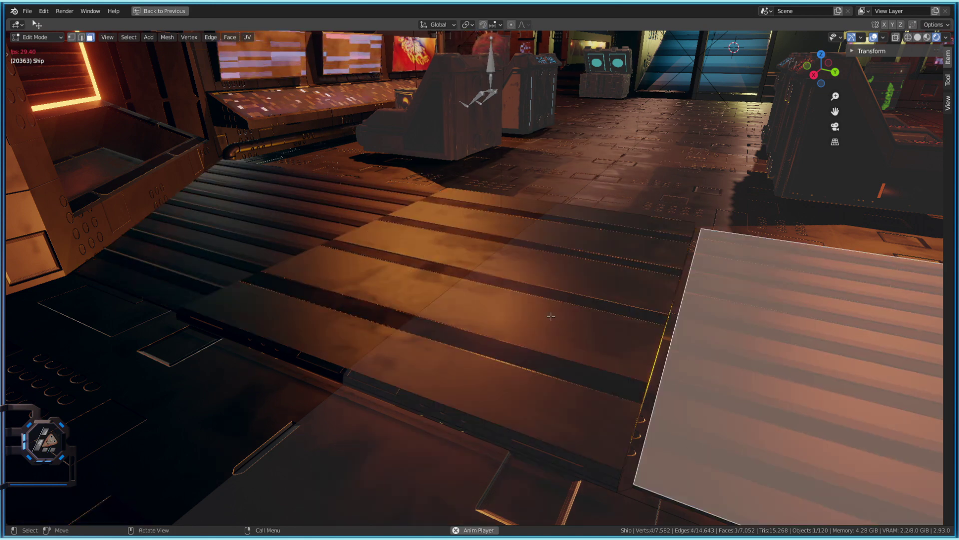
pyautogui.click(551, 316)
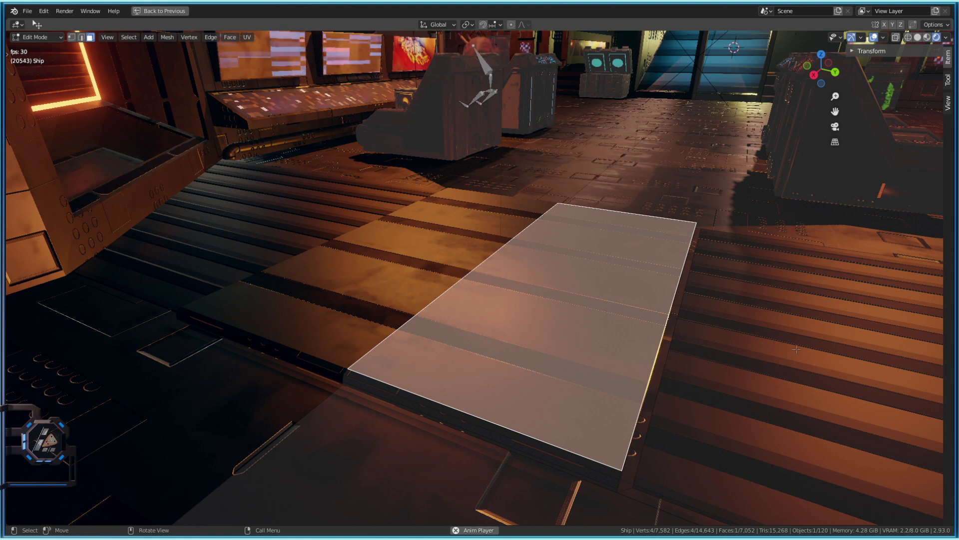
# - Move in closer on the striped floor and select the large grating face beside the central walkway to examine its outline
pyautogui.scroll(-3, 796, 348)
pyautogui.moveTo(748, 369); pyautogui.dragTo(619, 361, button='middle')
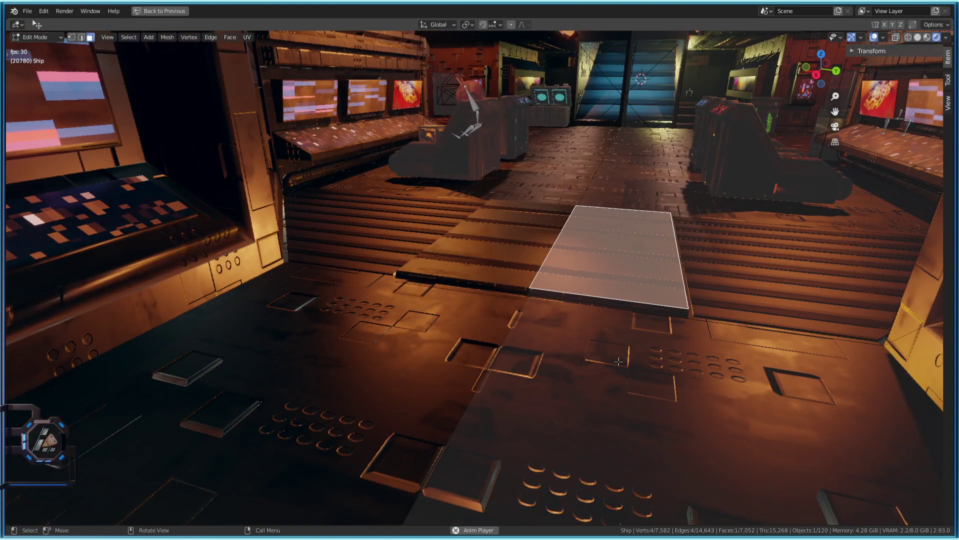
pyautogui.hotkey('shift', '`')
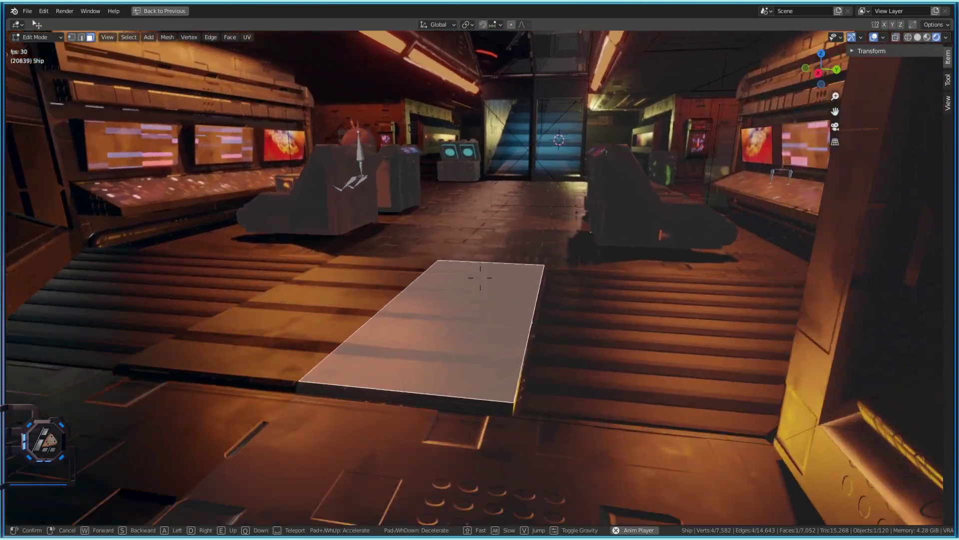
pyautogui.click(480, 280)
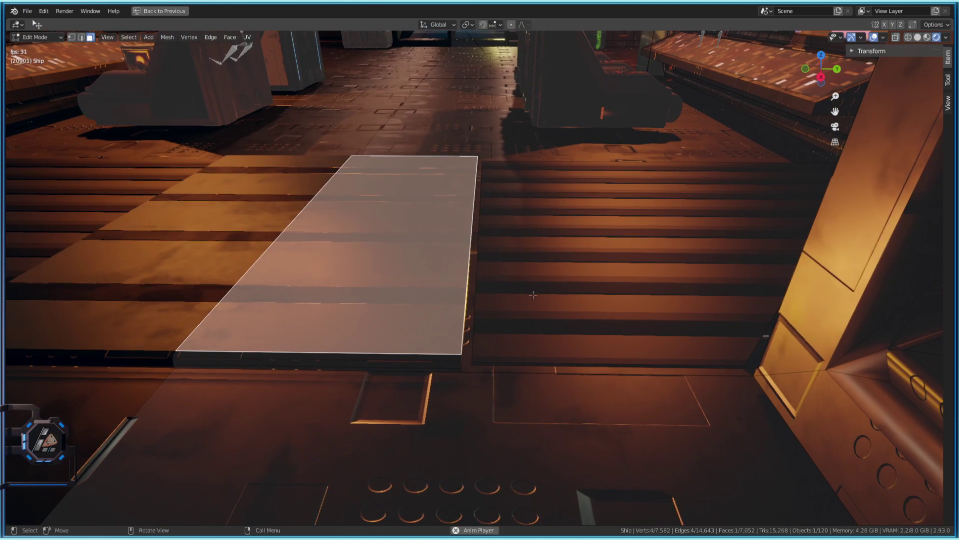
pyautogui.click(570, 282)
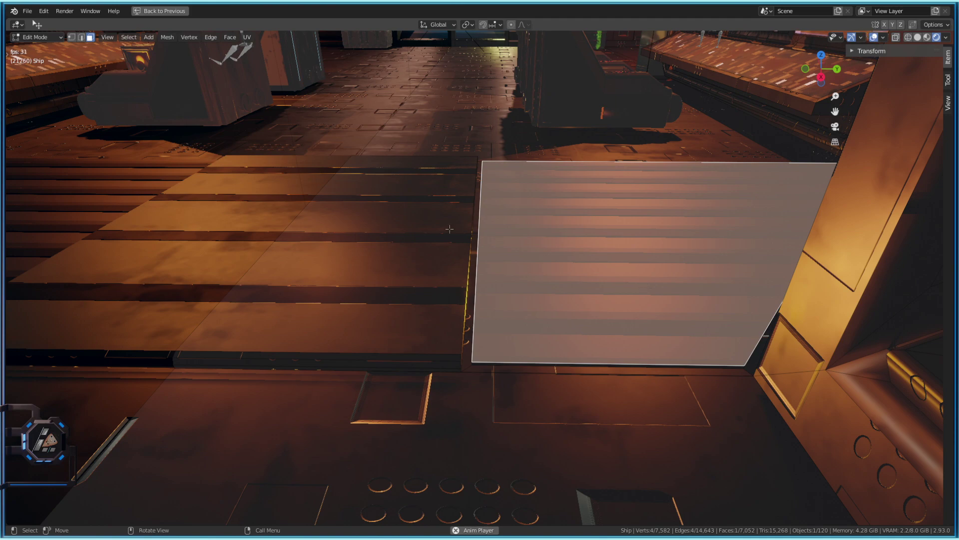
# - Walk across the grating to the recess holding the glowing crates and return to Object Mode
pyautogui.hotkey('shift', '`')
pyautogui.press('s')
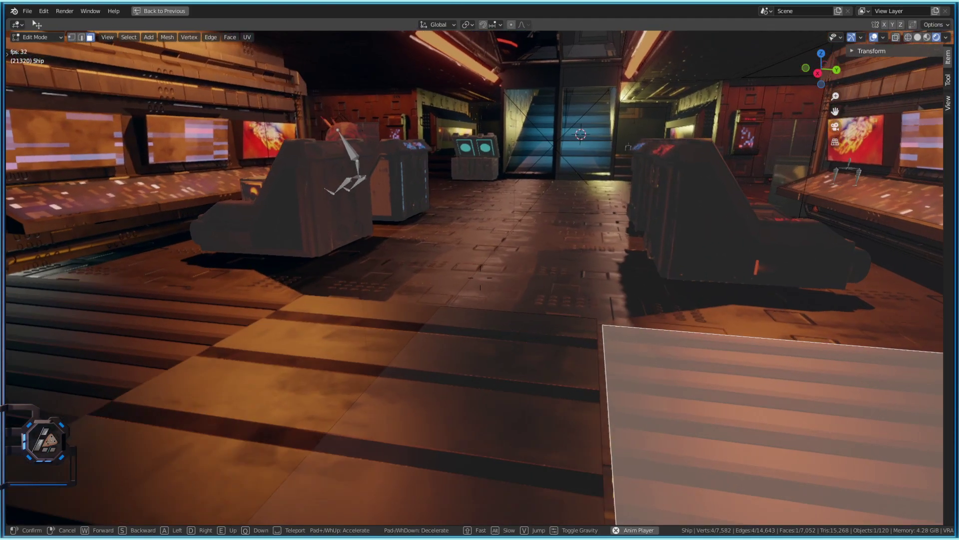
pyautogui.press('w')
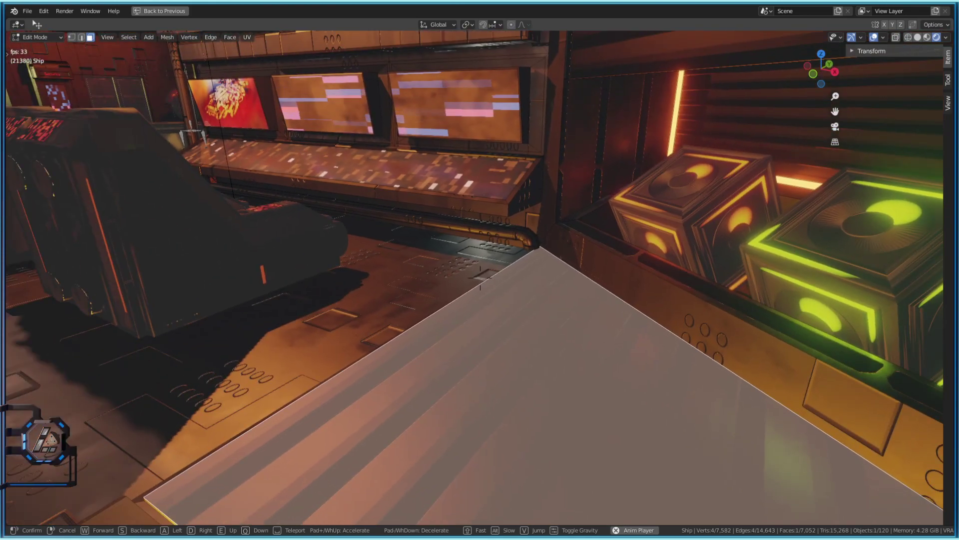
pyautogui.click(480, 277)
pyautogui.press('Tab')
# - Walk around the wall recess to examine the orange and green glowing crates from several angles
pyautogui.hotkey('shift', '`')
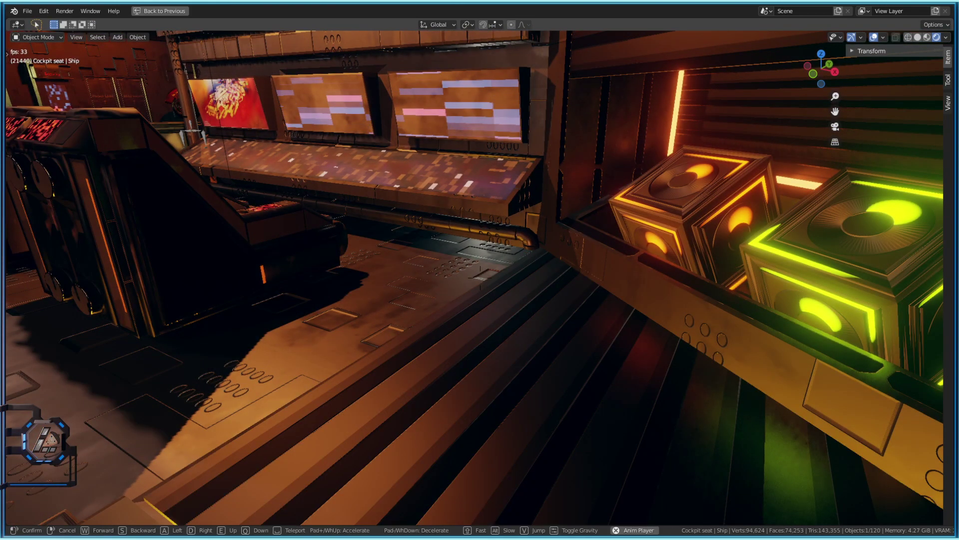
pyautogui.press('a')
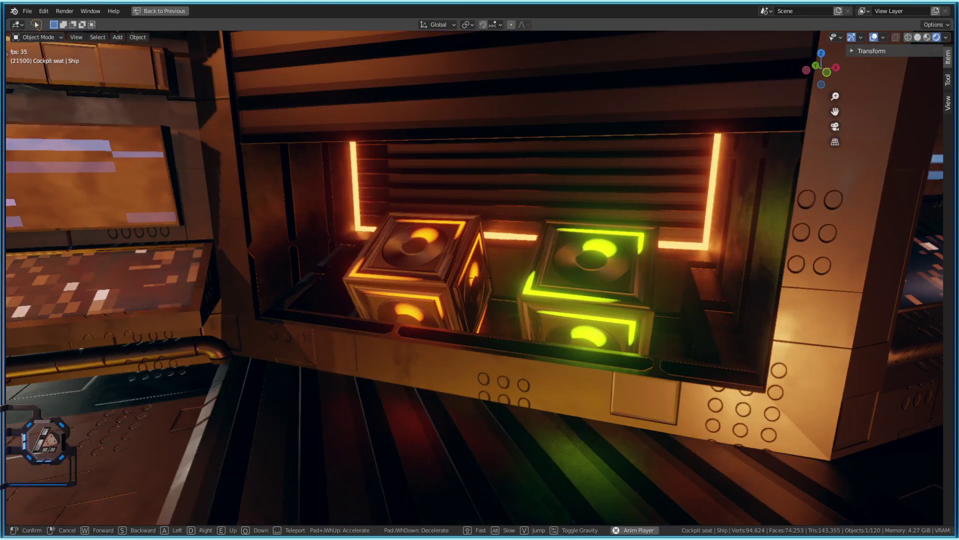
pyautogui.press('w')
pyautogui.press('d')
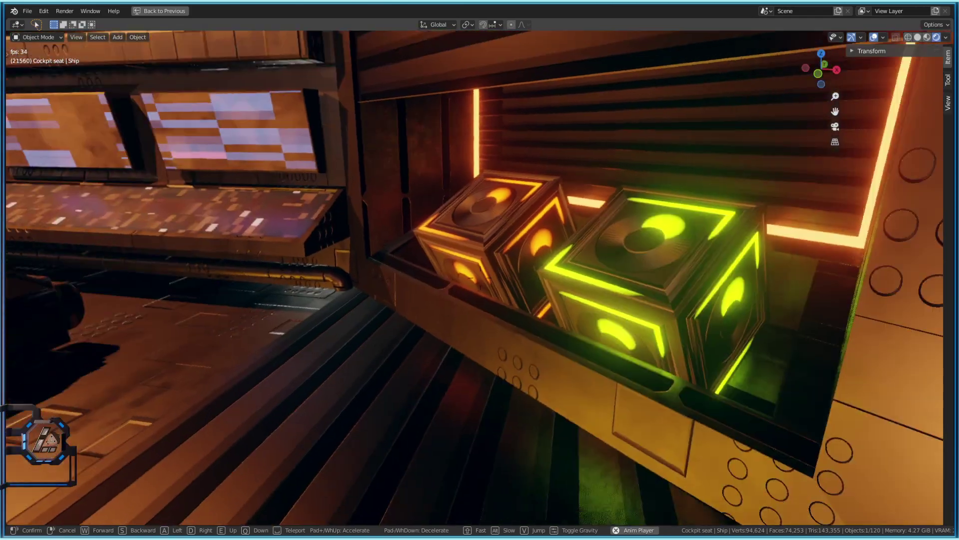
pyautogui.press('a')
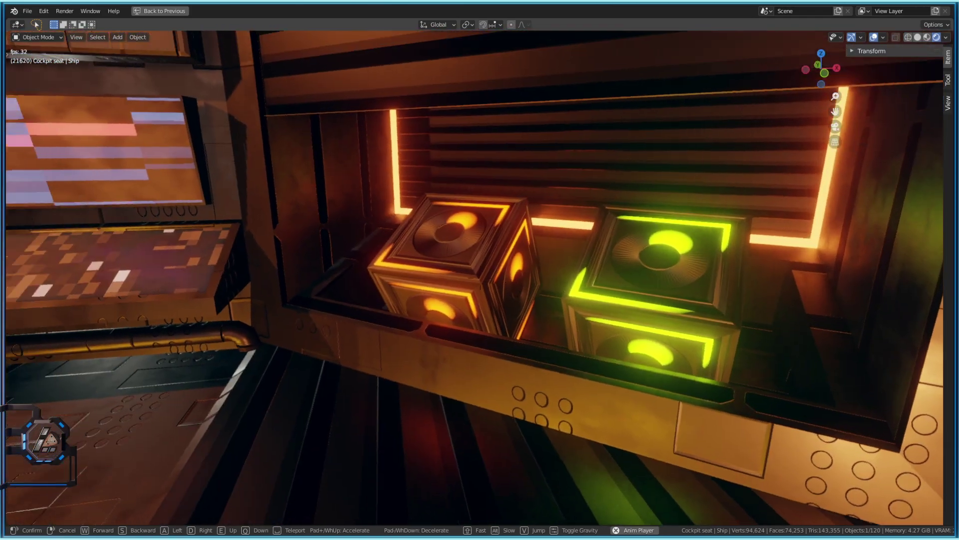
pyautogui.press('w')
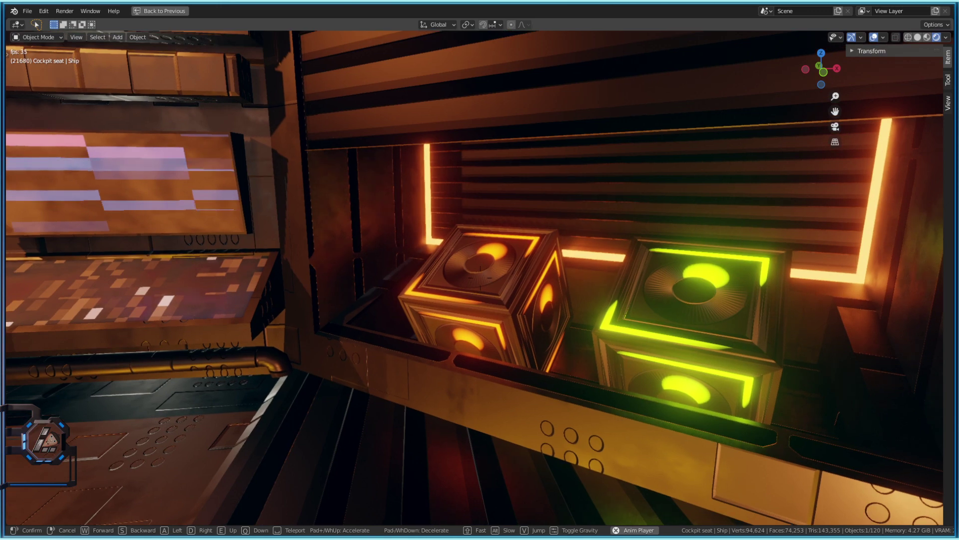
pyautogui.press('d')
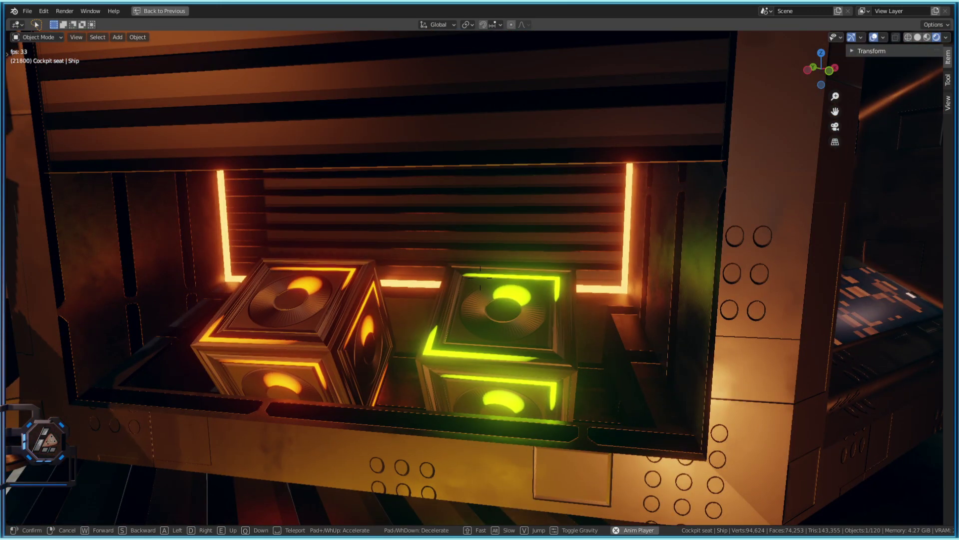
pyautogui.press('w')
pyautogui.press('d')
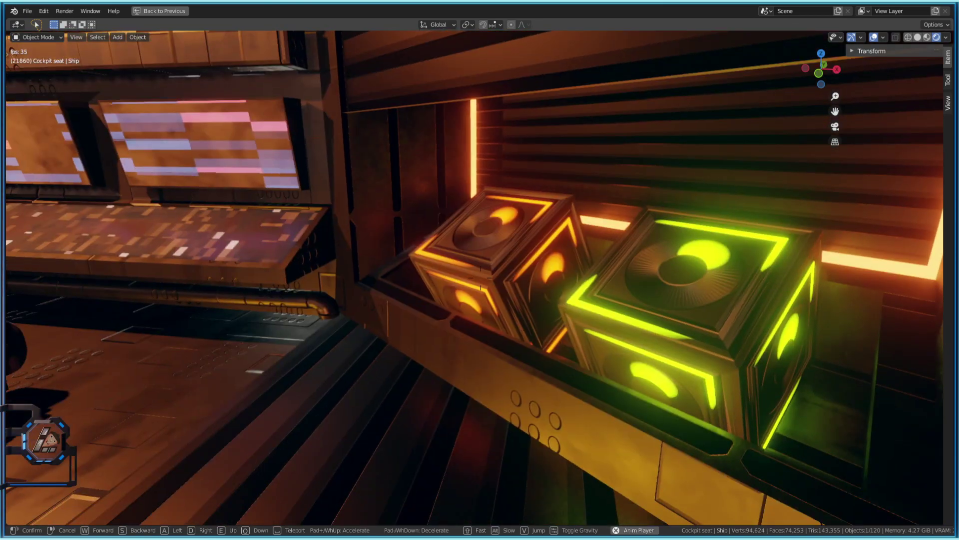
# - Look back at the wall console and round recess by the corridor, and return to the glowing crates
pyautogui.press('s')
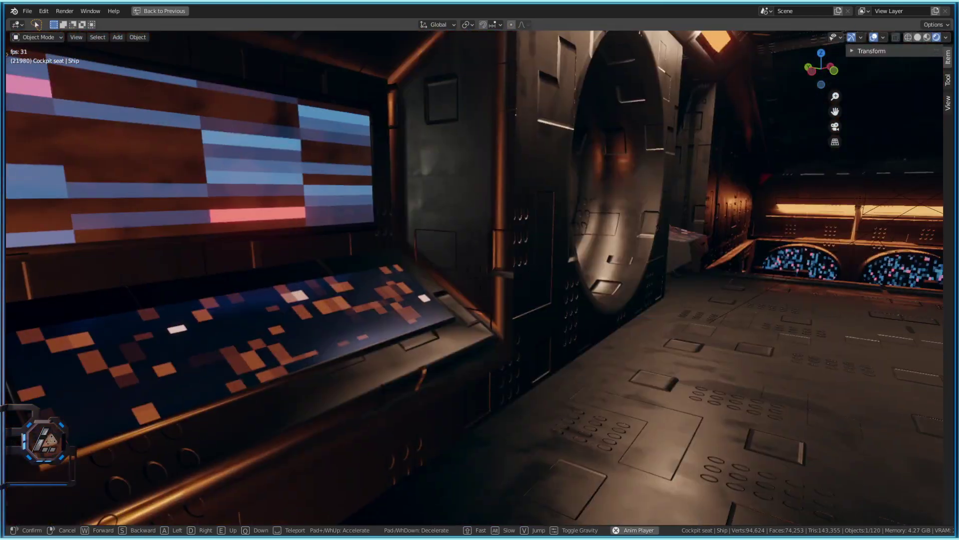
pyautogui.press('w')
pyautogui.press('w')
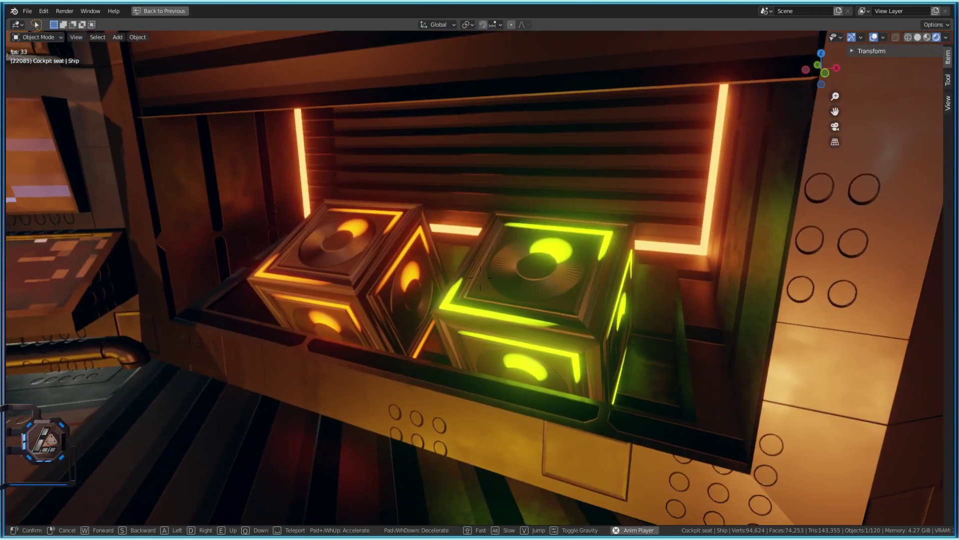
pyautogui.click(537, 284)
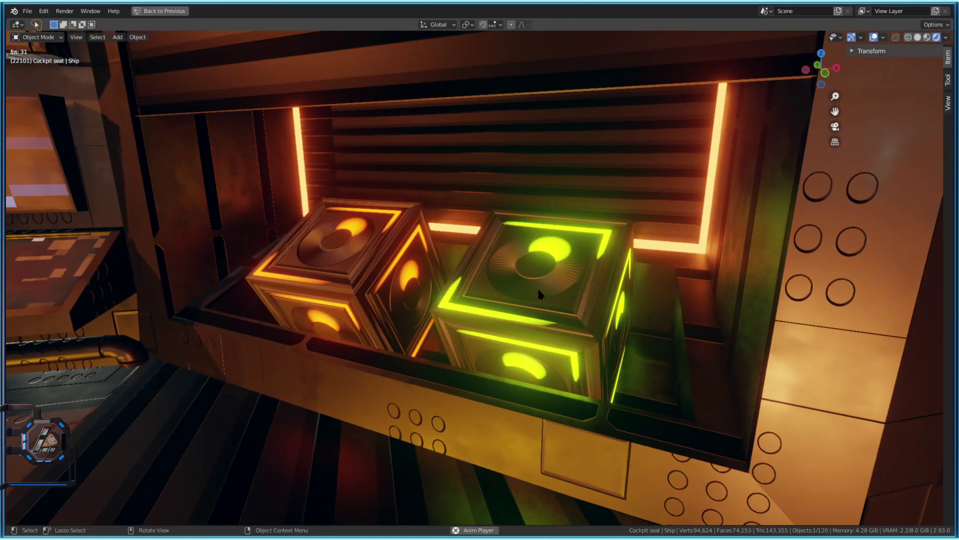
# - Walk through the cabin around the cockpit seats to view their backs and the wall console with its screens
pyautogui.hotkey('shift', '`')
pyautogui.press('w')
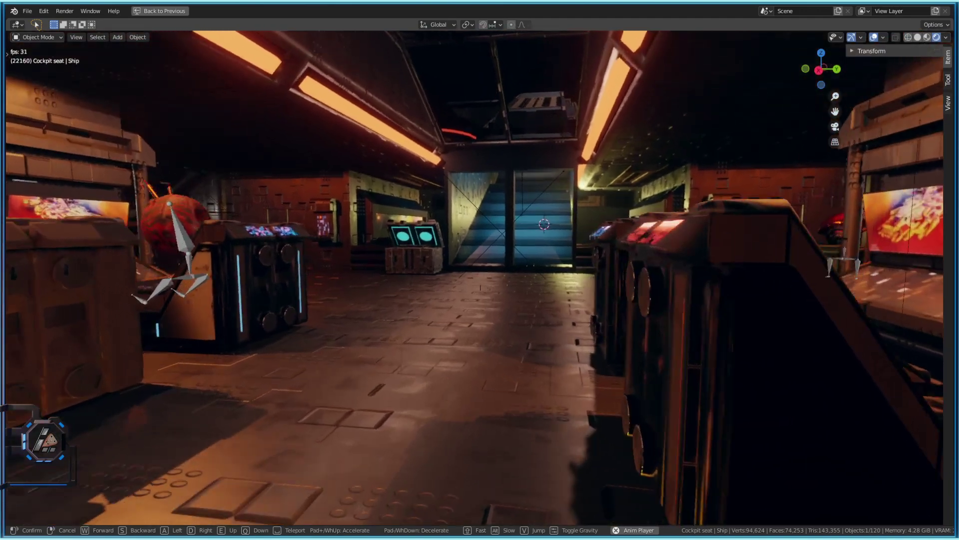
pyautogui.press('w')
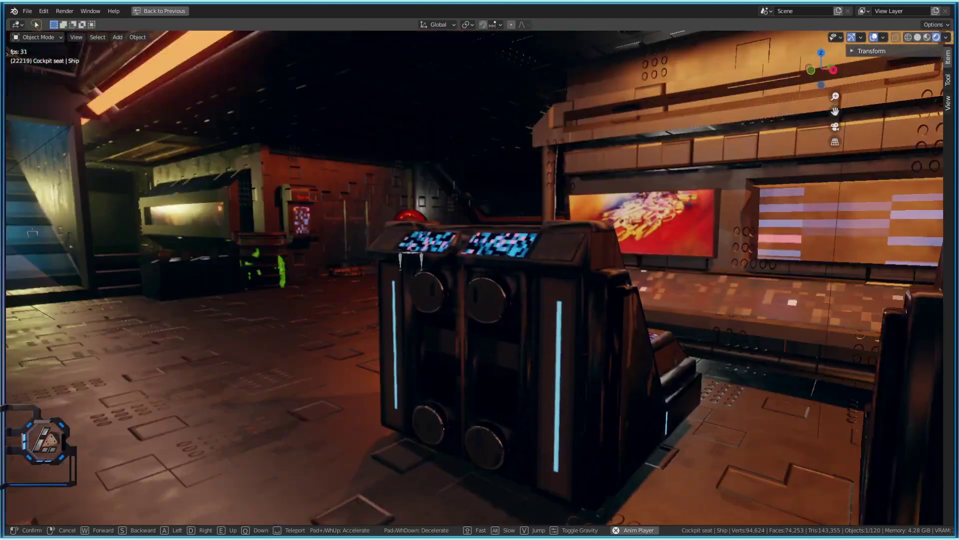
pyautogui.press('w')
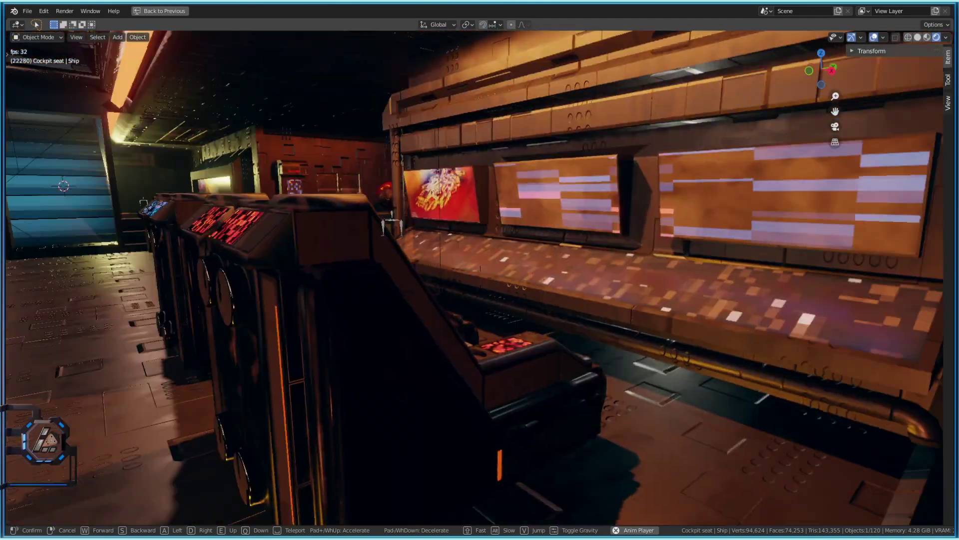
pyautogui.press('s')
pyautogui.press('w')
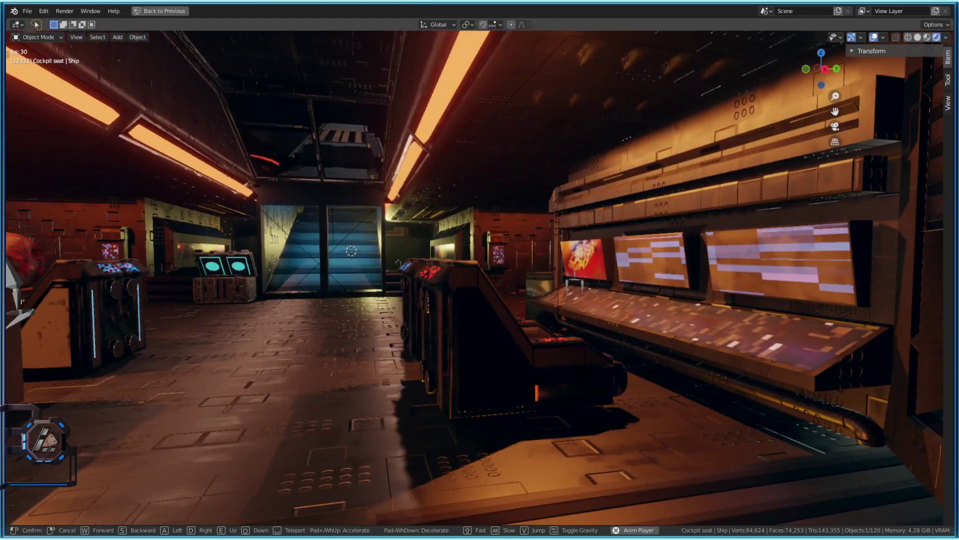
# - Walk down the dark corridor towards the oval displays and back to the side of the nearest cockpit seat
pyautogui.press('w')
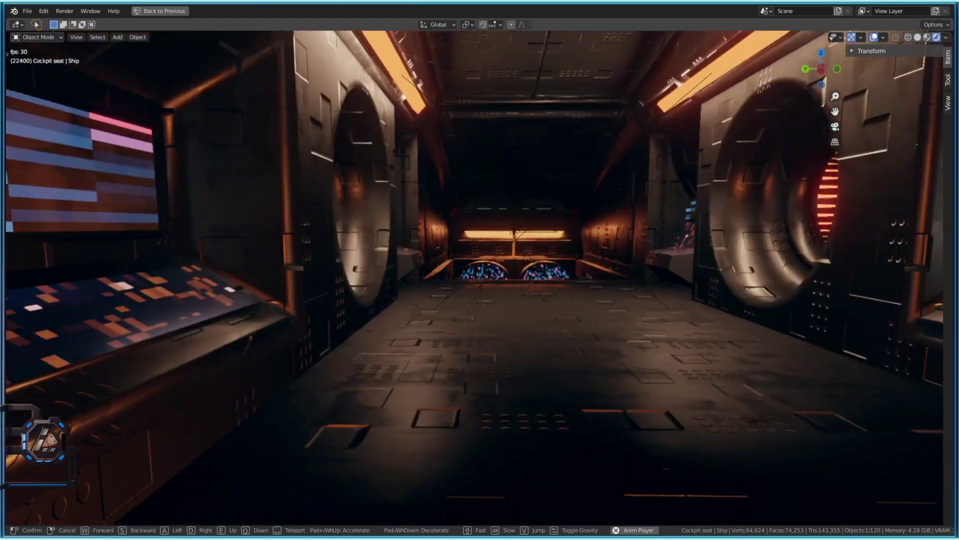
pyautogui.press('w')
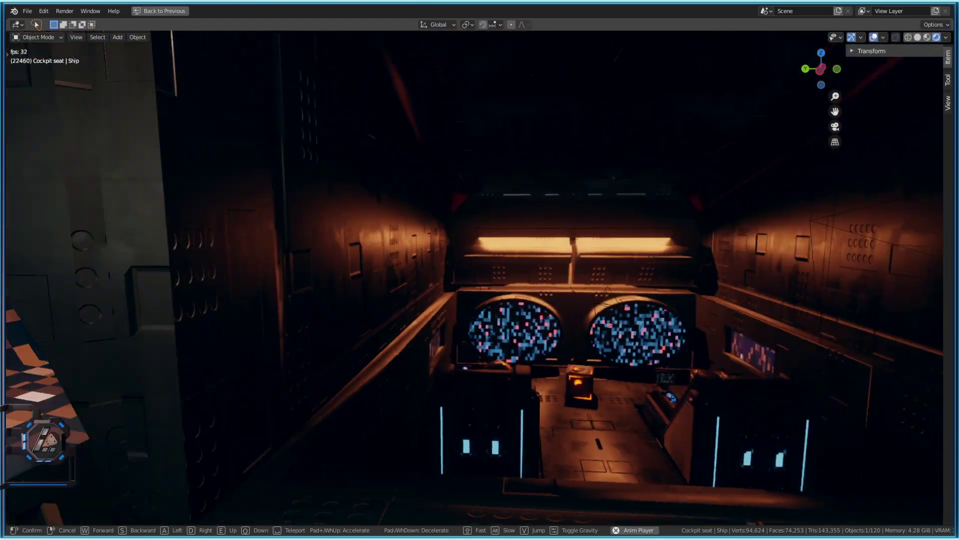
pyautogui.press('w')
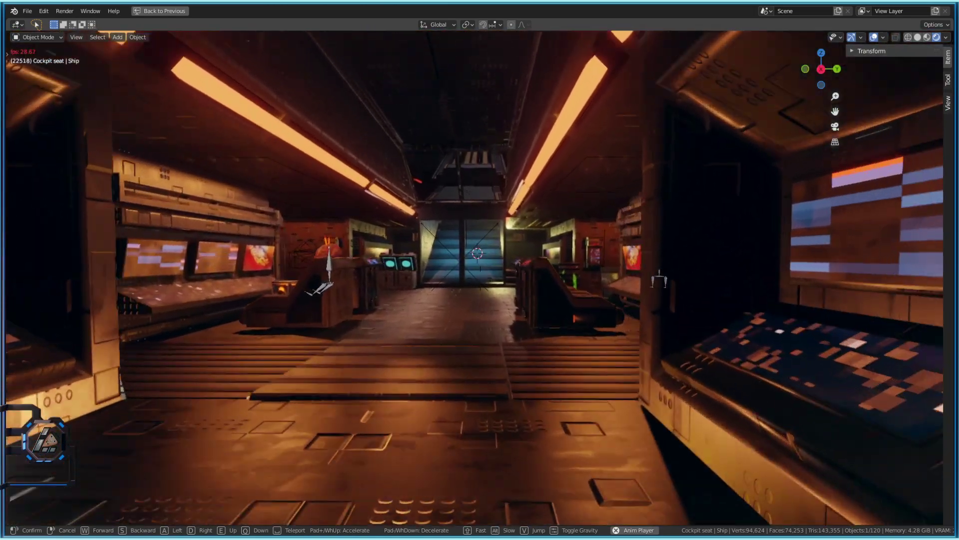
pyautogui.press('w')
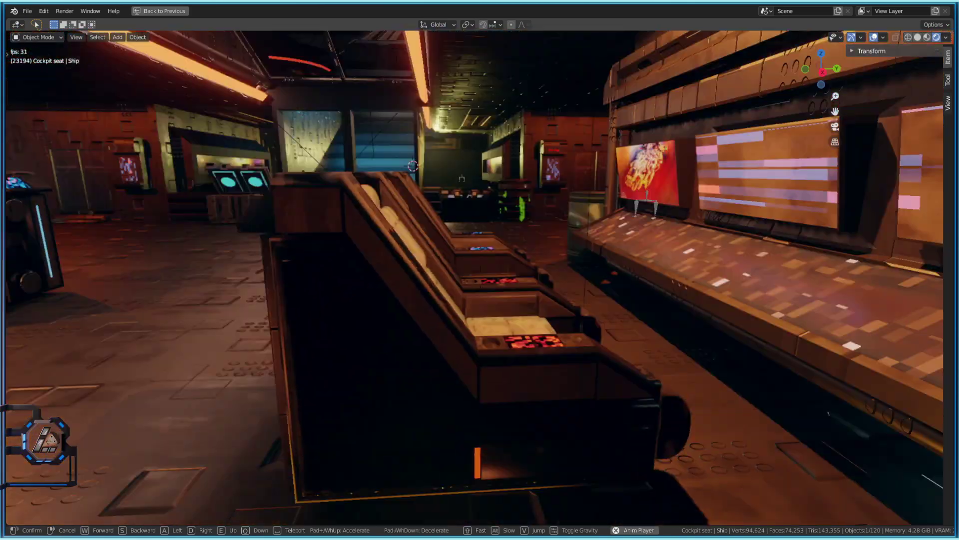
# - Enter Edit Mode on the nearest cockpit seat and select its large sloped side panel face to examine its outline
pyautogui.click(489, 385)
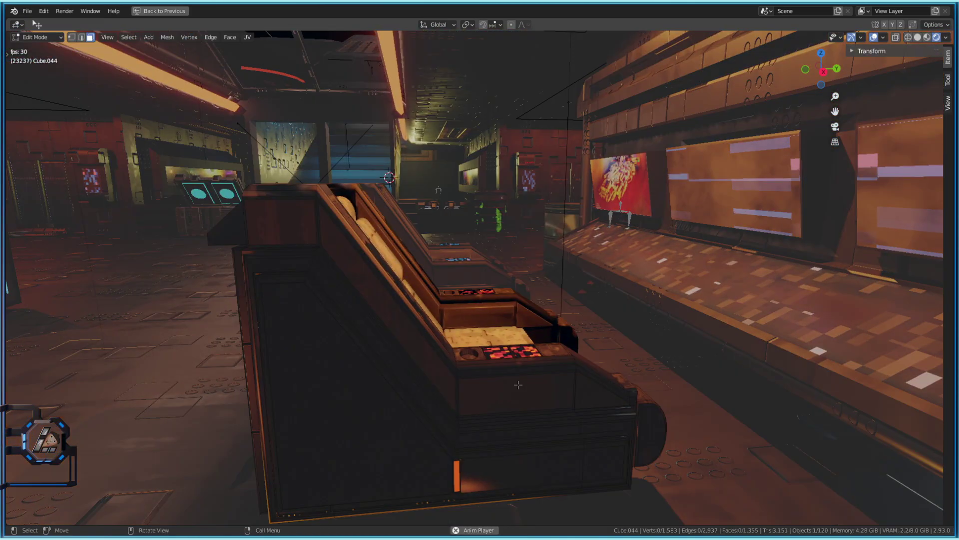
pyautogui.click(363, 395)
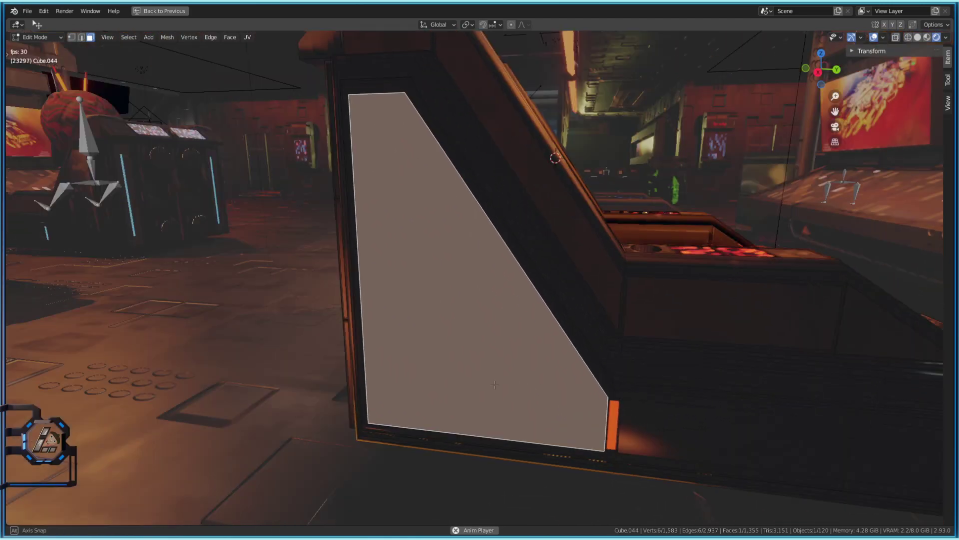
pyautogui.scroll(-2, 469, 375)
pyautogui.press('Tab')
pyautogui.press('Tab')
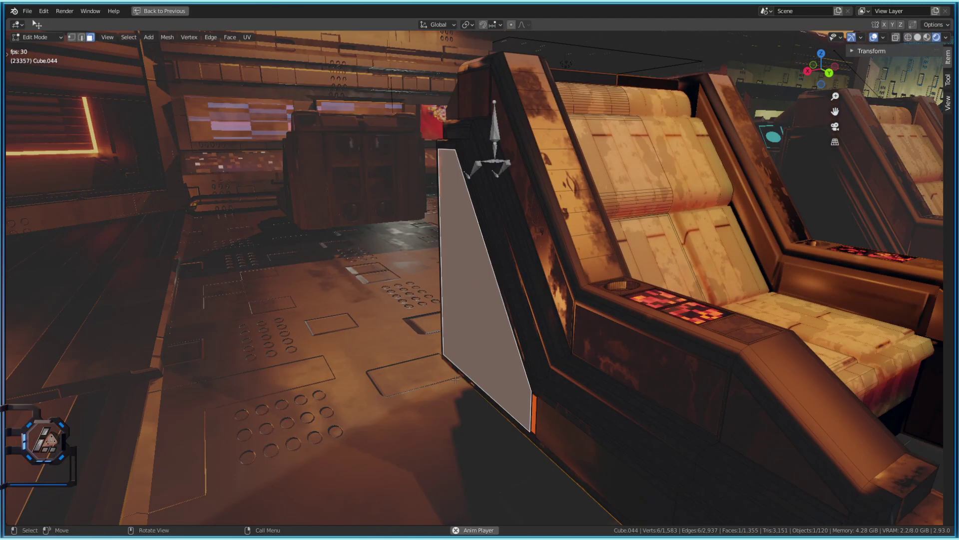
pyautogui.moveTo(564, 340); pyautogui.dragTo(687, 354, button='middle')
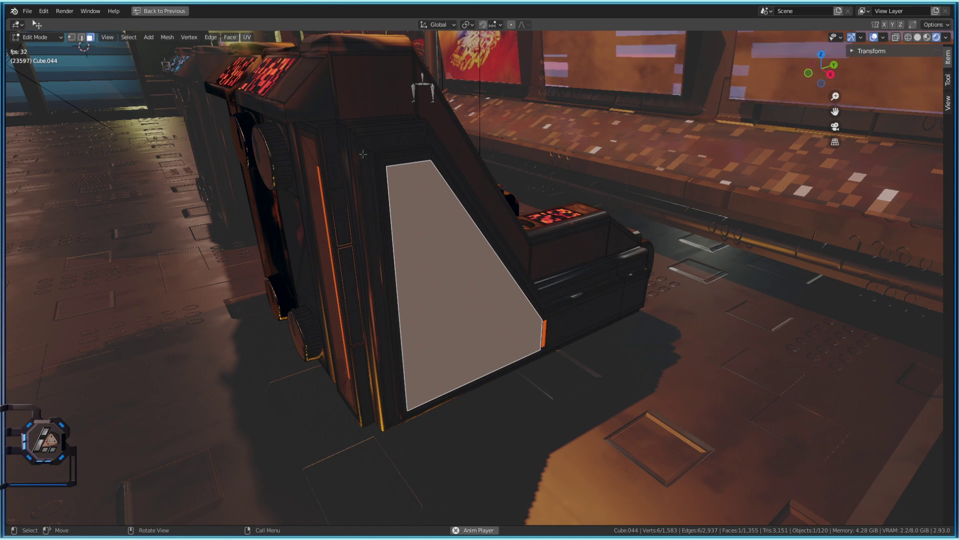
pyautogui.moveTo(363, 154); pyautogui.dragTo(381, 158, button='middle')
# - Add the two smaller lower faces along the seat's side to the selection, inspect the seat's geometry and return to Object Mode
pyautogui.keyDown('shift'); pyautogui.click(560, 301); pyautogui.keyUp('shift')
pyautogui.keyDown('shift'); pyautogui.click(598, 276); pyautogui.keyUp('shift')
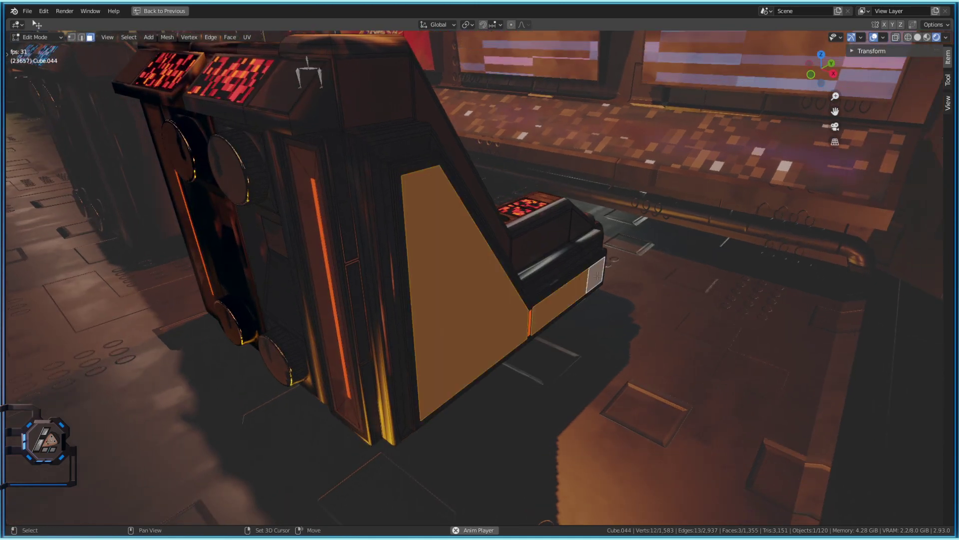
pyautogui.moveTo(598, 275); pyautogui.dragTo(567, 220, button='middle')
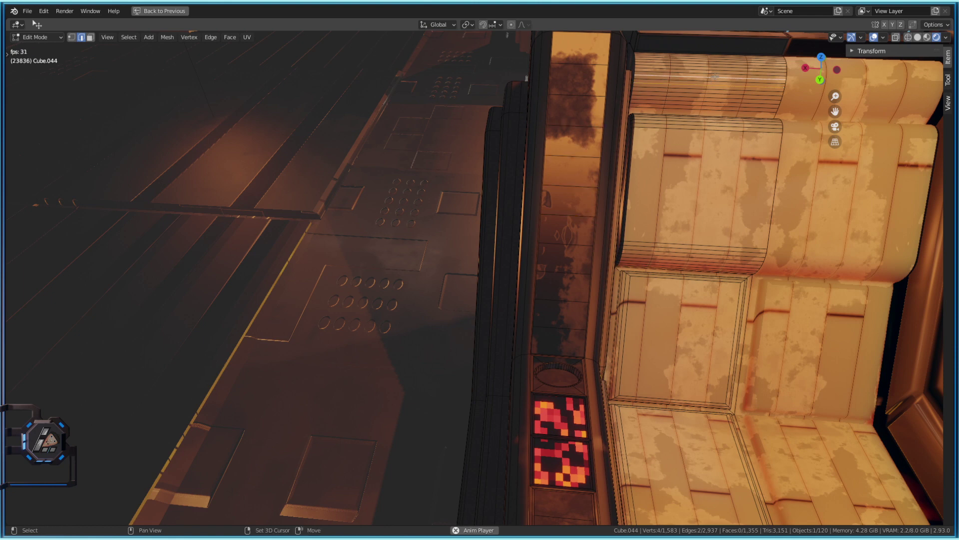
pyautogui.press('Tab')
# - Walk back from the seat cushions and across the cabin to the open floor facing the blue staircase
pyautogui.hotkey('shift', '`')
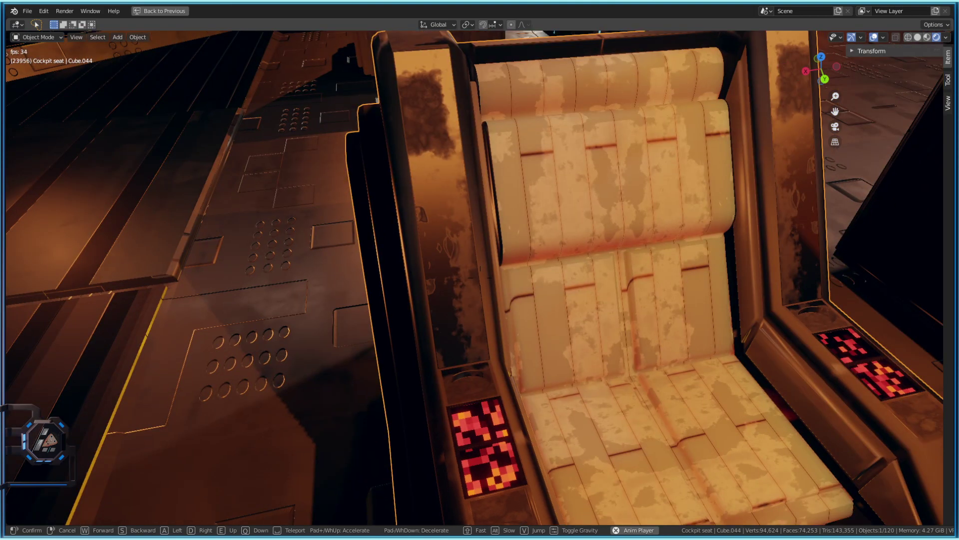
pyautogui.press('s')
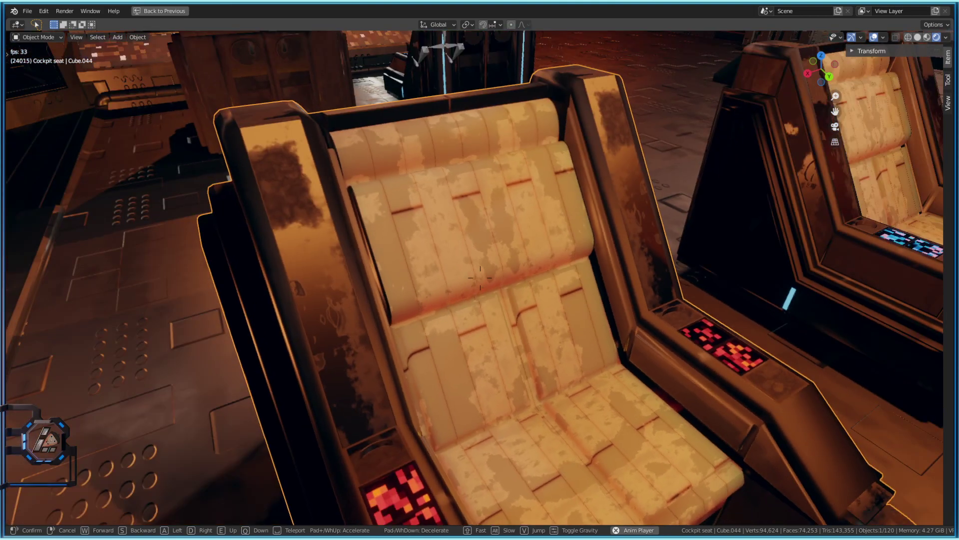
pyautogui.press('w')
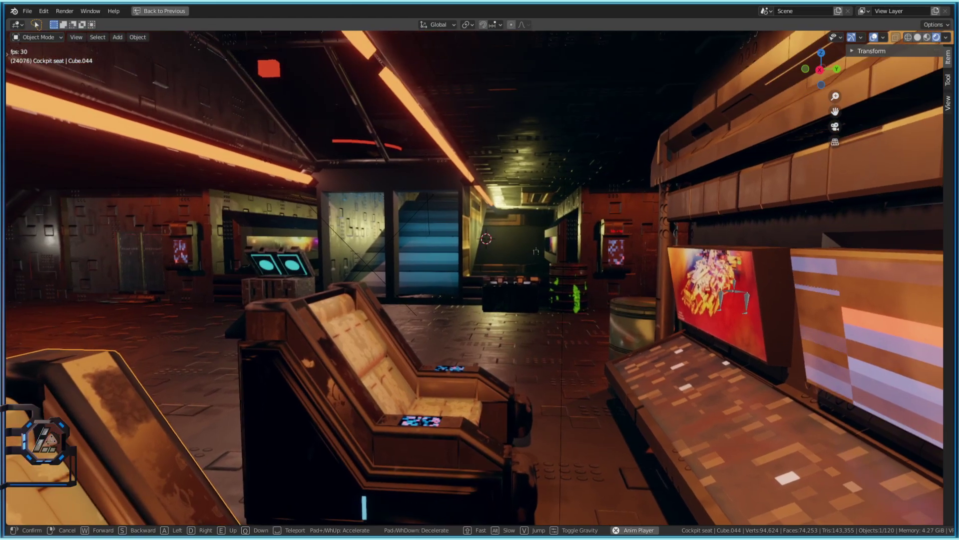
pyautogui.press('w')
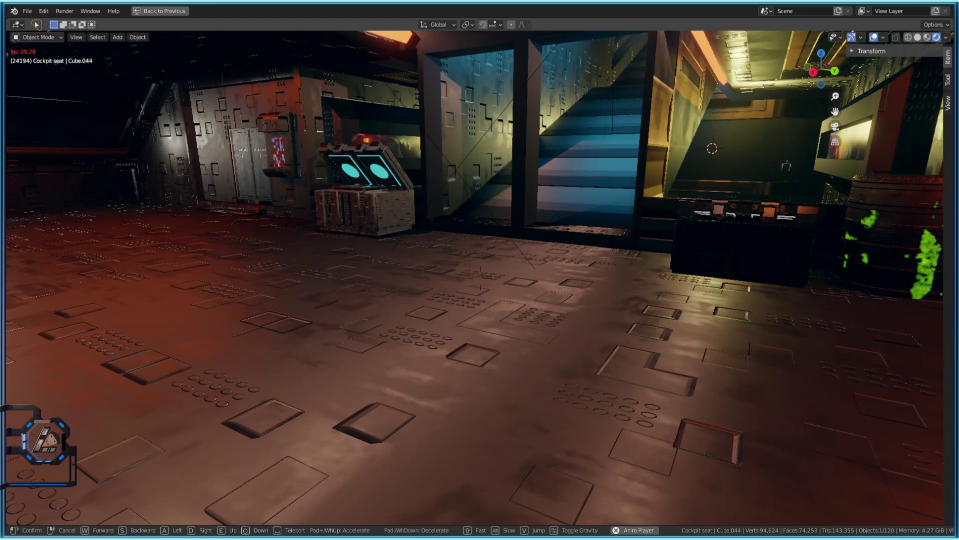
# - Walk up to the wall screen with the spaceship picture and move in on its credit text
pyautogui.press('w')
pyautogui.press('w')
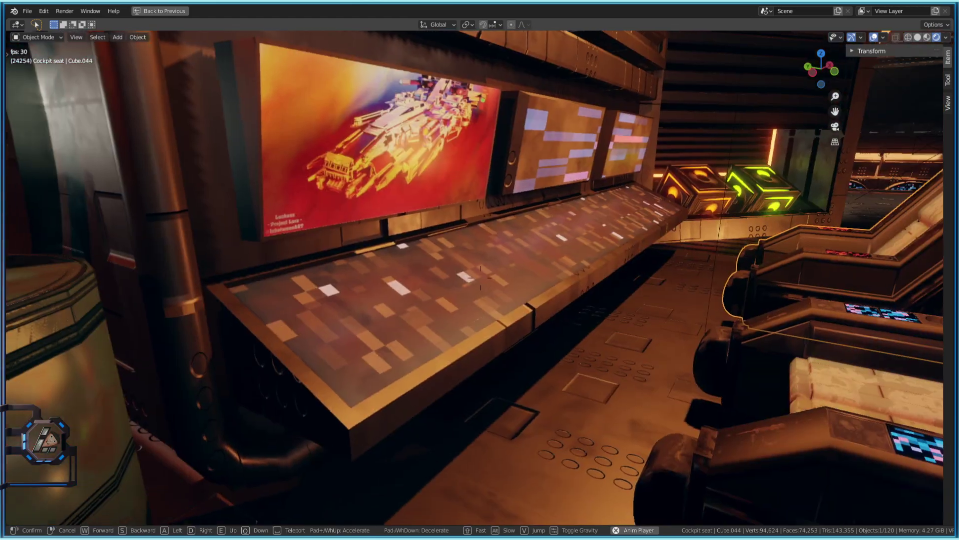
pyautogui.press('w')
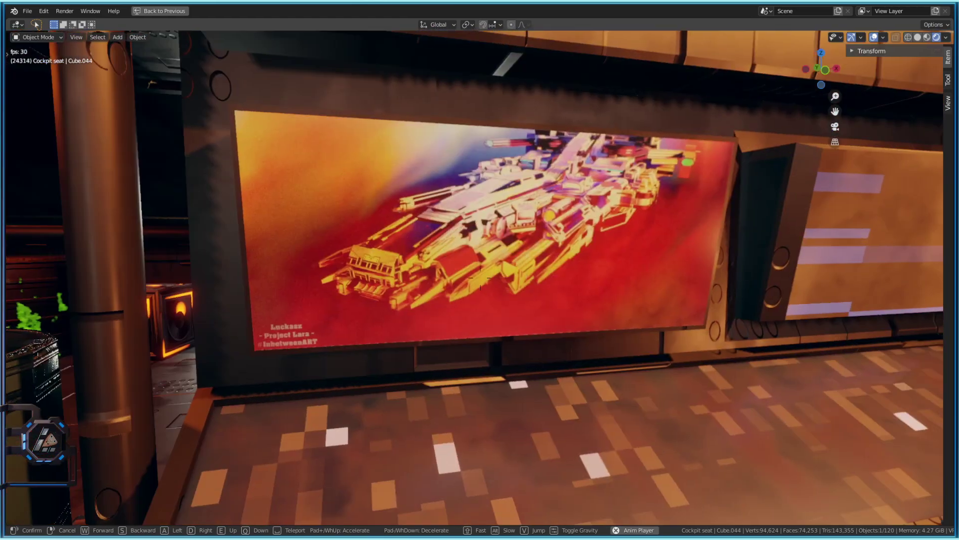
pyautogui.press('w')
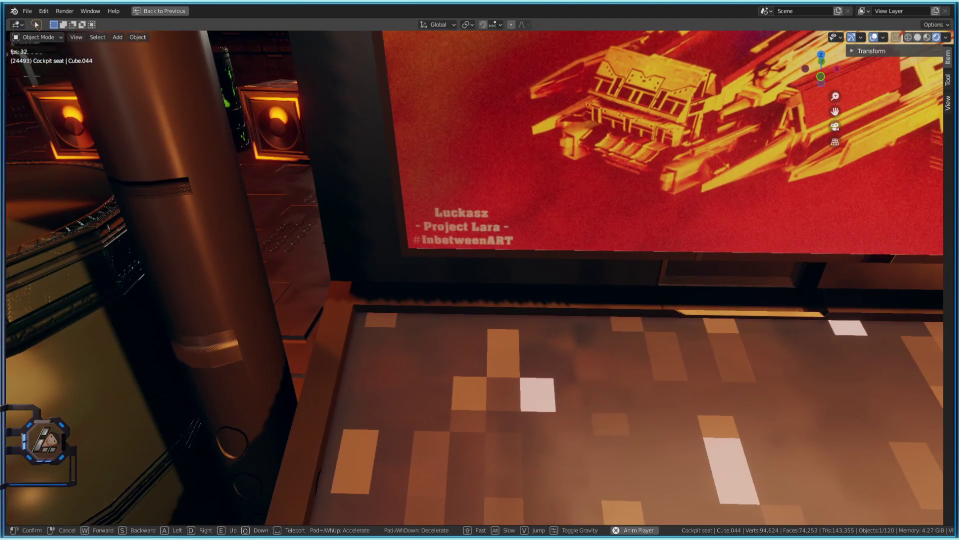
# - Back away from the spaceship picture along the console and past the seats to survey the whole cabin
pyautogui.press('s')
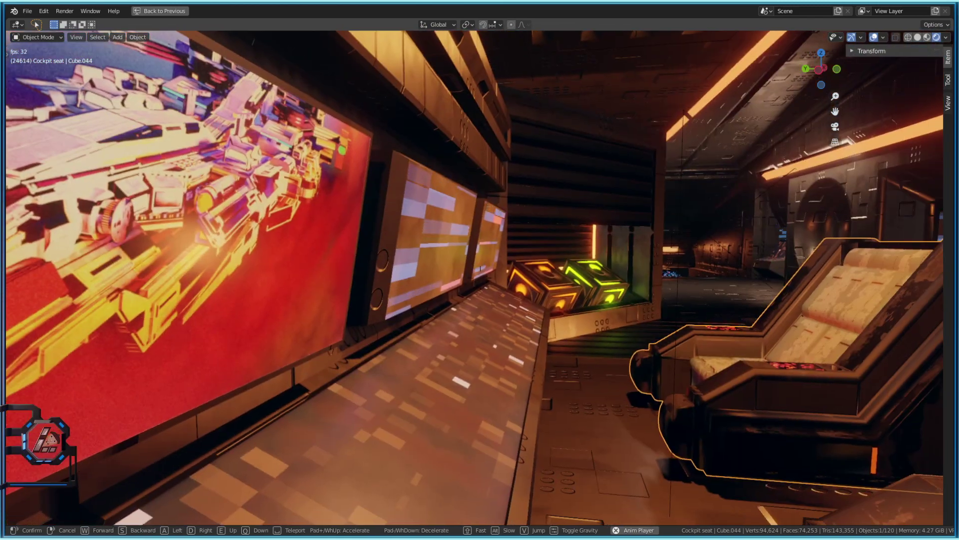
pyautogui.press('s')
pyautogui.press('s')
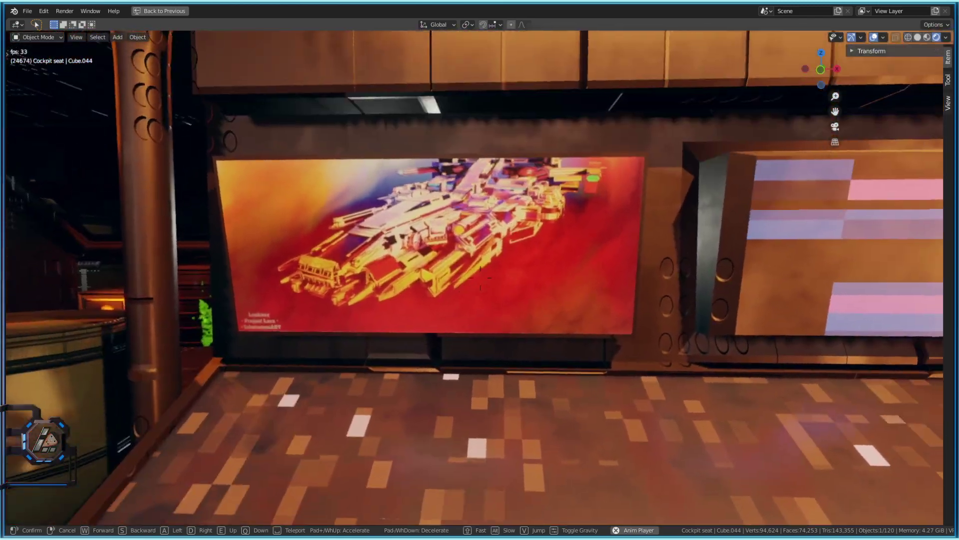
pyautogui.press('a')
pyautogui.press('s')
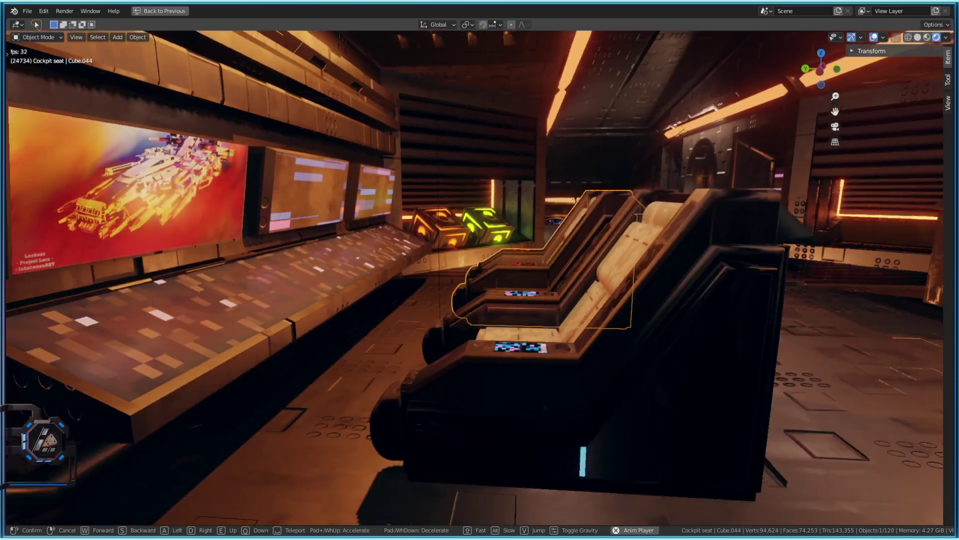
pyautogui.press('a')
pyautogui.press('w')
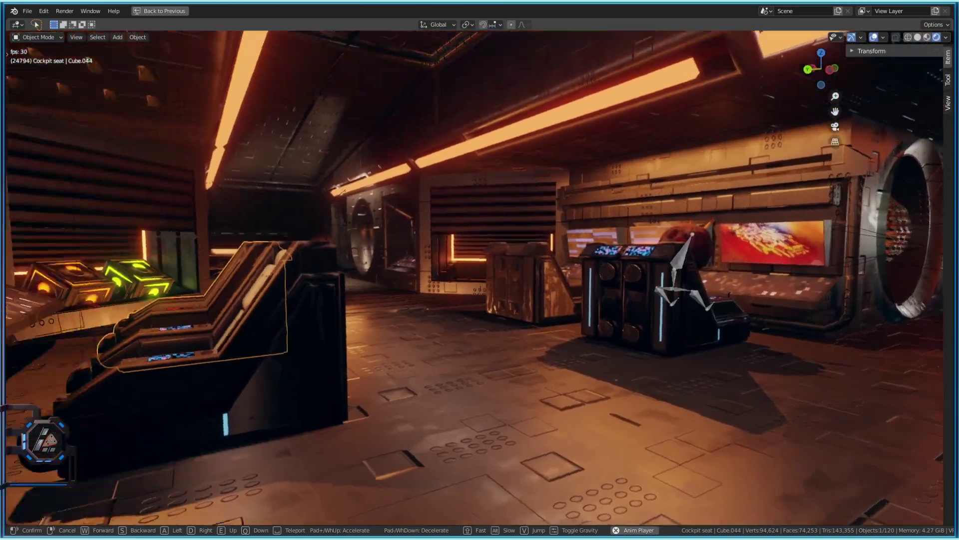
# - Walk around the cockpit seats and up to the console wall to view the spaceship picture and its neighbouring screens
pyautogui.press('a')
pyautogui.press('w')
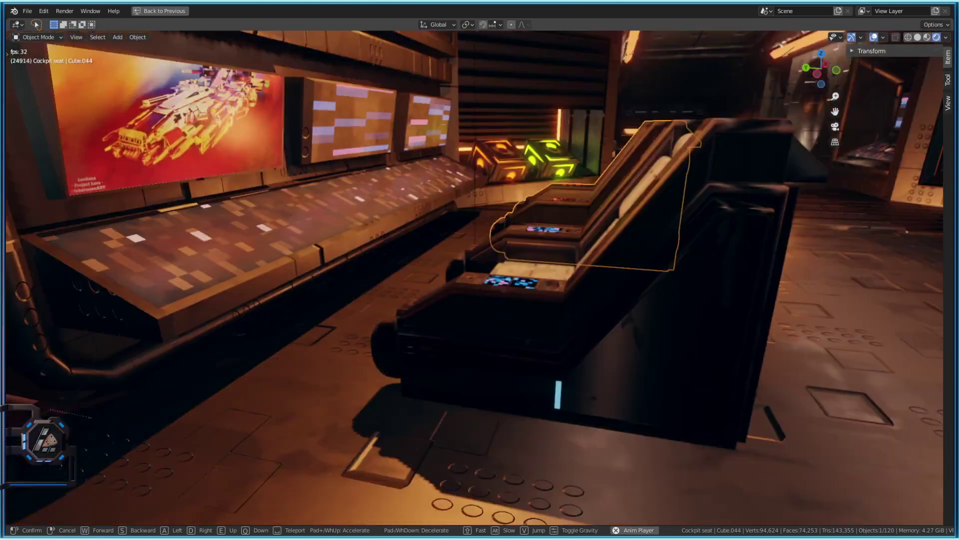
pyautogui.press('w')
pyautogui.press('w')
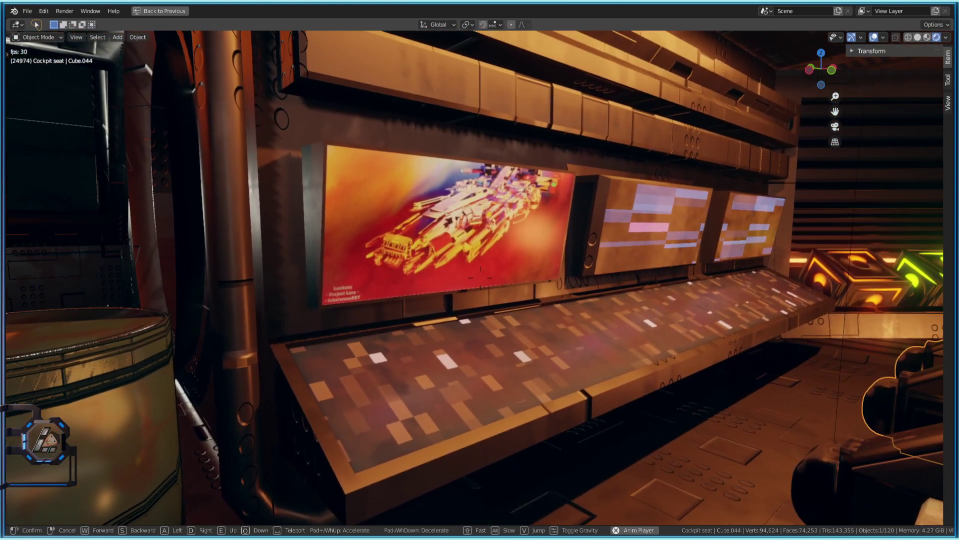
pyautogui.click(481, 274)
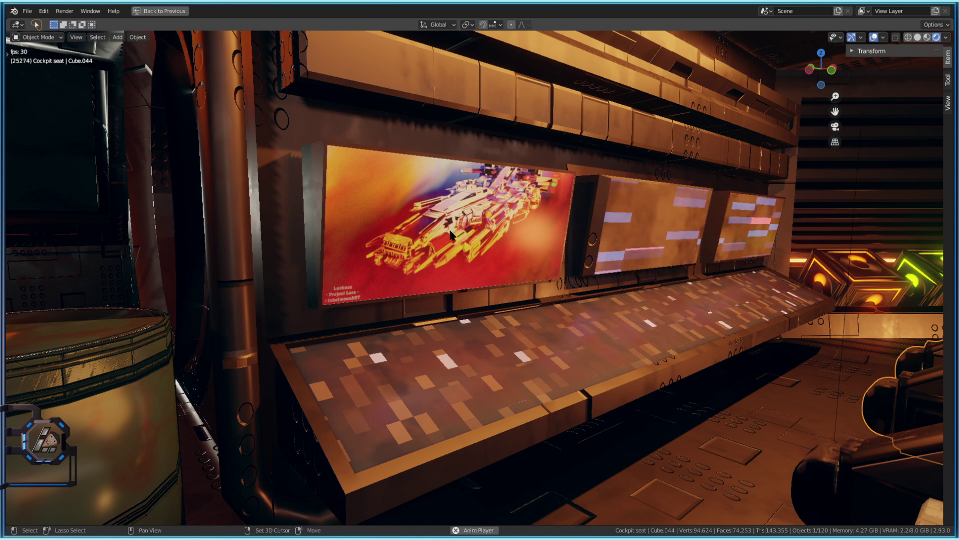
# - Back away from the console until the barrel and round opening are in view, and move in beside the barrel
pyautogui.hotkey('shift', '`')
pyautogui.press('s')
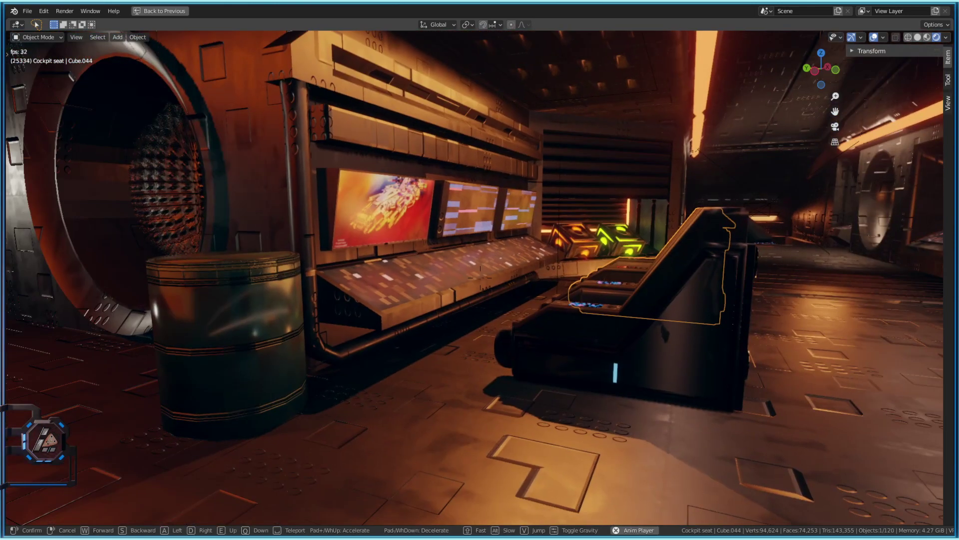
pyautogui.press('s')
pyautogui.press('w')
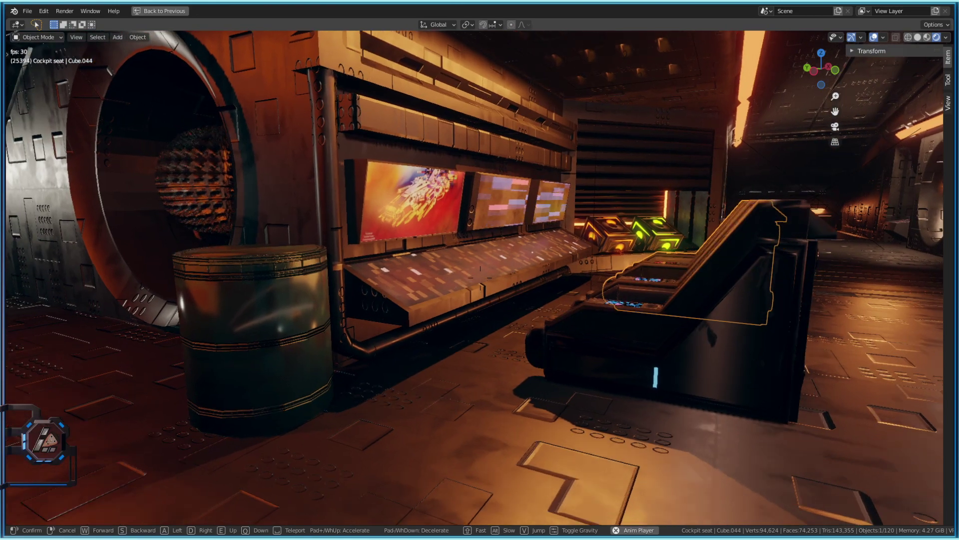
pyautogui.click(253, 115)
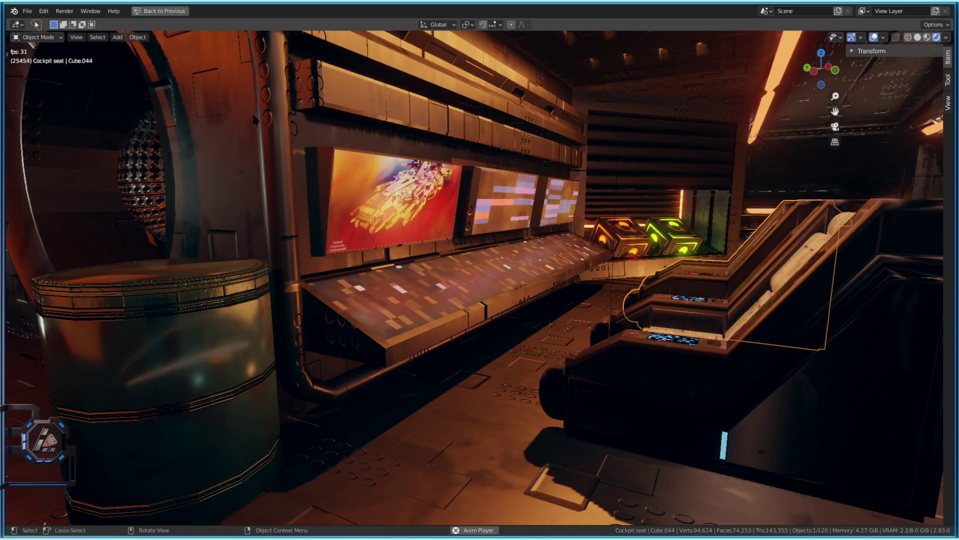
# - Walk past the barrel into the dark bay, approach the red security robot and stop the animation playback
pyautogui.hotkey('shift', '`')
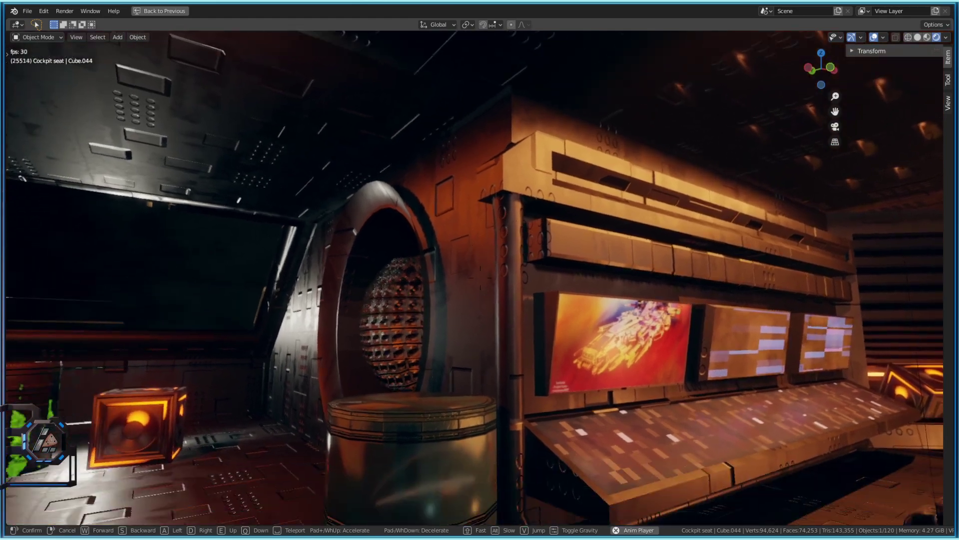
pyautogui.press('w')
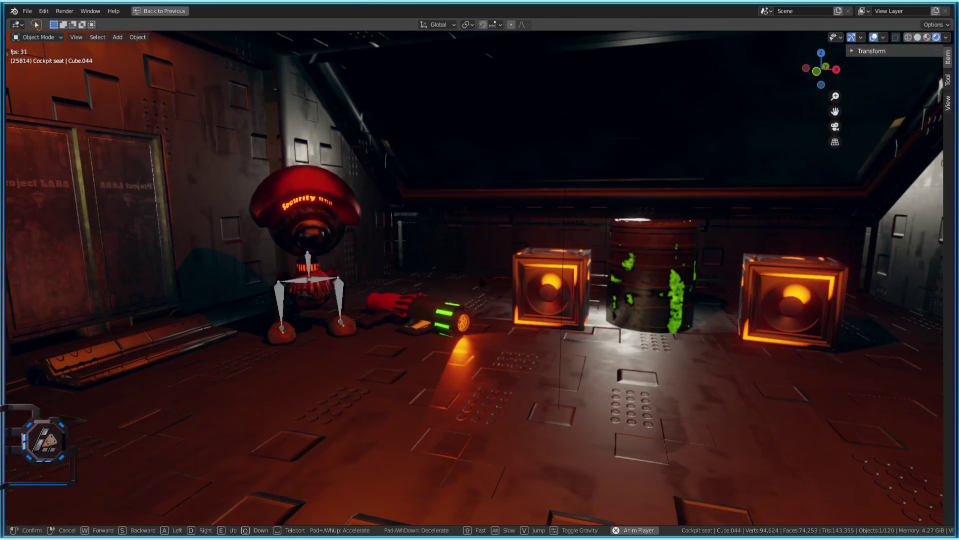
pyautogui.click(482, 283)
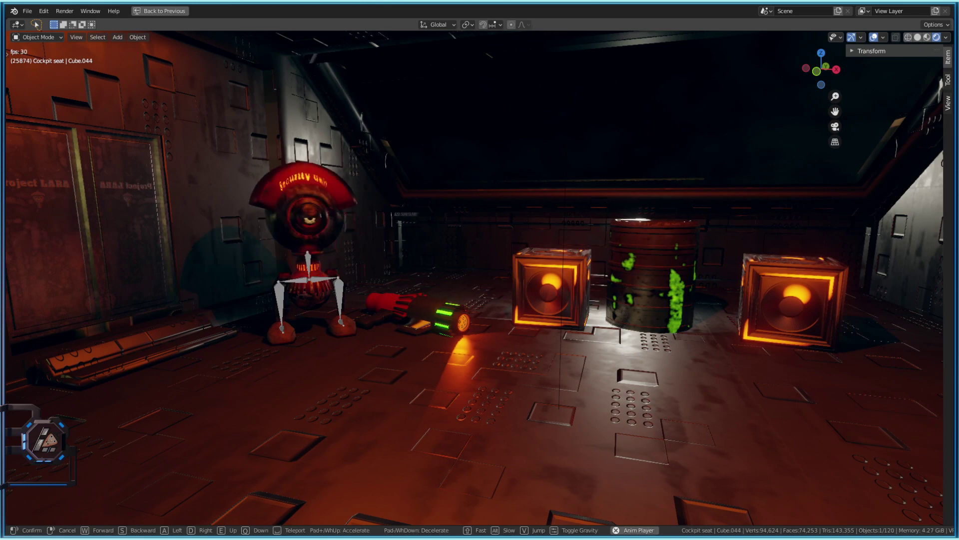
pyautogui.hotkey('shift', '`')
pyautogui.press('w')
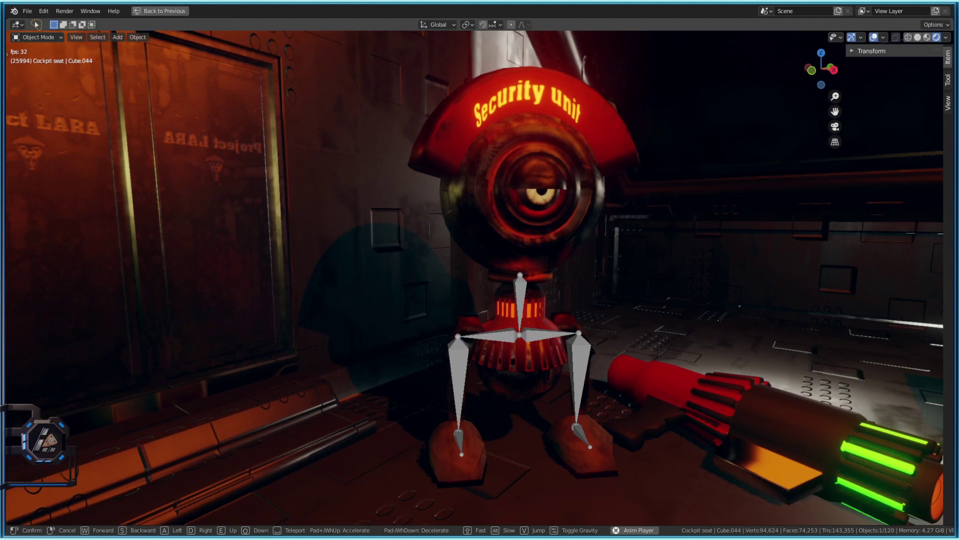
pyautogui.press('Return')
pyautogui.press('space')
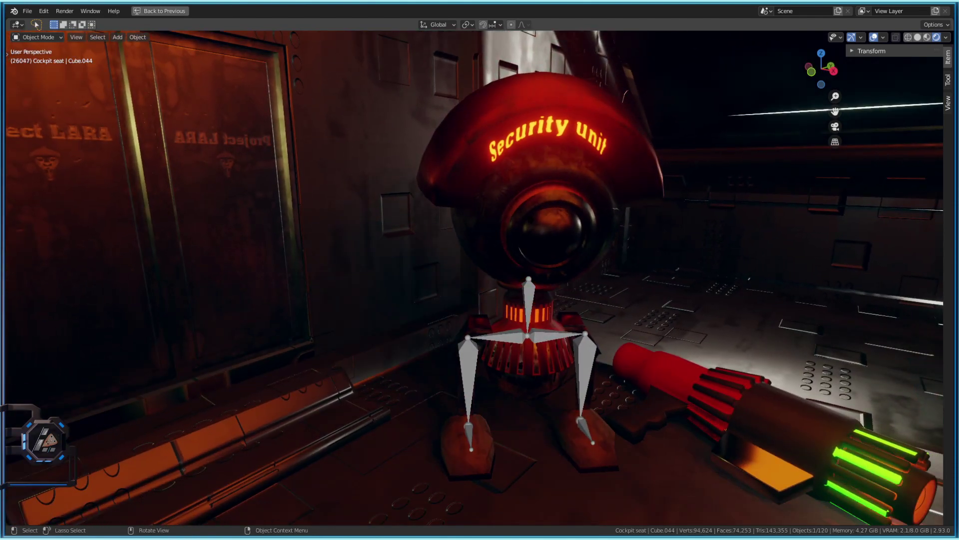
# - Select the security robot and open its mesh in Edit Mode to examine the topology of its head
pyautogui.press('Tab')
pyautogui.press('Tab')
pyautogui.click(516, 208)
pyautogui.press('Tab')
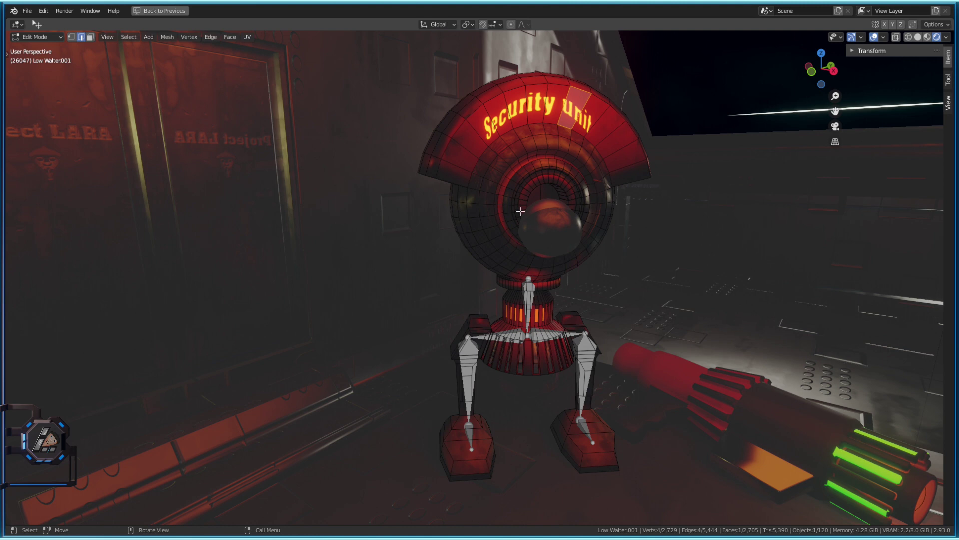
pyautogui.press('Tab')
pyautogui.press('Tab')
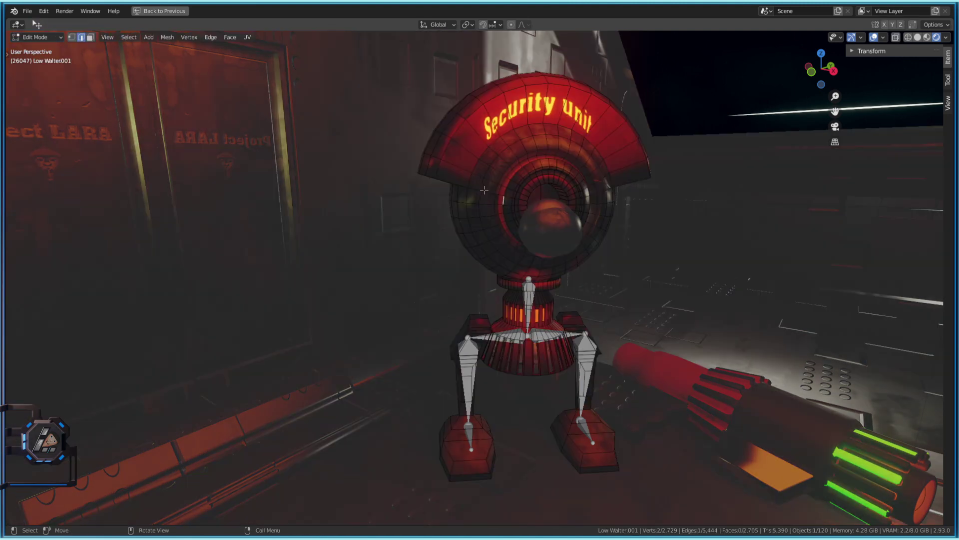
# - Select a vertex on the robot's head, frame and orbit around it, and return to Object Mode
pyautogui.click(495, 190)
pyautogui.press('KP_Decimal')
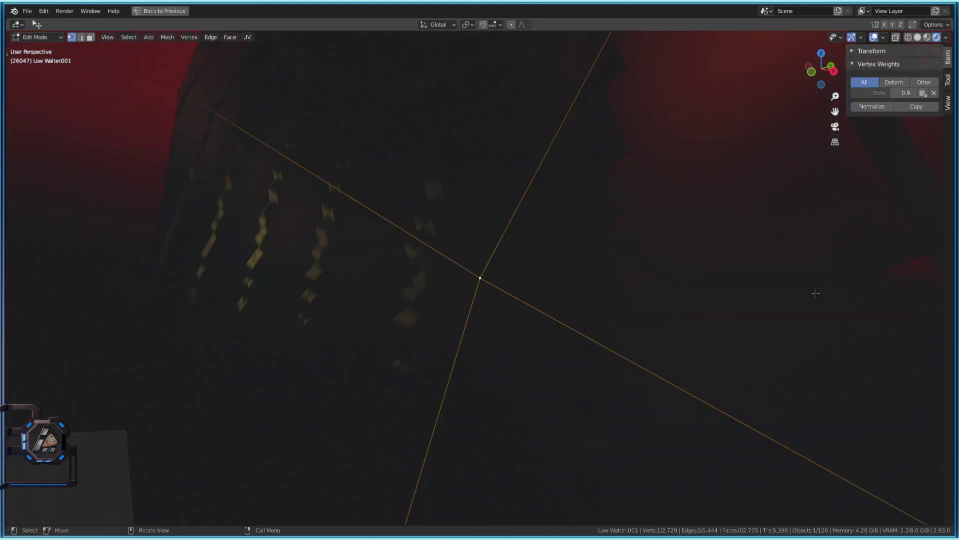
pyautogui.moveTo(726, 340); pyautogui.dragTo(527, 315, button='middle')
pyautogui.moveTo(389, 382); pyautogui.dragTo(575, 380, button='middle')
pyautogui.press('Tab')
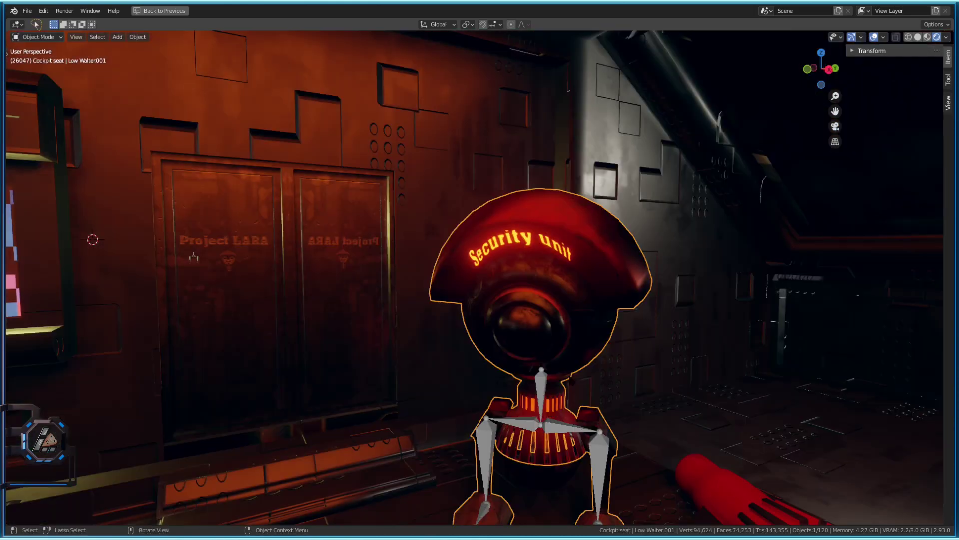
# - View the robot from the front, and back away to survey the blaster, glowing crates and green-stained barrel
pyautogui.moveTo(539, 303); pyautogui.dragTo(517, 244, button='middle')
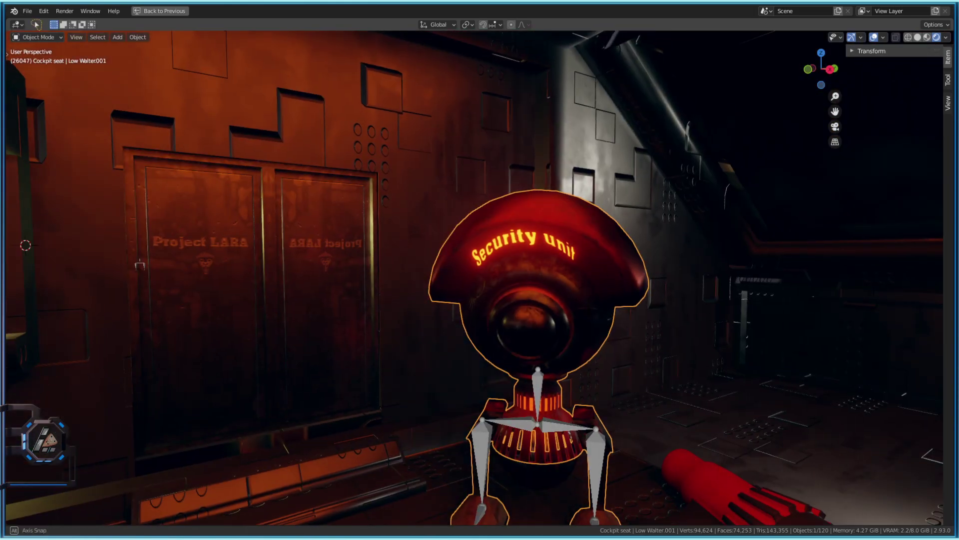
pyautogui.moveTo(517, 280); pyautogui.dragTo(528, 281, button='middle')
pyautogui.keyDown('shift'); pyautogui.moveTo(527, 320); pyautogui.dragTo(530, 239, button='middle'); pyautogui.keyUp('shift')
pyautogui.hotkey('shift', '`')
pyautogui.press('s')
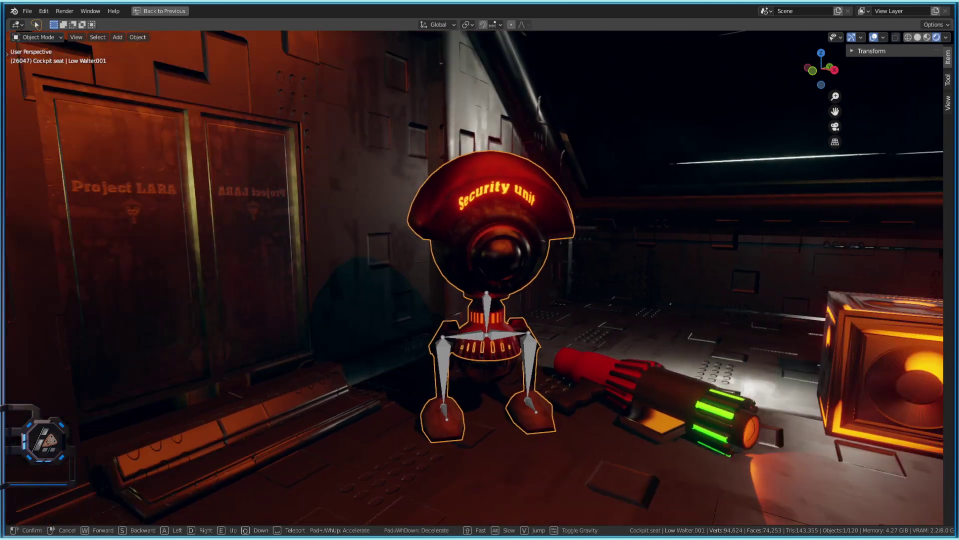
pyautogui.press('s')
pyautogui.press('w')
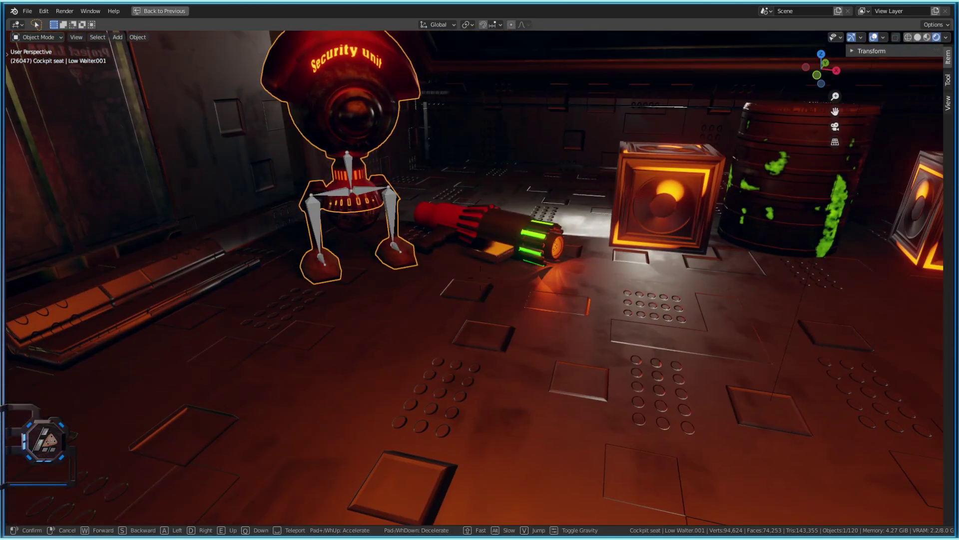
pyautogui.press('s')
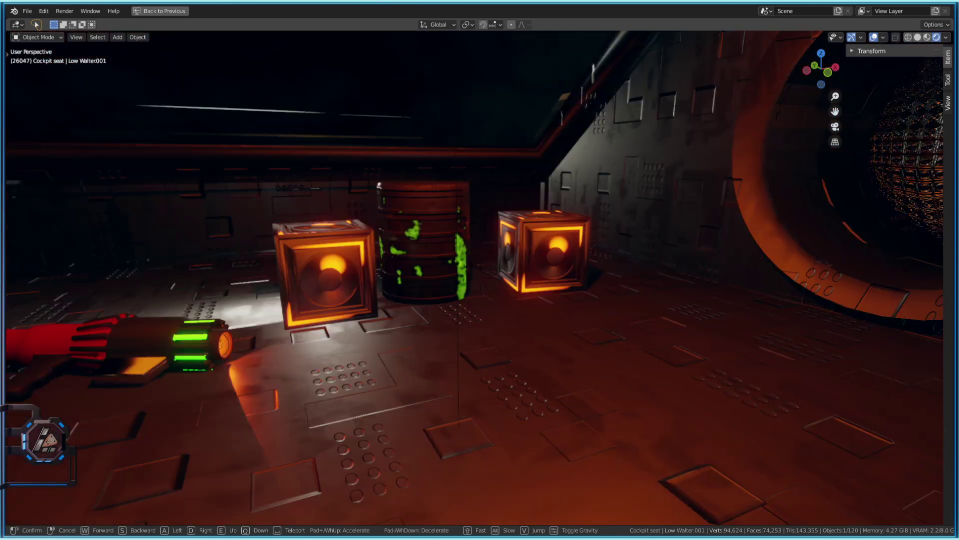
pyautogui.press('s')
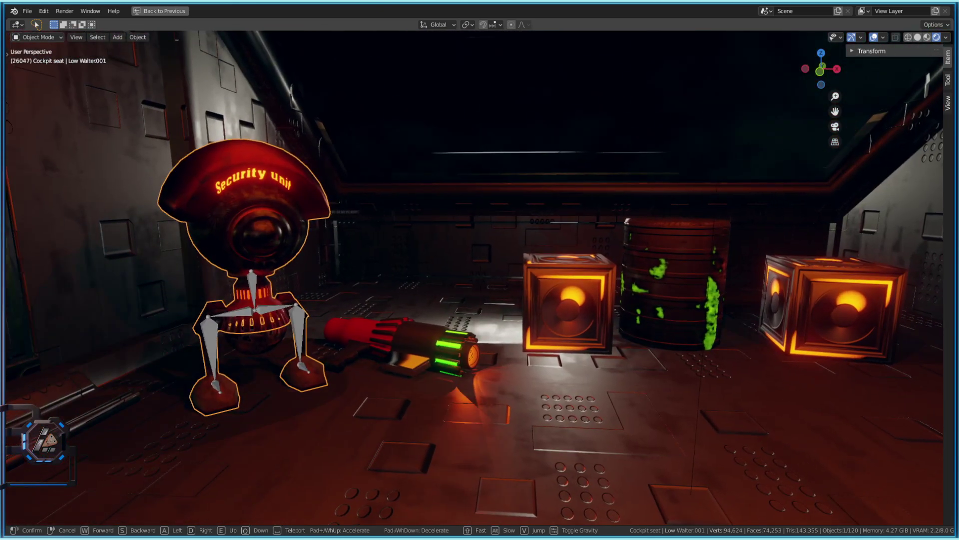
# - Walk back up to the security robot and check its mesh once more in Edit Mode
pyautogui.press('w')
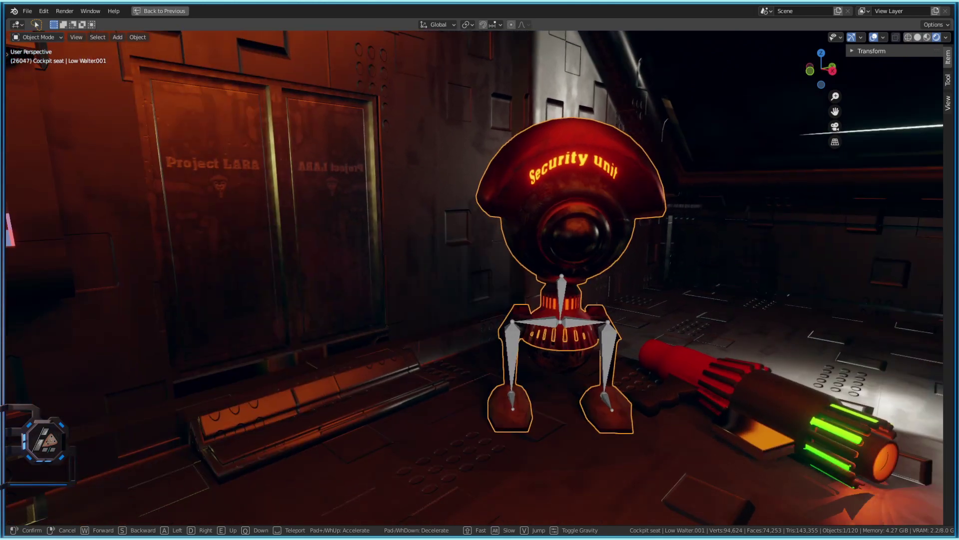
pyautogui.press('w')
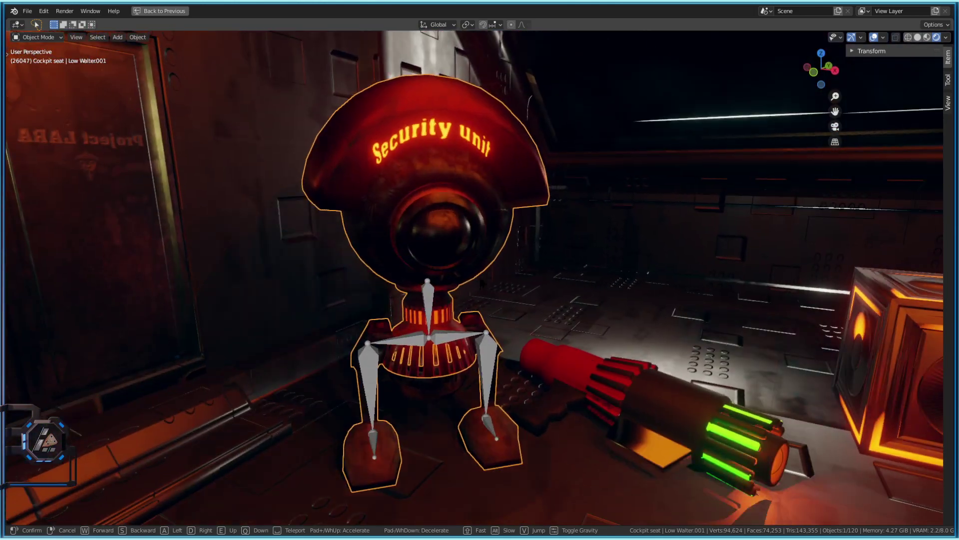
pyautogui.click(482, 284)
pyautogui.press('Tab')
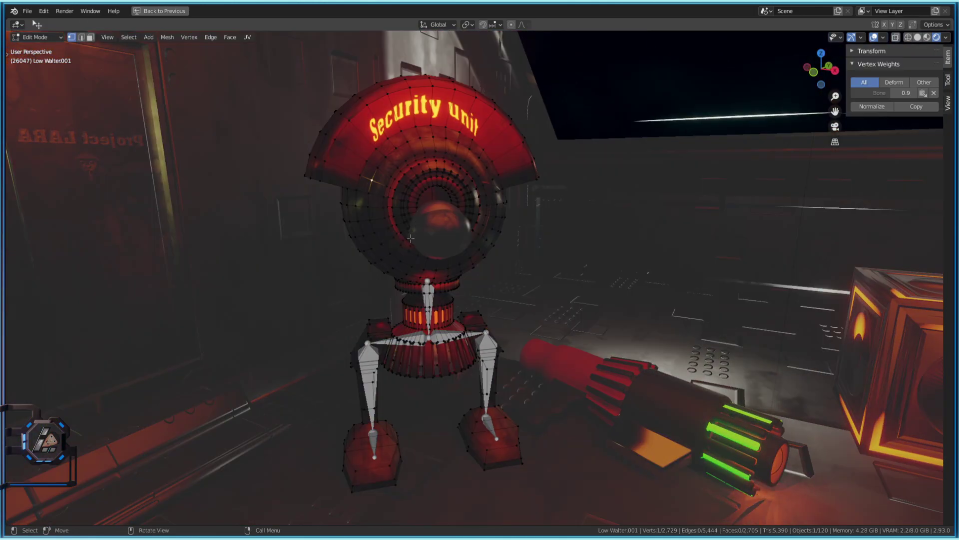
pyautogui.press('Tab')
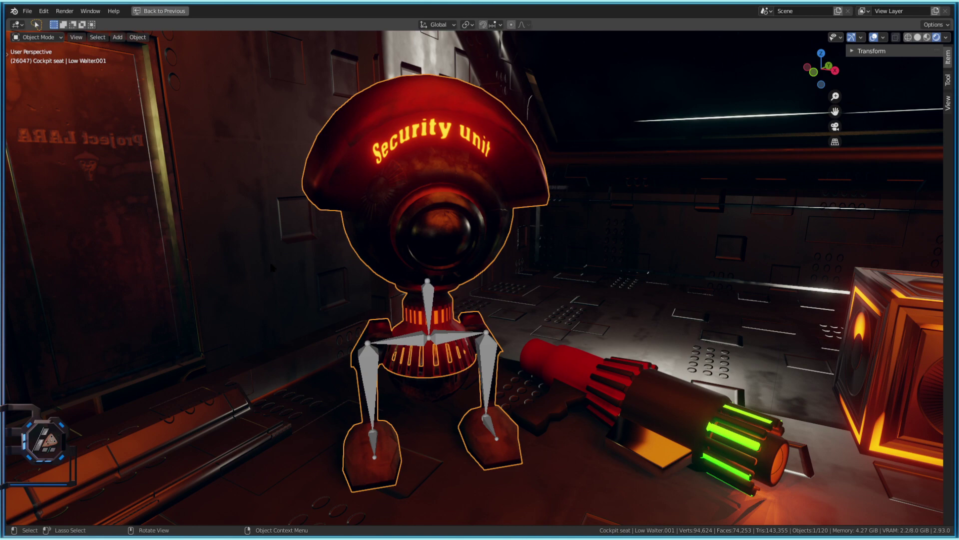
# - Select the blaster on the floor, move around to its glowing muzzle and inspect its mesh in Edit Mode
pyautogui.click(693, 416)
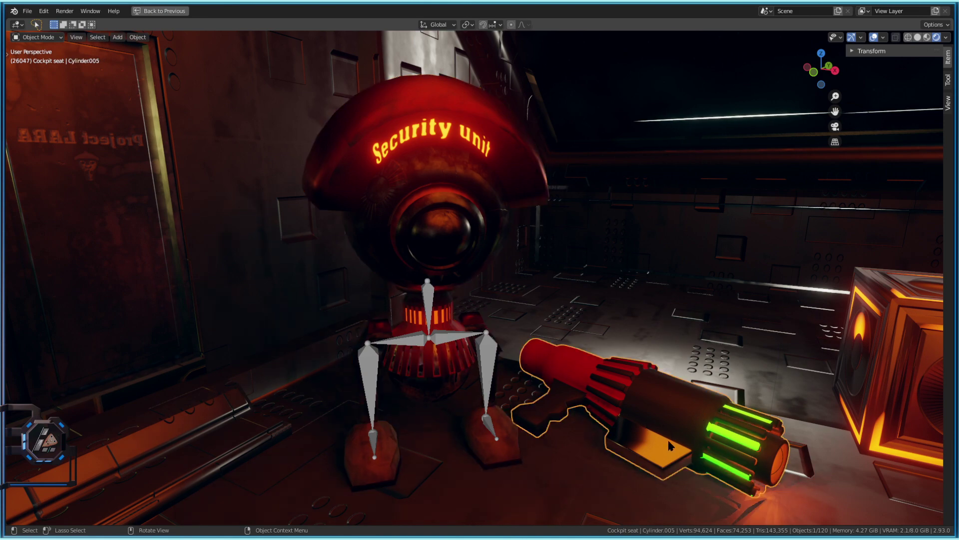
pyautogui.hotkey('shift', '`')
pyautogui.press('s')
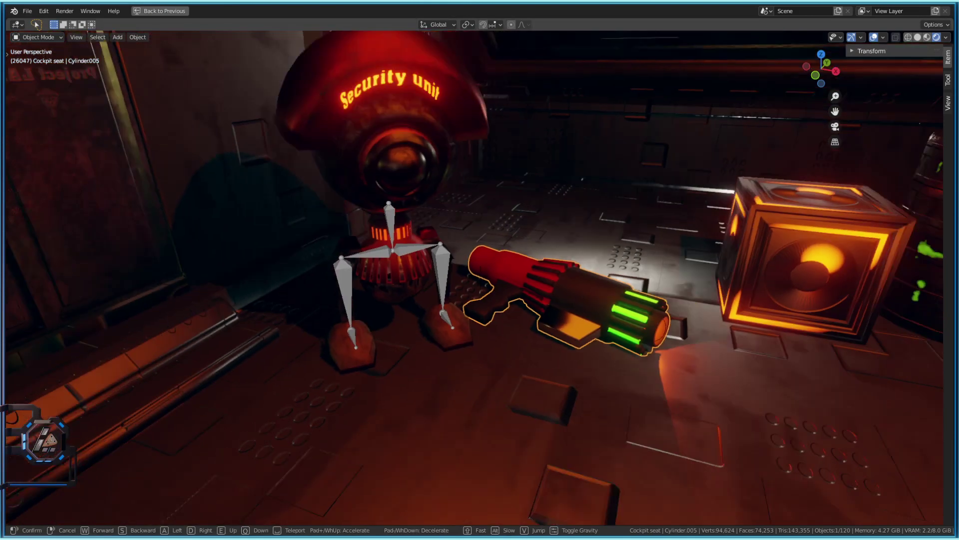
pyautogui.press('w')
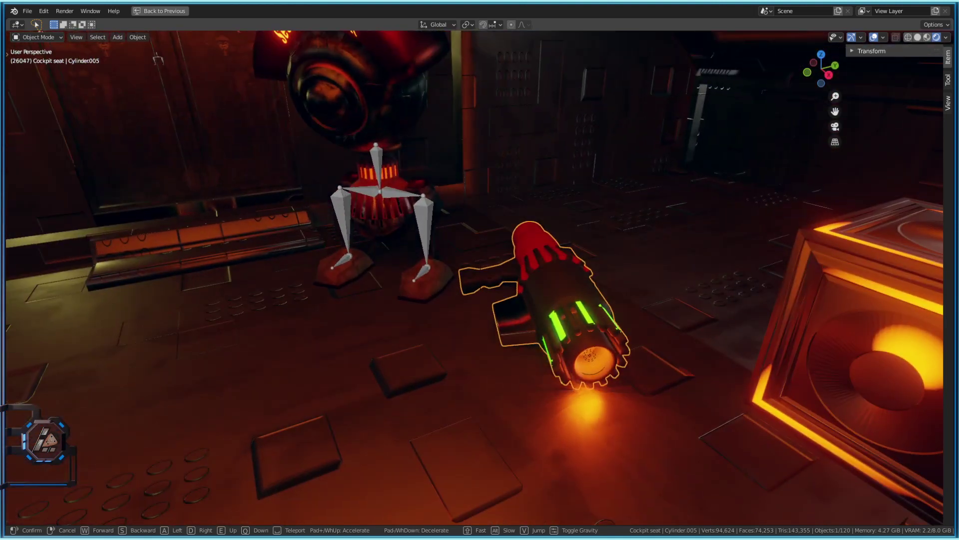
pyautogui.click(485, 275)
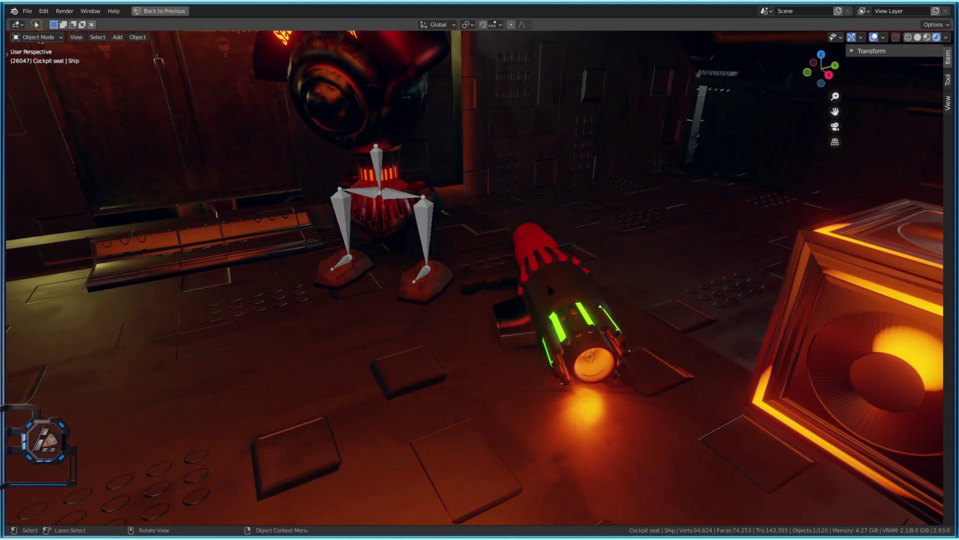
pyautogui.press('Tab')
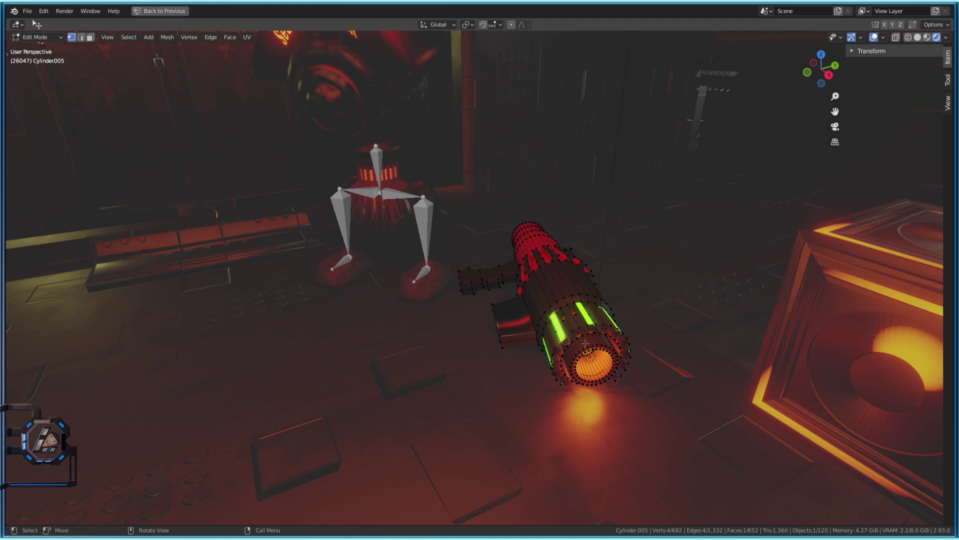
pyautogui.press('Tab')
# - Walk around the robot, blaster and crates, and turn to face the wall with the Security screen
pyautogui.hotkey('shift', '`')
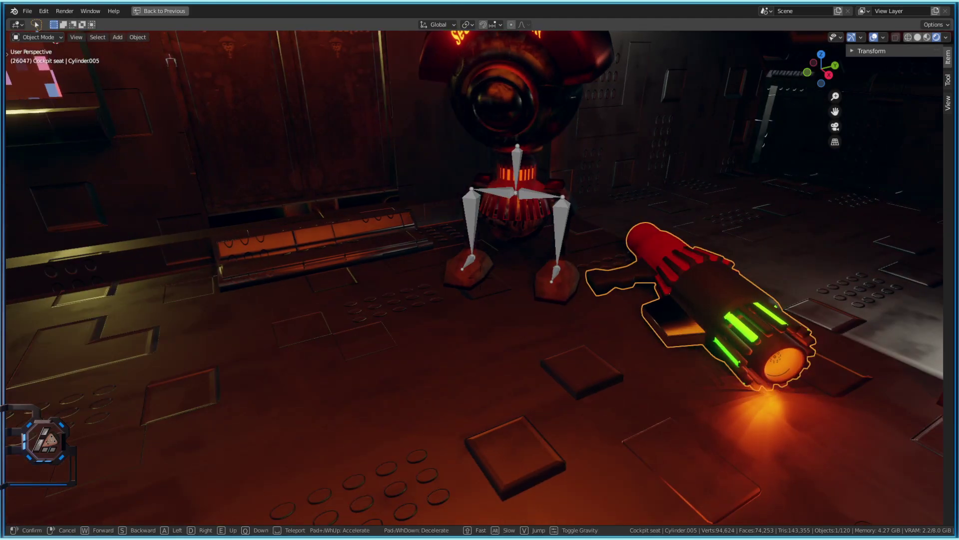
pyautogui.press('w')
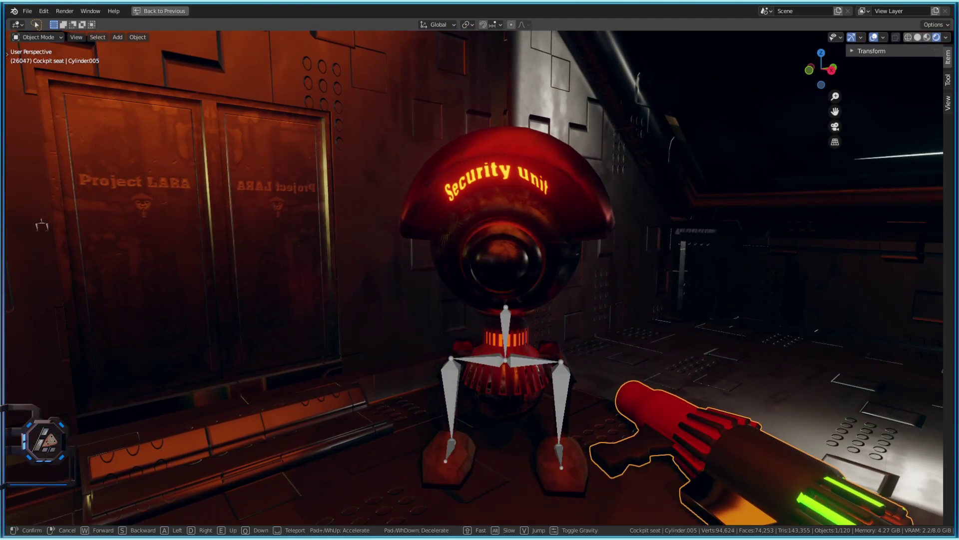
pyautogui.press('w')
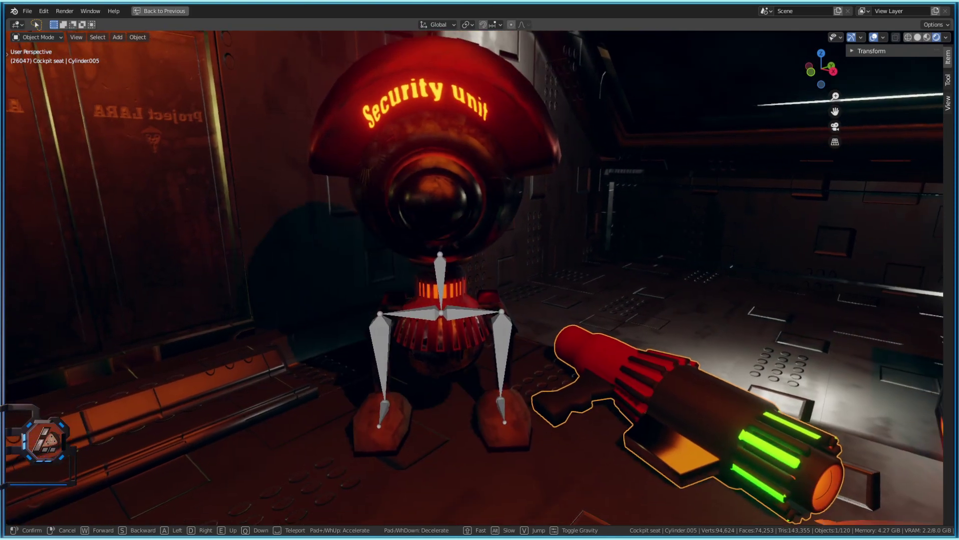
pyautogui.press('s')
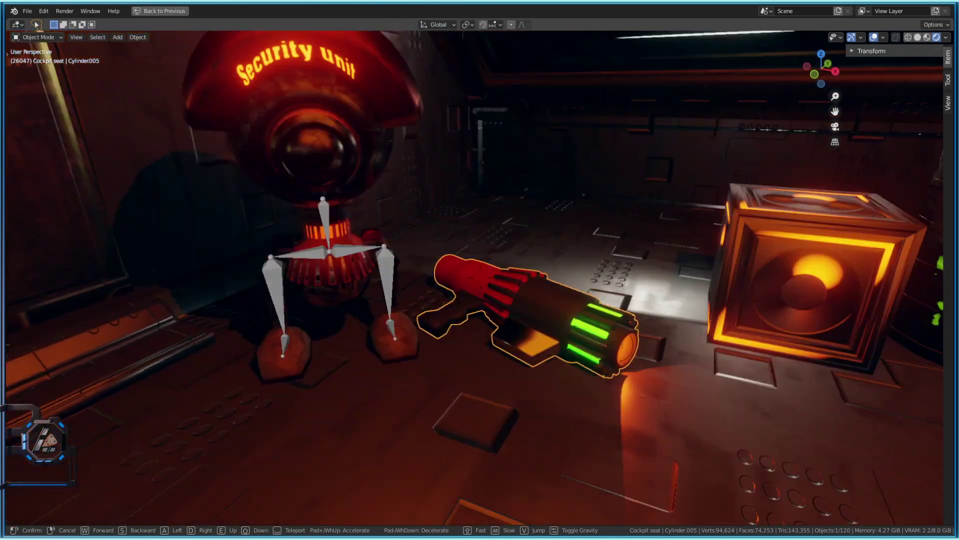
pyautogui.press('w')
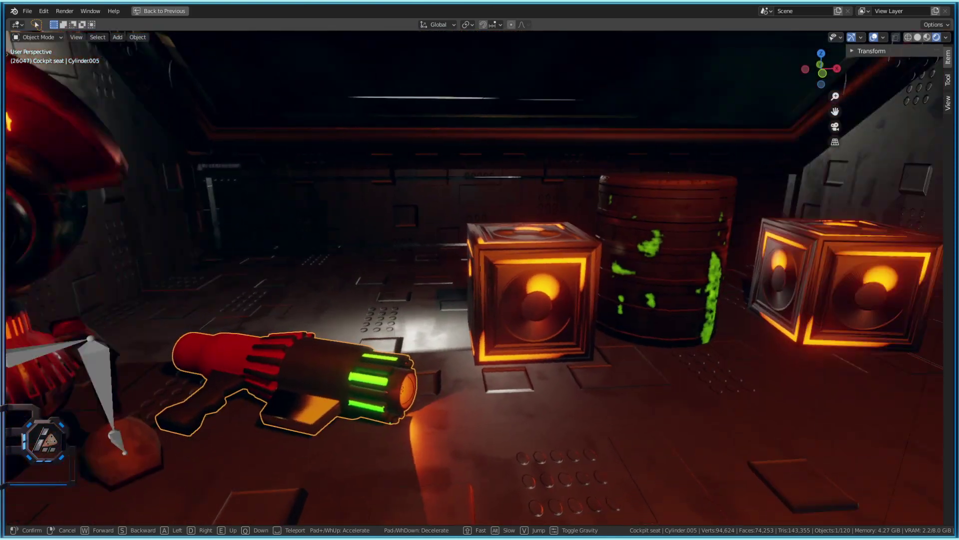
pyautogui.press('w')
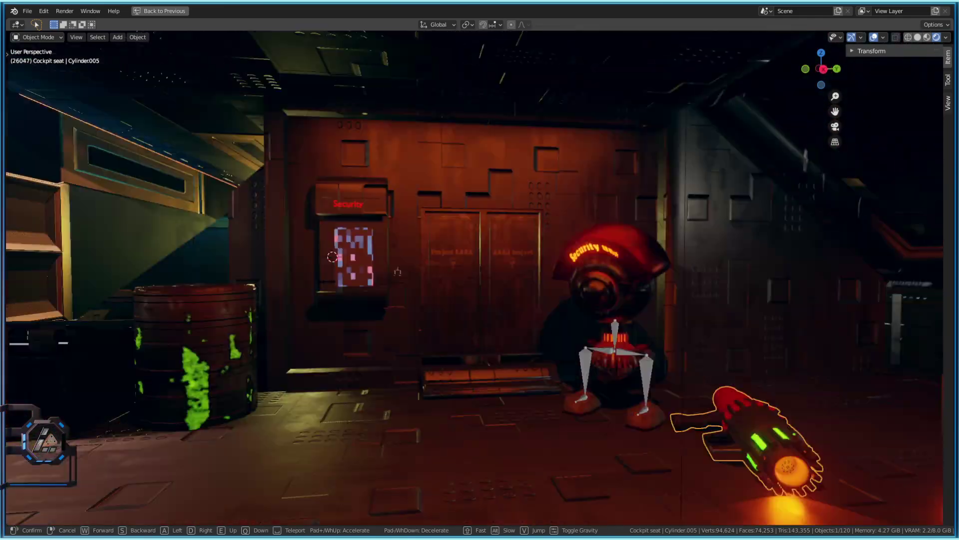
# - Walk through the room past the seats, wall screens and staircase, and look up at the roof window
pyautogui.press('w')
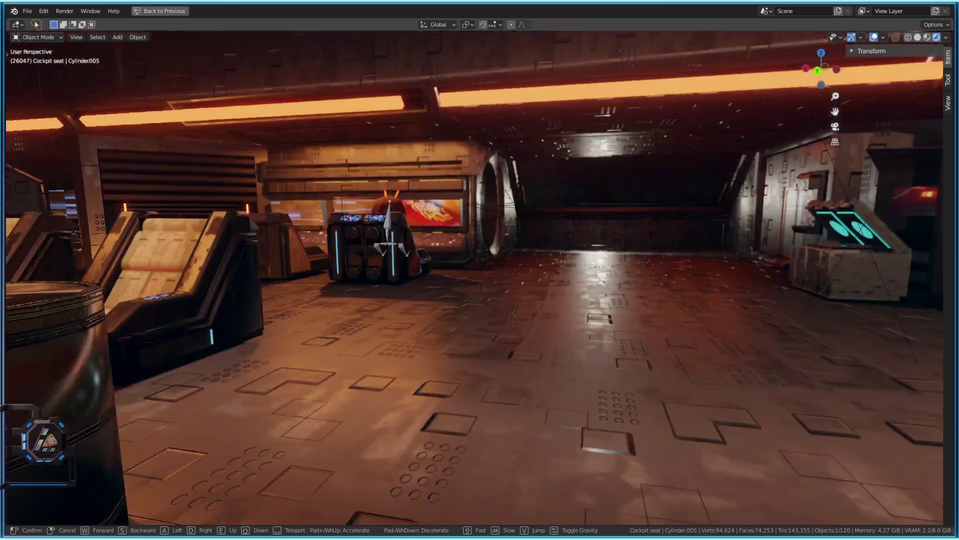
pyautogui.press('d')
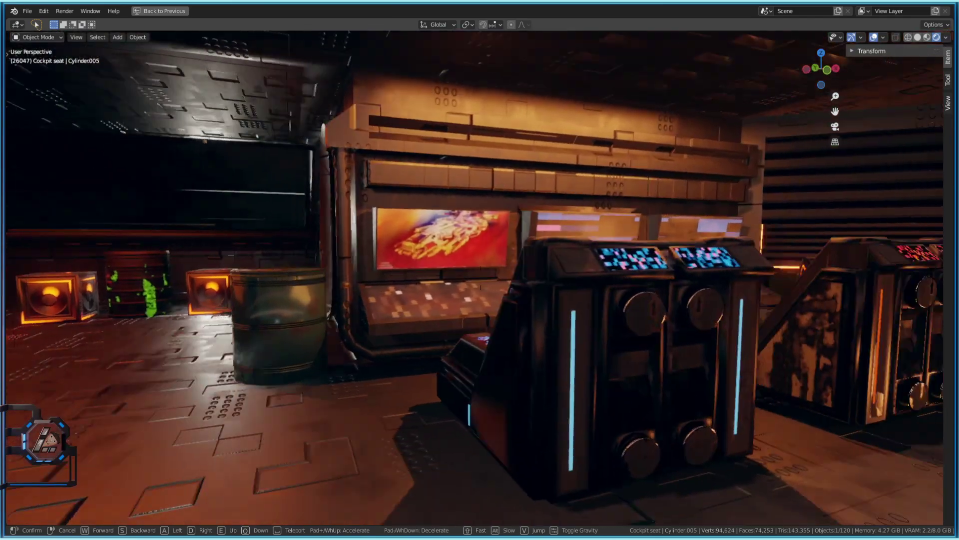
pyautogui.press('w')
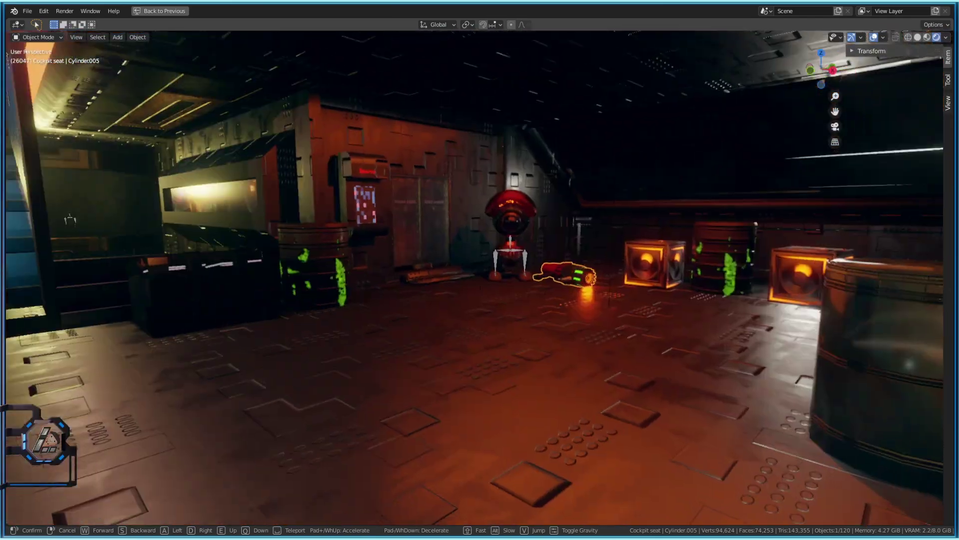
pyautogui.press('w')
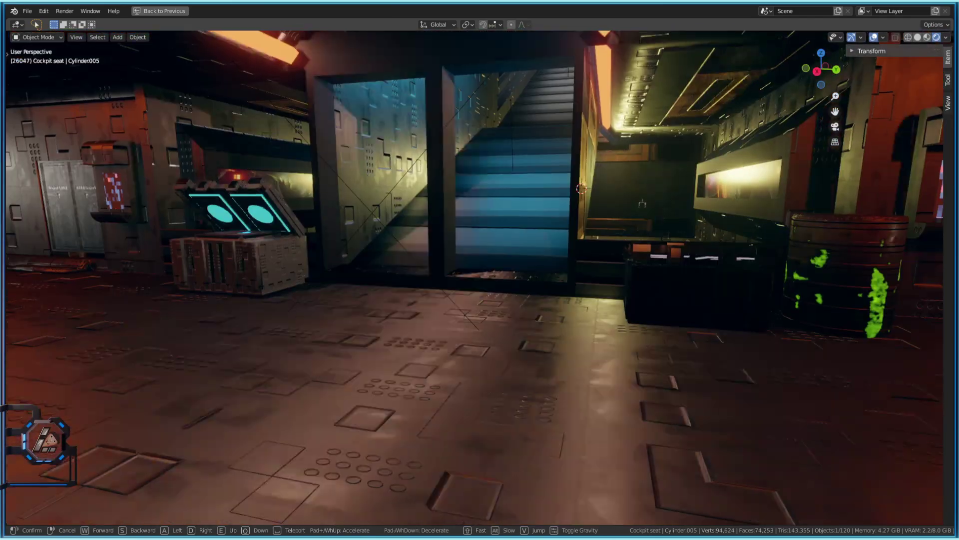
pyautogui.press('s')
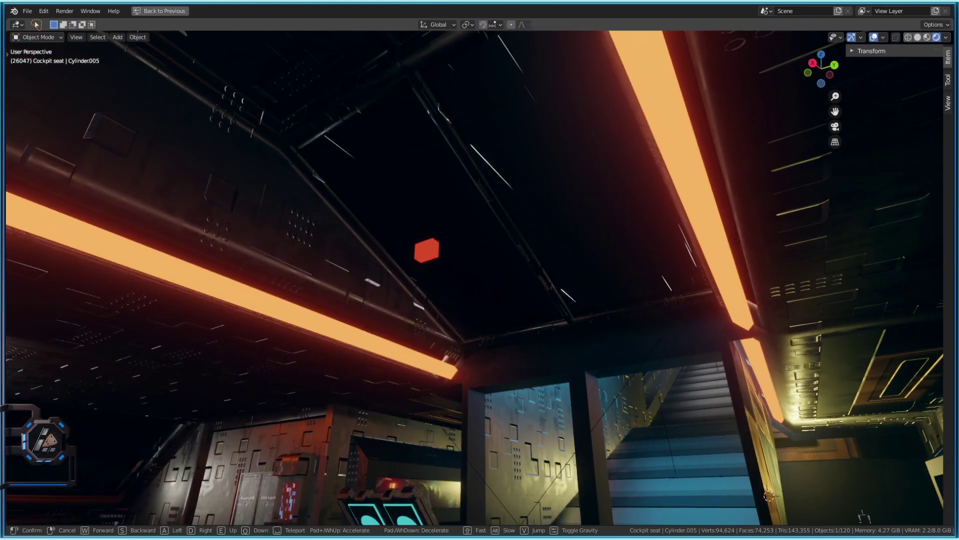
# - Select the ship hull by the roof window, fly outside to view its exterior, and return to the open chest near the stairs
pyautogui.press('Return')
pyautogui.moveTo(423, 258)
pyautogui.mouseDown(button='middle')
pyautogui.moveTo(426, 300)
pyautogui.moveTo(426, 273)
pyautogui.mouseUp(button='middle')
pyautogui.hotkey('shift', '`')
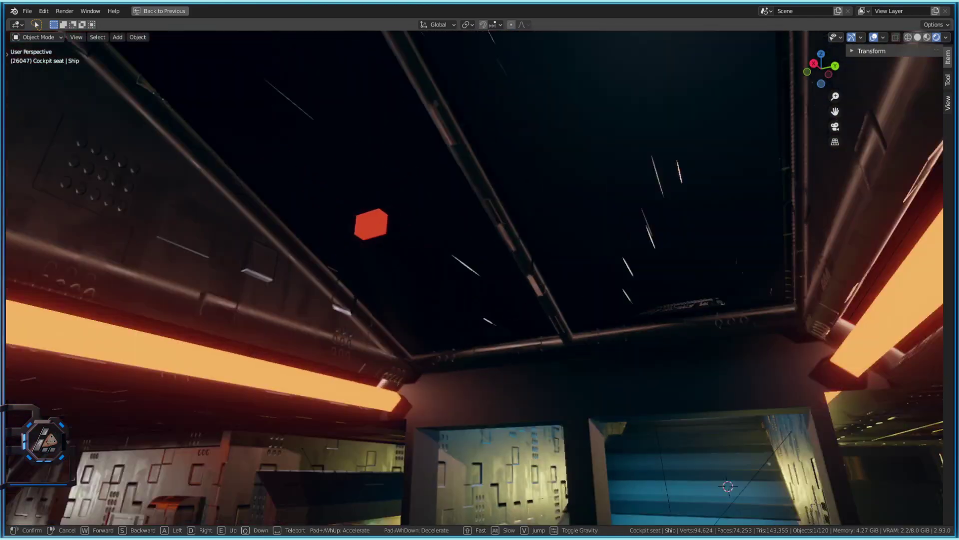
pyautogui.press('w')
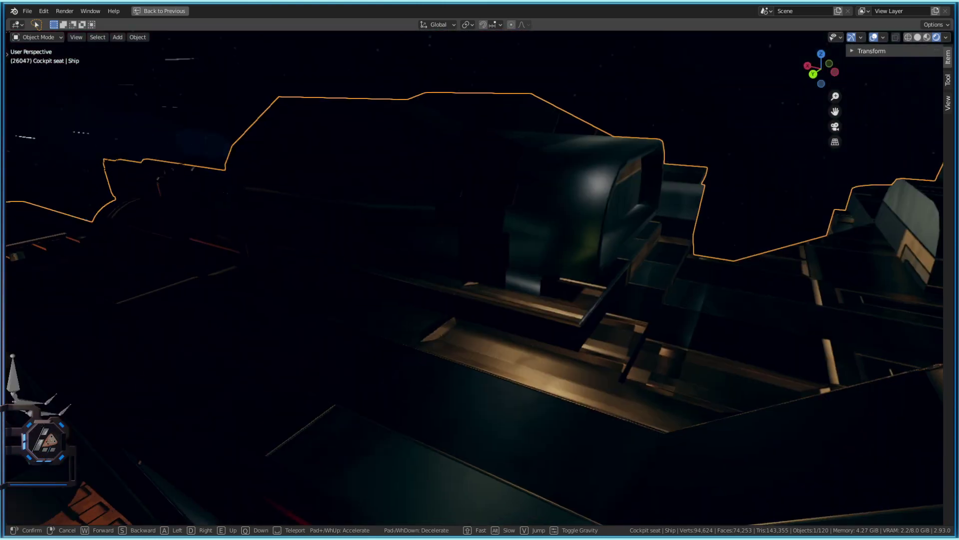
pyautogui.press('w')
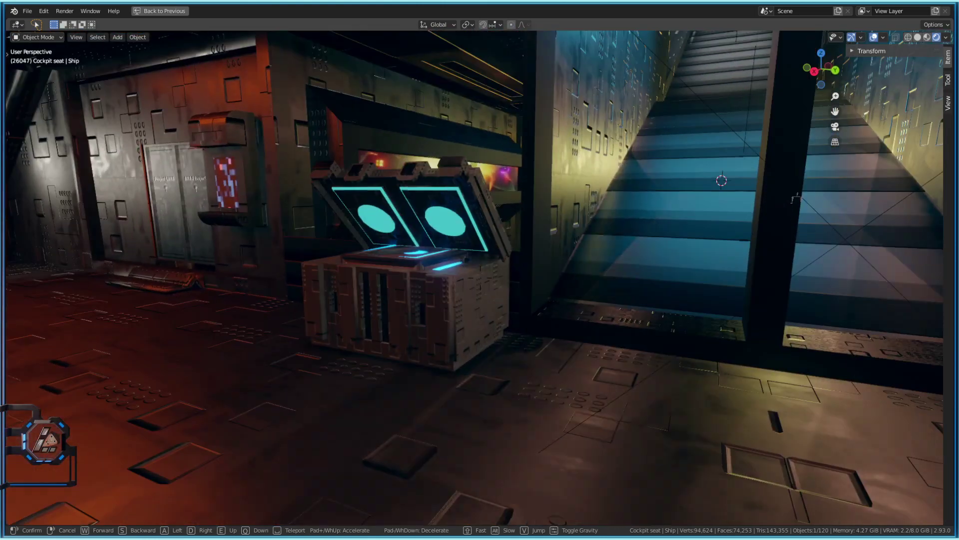
# - View the dark crate beside the stained barrel and the open chest with its cyan screens, and walk up to the plain metal barrel
pyautogui.press('w')
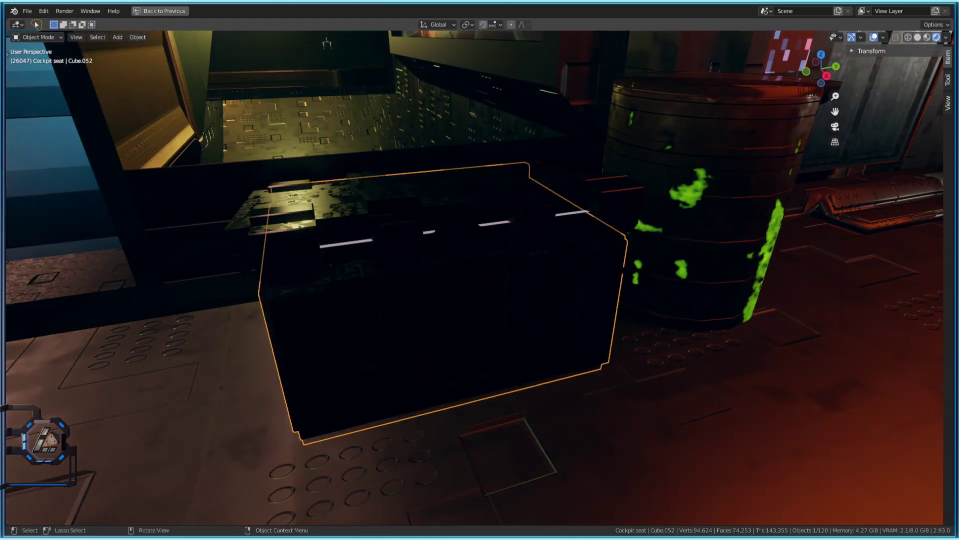
pyautogui.press('w')
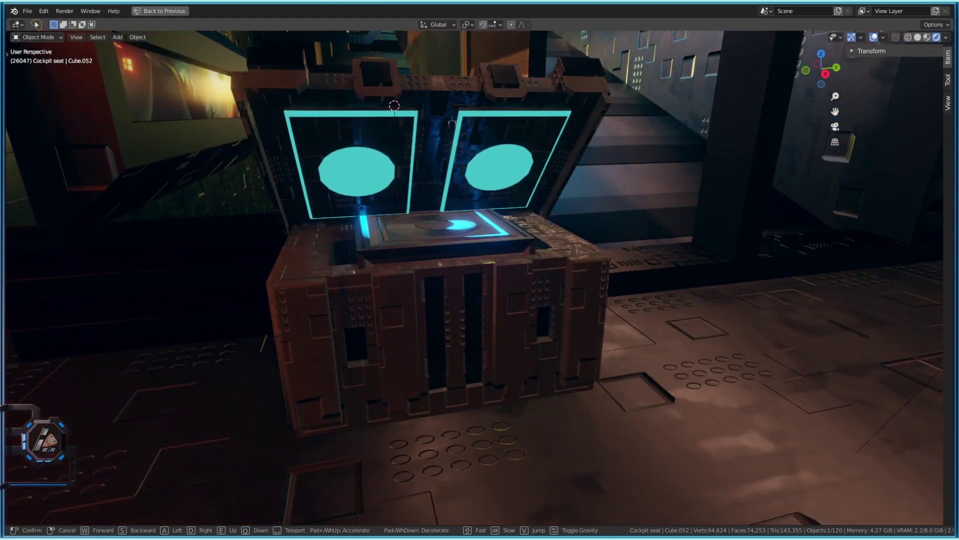
pyautogui.press('w')
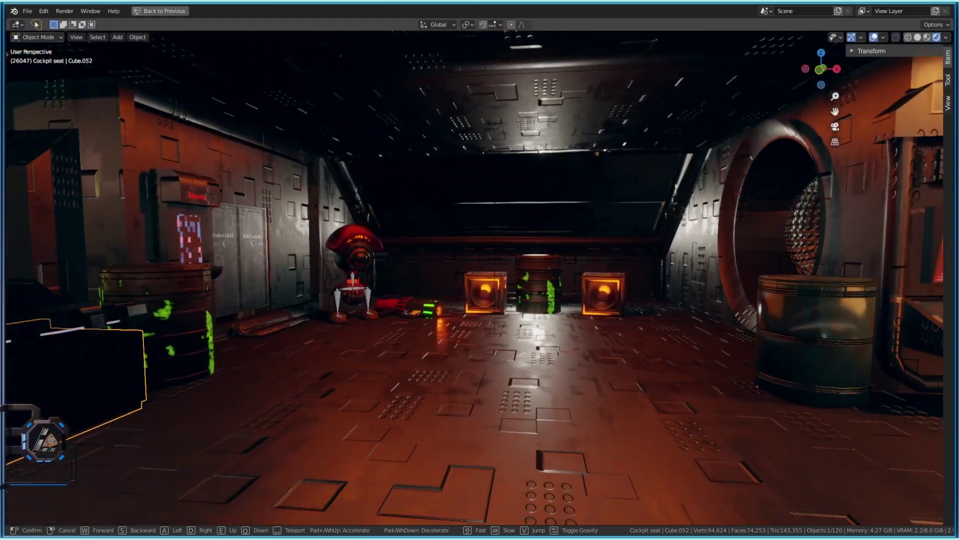
pyautogui.press('w')
pyautogui.press('w')
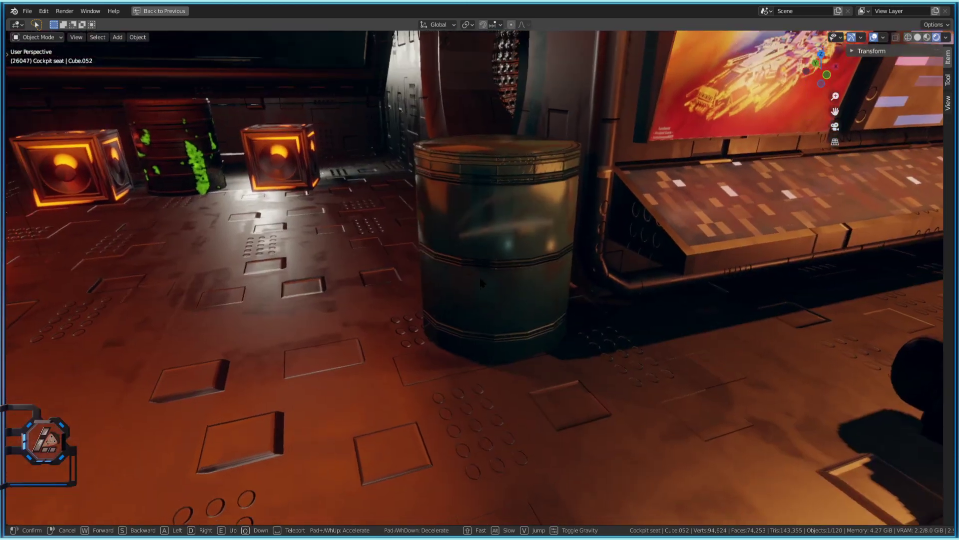
# - Select the plain metal barrel and inspect its mesh in Edit Mode using face selection
pyautogui.click(482, 292)
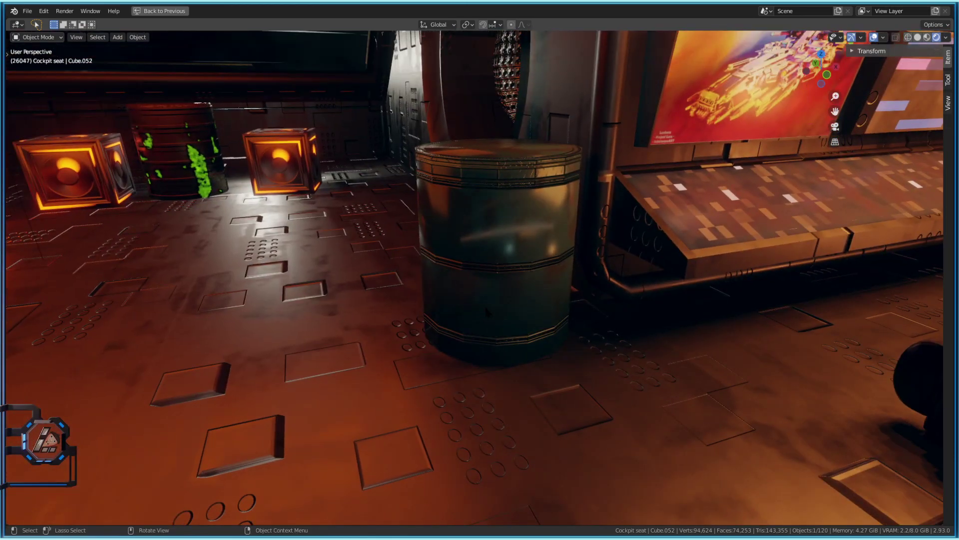
pyautogui.click(485, 305)
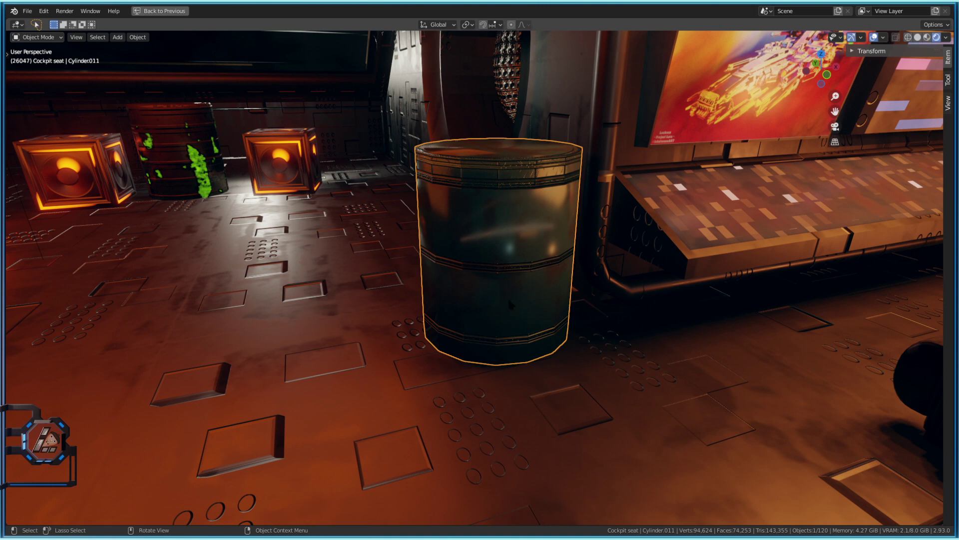
pyautogui.press('Tab')
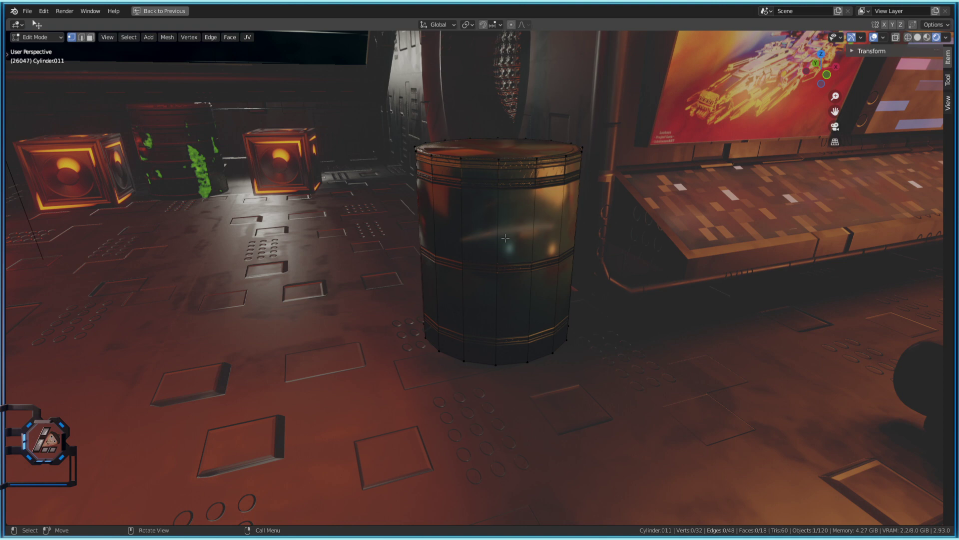
pyautogui.press('3')
pyautogui.click(501, 156)
pyautogui.press('Tab')
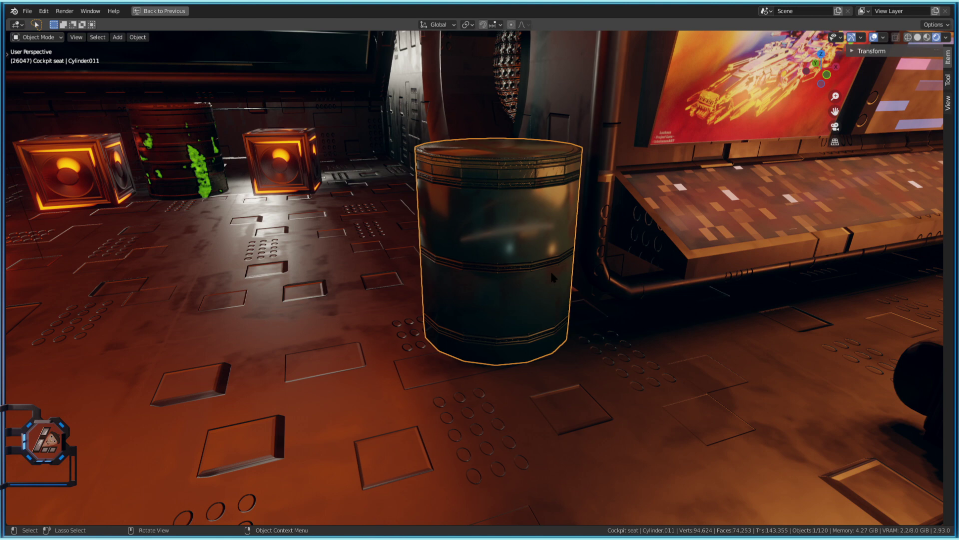
# - Walk around the plain barrel and survey the security robot, glowing crates and wall screens from beside it
pyautogui.hotkey('shift', '`')
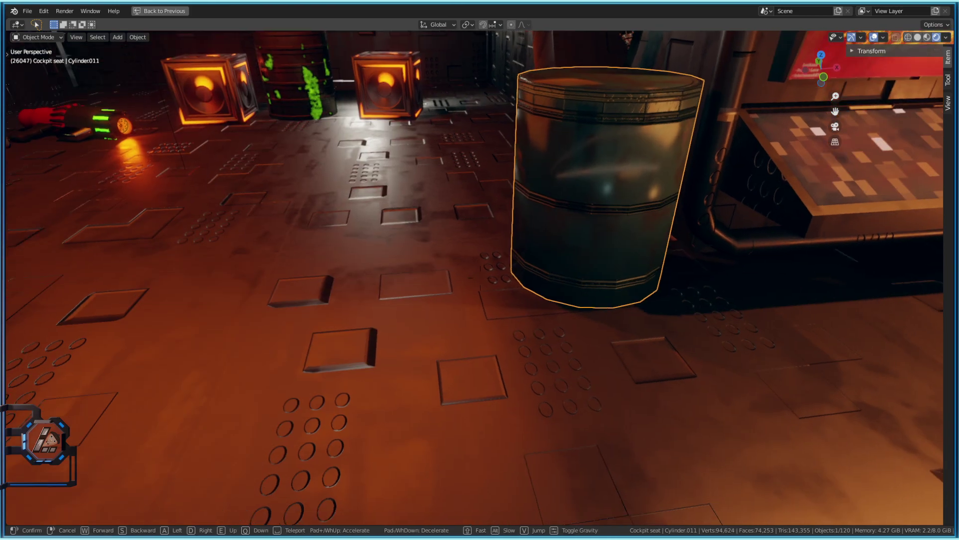
pyautogui.press('d')
pyautogui.press('a')
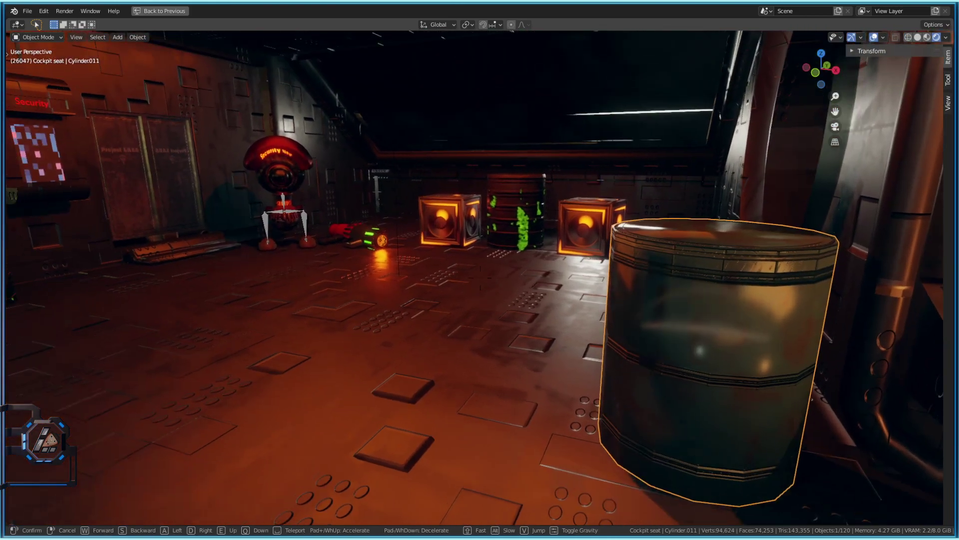
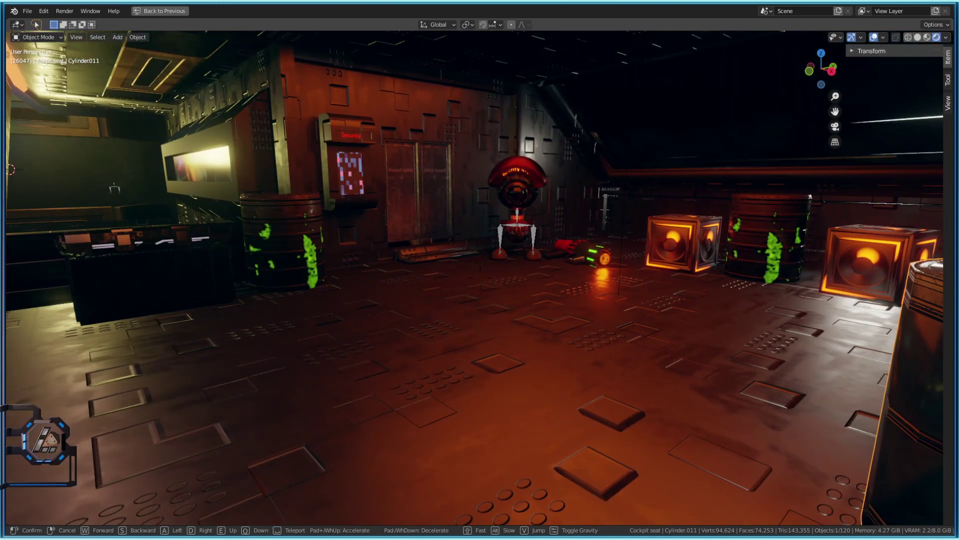
pyautogui.click(481, 279)
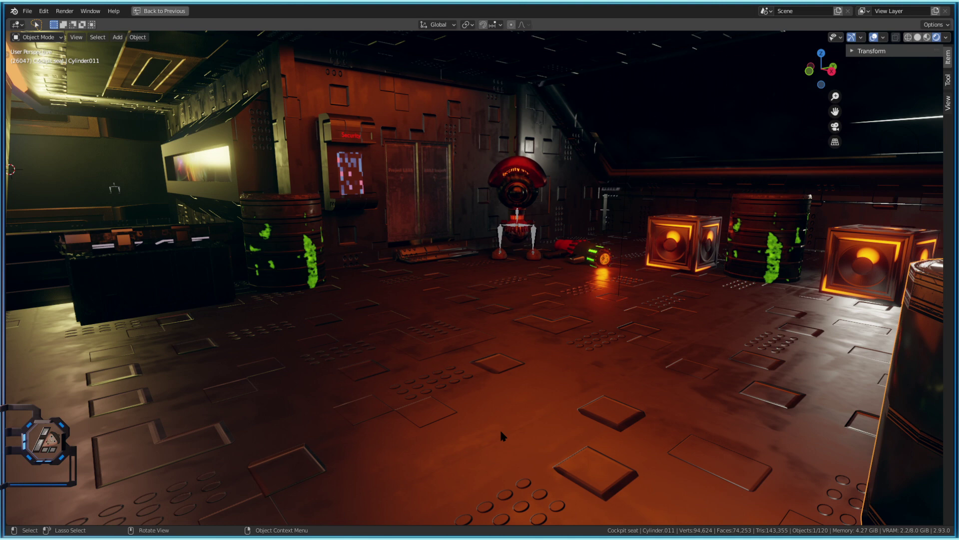
pyautogui.hotkey('shift', '`')
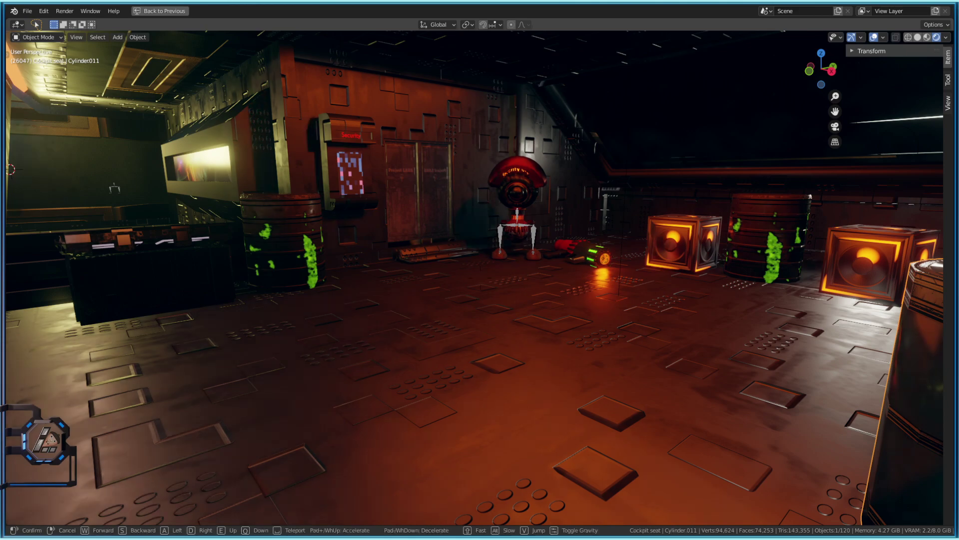
pyautogui.press('w')
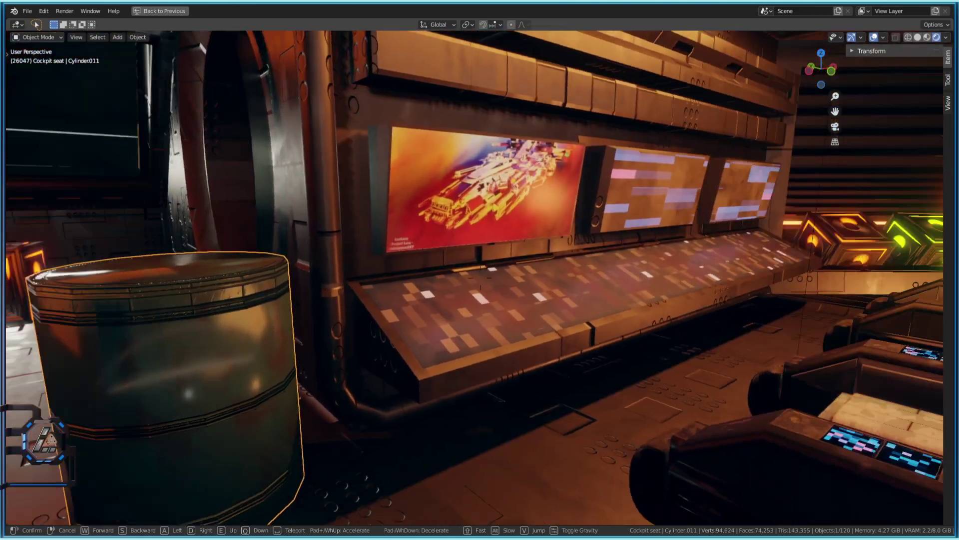
pyautogui.press('s')
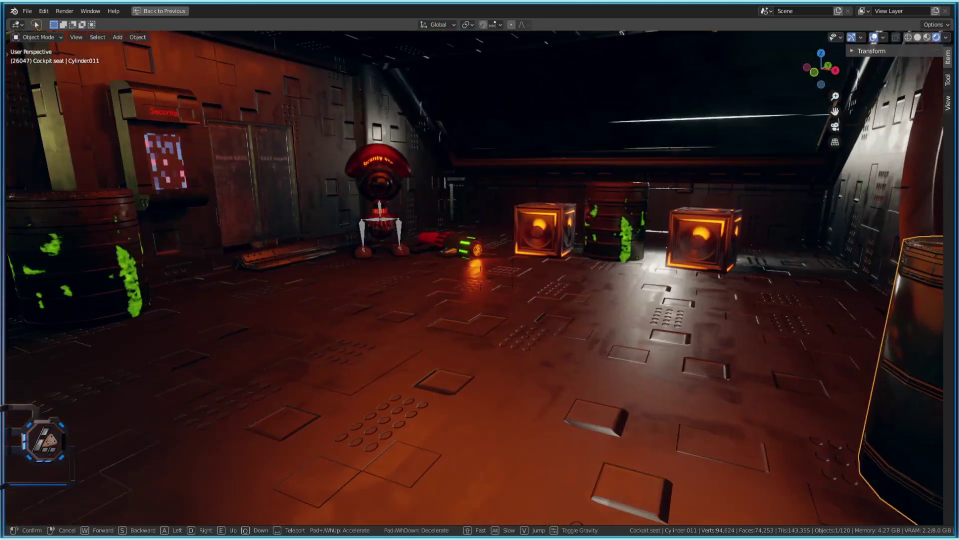
# - Move in close to the glowing crate beside the stained barrel, view its top and front, and back away
pyautogui.press('d')
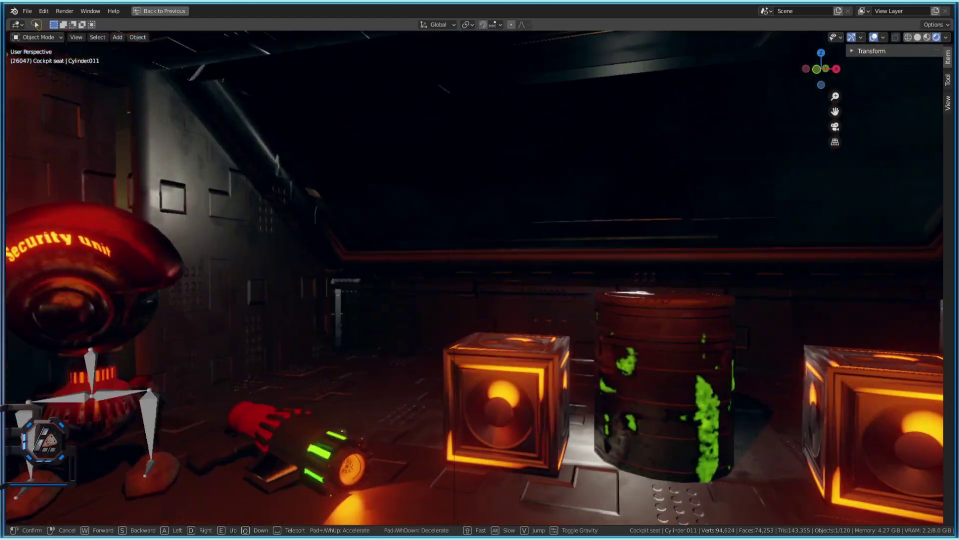
pyautogui.press('w')
pyautogui.press('w')
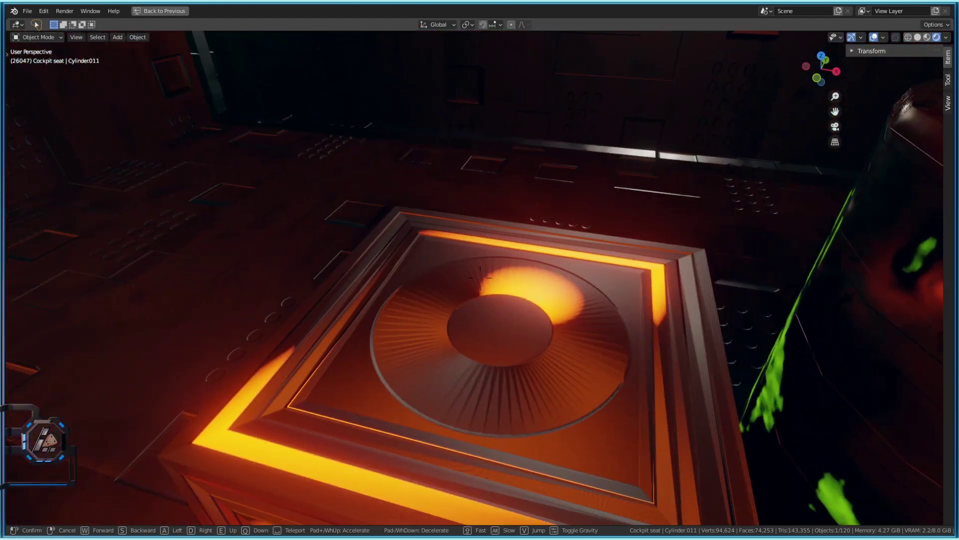
pyautogui.press('s')
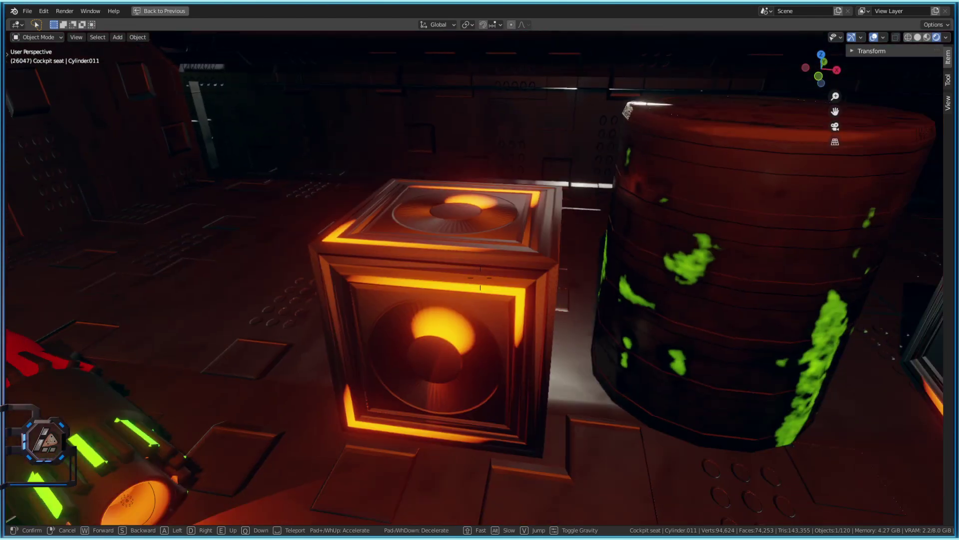
pyautogui.press('s')
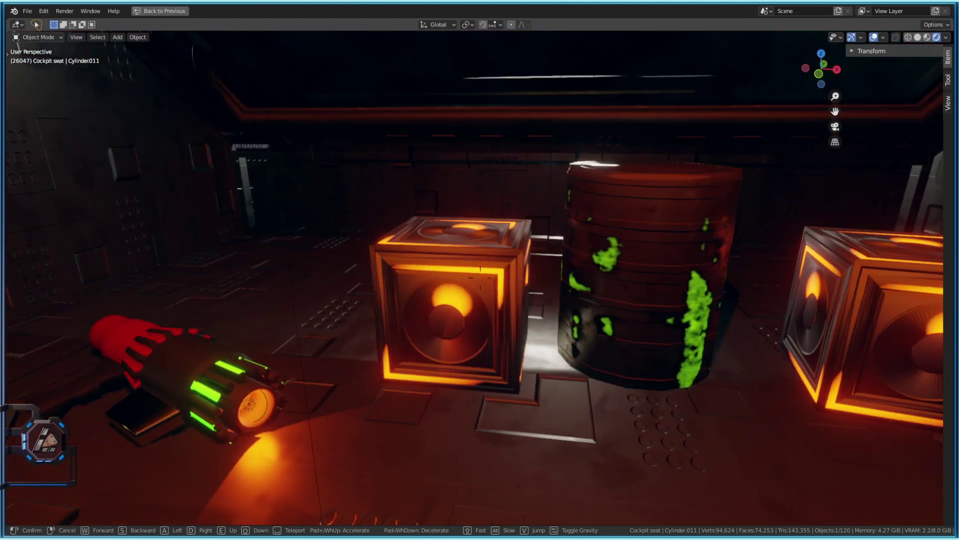
pyautogui.press('s')
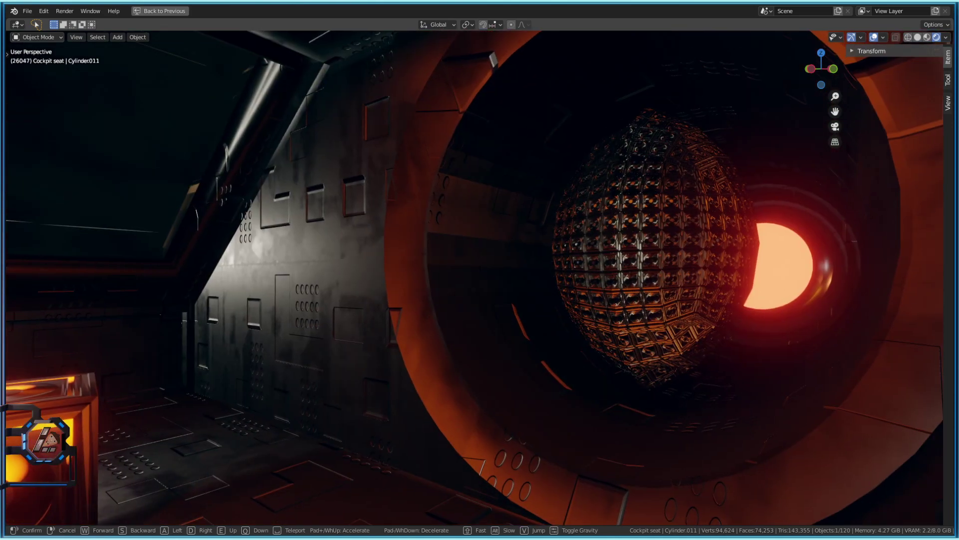
# - Examine the round wall opening with the studded core and glowing red light from close up and farther back
pyautogui.press('w')
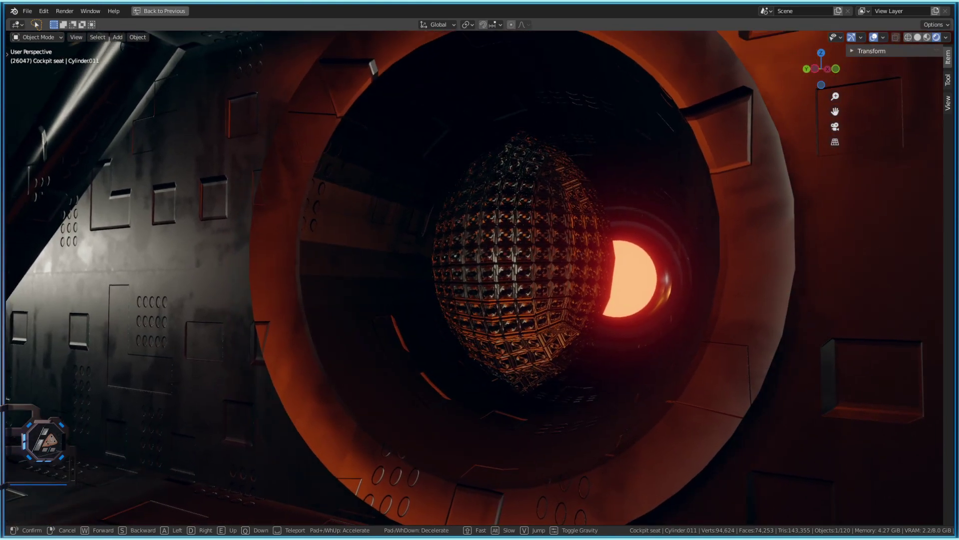
pyautogui.press('w')
pyautogui.press('w')
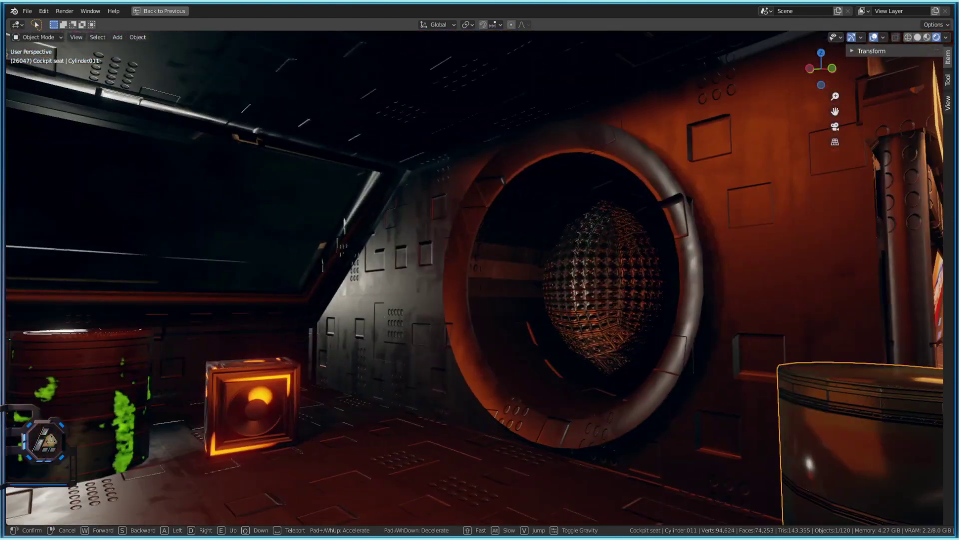
pyautogui.press('w')
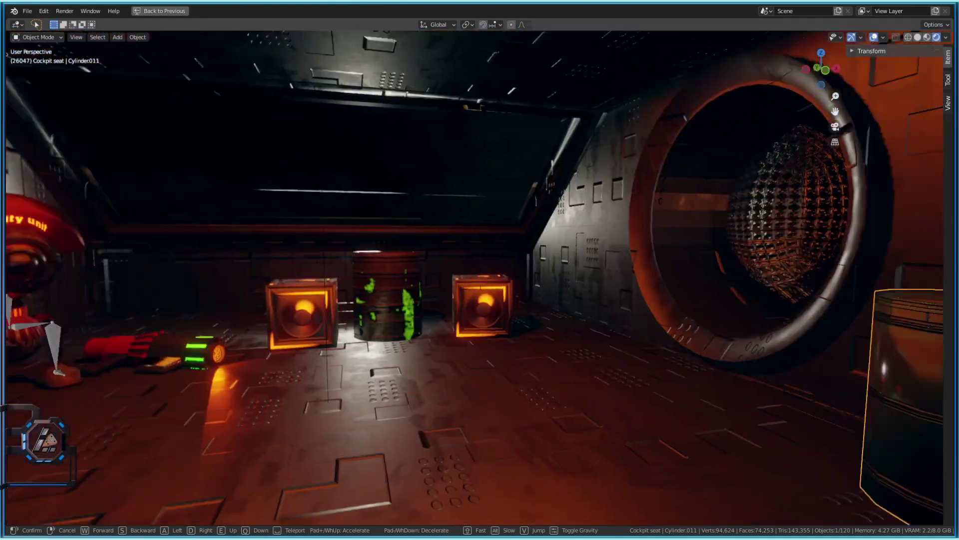
pyautogui.press('w')
pyautogui.press('w')
pyautogui.press('Return')
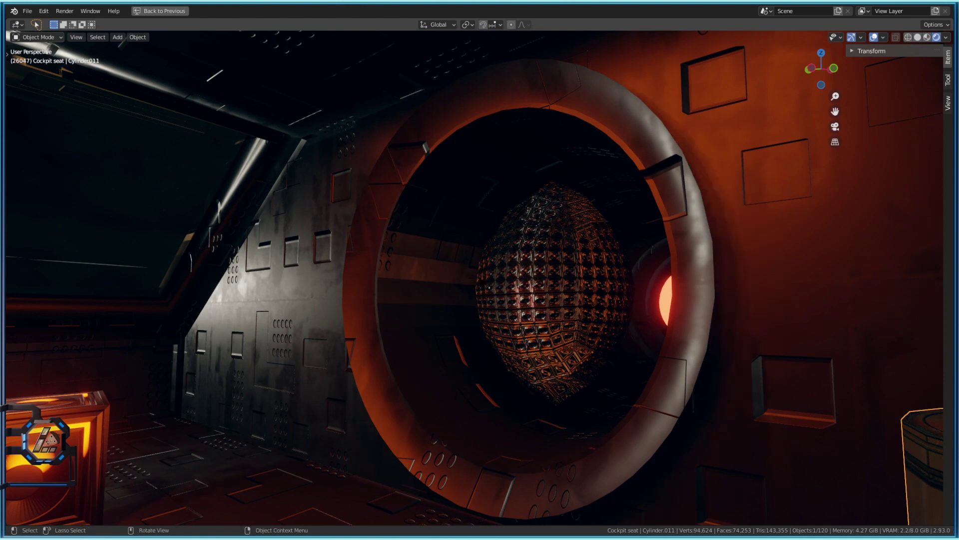
# - Play the scene animation and walk closer to the round opening to watch the studded core move
pyautogui.press('space')
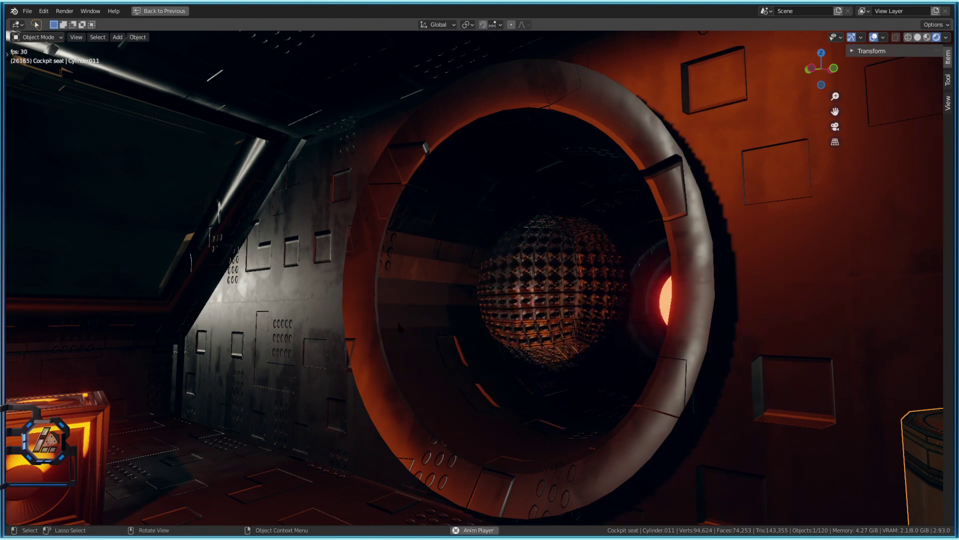
pyautogui.hotkey('shift', '`')
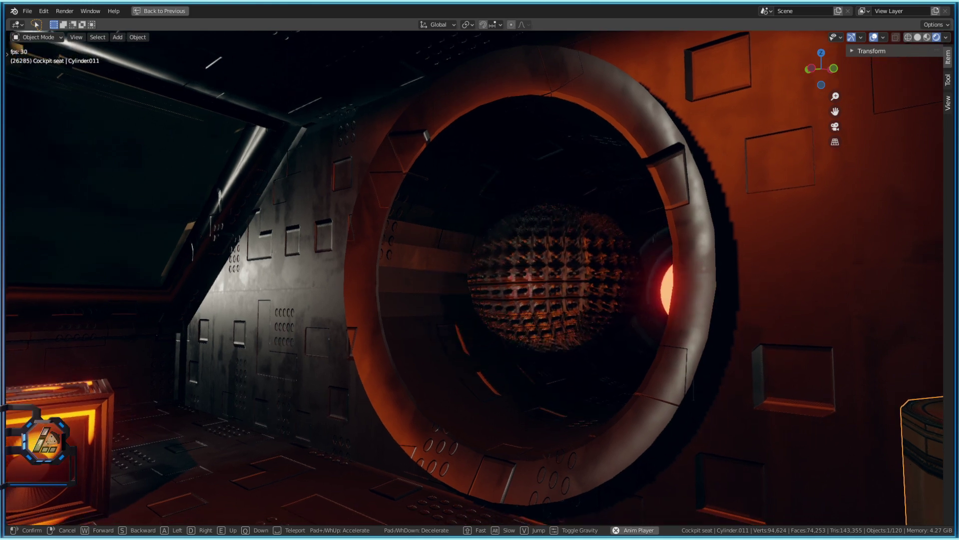
pyautogui.press('w')
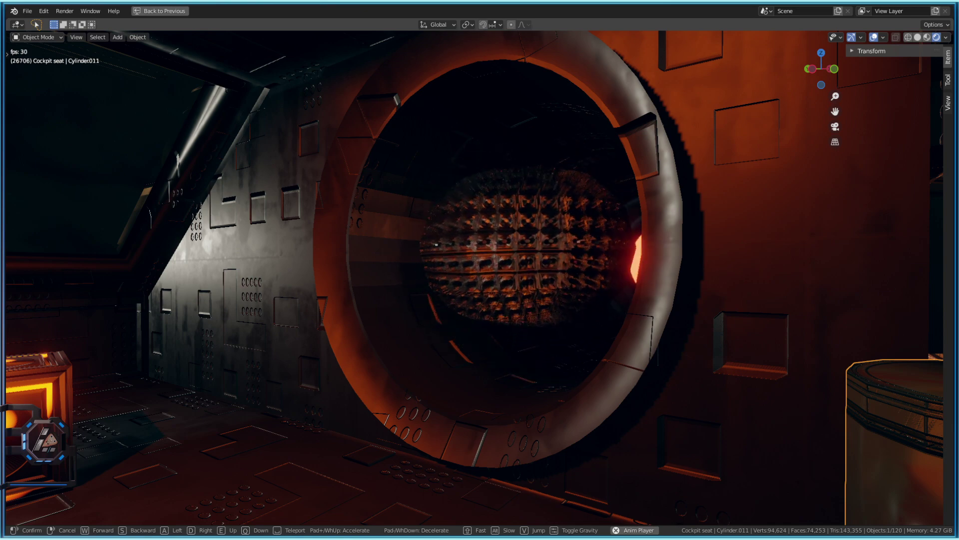
# - Watch the studded core move, leave the round opening and walk across the hold towards the open crate with cyan screens
pyautogui.press('w')
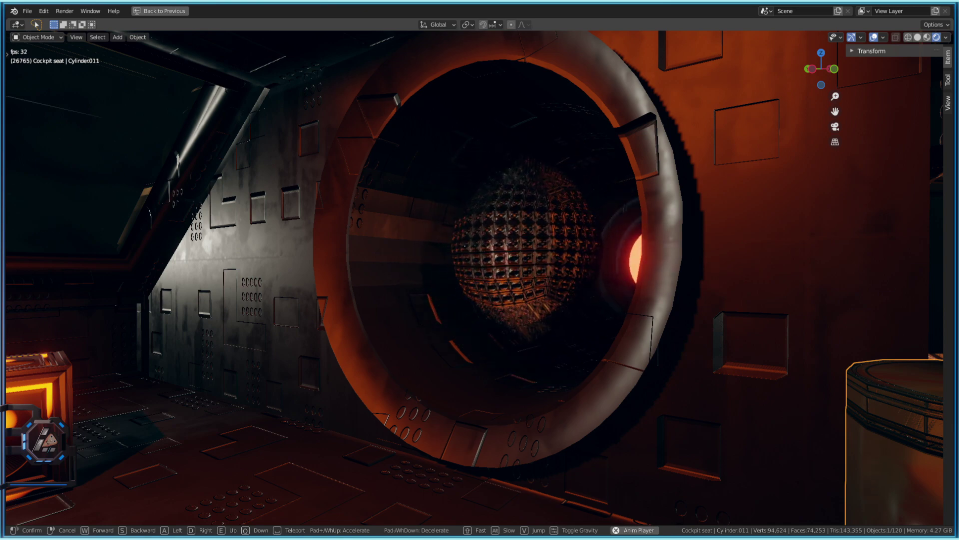
pyautogui.press('w')
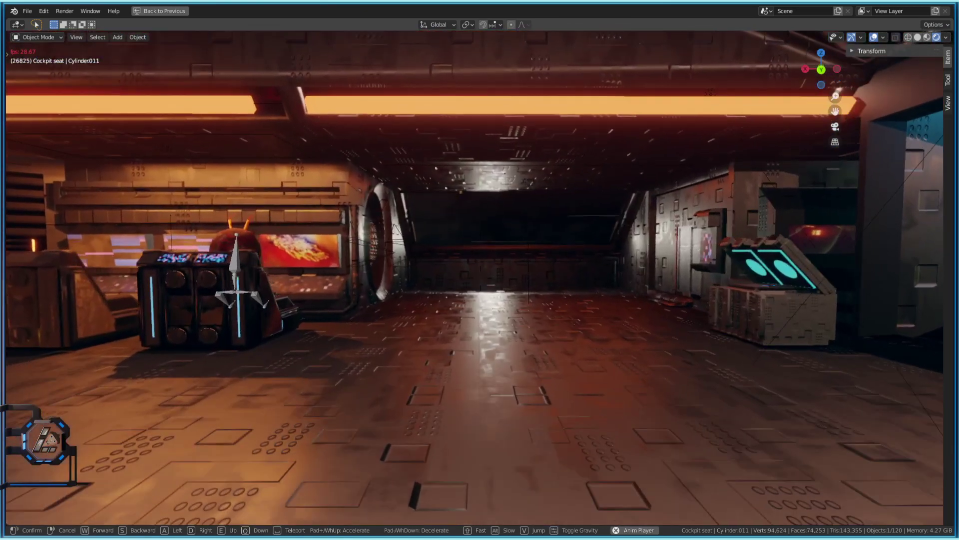
pyautogui.press('w')
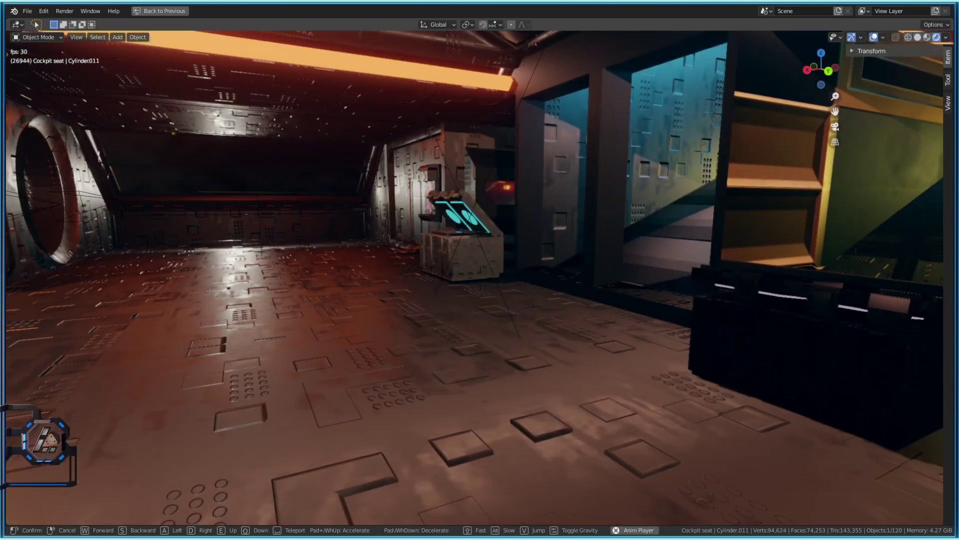
pyautogui.press('w')
pyautogui.press('w')
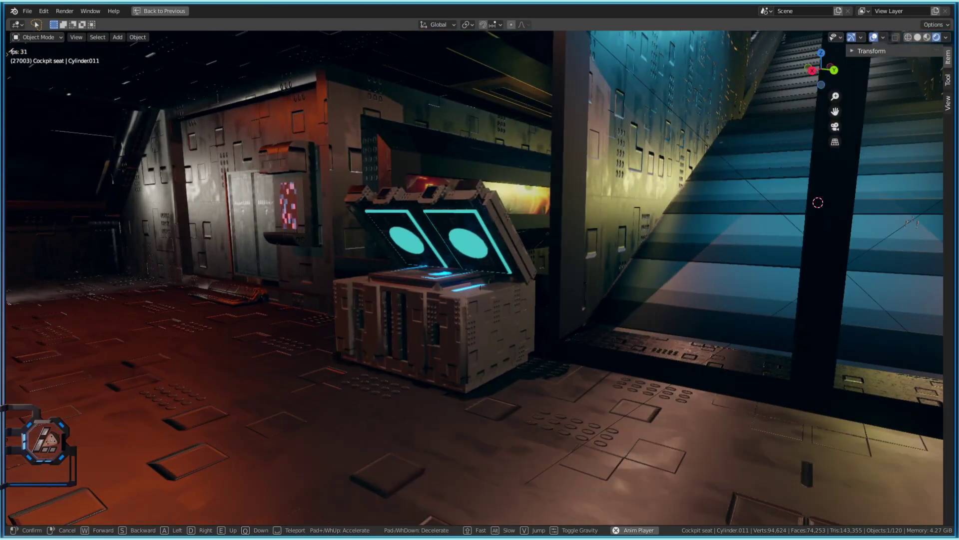
pyautogui.press('d')
pyautogui.press('d')
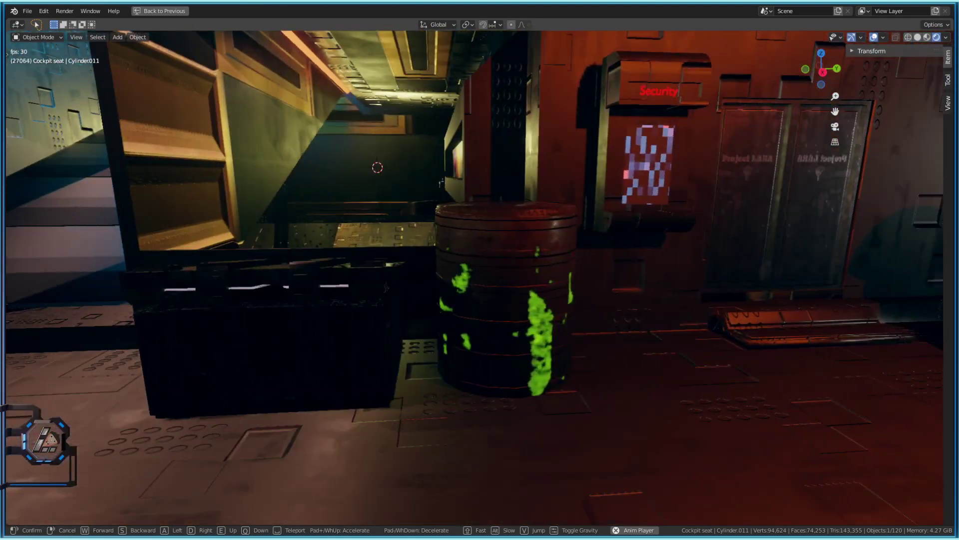
# - View the dark crate, stained barrel and Security panel, and walk down the hall past the round opening
pyautogui.press('d')
pyautogui.press('w')
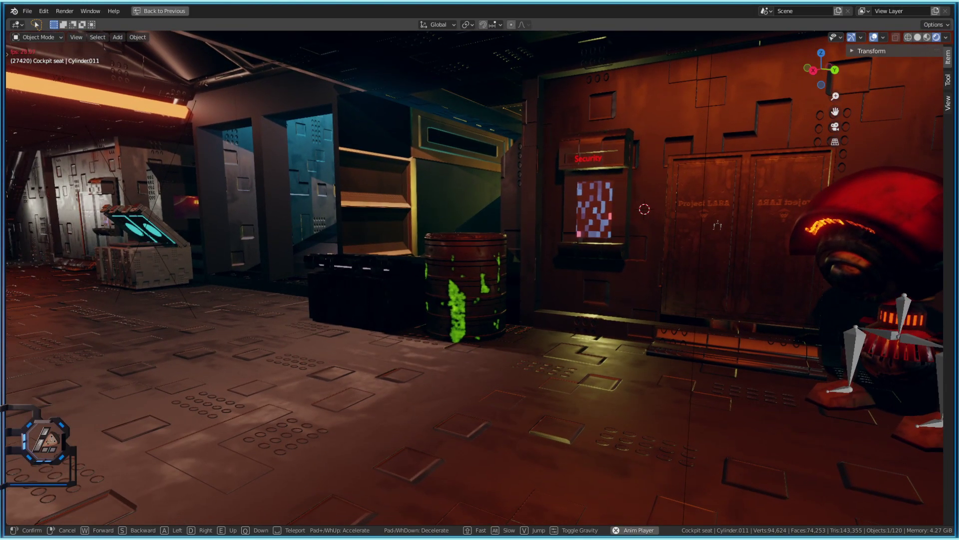
pyautogui.press('w')
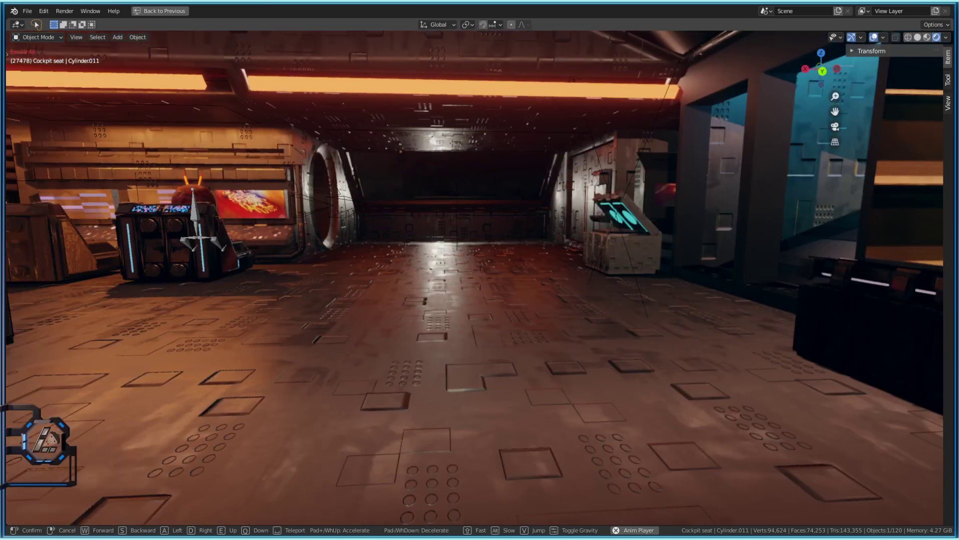
pyautogui.press('w')
pyautogui.press('w')
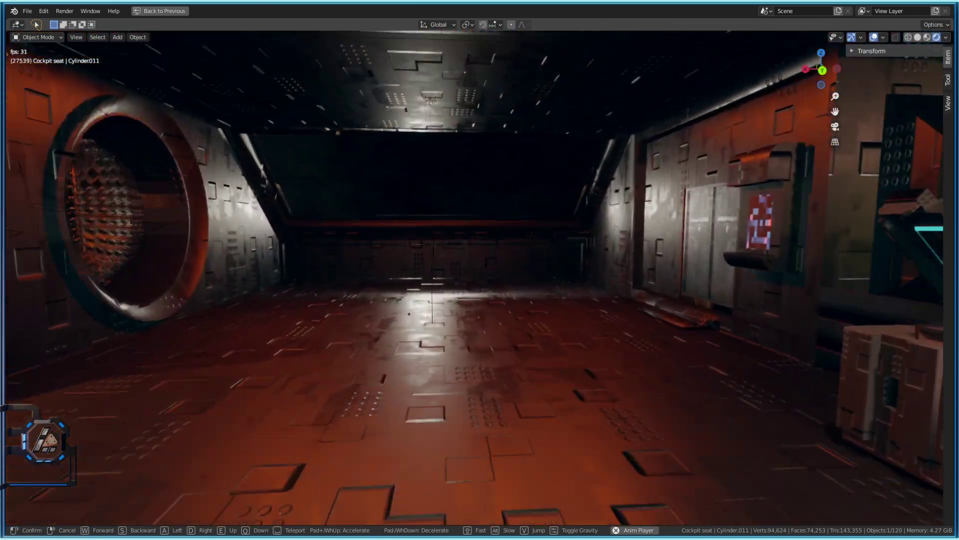
pyautogui.press('w')
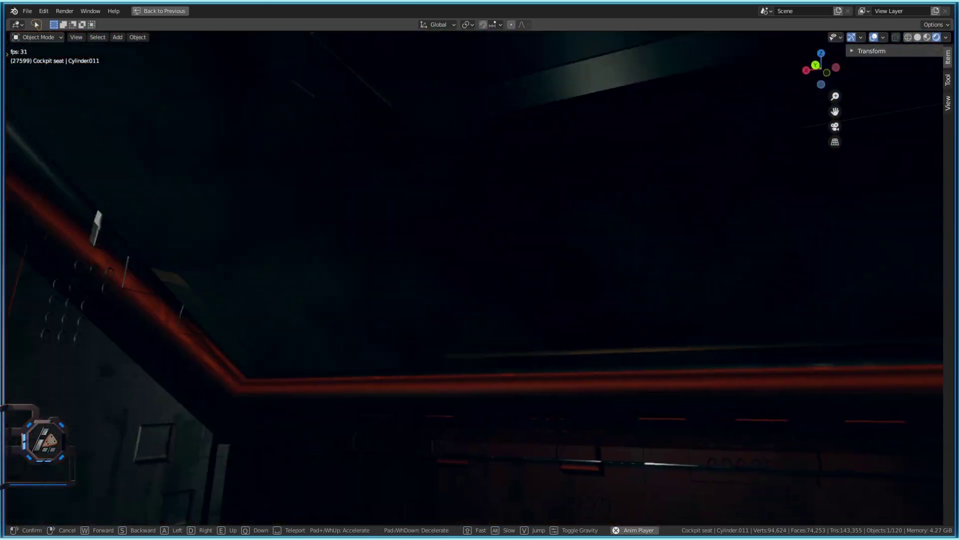
# - Look around at the far window and the whole hall, and survey the barrels, security robot and glowing crates
pyautogui.press('w')
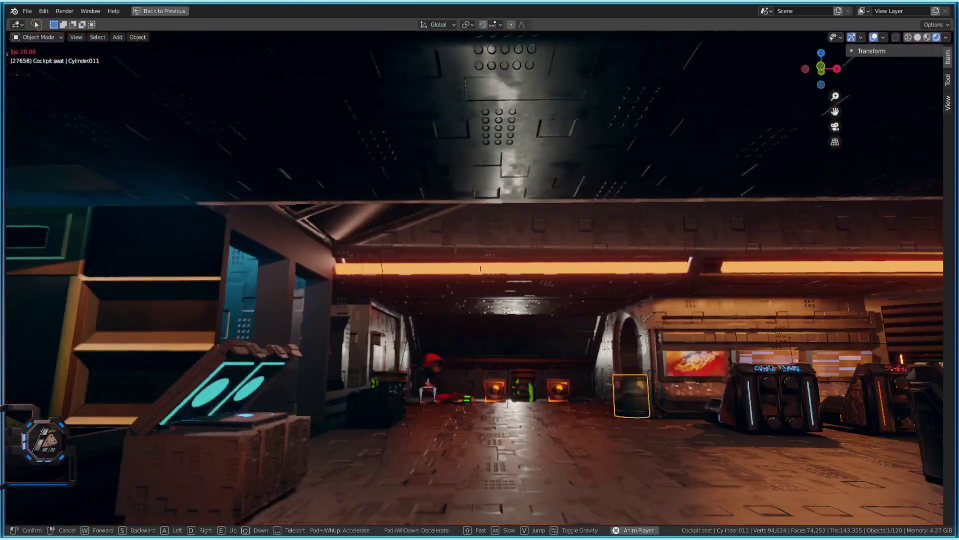
pyautogui.press('w')
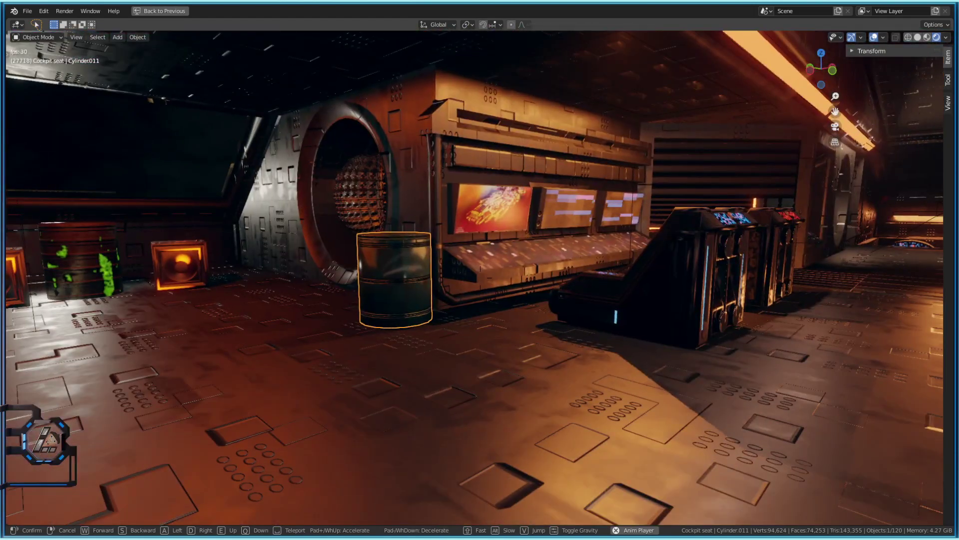
pyautogui.press('d')
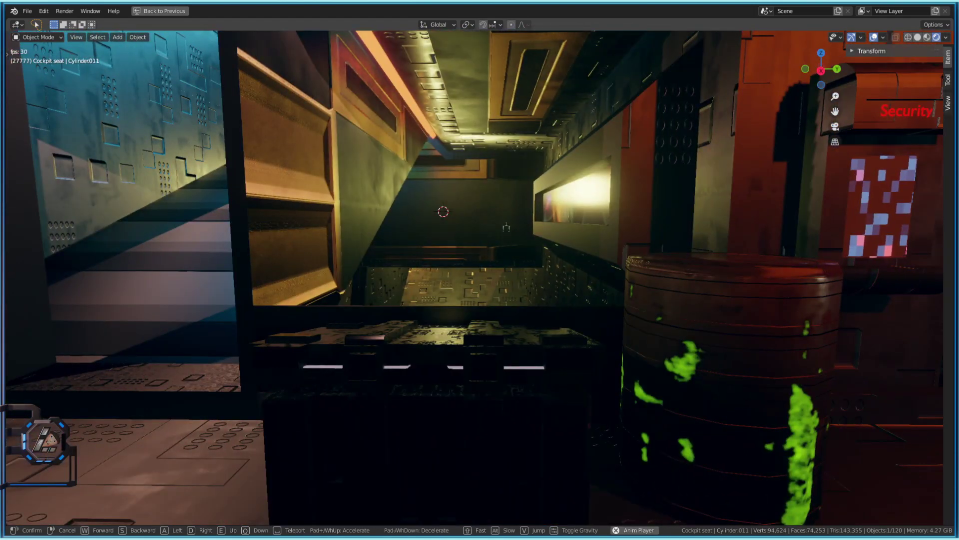
pyautogui.press('w')
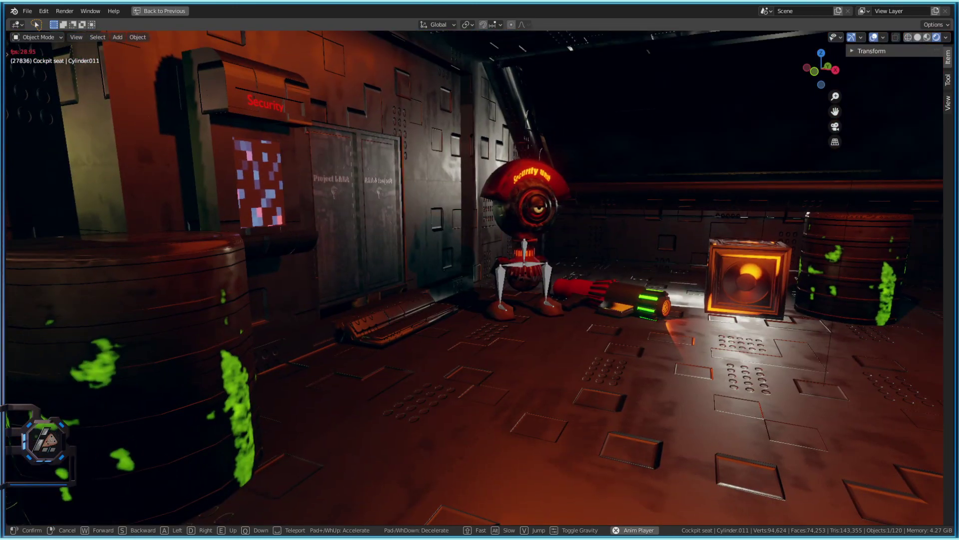
pyautogui.press('w')
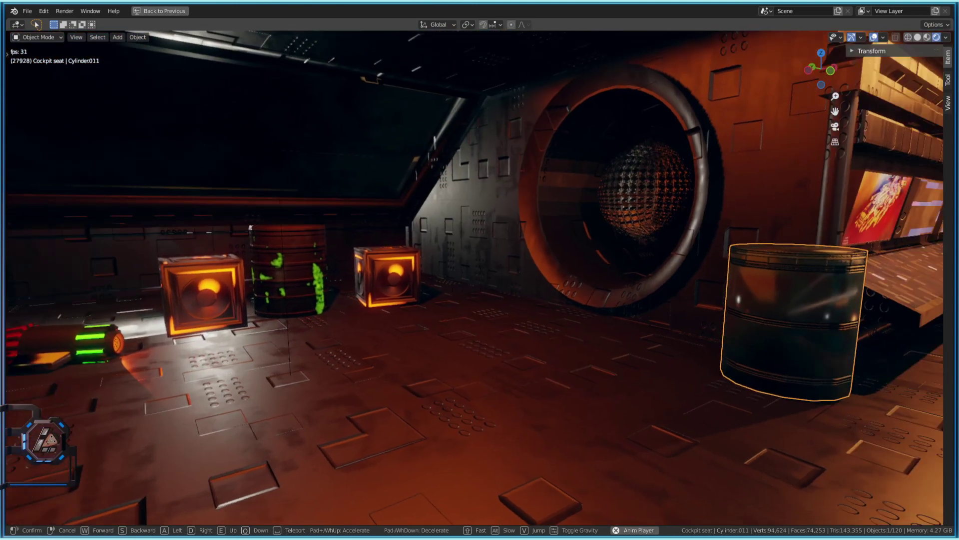
# - Select the stained barrel, walk to the open crate with cyan screens, and select its base to view it from the corner
pyautogui.click(671, 302)
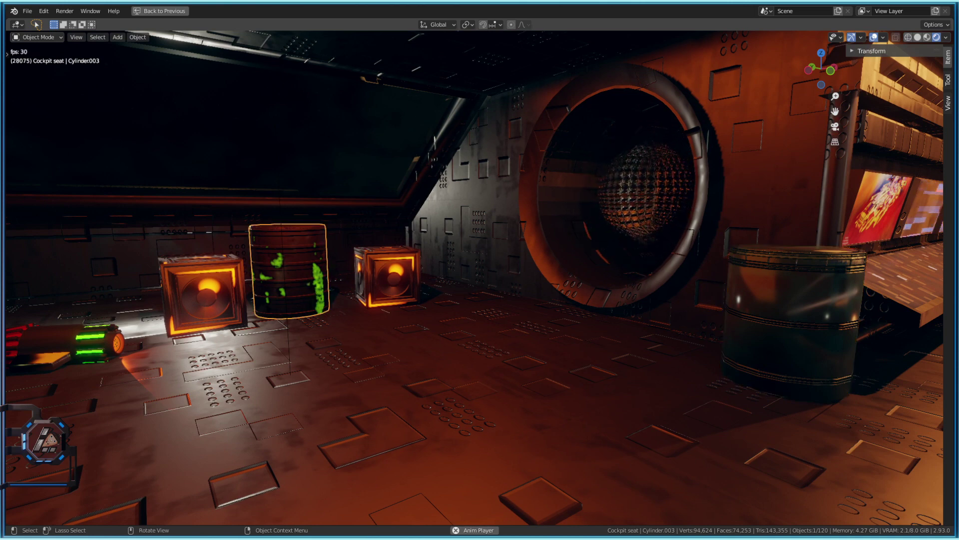
pyautogui.hotkey('shift', '`')
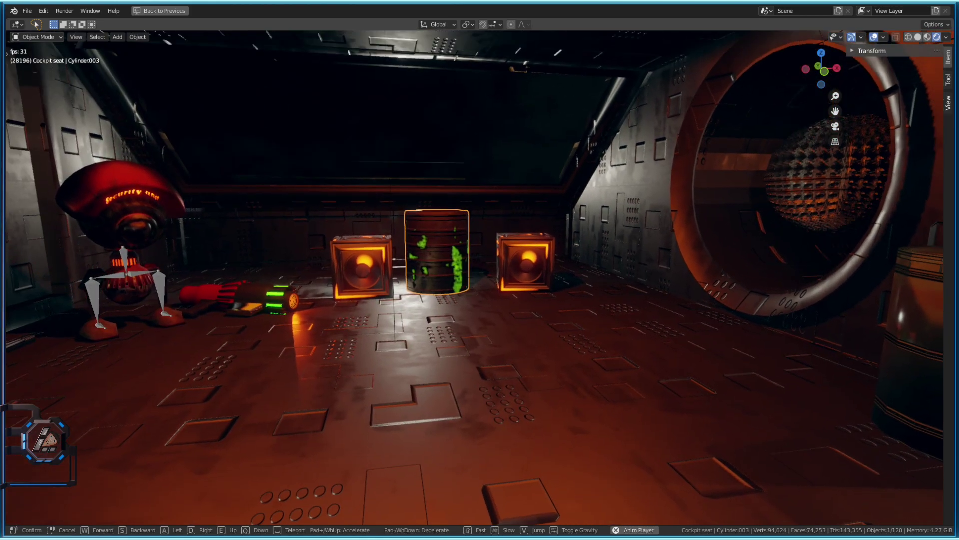
pyautogui.press('space')
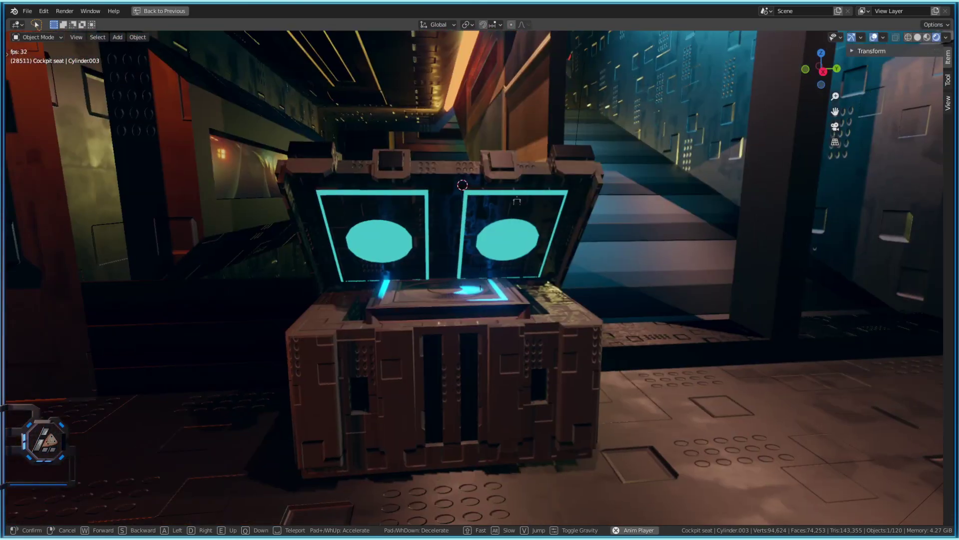
pyautogui.click(481, 278)
pyautogui.click(526, 304)
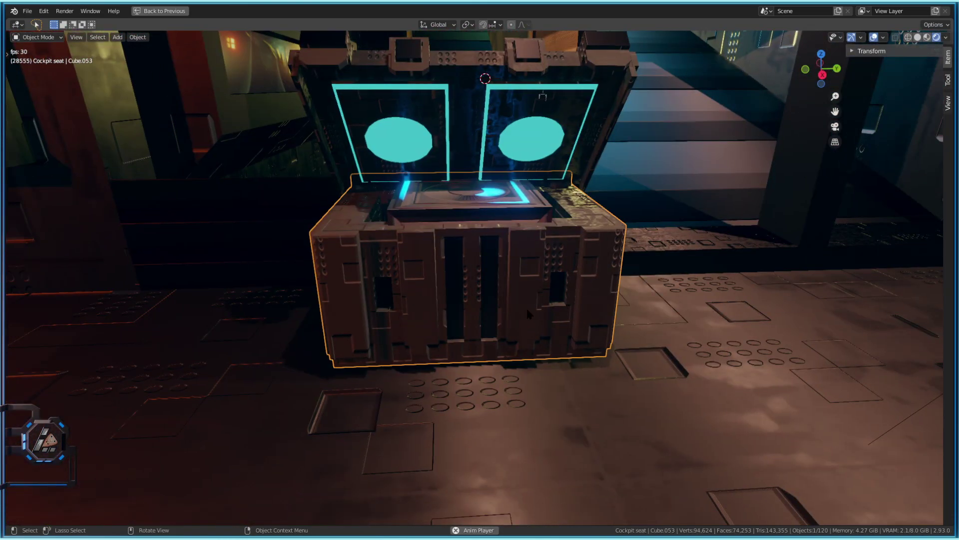
pyautogui.scroll(1, 526, 304)
pyautogui.moveTo(523, 300); pyautogui.dragTo(567, 313, button='middle')
pyautogui.scroll(-3, 514, 299)
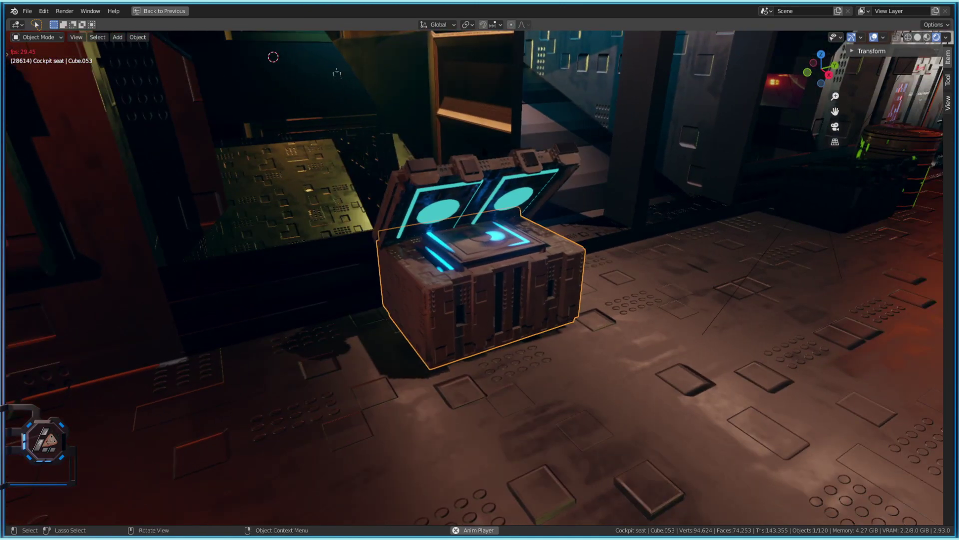
# - Select the crate's lid and open it further by setting its X rotation to -68°
pyautogui.click(477, 180)
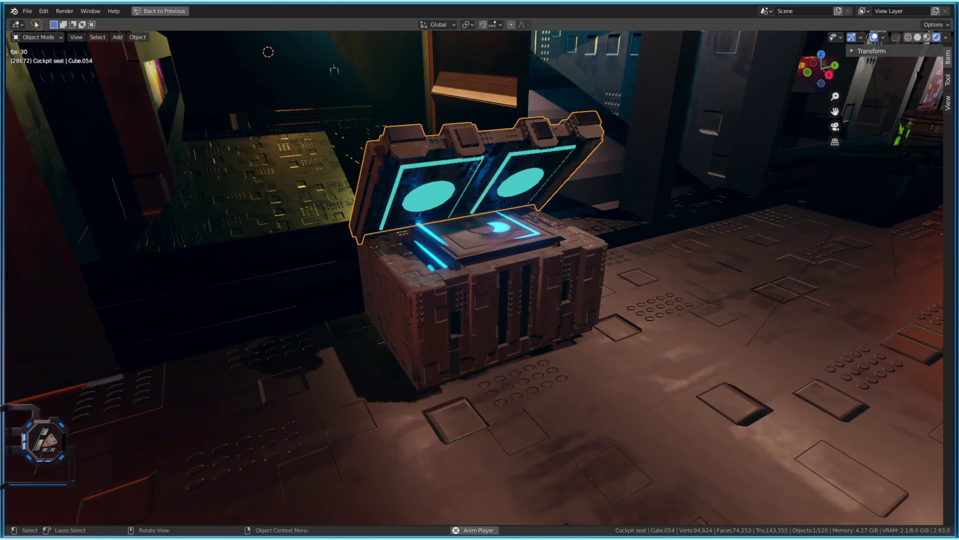
pyautogui.click(915, 51)
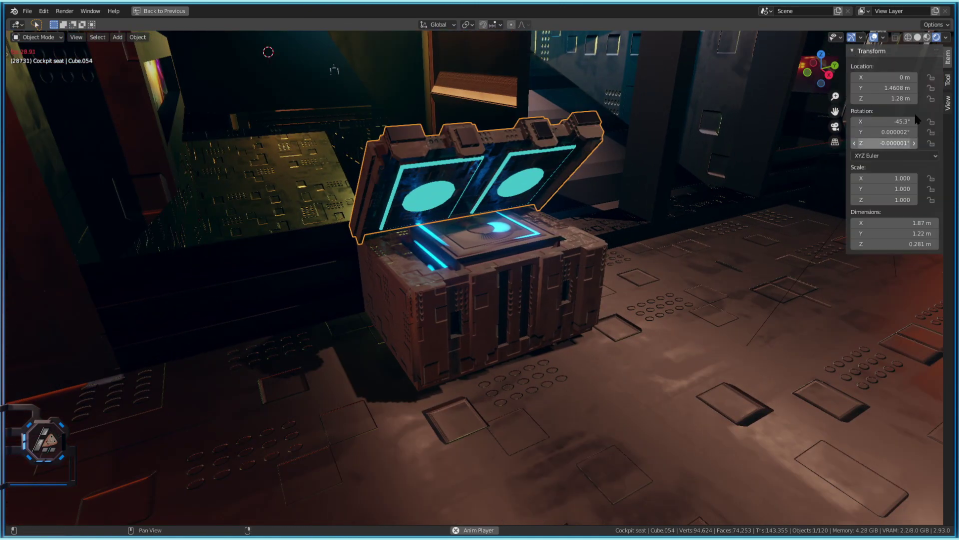
pyautogui.moveTo(894, 121); pyautogui.dragTo(851, 121)
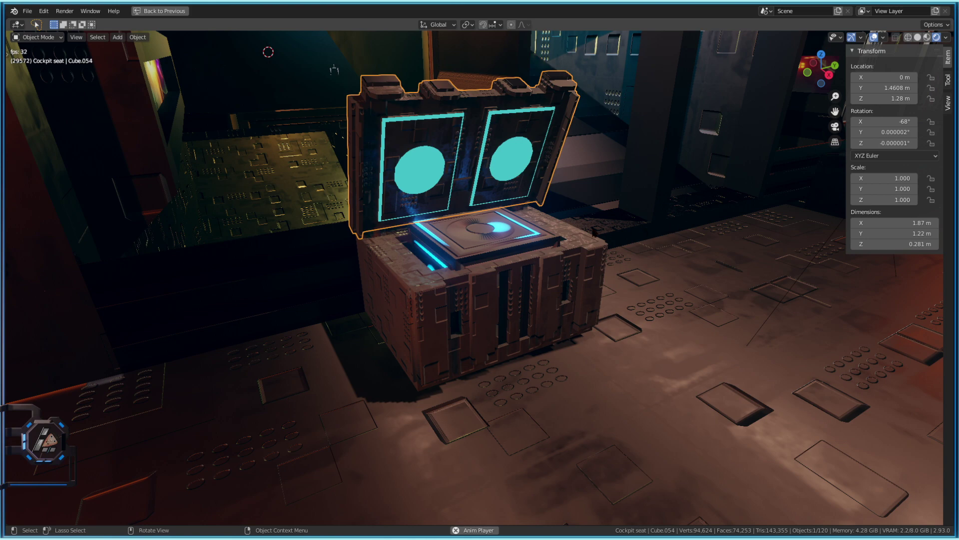
# - Inspect the crate's base and delete the glowing blue box inside it
pyautogui.click(547, 265)
pyautogui.moveTo(547, 265); pyautogui.dragTo(579, 249, button='middle')
pyautogui.scroll(-3, 580, 249)
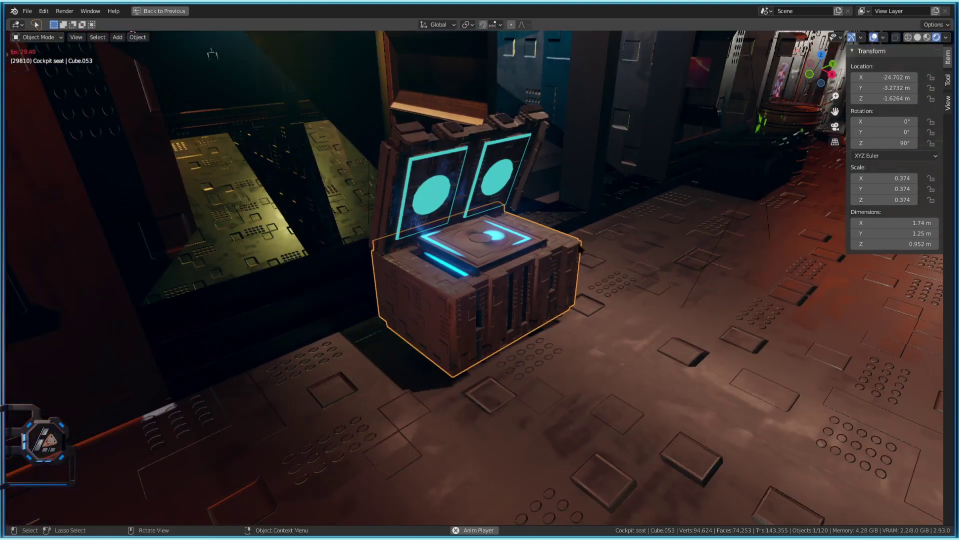
pyautogui.scroll(2, 506, 187)
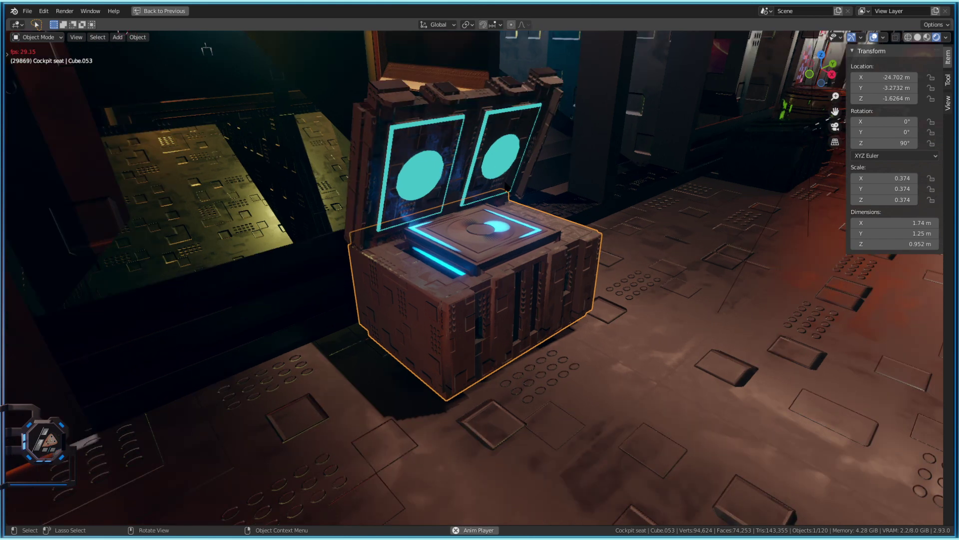
pyautogui.click(507, 245)
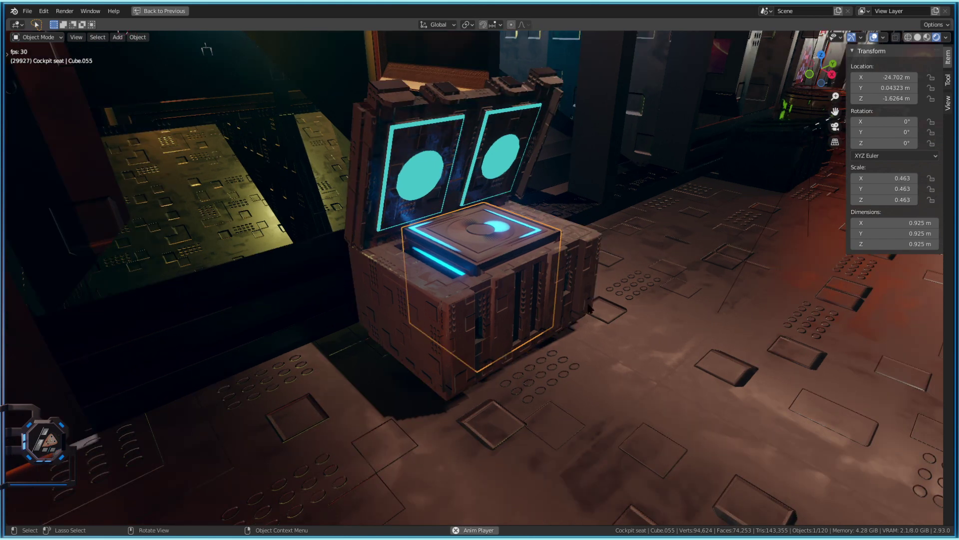
pyautogui.press('Delete')
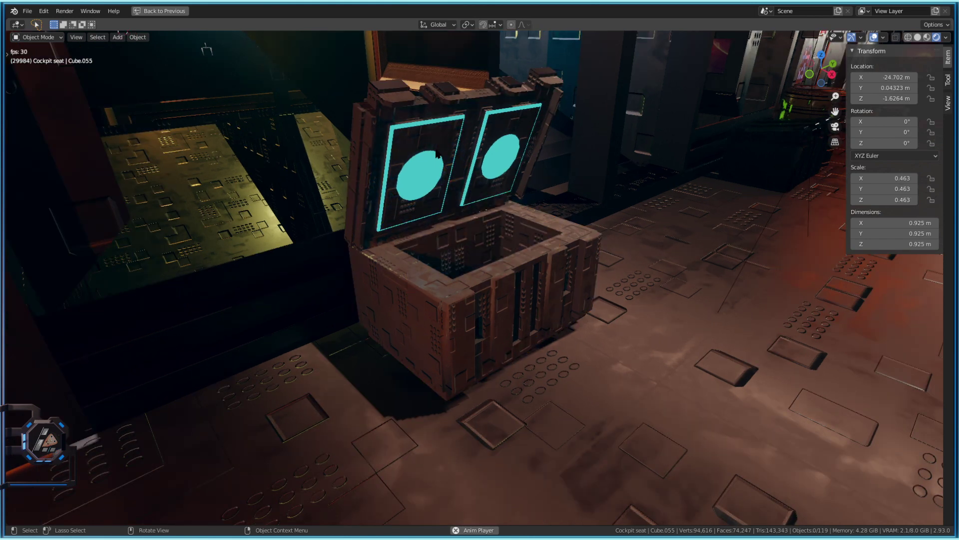
# - Switch the viewport to material preview and inspect the crate's empty interior from above and from its side
pyautogui.click(462, 194)
pyautogui.click(928, 37)
pyautogui.scroll(4, 518, 240)
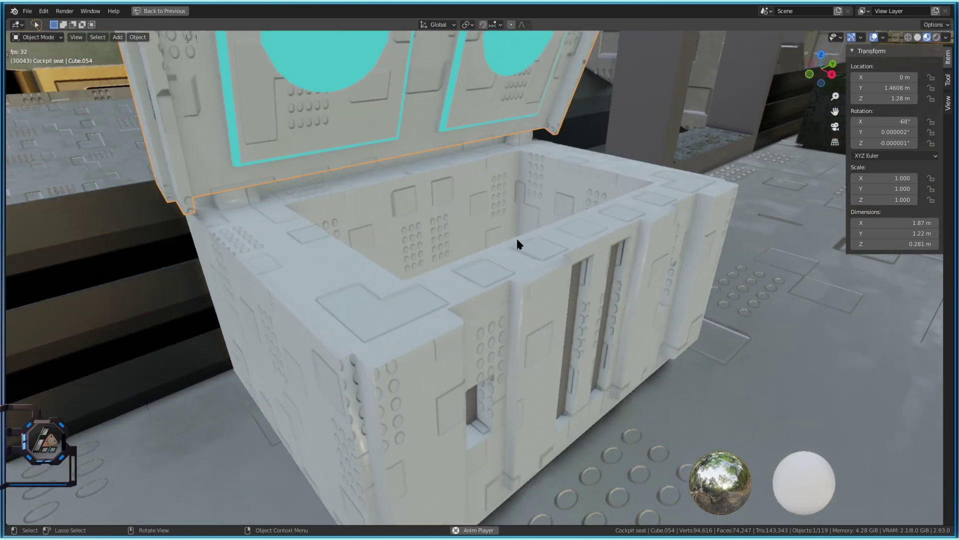
pyautogui.scroll(-2, 552, 200)
pyautogui.moveTo(551, 199)
pyautogui.mouseDown(button='middle')
pyautogui.moveTo(449, 181)
pyautogui.moveTo(552, 154)
pyautogui.mouseUp(button='middle')
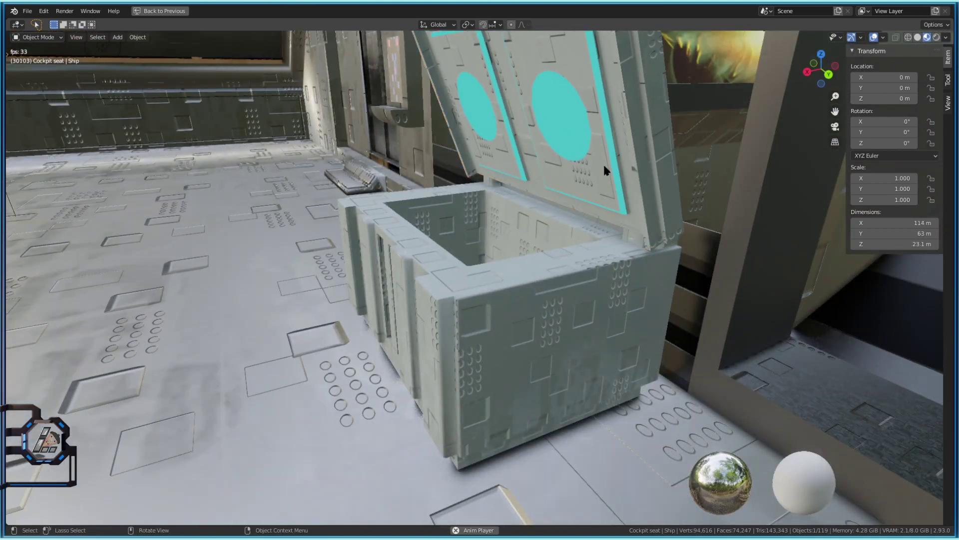
# - Try moving the crate's lid freely, cancel the move, and close the lid by setting its X rotation to 0°
pyautogui.press('g')
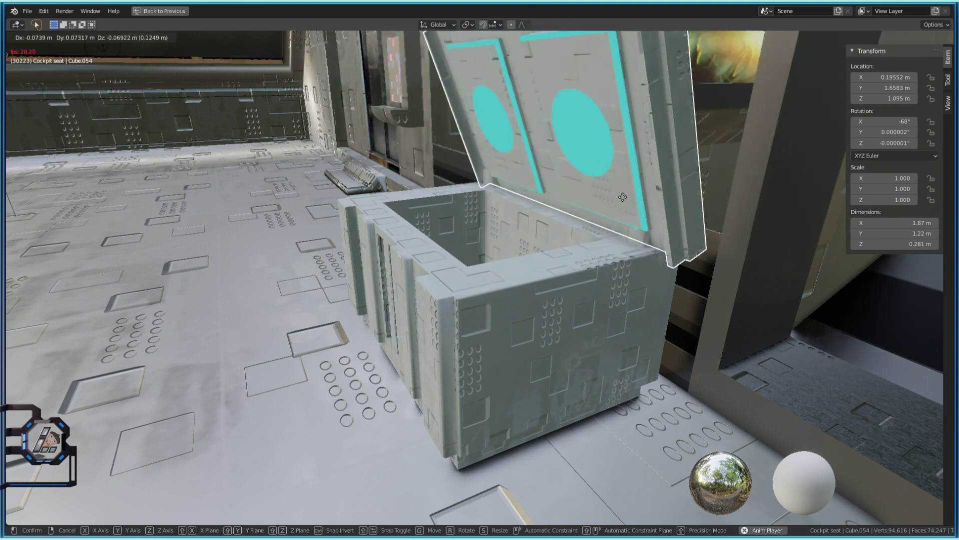
pyautogui.rightClick(670, 226)
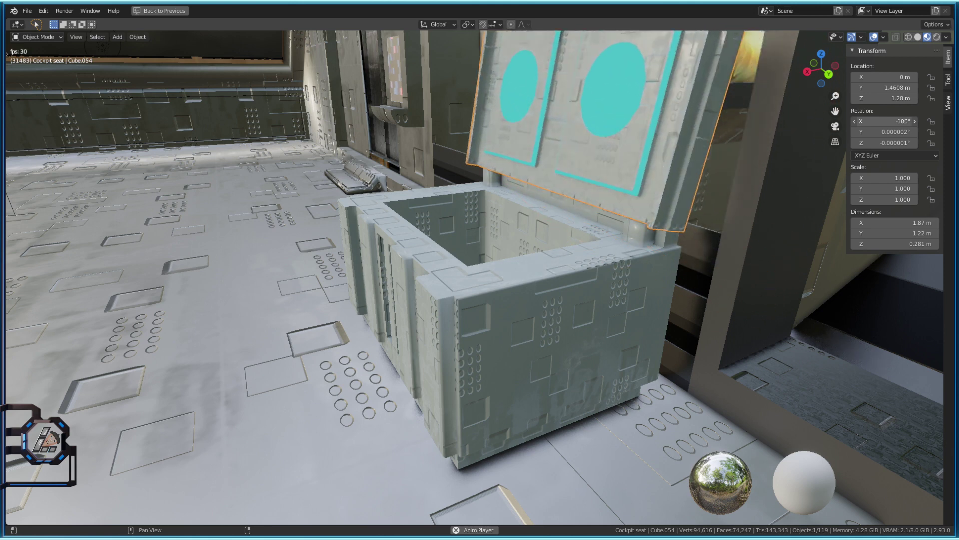
pyautogui.click(902, 122)
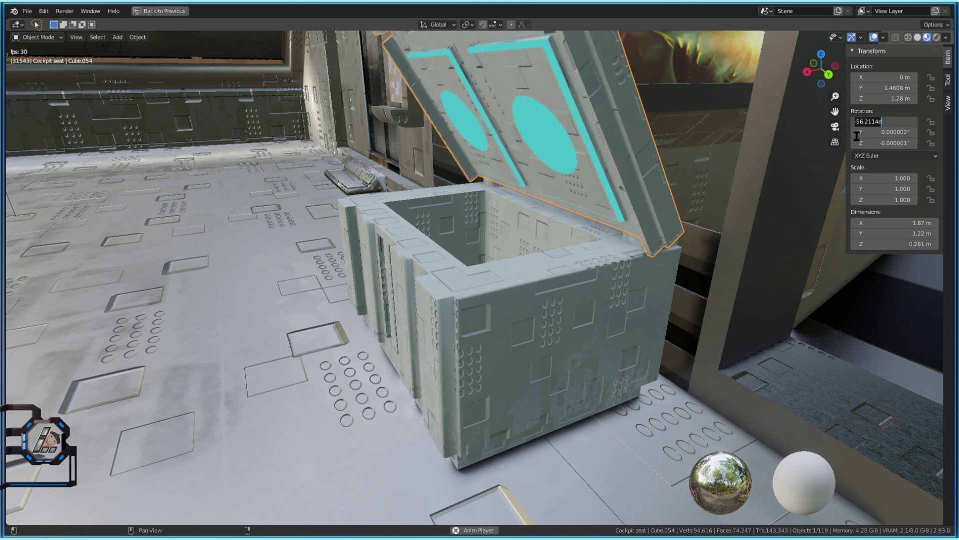
pyautogui.write('0')
pyautogui.press('Return')
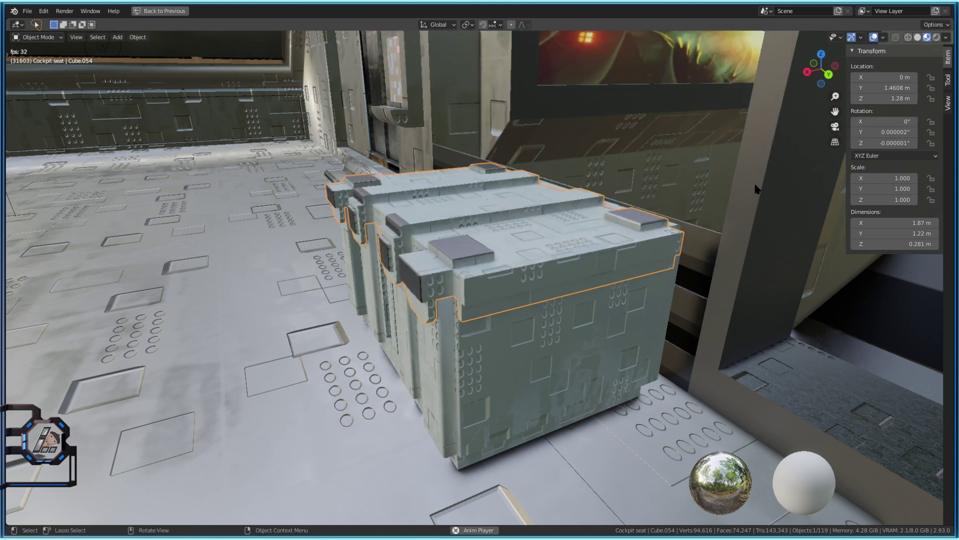
# - Switch the viewport to rendered shading and bring the closed crate into view from its front corner
pyautogui.click(937, 37)
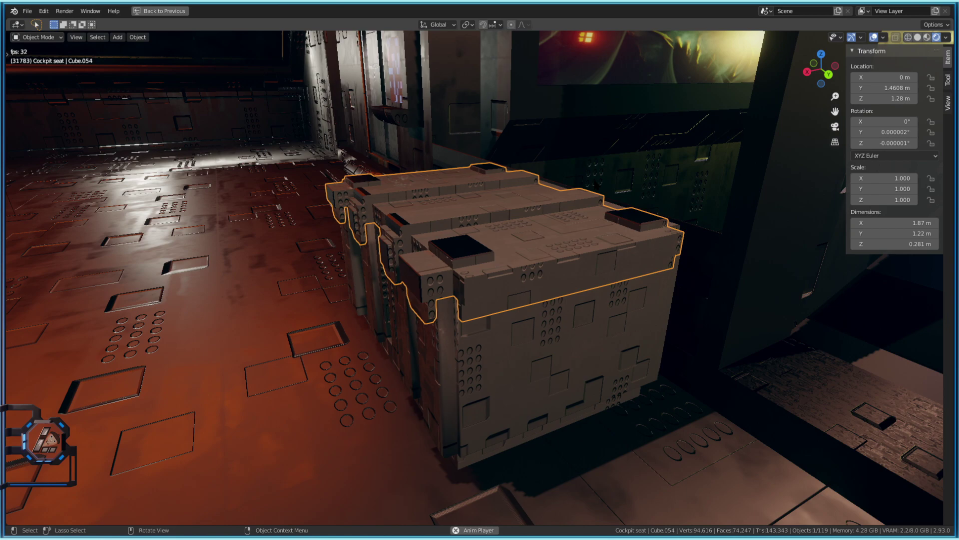
pyautogui.moveTo(501, 279); pyautogui.dragTo(592, 264, button='middle')
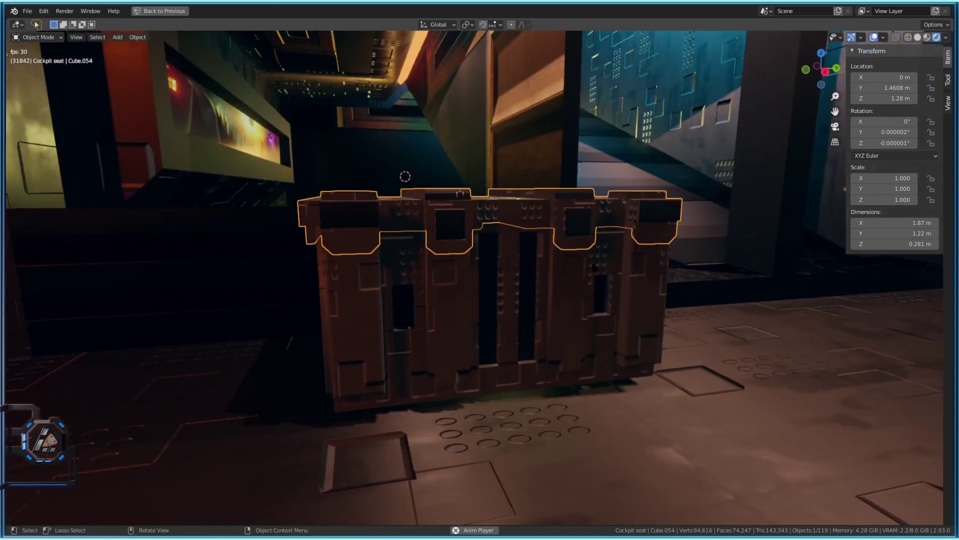
pyautogui.hotkey('shift', '`')
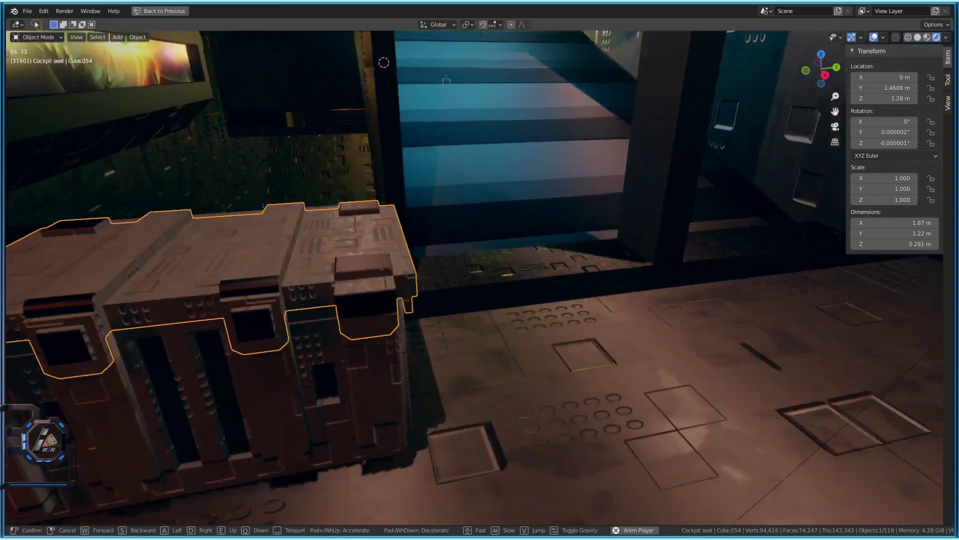
pyautogui.press('s')
pyautogui.click(471, 268)
pyautogui.click(481, 269)
pyautogui.click(481, 268)
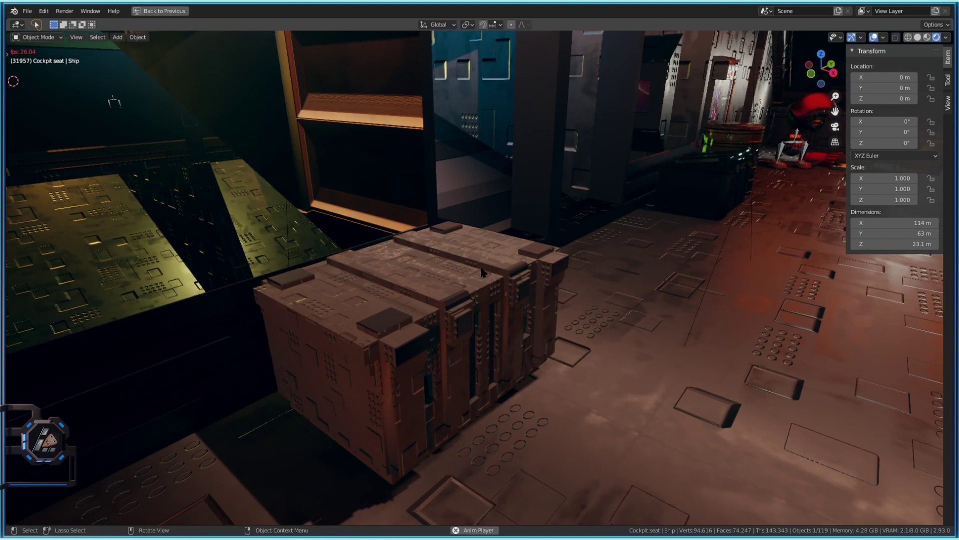
# - Select the crate lid and rotate it -71.9° about the global Y axis to open the crate
pyautogui.click(482, 272)
pyautogui.press('r')
pyautogui.press('x')
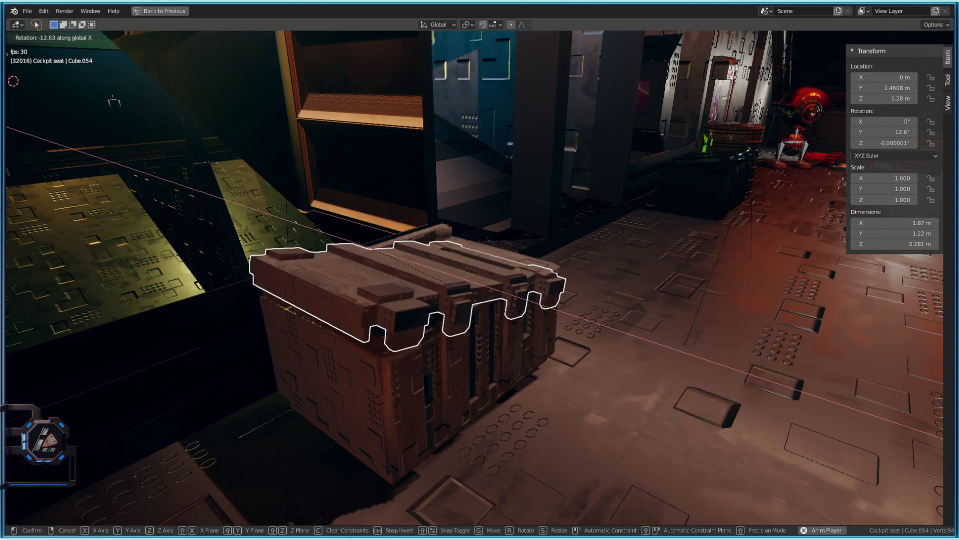
pyautogui.write('y')
pyautogui.write('-57')
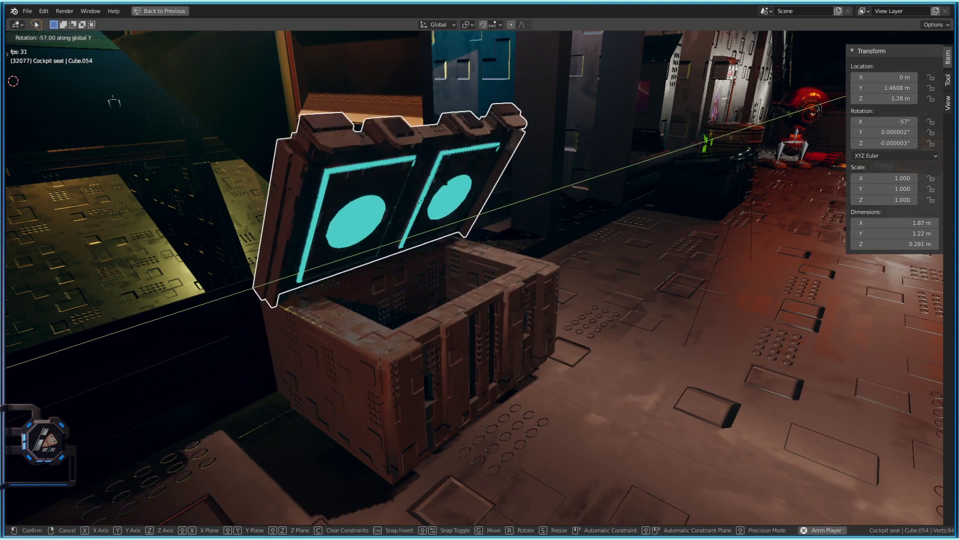
pyautogui.click(534, 280)
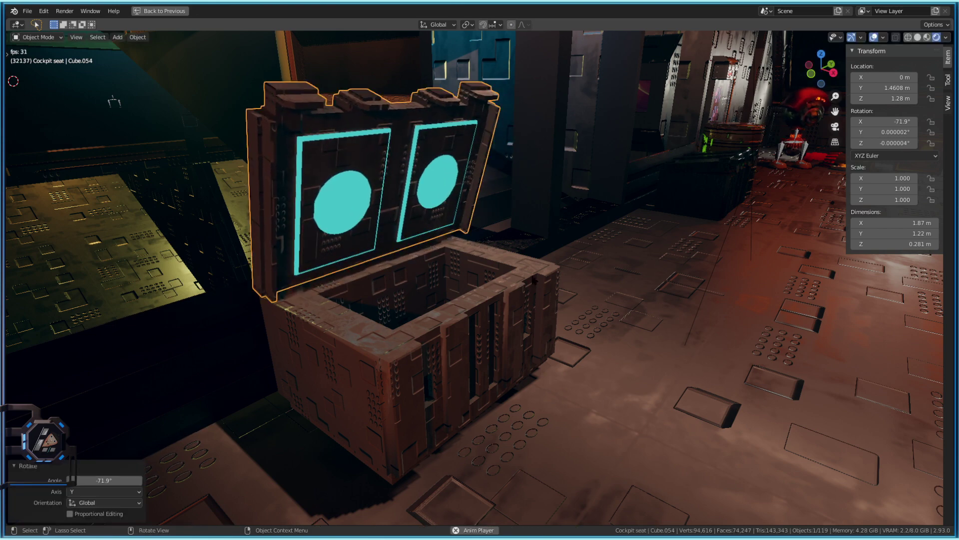
# - Examine the open crate, its hollow interior and the glowing panels inside the lid from several angles
pyautogui.moveTo(533, 280); pyautogui.dragTo(523, 283, button='middle')
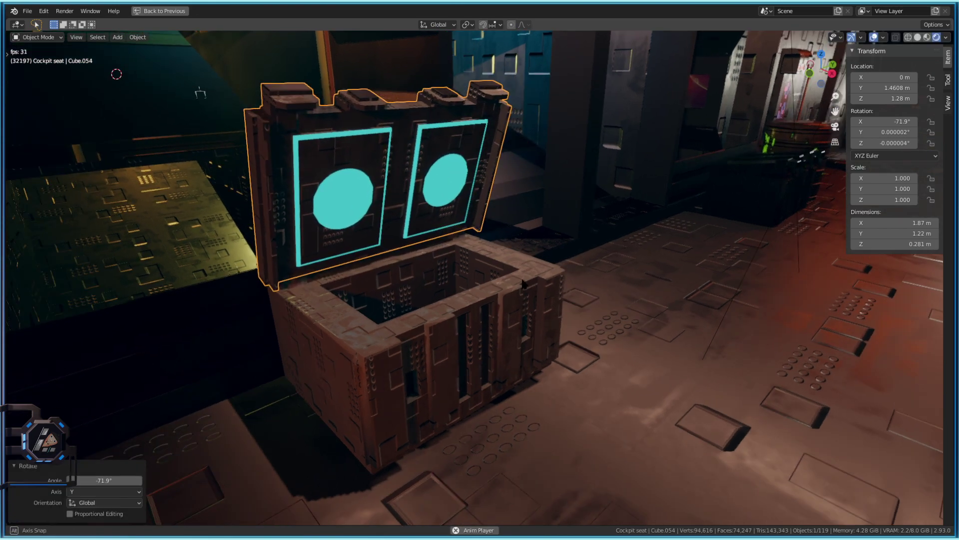
pyautogui.hotkey('shift', '`')
pyautogui.press('s')
pyautogui.press('w')
pyautogui.press('d')
pyautogui.press('s')
pyautogui.press('w')
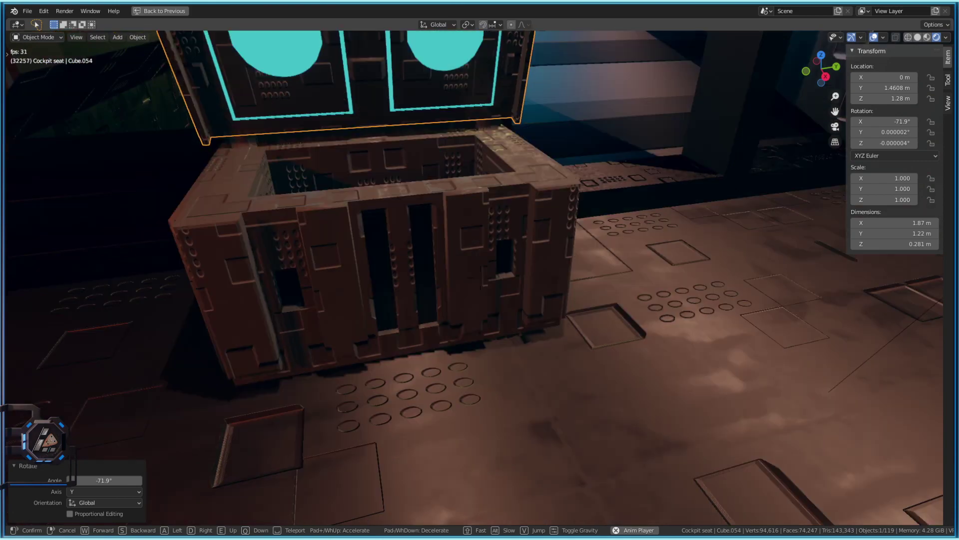
pyautogui.press('w')
pyautogui.press('s')
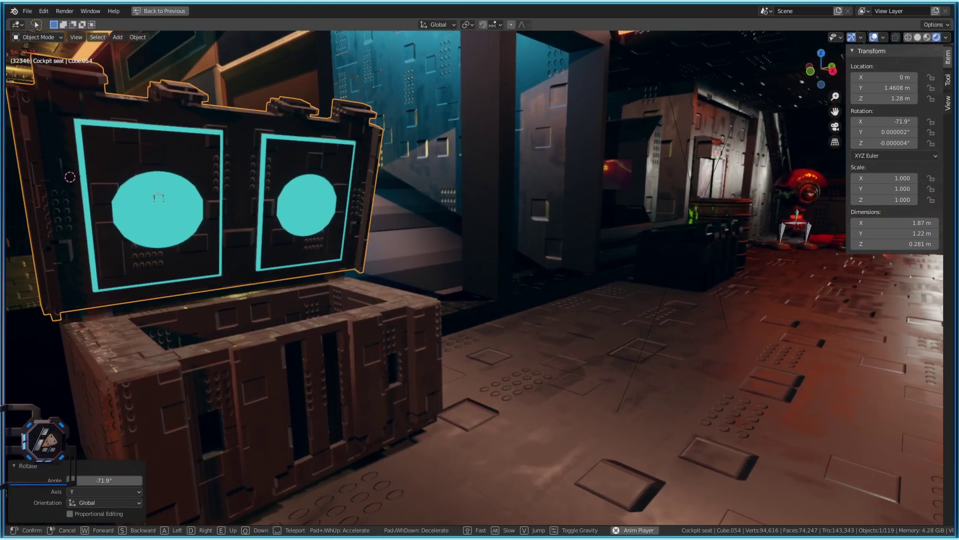
pyautogui.click(481, 281)
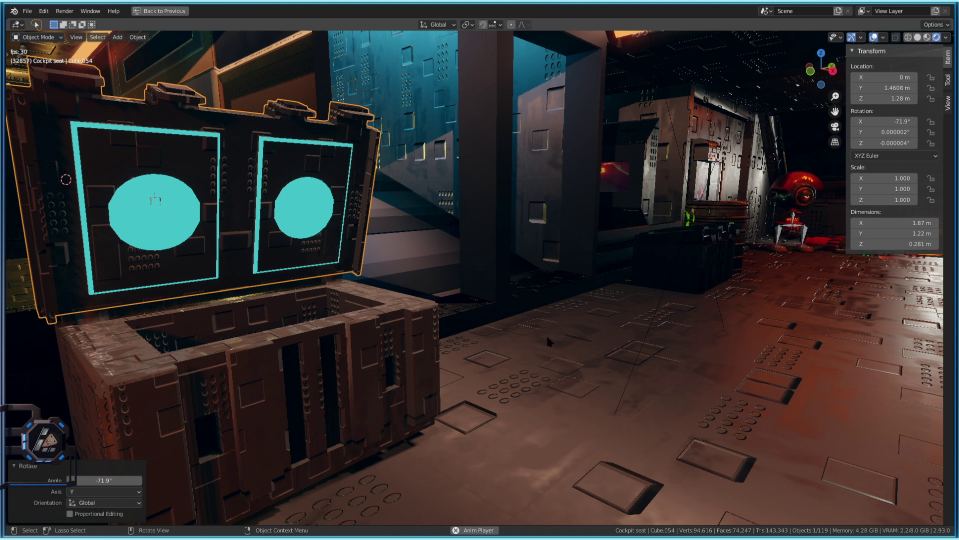
# - Frame the whole open crate and collapse the Transform properties
pyautogui.hotkey('shift', '`')
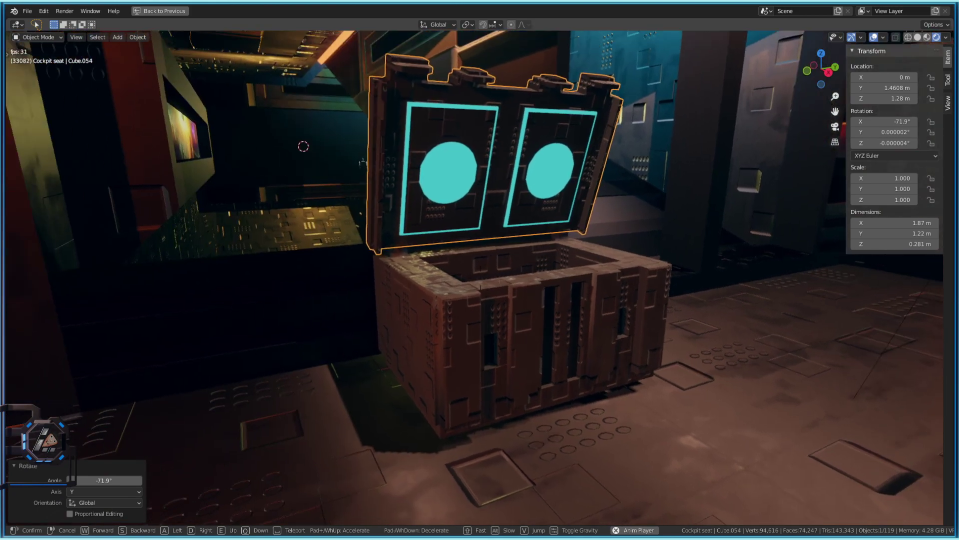
pyautogui.click(538, 270)
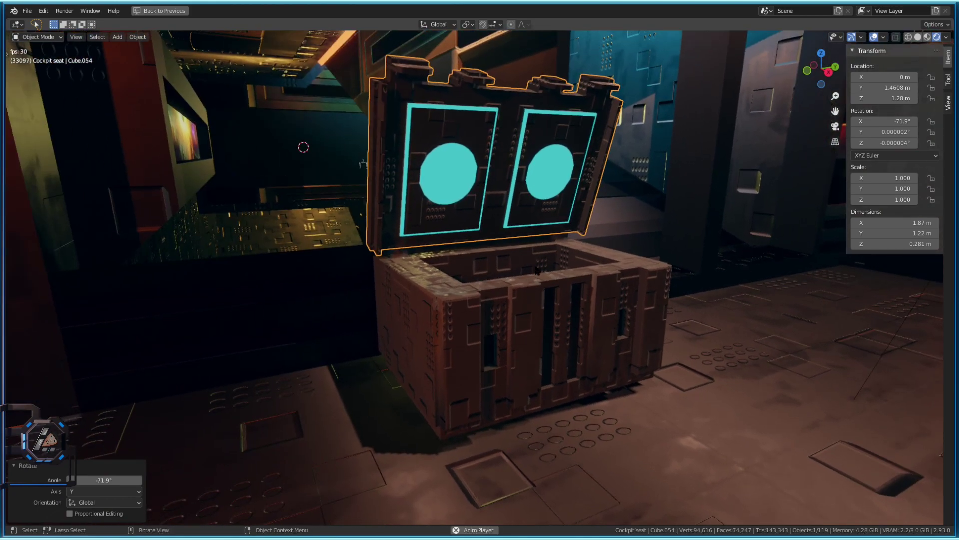
pyautogui.click(852, 51)
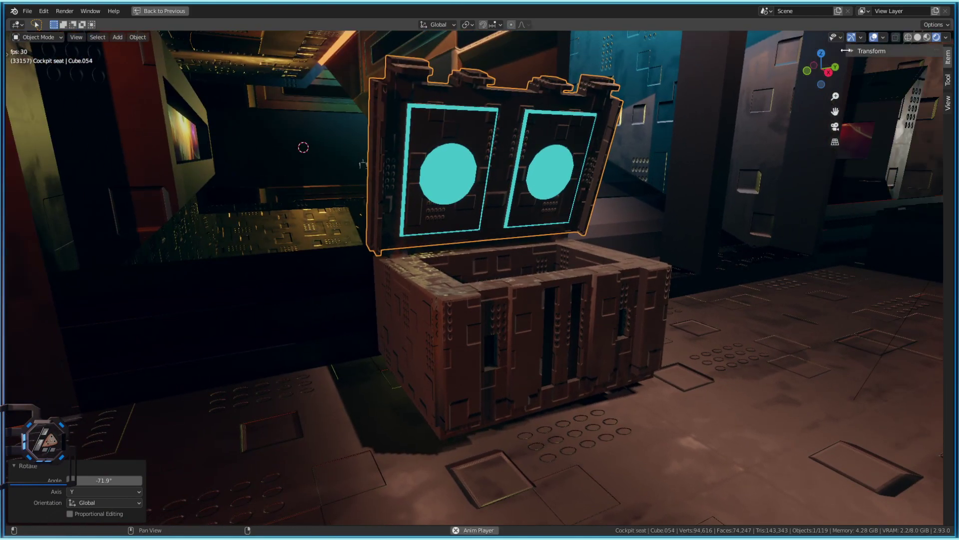
# - Walk through the ship's interior to examine the corridor, cargo, lighting and the open crate in its surroundings
pyautogui.hotkey('shift', '`')
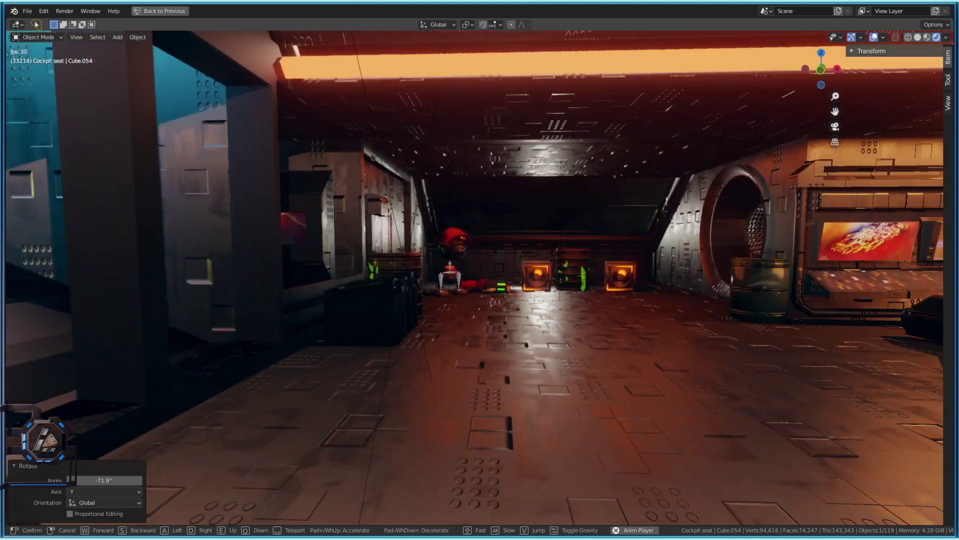
pyautogui.press('w')
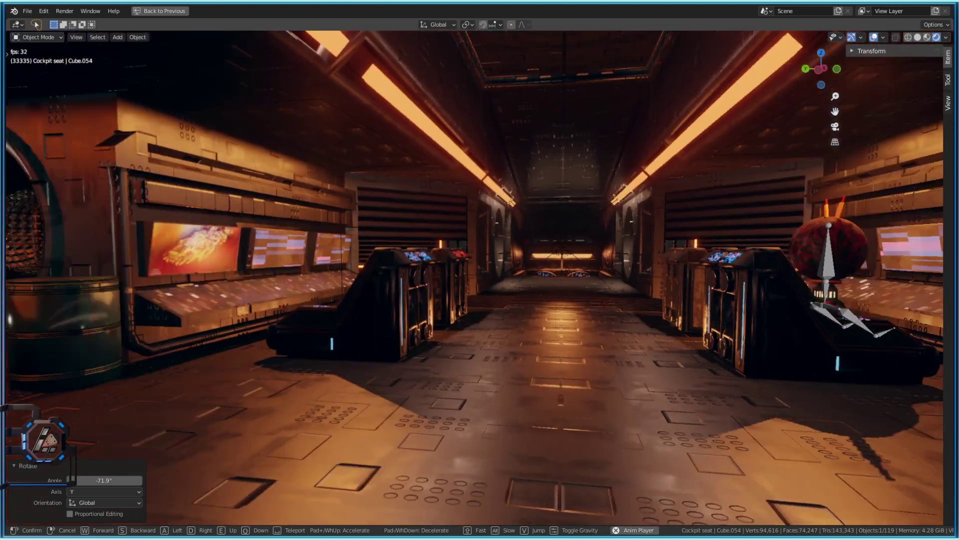
pyautogui.press('w')
pyautogui.press('w')
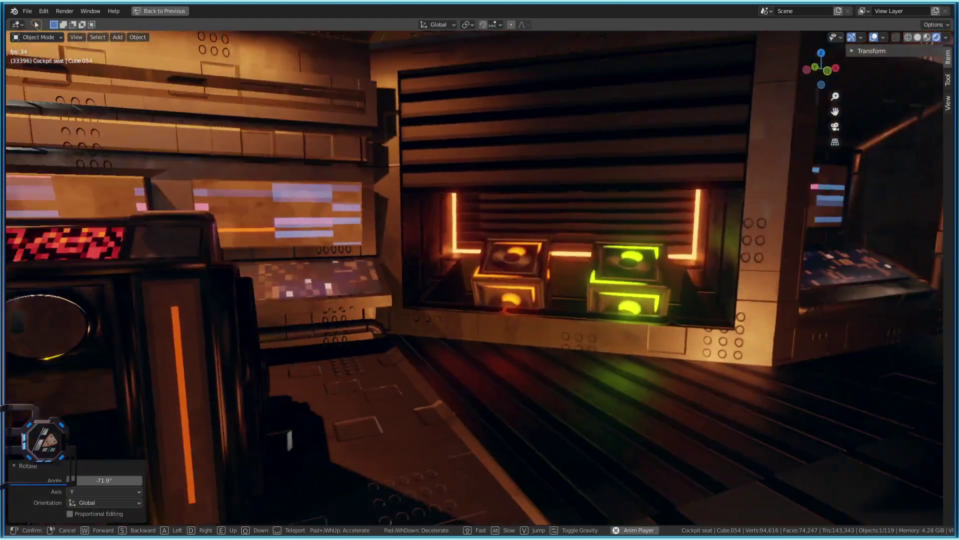
pyautogui.press('w')
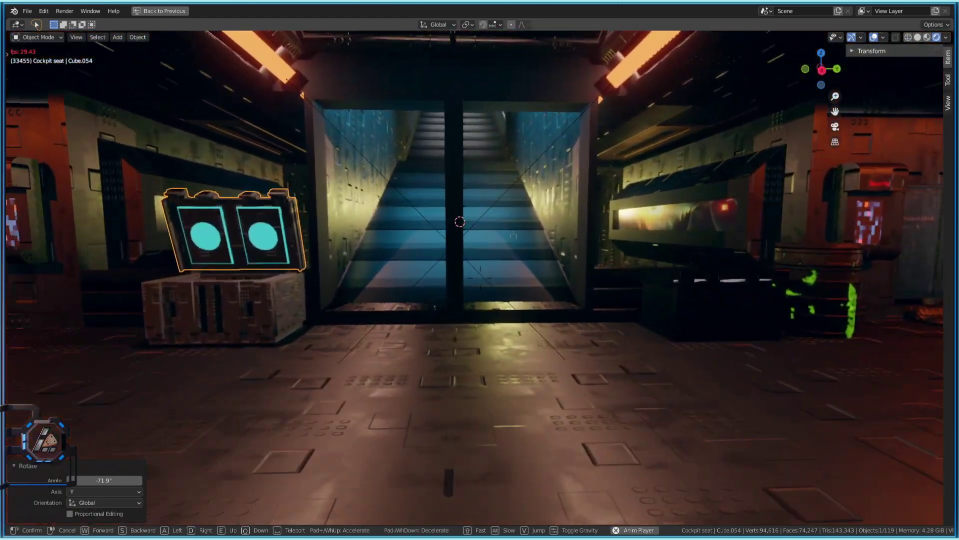
pyautogui.press('w')
pyautogui.press('a')
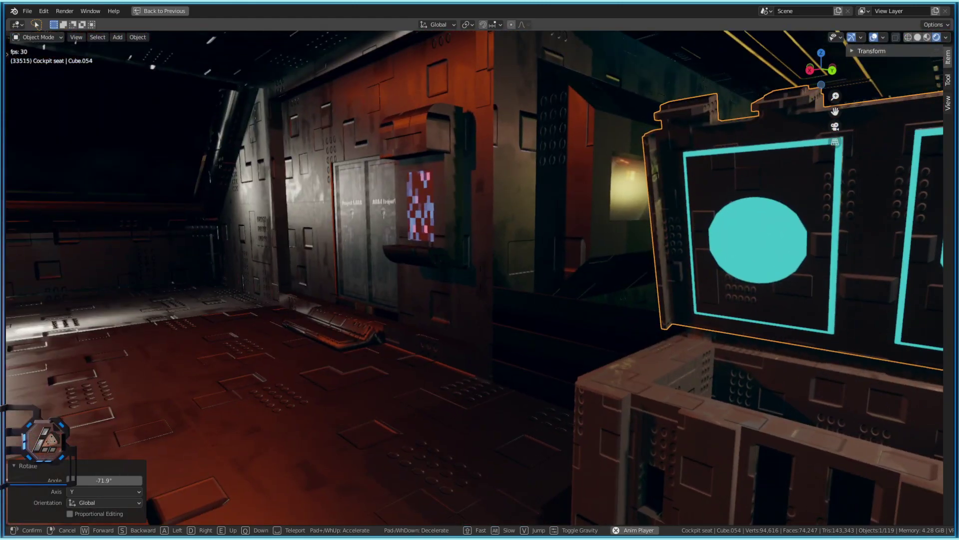
pyautogui.press('d')
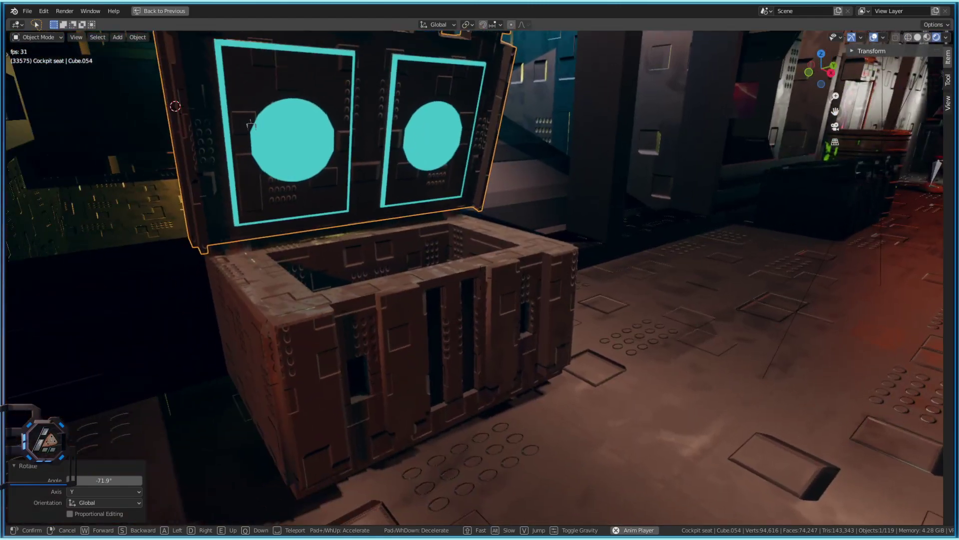
pyautogui.press('w')
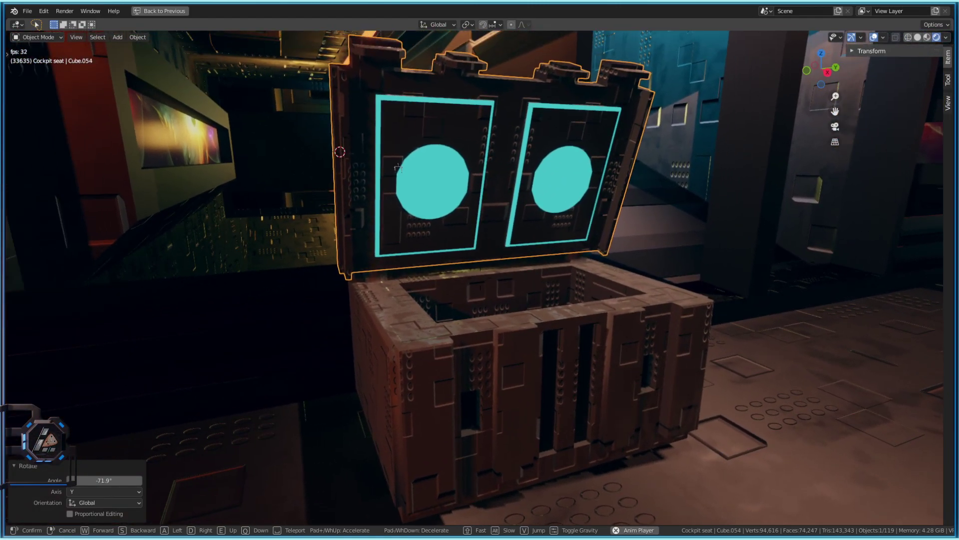
pyautogui.press('s')
pyautogui.press('w')
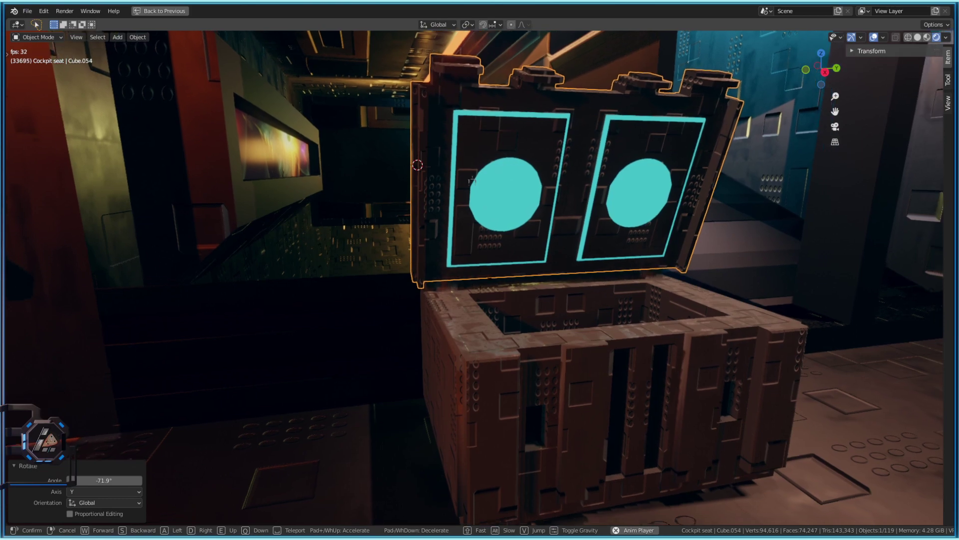
pyautogui.press('s')
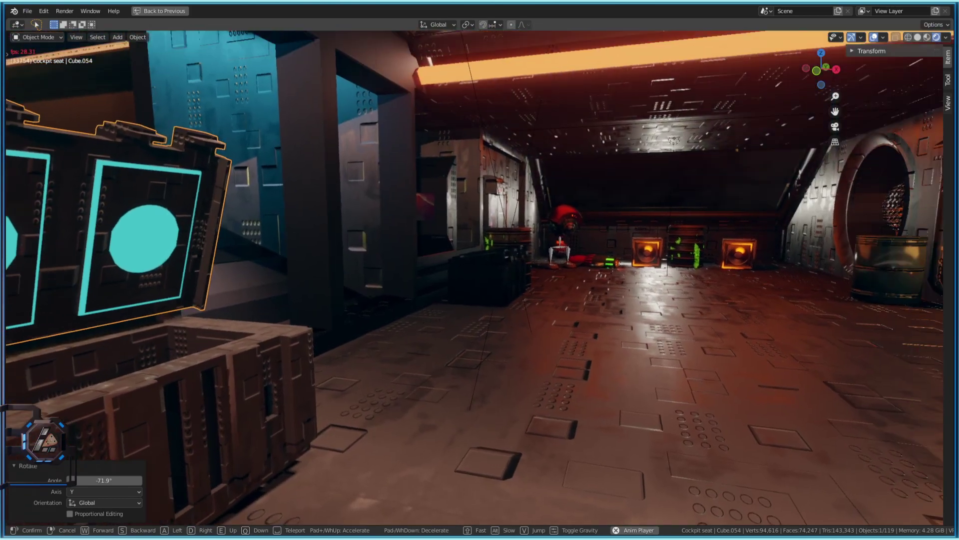
pyautogui.press('w')
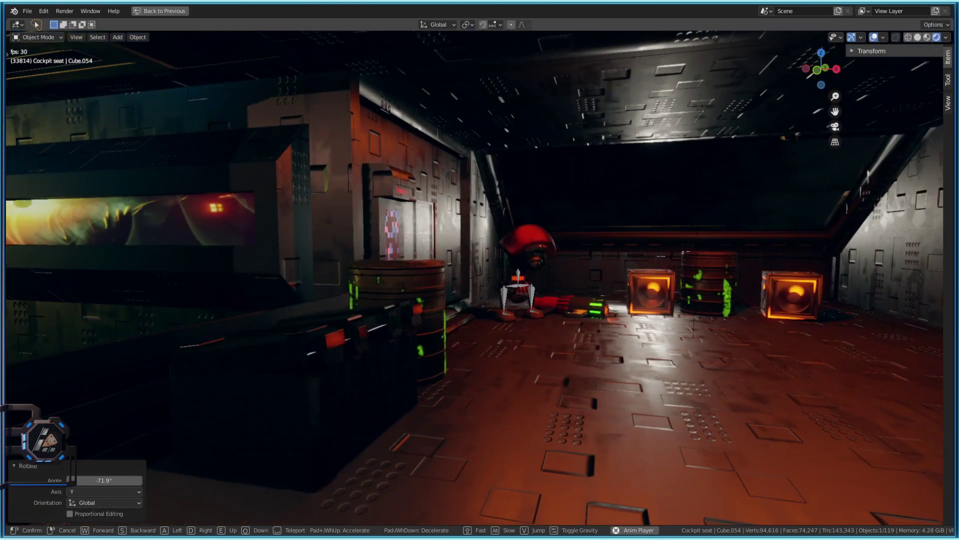
pyautogui.press('s')
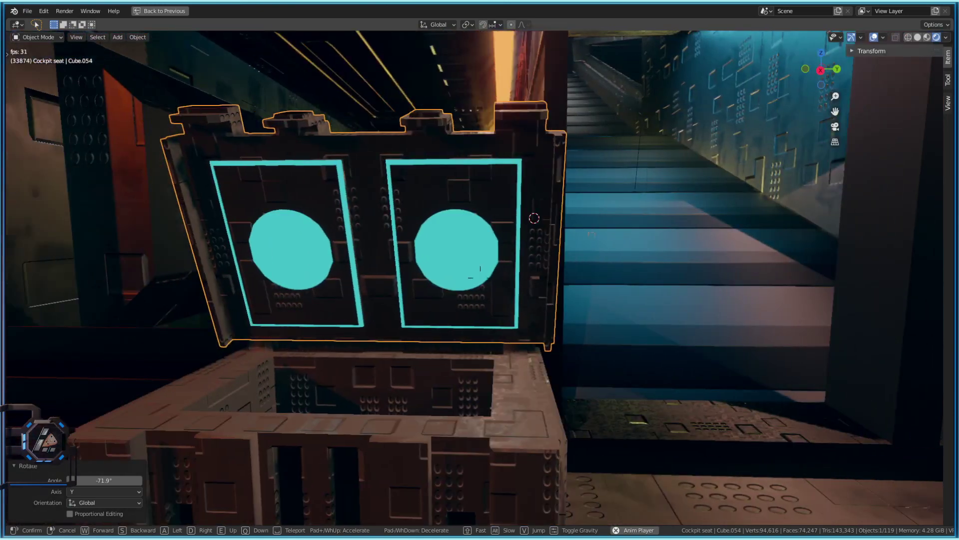
pyautogui.press('w')
pyautogui.click(486, 282)
# - Unhide all hidden objects and hide the cylinder mesh obstructing the view of the ship's exterior
pyautogui.hotkey('alt', 'h')
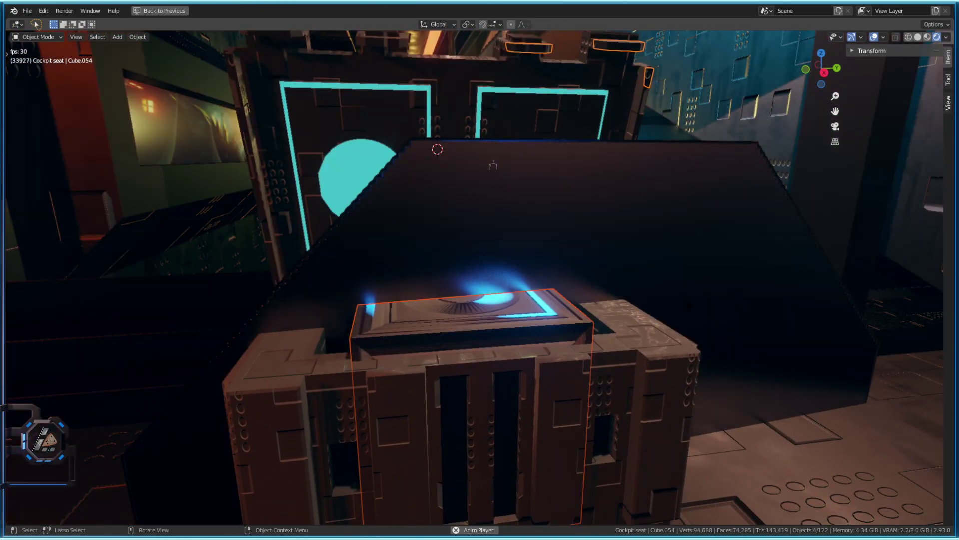
pyautogui.click(727, 285)
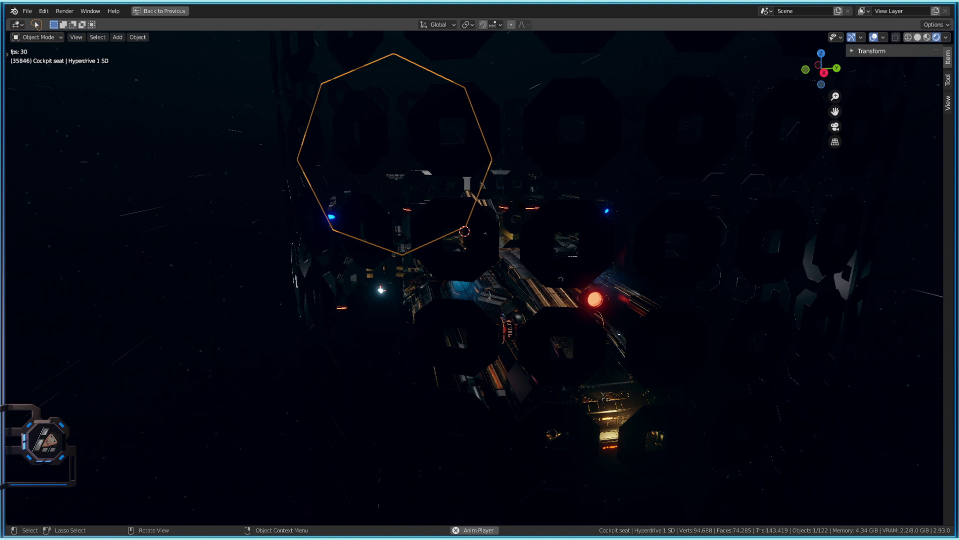
pyautogui.click(683, 179)
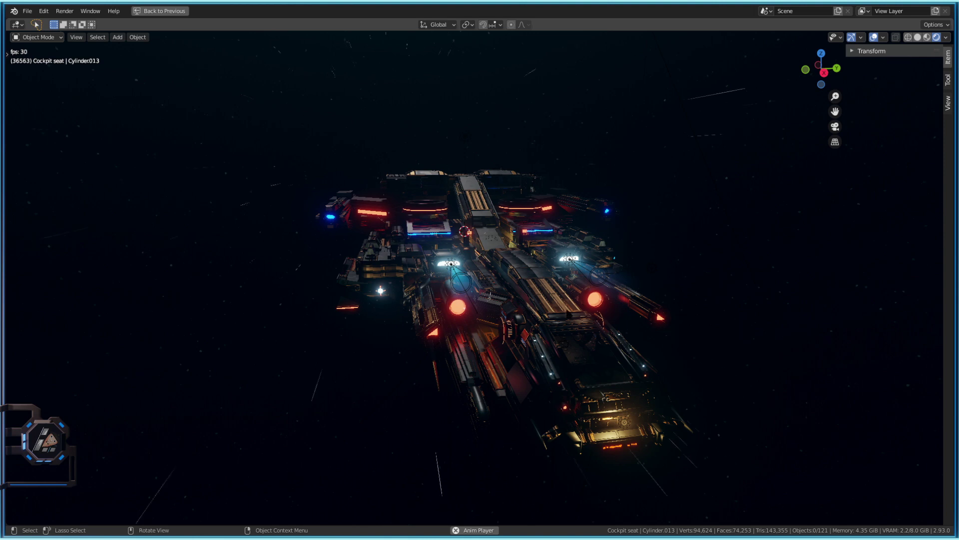
# - Fly around the spaceship's exterior to examine the hull, engine lights and illumination on the front section up close
pyautogui.hotkey('shift', '`')
pyautogui.press('w')
pyautogui.press('w')
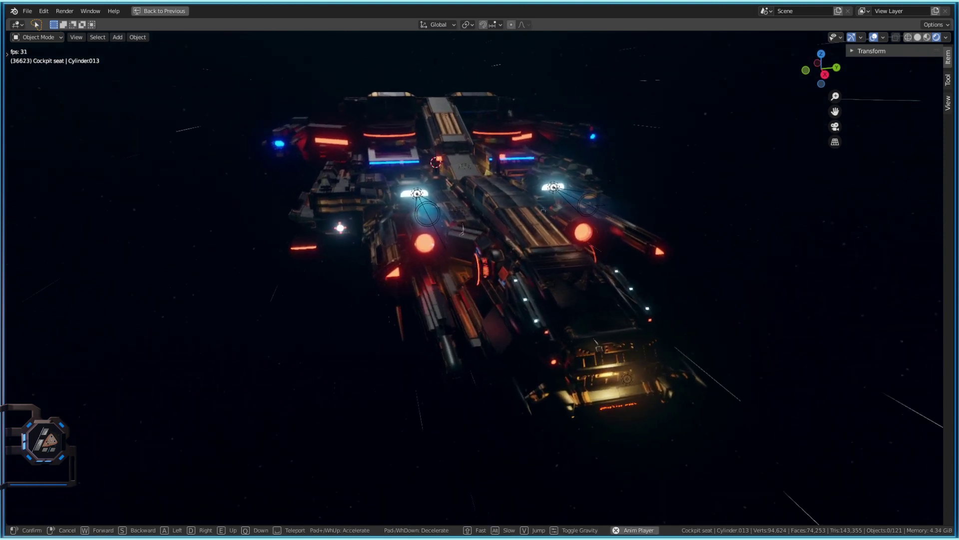
pyautogui.press('d')
pyautogui.press('w')
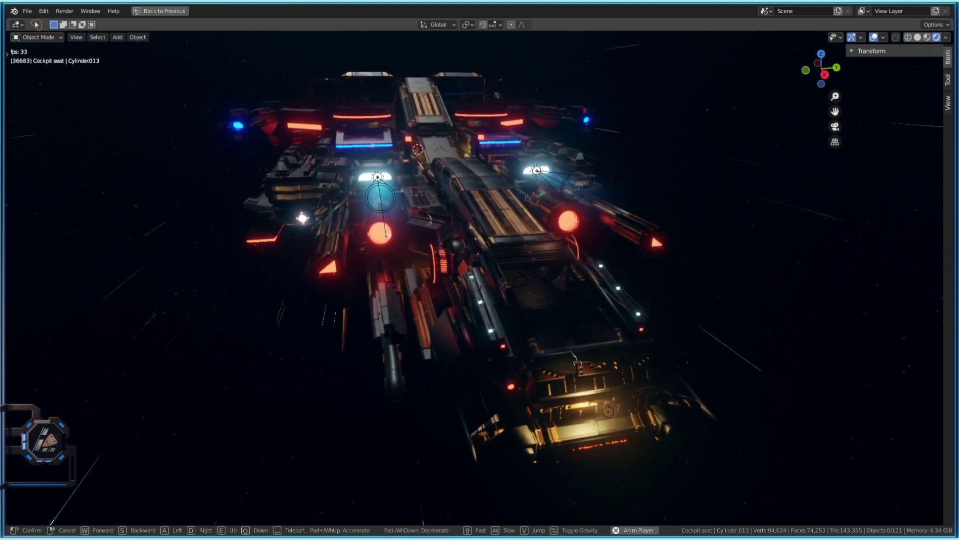
pyautogui.press('w')
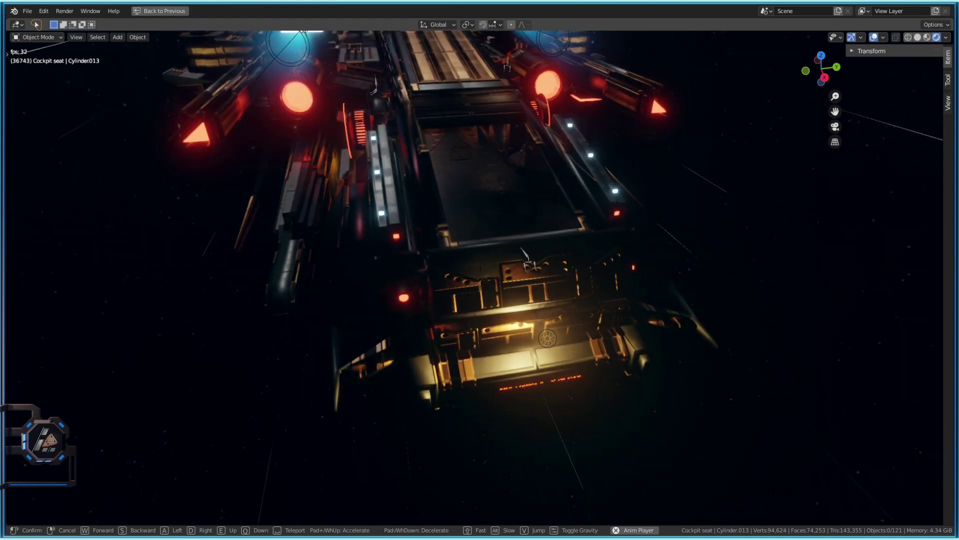
pyautogui.press('a')
pyautogui.press('s')
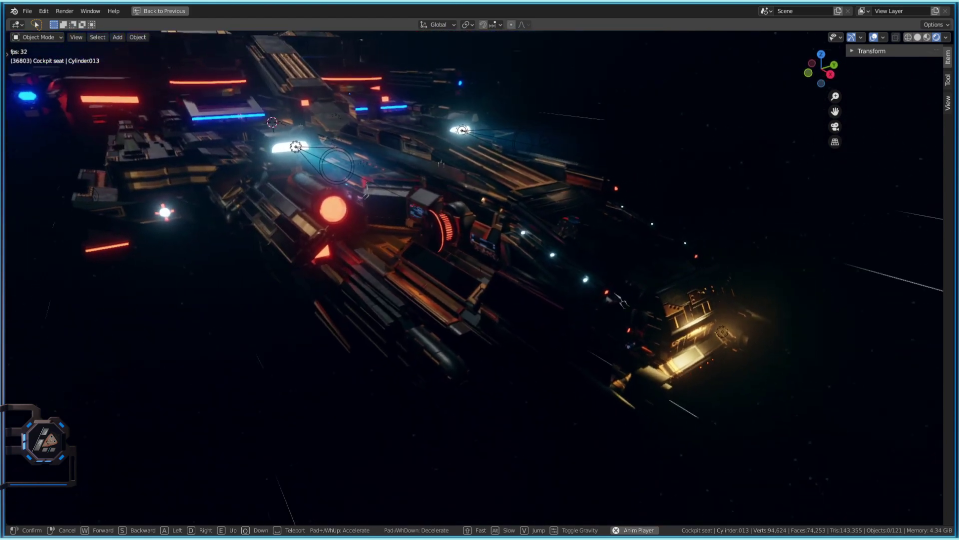
pyautogui.press('w')
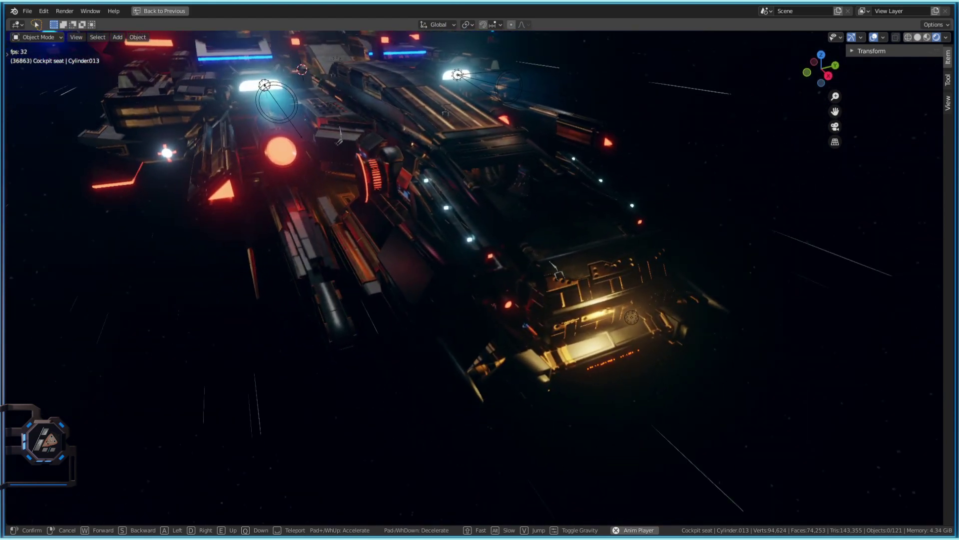
pyautogui.press('w')
pyautogui.press('w')
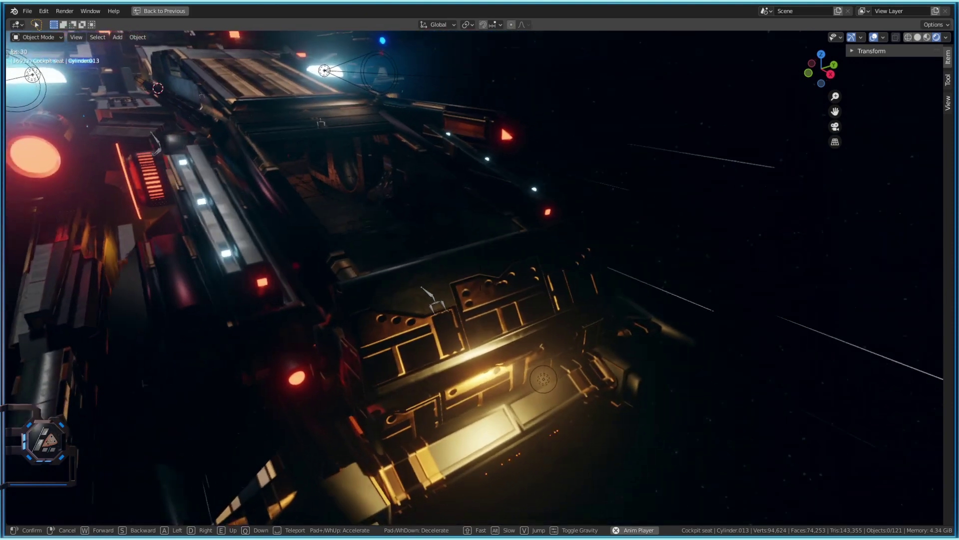
pyautogui.press('w')
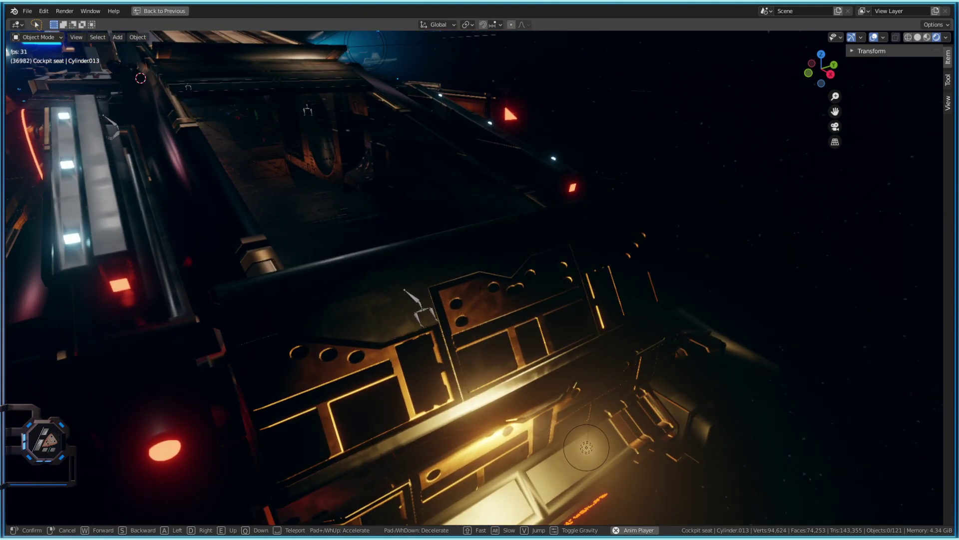
# - Fly in through the cockpit opening and examine the control consoles, orange light strips and main hall up to the blue staircase
pyautogui.press('w')
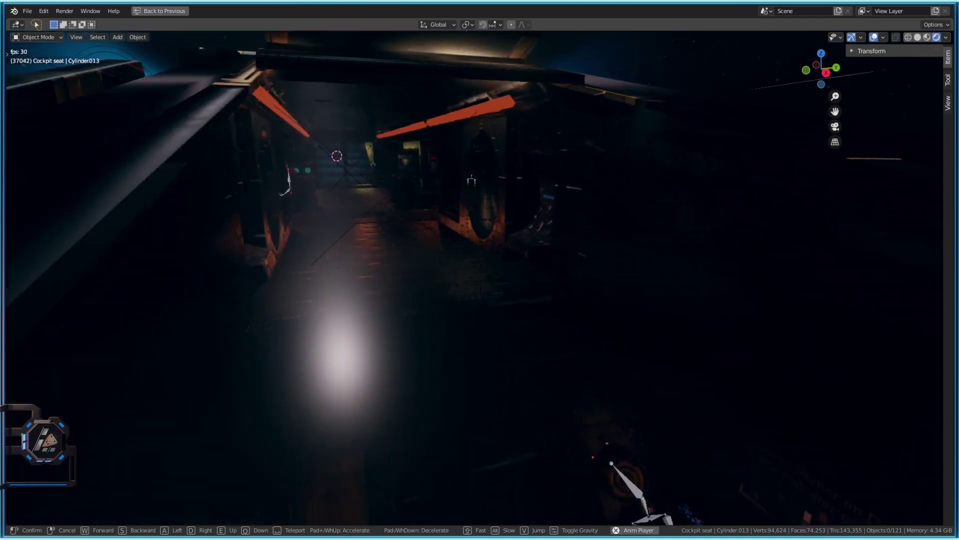
pyautogui.press('w')
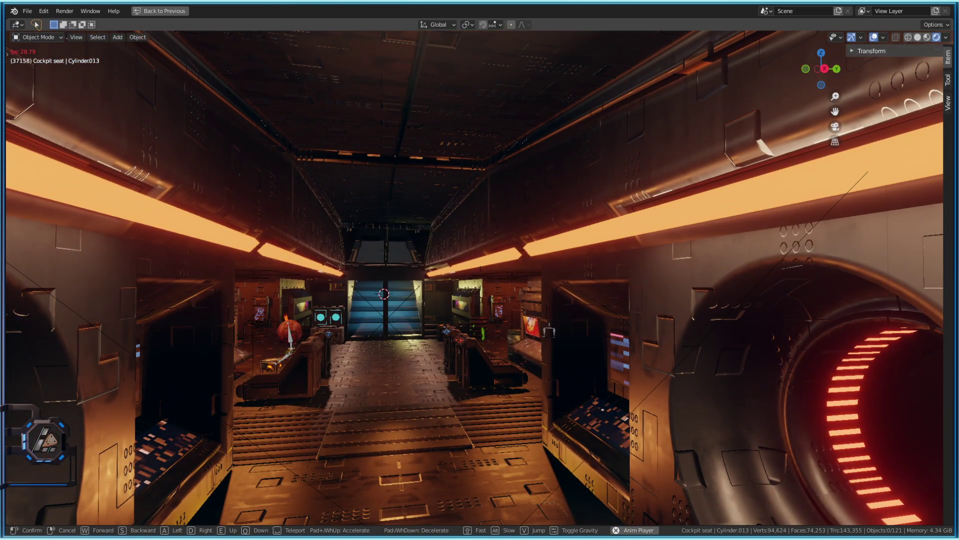
pyautogui.press('w')
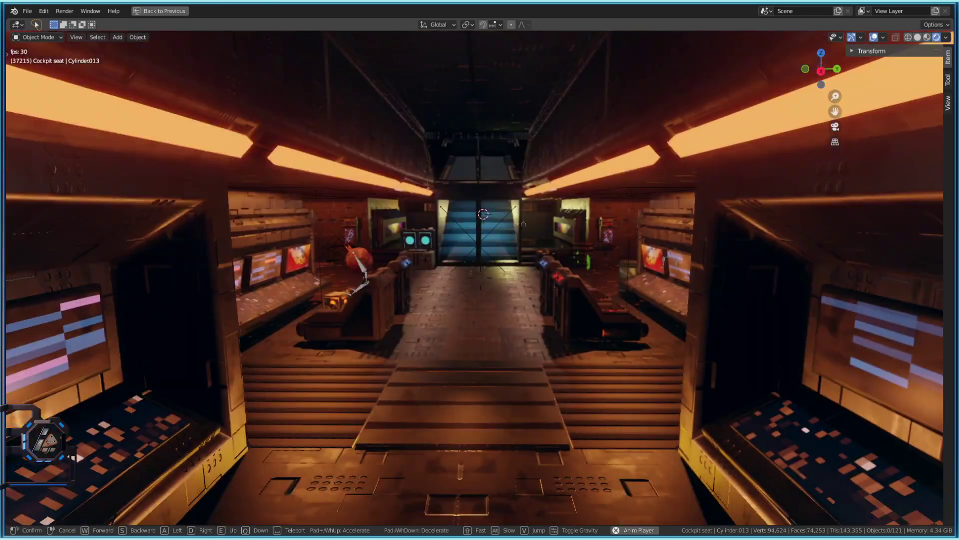
pyautogui.press('w')
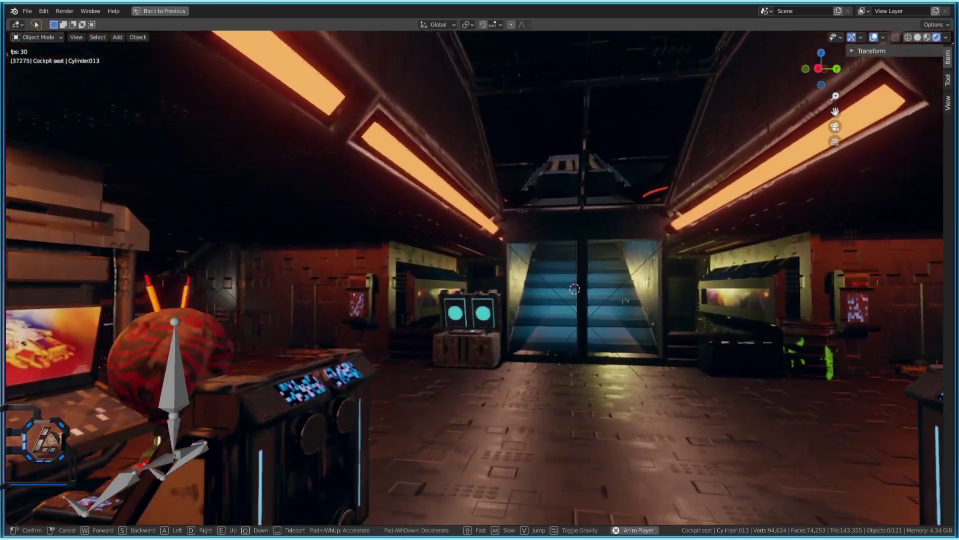
pyautogui.press('w')
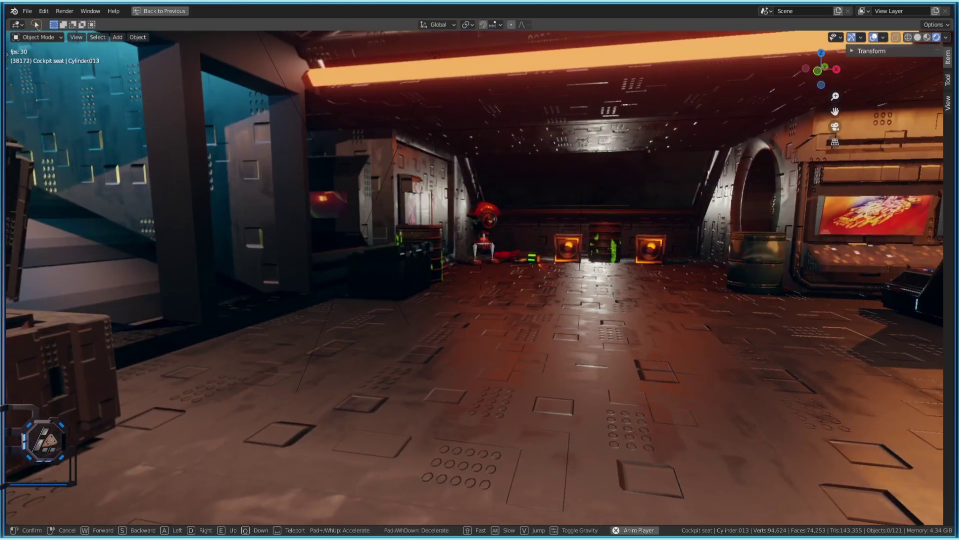
# - Walk through the cargo area to examine the toxic barrel, Security terminal, Project LARA doors and Security unit robot
pyautogui.press('w')
pyautogui.press('w')
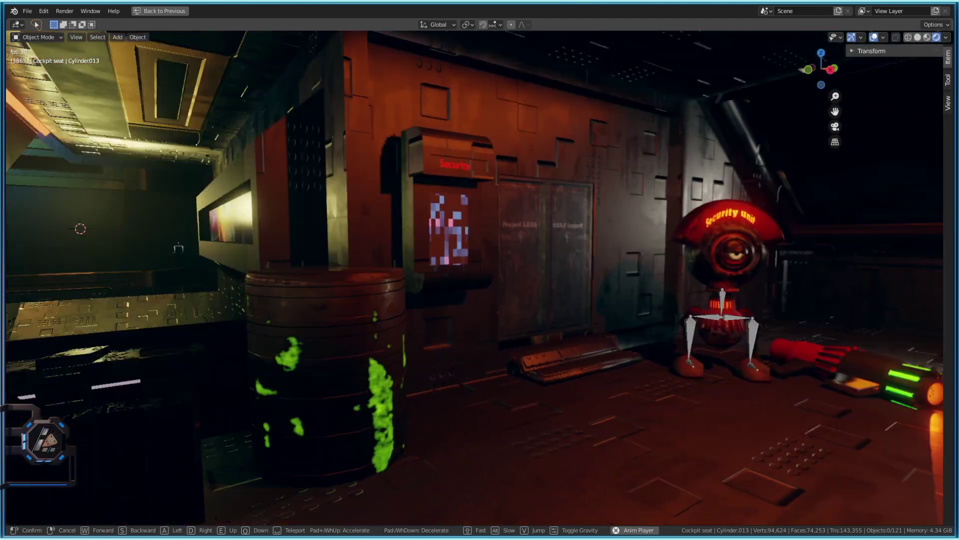
pyautogui.press('d')
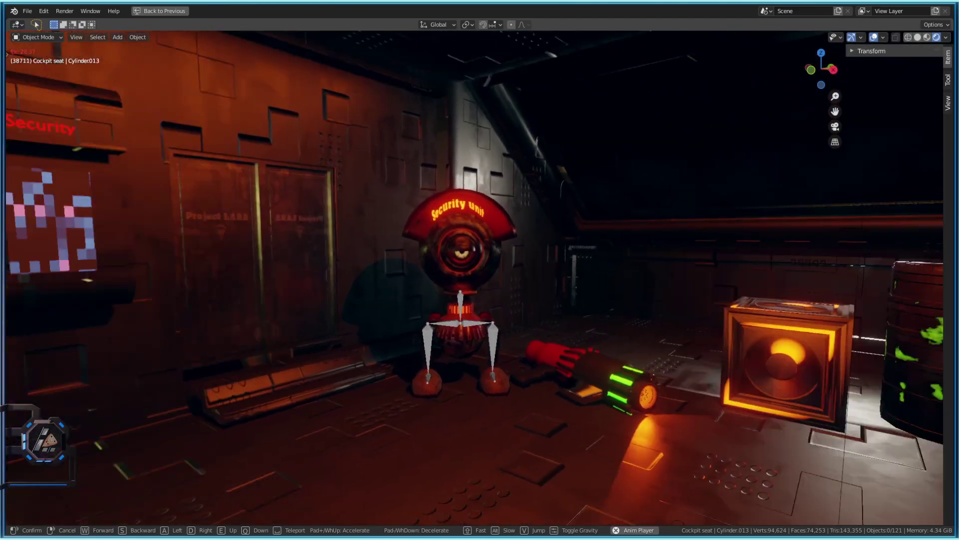
pyautogui.press('w')
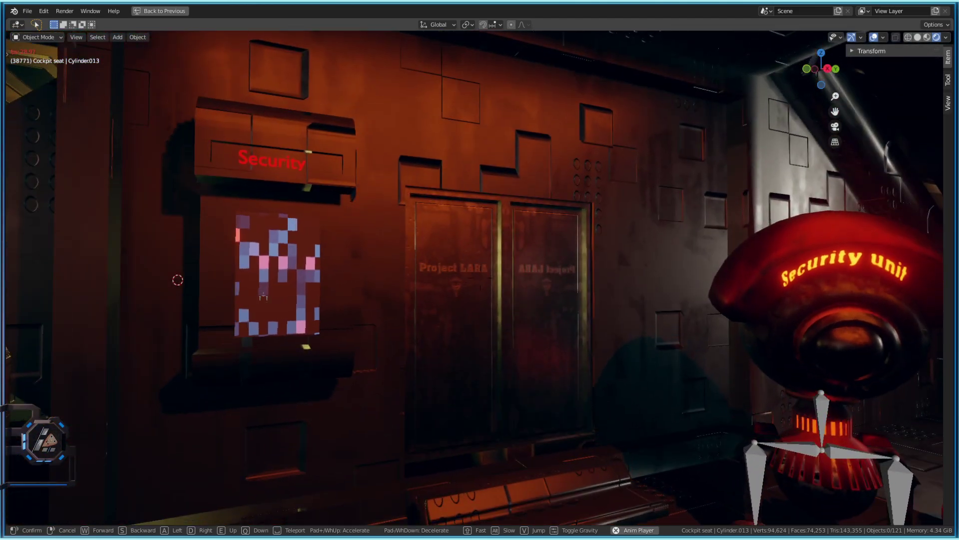
pyautogui.press('w')
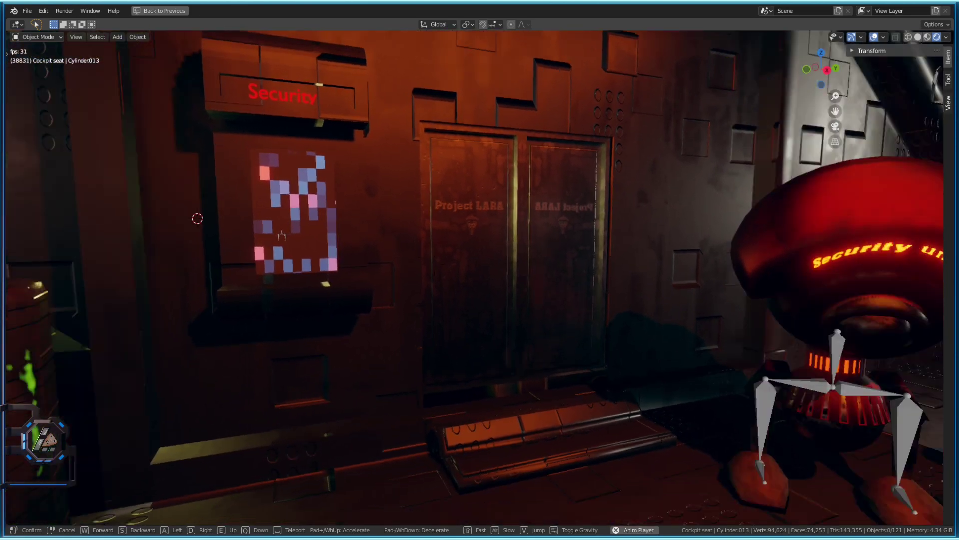
pyautogui.press('w')
pyautogui.press('w')
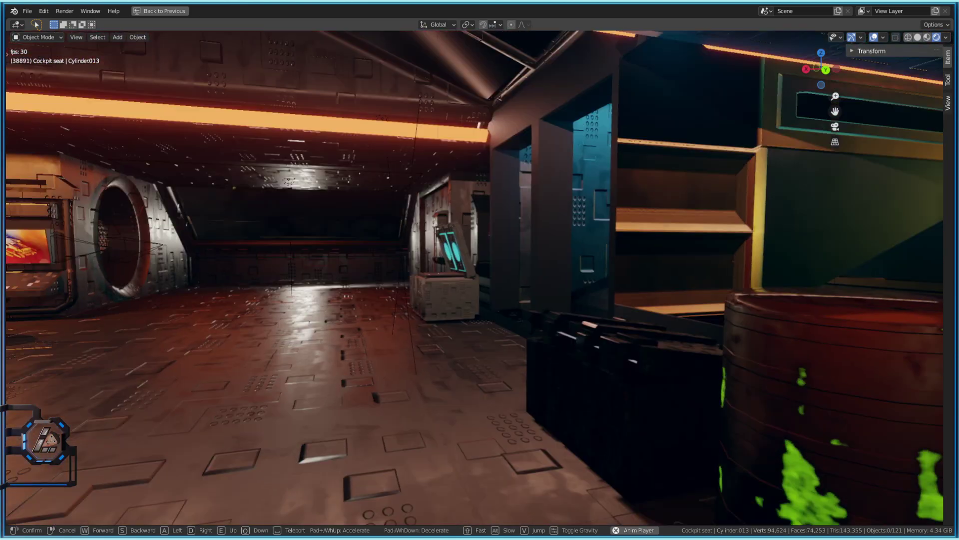
pyautogui.press('w')
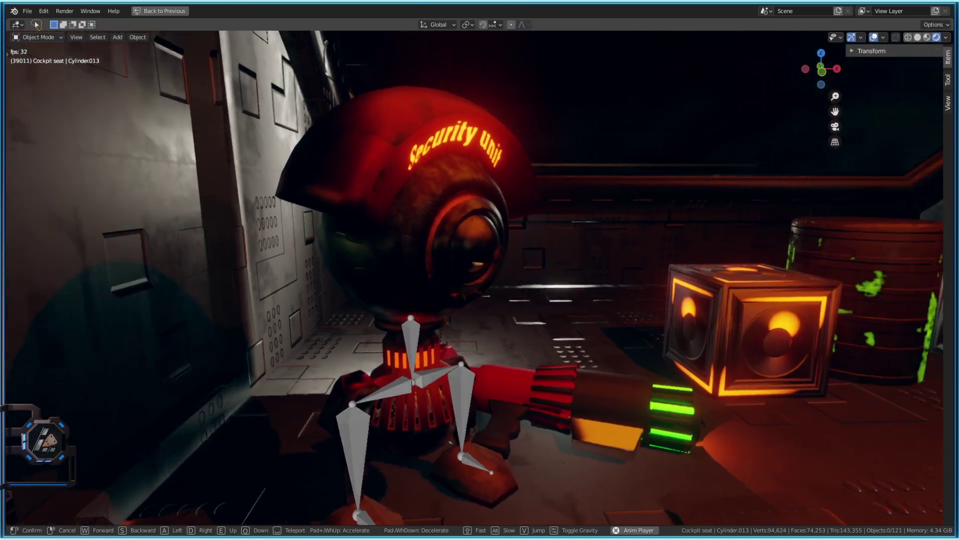
# - Walk into the room behind the Project LARA doors and examine the glowing spaceship picture and the arcade machines
pyautogui.press('w')
pyautogui.press('w')
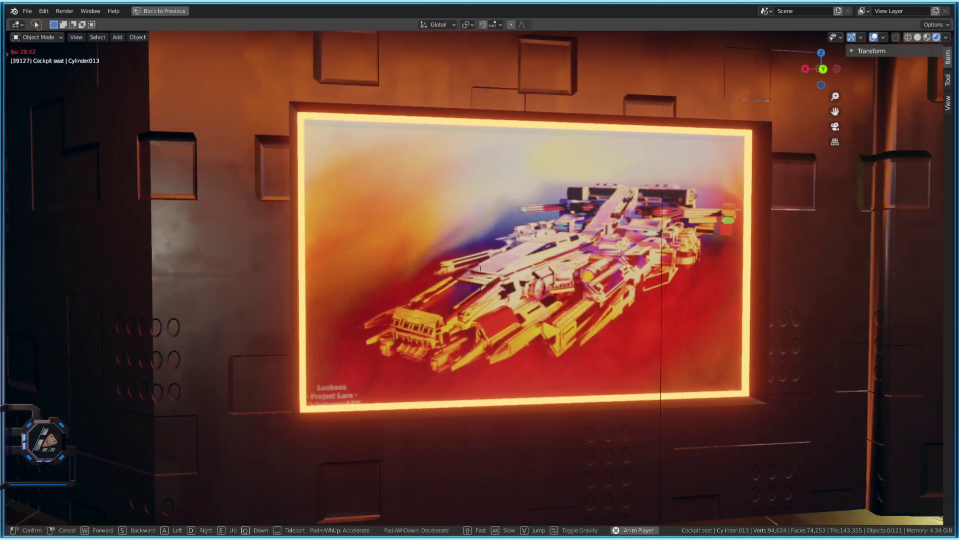
pyautogui.press('w')
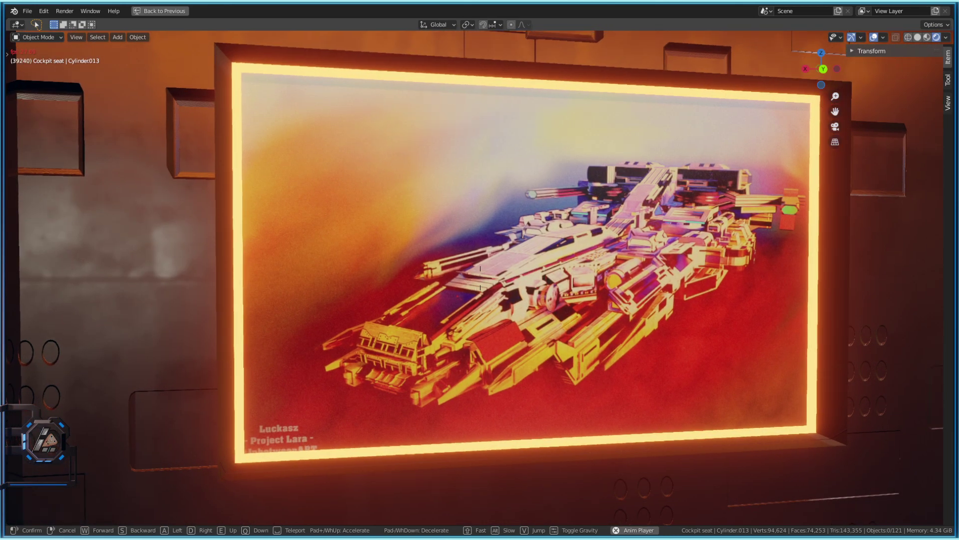
pyautogui.press('w')
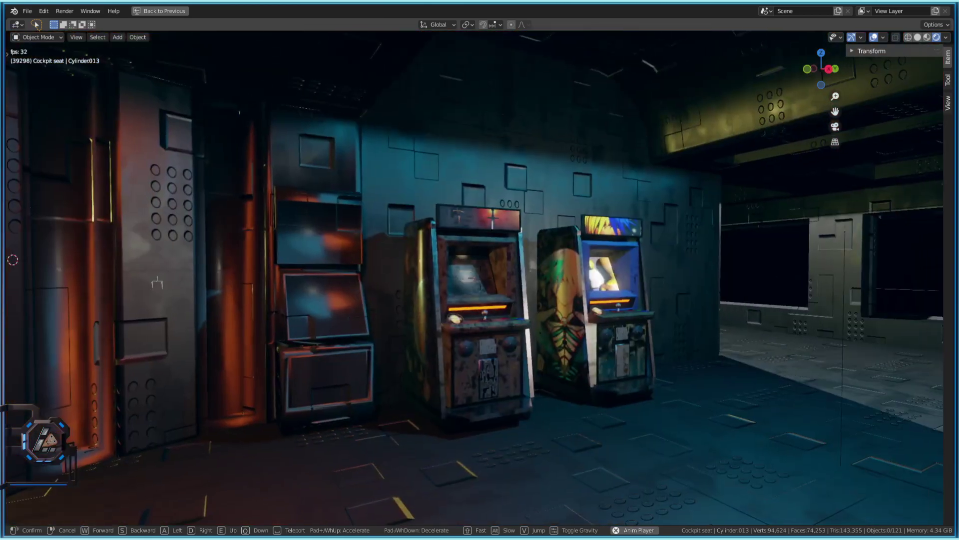
pyautogui.press('w')
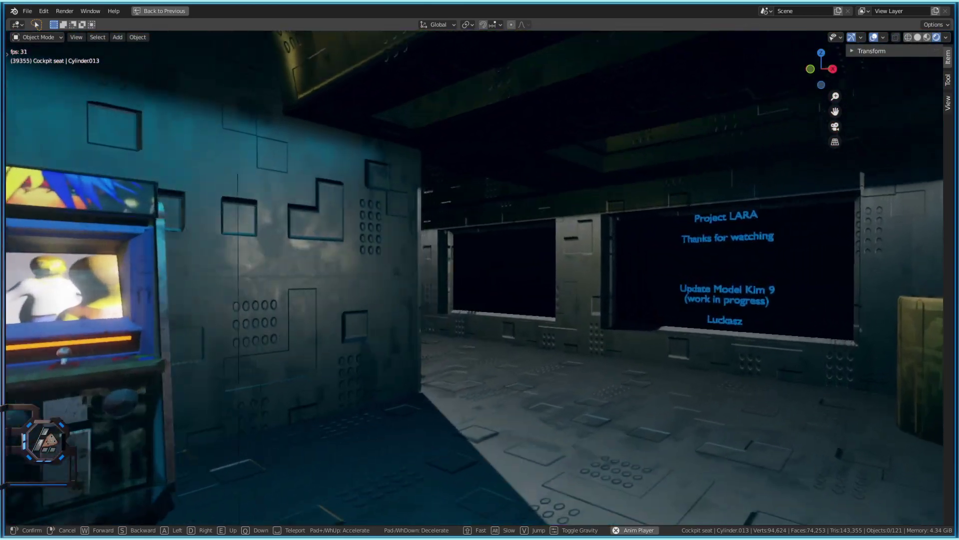
pyautogui.press('w')
pyautogui.press('a')
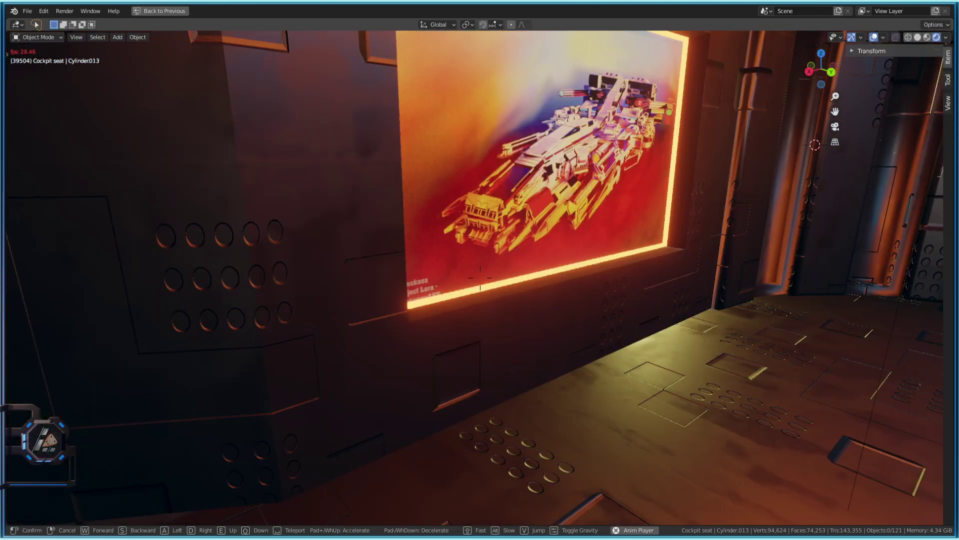
# - Inspect the Project LARA text display beyond the arcade machines, and look back across the room to the spaceship picture
pyautogui.moveTo(480, 278)
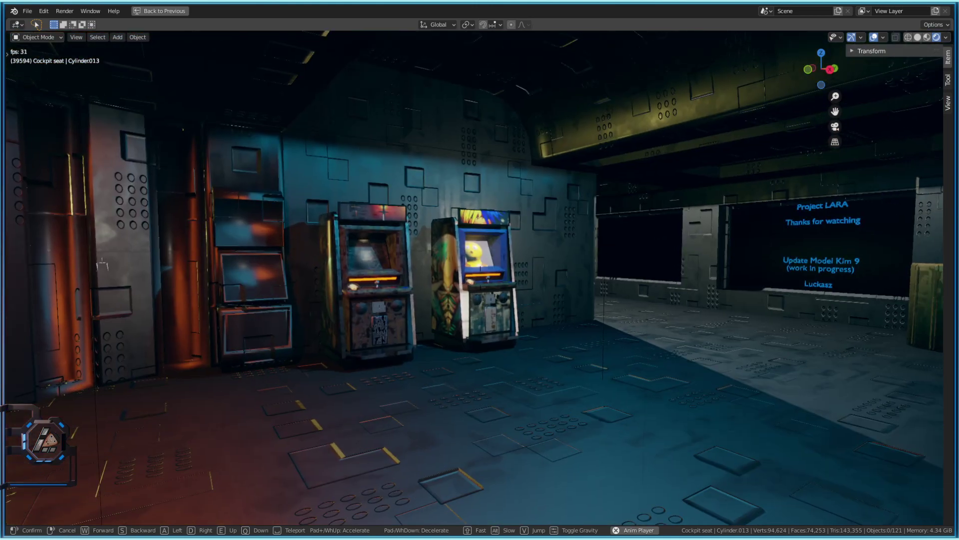
pyautogui.press('w')
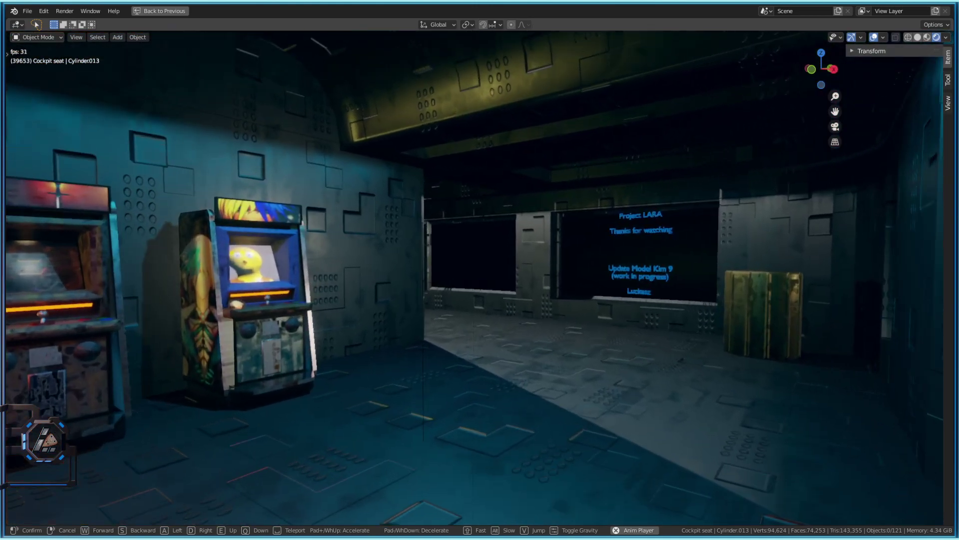
pyautogui.press('w')
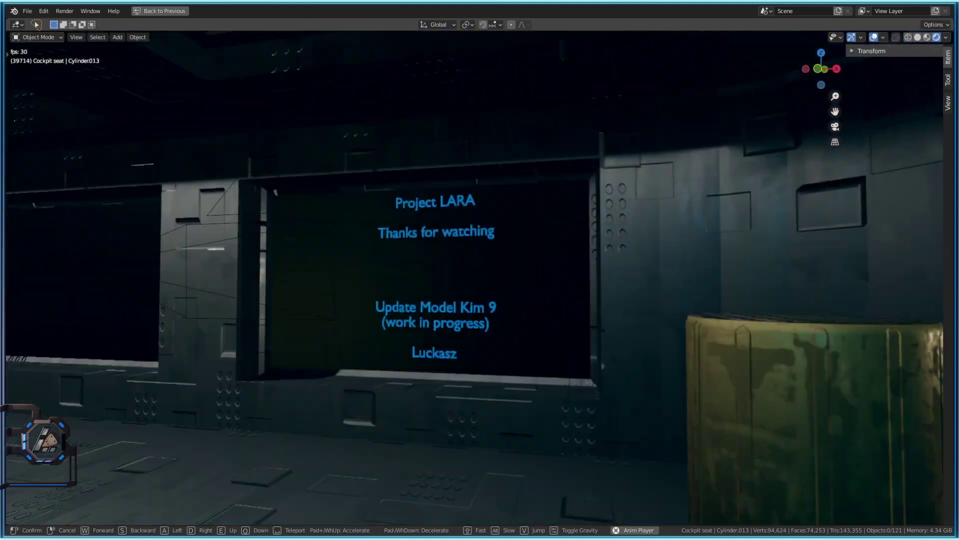
pyautogui.press('w')
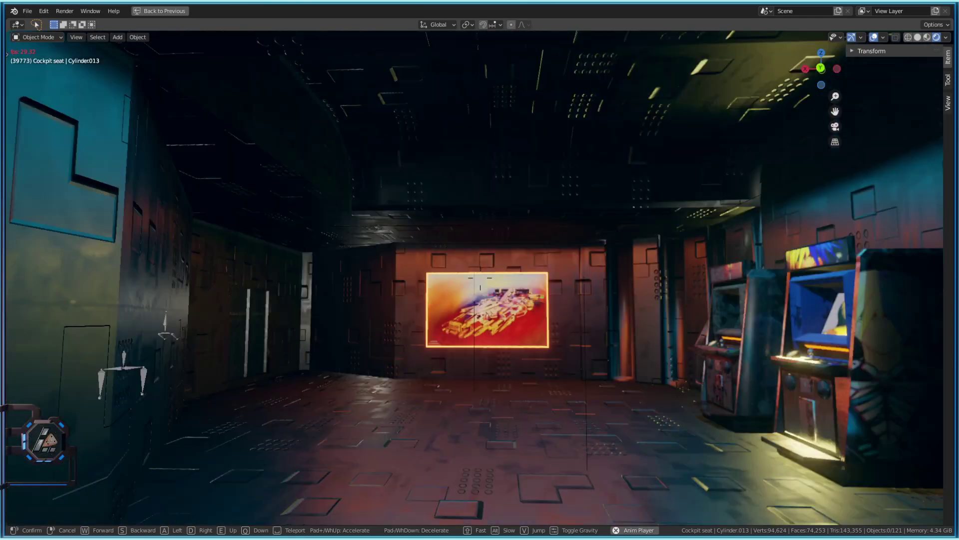
pyautogui.press('w')
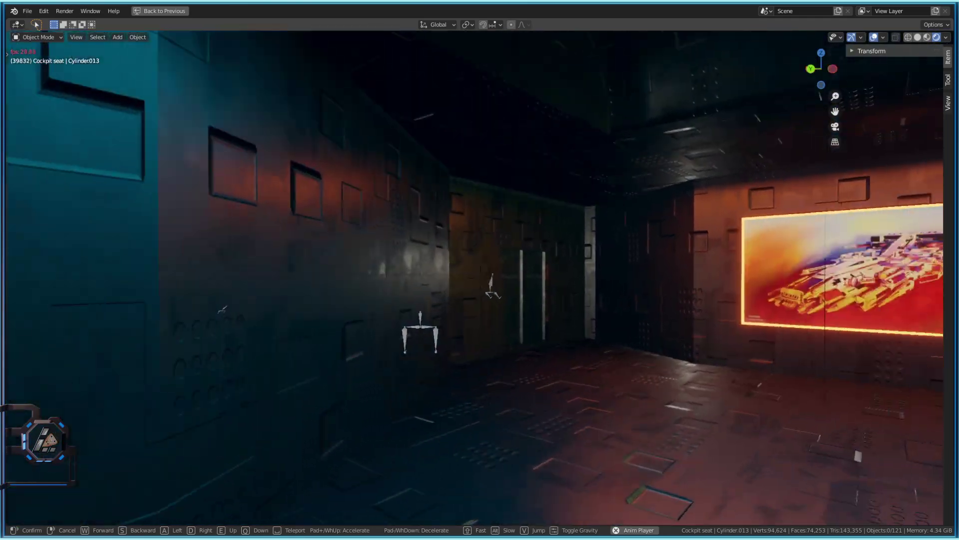
pyautogui.press('w')
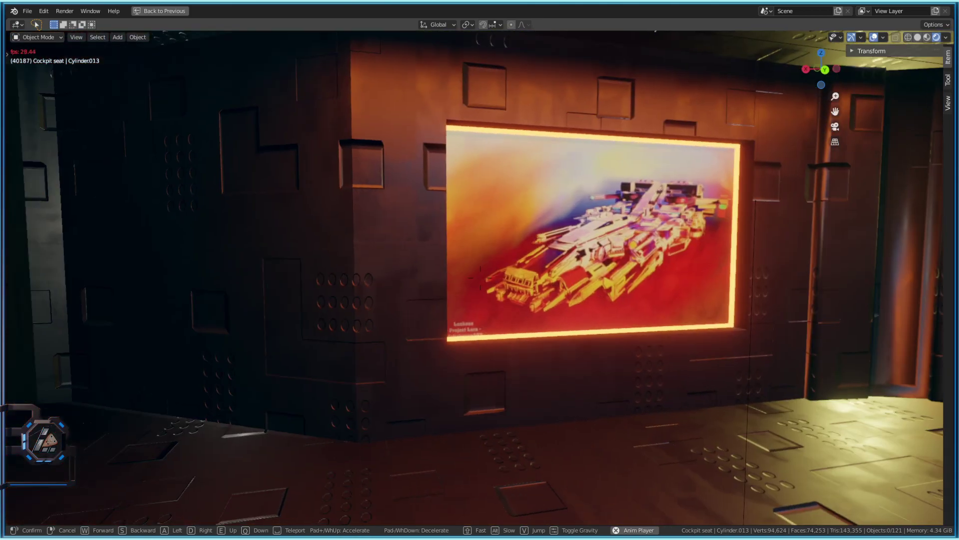
# - Pass through the Project LARA doors to re-examine the Security terminal and robot, and return to the arcade room
pyautogui.press('w')
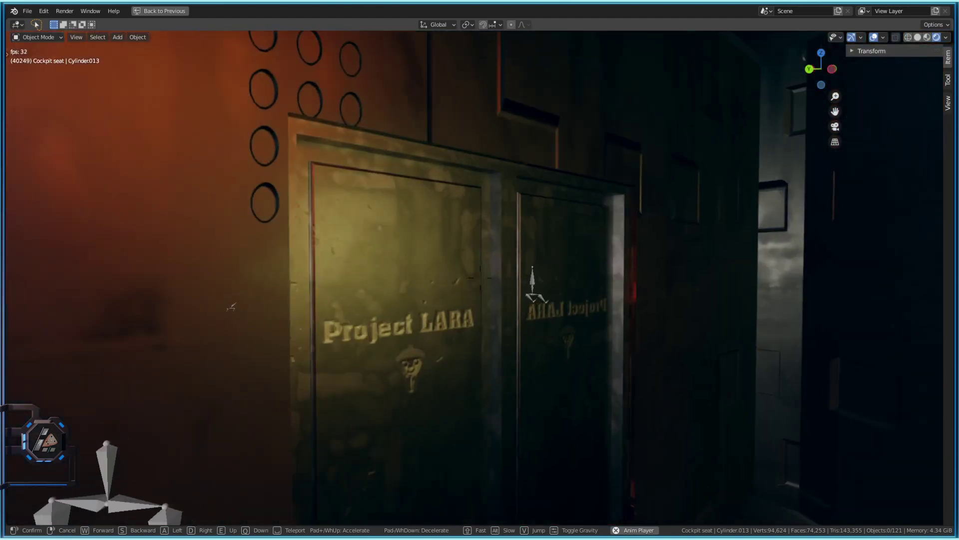
pyautogui.press('a')
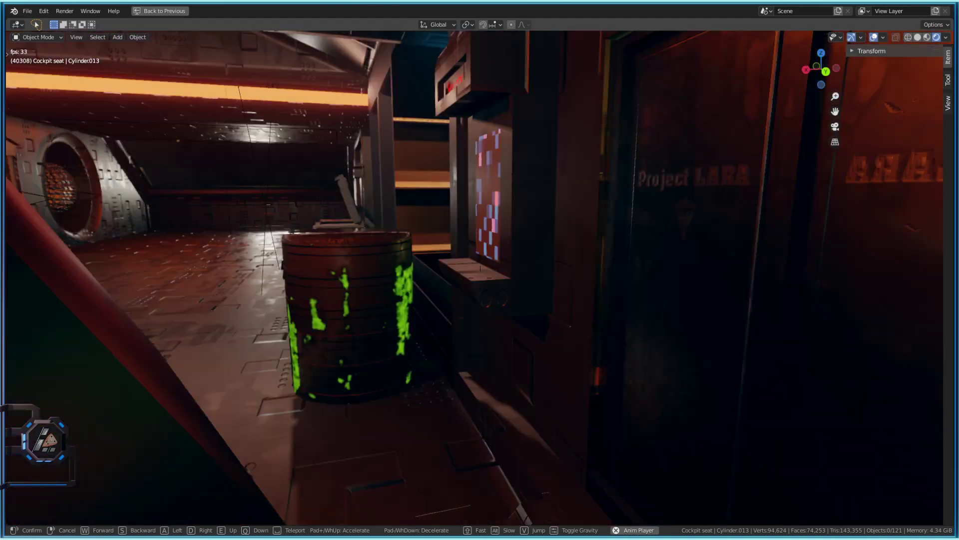
pyautogui.press('s')
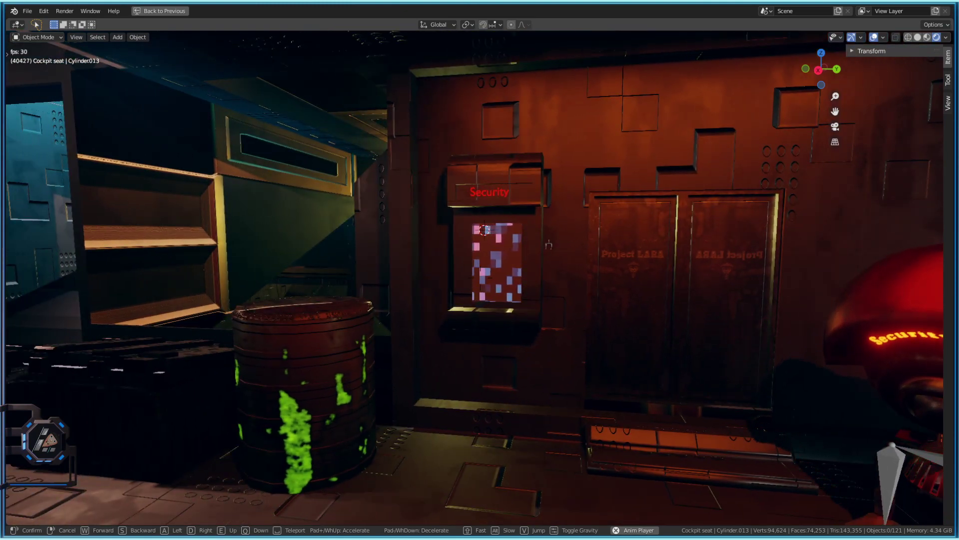
pyautogui.press('w')
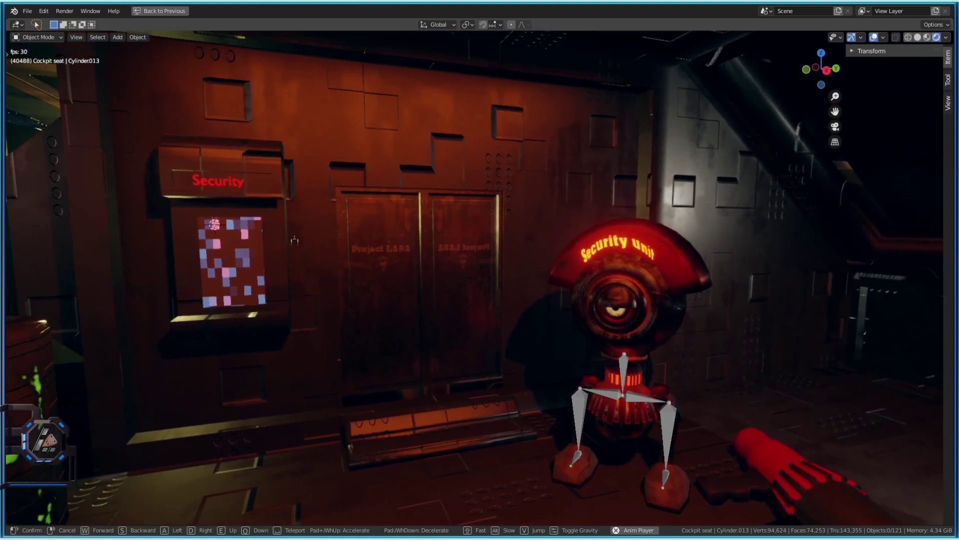
pyautogui.press('s')
pyautogui.press('w')
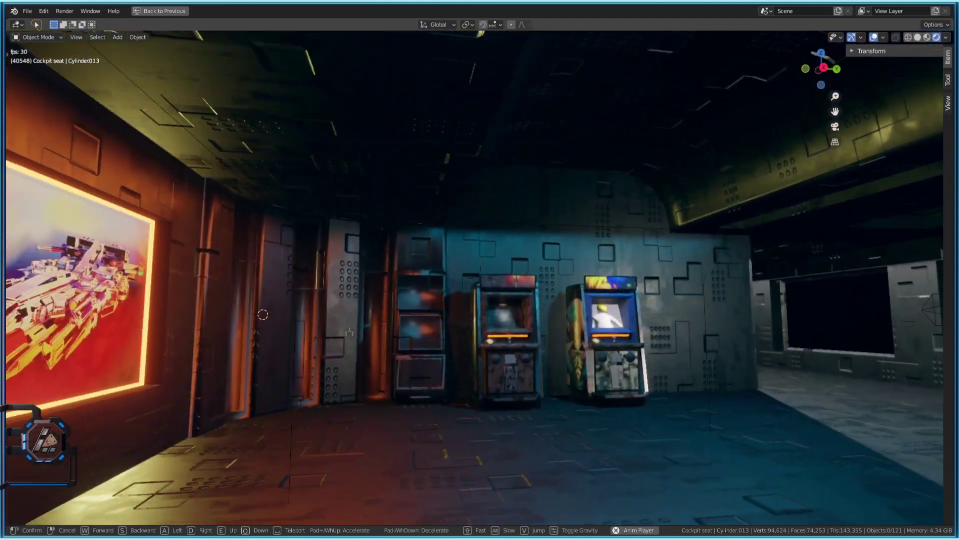
pyautogui.press('s')
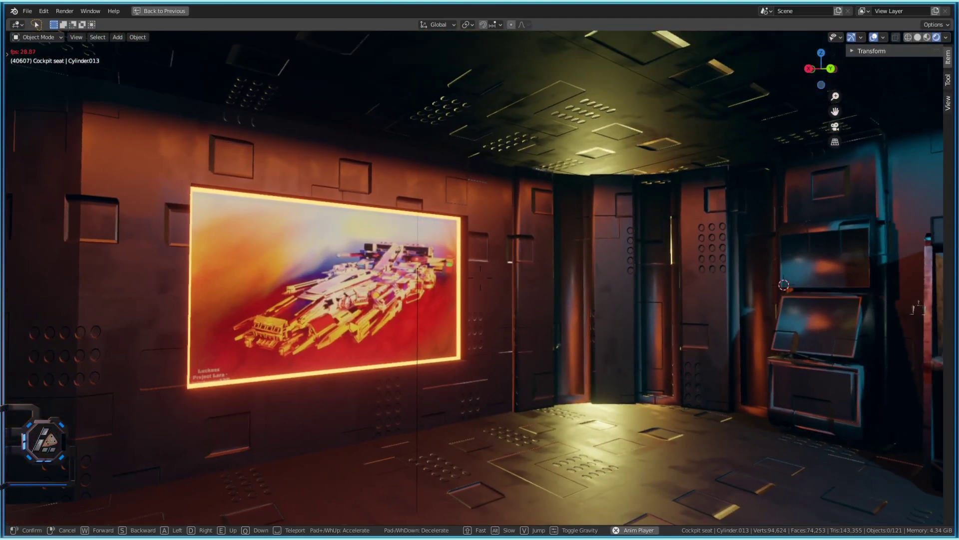
# - Look around the arcade room at the arcade machines and the Project LARA text display, and approach the glowing spaceship picture
pyautogui.press('w')
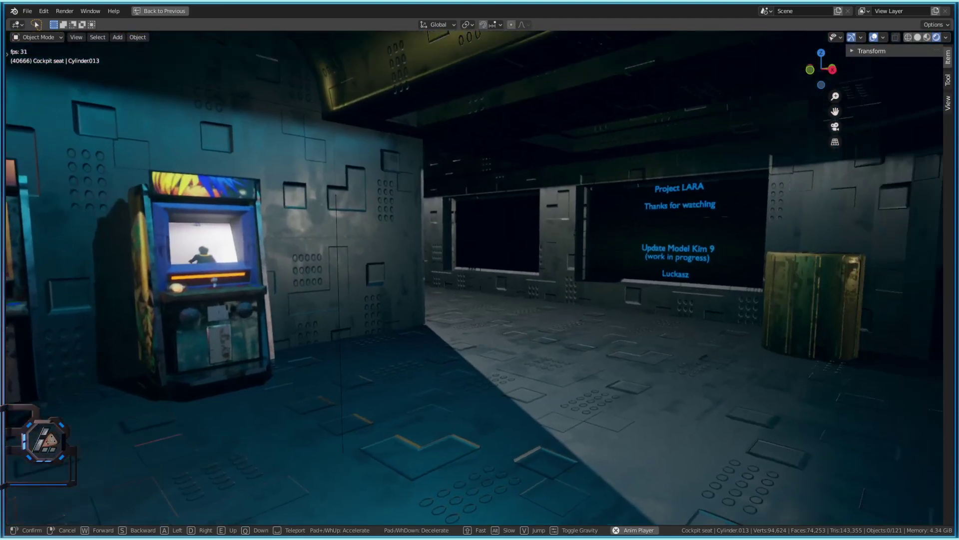
pyautogui.press('s')
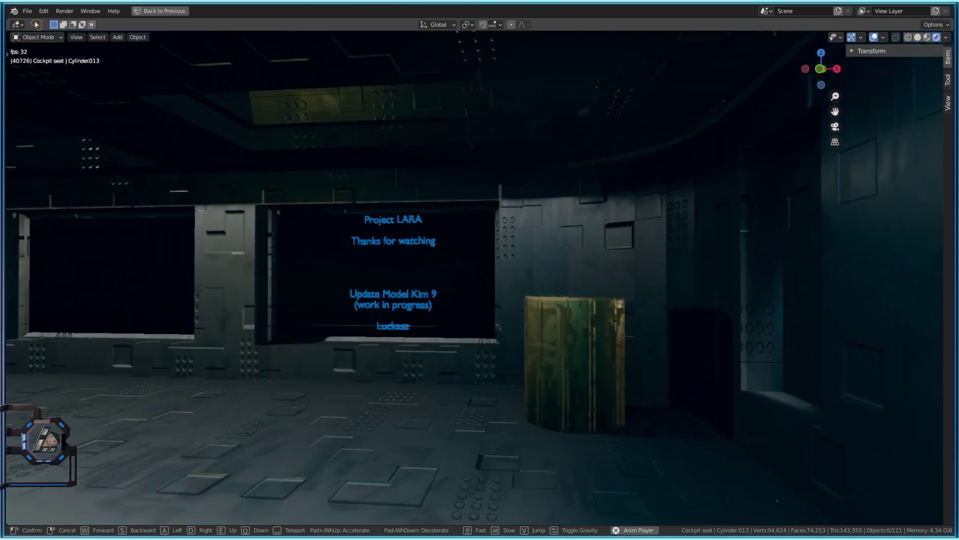
pyautogui.press('w')
pyautogui.press('w')
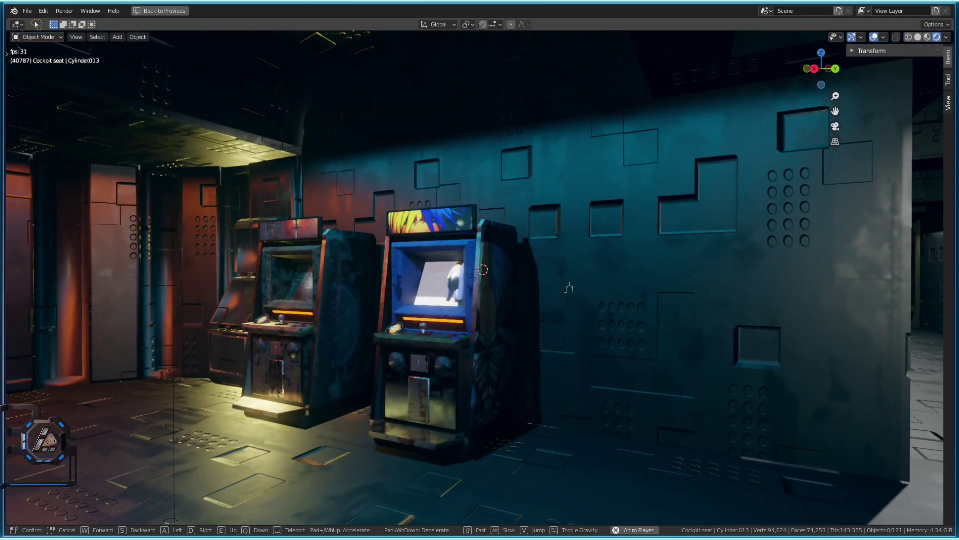
pyautogui.press('s')
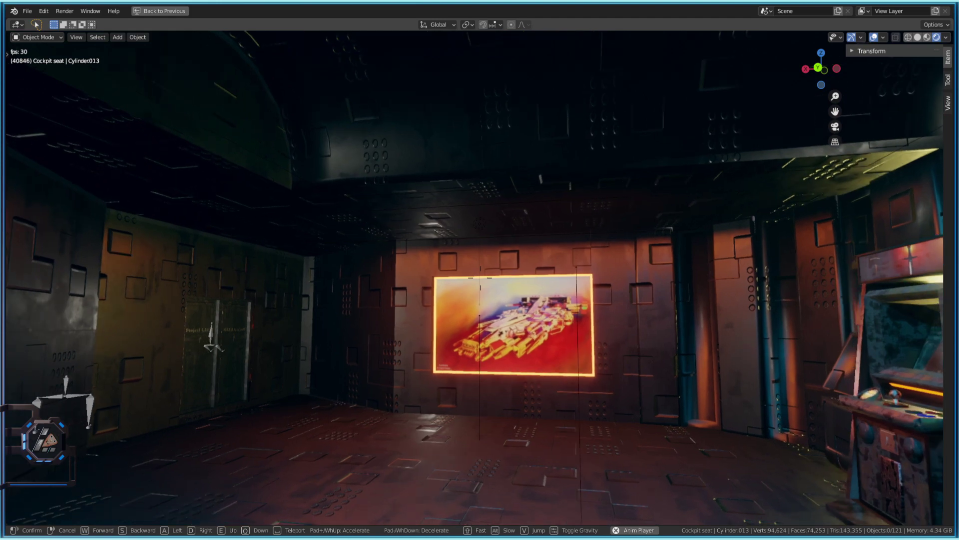
pyautogui.press('w')
pyautogui.click(483, 276)
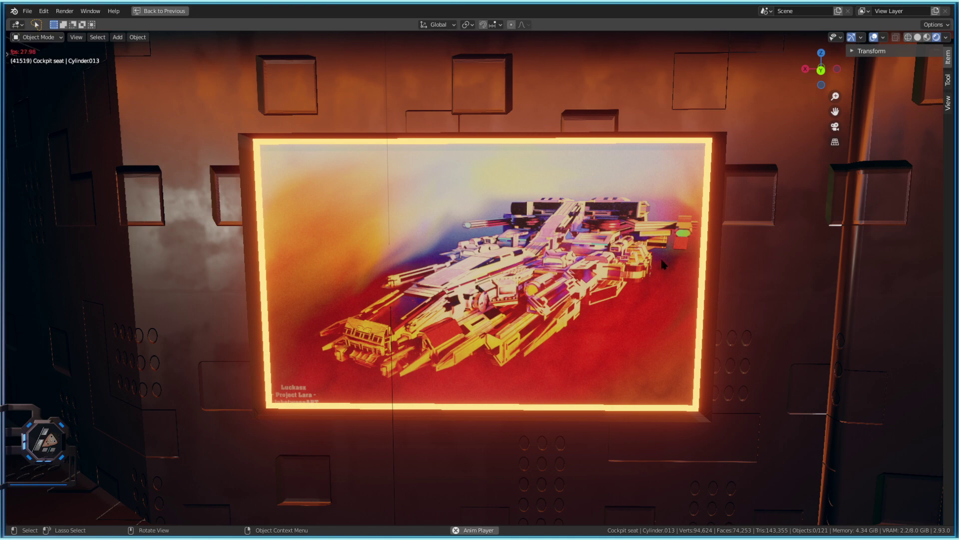
# - Walk past the Project LARA text display and view the blue arcade machine's screen and marquee up close
pyautogui.hotkey('shift', '`')
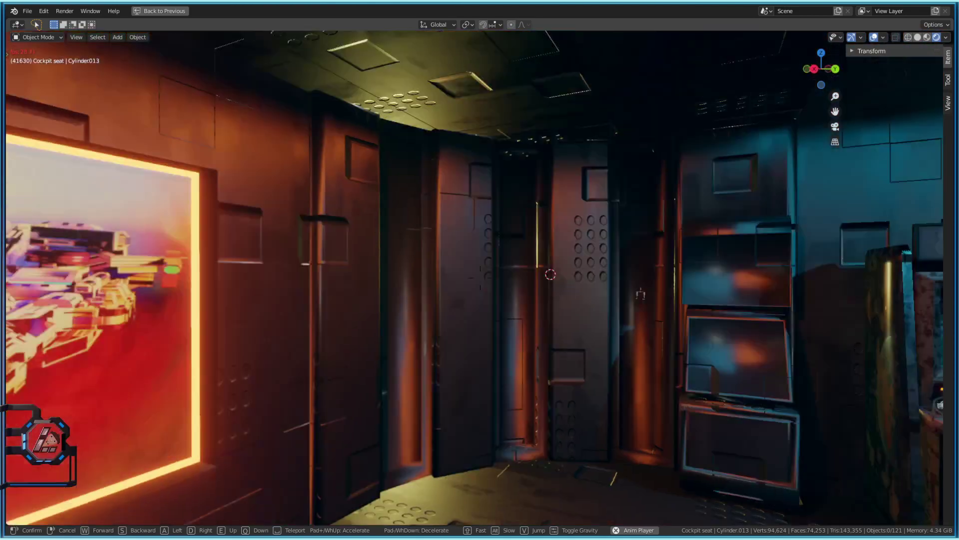
pyautogui.press('w')
pyautogui.press('w')
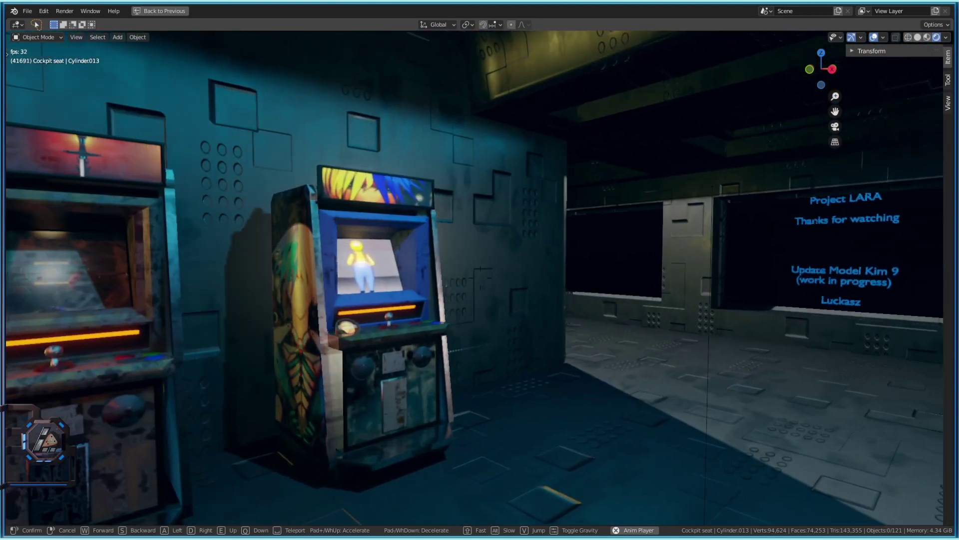
pyautogui.press('w')
pyautogui.press('w')
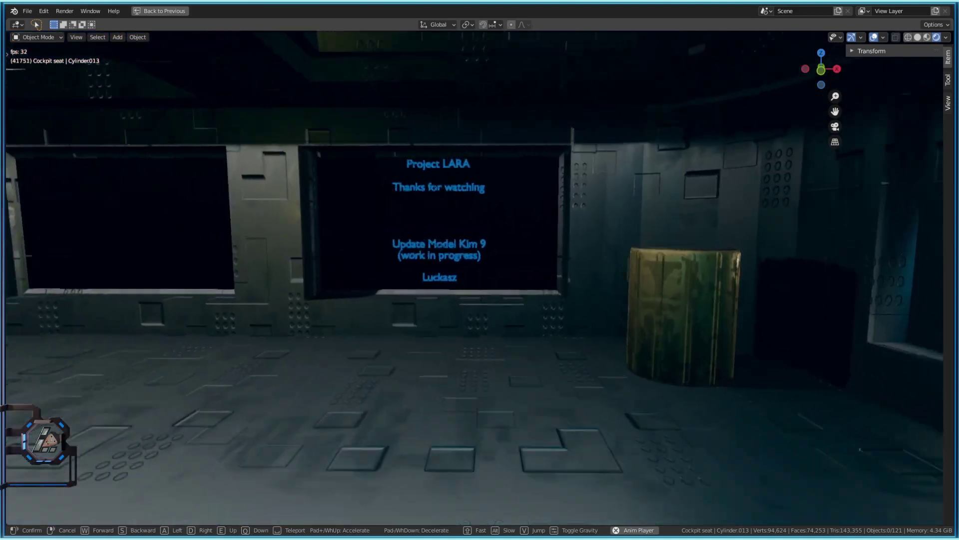
pyautogui.press('w')
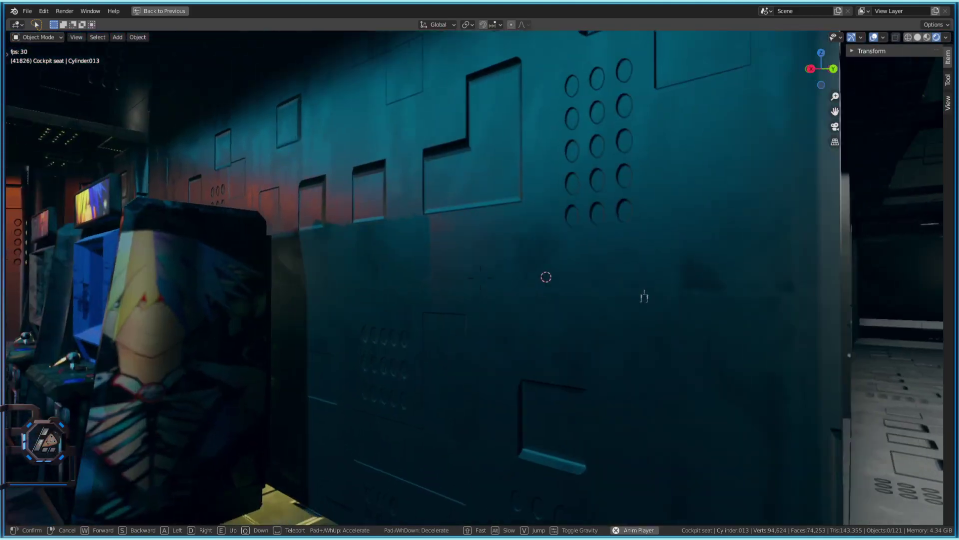
pyautogui.press('w')
pyautogui.click(405, 216)
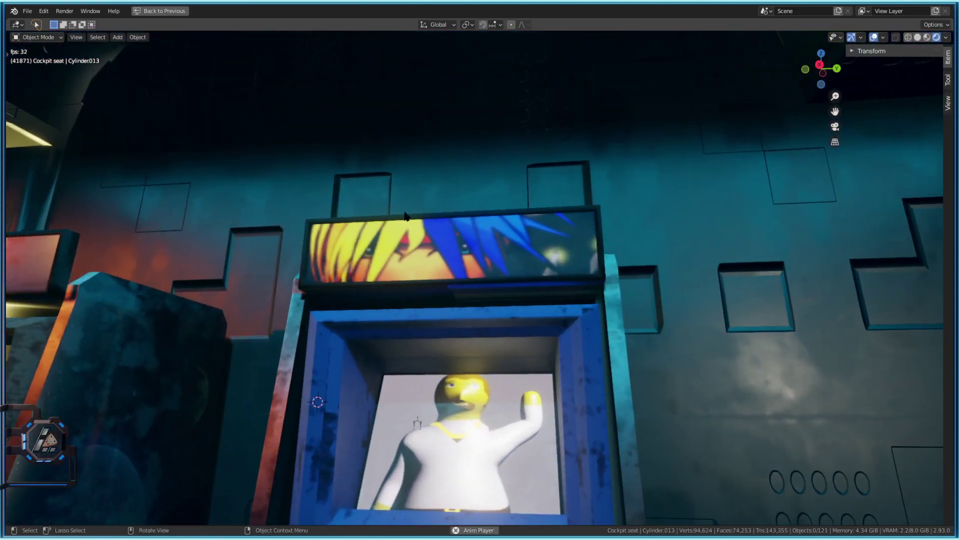
# - Back away from the blue arcade machine to examine both arcade cabinets side by side
pyautogui.hotkey('shift', '`')
pyautogui.press('s')
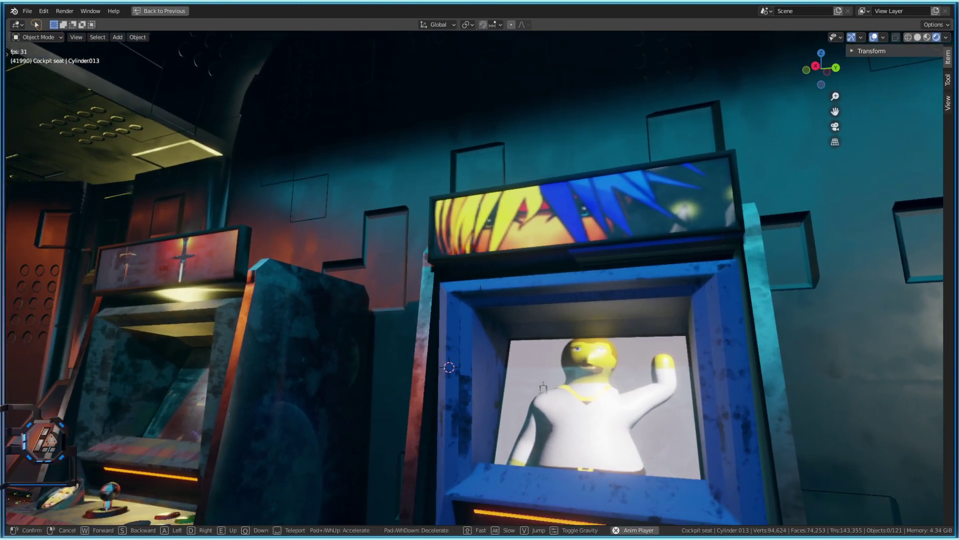
pyautogui.press('s')
pyautogui.press('w')
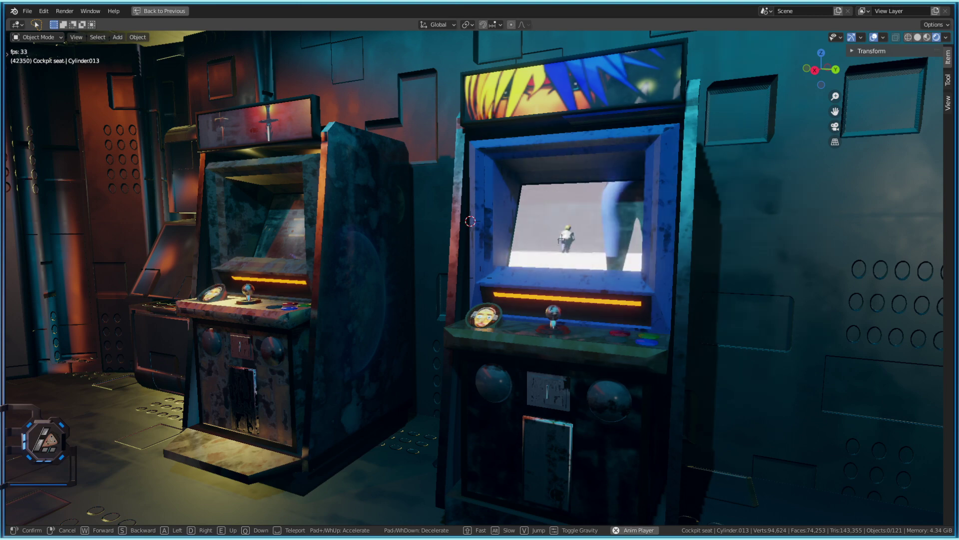
# - Walk up to the kitchen area with the one-eyed chef robot and select the kitchen furniture mesh
pyautogui.press('w')
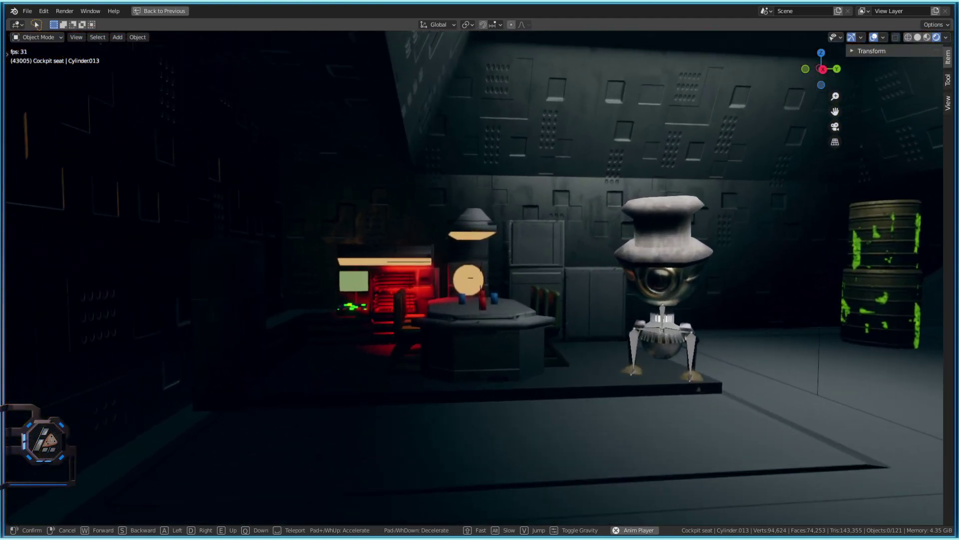
pyautogui.press('w')
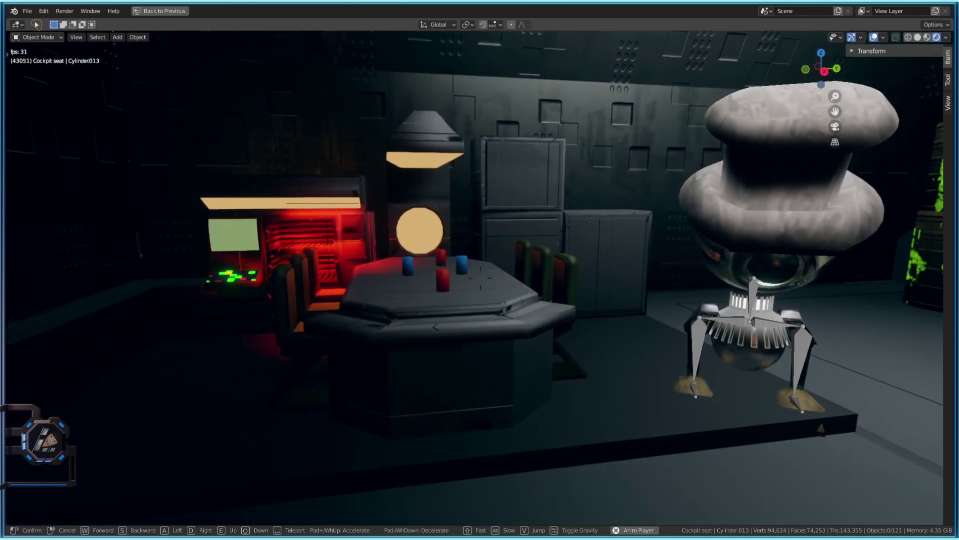
pyautogui.click(614, 362)
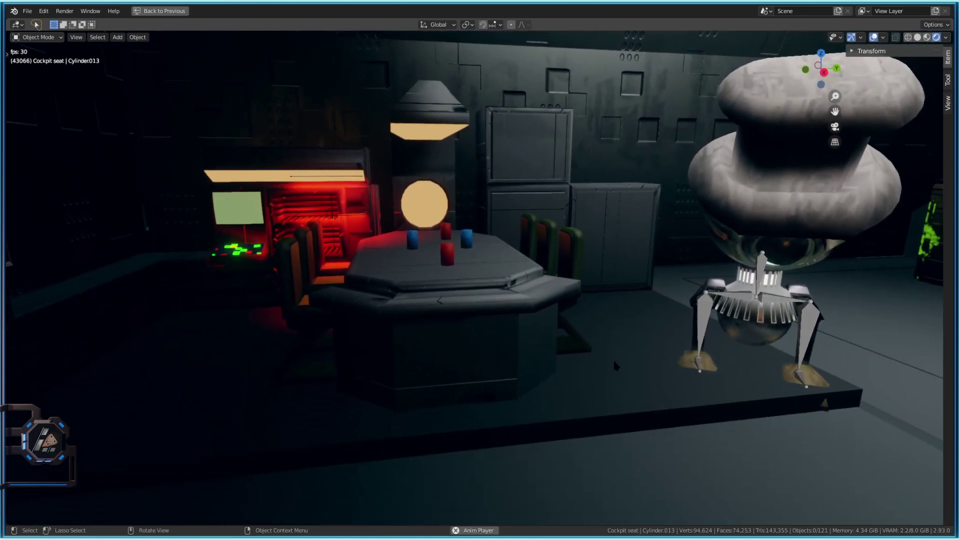
pyautogui.click(442, 300)
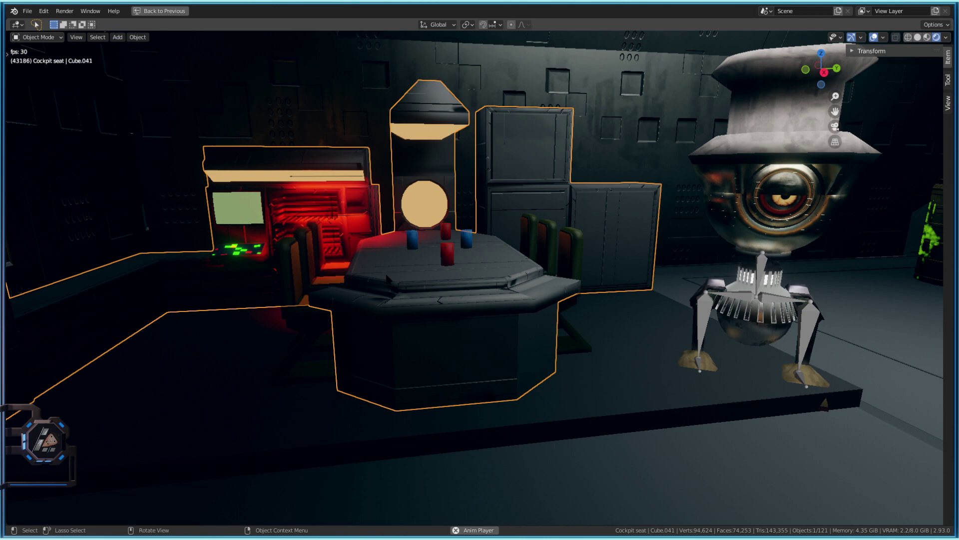
# - Delete the two rows of chairs on either side of the octagonal kitchen table
pyautogui.click(299, 271)
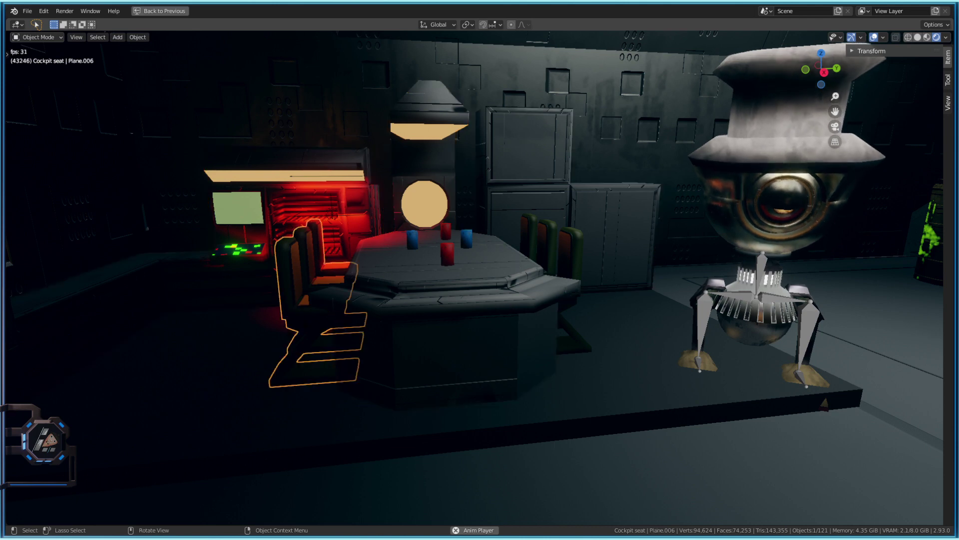
pyautogui.press('Delete')
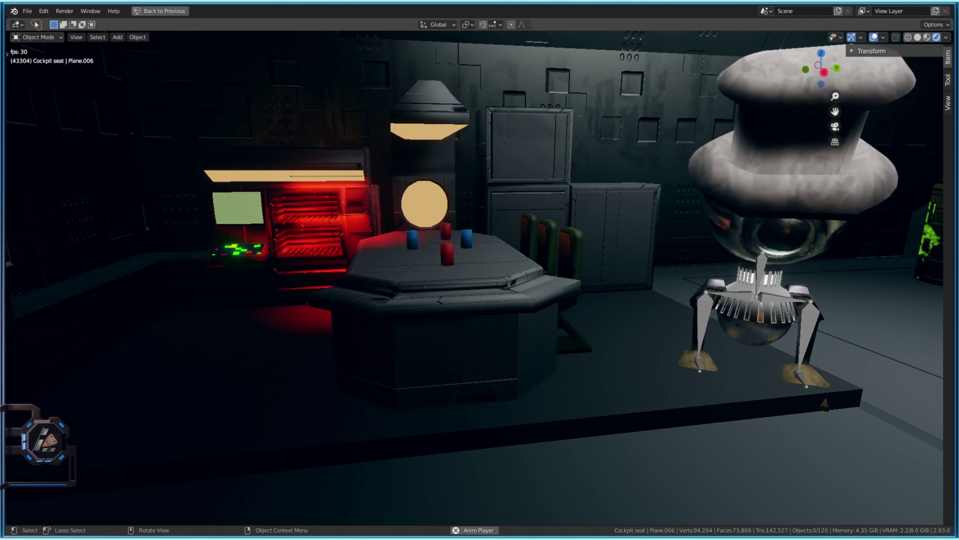
pyautogui.click(571, 255)
pyautogui.press('Delete')
# - Inspect the kitchen furniture mesh in Edit Mode and return to Object Mode
pyautogui.click(480, 300)
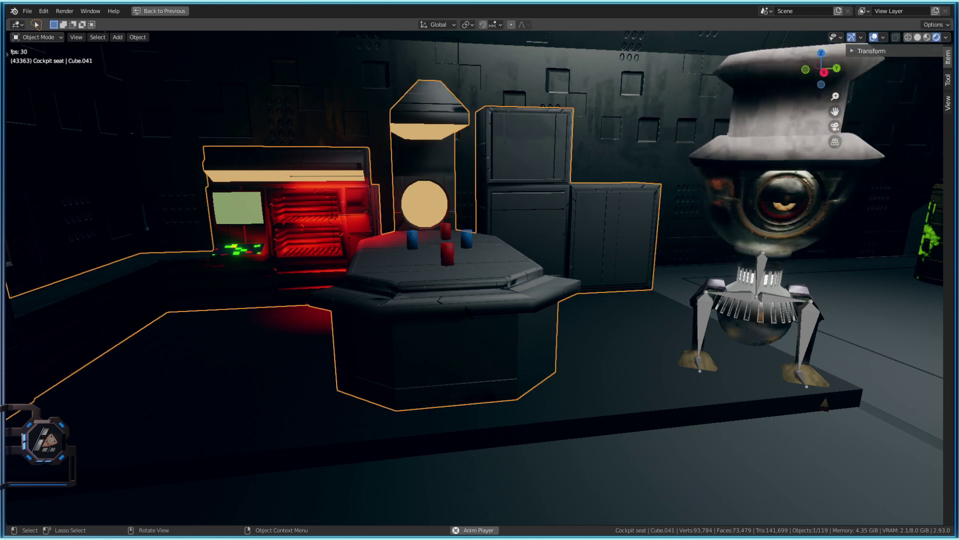
pyautogui.press('Tab')
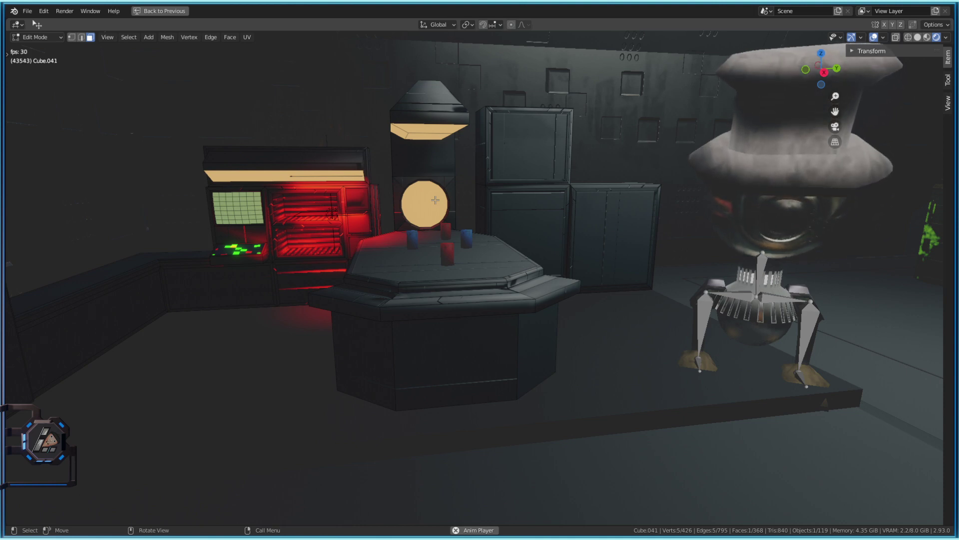
pyautogui.press('Tab')
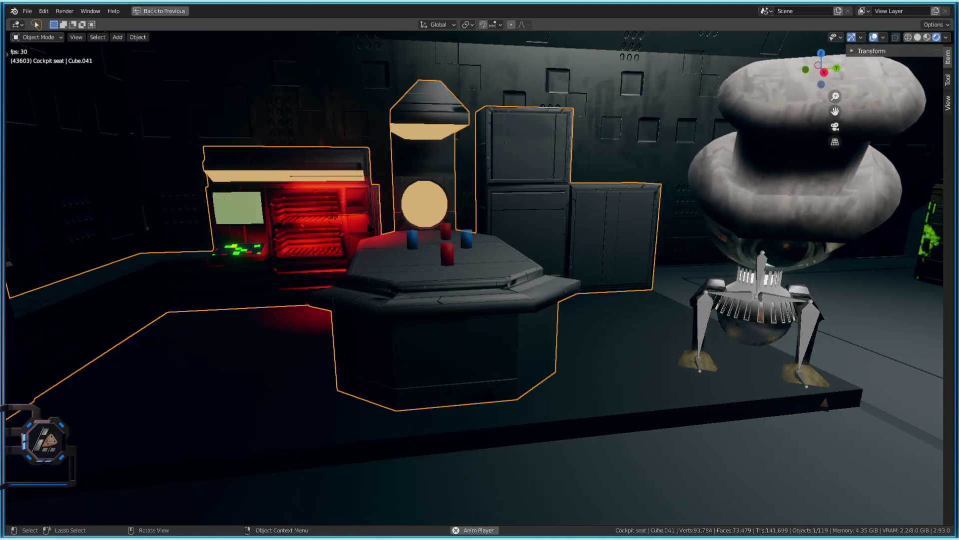
# - View the whole kitchen in Material Preview shading and examine its furniture mesh in Edit Mode
pyautogui.hotkey('shift', '`')
pyautogui.press('d')
pyautogui.click(480, 279)
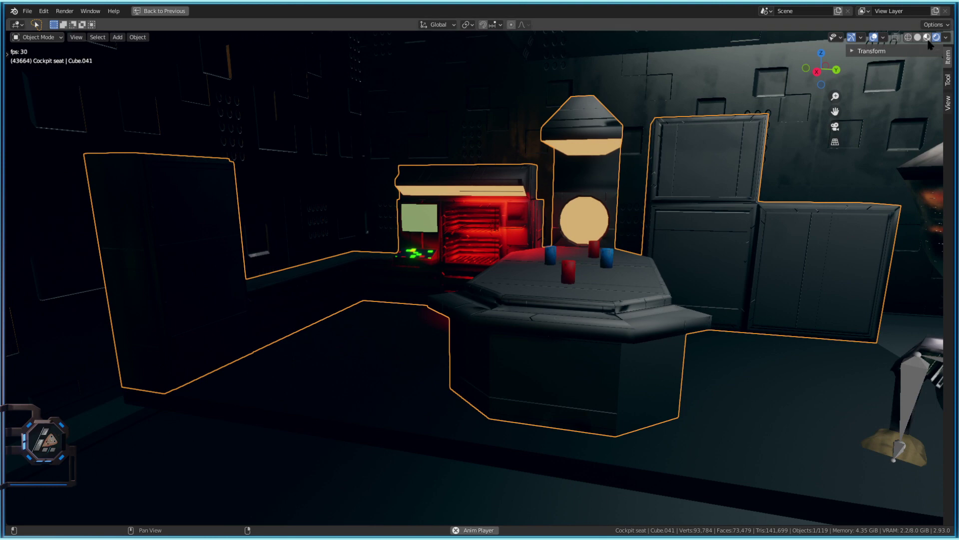
pyautogui.click(927, 38)
pyautogui.press('Tab')
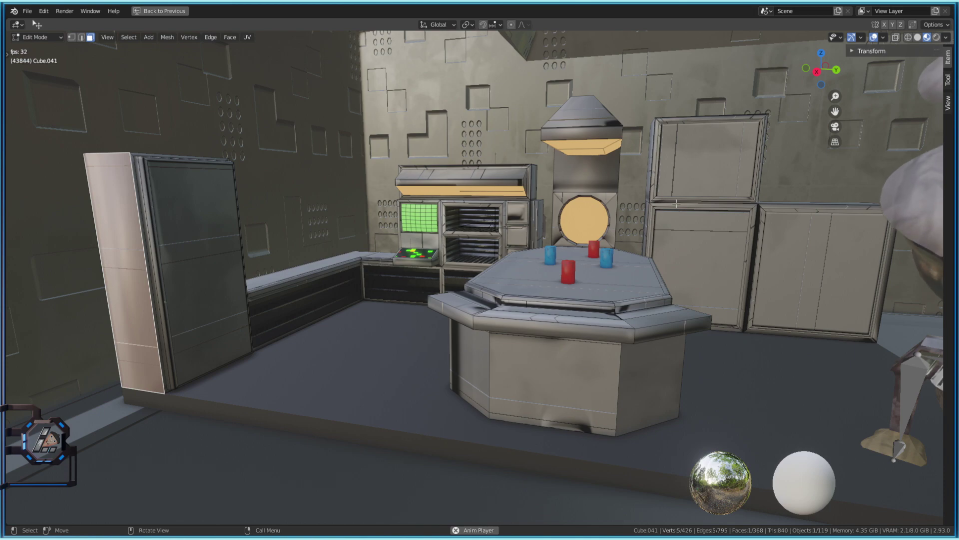
pyautogui.press('Tab')
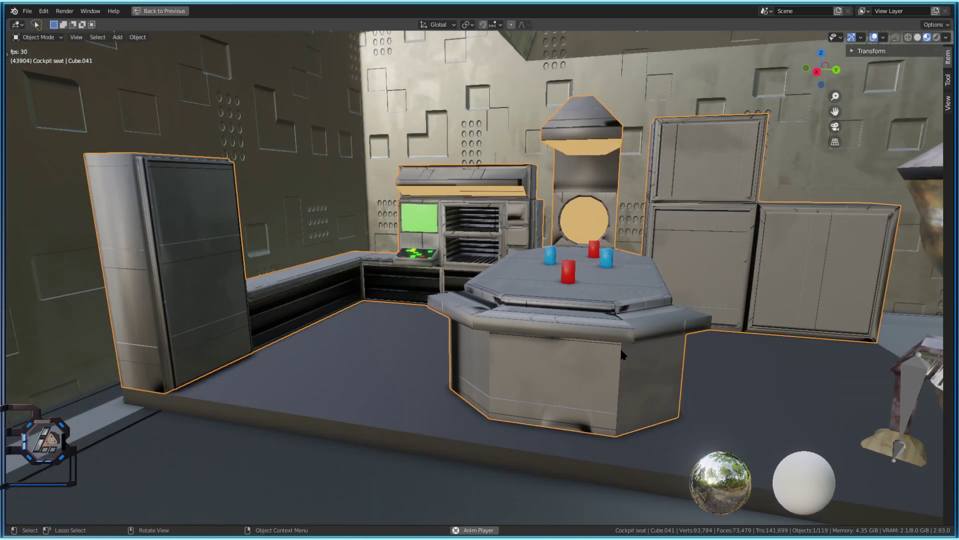
# - Turn to view the one-eyed chef robot and restore Rendered viewport shading
pyautogui.hotkey('shift', '`')
pyautogui.click(481, 282)
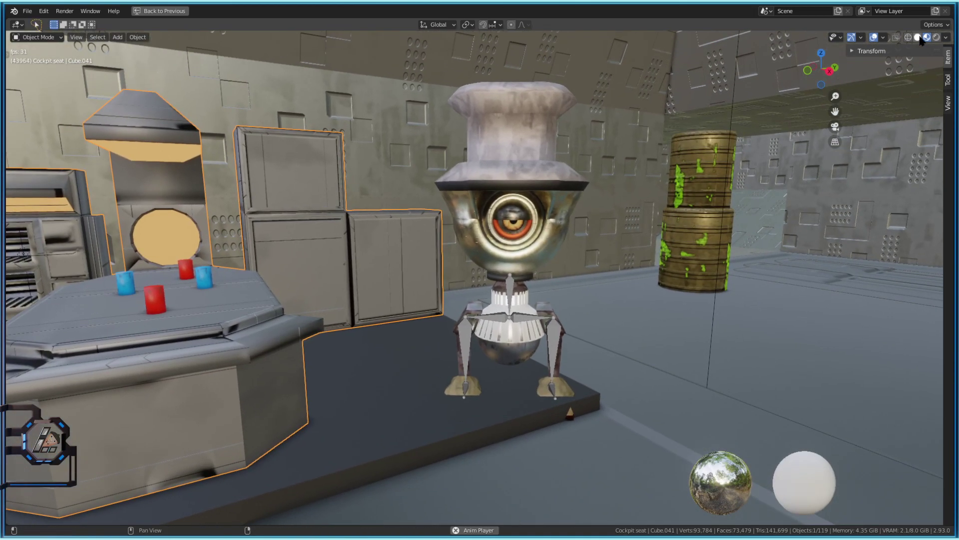
pyautogui.click(937, 37)
# - Walk away from the kitchen and examine the pair of toxic barrels beside the dark wall
pyautogui.hotkey('shift', '`')
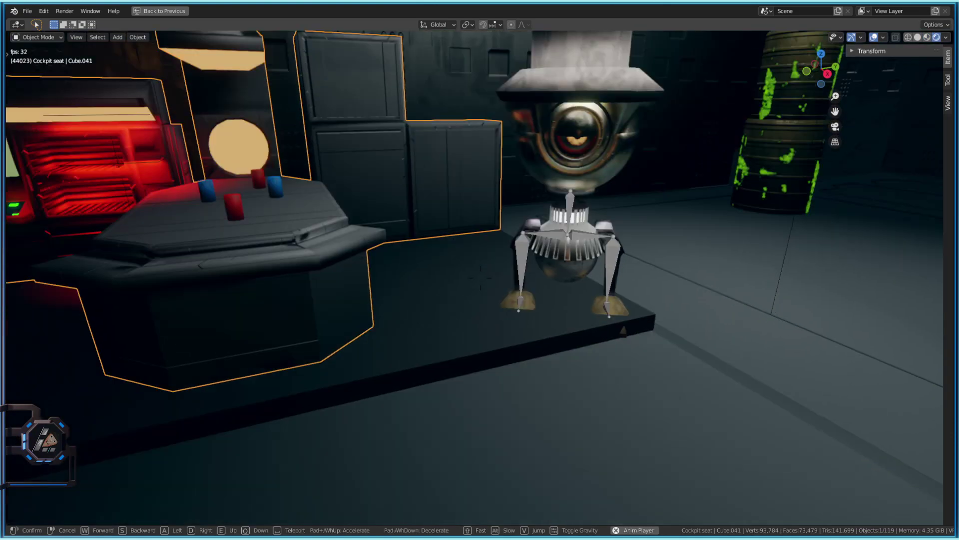
pyautogui.press('w')
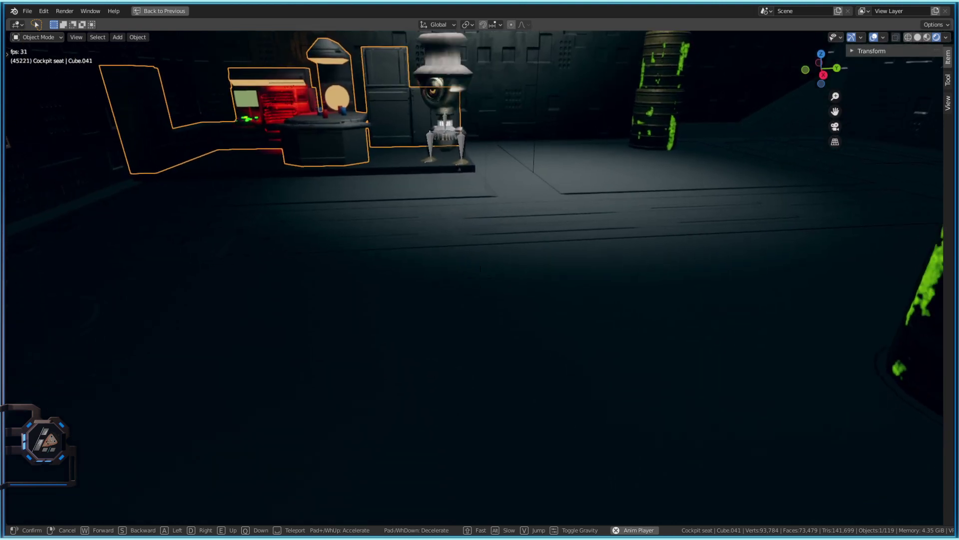
pyautogui.press('s')
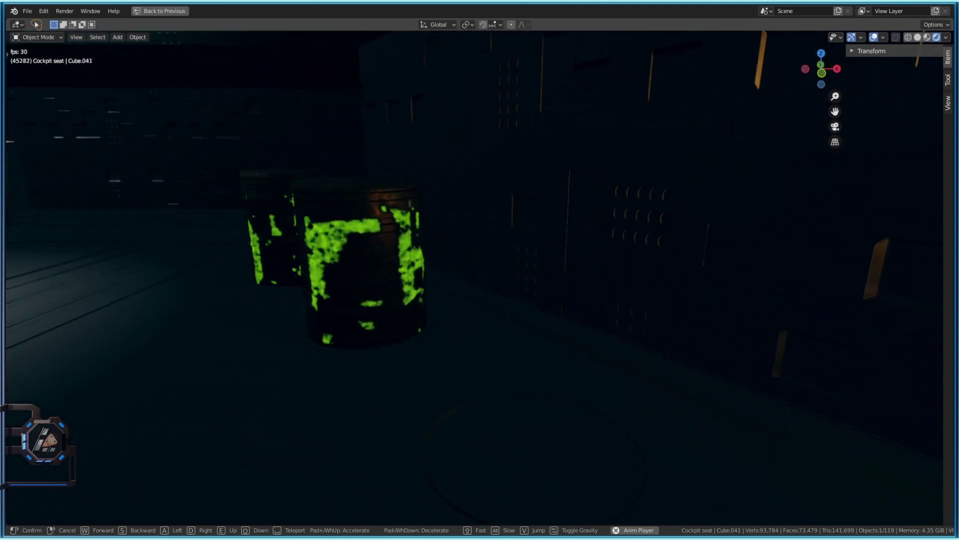
pyautogui.click(643, 348)
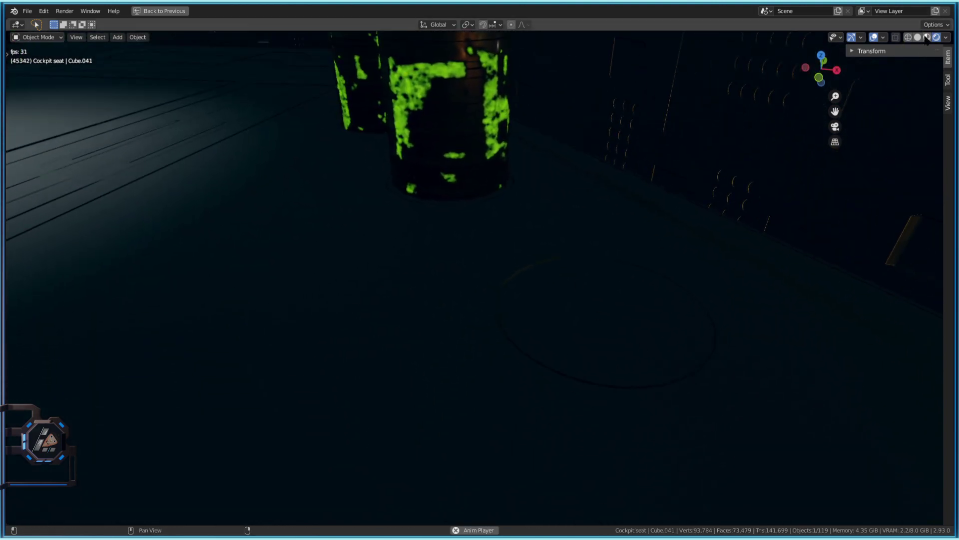
# - Try moving each of the two toxic barrels beside the dark wall
pyautogui.click(444, 125)
pyautogui.press('g')
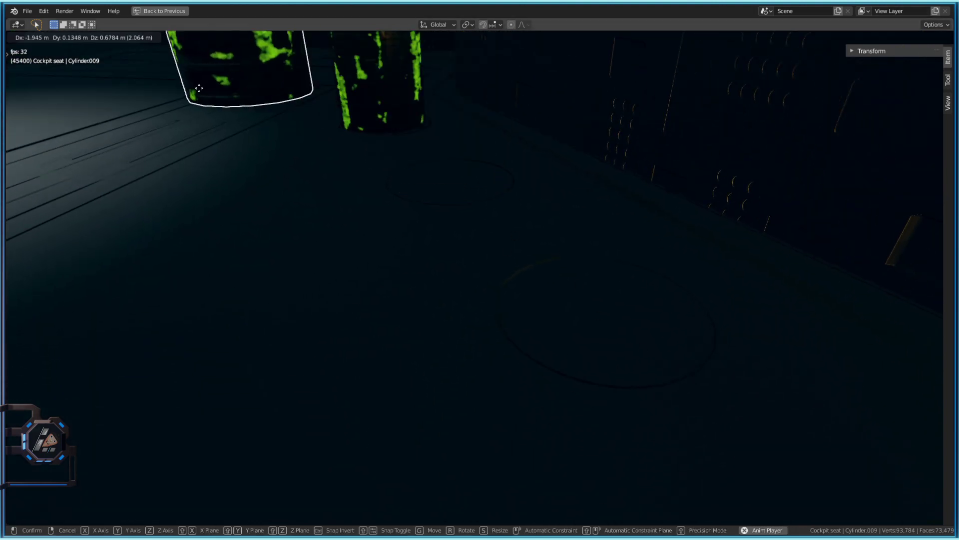
pyautogui.rightClick(169, 70)
pyautogui.click(364, 95)
pyautogui.press('g')
pyautogui.rightClick(240, 40)
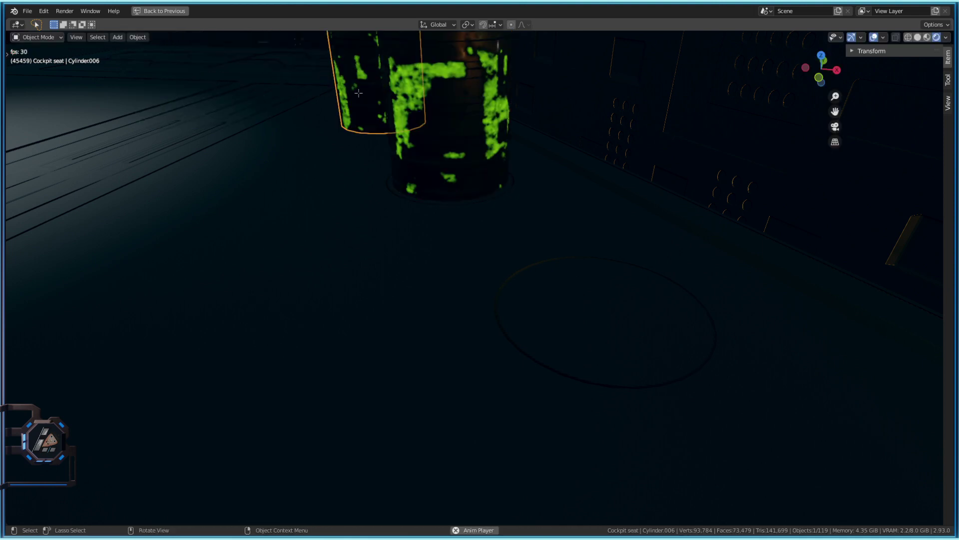
# - Walk across the dark cargo floor past the stacked toxic barrels, and look back toward the lit hall
pyautogui.hotkey('shift', '`')
pyautogui.press('w')
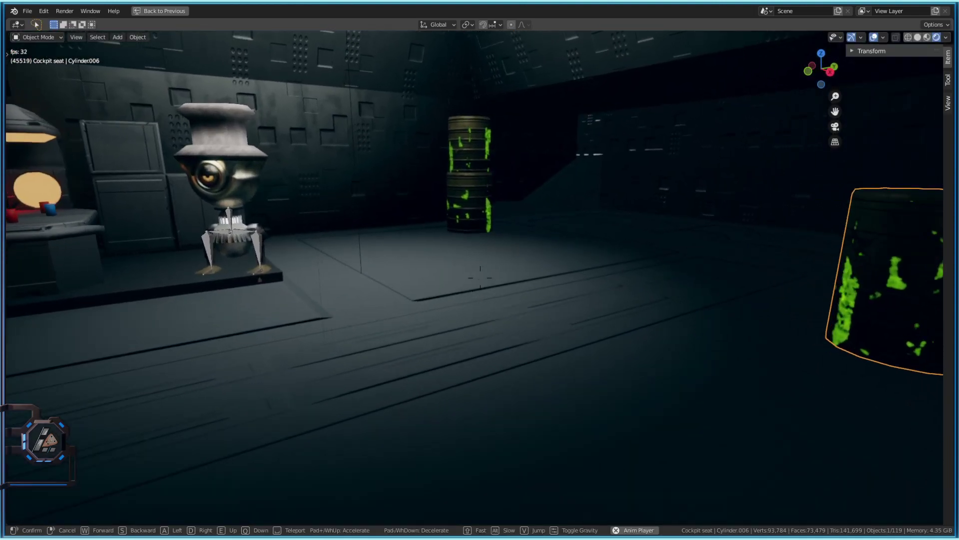
pyautogui.press('w')
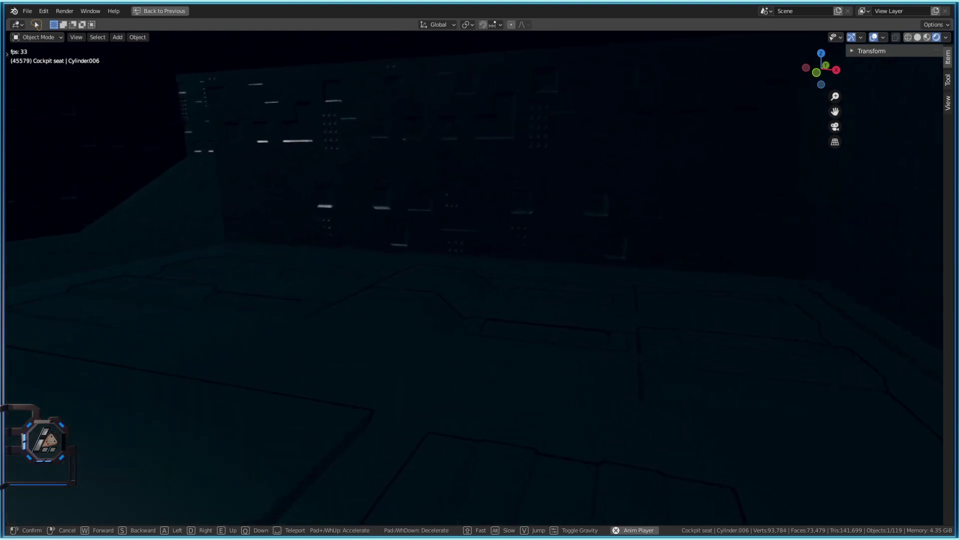
pyautogui.press('w')
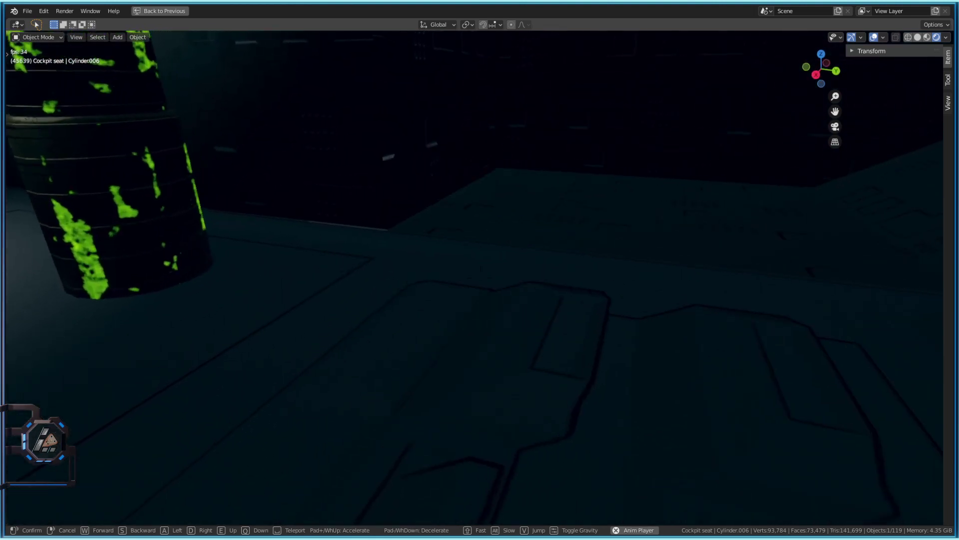
pyautogui.press('w')
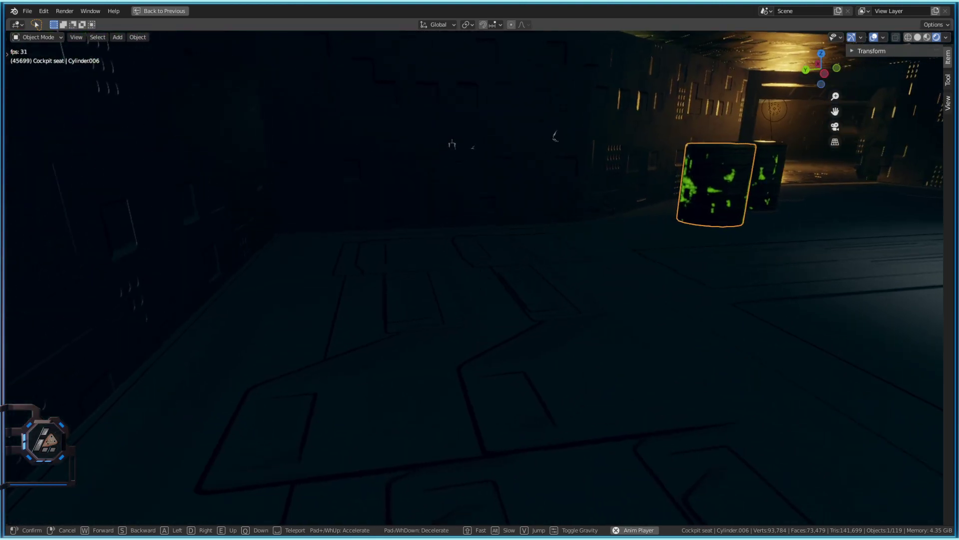
# - Walk around the dark cargo floor and examine the toxic barrels and the kitchen with its chef robot
pyautogui.press('w')
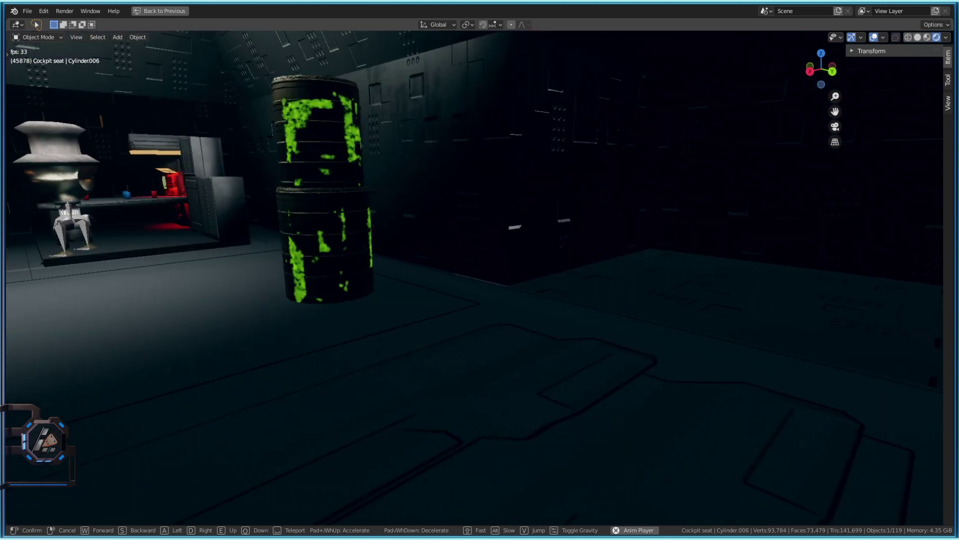
pyautogui.press('s')
pyautogui.press('w')
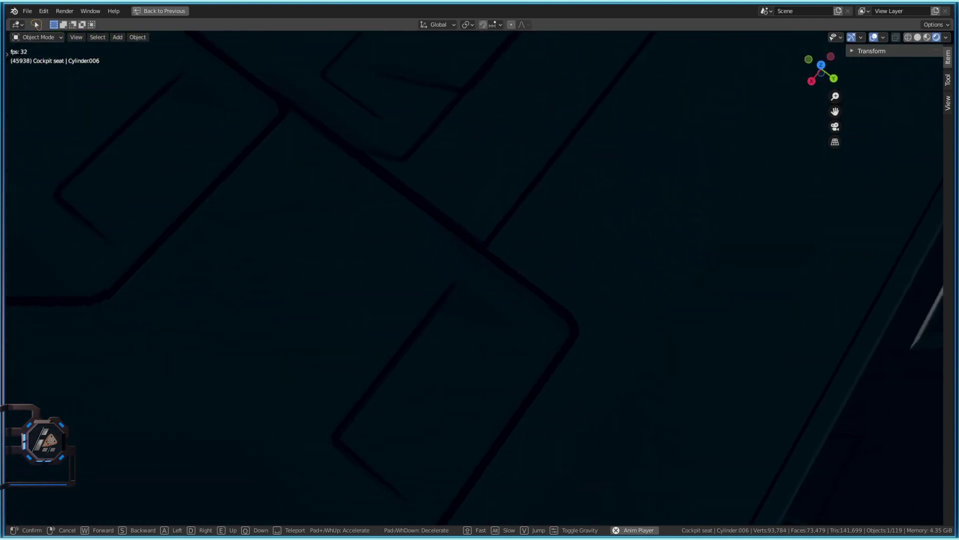
pyautogui.press('w')
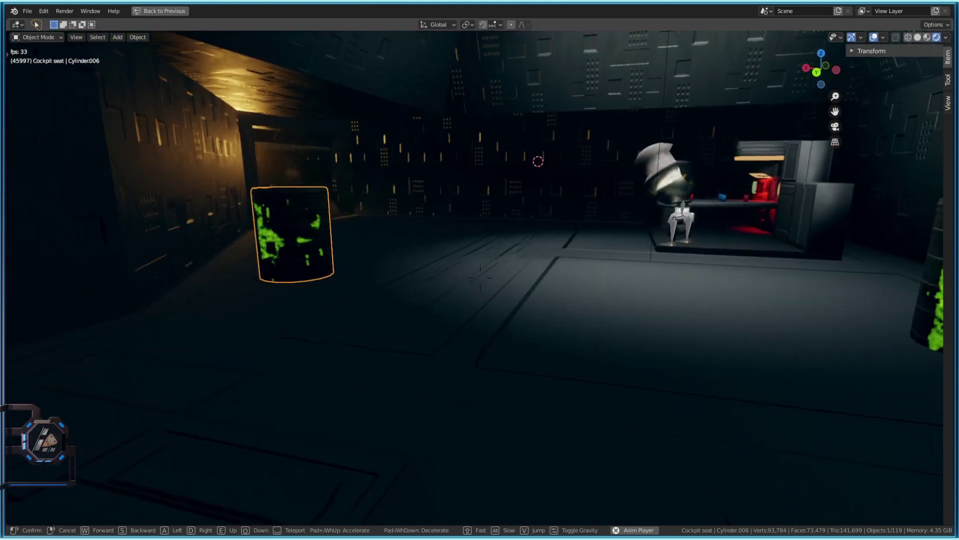
pyautogui.press('a')
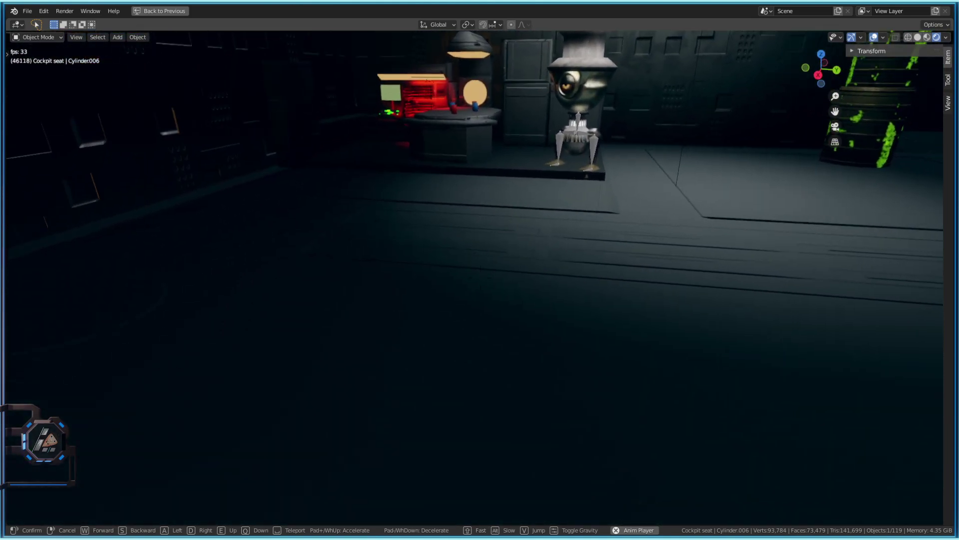
pyautogui.click(548, 169)
pyautogui.hotkey('shift', '`')
pyautogui.press('s')
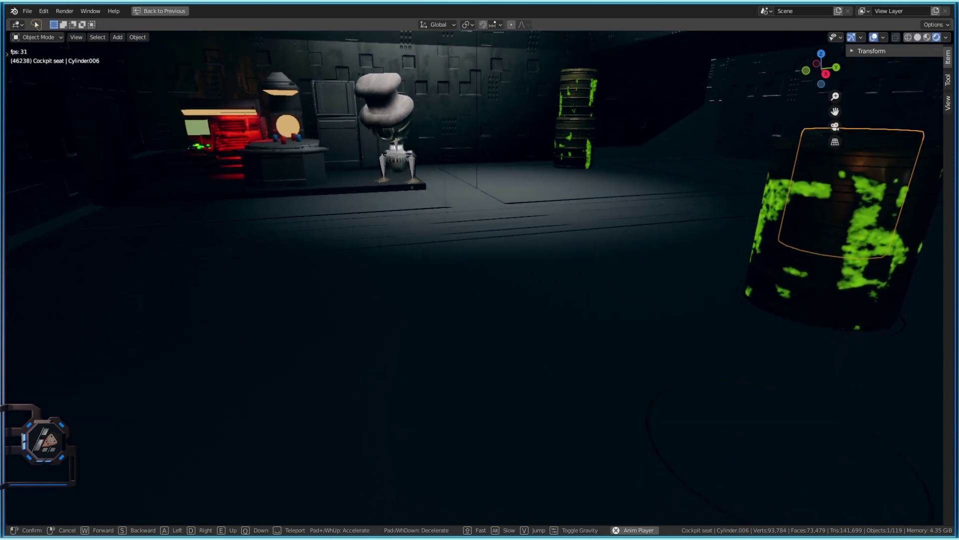
# - Inspect the toxic barrel's mesh in Edit Mode, and select the ship and open its mesh in Edit Mode
pyautogui.click(470, 298)
pyautogui.press('Tab')
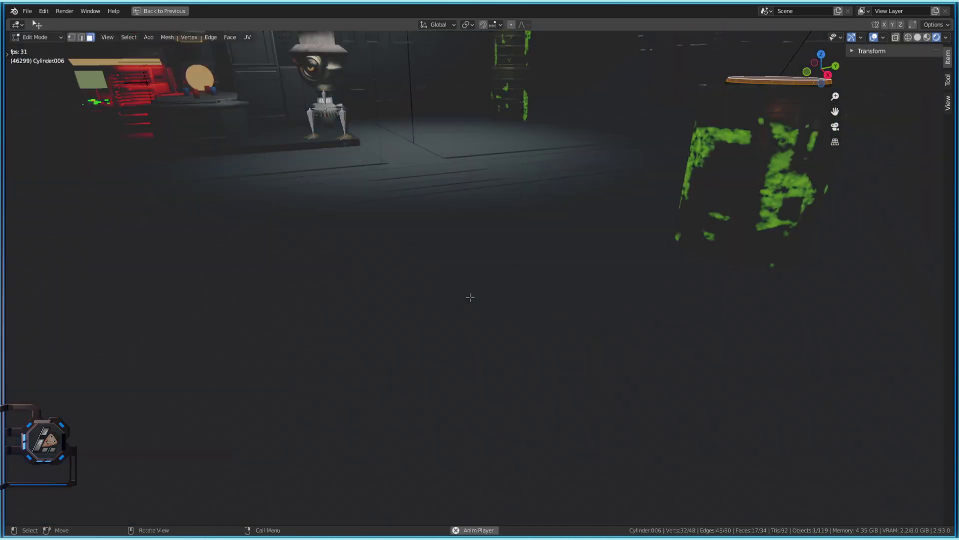
pyautogui.press('Tab')
pyautogui.click(379, 272)
pyautogui.press('Tab')
pyautogui.press('Tab')
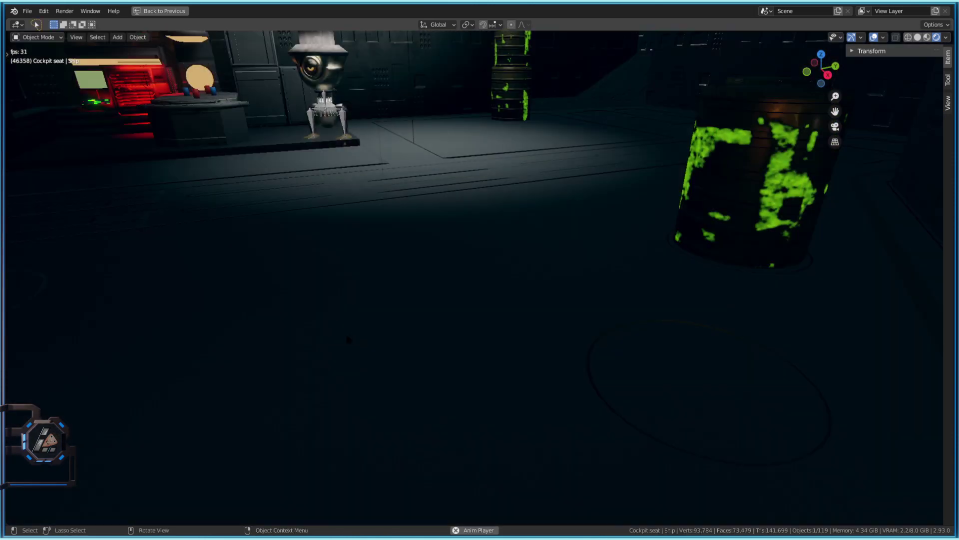
pyautogui.press('Tab')
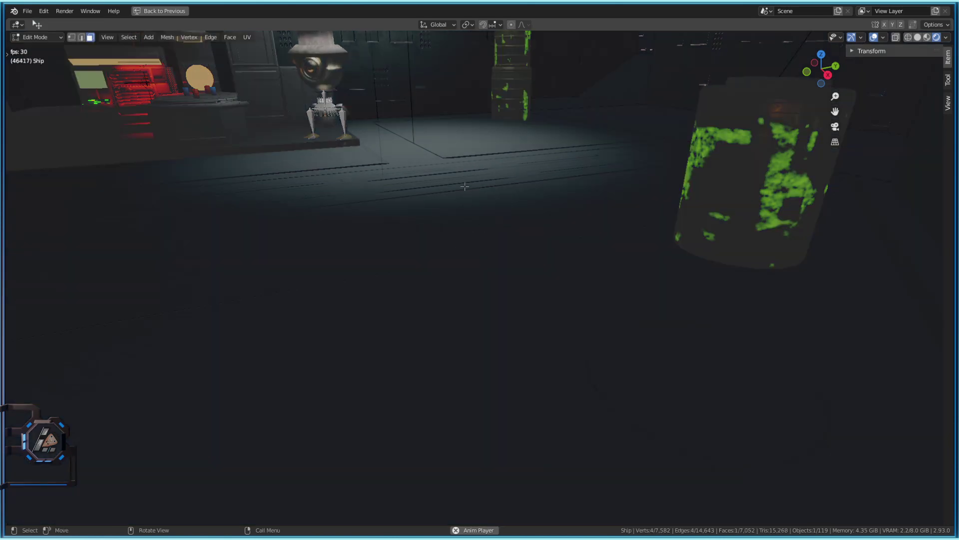
pyautogui.press('Tab')
pyautogui.press('Tab')
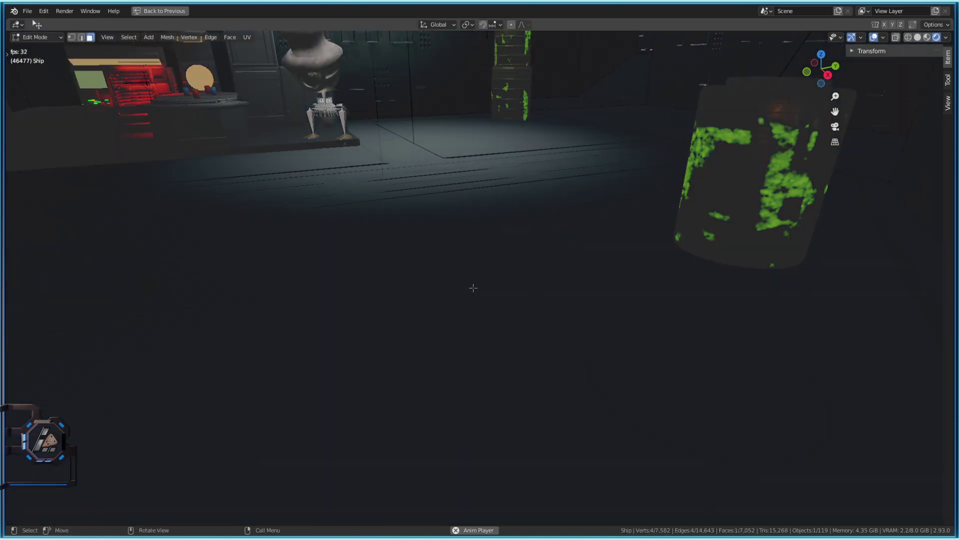
pyautogui.press('Tab')
pyautogui.press('Tab')
# - Select the three large floor faces of the cargo area in the ship's mesh and view them from farther back
pyautogui.click(392, 234)
pyautogui.keyDown('shift'); pyautogui.click(452, 328); pyautogui.keyUp('shift')
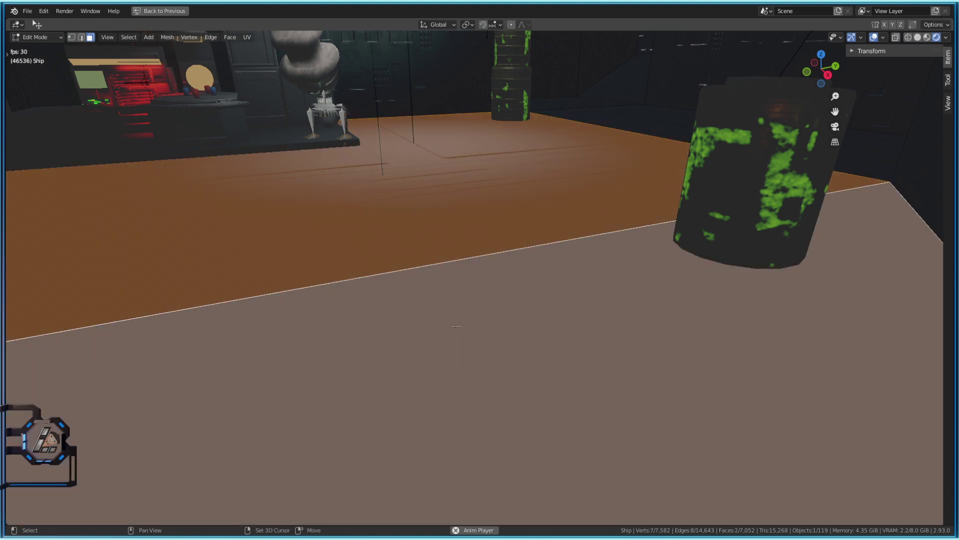
pyautogui.keyDown('shift'); pyautogui.click(672, 128); pyautogui.keyUp('shift')
pyautogui.hotkey('shift', '`')
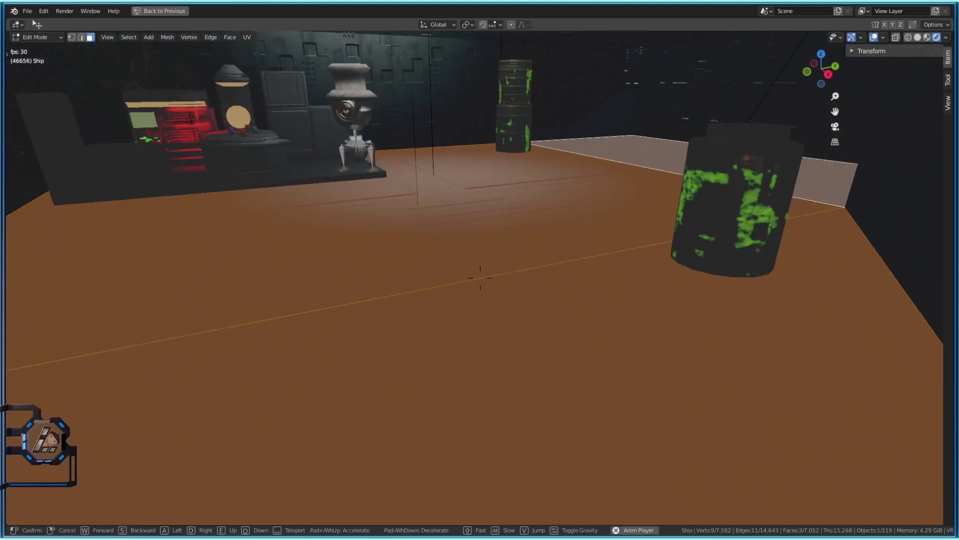
pyautogui.click(692, 306)
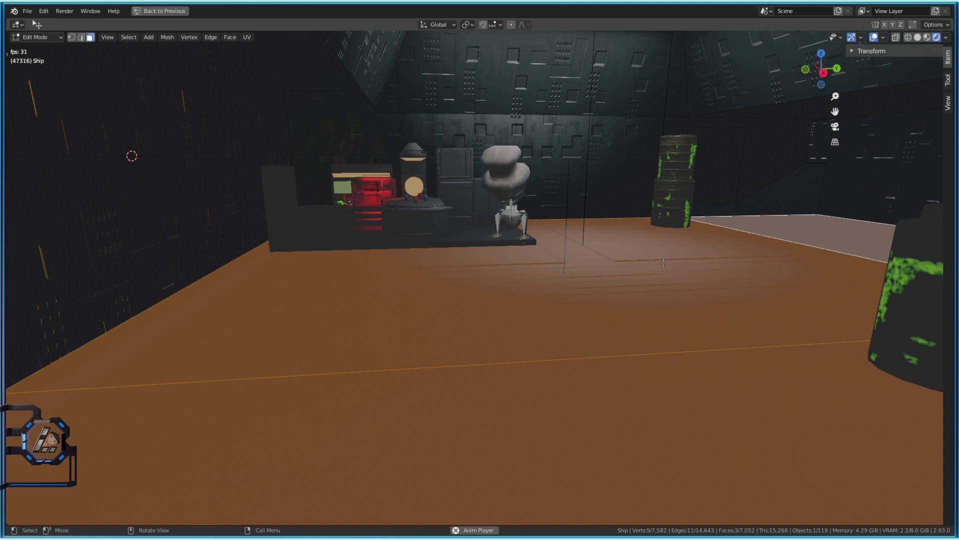
# - Walk around the cargo room to examine the selected floor faces, and return the ship to Object Mode
pyautogui.hotkey('shift', '`')
pyautogui.press('s')
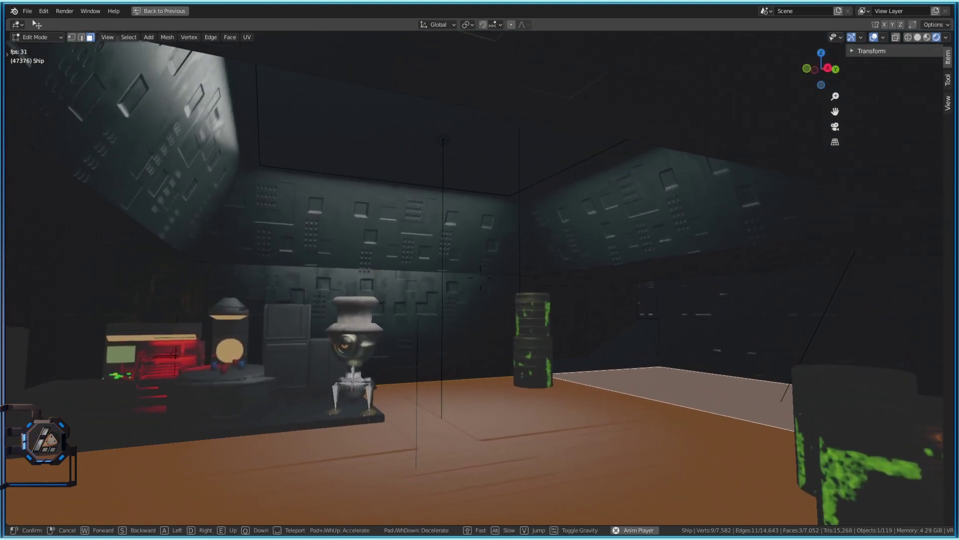
pyautogui.press('w')
pyautogui.press('w')
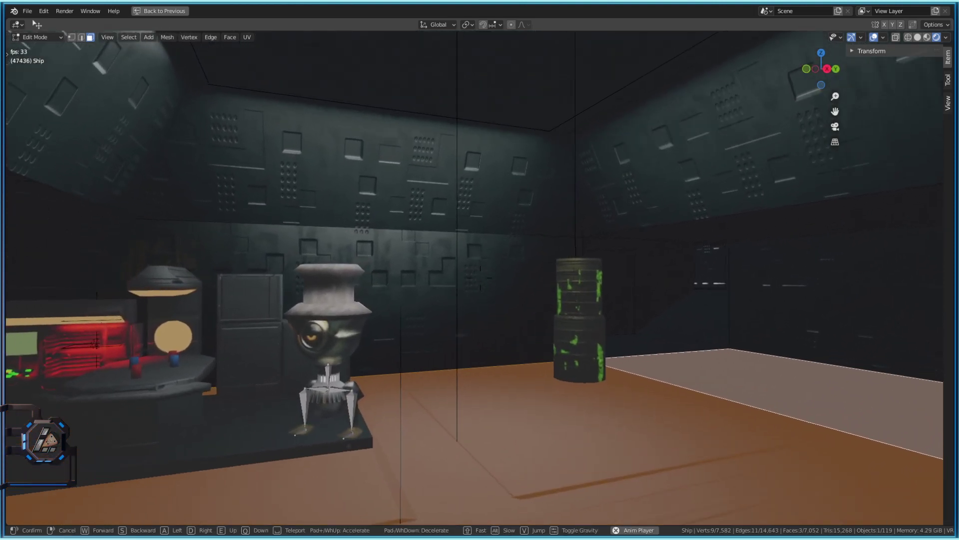
pyautogui.press('d')
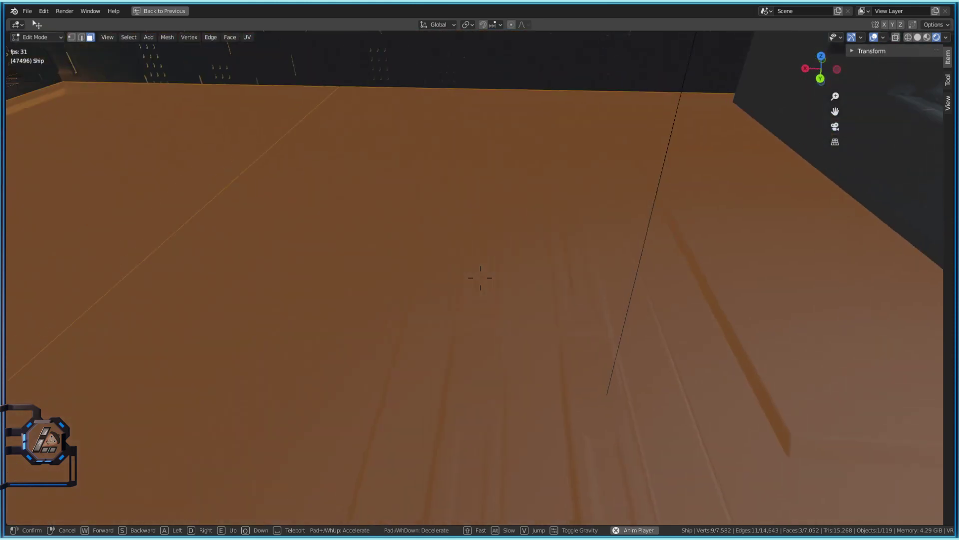
pyautogui.press('a')
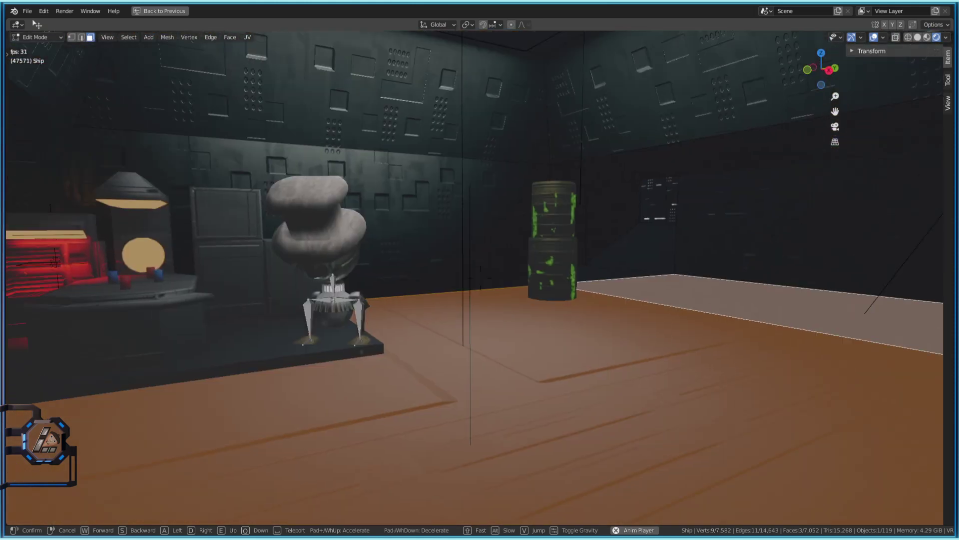
pyautogui.press('s')
pyautogui.click(639, 294)
pyautogui.press('Tab')
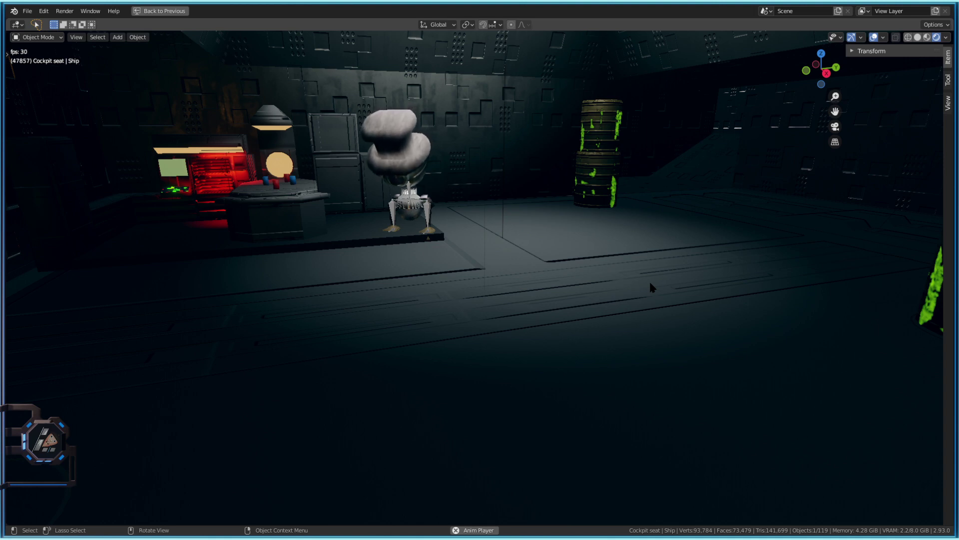
# - Walk into the kitchen and examine the octagonal table with the red and blue cups beside the glowing oven
pyautogui.hotkey('shift', '`')
pyautogui.press('w')
pyautogui.press('q')
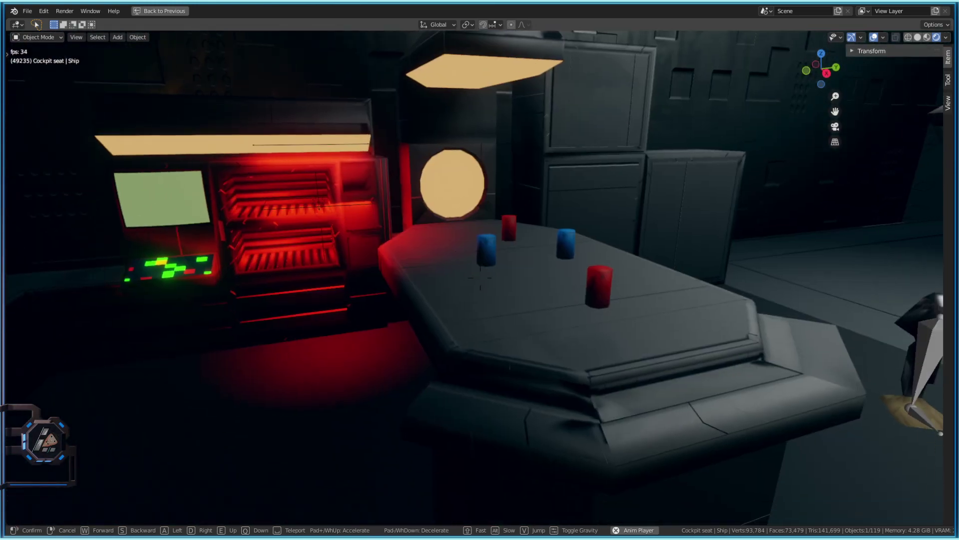
pyautogui.click(597, 299)
# - Walk from the cargo area through the lit hall to the open sci-fi crate near the stairs and view its front
pyautogui.hotkey('shift', '`')
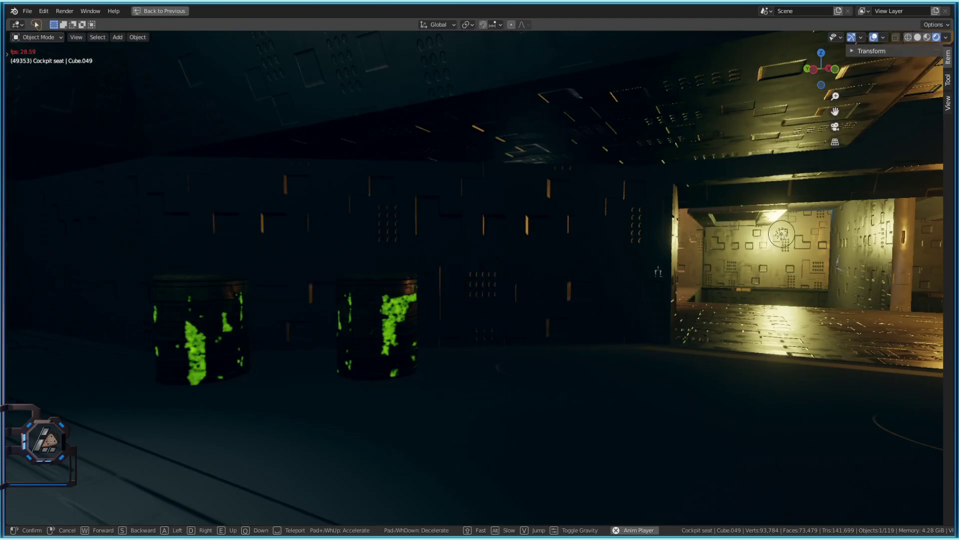
pyautogui.press('w')
pyautogui.press('w')
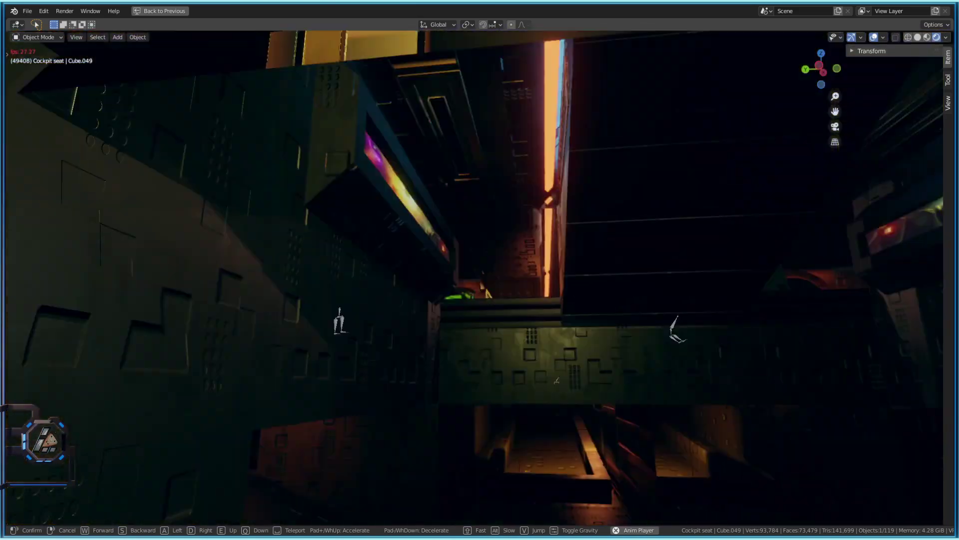
pyautogui.press('w')
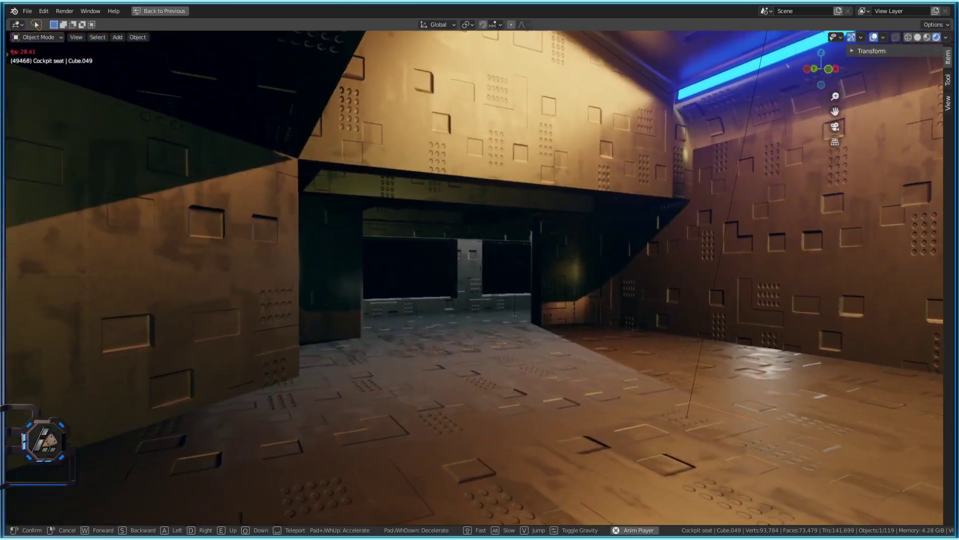
pyautogui.press('w')
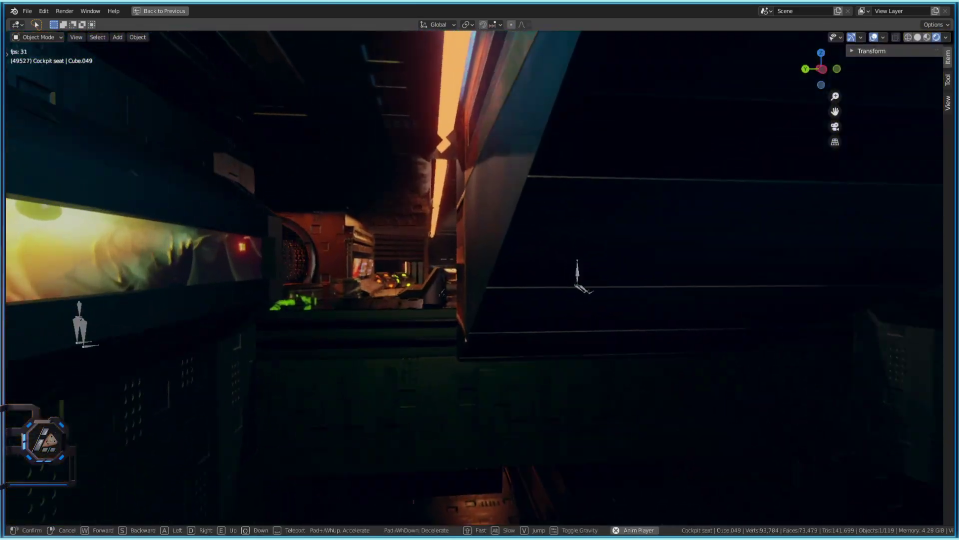
pyautogui.press('w')
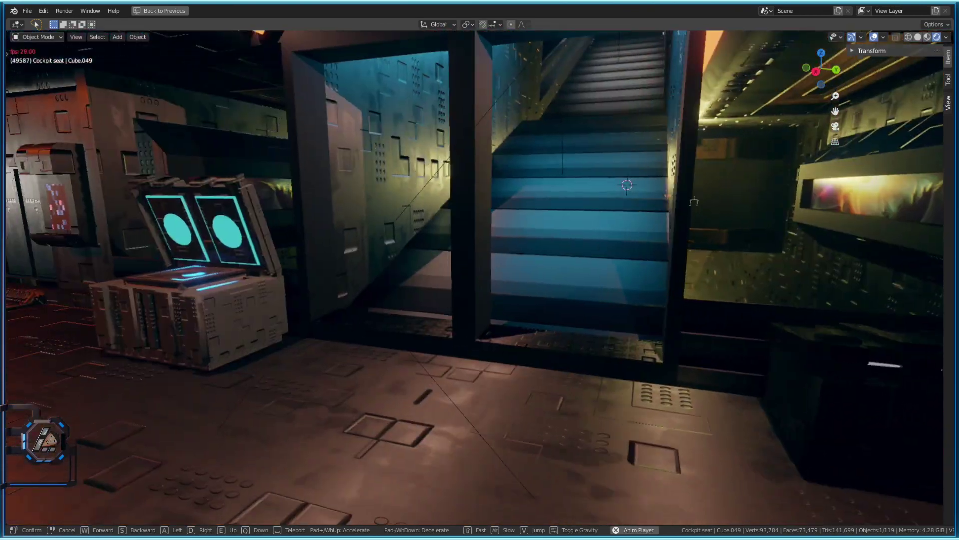
pyautogui.press('w')
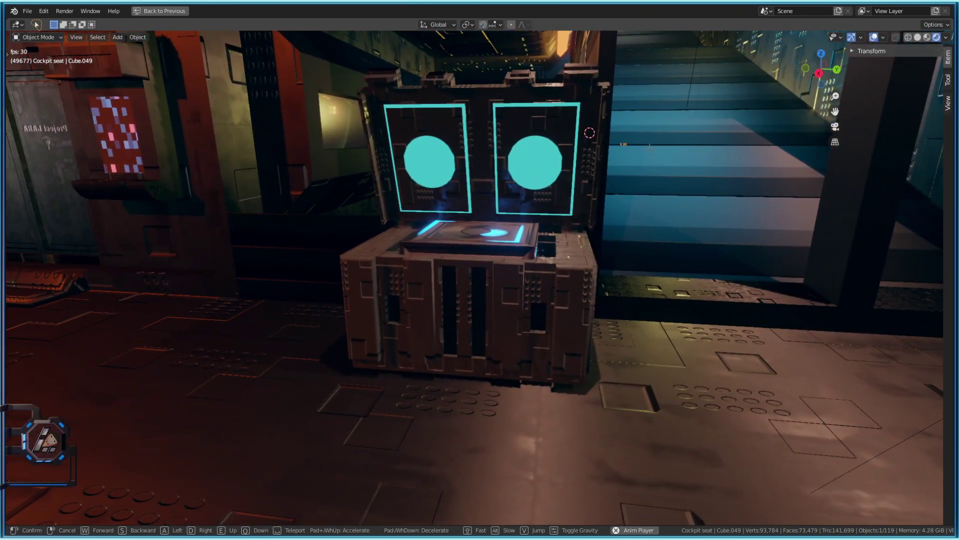
pyautogui.click(554, 327)
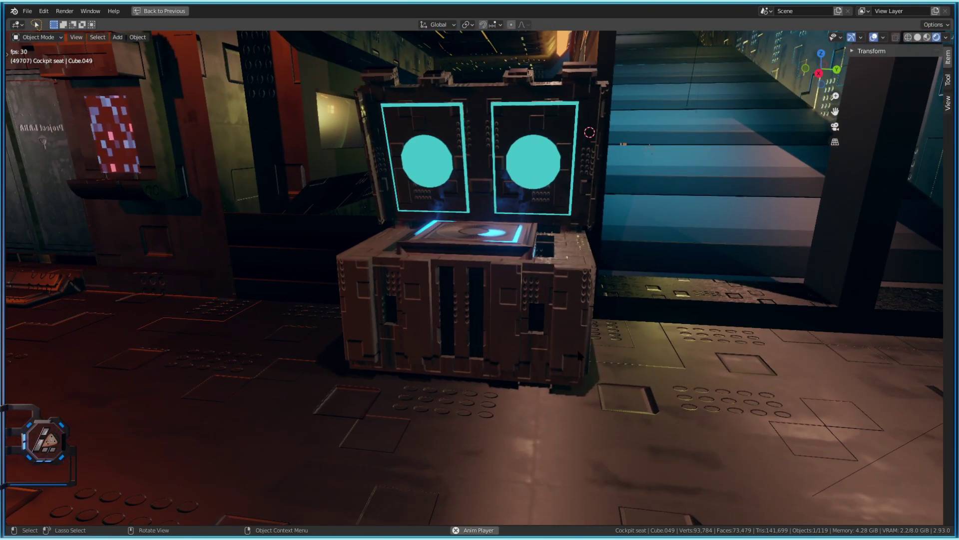
pyautogui.hotkey('shift', '`')
pyautogui.click(483, 286)
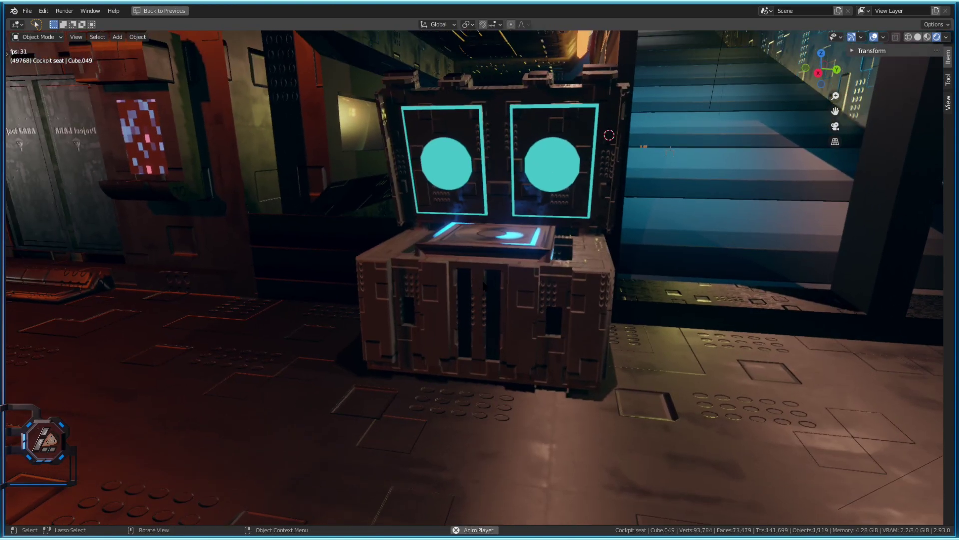
# - Select the crate's base, inspect its mesh in Edit Mode, and select the ship in Object Mode
pyautogui.click(572, 307)
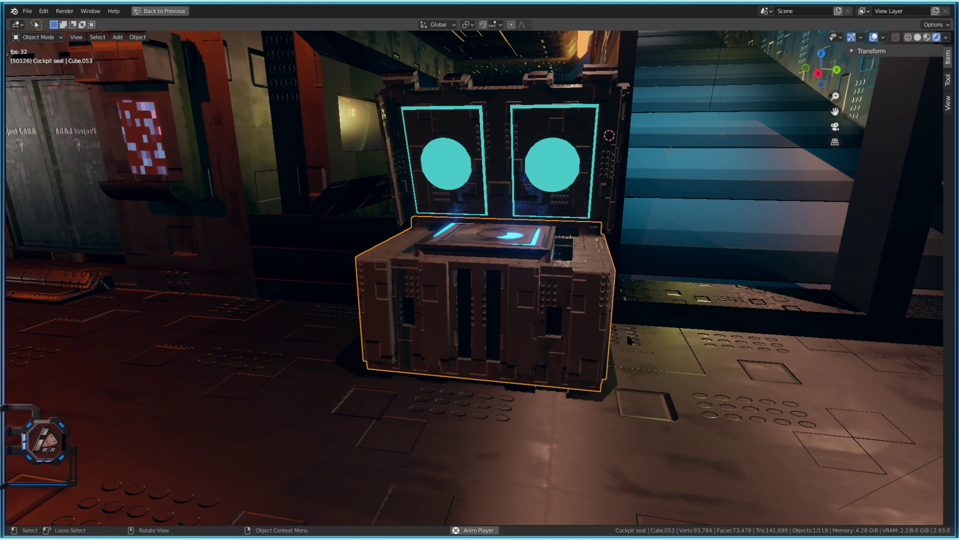
pyautogui.press('Tab')
pyautogui.press('Tab')
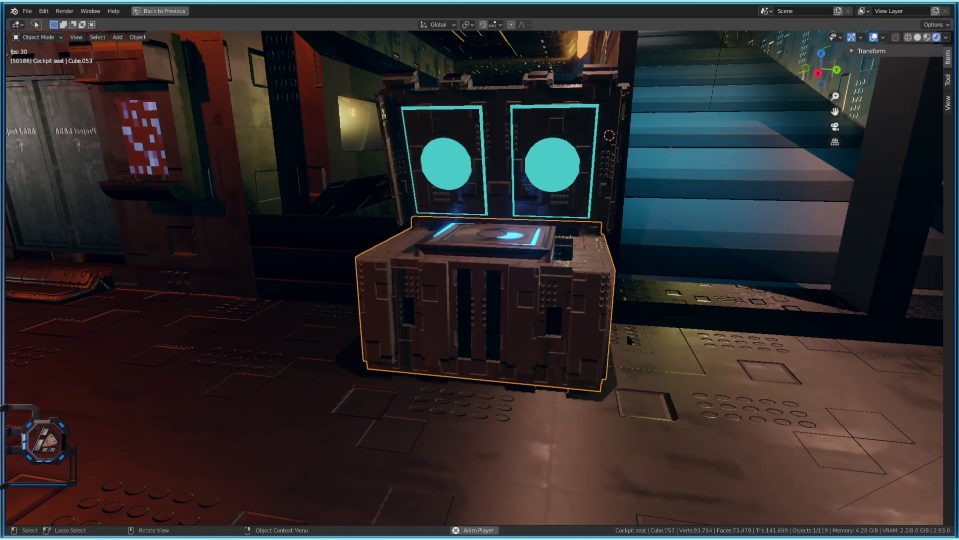
pyautogui.click(666, 369)
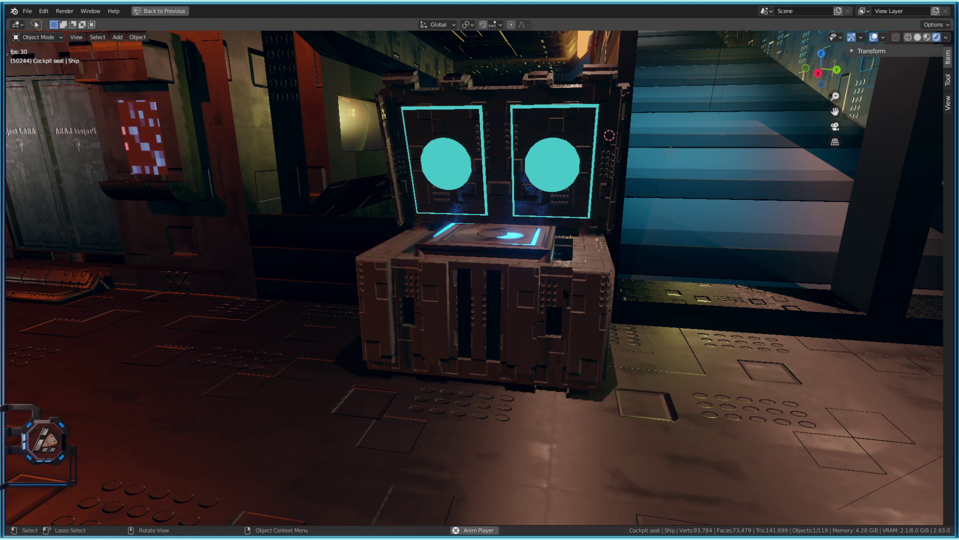
# - Walk through the cargo room past the red Security Unit robot and view the corridor with the large windows
pyautogui.hotkey('shift', '`')
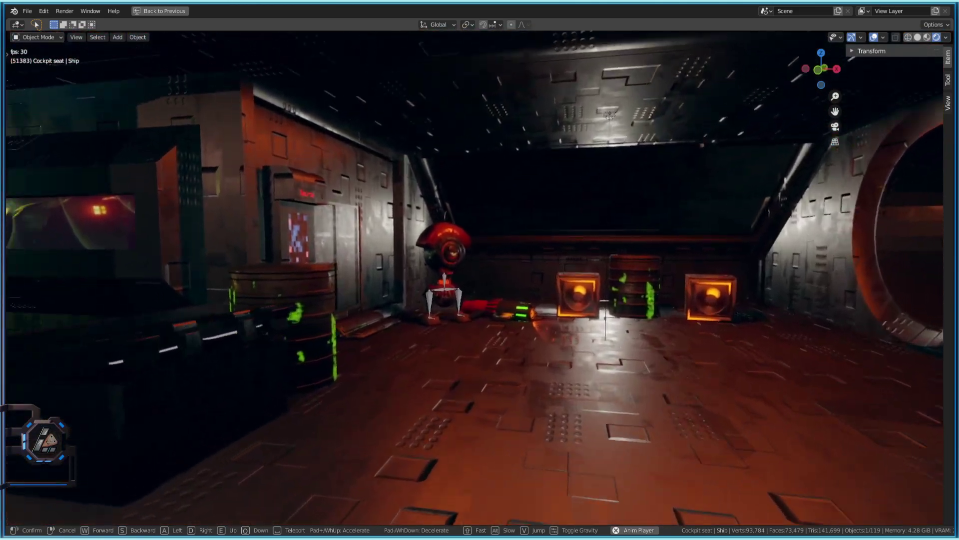
pyautogui.press('w')
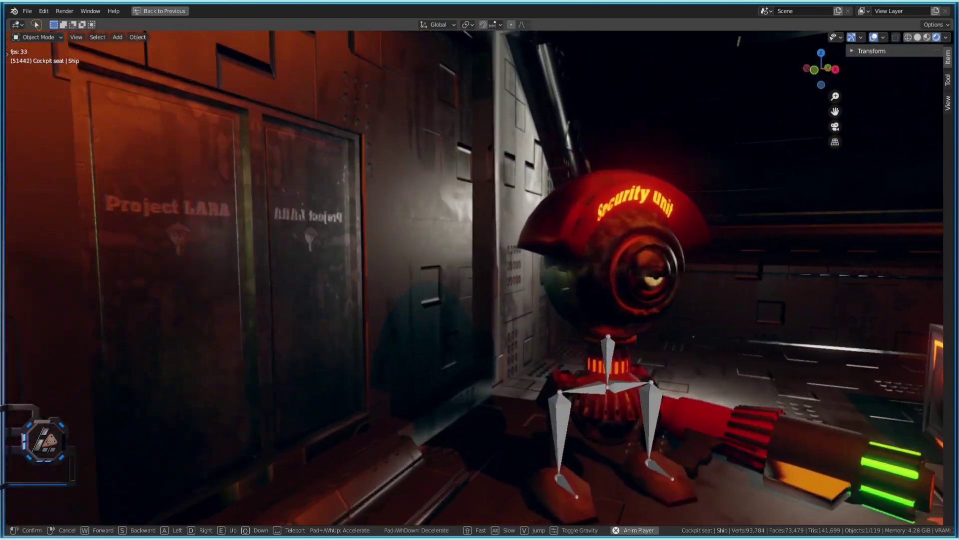
pyautogui.press('w')
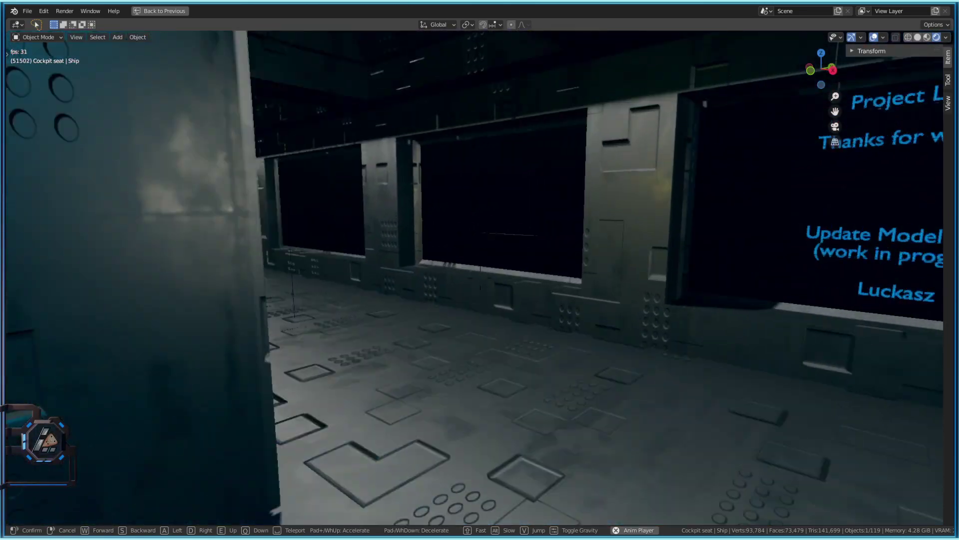
pyautogui.press('w')
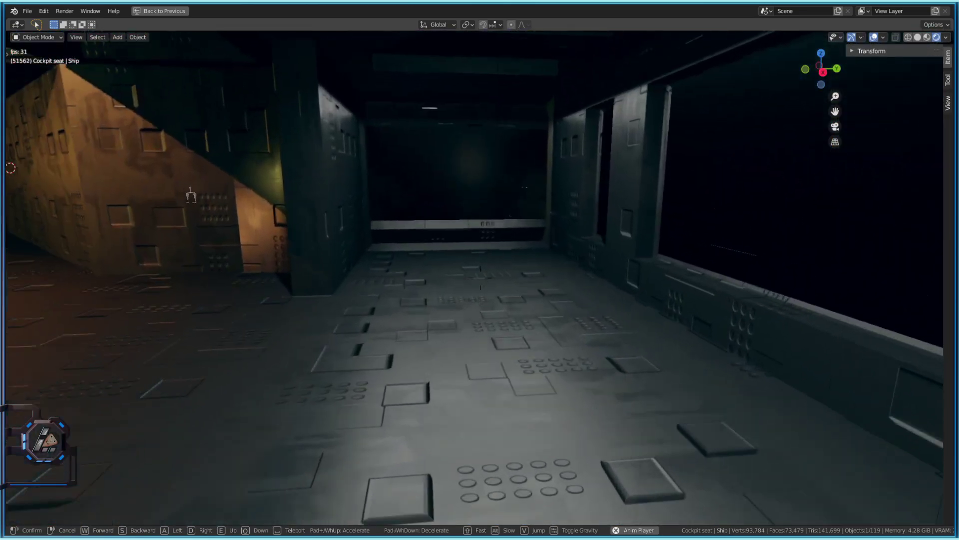
# - Walk through the lit hall to the dark room's wide doorway and view the distant kitchen from there
pyautogui.press('w')
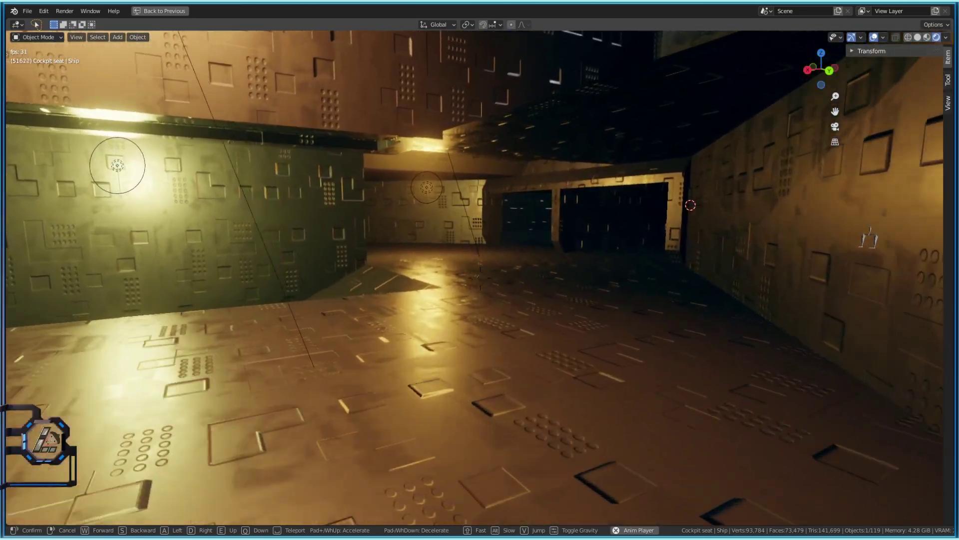
pyautogui.press('w')
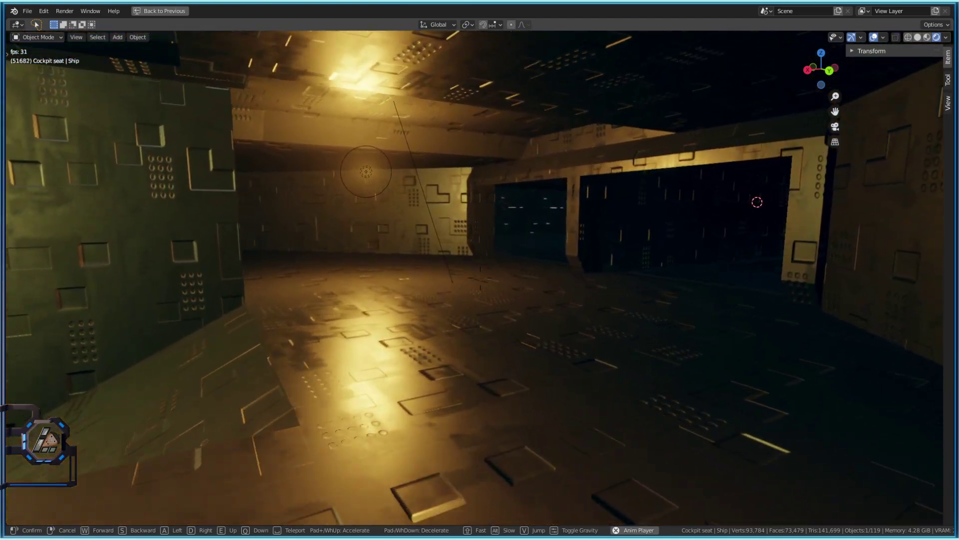
pyautogui.press('w')
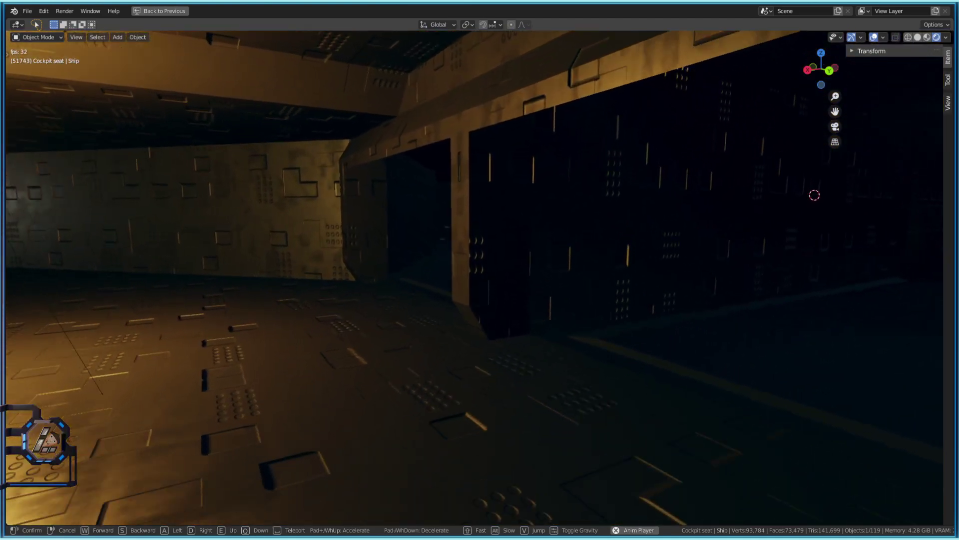
pyautogui.press('w')
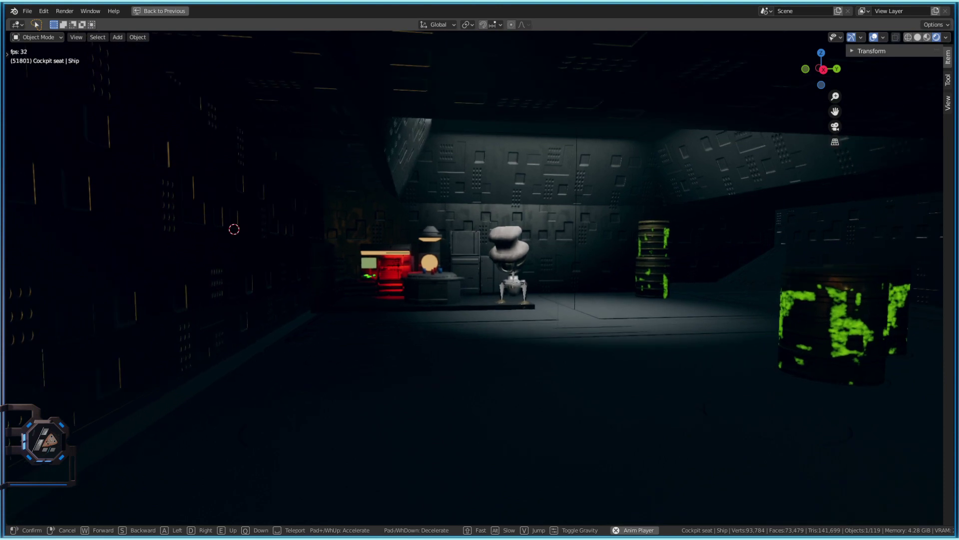
pyautogui.press('s')
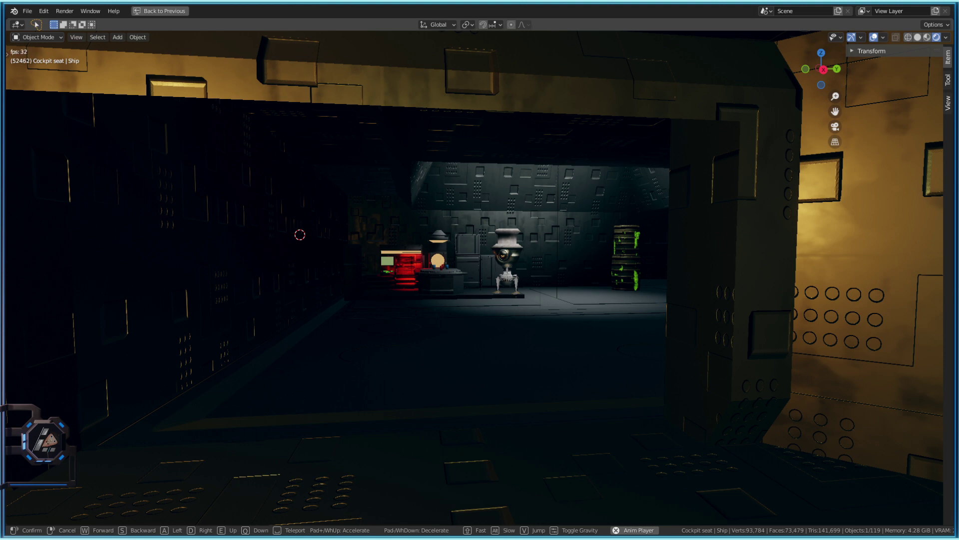
# - Enter the dark room and examine the chef robot, octagonal table and red oven from the open floor
pyautogui.press('w')
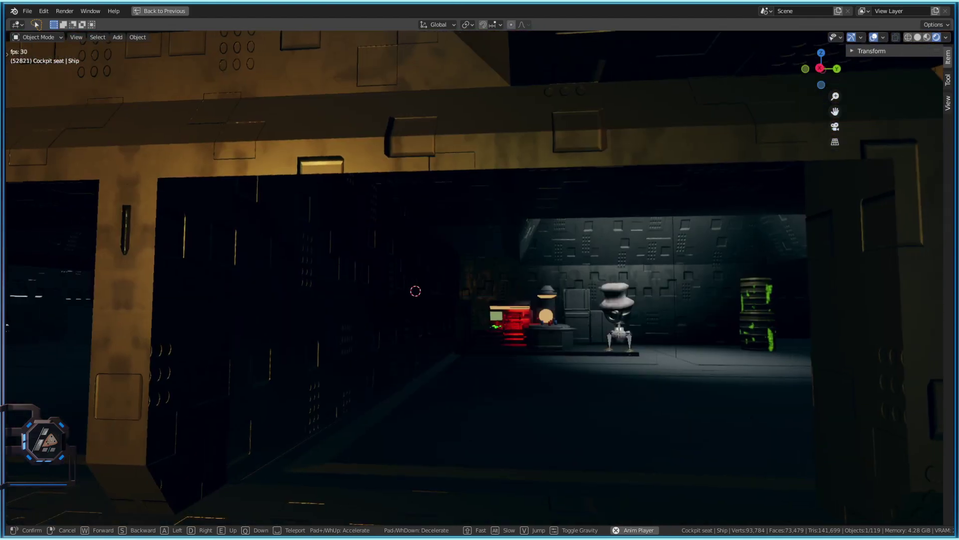
pyautogui.press('w')
pyautogui.press('w')
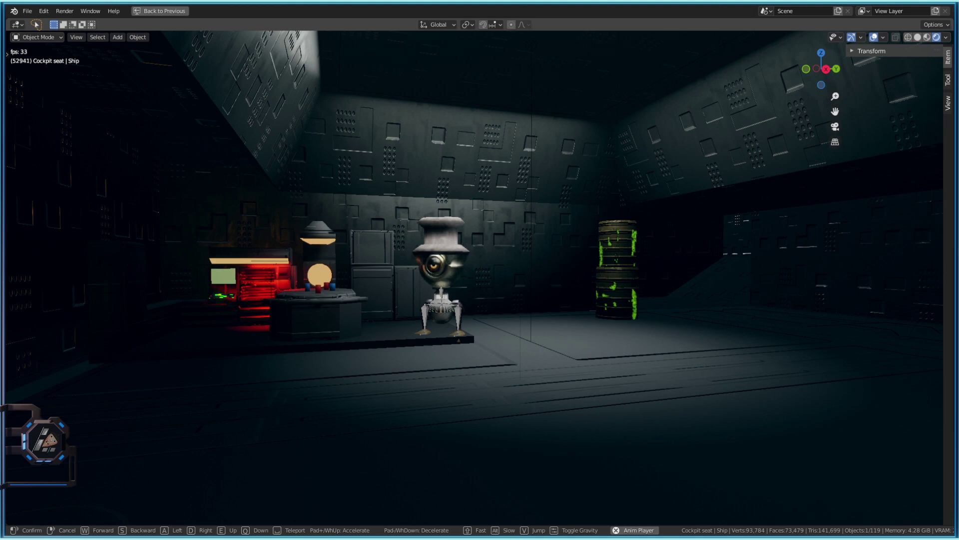
pyautogui.press('w')
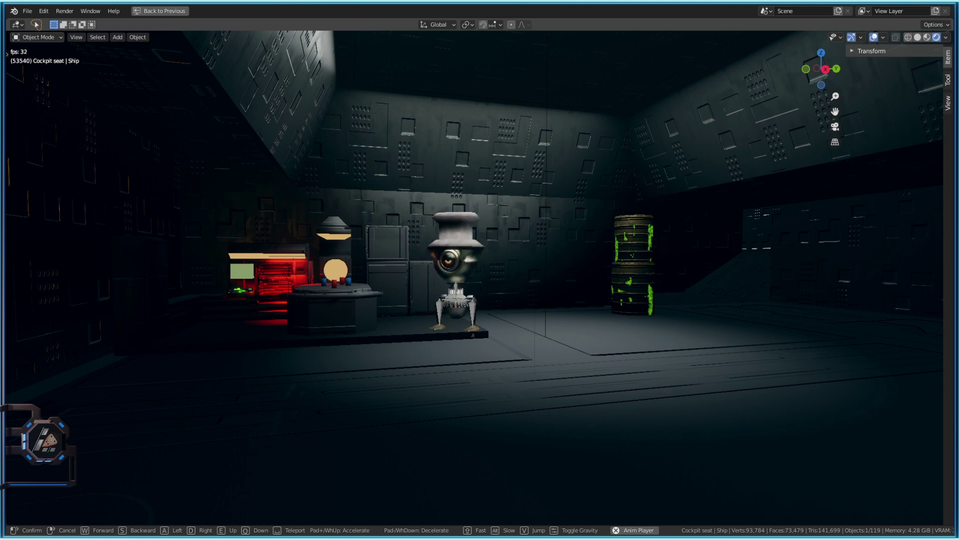
pyautogui.press('w')
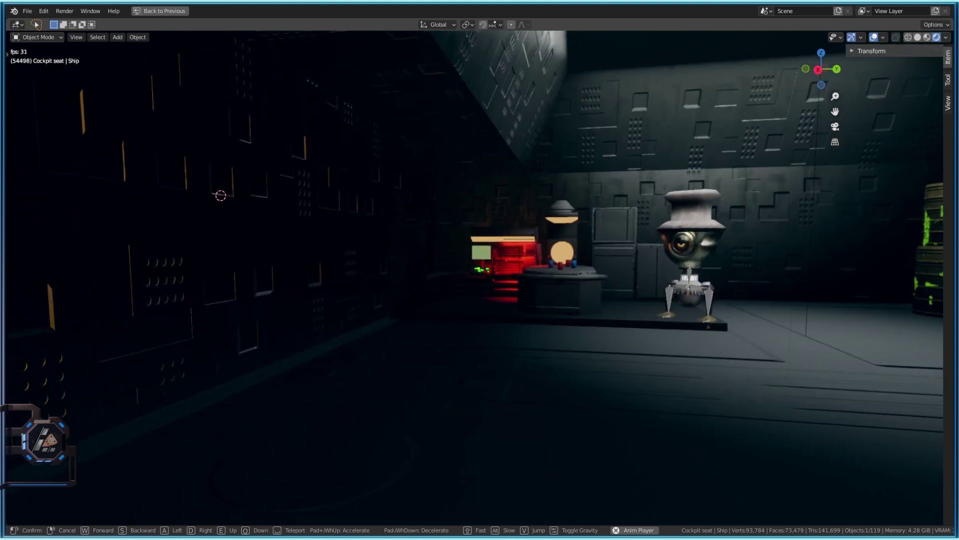
pyautogui.press('w')
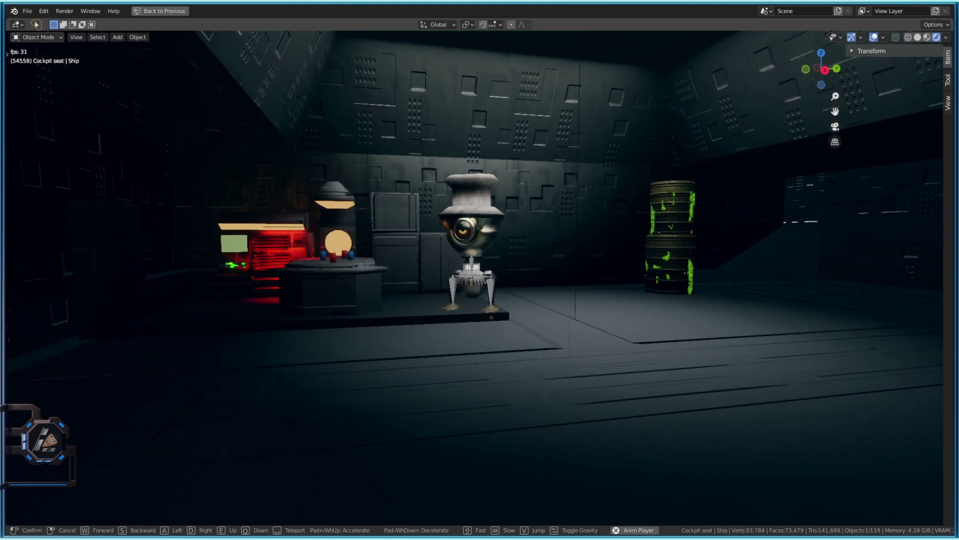
# - Walk up to the stacked barrels with green slime and the separate barrels by the side wall to examine them
pyautogui.press('w')
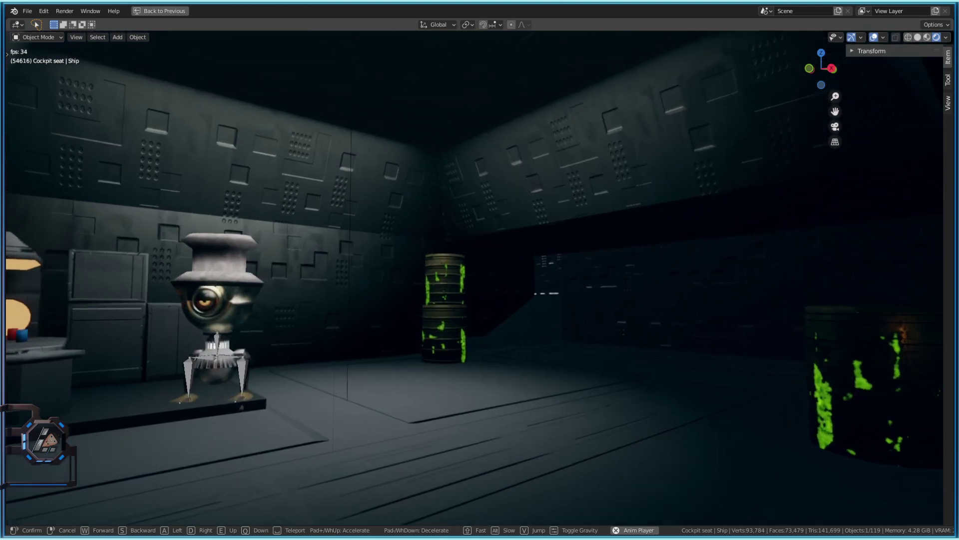
pyautogui.press('w')
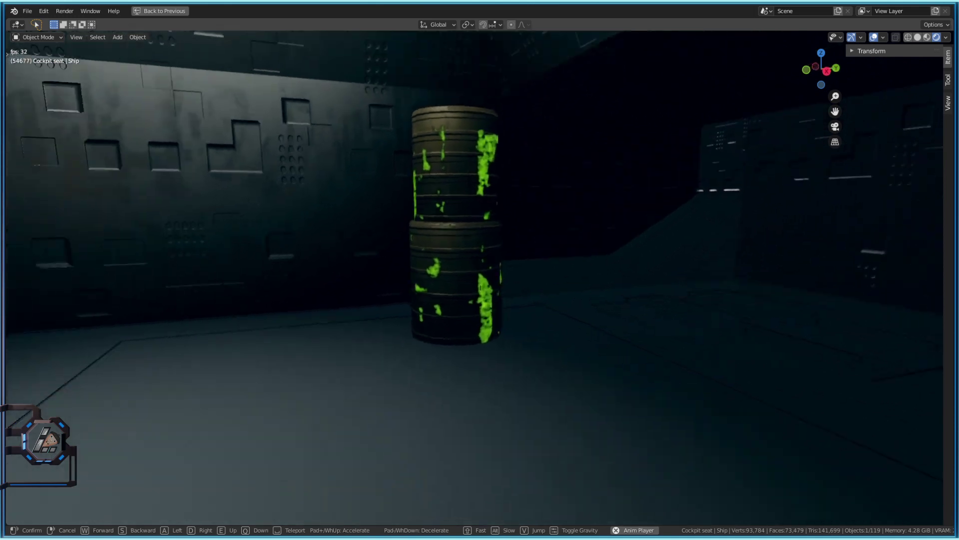
pyautogui.press('s')
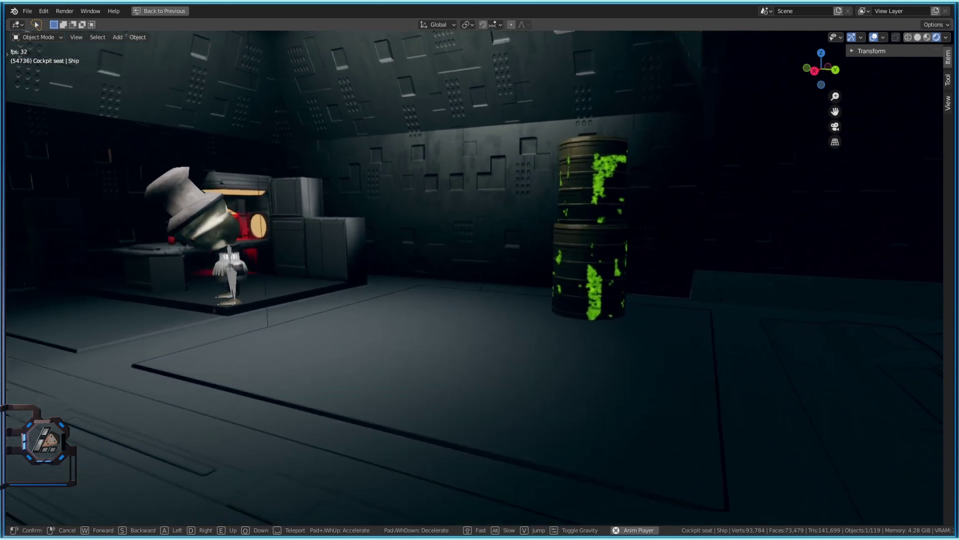
pyautogui.press('w')
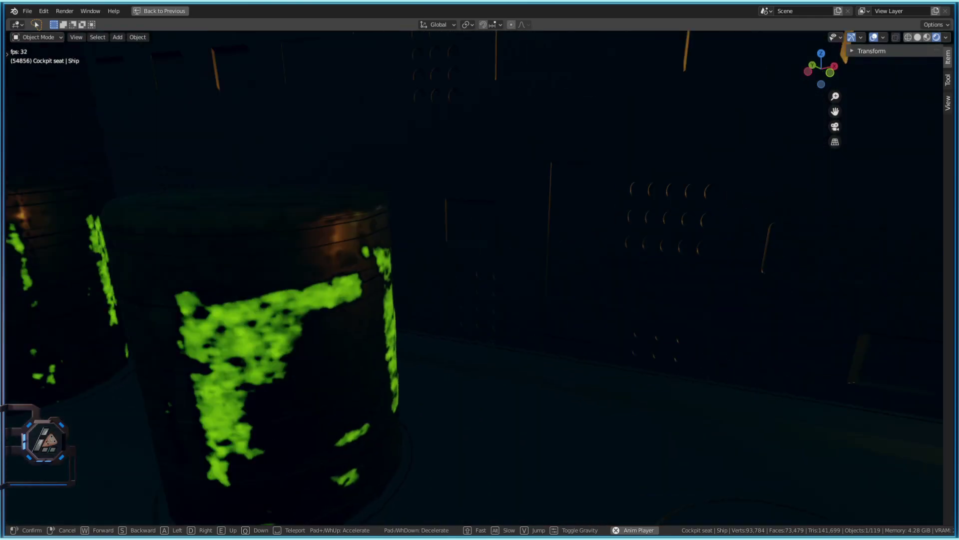
# - Look back into the lit hall, and walk up to the chef robot at the kitchen platform's edge
pyautogui.press('w')
pyautogui.press('w')
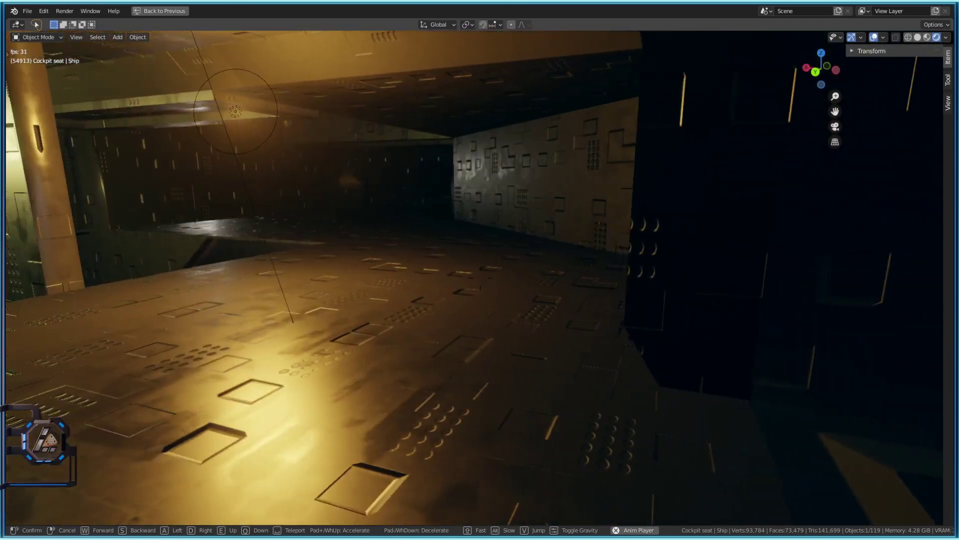
pyautogui.press('s')
pyautogui.press('w')
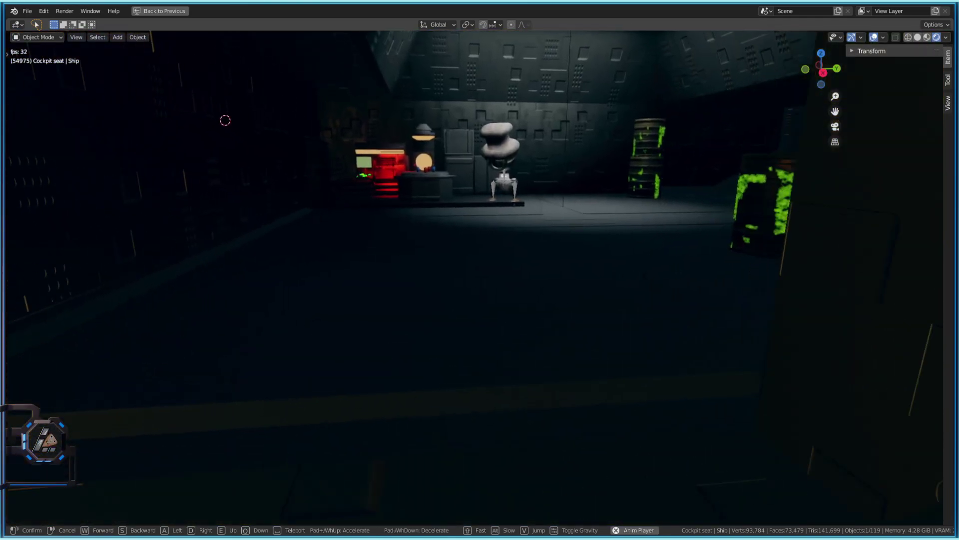
pyautogui.press('w')
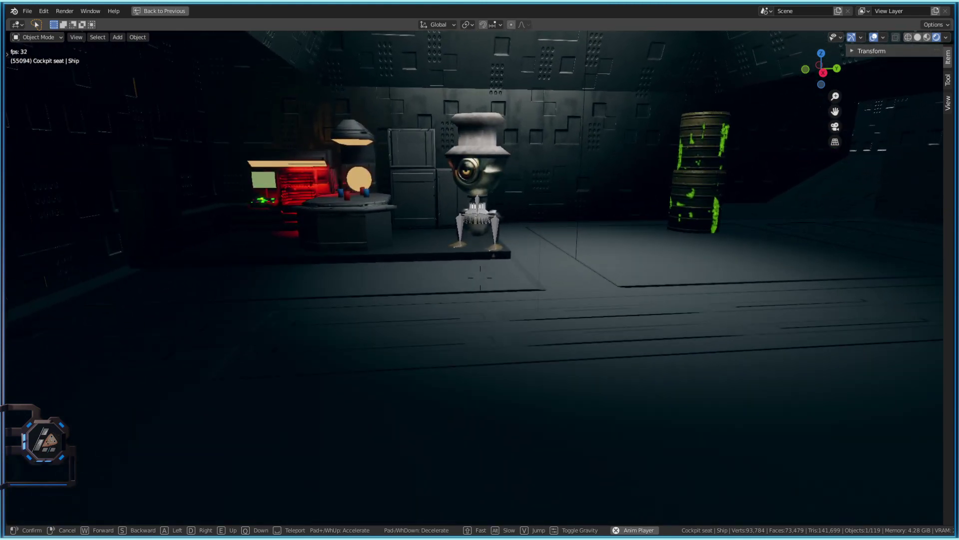
pyautogui.press('w')
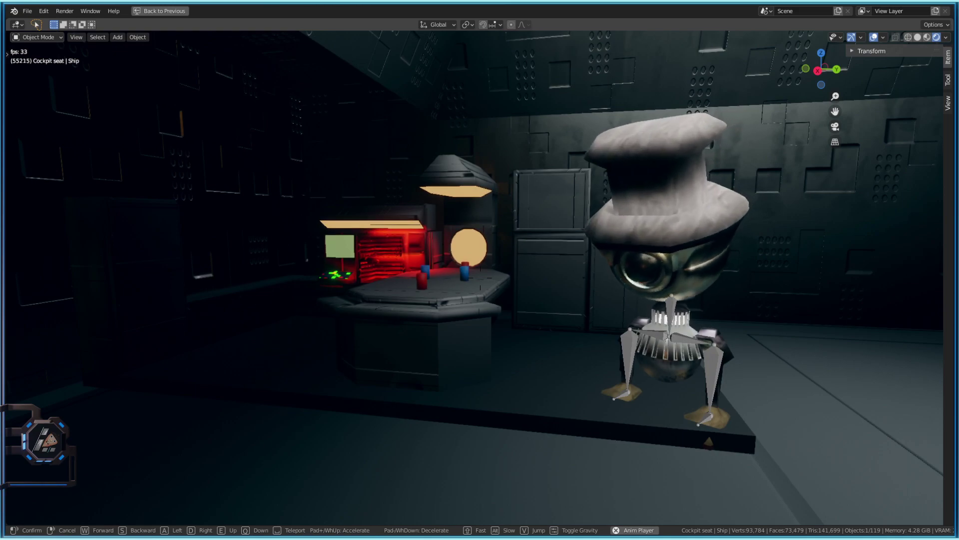
# - Return to the lit hall to view its lighting, and walk back through the doorway to the kitchen platform
pyautogui.press('w')
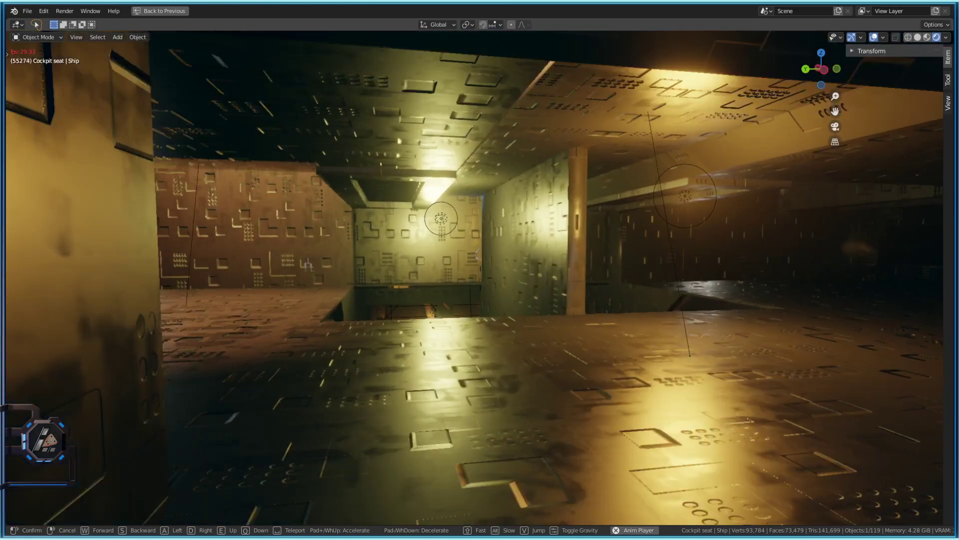
pyautogui.press('w')
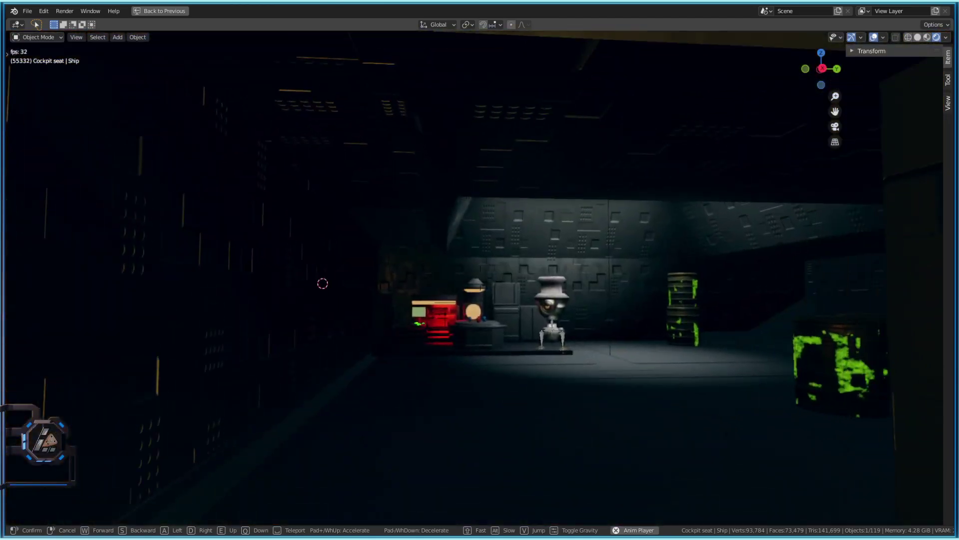
pyautogui.press('w')
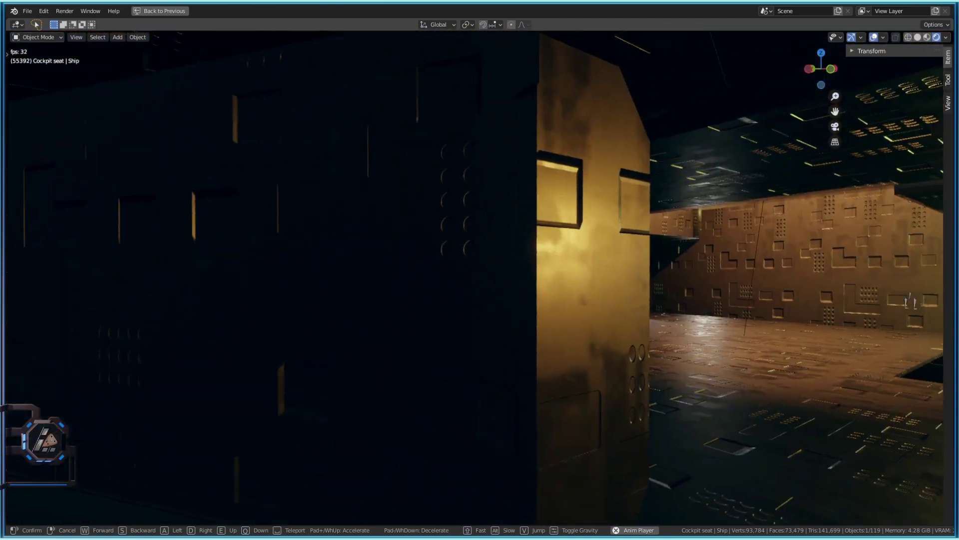
pyautogui.press('w')
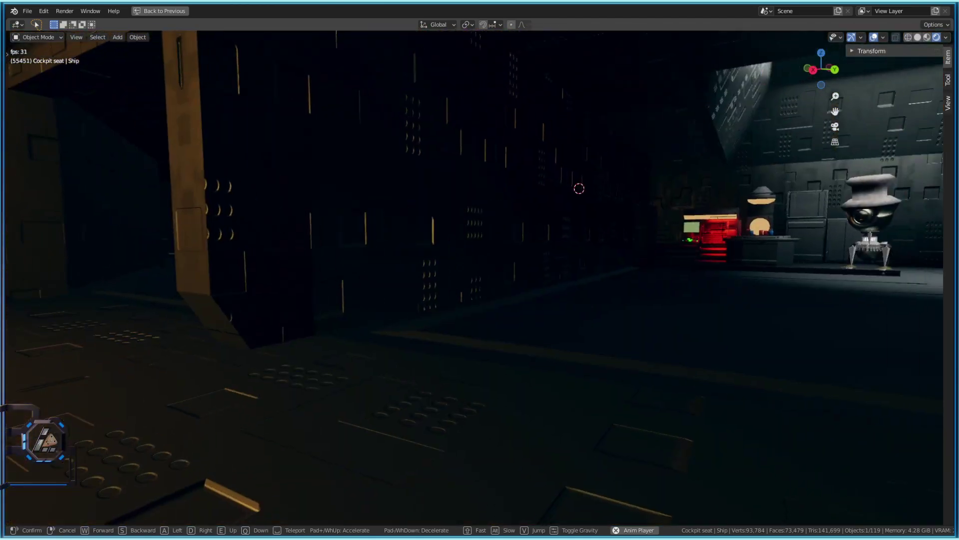
pyautogui.press('w')
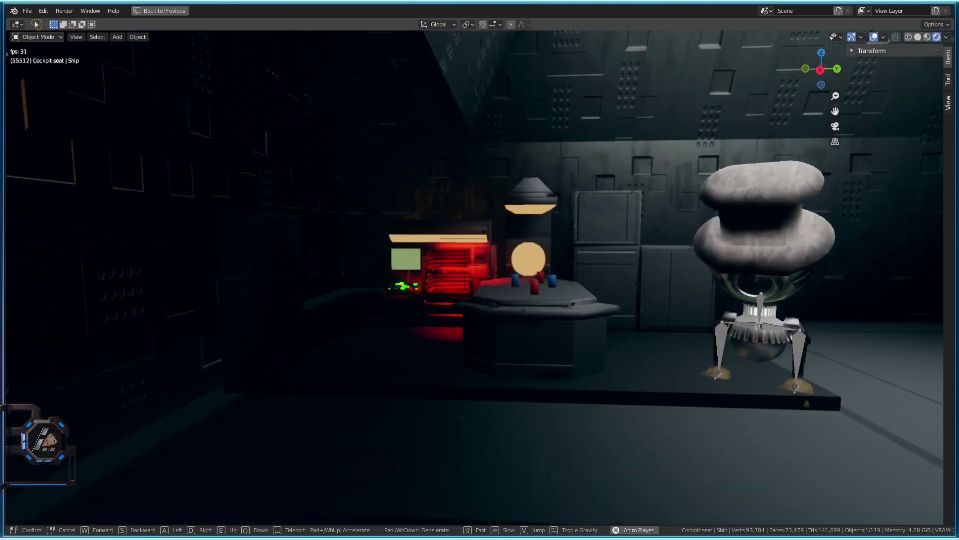
# - Walk around the chef robot and view the octagonal table with the red and blue cups up close
pyautogui.press('w')
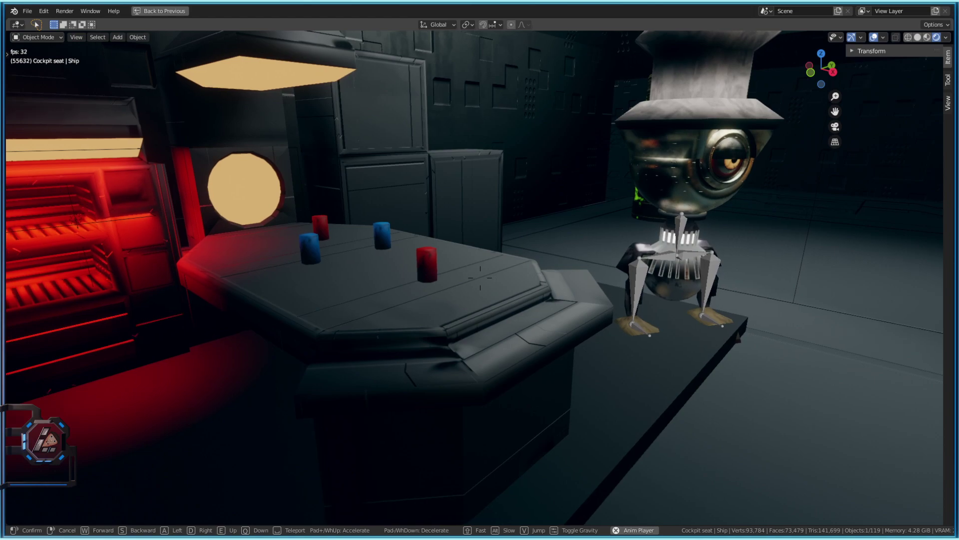
pyautogui.press('d')
pyautogui.press('s')
pyautogui.press('d')
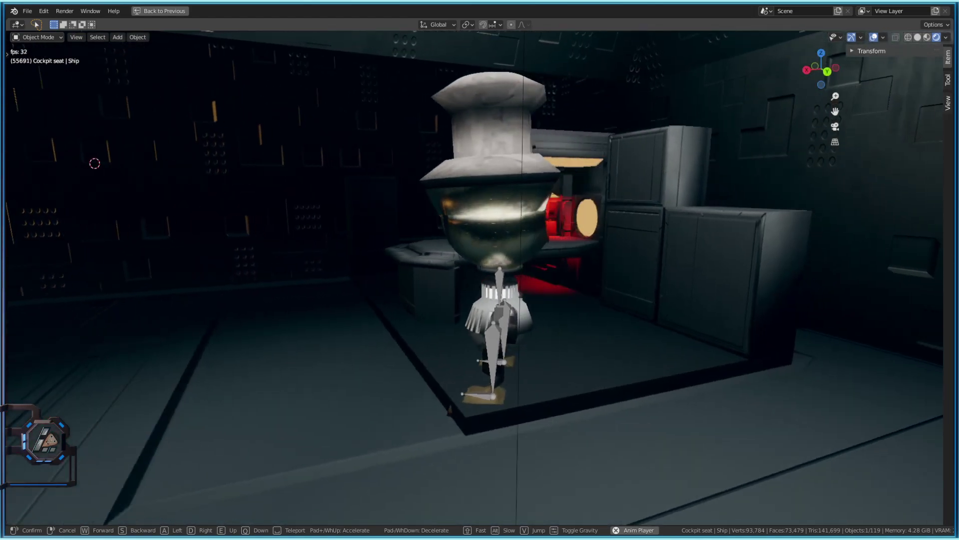
pyautogui.press('w')
pyautogui.press('w')
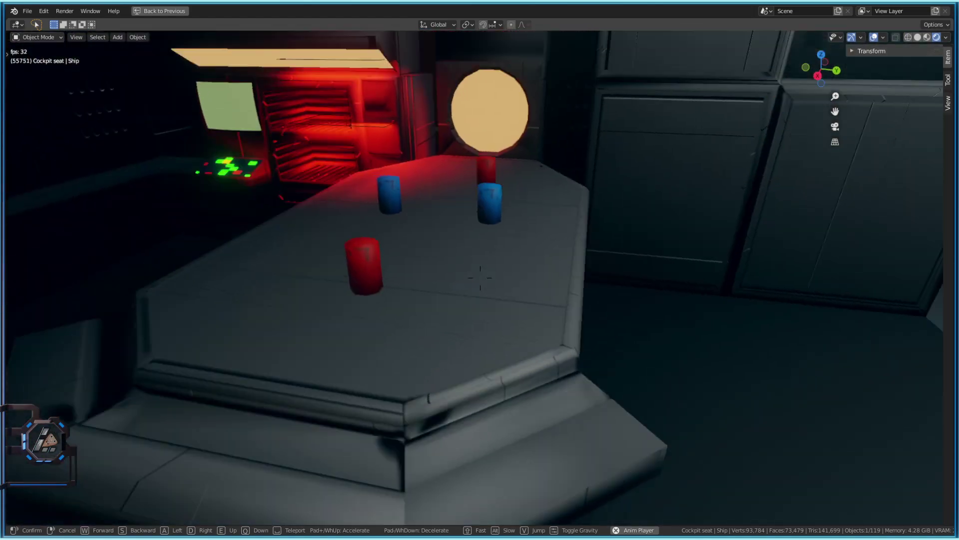
# - Move around in front of the kitchen to examine the oven, green-lit control panel, counters and table from the platform's edge
pyautogui.press('s')
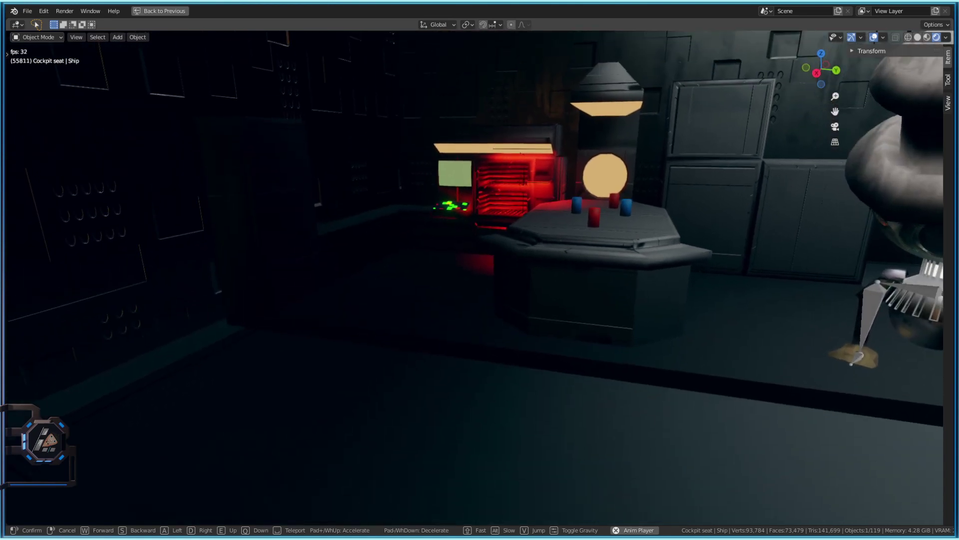
pyautogui.press('s')
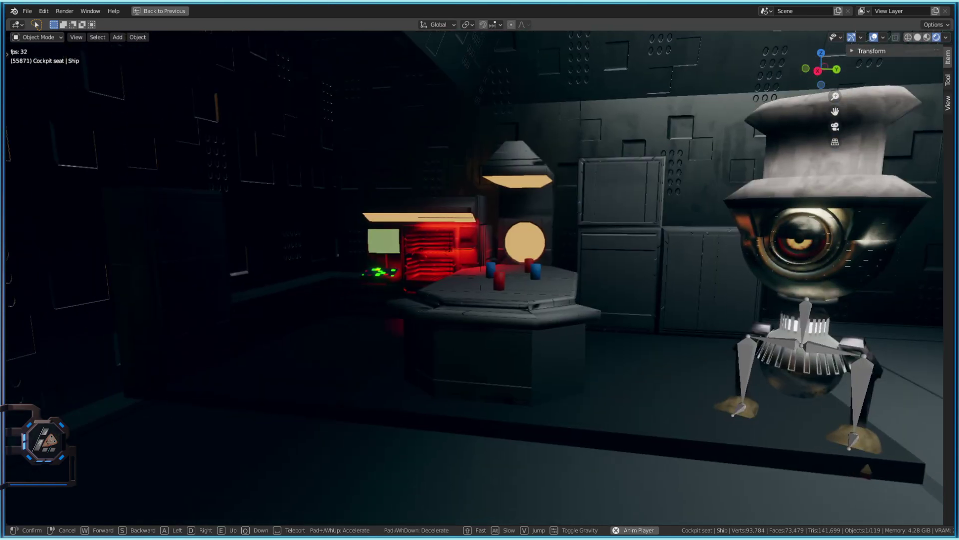
pyautogui.press('d')
pyautogui.press('w')
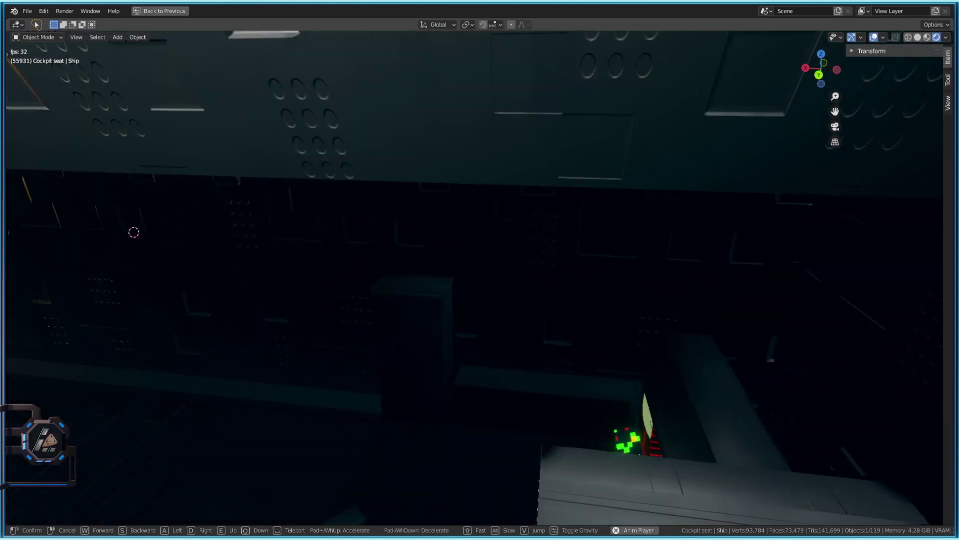
pyautogui.press('s')
pyautogui.press('s')
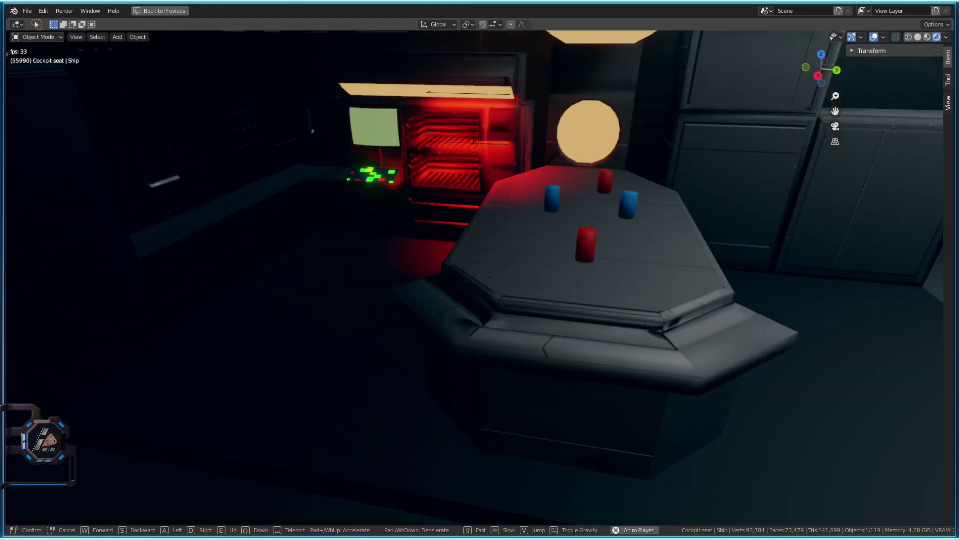
pyautogui.press('s')
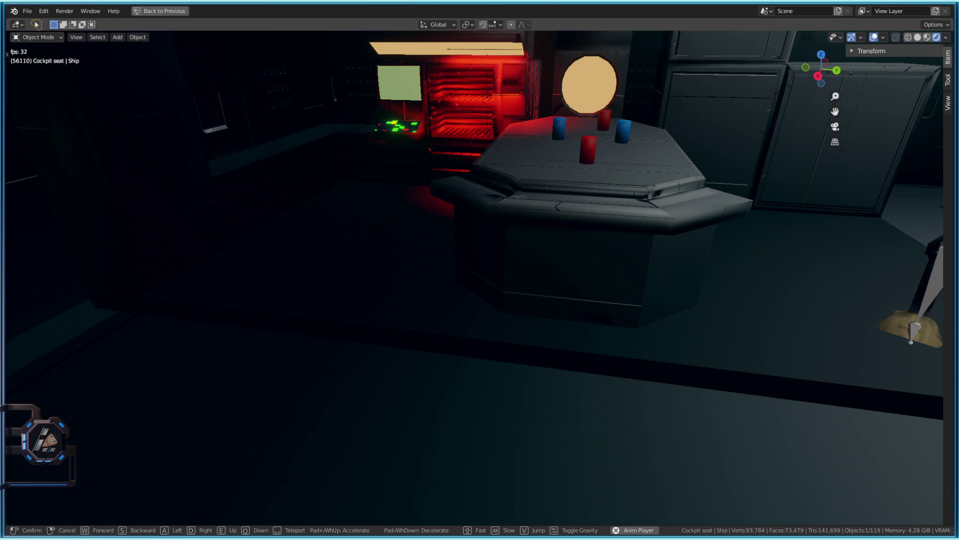
# - Look around the kitchen once more, and move past the green-stained barrels and the golden-lit hall to the sloped green passage
pyautogui.press('s')
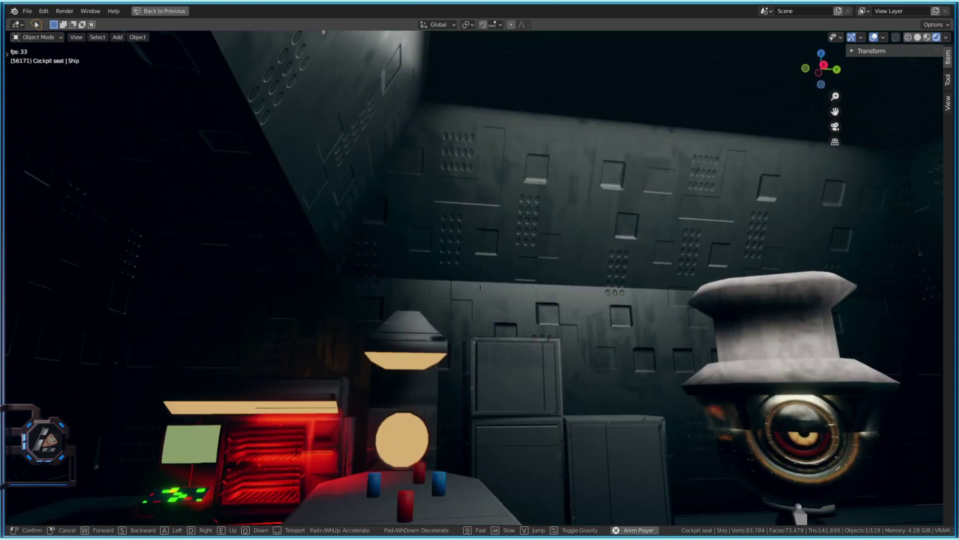
pyautogui.press('w')
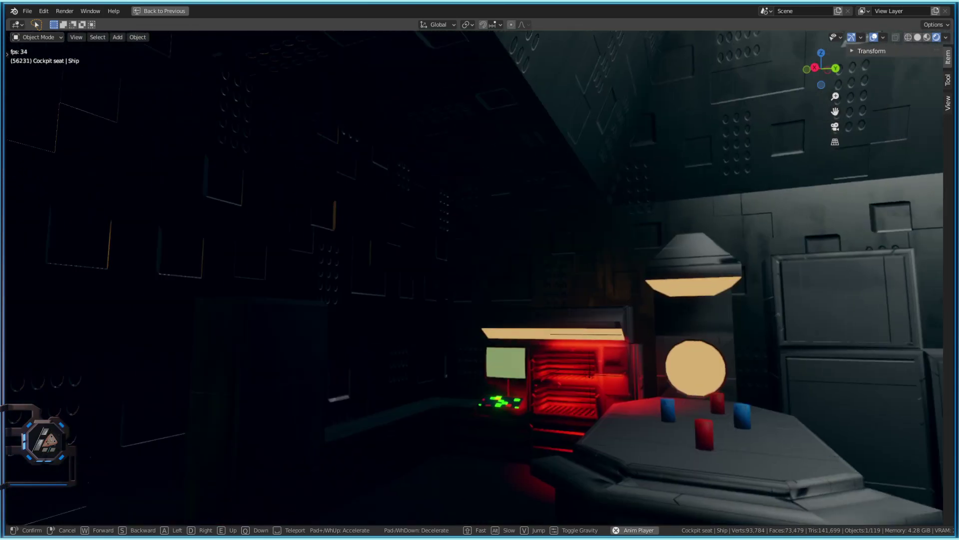
pyautogui.press('w')
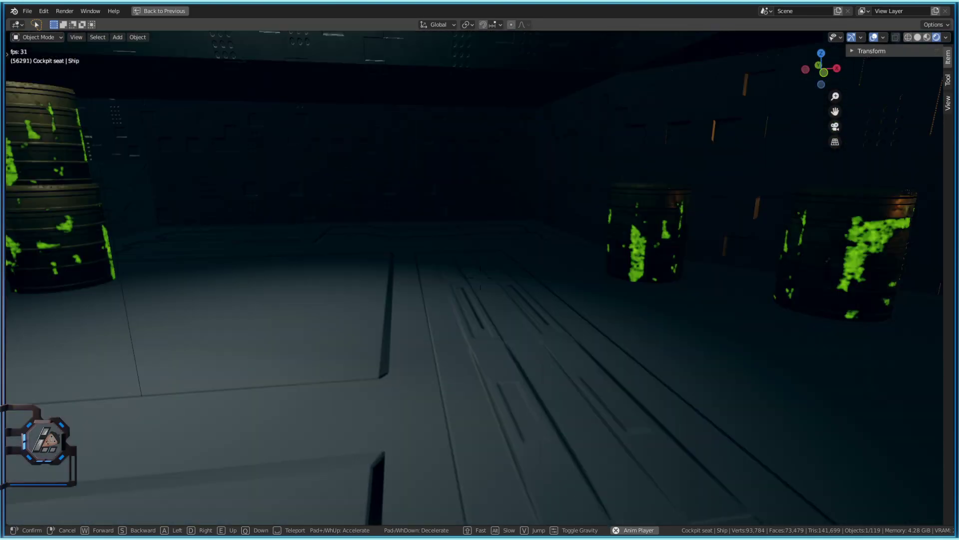
pyautogui.press('w')
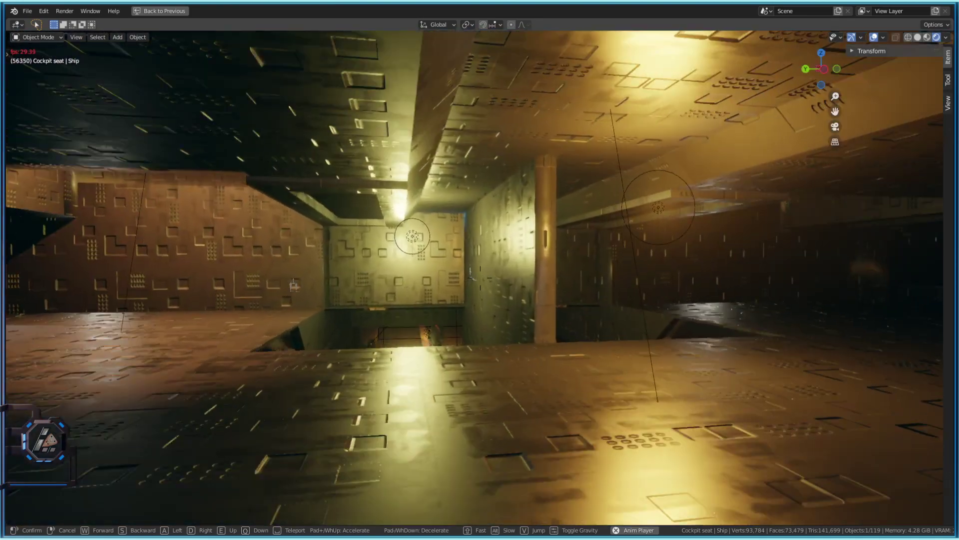
pyautogui.press('w')
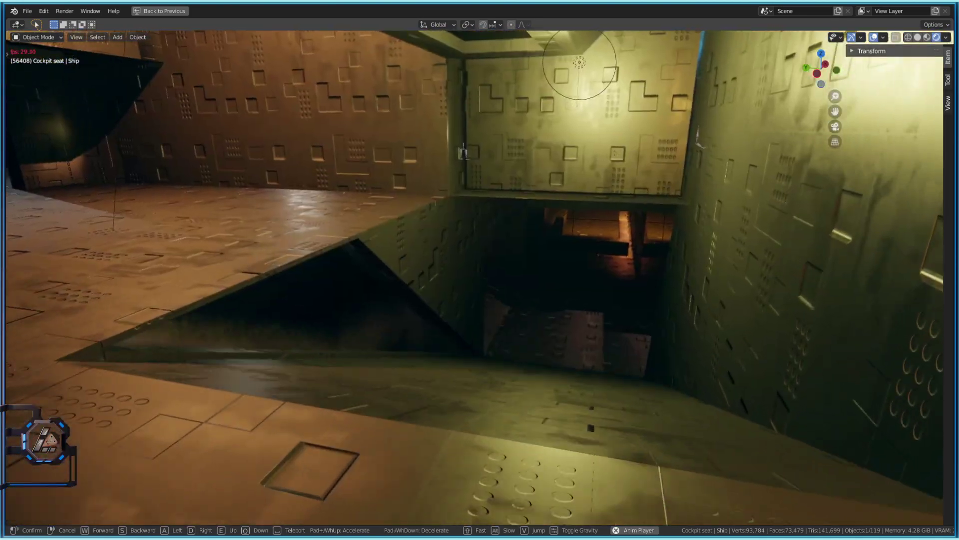
# - Examine the sloped green passage's ramp, the dark triangular opening beside it and the orange-lit area beyond
pyautogui.press('w')
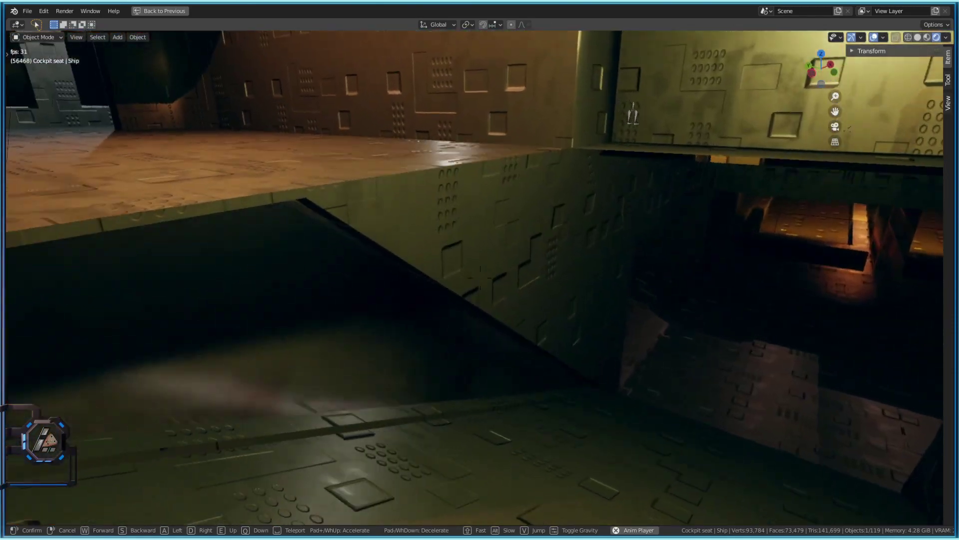
pyautogui.press('w')
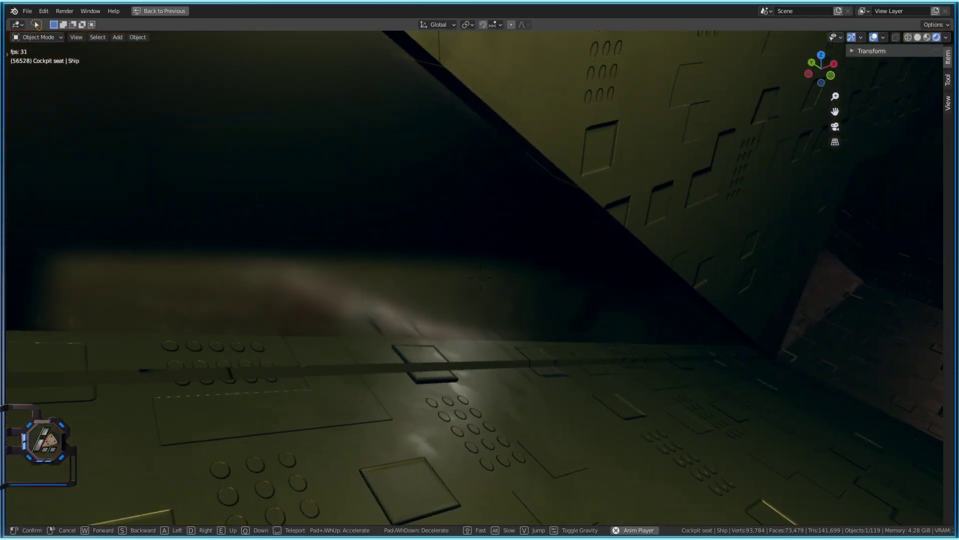
pyautogui.press('w')
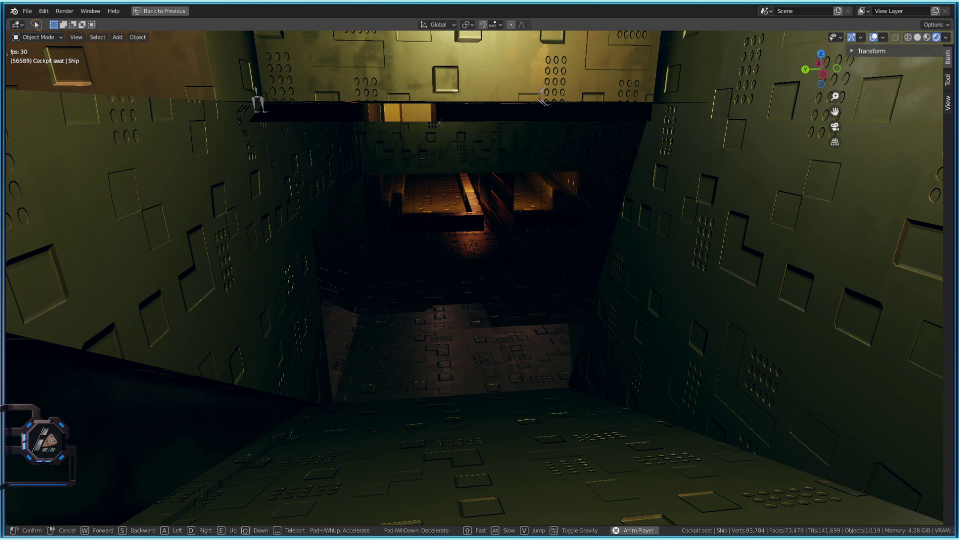
pyautogui.press('w')
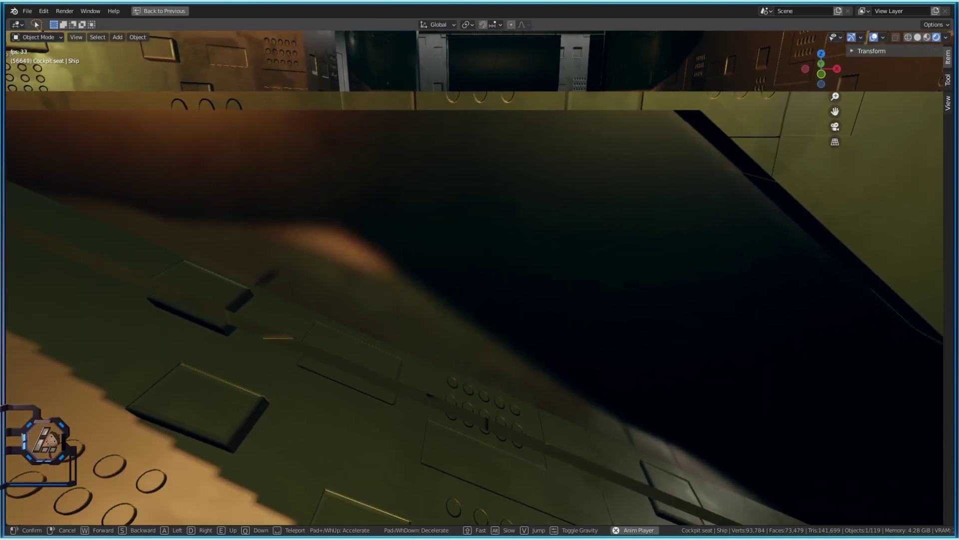
pyautogui.press('w')
pyautogui.press('w')
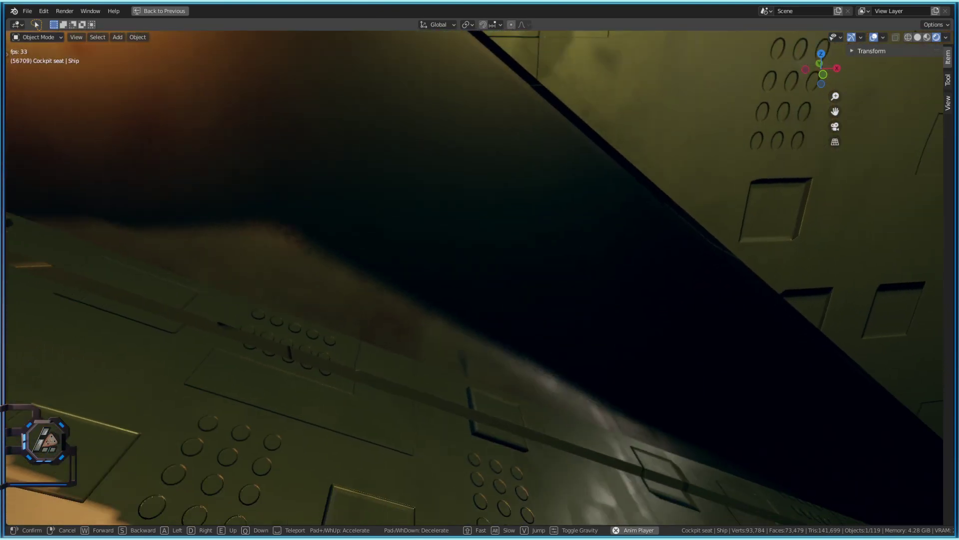
# - Enter the dark orange-lit corridor, switch the viewport to Material Preview, and move on to the room with the large black panel
pyautogui.press('w')
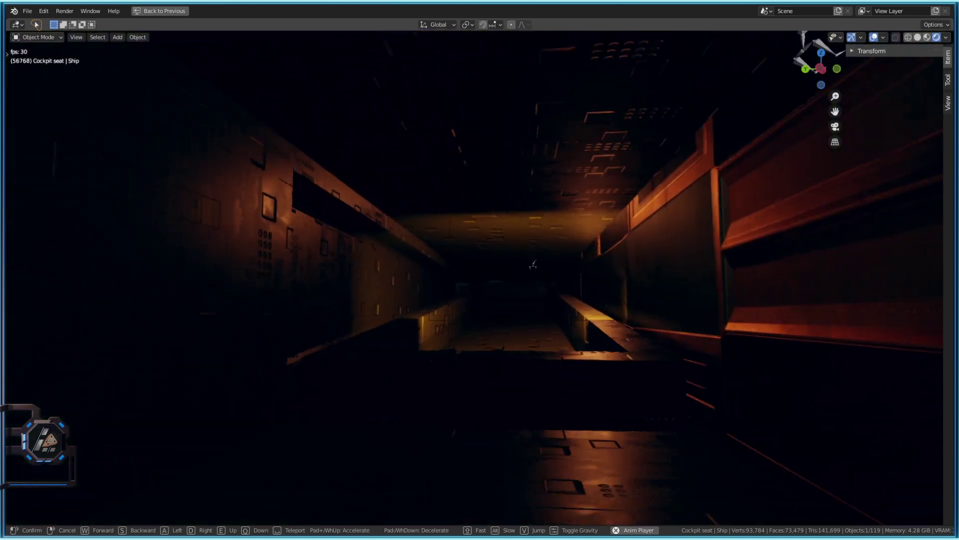
pyautogui.click(927, 37)
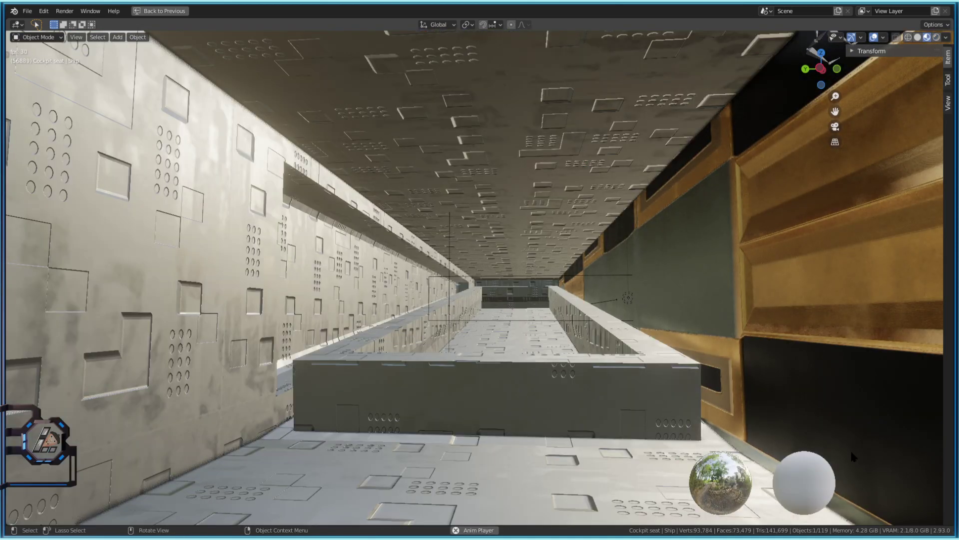
pyautogui.hotkey('shift', '`')
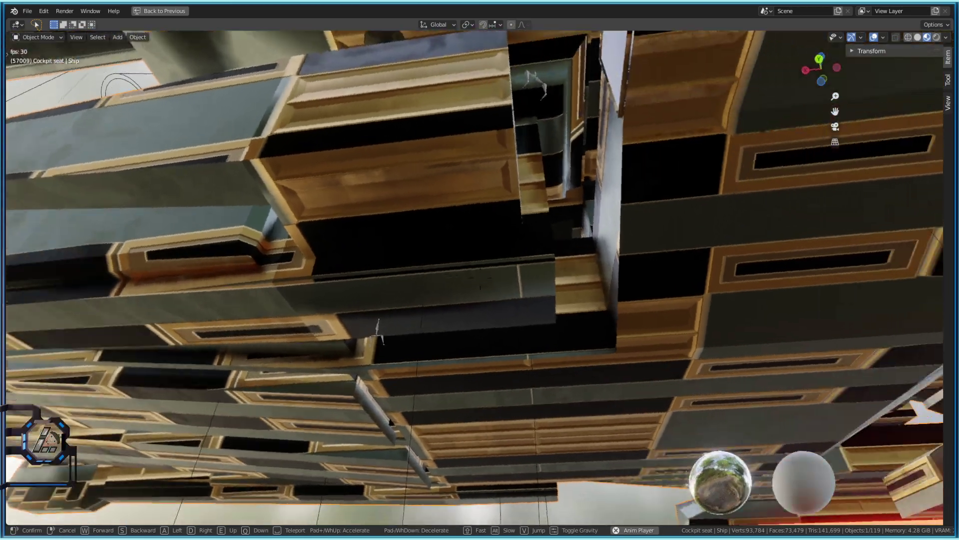
pyautogui.press('d')
pyautogui.press('w')
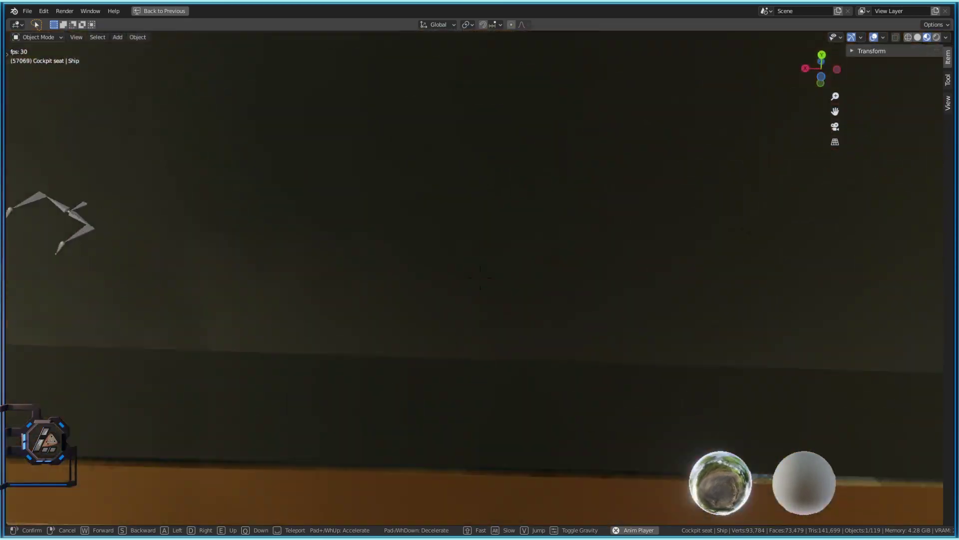
pyautogui.press('w')
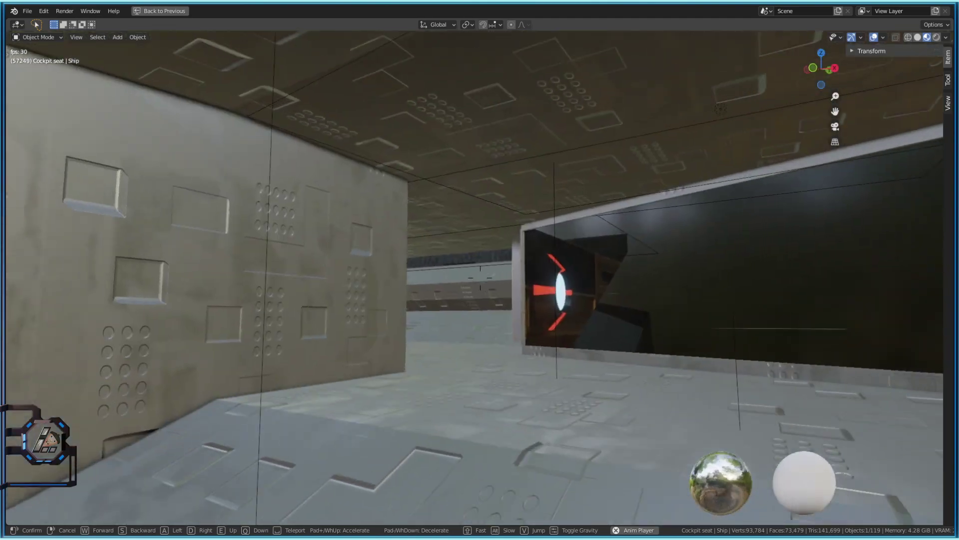
# - Switch back to Rendered shading and walk around the glossy black panels to inspect the red shapes and the round white element
pyautogui.hotkey('shift', '`')
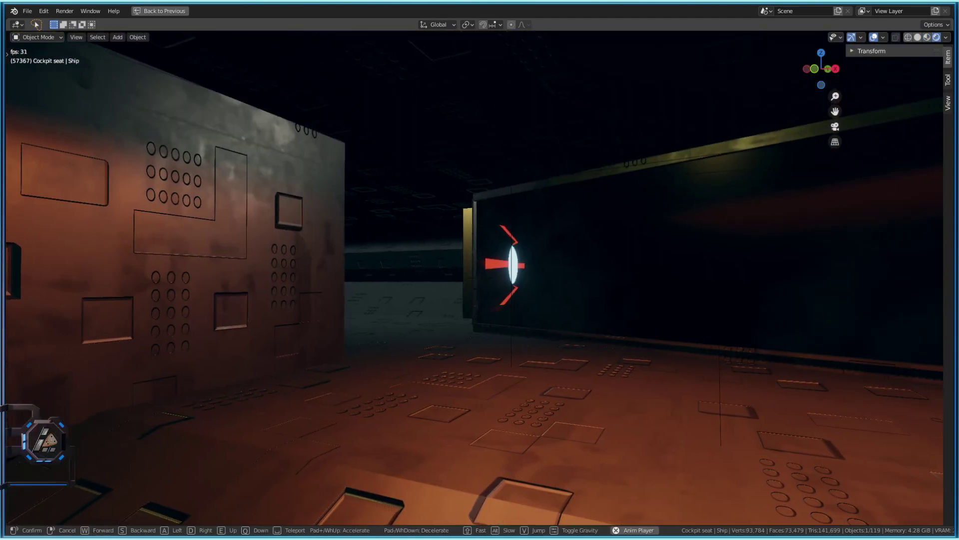
pyautogui.press('w')
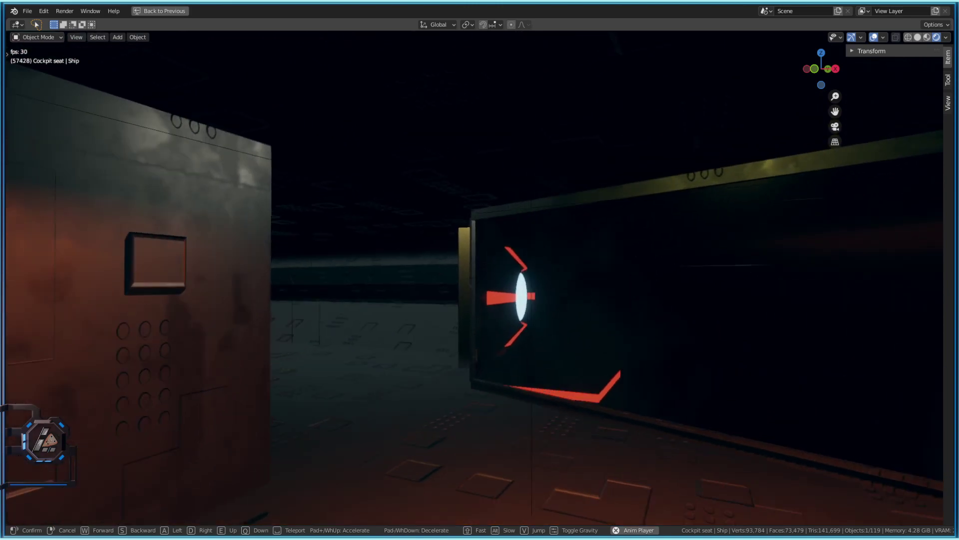
pyautogui.press('a')
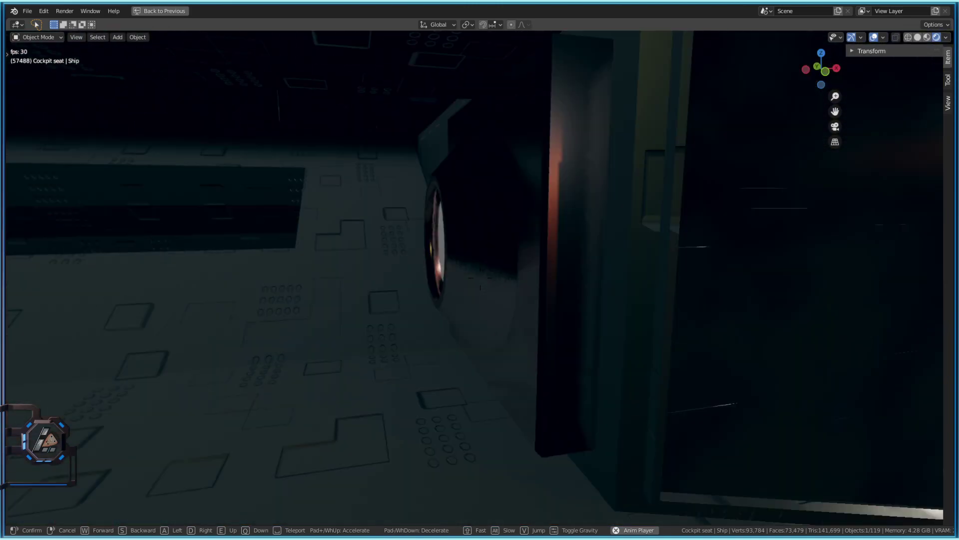
pyautogui.press('d')
pyautogui.press('a')
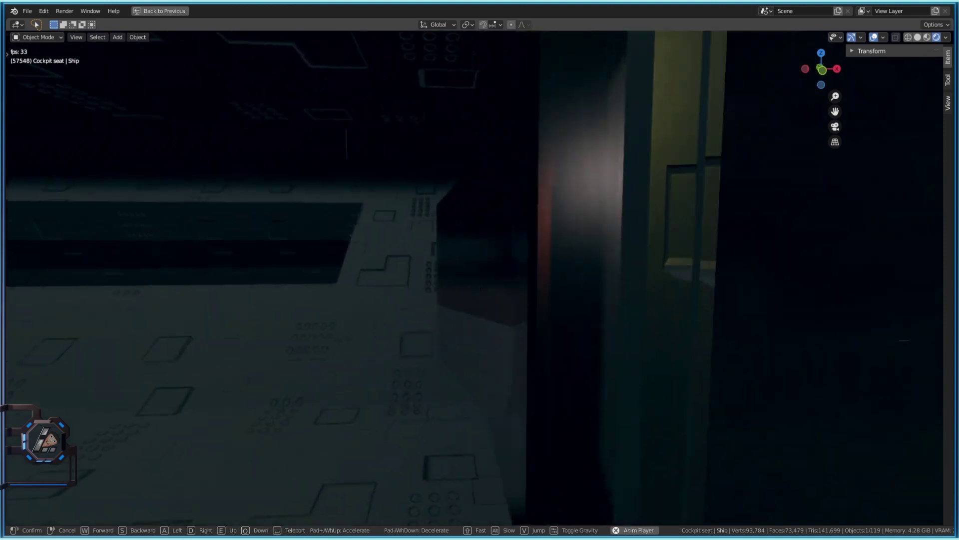
pyautogui.press('a')
pyautogui.press('d')
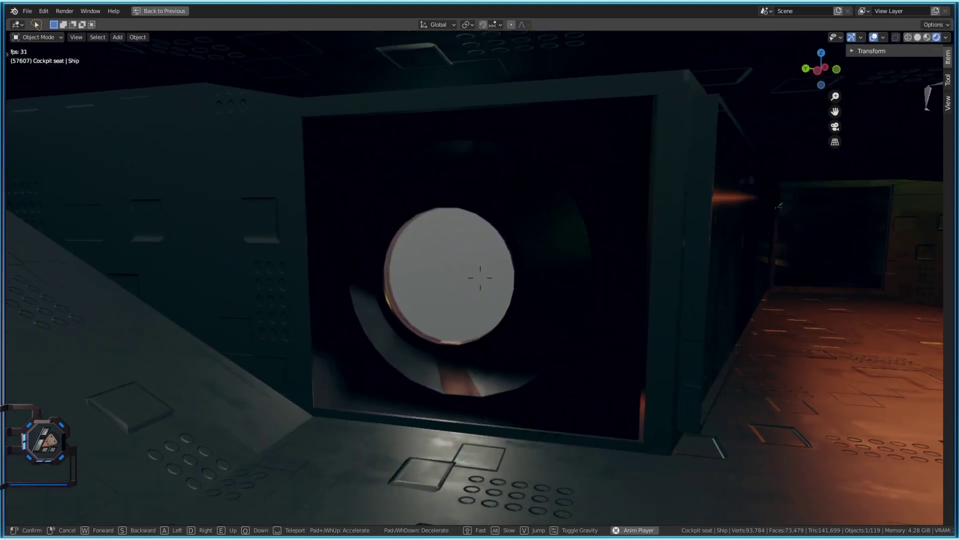
pyautogui.press('d')
pyautogui.press('s')
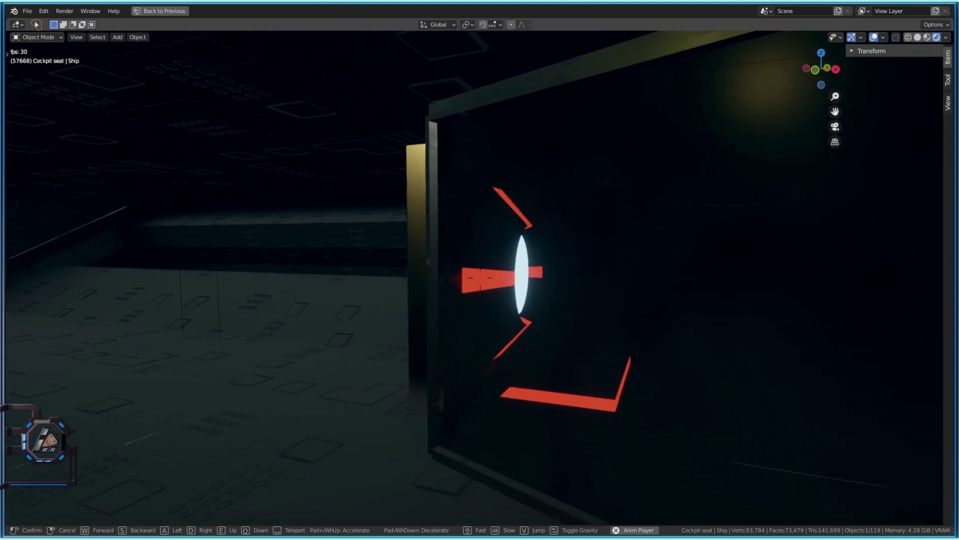
# - View the black panel's red shapes from shifting angles, and compare them with the round element on the adjoining face
pyautogui.click(500, 270)
pyautogui.hotkey('shift', '`')
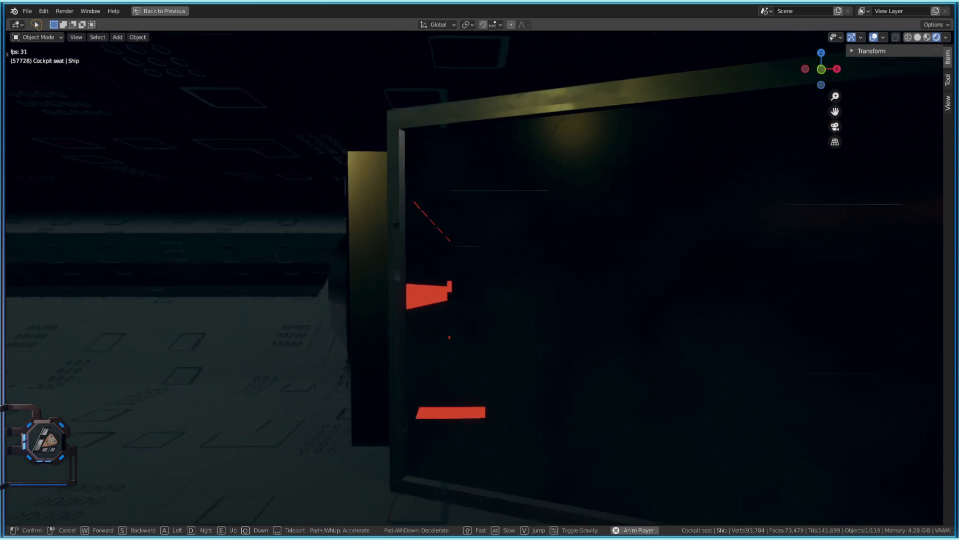
pyautogui.press('d')
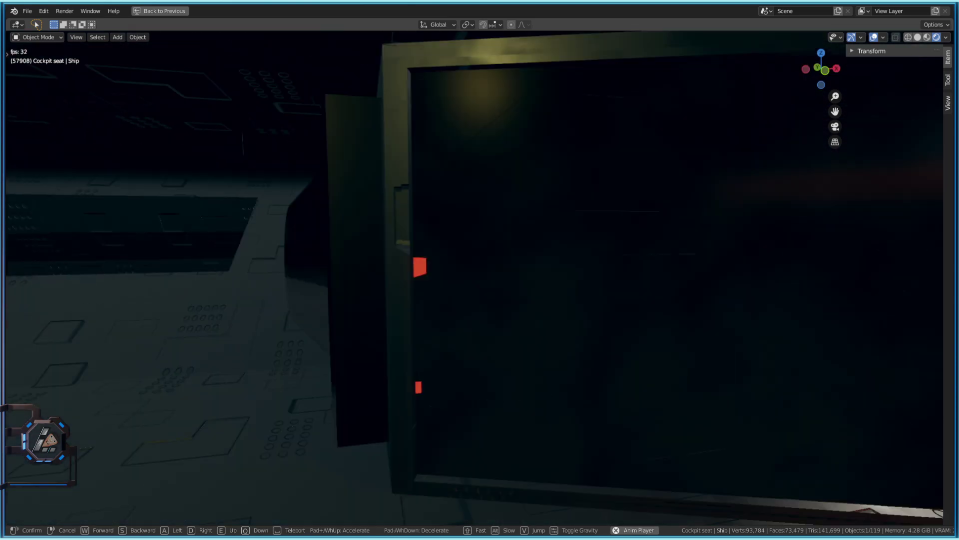
pyautogui.press('a')
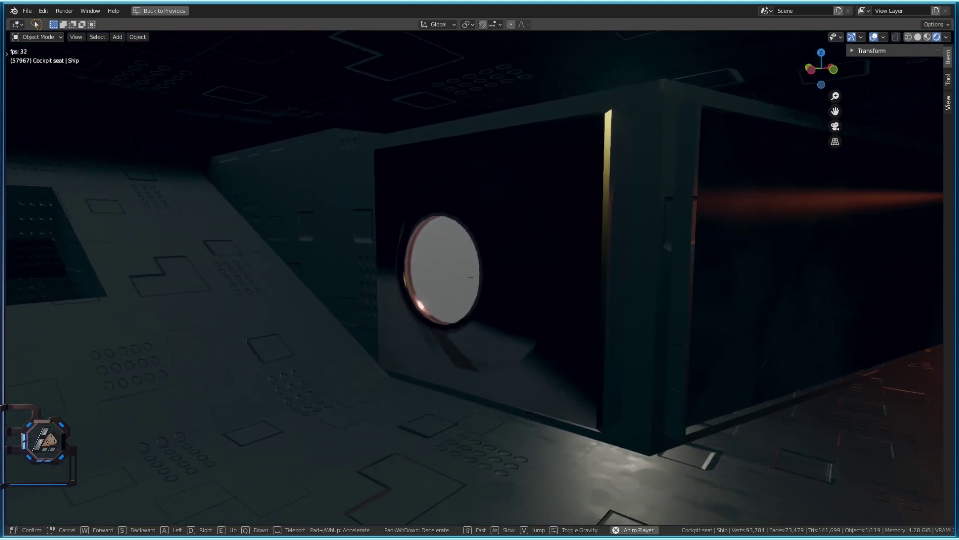
pyautogui.click(480, 278)
pyautogui.press('shift')
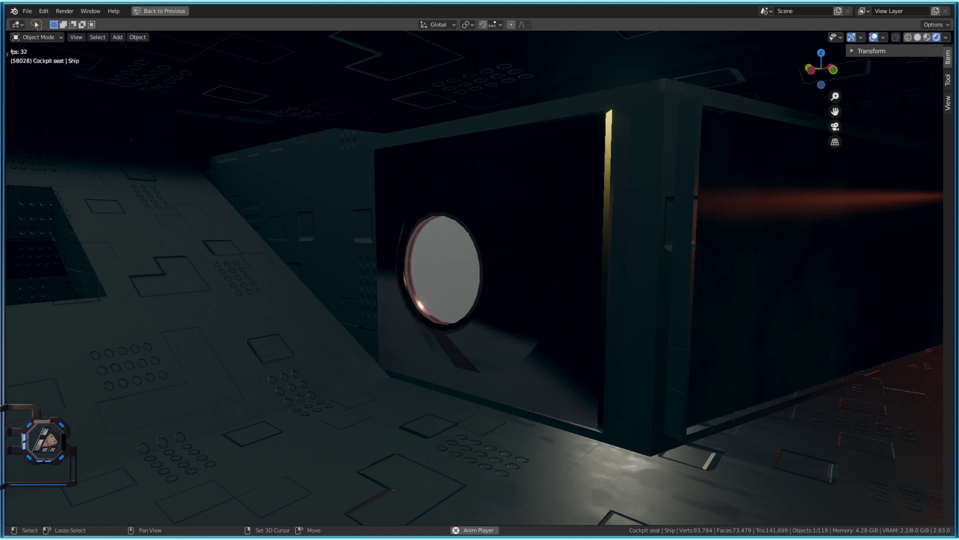
pyautogui.hotkey('shift', '`')
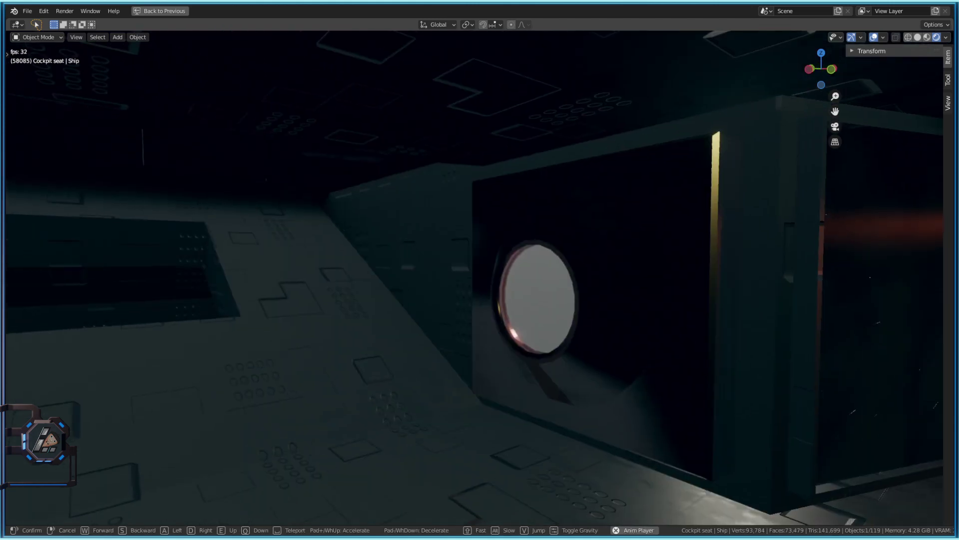
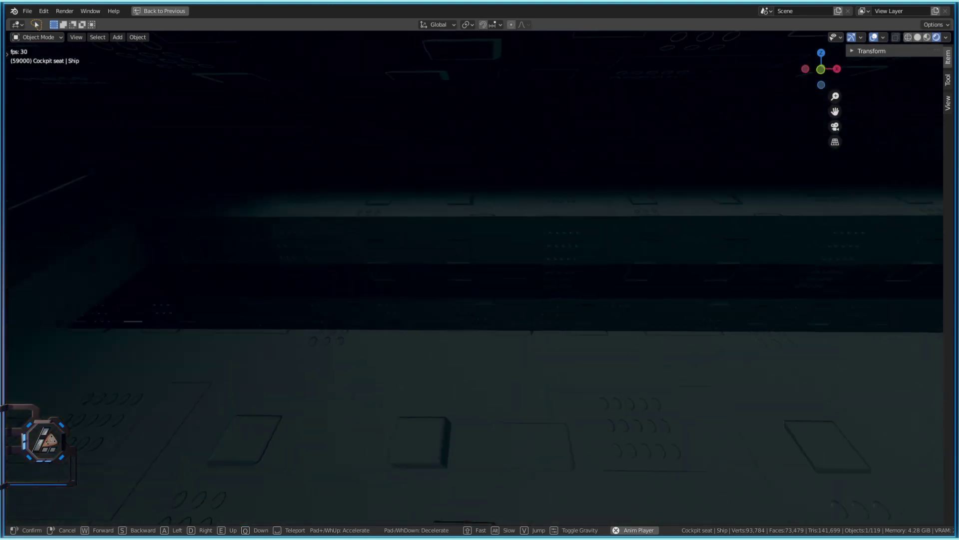
# - Back away to view the dark room's studded floor, ceiling and long recessed opening
pyautogui.press('s')
pyautogui.click(480, 284)
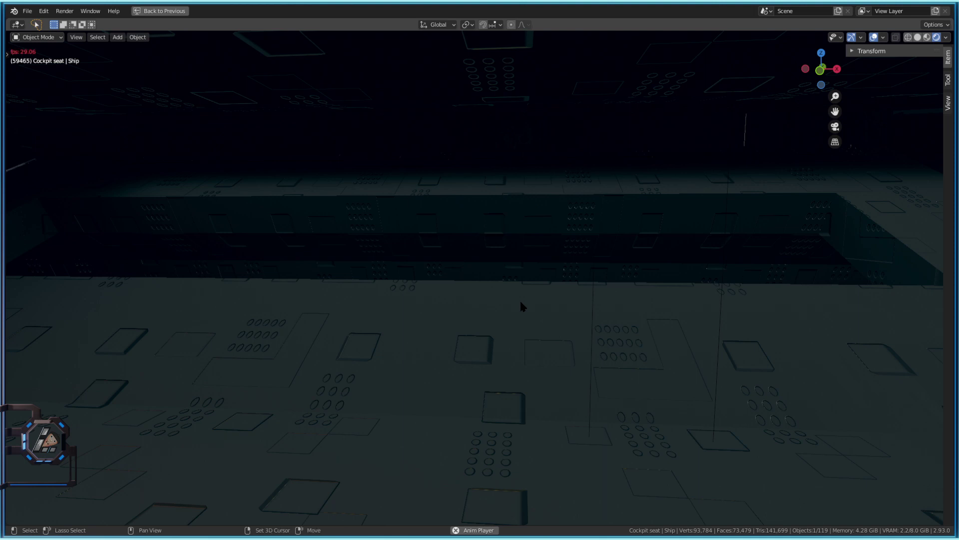
pyautogui.hotkey('shift', '`')
pyautogui.click(480, 278)
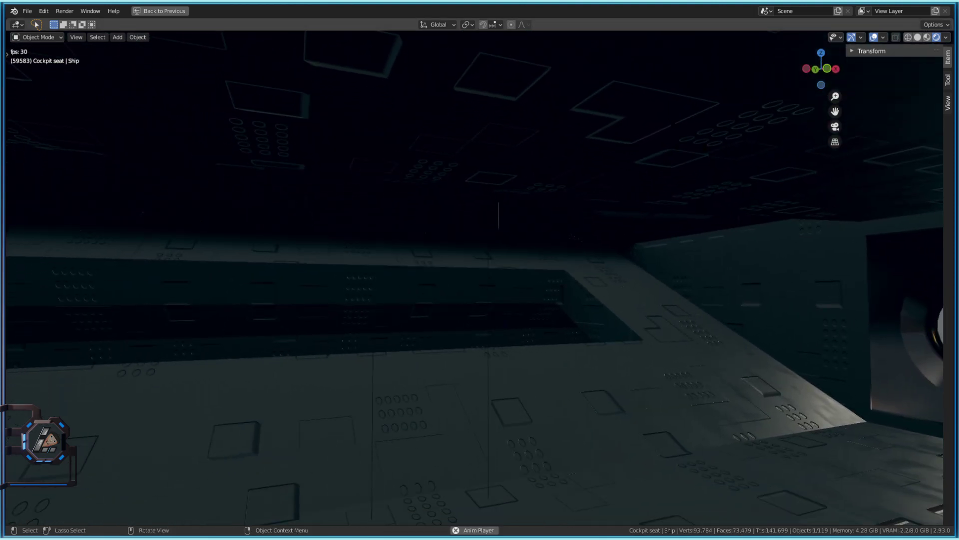
# - Stop the animation playback, select the area light Area.001 in the dark room, and restore the full Shading layout
pyautogui.press('space')
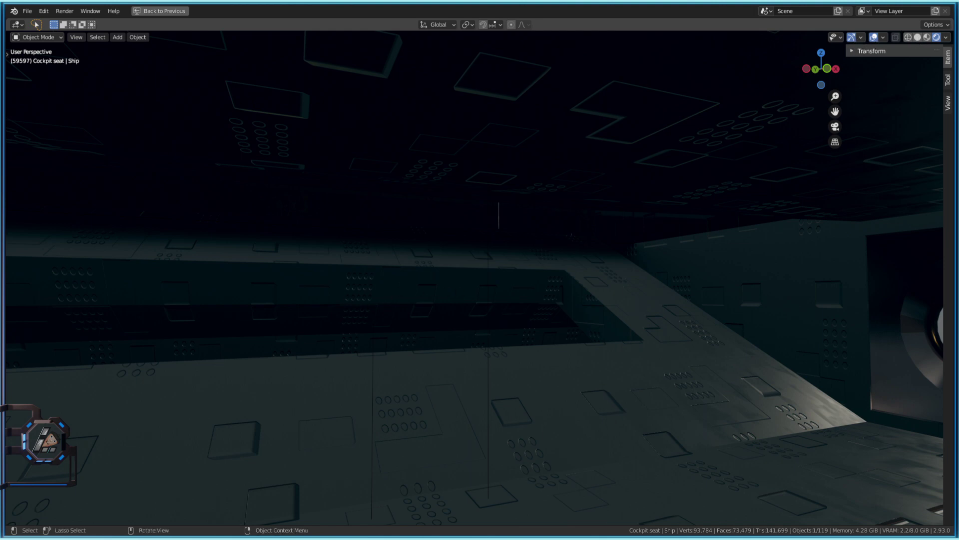
pyautogui.click(488, 370)
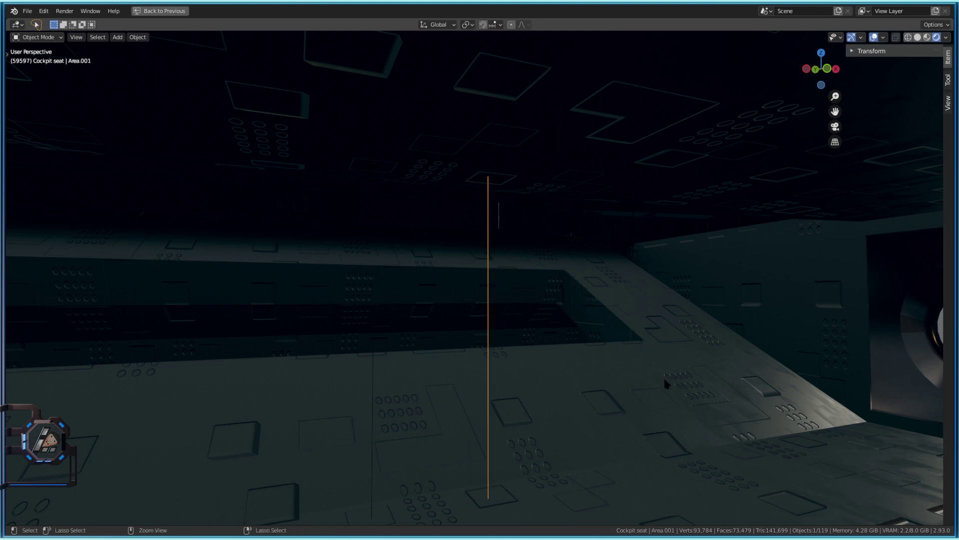
pyautogui.hotkey('ctrl', 'space')
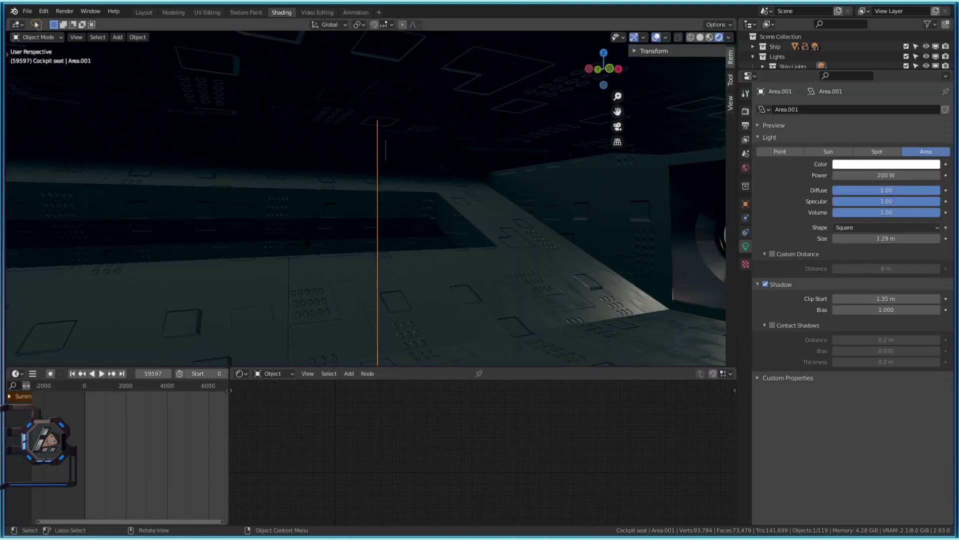
# - Select the neighbouring area light Area.014, hide it to compare the room's lighting, and reveal the hidden objects again
pyautogui.click(289, 258)
pyautogui.click(291, 258)
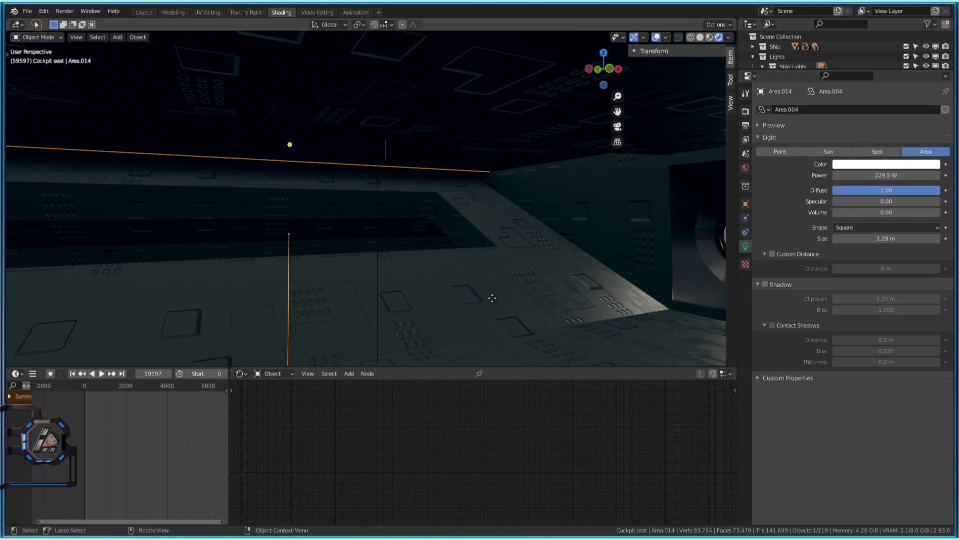
pyautogui.press('Delete')
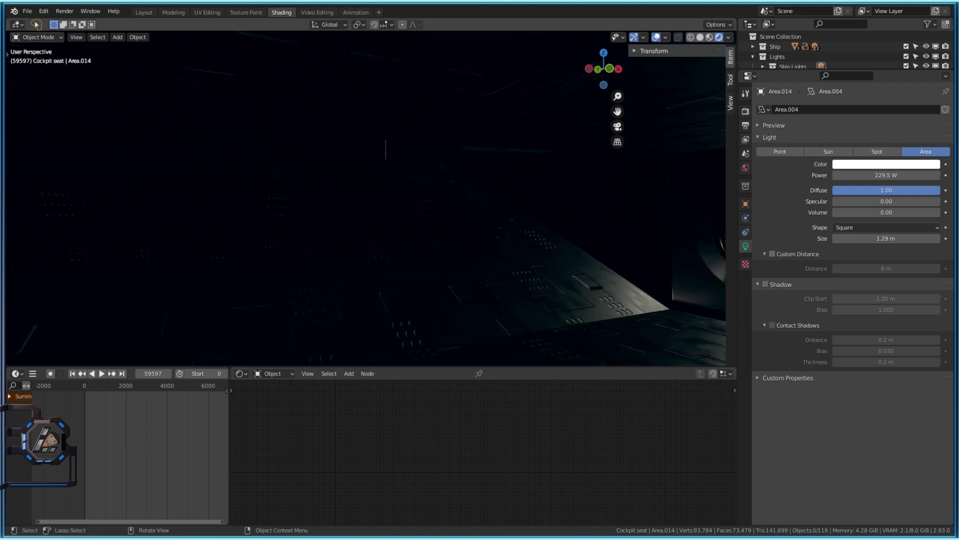
pyautogui.hotkey('alt', 'h')
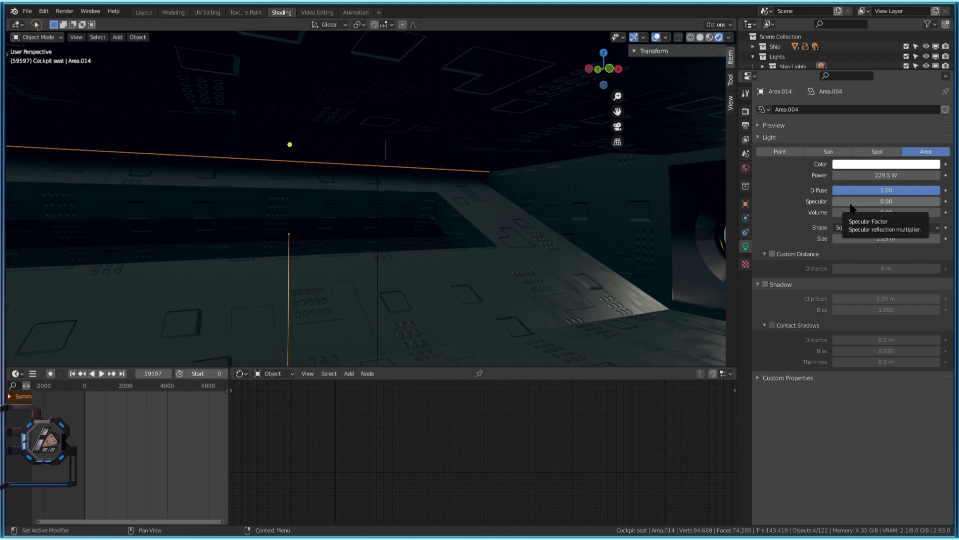
# - Raise Area.014's specular factor to 1.00 to compare the room's surface reflections, and return it to 0.00
pyautogui.moveTo(851, 204); pyautogui.dragTo(894, 205)
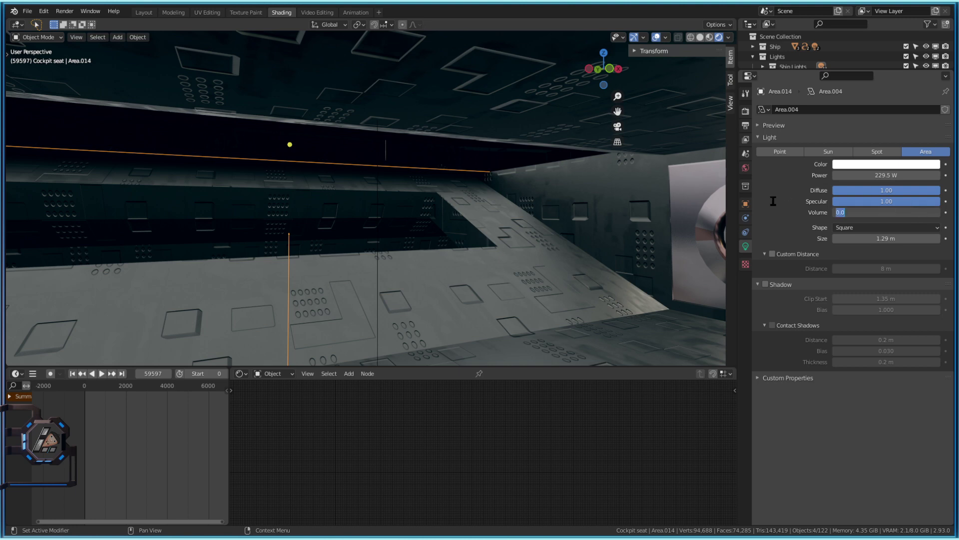
pyautogui.moveTo(889, 202); pyautogui.dragTo(799, 203)
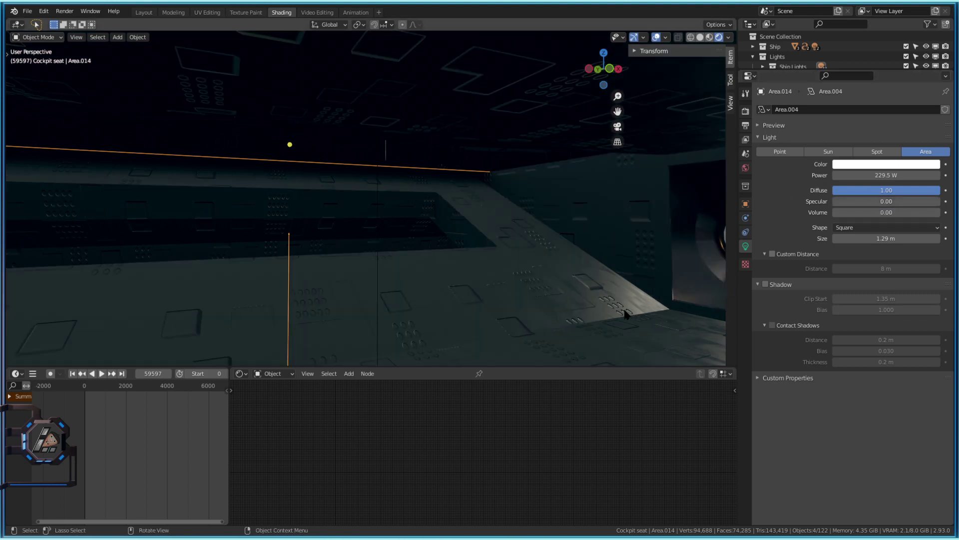
# - Fly around the dark room to view its studded slope, the round element's panel and the orange-lit floor beside Area.014
pyautogui.hotkey('shift', '`')
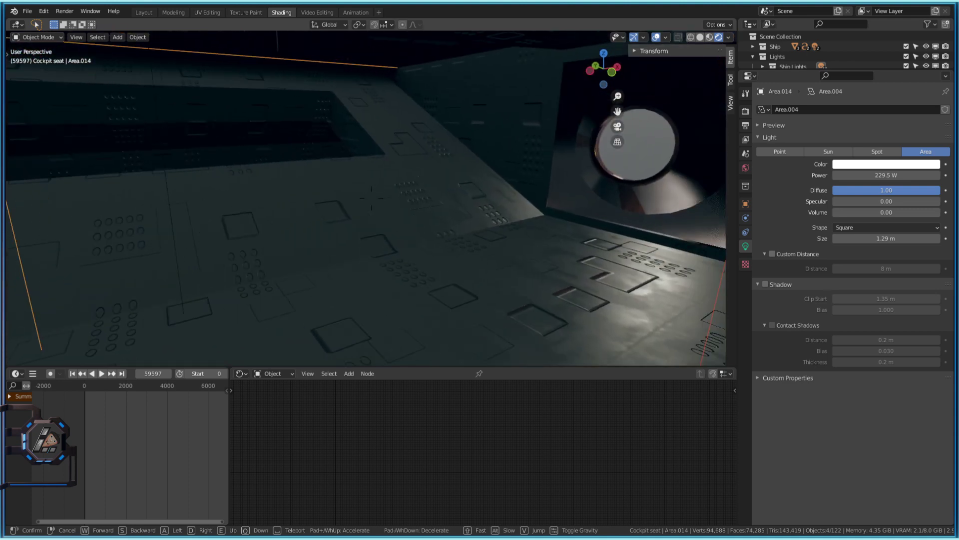
pyautogui.moveTo(584, 208)
pyautogui.press('w')
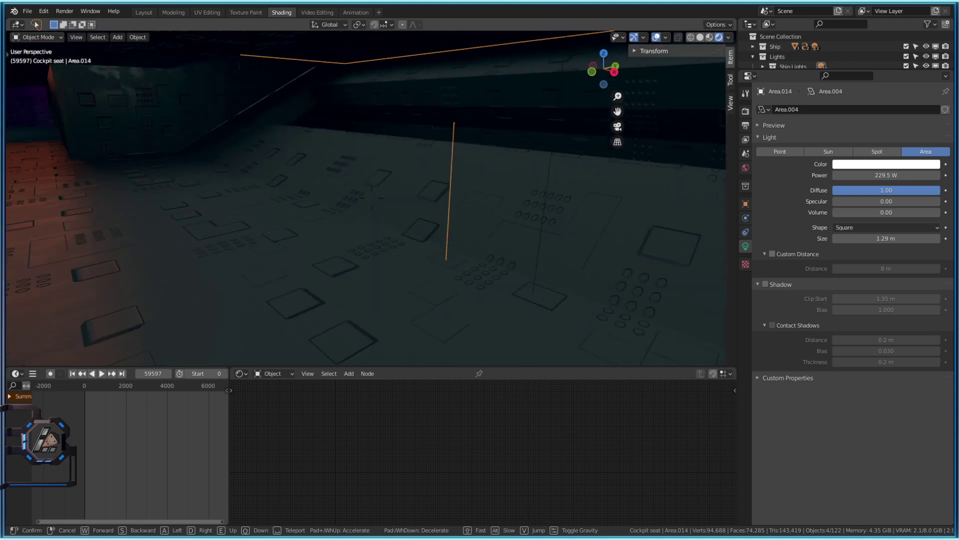
pyautogui.moveTo(383, 105)
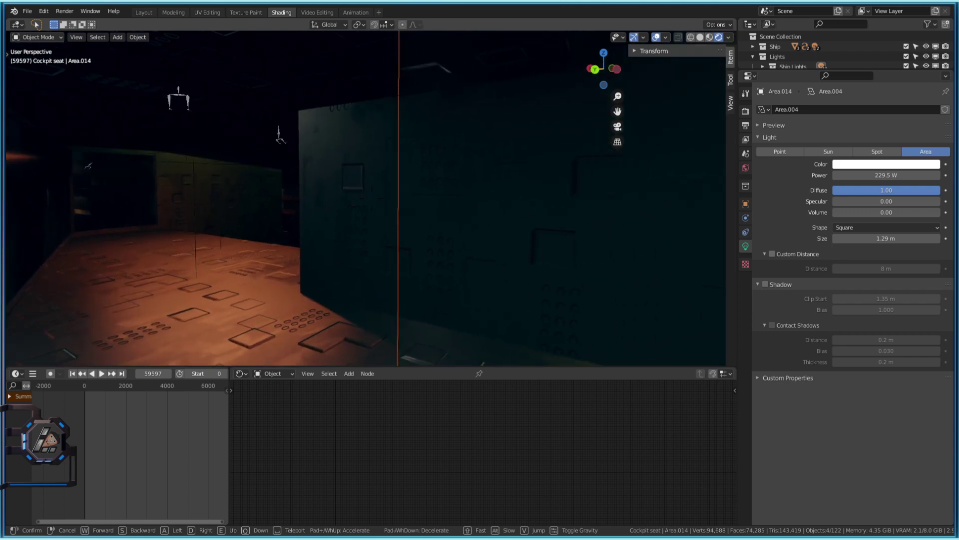
pyautogui.moveTo(366, 198)
pyautogui.click(665, 256)
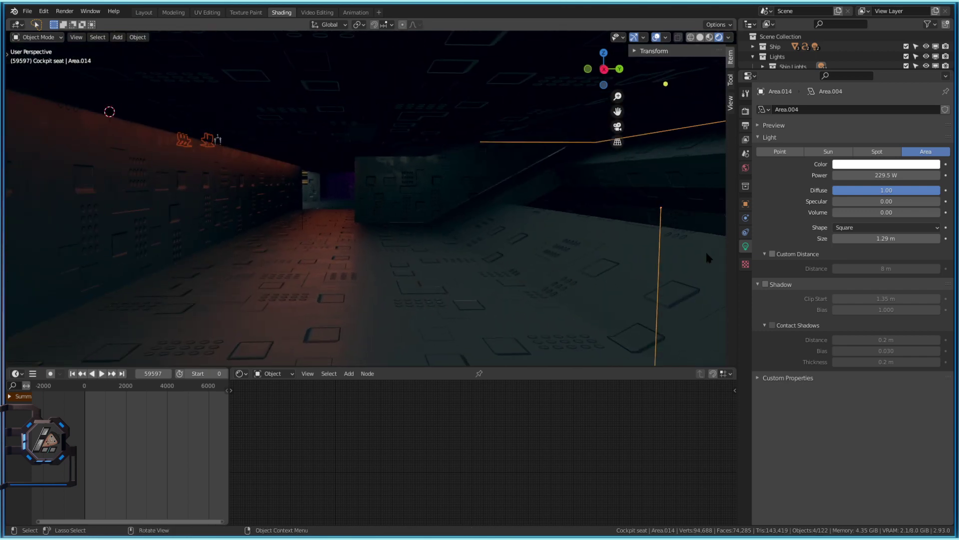
# - View the floor and recessed opening around Area.014 at closer range, and turn towards the orange-lit corridor
pyautogui.hotkey('shift', '`')
pyautogui.click(373, 204)
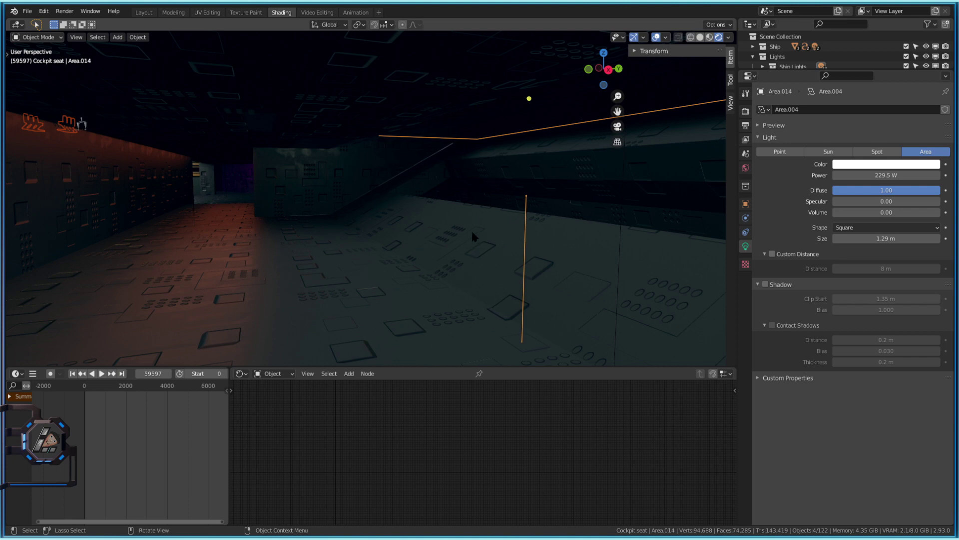
pyautogui.press('ctrl')
pyautogui.hotkey('shift', '`')
pyautogui.press('w')
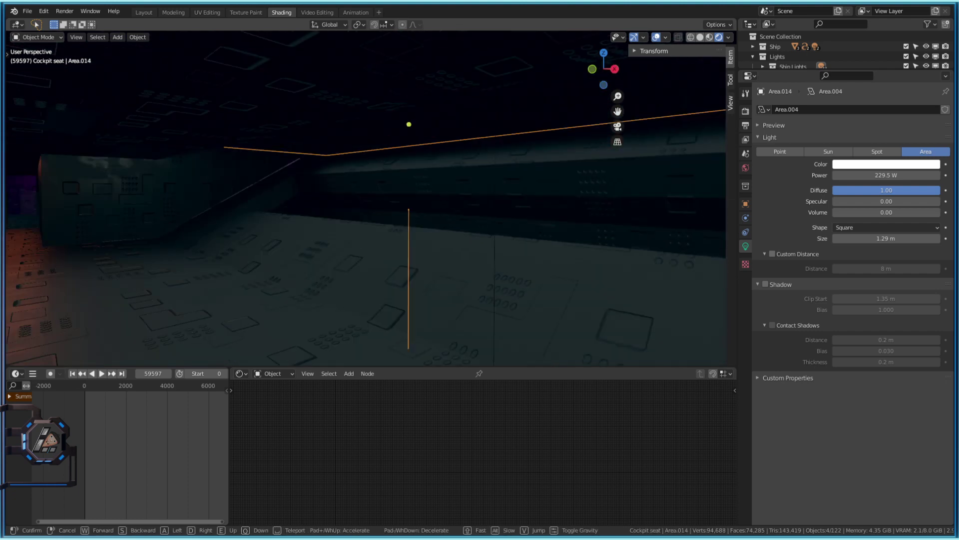
pyautogui.press('w')
pyautogui.press('w')
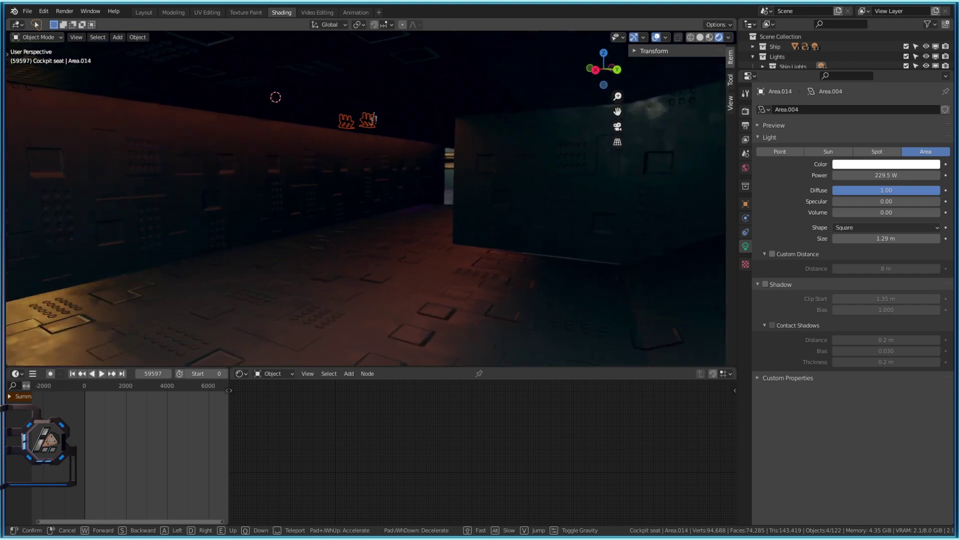
# - Maximize the 3D viewport and fly along the orange-lit corridor to view the pixelated panel and the magenta-lit room
pyautogui.hotkey('ctrl', 'space')
pyautogui.press('w')
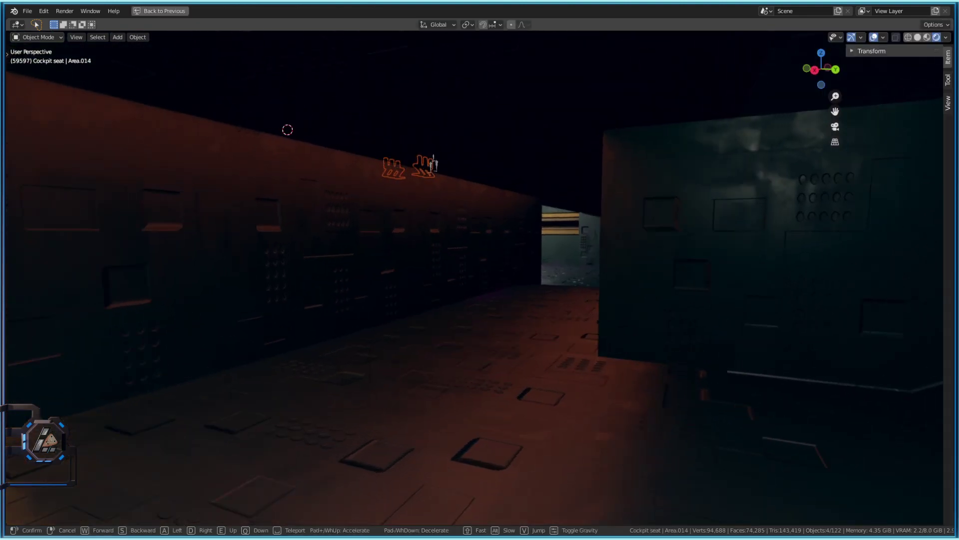
pyautogui.press('w')
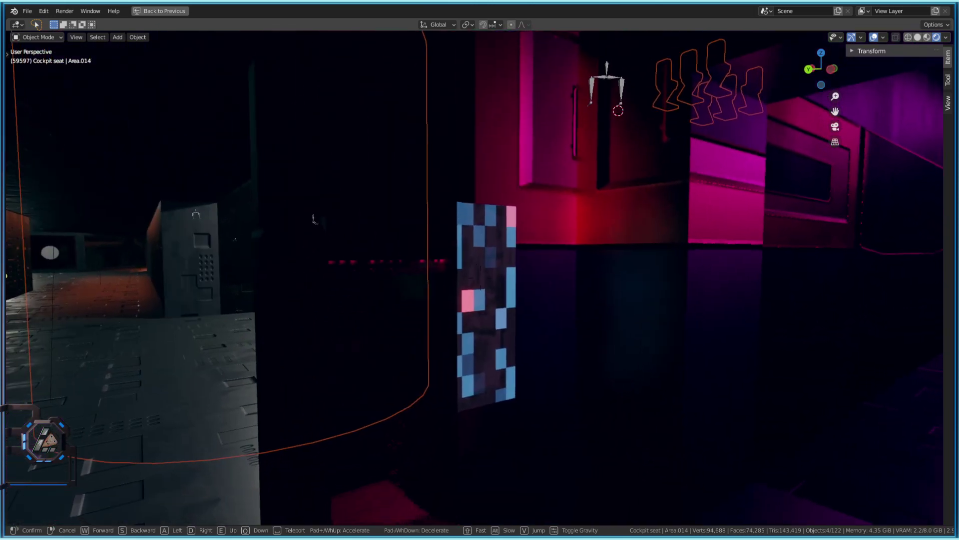
pyautogui.click(482, 283)
pyautogui.hotkey('shift', '`')
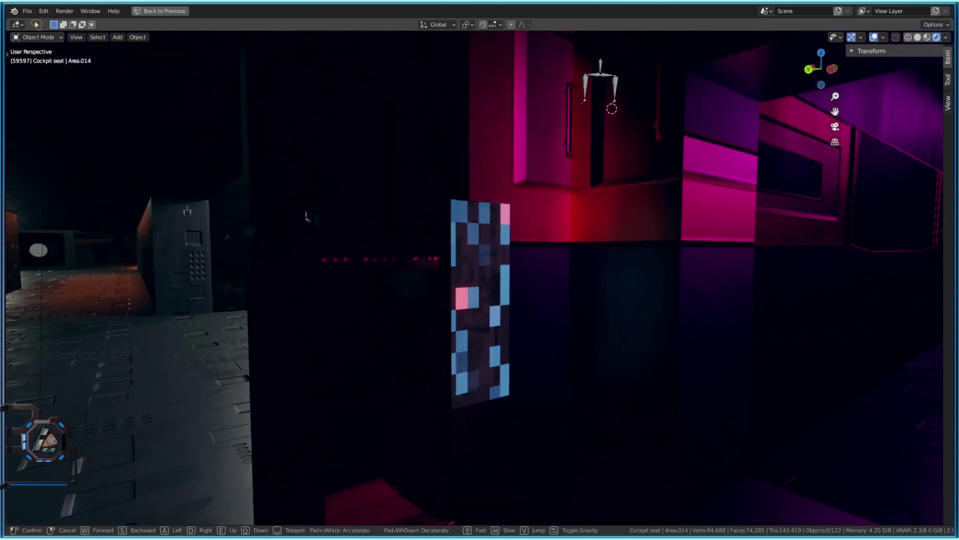
pyautogui.click(483, 283)
pyautogui.hotkey('shift', '`')
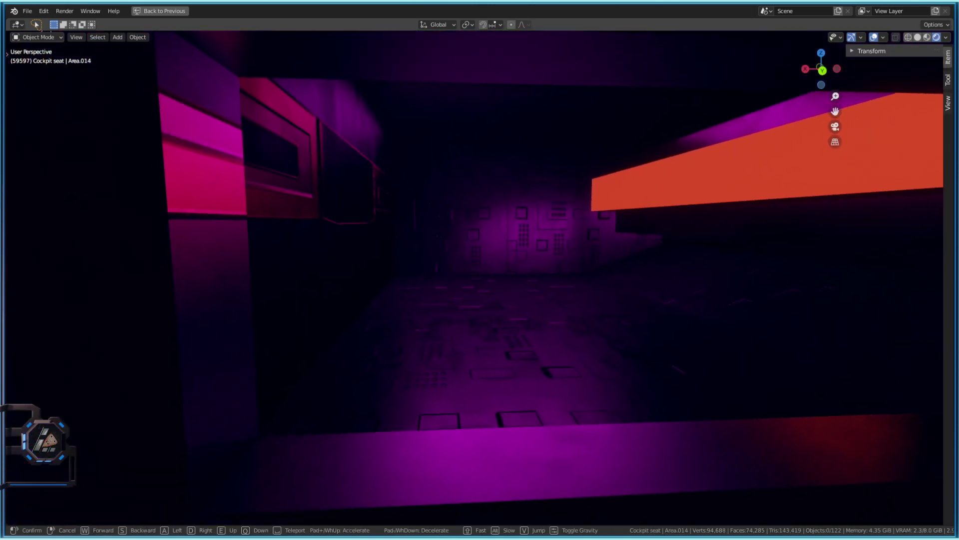
pyautogui.click(482, 283)
# - Return to the pixelated panel and compare its surroundings in Material Preview and Rendered shading
pyautogui.press('shift')
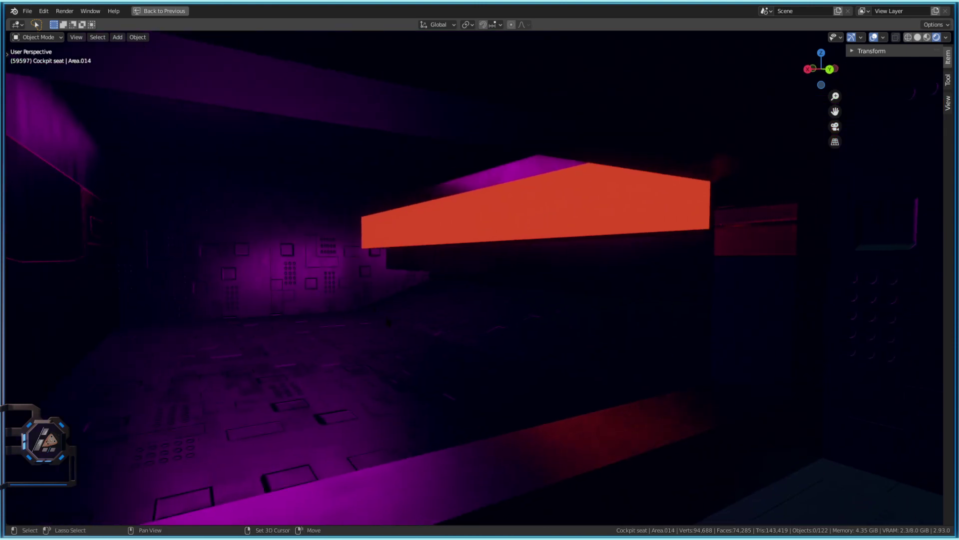
pyautogui.hotkey('shift', '`')
pyautogui.press('s')
pyautogui.click(482, 283)
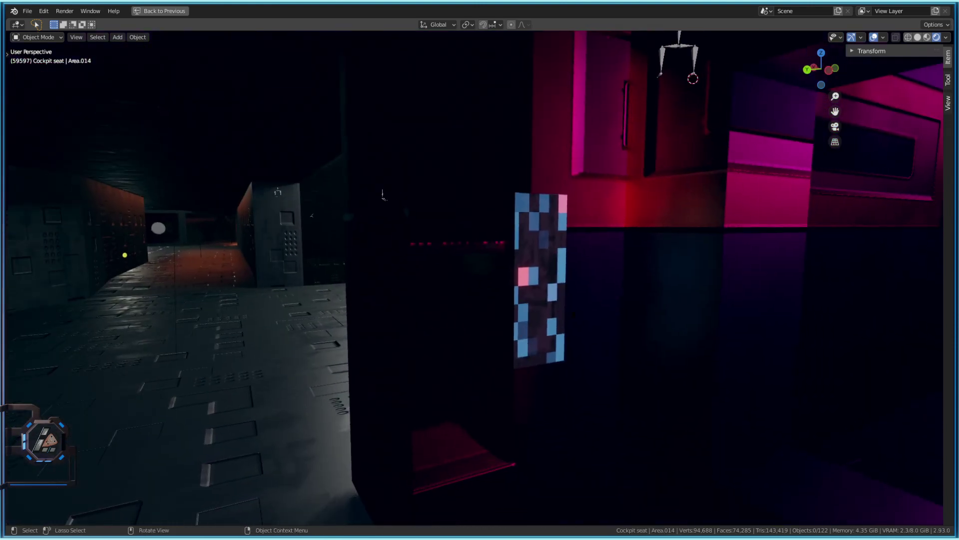
pyautogui.press('z')
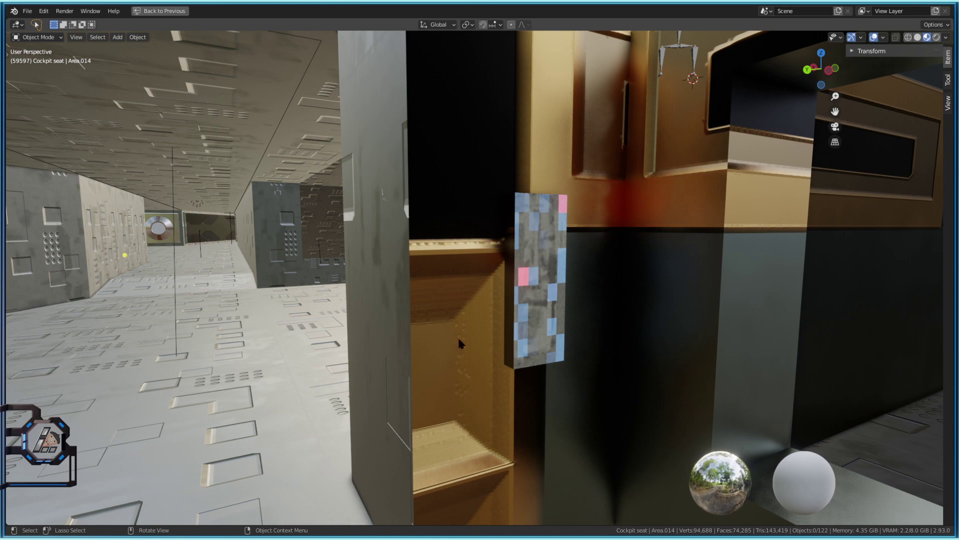
pyautogui.click(937, 37)
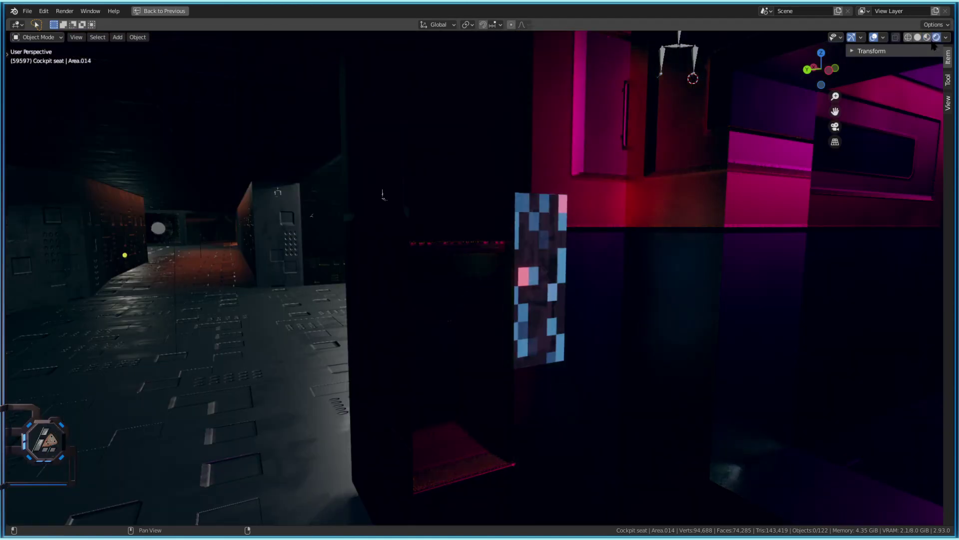
# - Select the ship, inspect the large window face before the magenta room in Edit Mode, and return to Object Mode
pyautogui.click(579, 288)
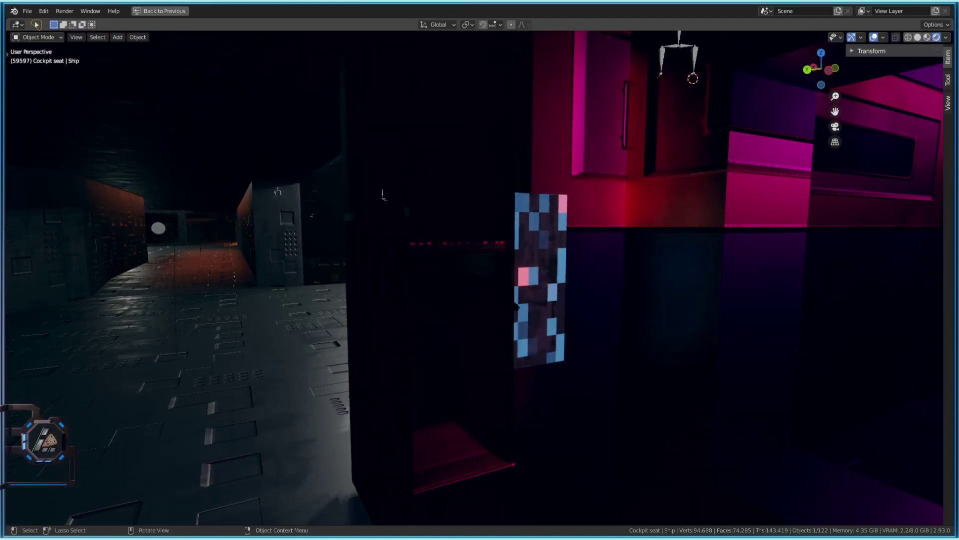
pyautogui.hotkey('shift', '`')
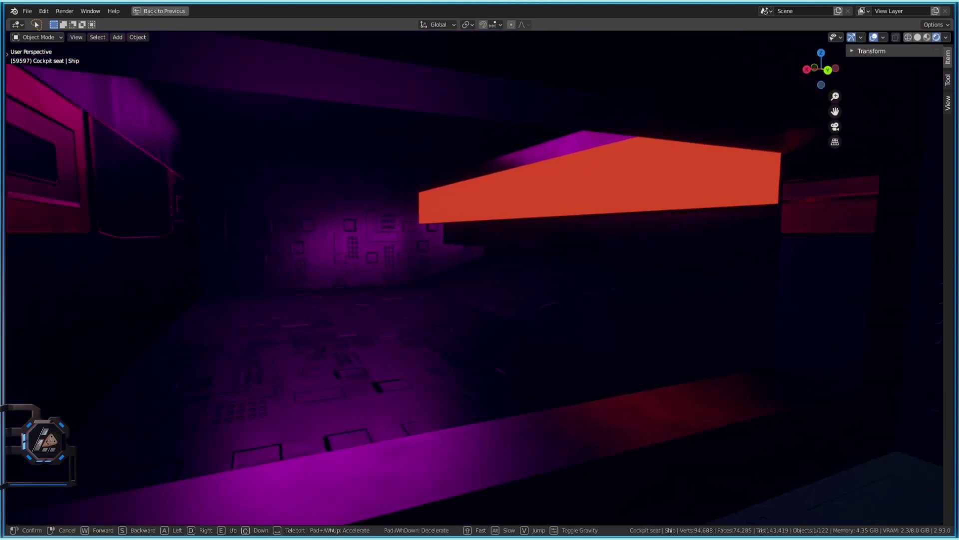
pyautogui.press('s')
pyautogui.click(396, 358)
pyautogui.press('Tab')
pyautogui.click(310, 308)
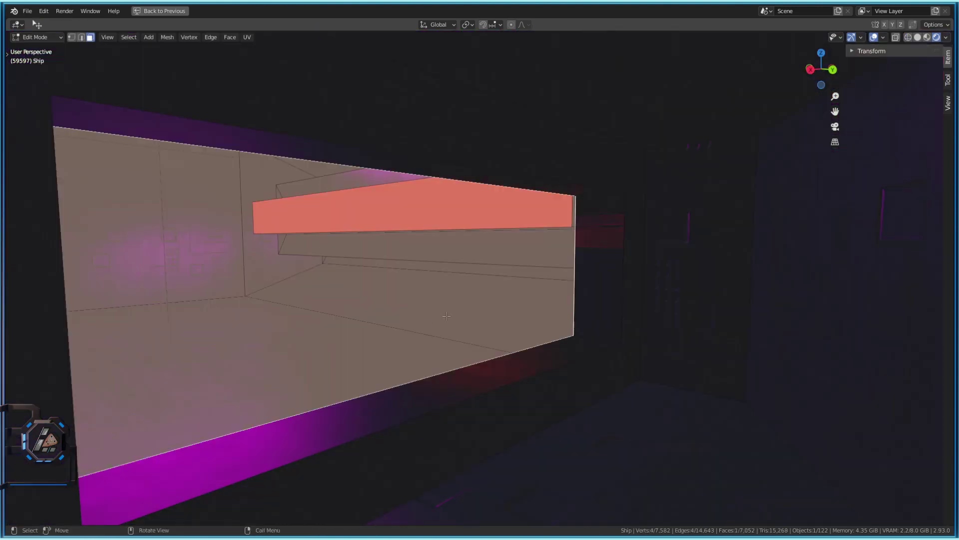
pyautogui.press('Tab')
pyautogui.press('Tab')
pyautogui.rightClick(300, 336)
pyautogui.moveTo(300, 283)
pyautogui.click(348, 283)
pyautogui.press('Tab')
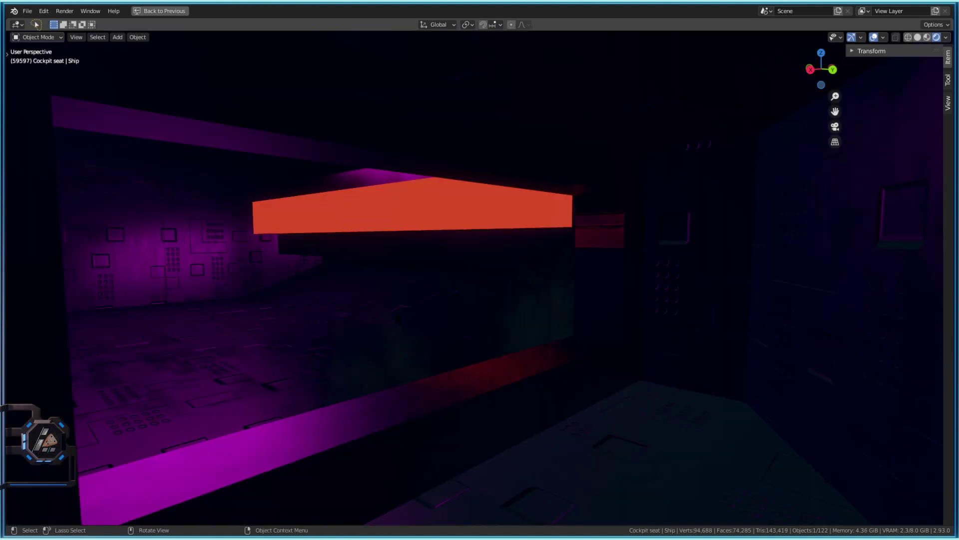
# - Fly around the magenta-lit room to view its window opening, orange strip and pixelated panel from near and far
pyautogui.hotkey('shift', '`')
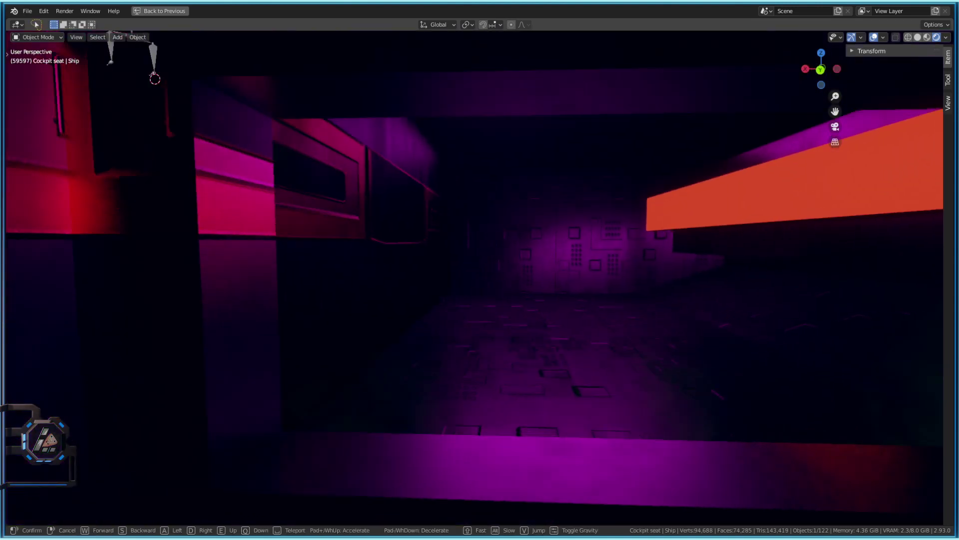
pyautogui.press('w')
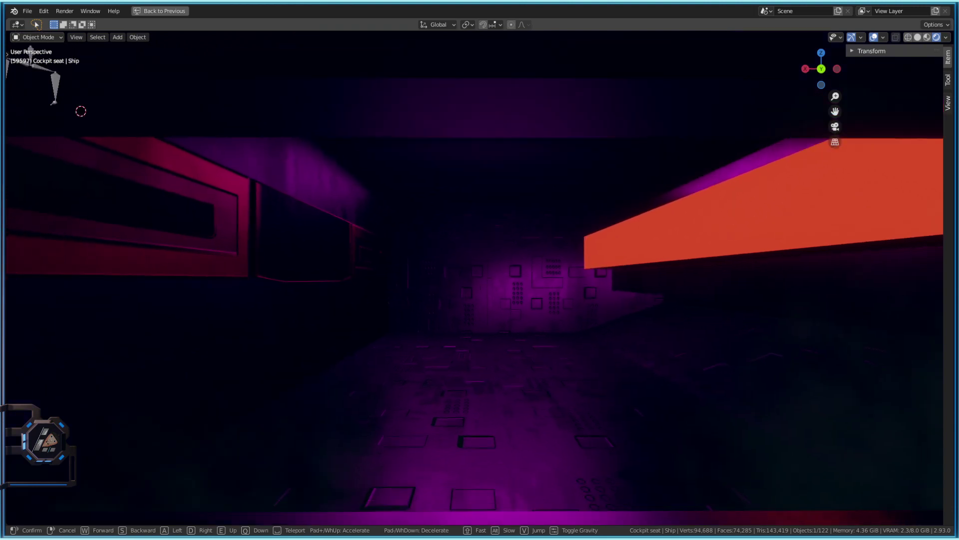
pyautogui.press('w')
pyautogui.press('w')
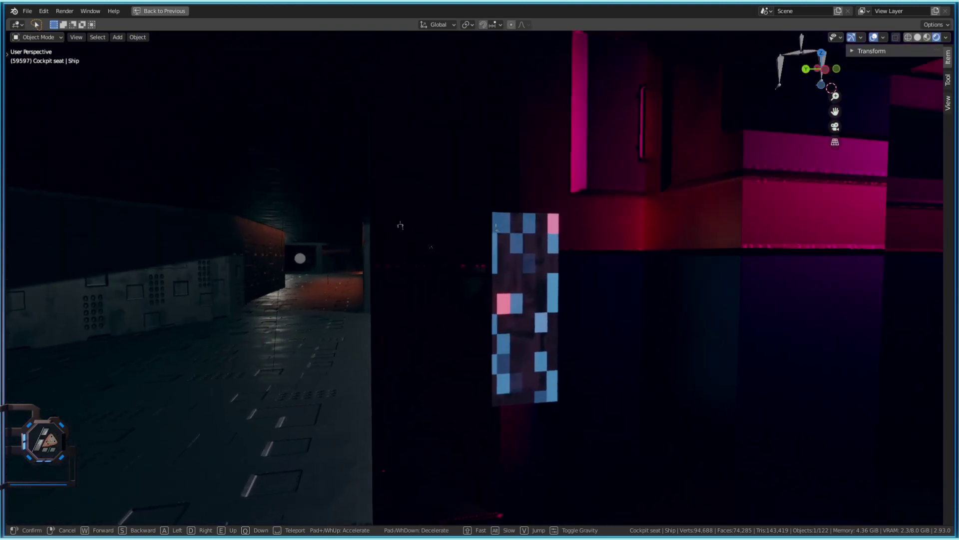
pyautogui.press('w')
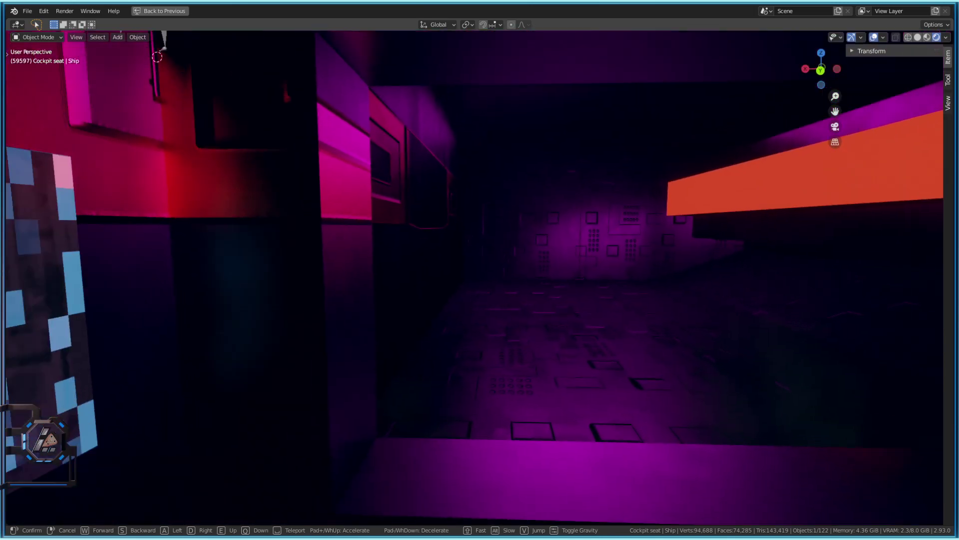
pyautogui.press('s')
pyautogui.press('s')
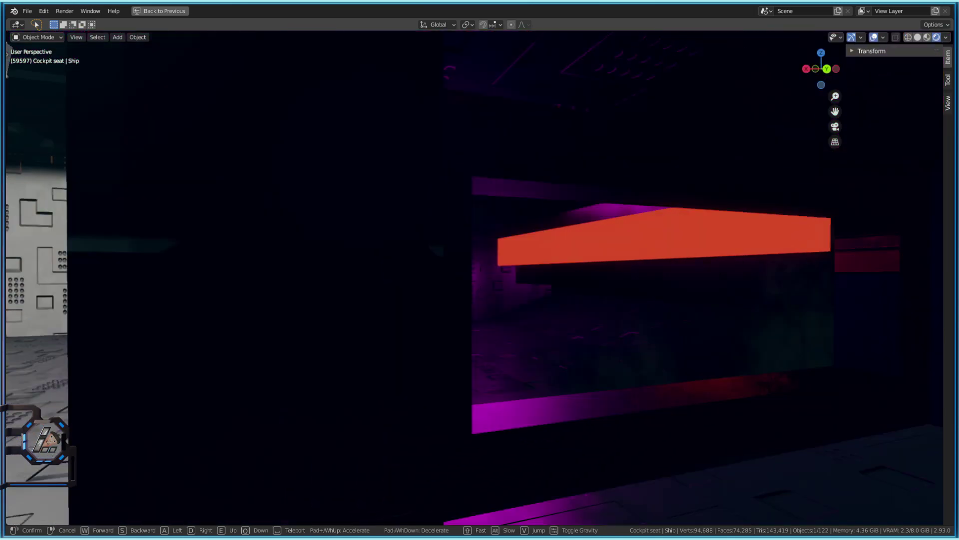
pyautogui.press('s')
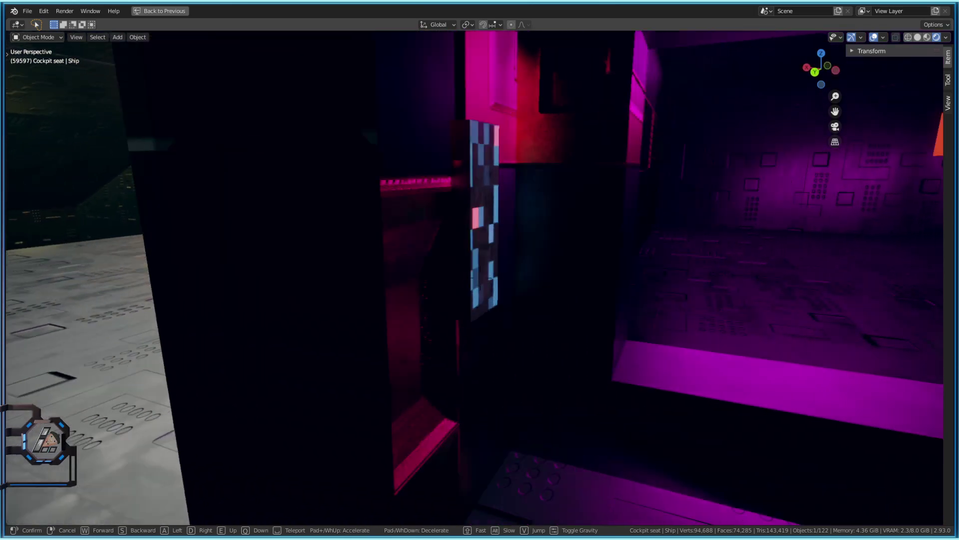
# - Zoom out to view the ship's exterior with its red and blue lights, and fly back into the purple-lit interior
pyautogui.click(480, 278)
pyautogui.scroll(-8, 480, 278)
pyautogui.moveTo(480, 278); pyautogui.dragTo(436, 260, button='middle')
pyautogui.hotkey('shift', '`')
pyautogui.press('w')
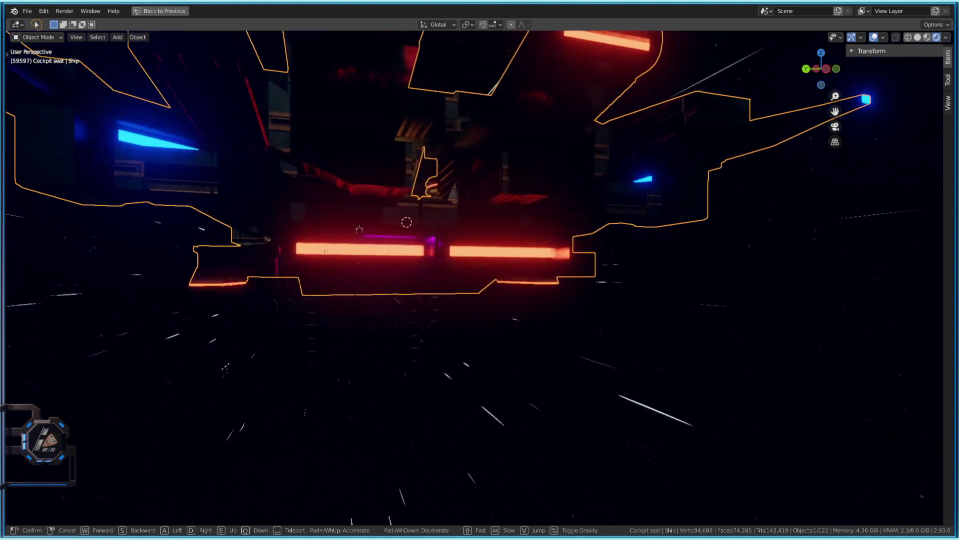
pyautogui.press('w')
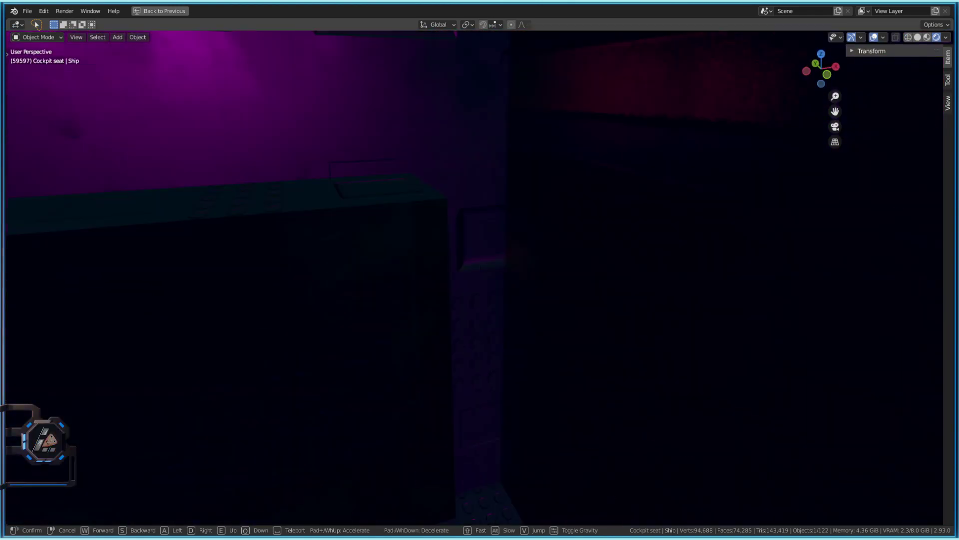
# - Fly through the gold-lit room to view the dark room with the green-stained barrels and the one-eyed robot
pyautogui.press('w')
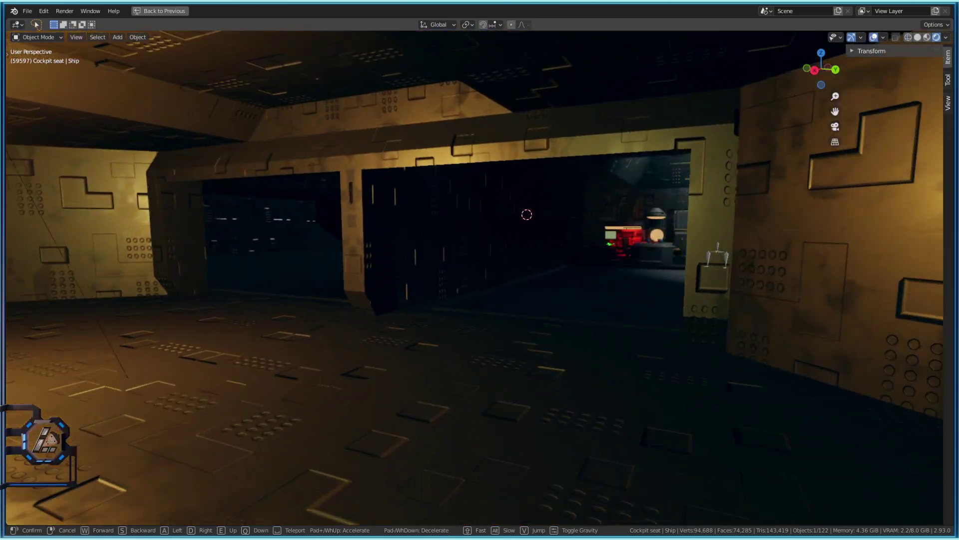
pyautogui.press('w')
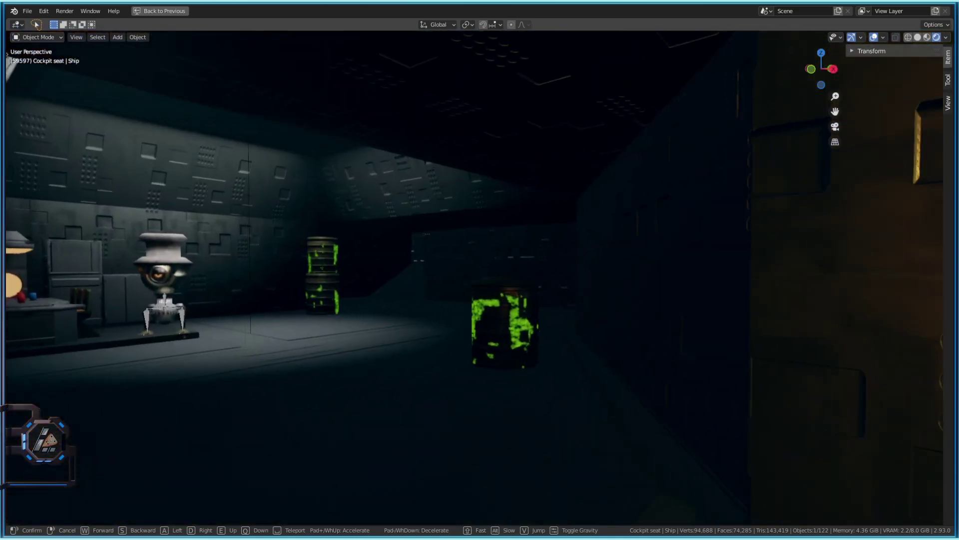
pyautogui.press('w')
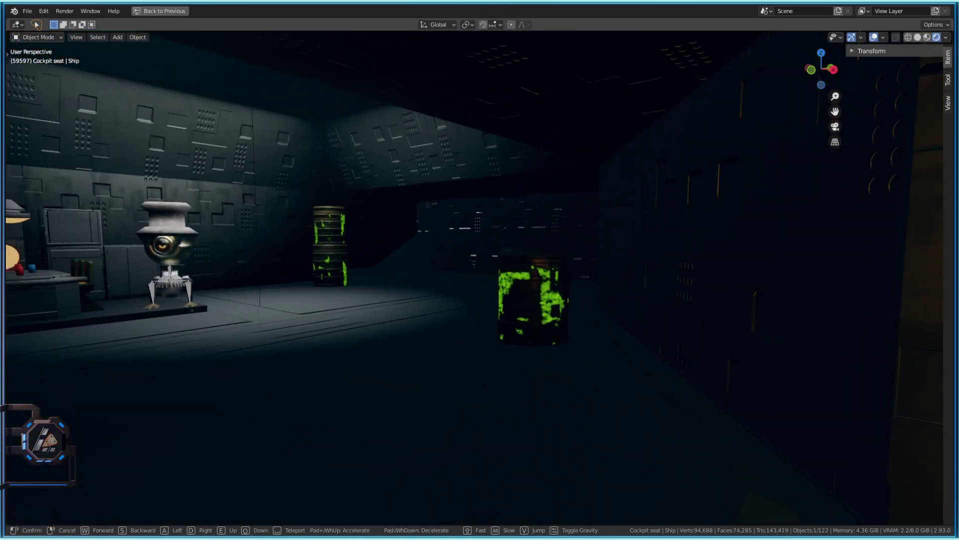
pyautogui.press('w')
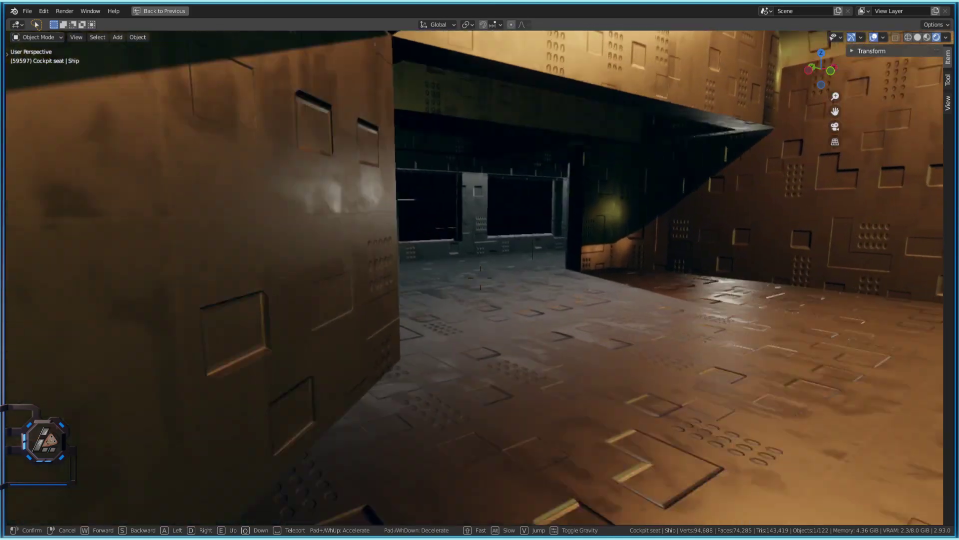
# - Fly out of the gold-lit room to view the ship's exterior lights, and switch to the camera view
pyautogui.press('w')
pyautogui.press('s')
pyautogui.click(480, 278)
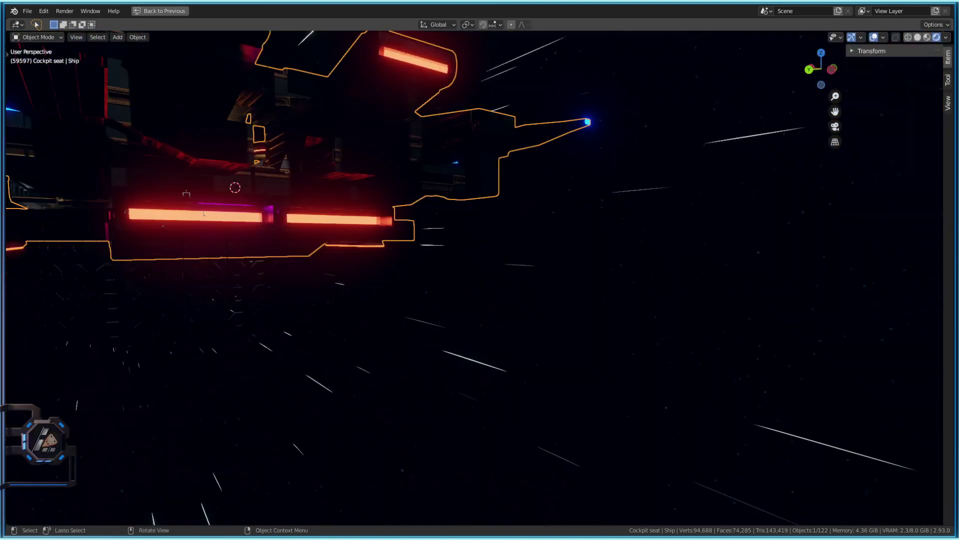
pyautogui.hotkey('shift', '`')
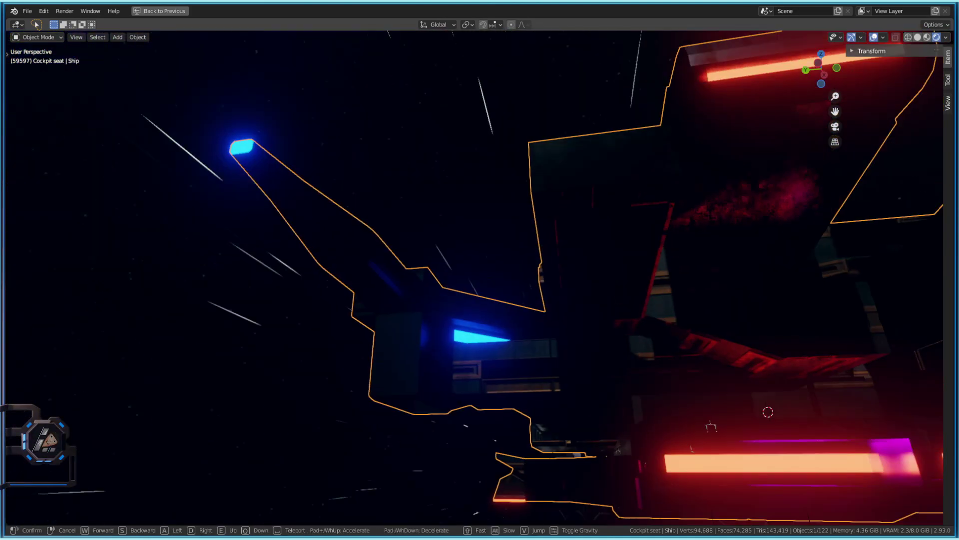
pyautogui.click(480, 278)
pyautogui.press('KP_0')
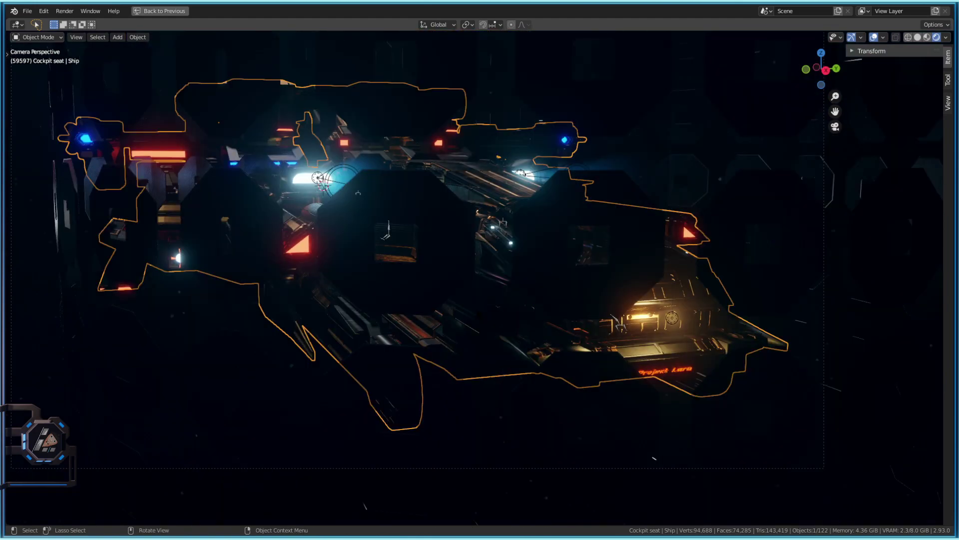
# - Approach the ship's gold-lit front and fly inside to view the orange-lit control room
pyautogui.moveTo(481, 278); pyautogui.dragTo(457, 280, button='middle')
pyautogui.press('w')
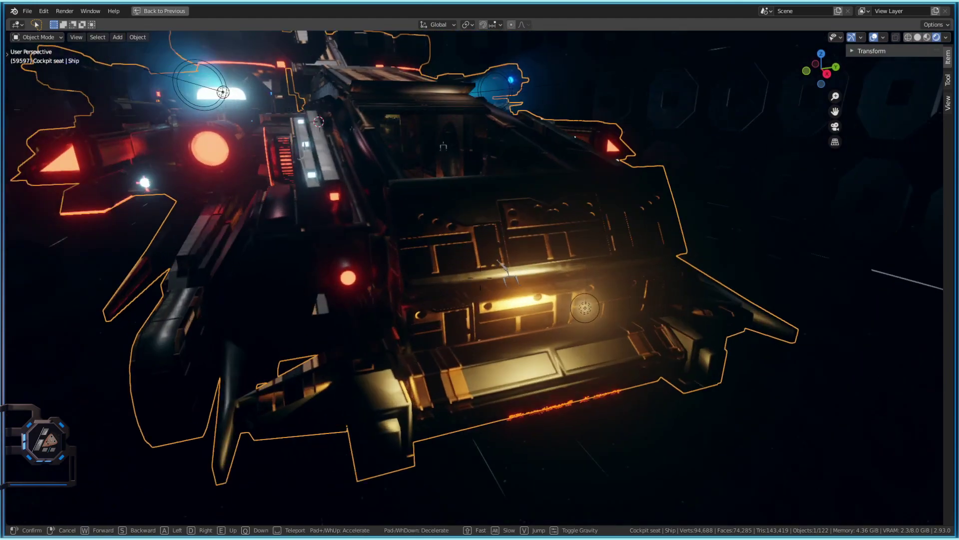
pyautogui.press('w')
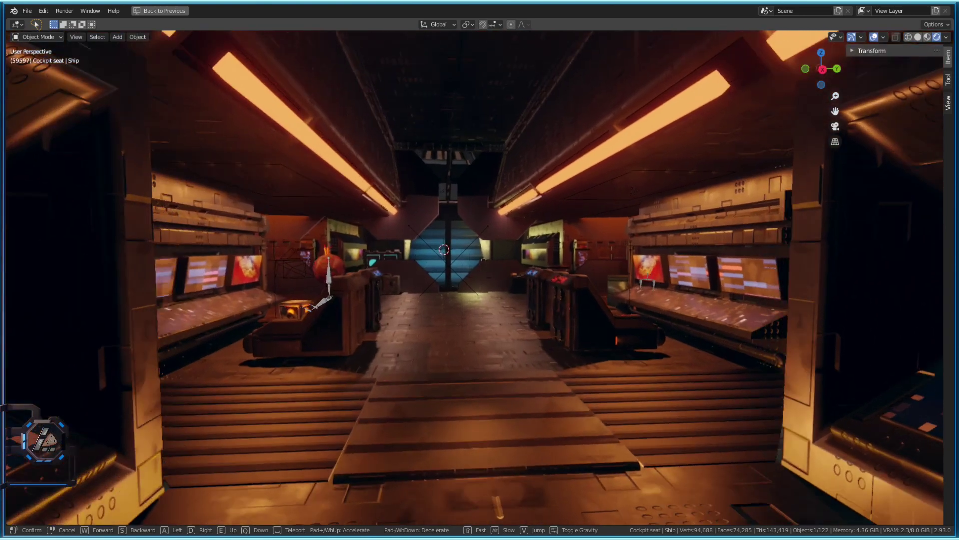
pyautogui.click(480, 278)
# - Hide Cylinder.013 at the control room's entrance and turn off the viewport overlays and gizmos
pyautogui.click(482, 286)
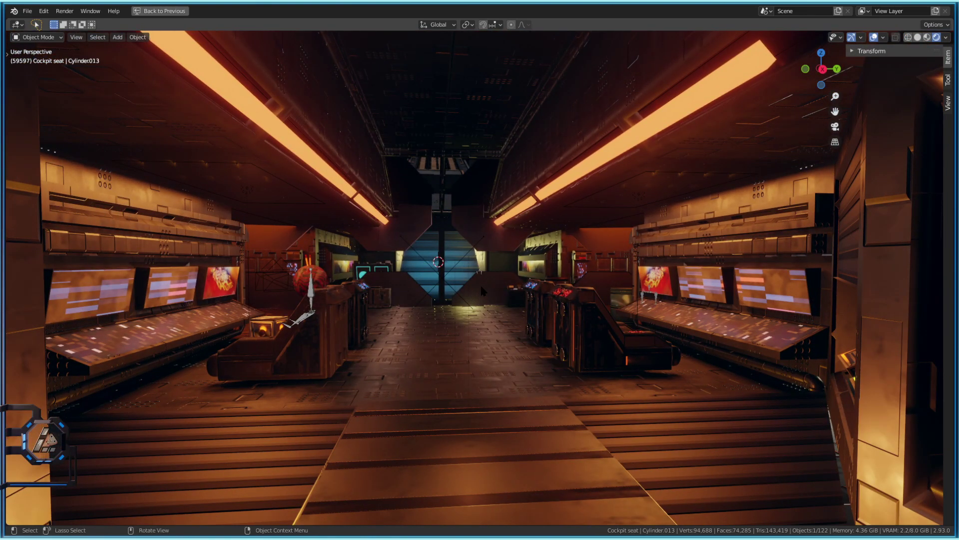
pyautogui.press('h')
pyautogui.hotkey('shift', '`')
pyautogui.click(474, 278)
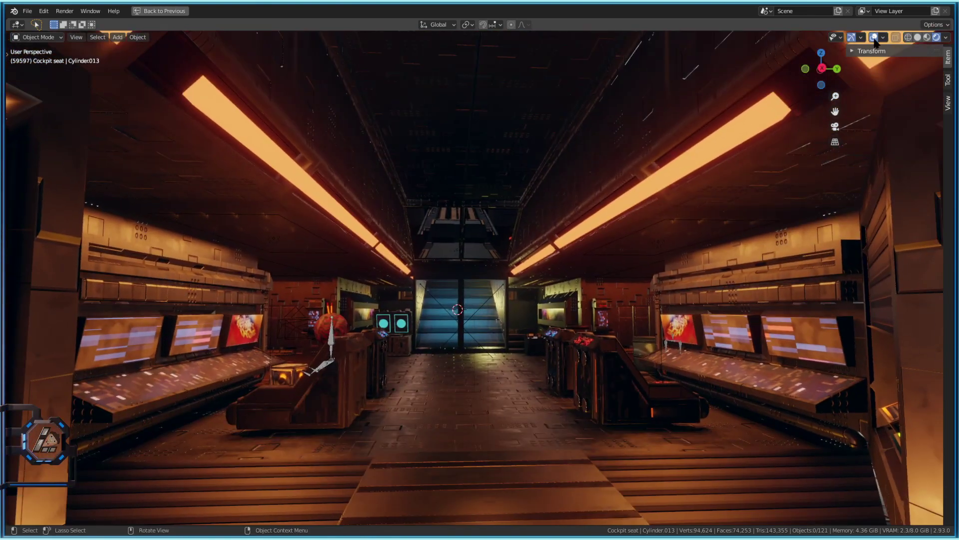
pyautogui.click(874, 37)
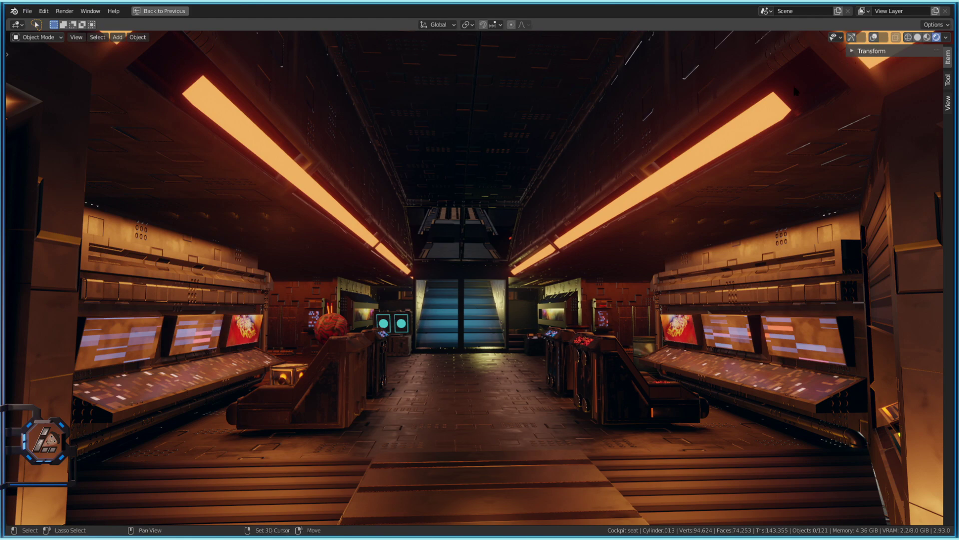
# - Fly through the control room between the seats to view the blue-lit staircase, the cyan-screen case and the green-stained barrel
pyautogui.hotkey('shift', '`')
pyautogui.press('w')
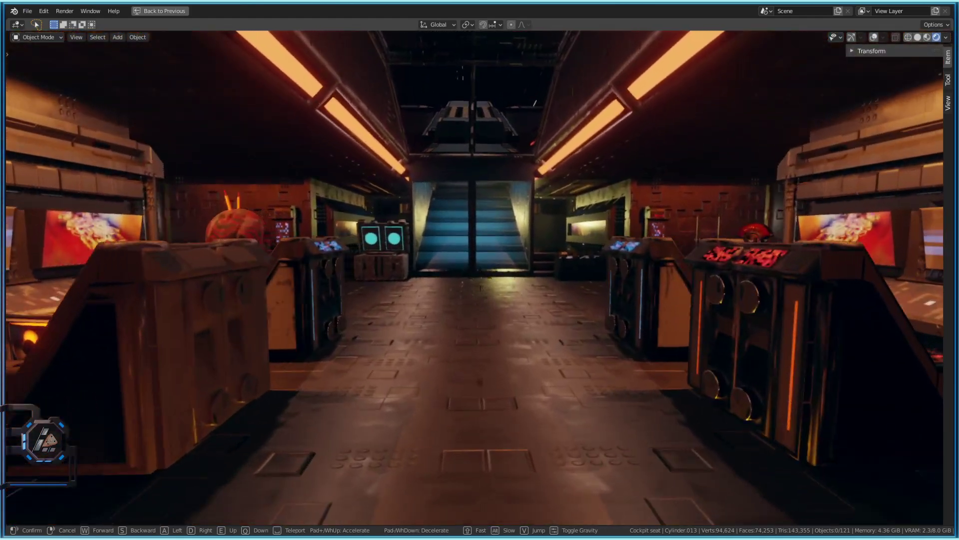
pyautogui.press('w')
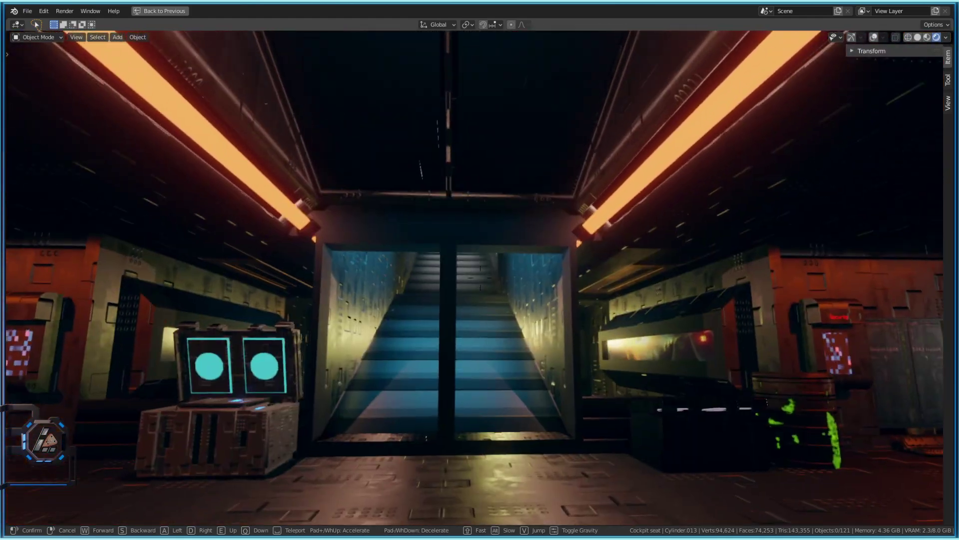
pyautogui.press('w')
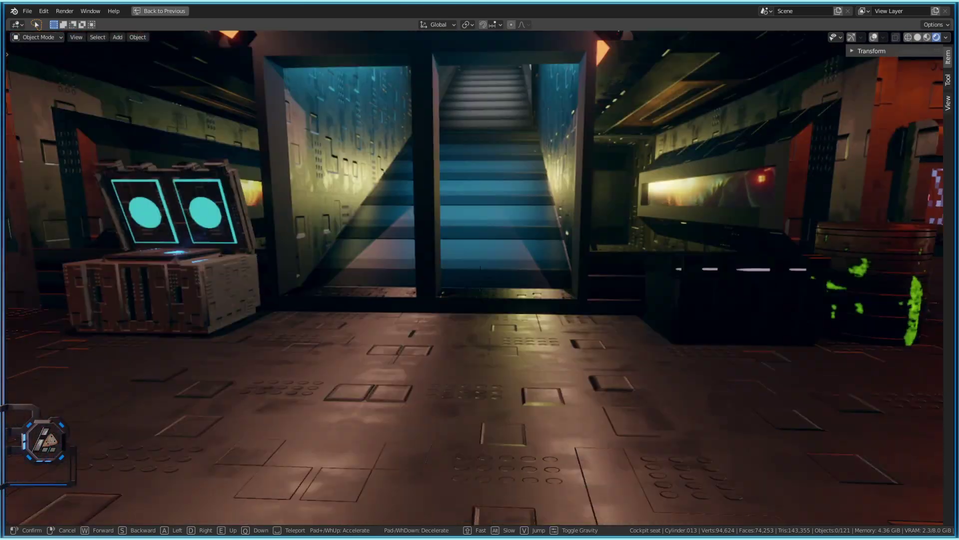
pyautogui.press('s')
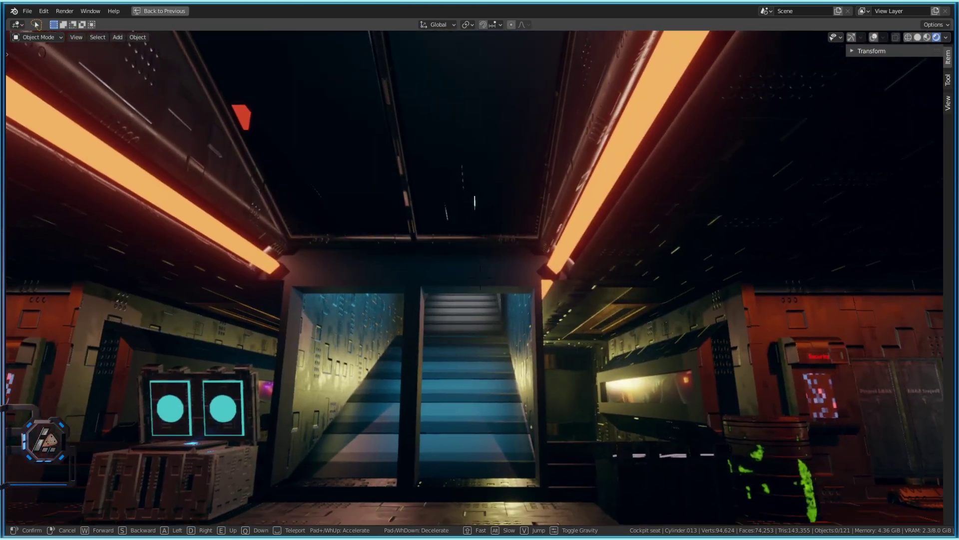
pyautogui.click(480, 278)
# - Restore the full workspace layout, enlarge the Outliner, and select the Text Ship collection
pyautogui.hotkey('ctrl', 'space')
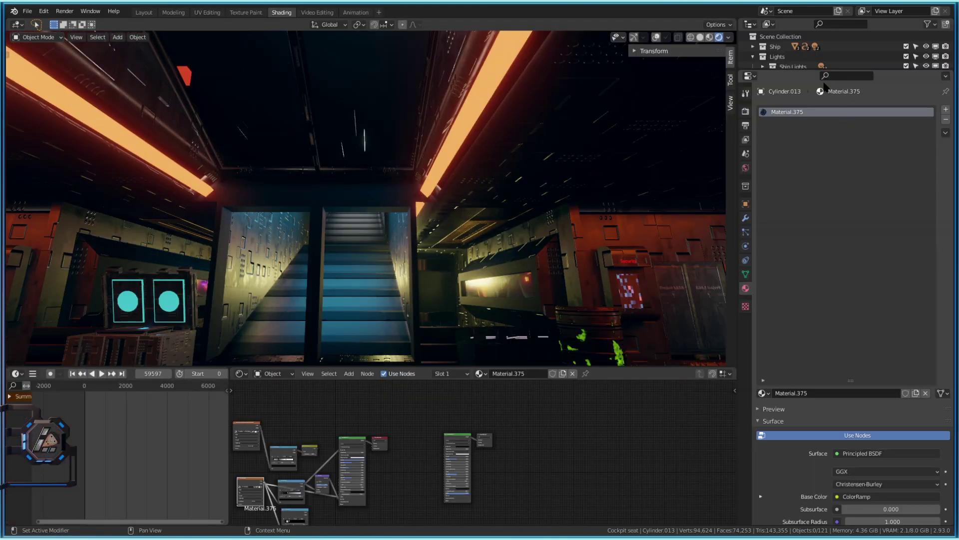
pyautogui.moveTo(806, 71); pyautogui.dragTo(830, 276)
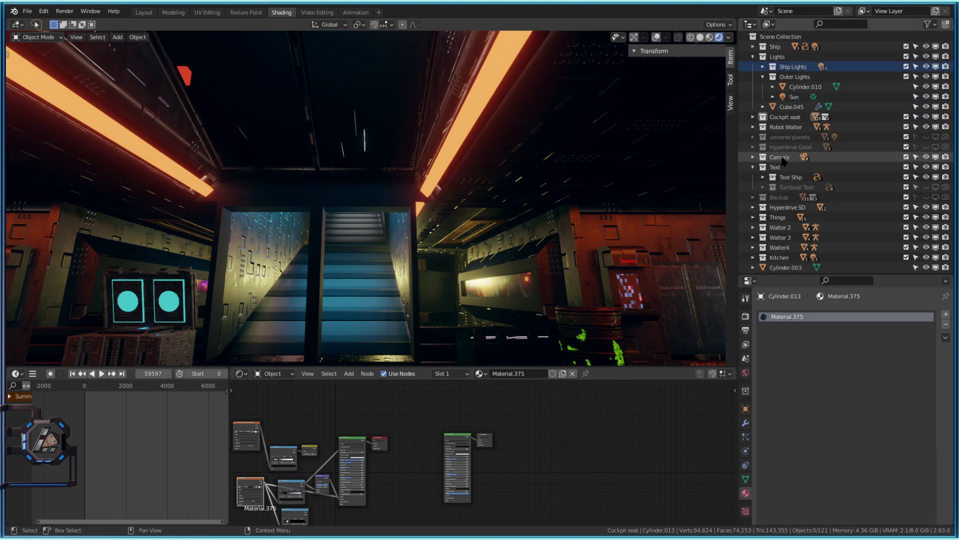
pyautogui.click(792, 178)
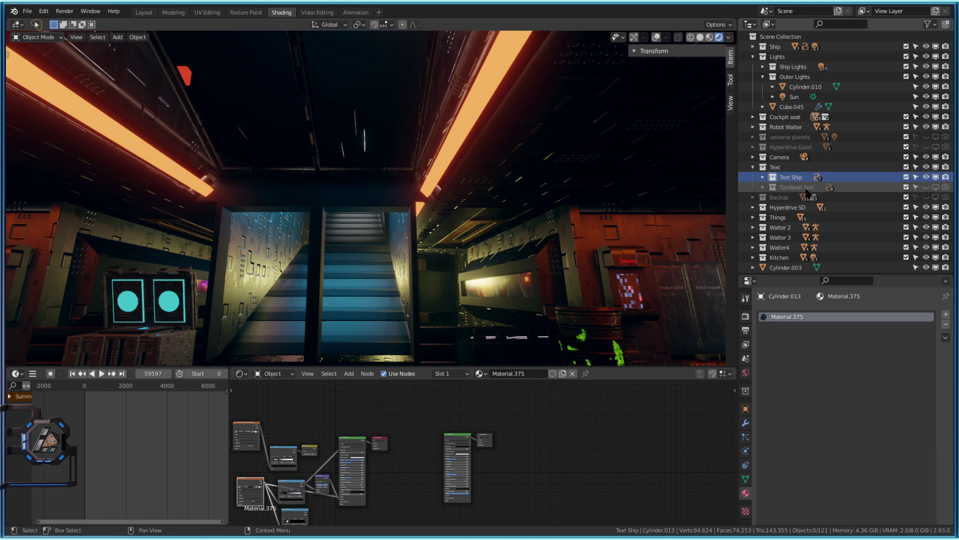
# - Select the Bridge and 1011010 texts embedded in the beam above the staircase doorway, using wireframe shading to reach them
pyautogui.click(358, 209)
pyautogui.click(365, 205)
pyautogui.click(340, 217)
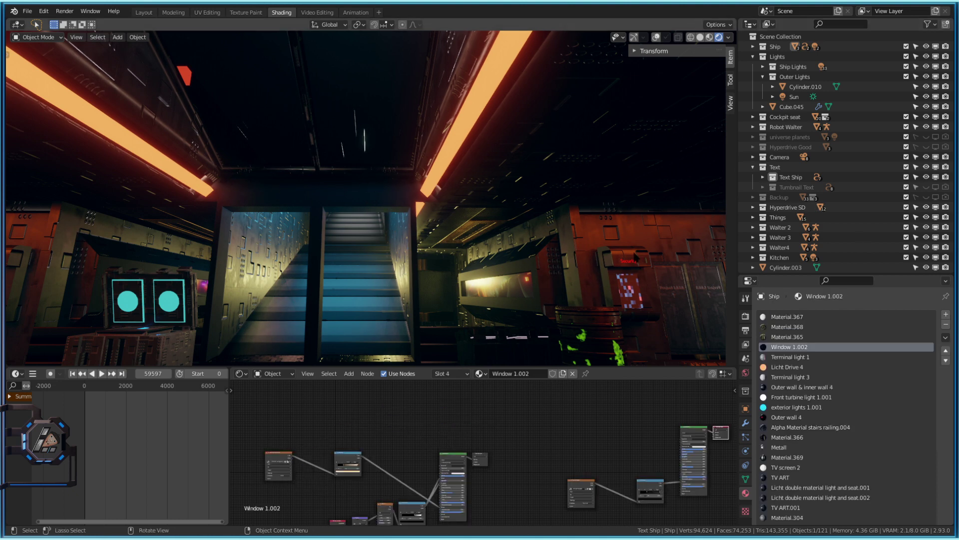
pyautogui.click(368, 192)
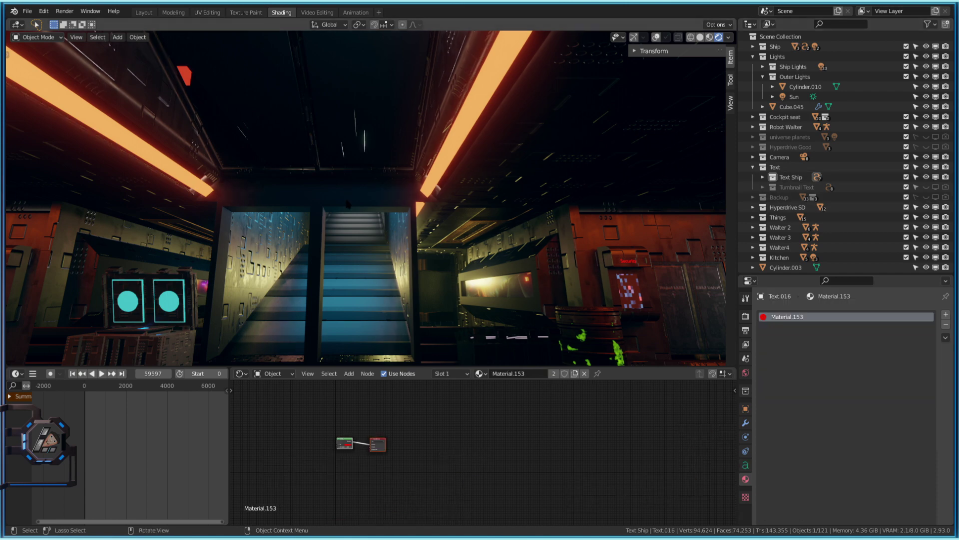
pyautogui.click(690, 39)
pyautogui.click(356, 201)
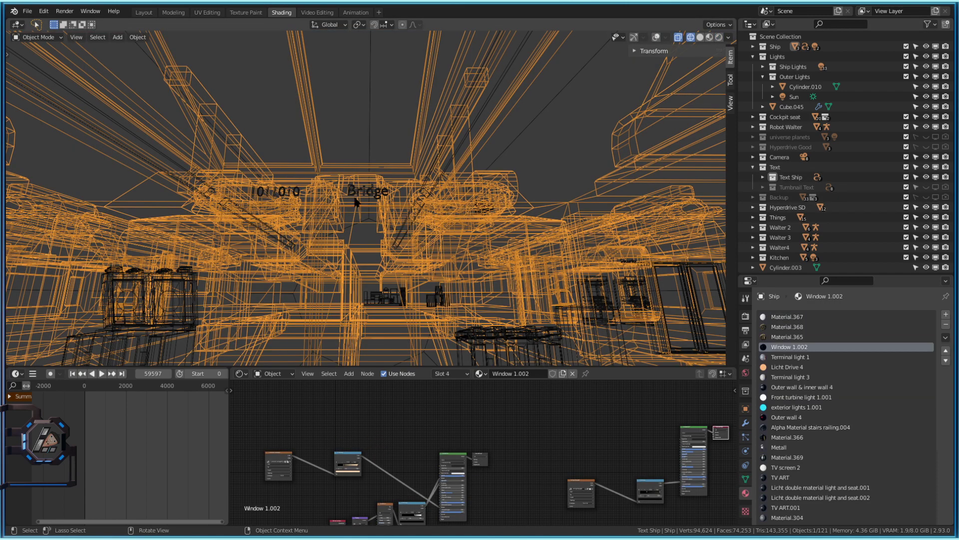
pyautogui.click(283, 194)
pyautogui.keyDown('shift'); pyautogui.click(368, 169); pyautogui.keyUp('shift')
pyautogui.click(356, 194)
pyautogui.keyDown('shift'); pyautogui.click(294, 195); pyautogui.keyUp('shift')
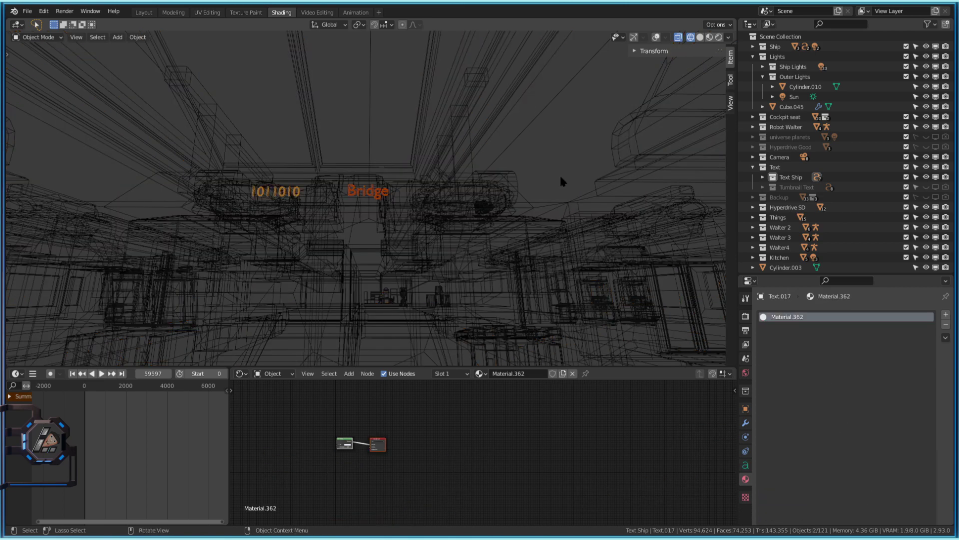
# - Move the two selected texts 0.34325 m along the global X axis and return to rendered shading
pyautogui.hotkey('shift', 'z')
pyautogui.press('g')
pyautogui.press('x')
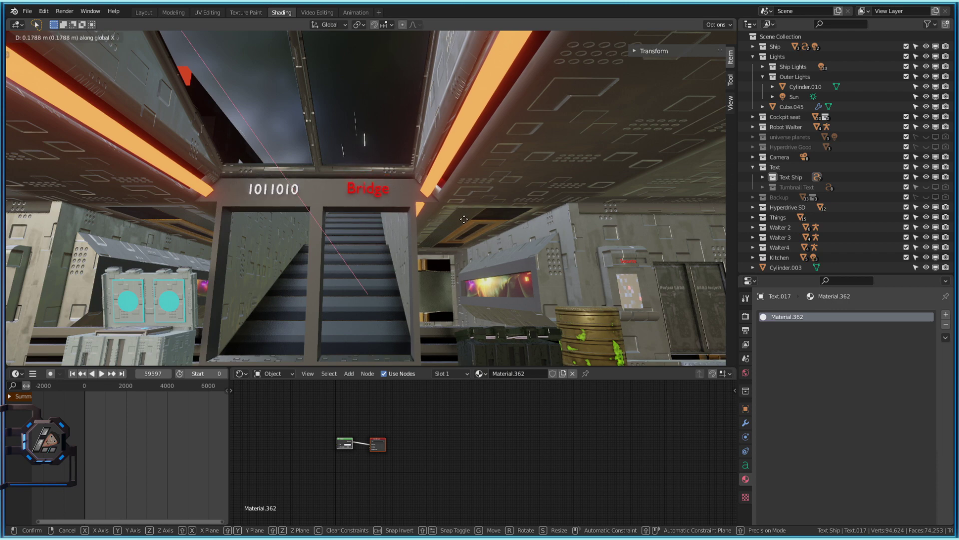
pyautogui.click(461, 218)
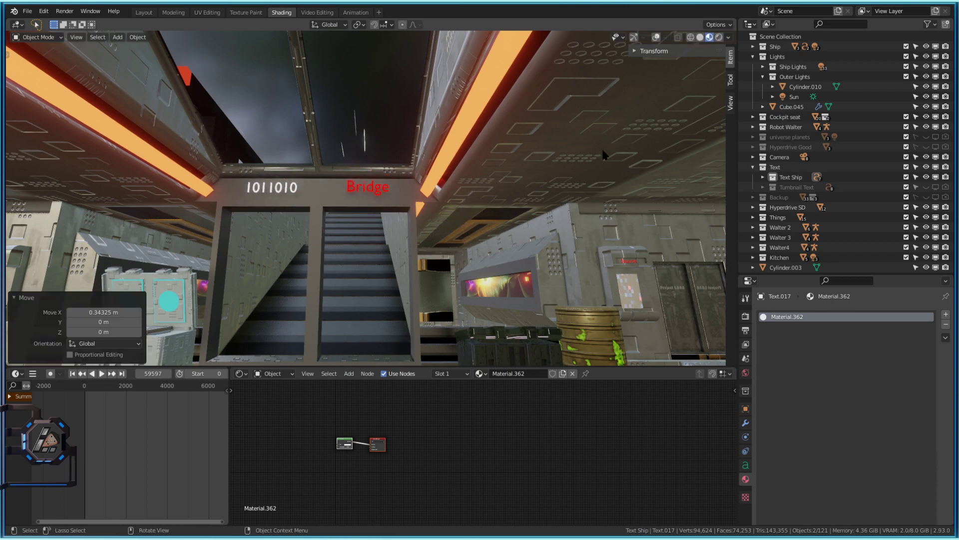
pyautogui.click(719, 37)
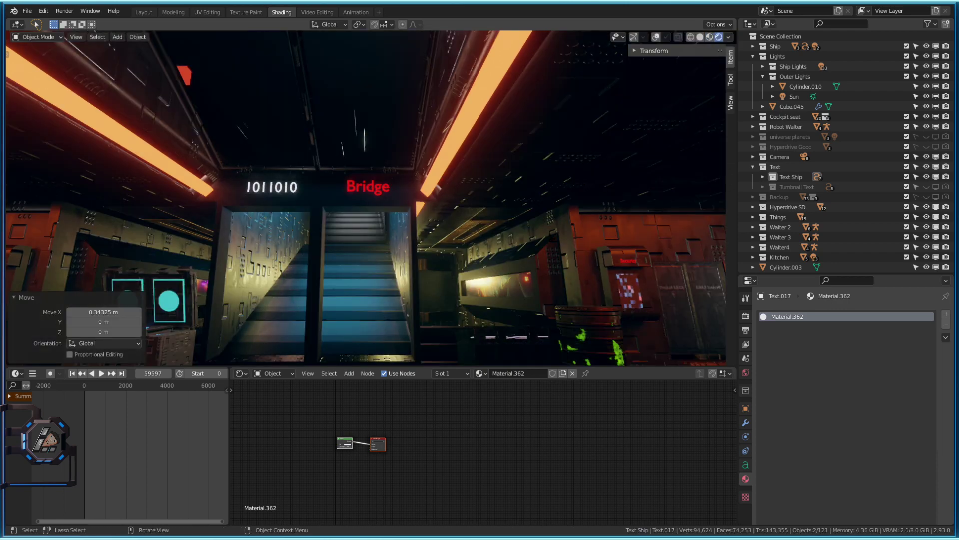
# - Maximize the viewport and view the glowing 1011010 and Bridge signs above the staircase from farther back
pyautogui.hotkey('shift', '`')
pyautogui.click(372, 198)
pyautogui.hotkey('ctrl', 'space')
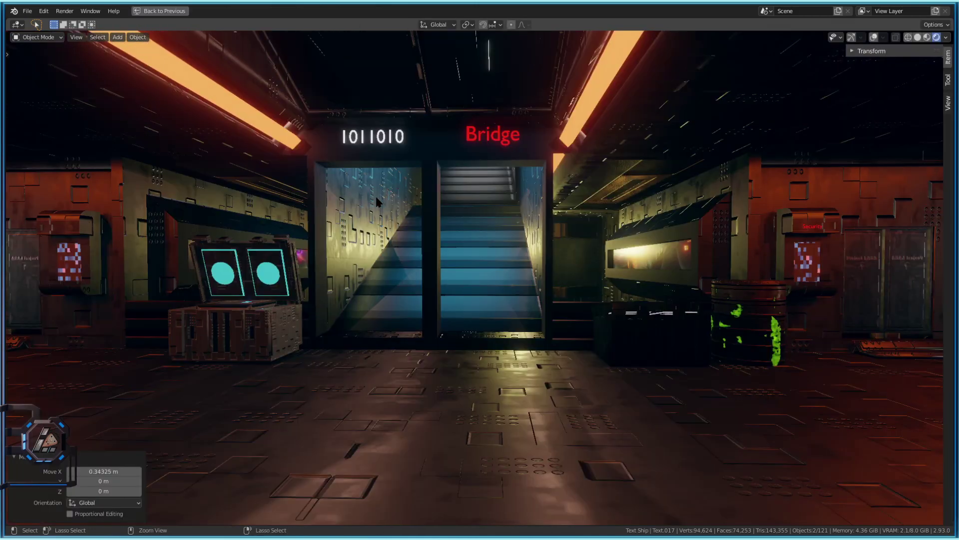
pyautogui.hotkey('shift', '`')
pyautogui.click(542, 240)
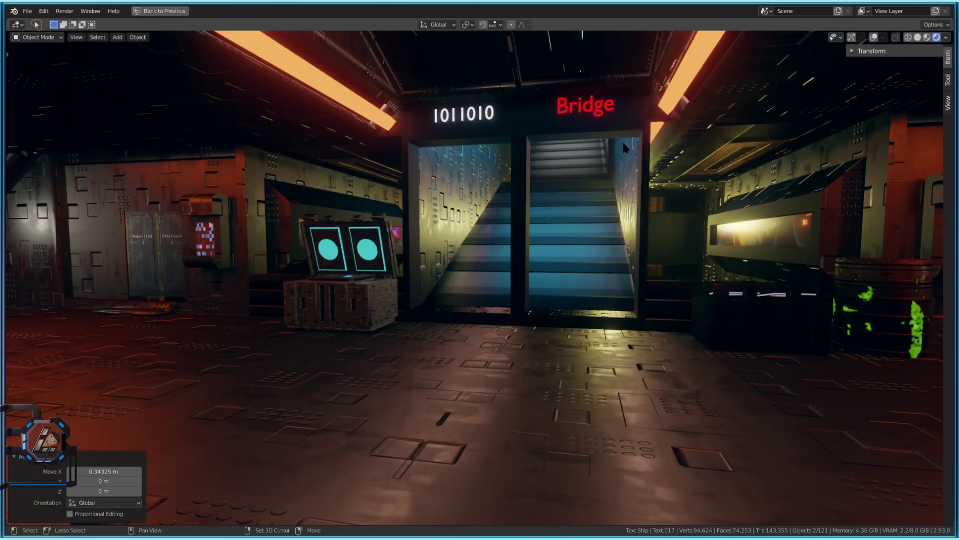
# - Fly up the staircase and along the passage into the dark room, and start the animation playback
pyautogui.hotkey('shift', '`')
pyautogui.press('w')
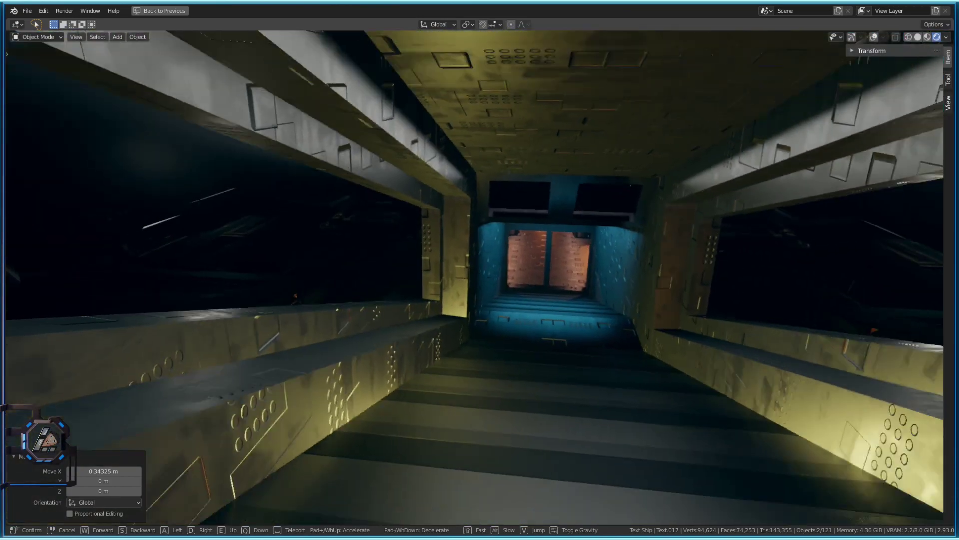
pyautogui.press('w')
pyautogui.press('w')
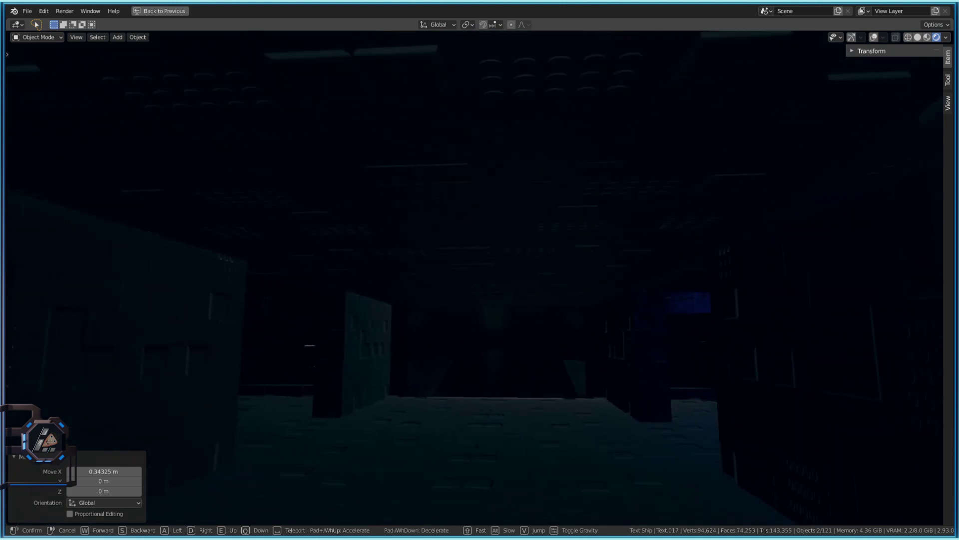
pyautogui.press('w')
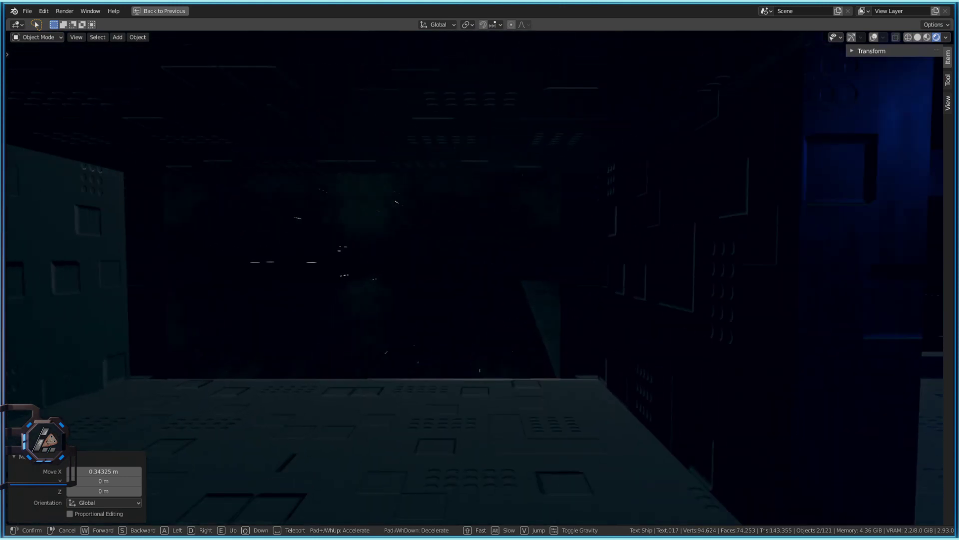
pyautogui.click(480, 278)
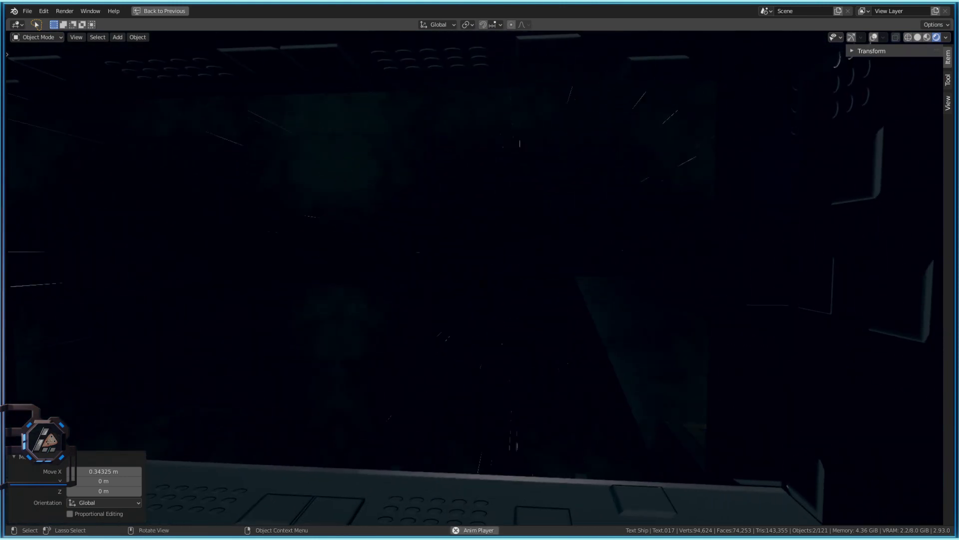
# - Fly through the dark room to the blue-lit wall and view the animated striped screen up close
pyautogui.hotkey('shift', '`')
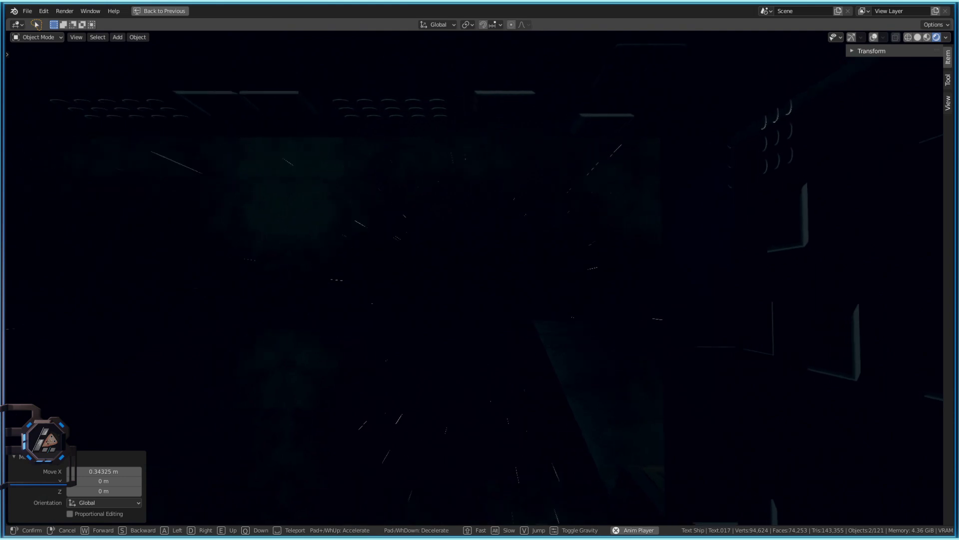
pyautogui.press('w')
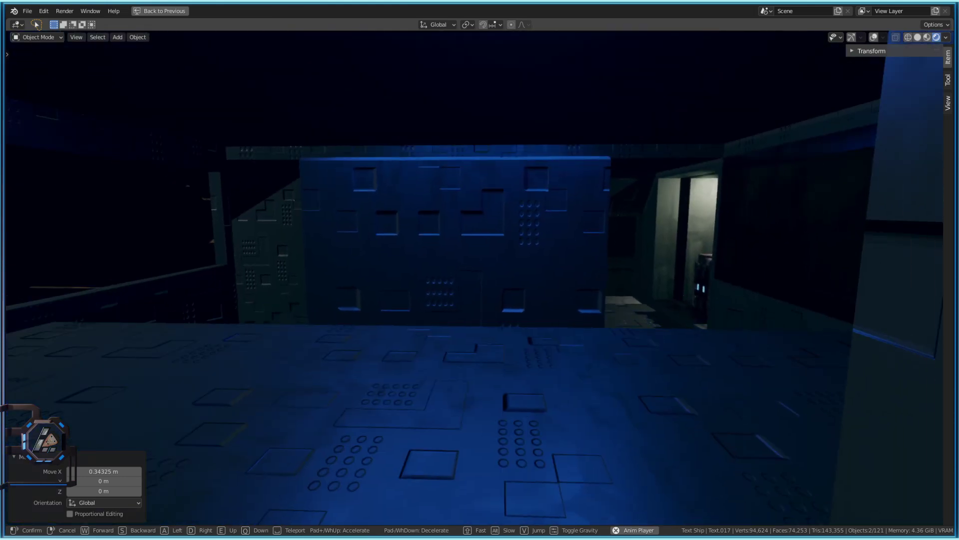
pyautogui.press('w')
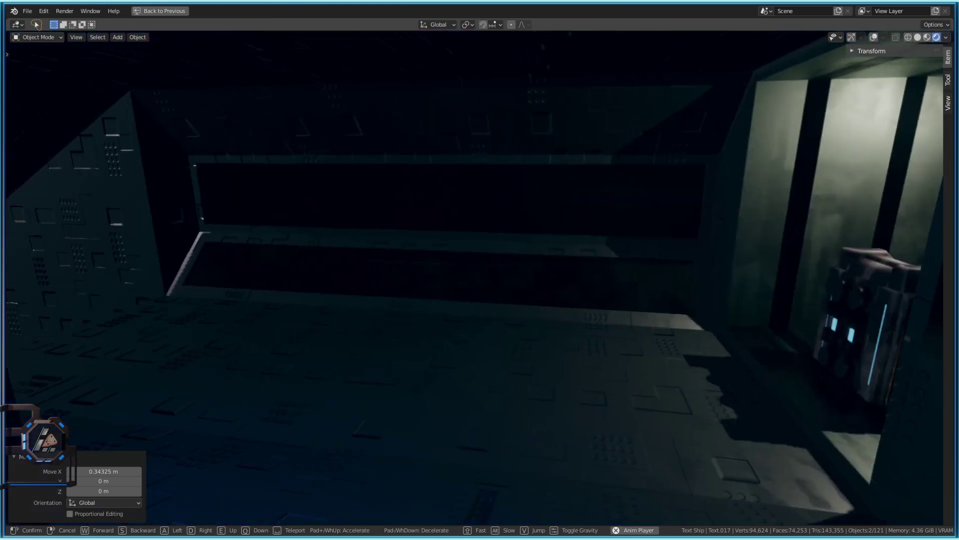
pyautogui.press('d')
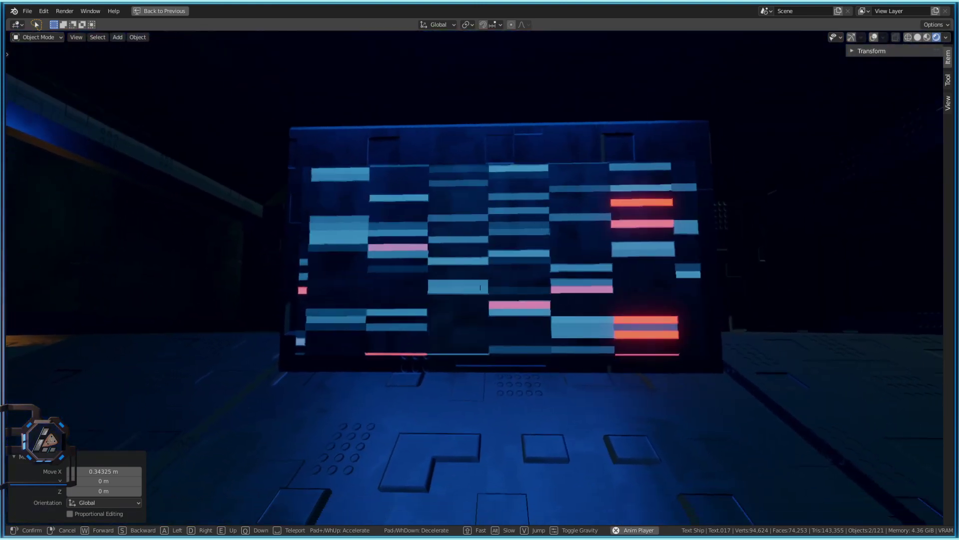
pyautogui.press('w')
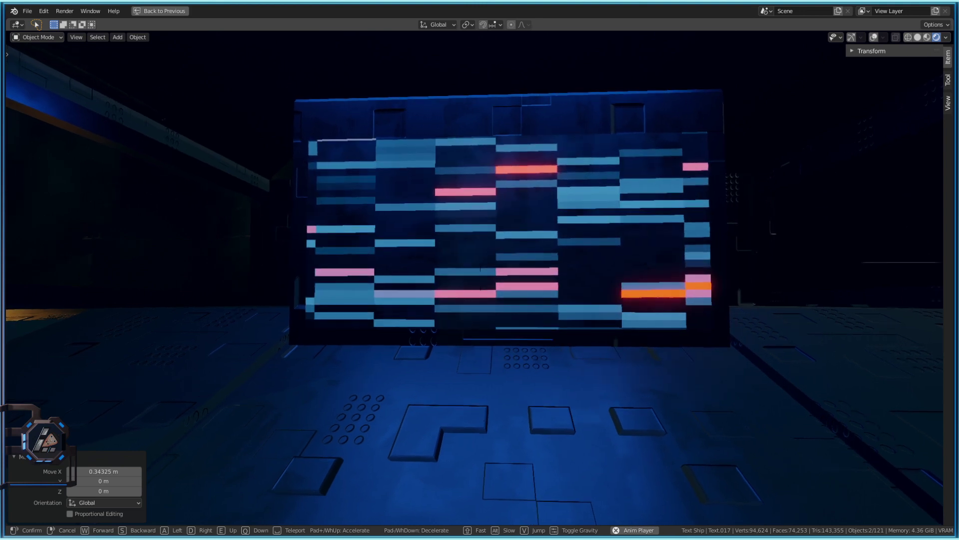
pyautogui.press('Return')
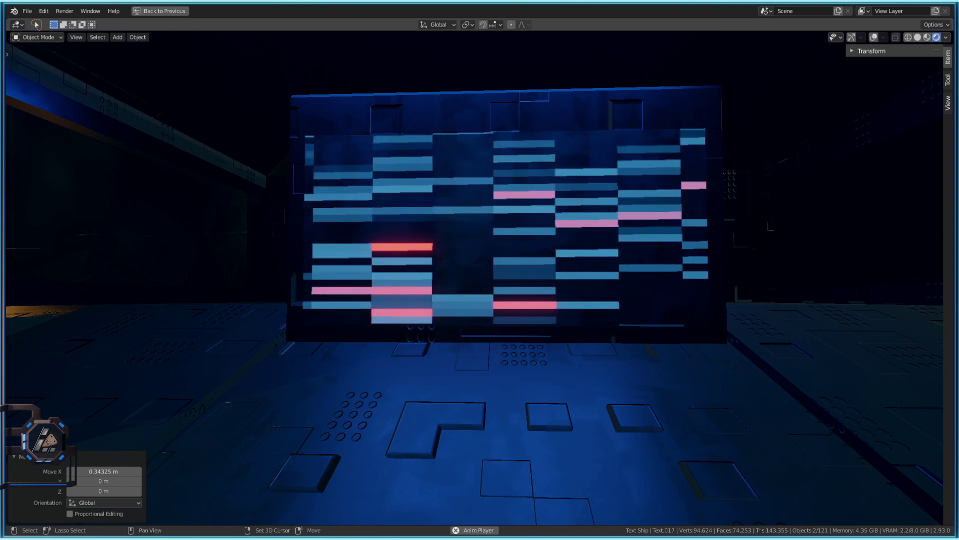
pyautogui.hotkey('shift', '`')
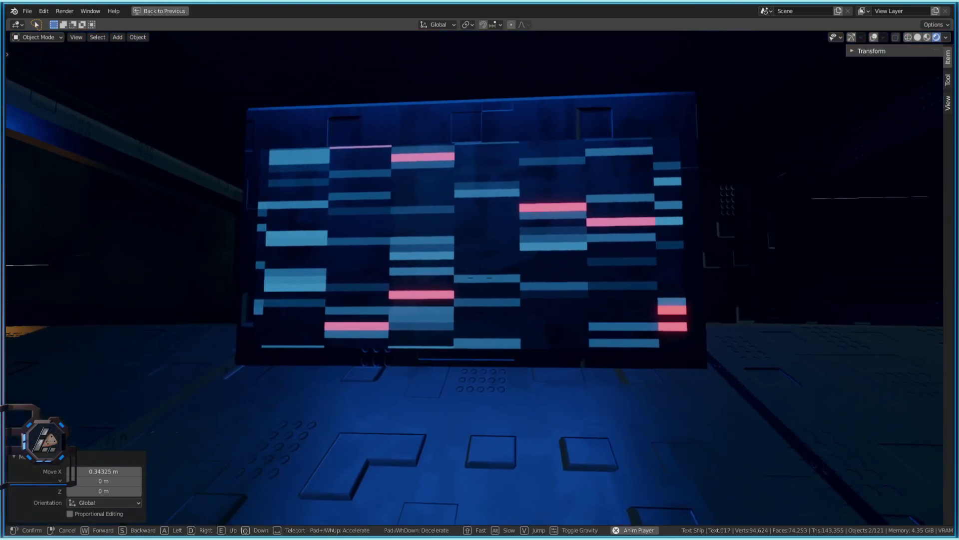
pyautogui.click(495, 276)
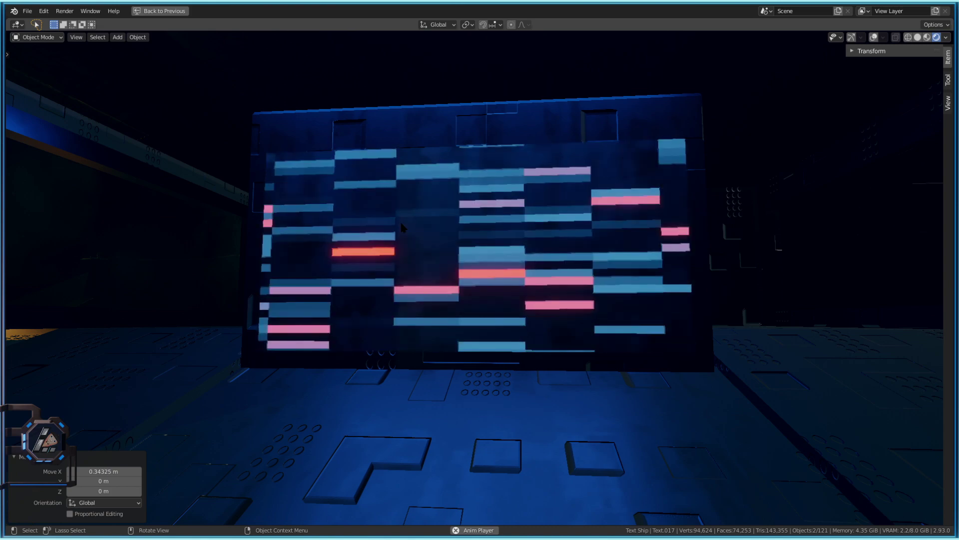
# - Fly into the orange-lit cockpit and view the two round animated screens behind the glowing cube
pyautogui.hotkey('shift', '`')
pyautogui.press('w')
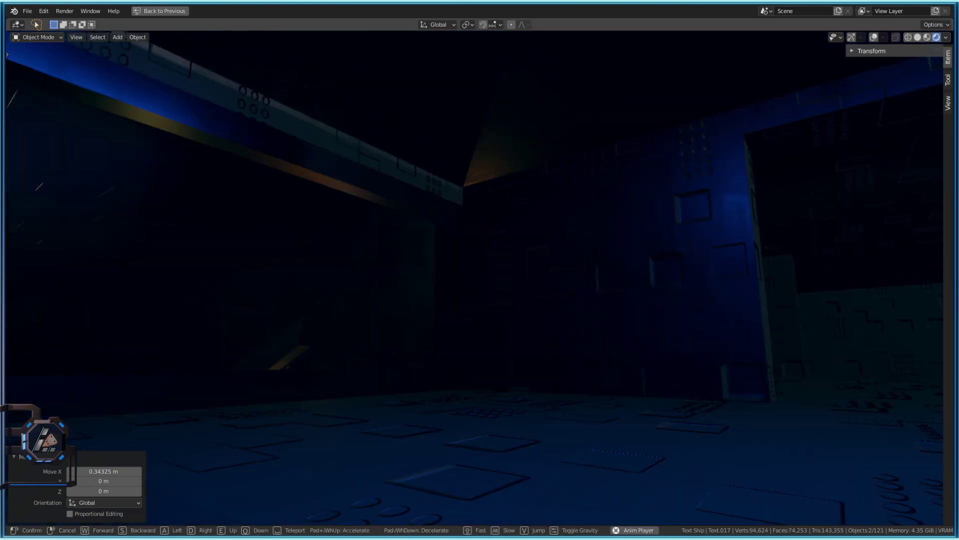
pyautogui.press('w')
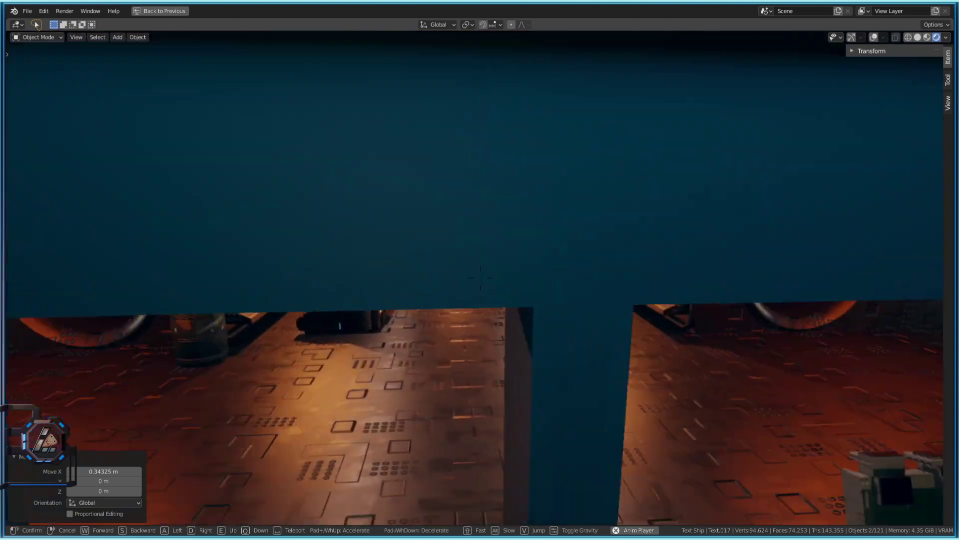
pyautogui.press('w')
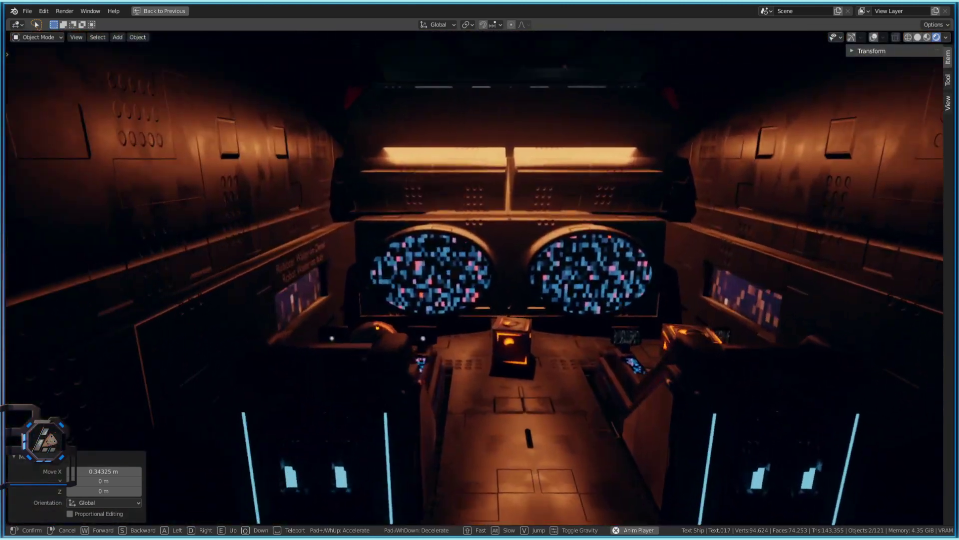
pyautogui.press('Return')
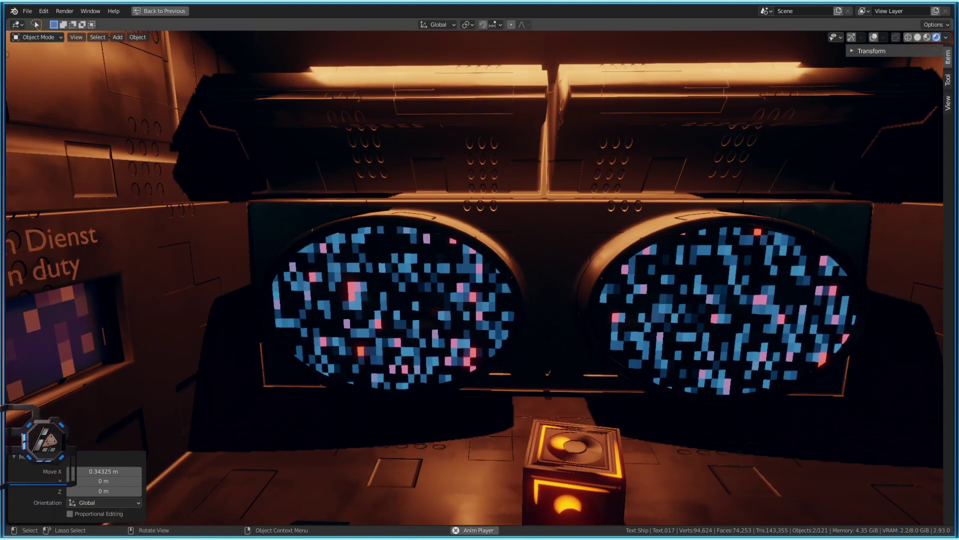
# - Fly back out of the cockpit to the striped screen and view its animation from the front
pyautogui.hotkey('shift', '`')
pyautogui.press('s')
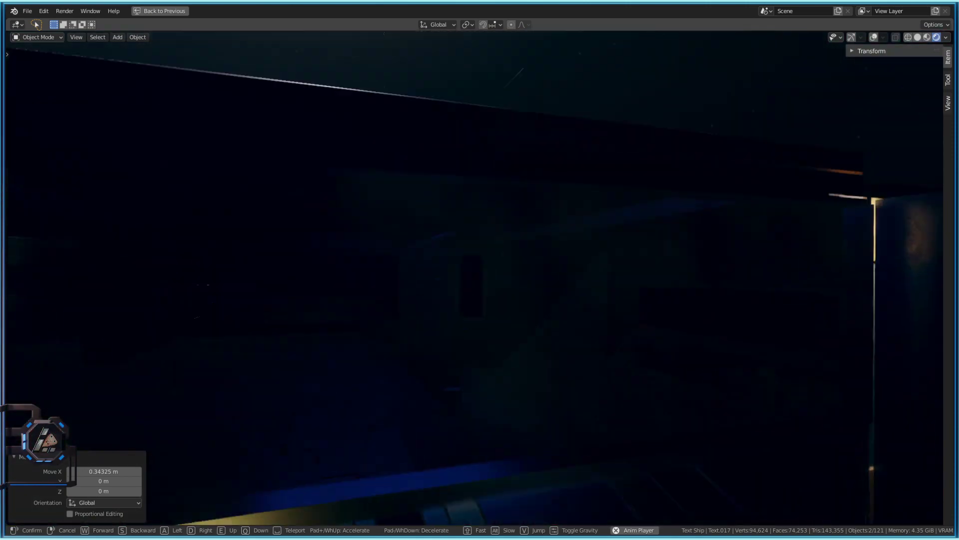
pyautogui.press('Return')
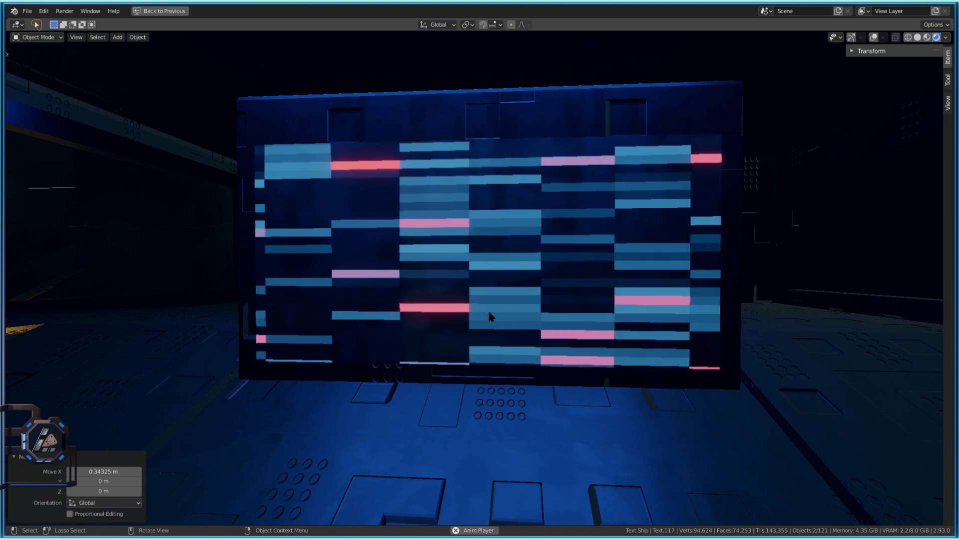
pyautogui.hotkey('shift', '`')
pyautogui.press('w')
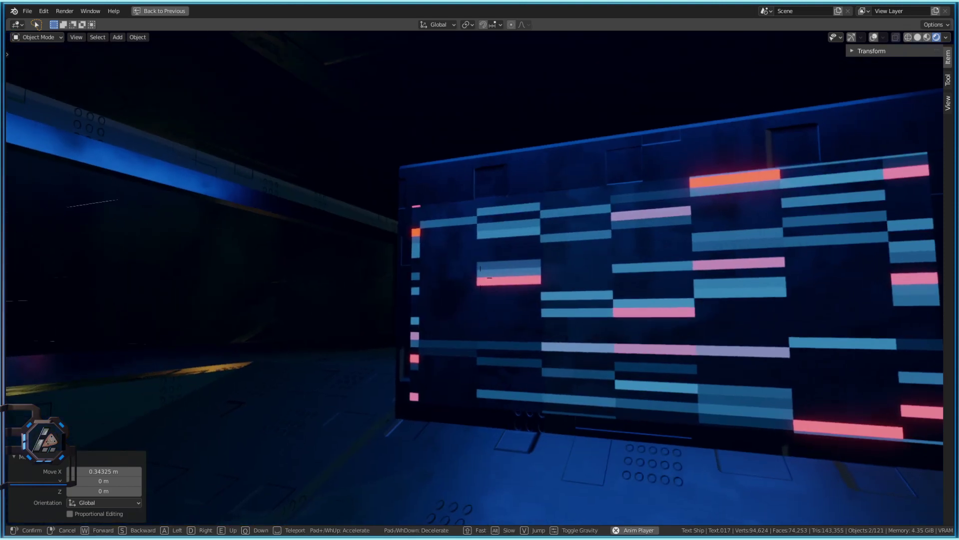
pyautogui.press('d')
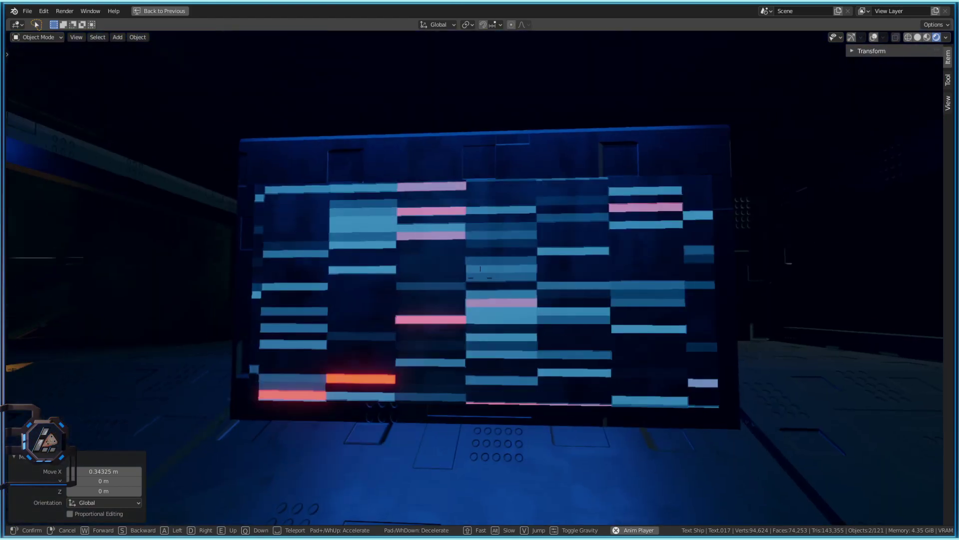
pyautogui.click(457, 445)
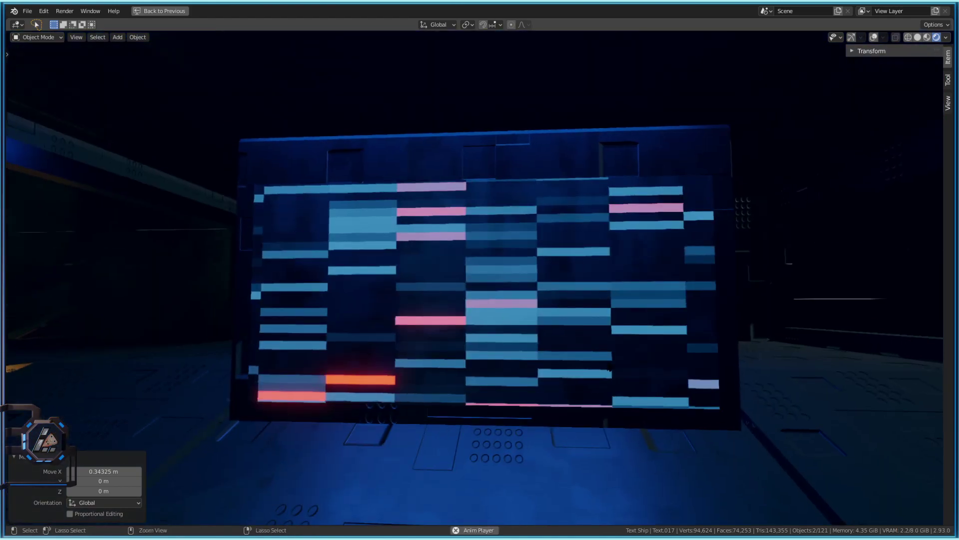
# - Restore the full Shading layout, enter Edit Mode on the Ship mesh and switch the viewport to Material Preview
pyautogui.hotkey('ctrl', 'space')
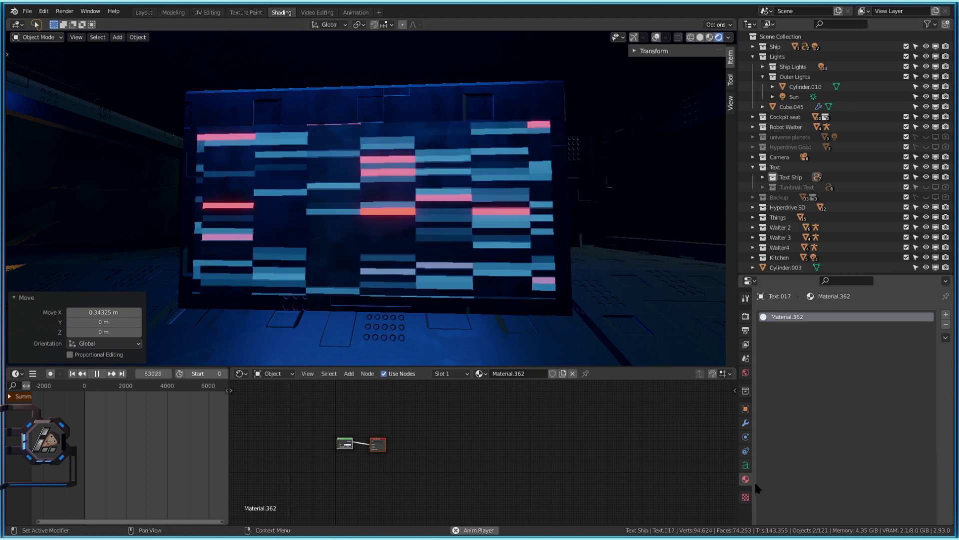
pyautogui.press('Tab')
pyautogui.press('Tab')
pyautogui.click(458, 269)
pyautogui.press('Tab')
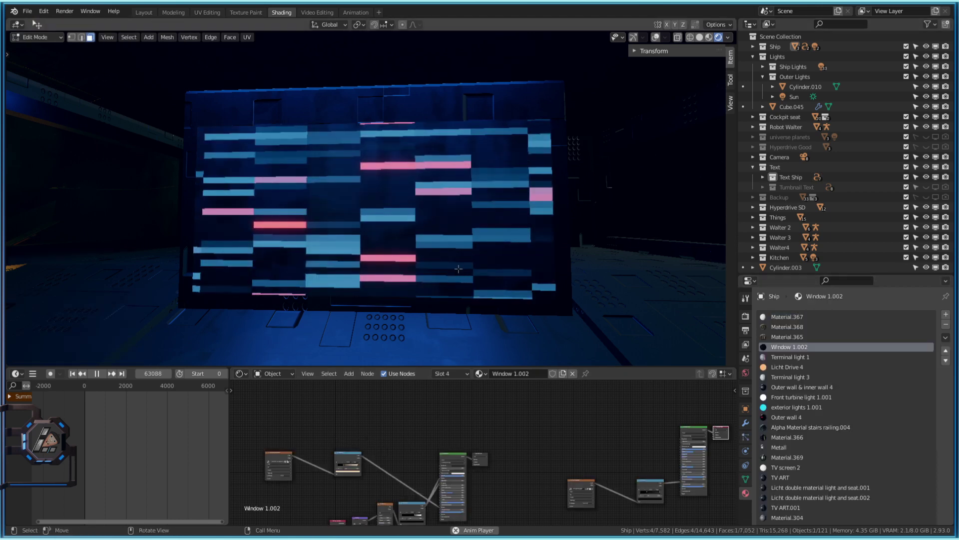
pyautogui.click(709, 38)
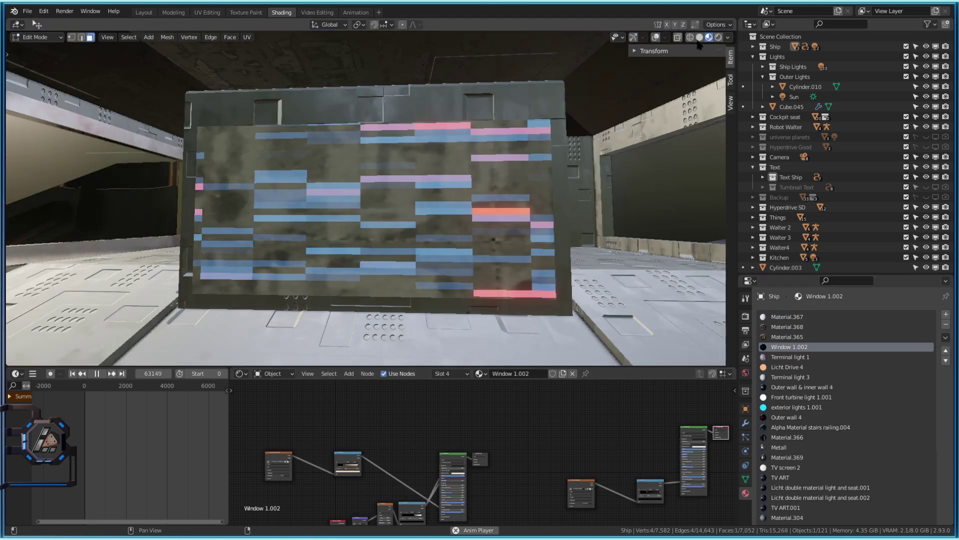
# - Enable viewport gizmos and overlays, then select the Ship mesh in Edit Mode with the striped screen's Terminal light 3 material active
pyautogui.click(447, 223)
pyautogui.click(448, 251)
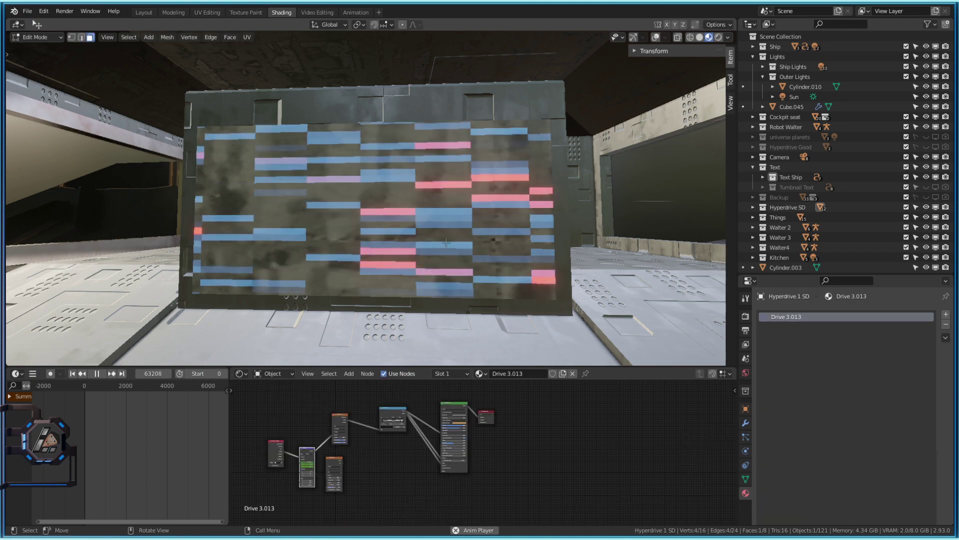
pyautogui.click(633, 37)
pyautogui.click(656, 37)
pyautogui.press('Tab')
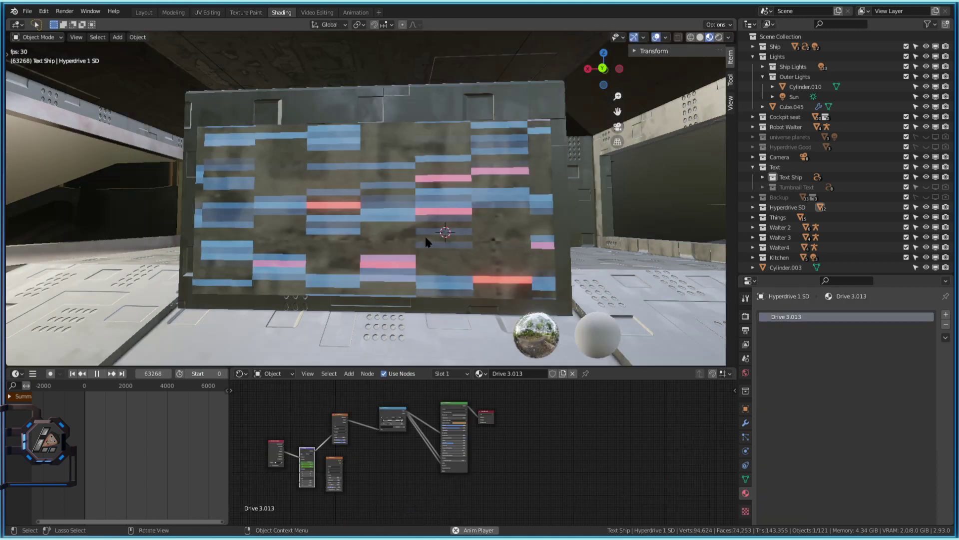
pyautogui.click(418, 244)
pyautogui.press('Tab')
# - Maximize the shader editor and move the connected Terminal light 3 node group clear of the other nodes
pyautogui.press('Home')
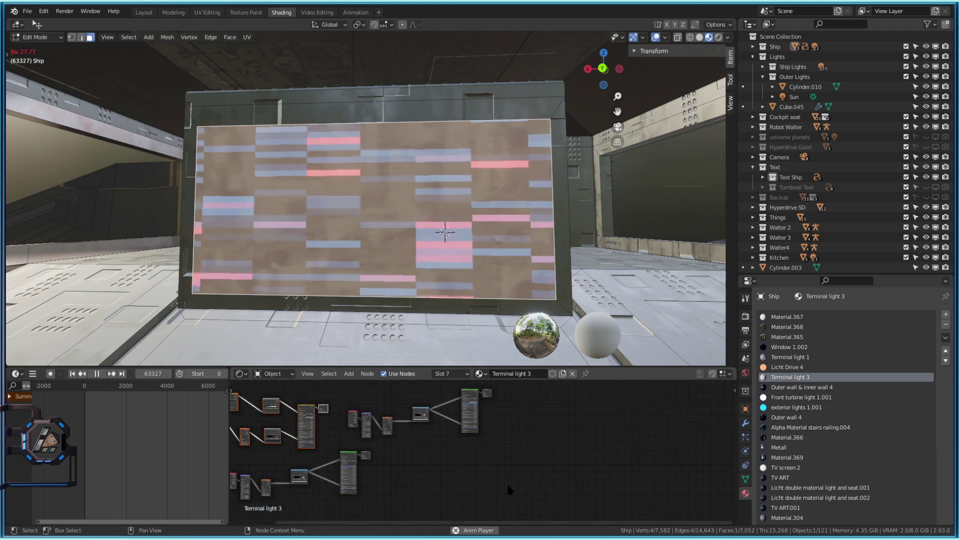
pyautogui.scroll(2, 543, 452)
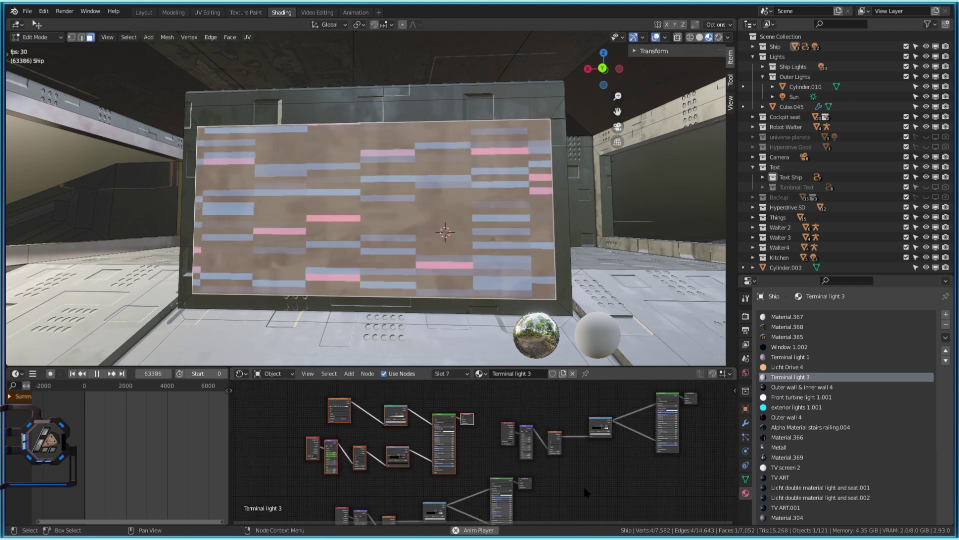
pyautogui.scroll(3, 536, 434)
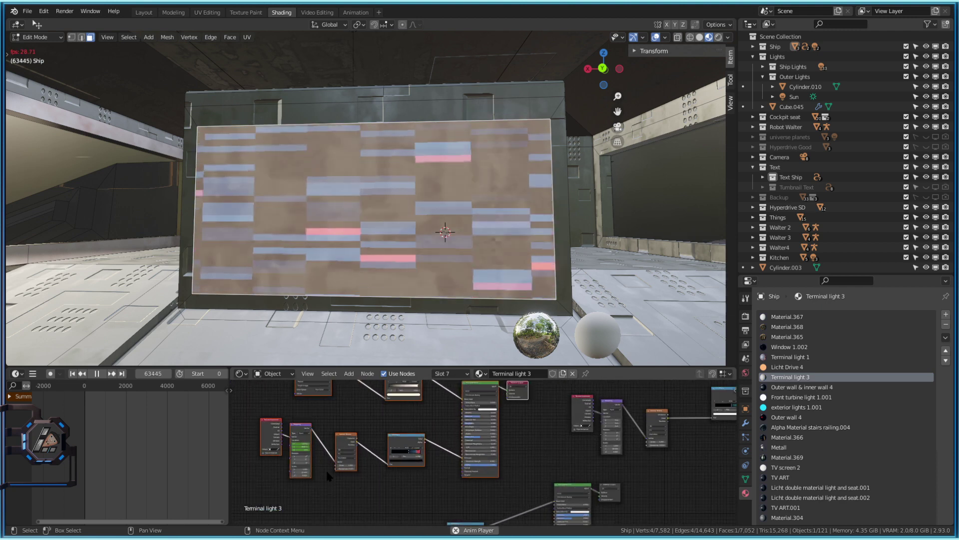
pyautogui.hotkey('ctrl', 'space')
pyautogui.moveTo(352, 259); pyautogui.dragTo(464, 336, button='middle')
pyautogui.scroll(-5, 478, 310)
pyautogui.scroll(-4, 701, 303)
pyautogui.moveTo(198, 155)
pyautogui.mouseDown()
pyautogui.moveTo(266, 216)
pyautogui.moveTo(627, 391)
pyautogui.moveTo(612, 385)
pyautogui.mouseUp()
pyautogui.press('g')
pyautogui.click(390, 344)
# - Select the noise image texture and its ColorRamp and examine how they feed the Principled BSDF's Base Color
pyautogui.moveTo(443, 306)
pyautogui.mouseDown(button='middle')
pyautogui.moveTo(751, 340)
pyautogui.moveTo(740, 404)
pyautogui.mouseUp(button='middle')
pyautogui.scroll(4, 709, 371)
pyautogui.moveTo(709, 371); pyautogui.dragTo(552, 297, button='middle')
pyautogui.scroll(3, 495, 323)
pyautogui.moveTo(391, 285); pyautogui.dragTo(476, 304, button='middle')
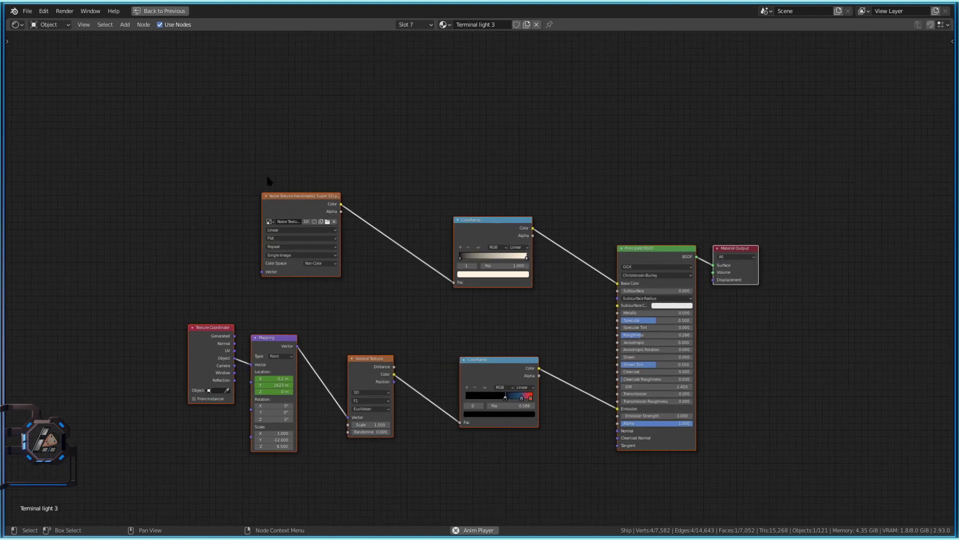
pyautogui.moveTo(235, 146); pyautogui.dragTo(507, 284)
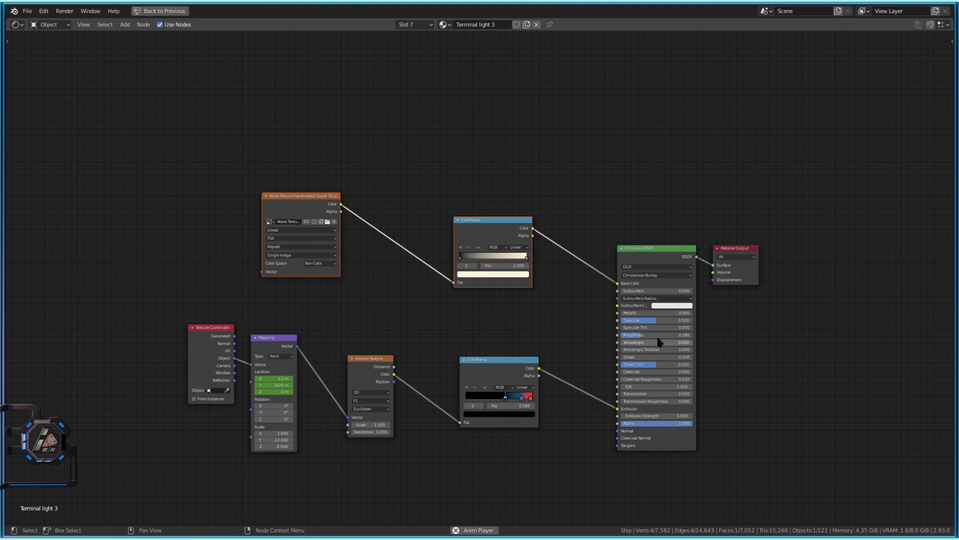
pyautogui.moveTo(786, 350); pyautogui.dragTo(788, 252, button='middle')
pyautogui.scroll(1, 528, 375)
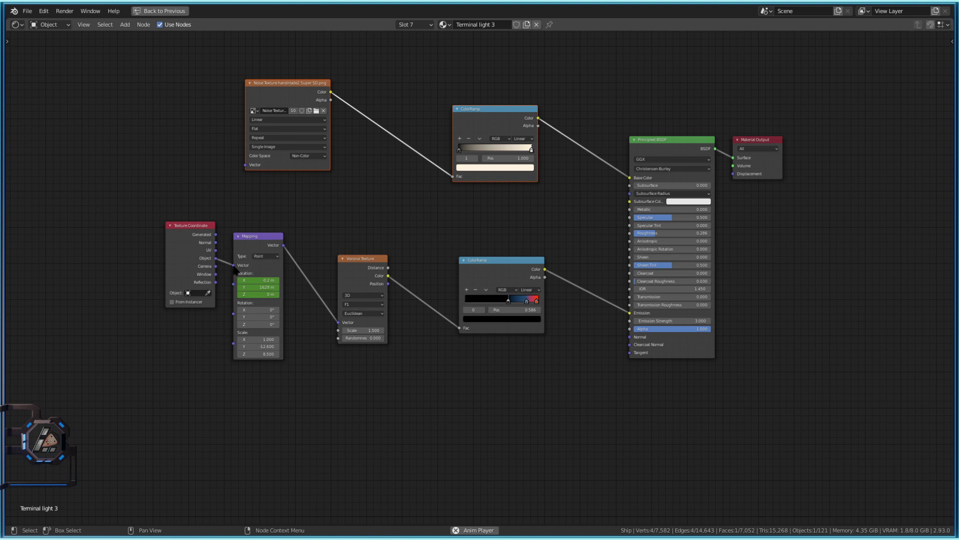
# - Examine the emission chain from the Mapping node's animated Location through the Voronoi Texture and ColorRamp to the Principled BSDF
pyautogui.moveTo(258, 281); pyautogui.dragTo(376, 316, button='middle')
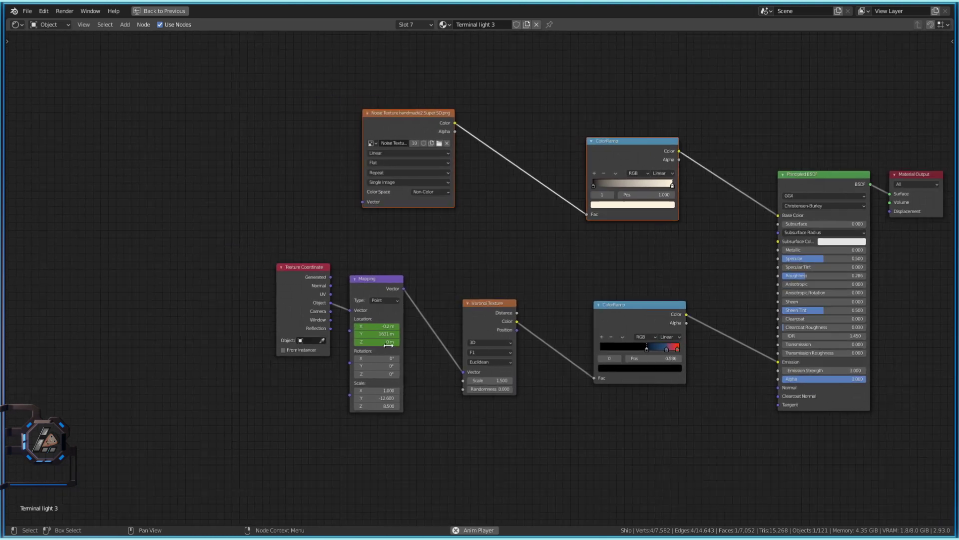
pyautogui.scroll(1, 365, 324)
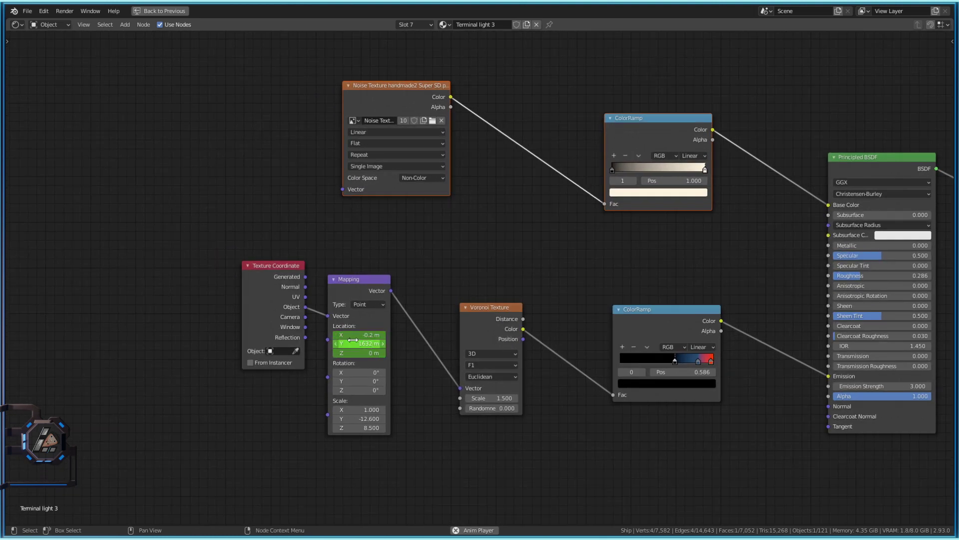
pyautogui.moveTo(353, 341); pyautogui.dragTo(356, 340)
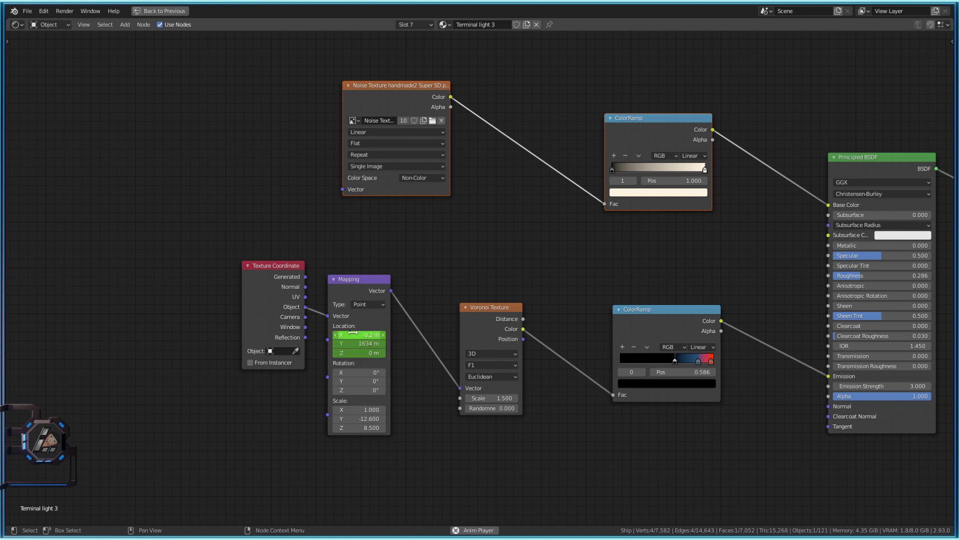
pyautogui.moveTo(353, 344); pyautogui.dragTo(357, 343)
pyautogui.click(476, 326)
pyautogui.scroll(2, 470, 309)
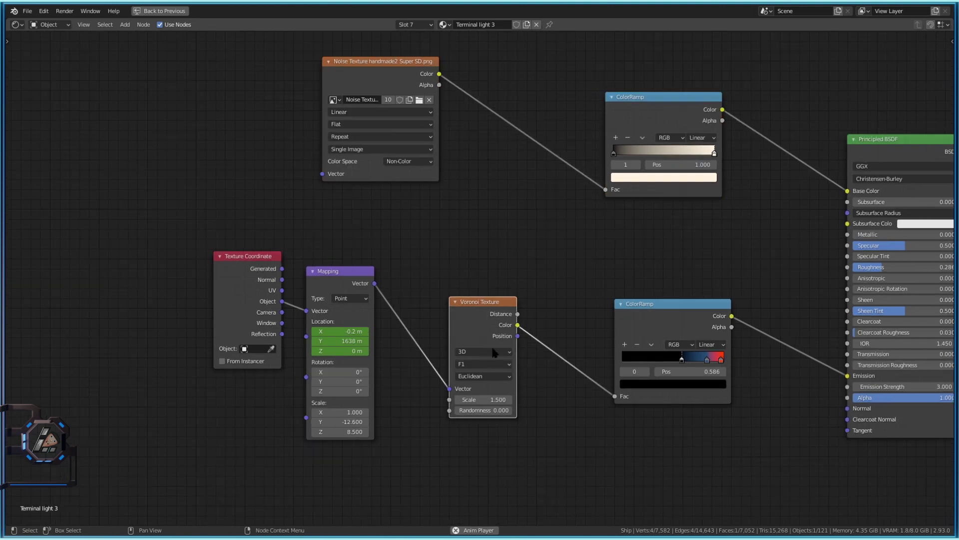
pyautogui.moveTo(576, 386); pyautogui.dragTo(447, 331, button='middle')
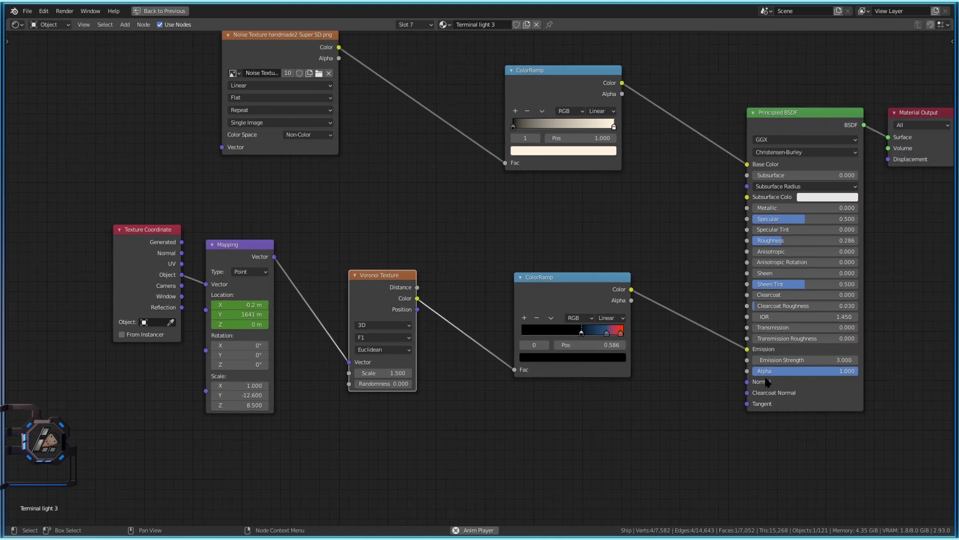
pyautogui.scroll(-4, 602, 424)
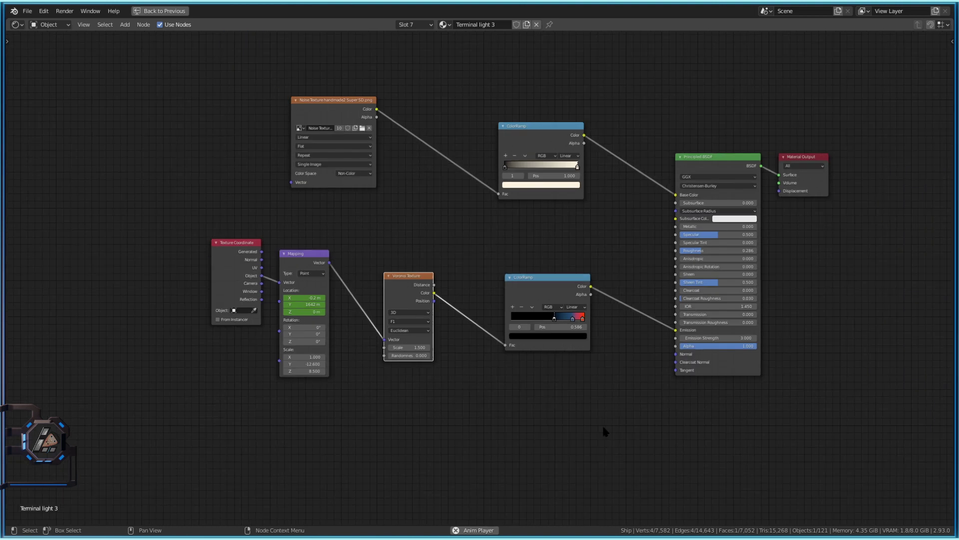
pyautogui.moveTo(605, 404); pyautogui.dragTo(600, 500, button='middle')
pyautogui.scroll(1, 602, 495)
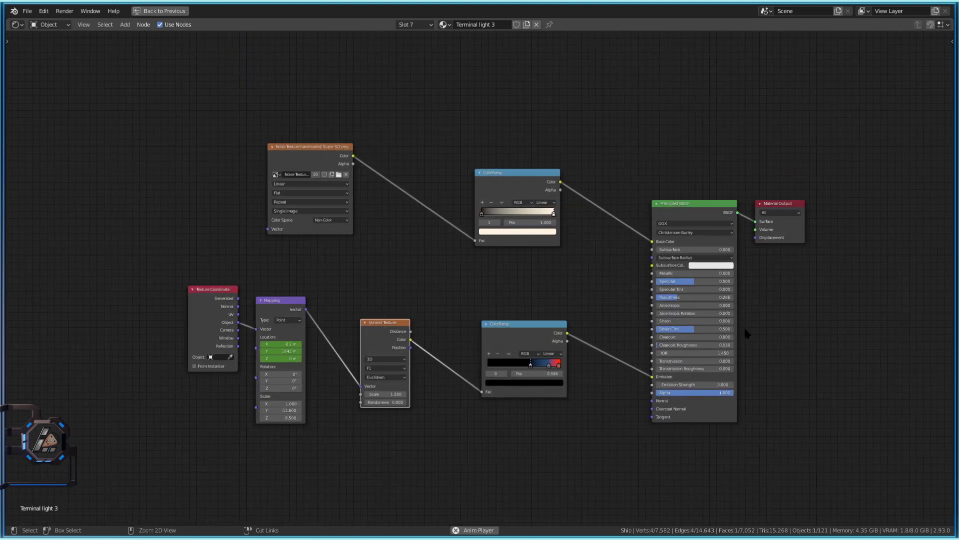
# - Restore the editor layout, return the Ship to Object Mode, and show the striped screen in a maximized rendered viewport
pyautogui.hotkey('ctrl', 'space')
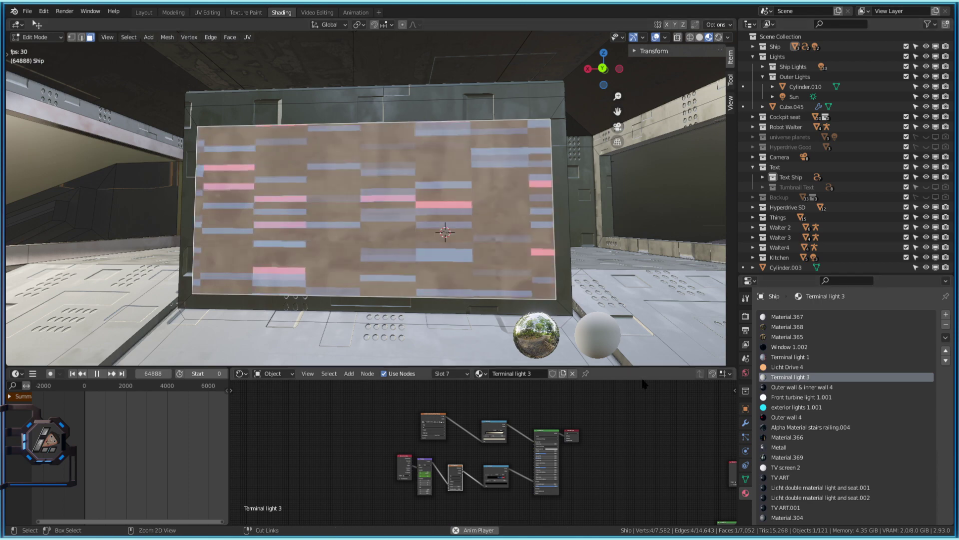
pyautogui.hotkey('ctrl', 'space')
pyautogui.hotkey('ctrl', 'space')
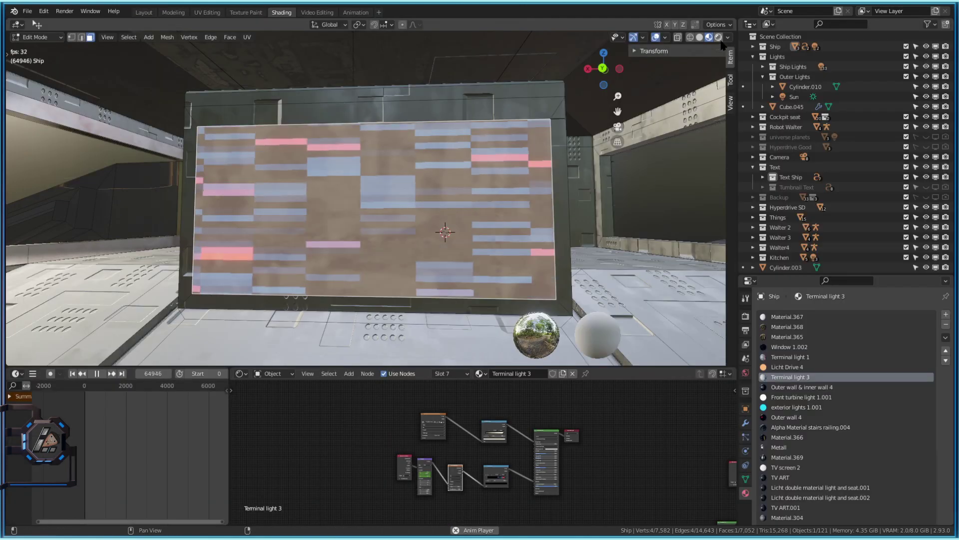
pyautogui.press('Tab')
pyautogui.click(728, 38)
pyautogui.click(720, 38)
pyautogui.click(719, 38)
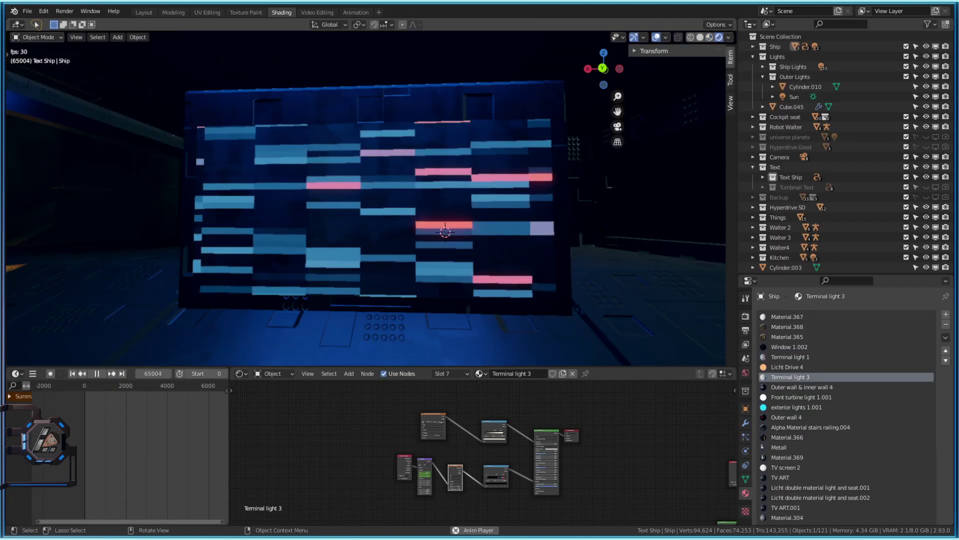
pyautogui.hotkey('ctrl', 'alt', 'space')
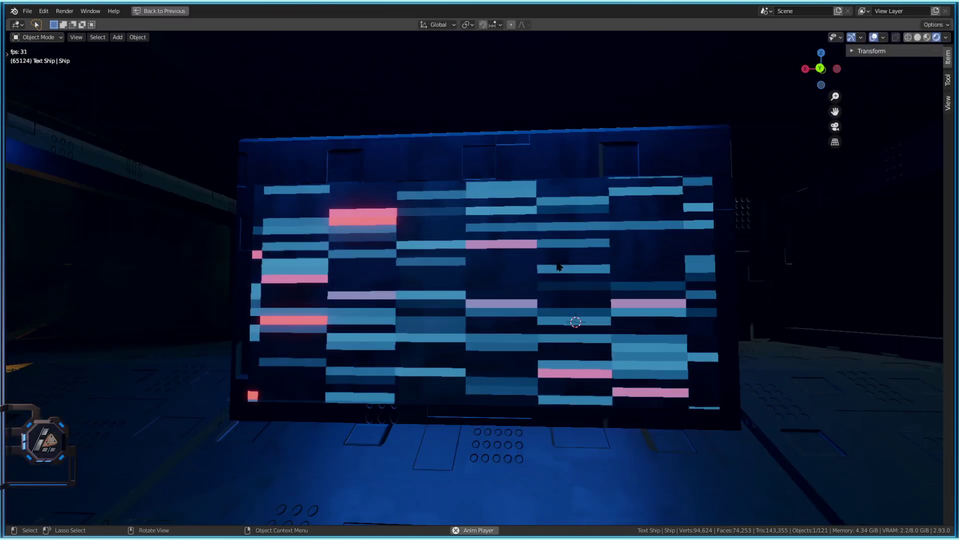
# - Walk around the room and examine the animated striped screen and the lit alcove opposite under rendered lighting
pyautogui.hotkey('shift', '`')
pyautogui.press('s')
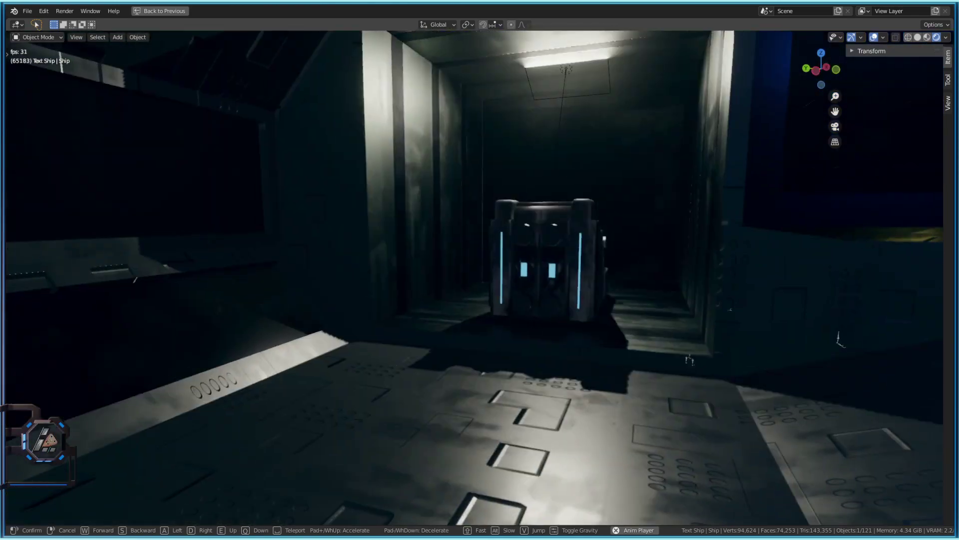
pyautogui.press('w')
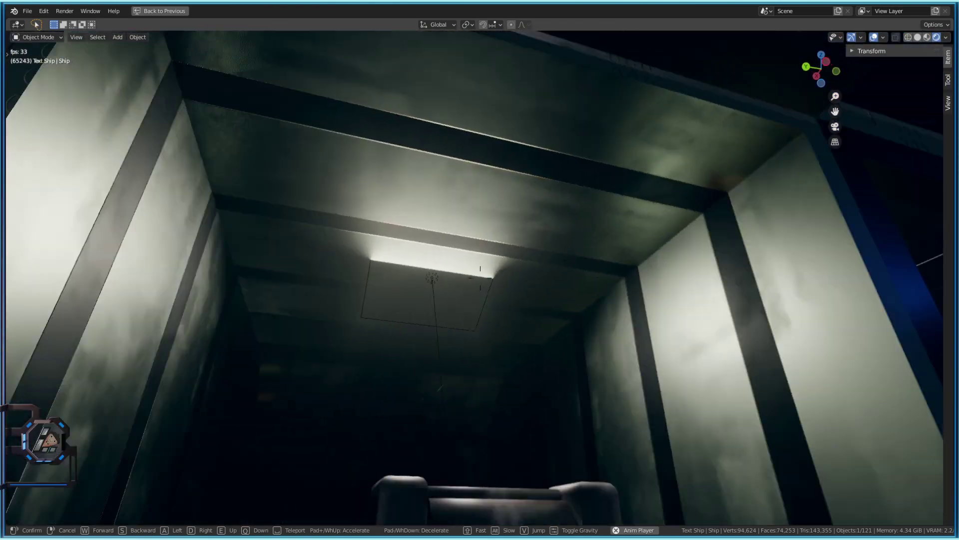
pyautogui.press('w')
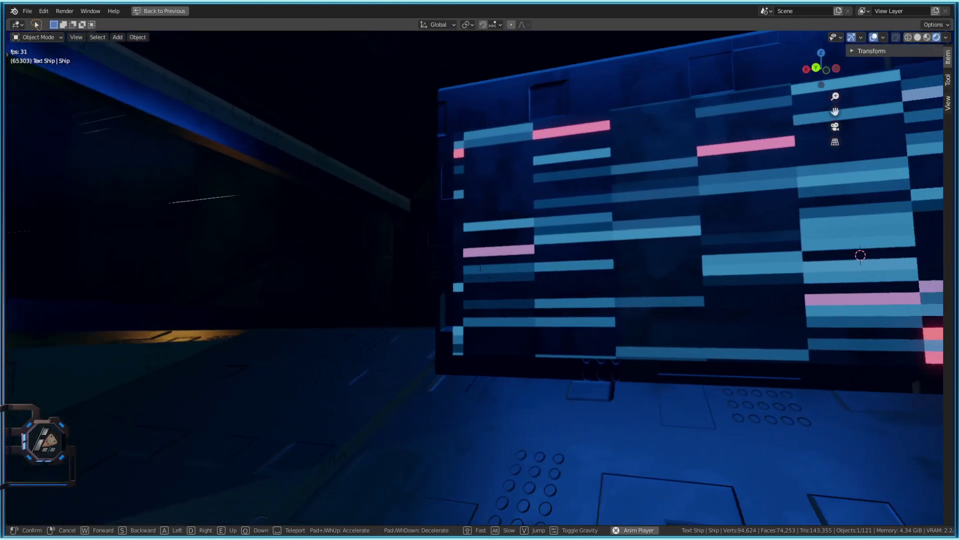
pyautogui.press('s')
pyautogui.click(489, 258)
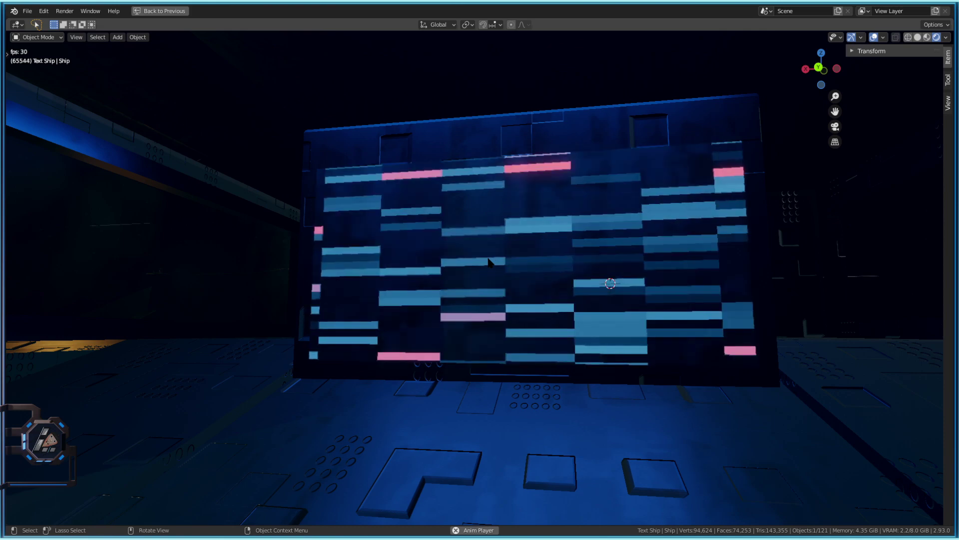
# - Walk to the cockpit seat's glowing monitors, back away until the seat's rear is in view, and stop the animation playback
pyautogui.hotkey('shift', '`')
pyautogui.press('w')
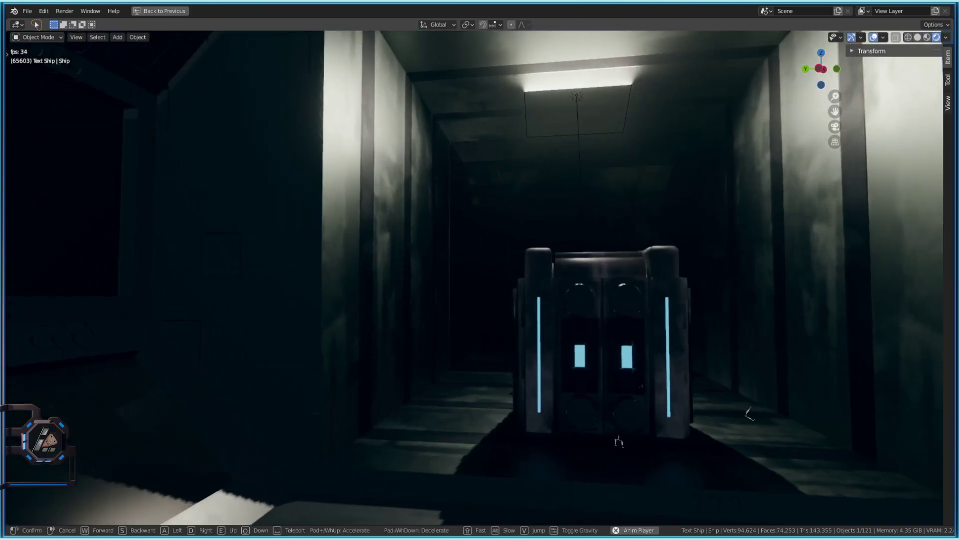
pyautogui.press('e')
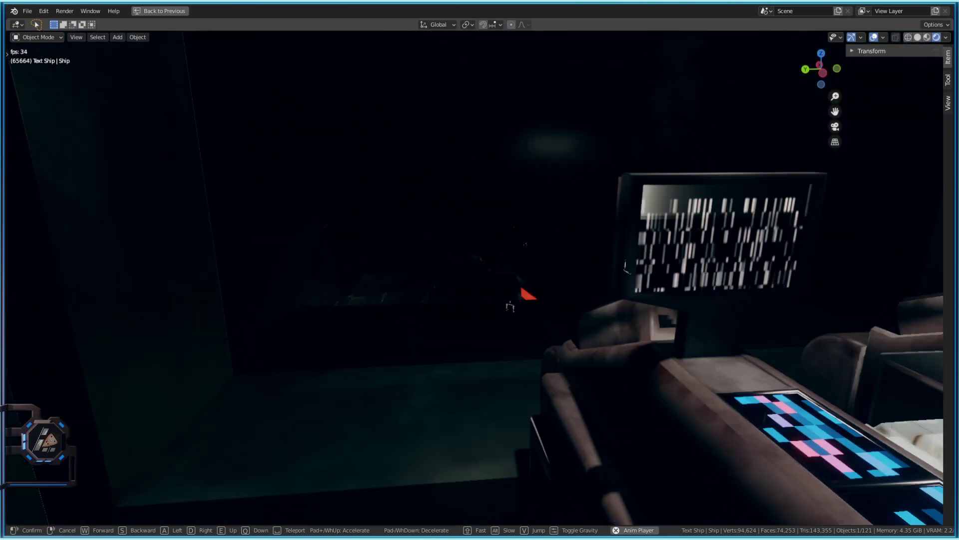
pyautogui.press('s')
pyautogui.press('q')
pyautogui.press('s')
pyautogui.click(481, 277)
pyautogui.hotkey('shift', '`')
pyautogui.press('a')
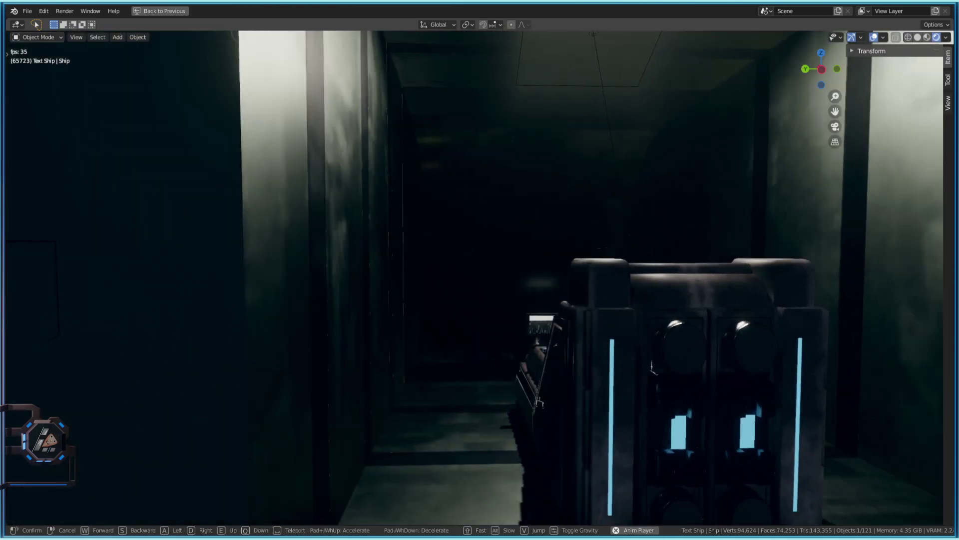
pyautogui.press('Return')
pyautogui.press('space')
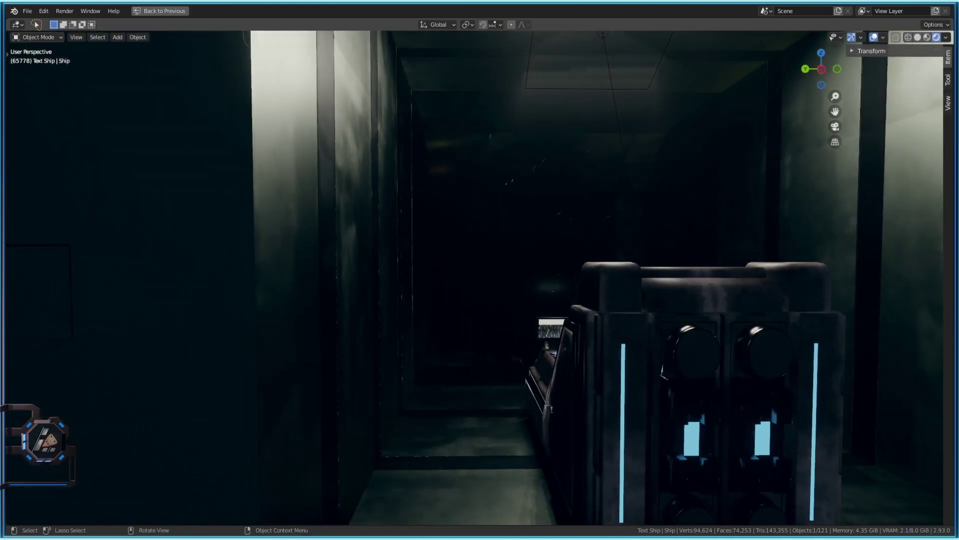
# - Make the universe planets collection visible in the viewport and hide its Sternenstaub object
pyautogui.hotkey('ctrl', 'space')
pyautogui.scroll(-2, 857, 232)
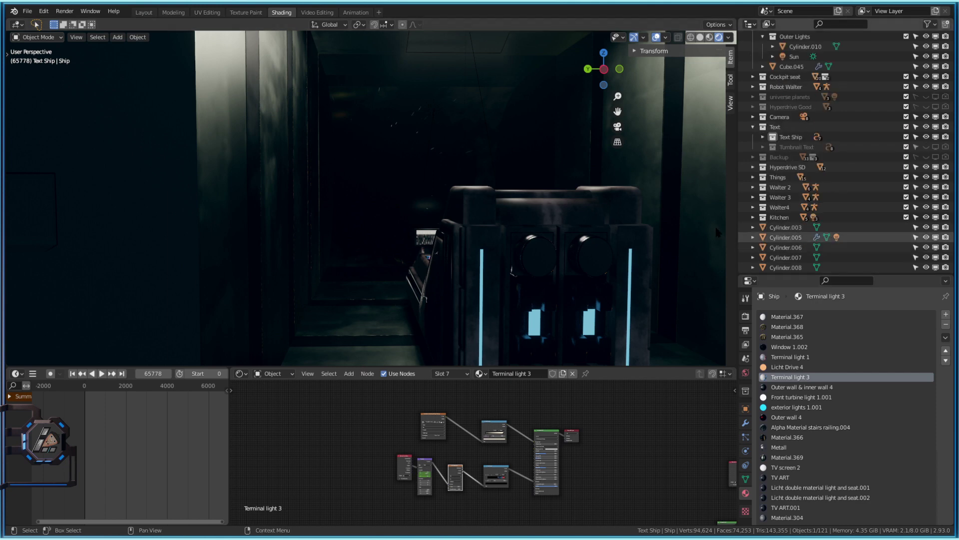
pyautogui.scroll(-2, 852, 210)
pyautogui.scroll(4, 830, 235)
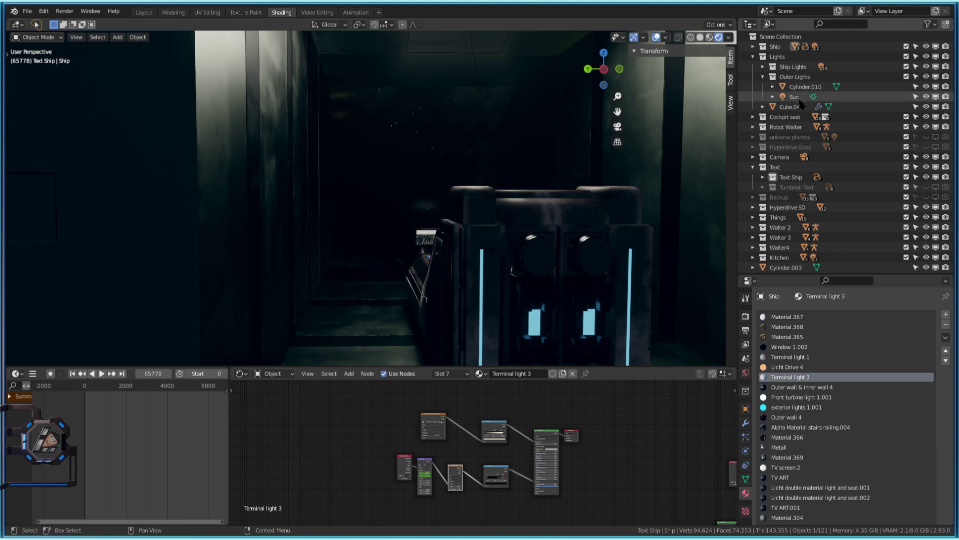
pyautogui.click(801, 138)
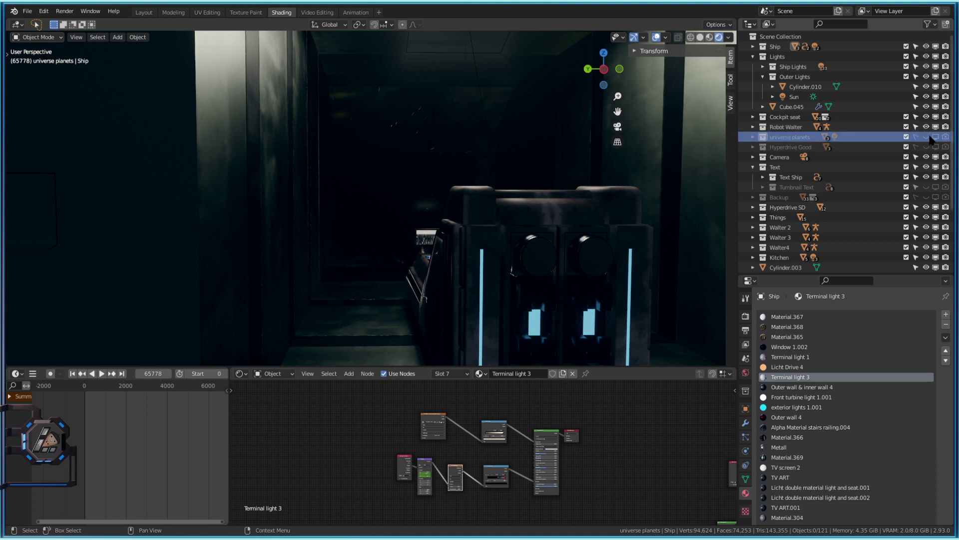
pyautogui.click(924, 139)
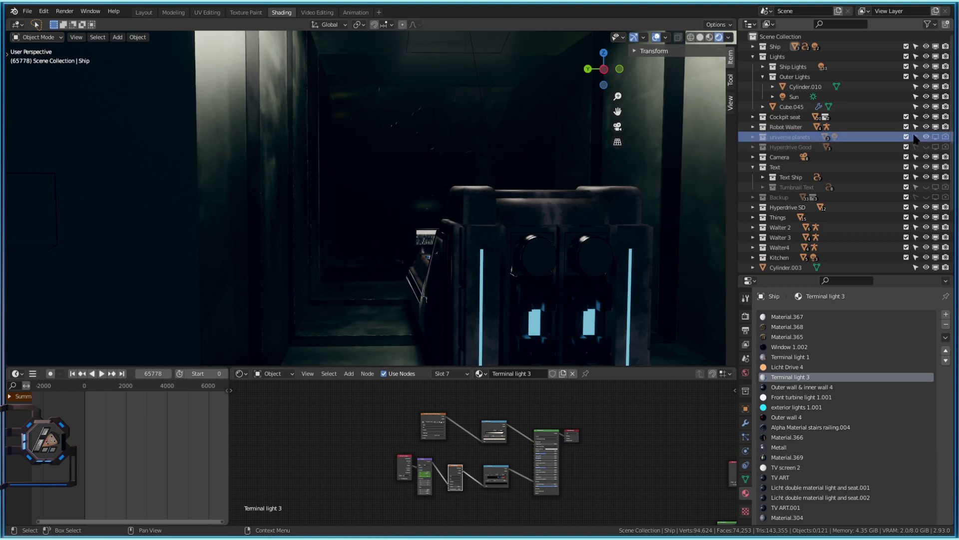
pyautogui.click(926, 137)
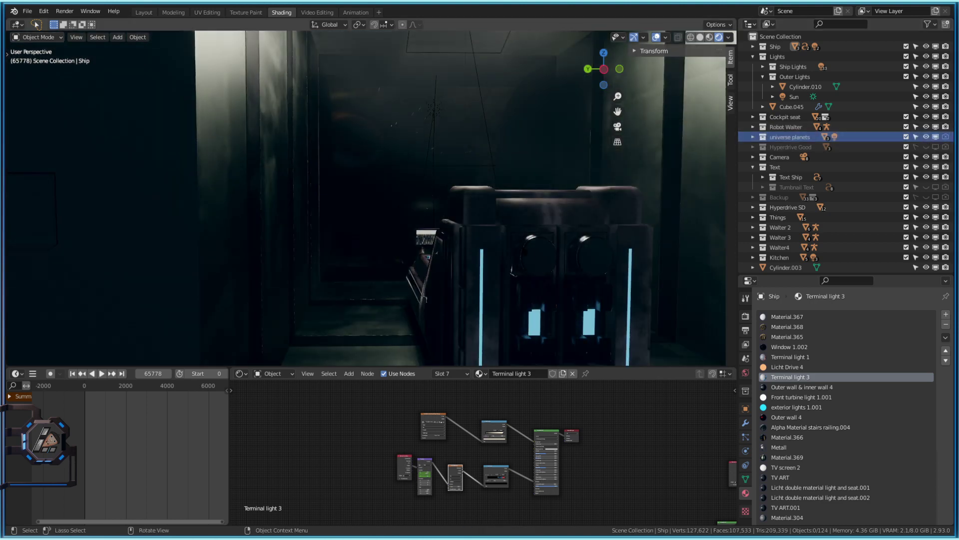
pyautogui.click(753, 136)
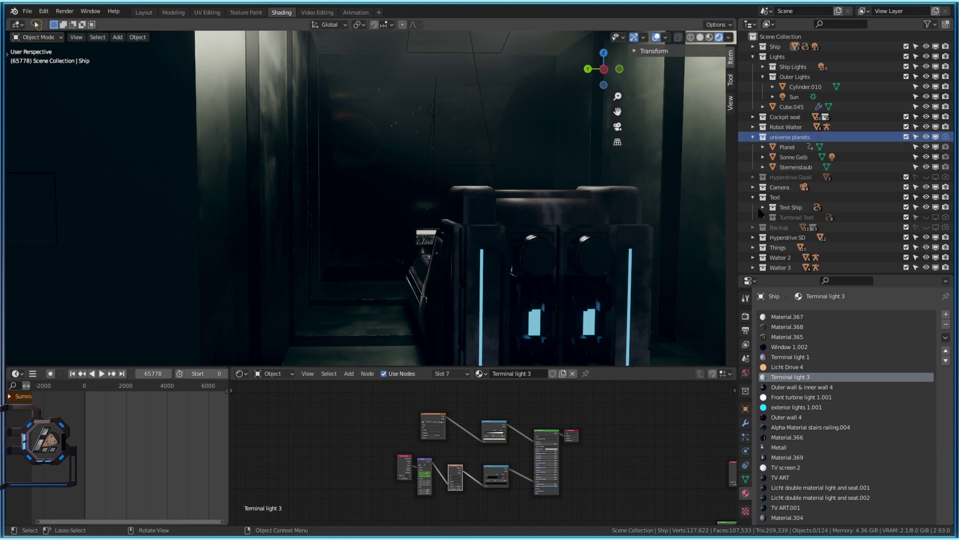
pyautogui.click(926, 168)
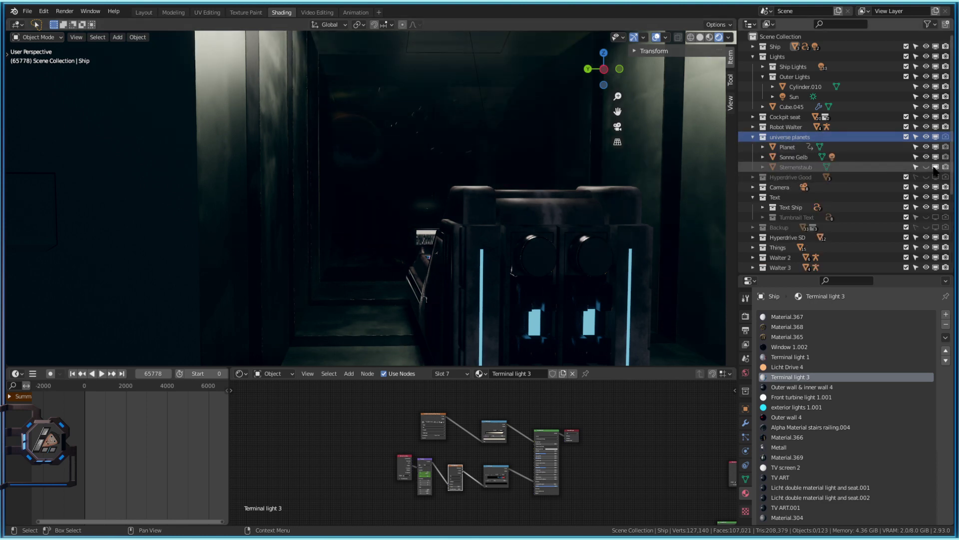
# - Select the ceiling point light Point.009 above the seat in the maximized viewport and hide it
pyautogui.hotkey('ctrl', 'space')
pyautogui.hotkey('shift', '`')
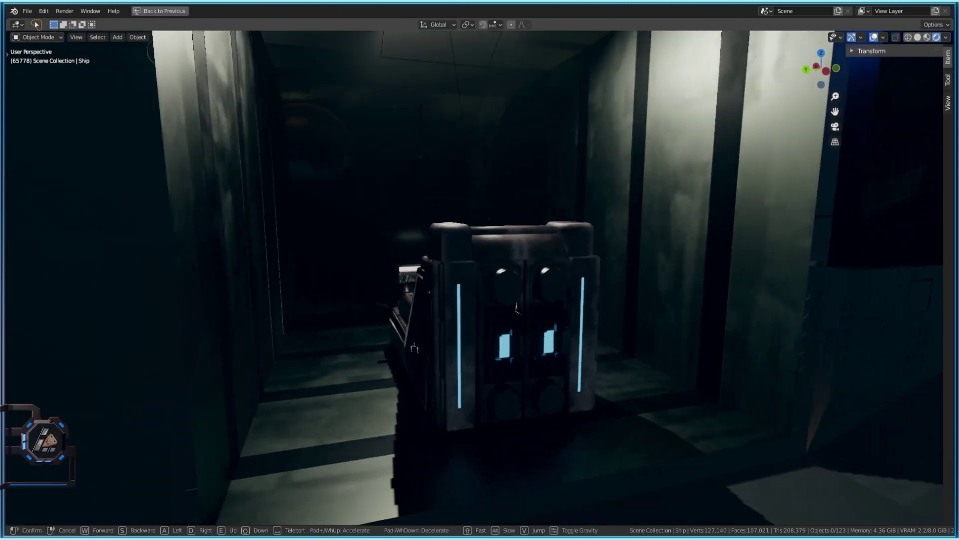
pyautogui.press('d')
pyautogui.click(564, 92)
pyautogui.hotkey('shift', '`')
pyautogui.press('w')
pyautogui.click(564, 92)
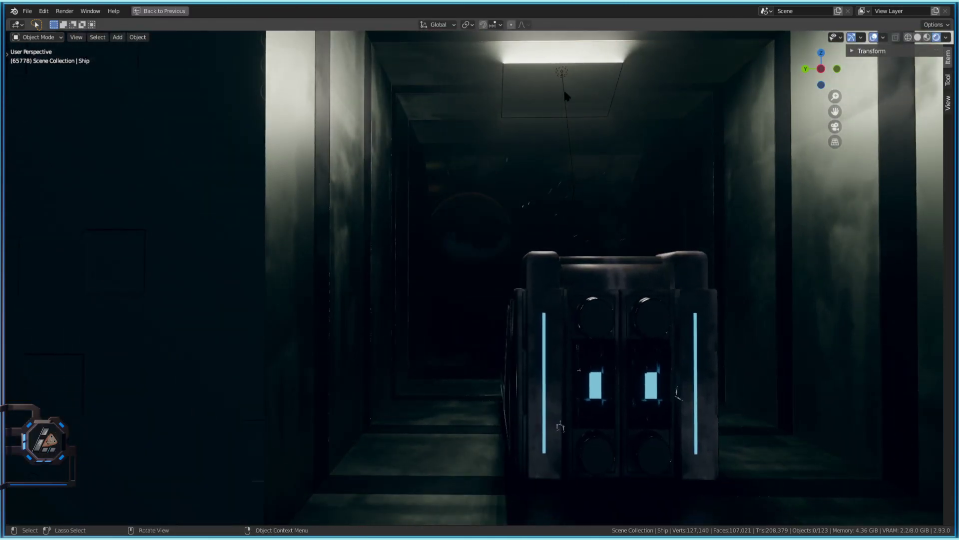
pyautogui.click(563, 92)
pyautogui.press('h')
# - Walk forward past the seat toward the dark planet and play the animation briefly
pyautogui.hotkey('shift', '`')
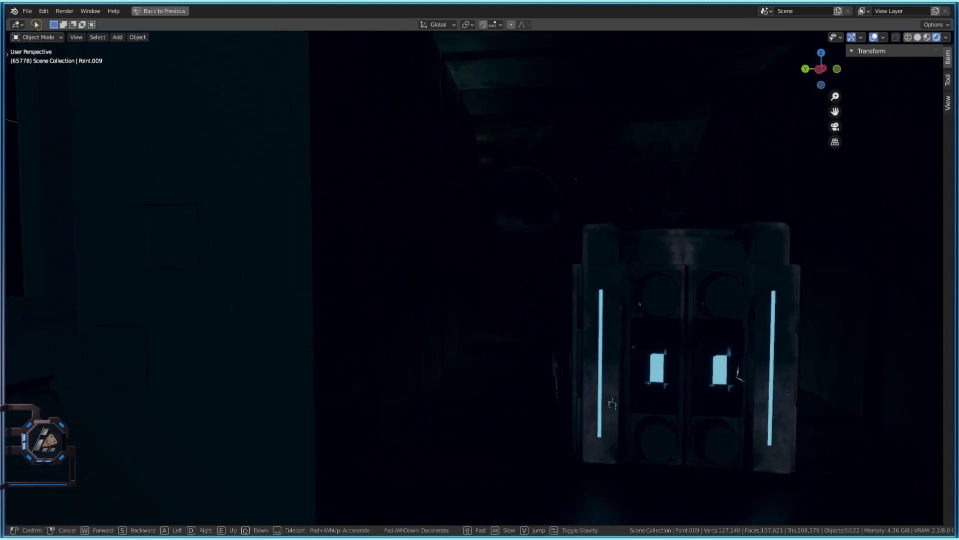
pyautogui.press('w')
pyautogui.click(564, 92)
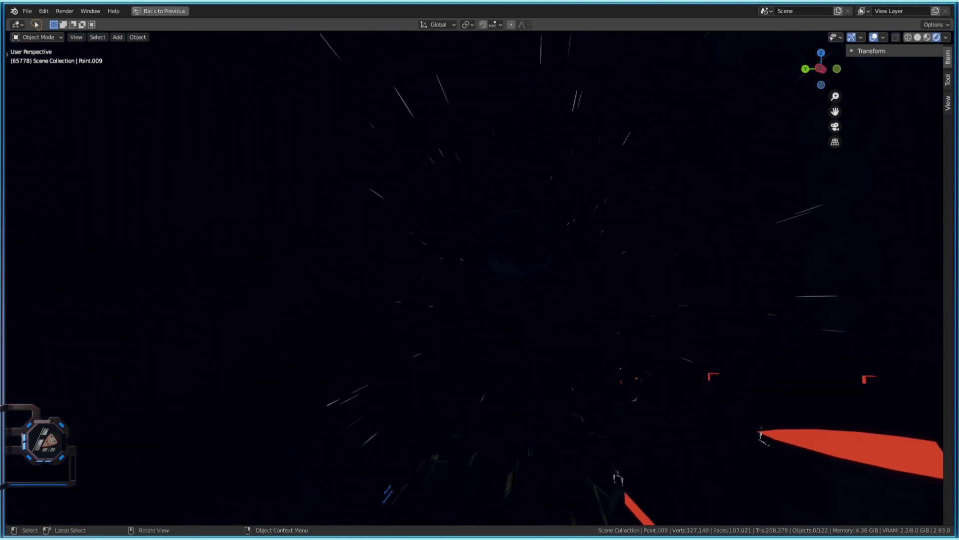
pyautogui.press('space')
pyautogui.press('space')
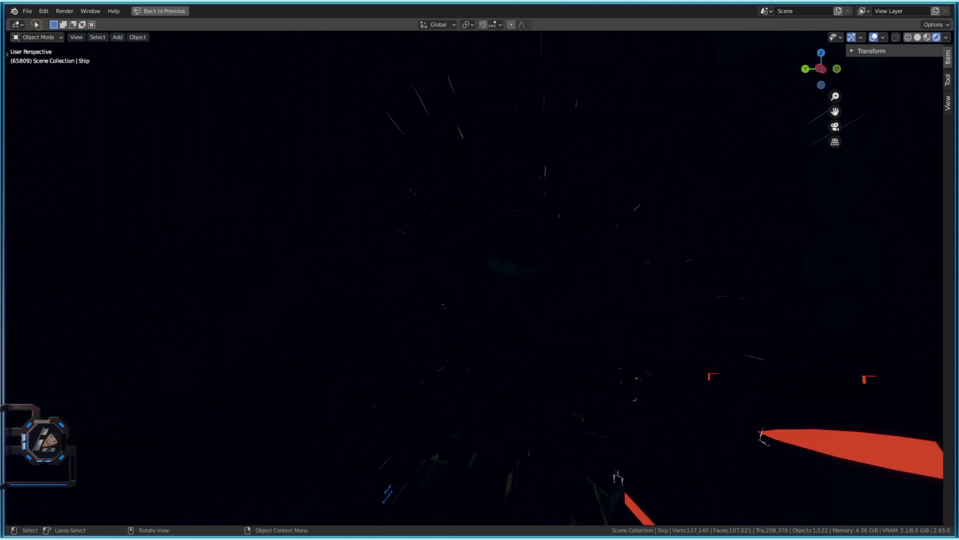
# - Rotate the Sun light of Outer Lights 59.1° about the global X axis and set its strength to 3.870
pyautogui.hotkey('ctrl', 'space')
pyautogui.click(763, 76)
pyautogui.click(794, 97)
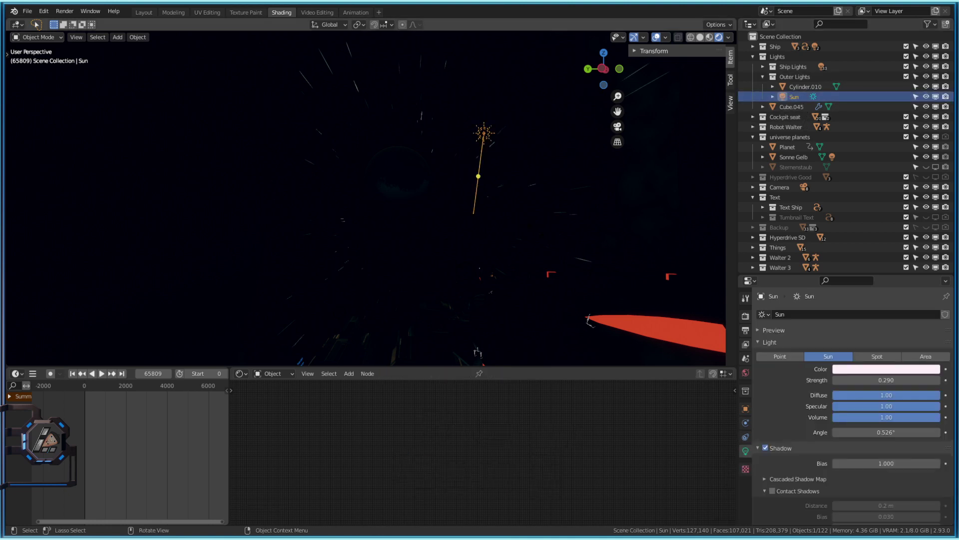
pyautogui.press('r')
pyautogui.press('x')
pyautogui.press('Return')
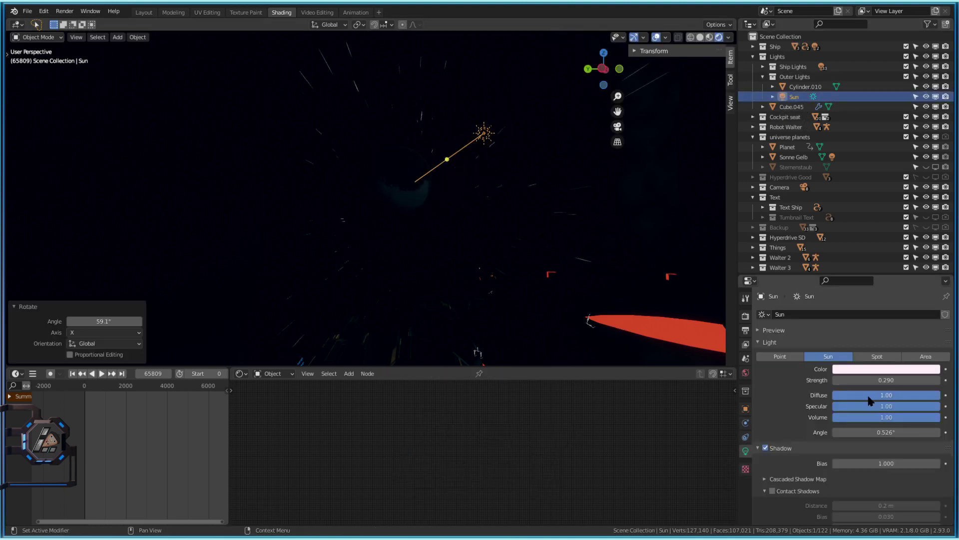
pyautogui.moveTo(887, 380); pyautogui.dragTo(930, 380)
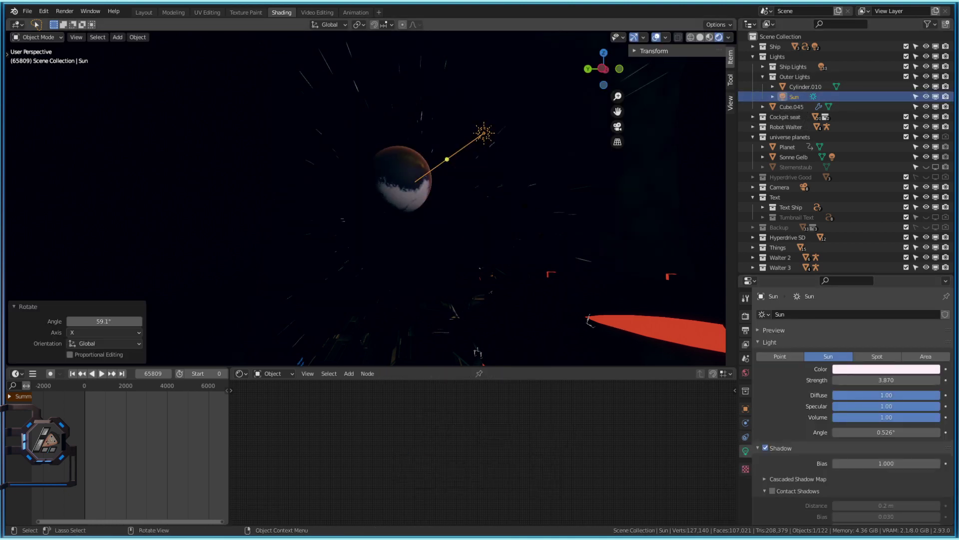
pyautogui.click(550, 215)
# - Walk back behind the seat in the maximized viewport to view the sunlit planet from inside the ship
pyautogui.hotkey('ctrl', 'space')
pyautogui.hotkey('shift', '`')
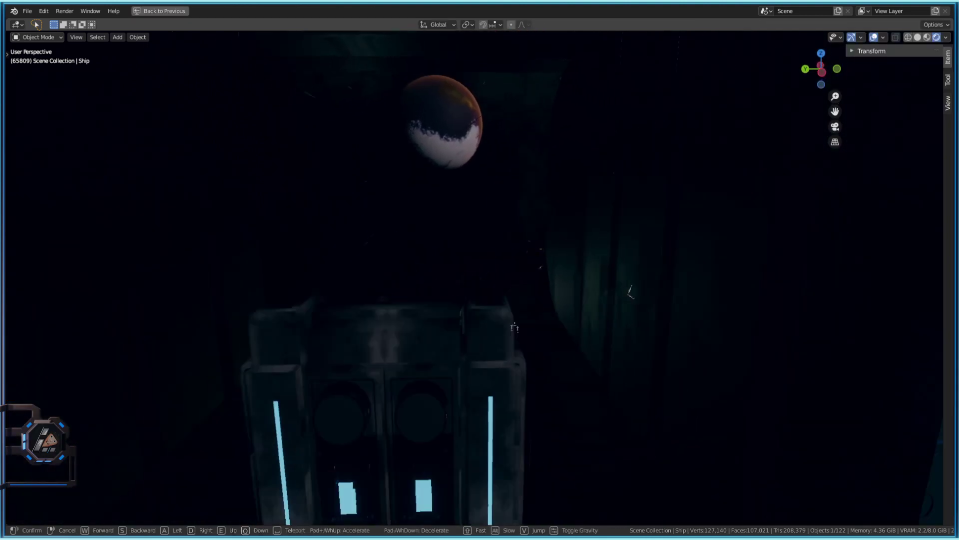
pyautogui.press('w')
pyautogui.press('a')
pyautogui.press('Return')
# - Rewind the animation to frame 0 and restart playback
pyautogui.press('space')
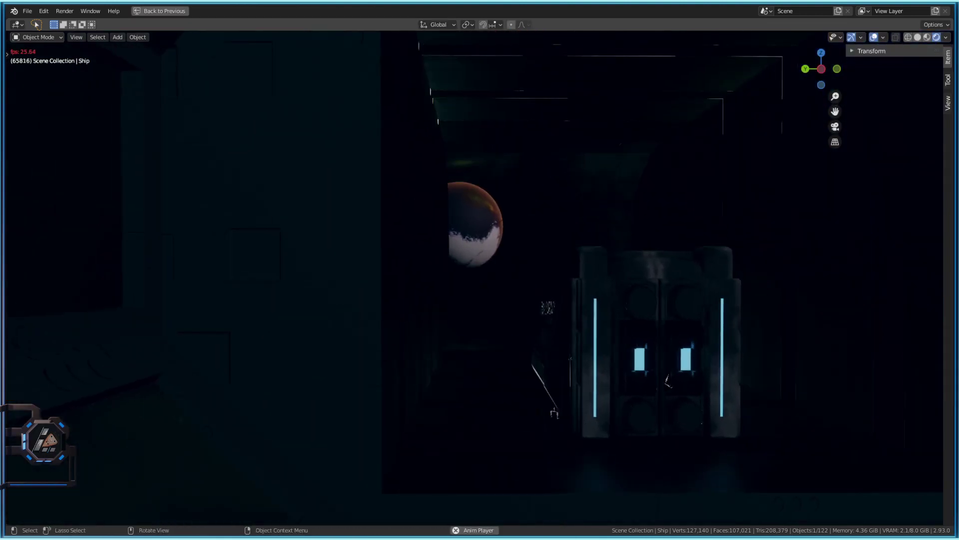
pyautogui.press('space')
pyautogui.hotkey('ctrl', 'alt', 'space')
pyautogui.hotkey('ctrl', 'alt', 'space')
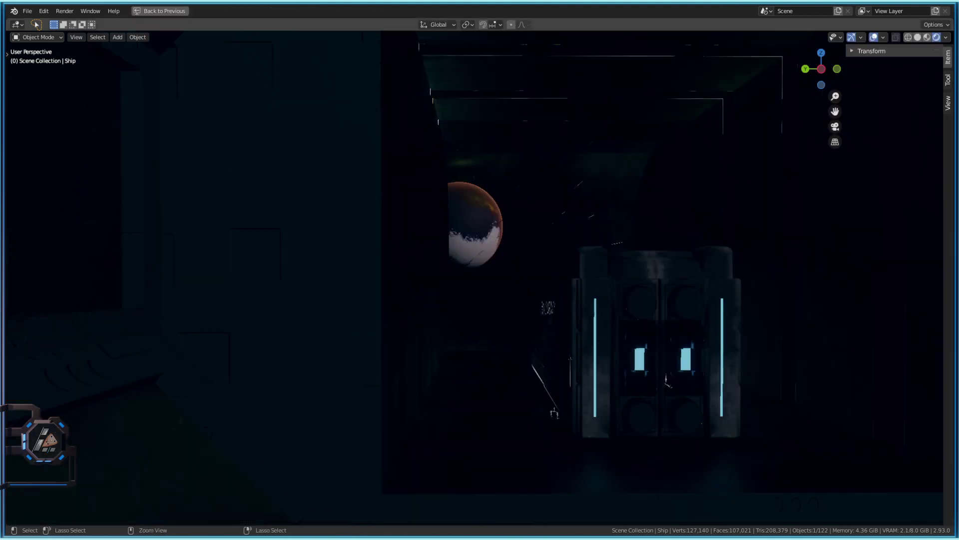
pyautogui.press('space')
# - Walk toward the red star at the end of the room and hide the Hyperdrive 1 SD object in front of it
pyautogui.hotkey('shift', '`')
pyautogui.press('w')
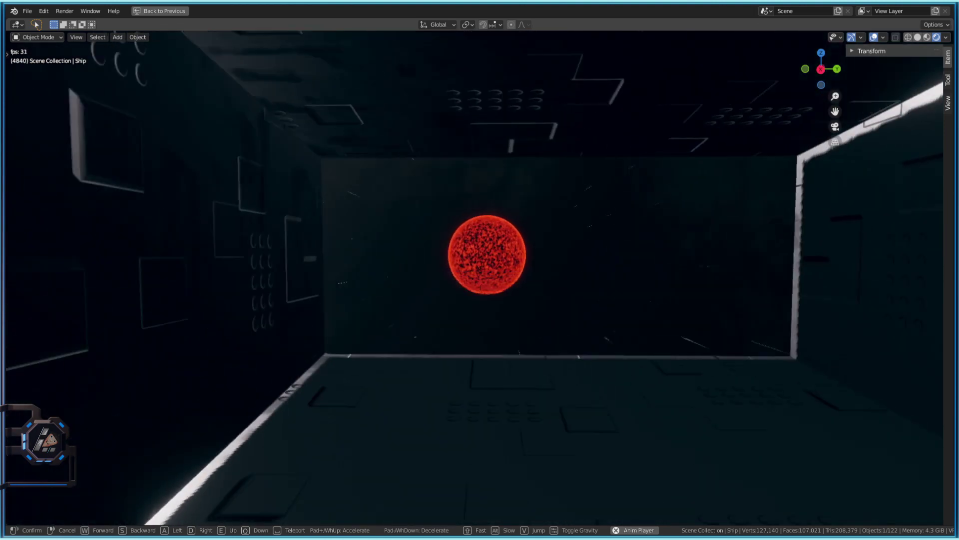
pyautogui.press('w')
pyautogui.press('e')
pyautogui.click(480, 278)
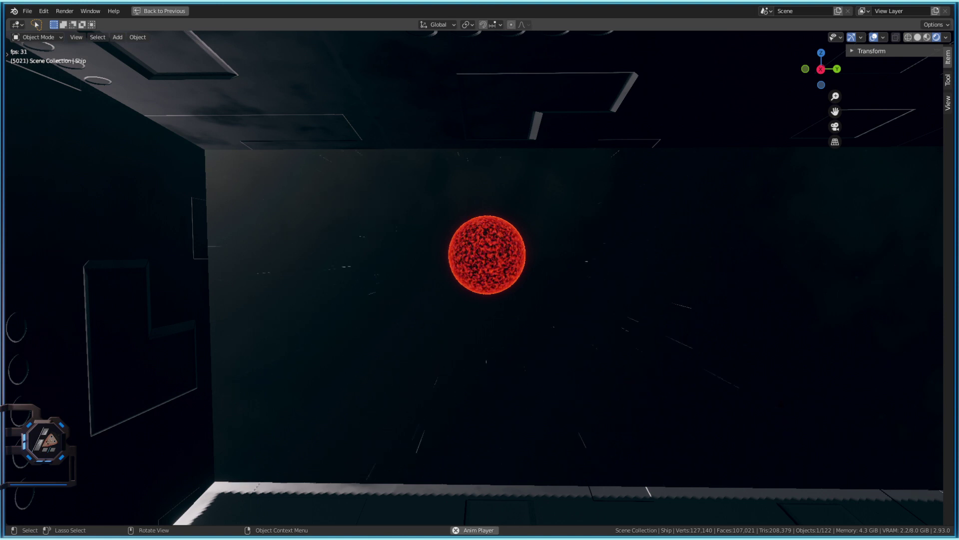
pyautogui.click(480, 272)
pyautogui.press('h')
# - Walk around toward the far end of the ship and back out to view the whole spaceship and planet from outside
pyautogui.hotkey('shift', '`')
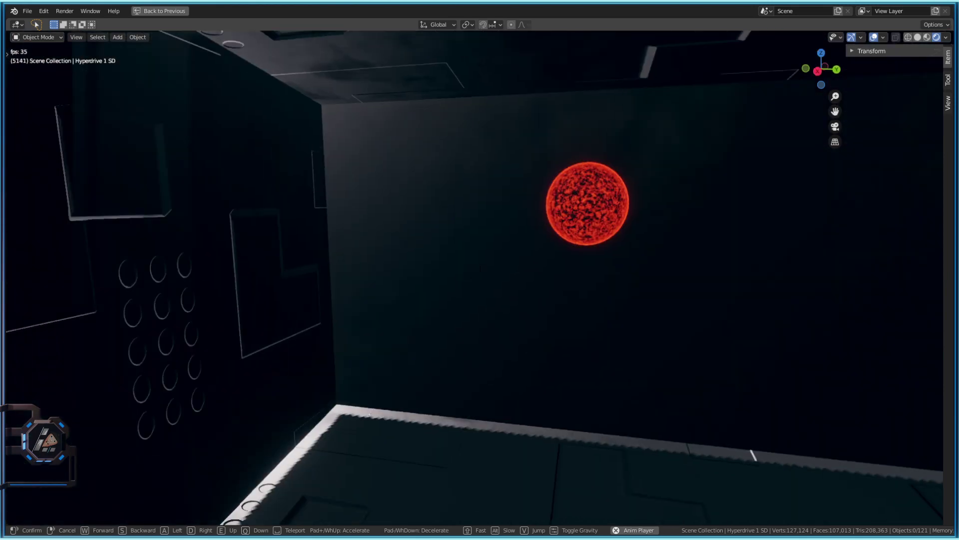
pyautogui.press('w')
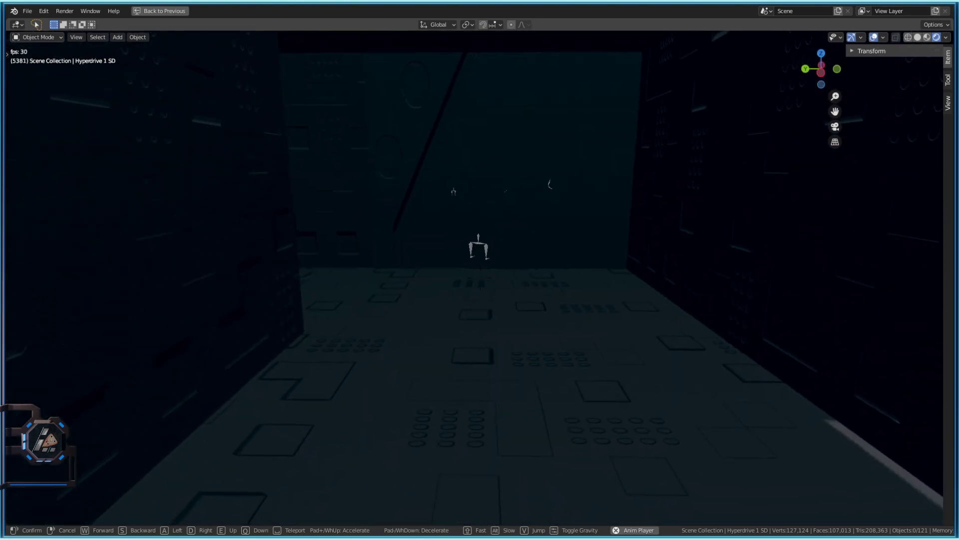
pyautogui.click(482, 276)
pyautogui.scroll(-7, 484, 295)
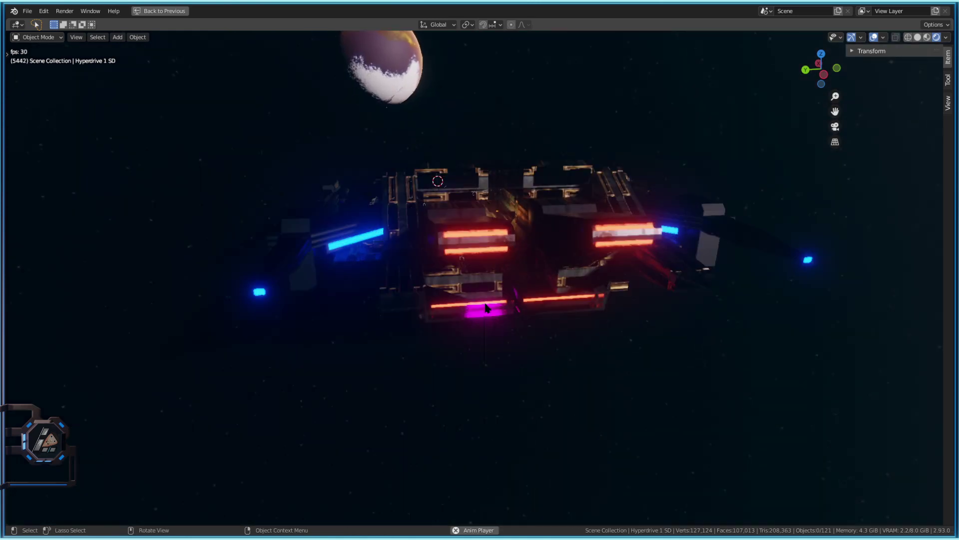
# - Select the Area.004 point light above the ship and restore the full Shading workspace layout
pyautogui.click(484, 377)
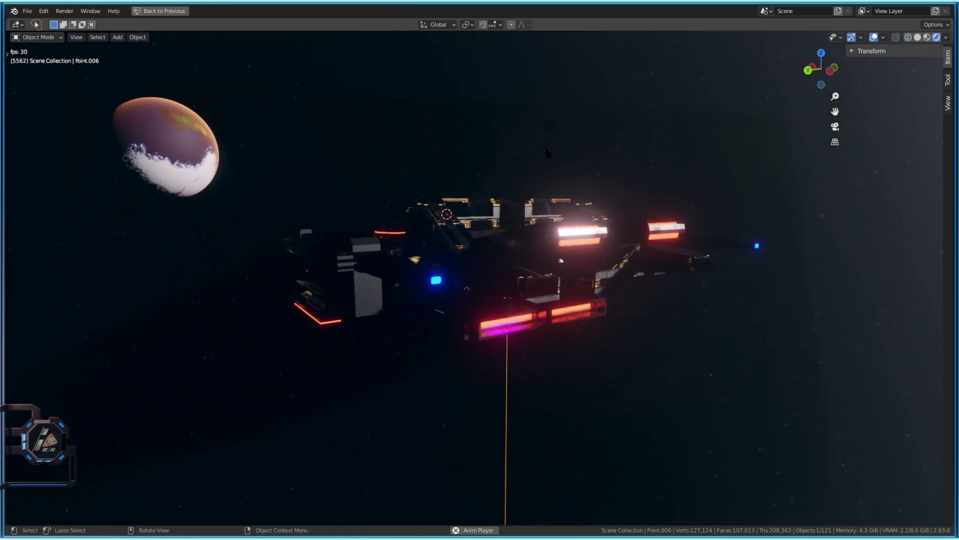
pyautogui.click(549, 127)
pyautogui.hotkey('ctrl', 'space')
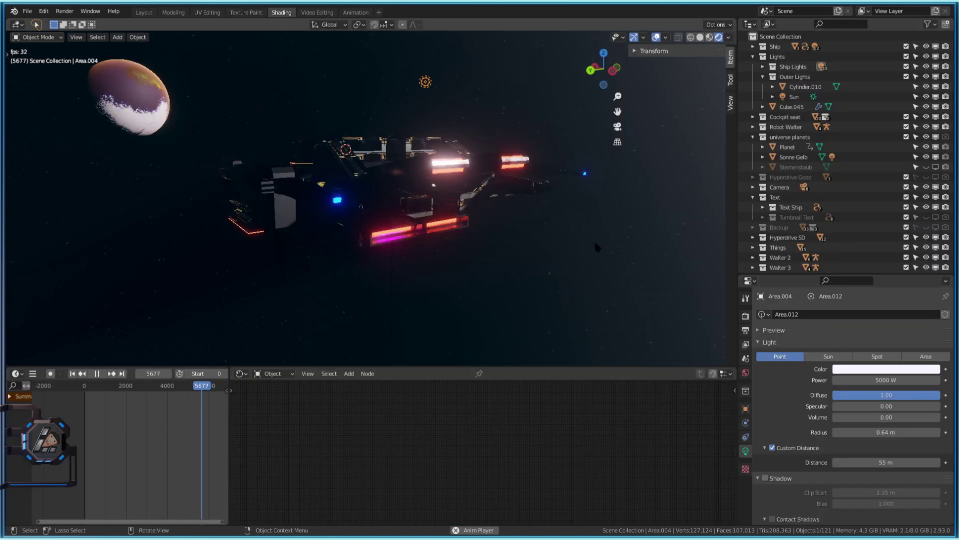
# - Walk the view up close to the ship's glowing red engines
pyautogui.hotkey('shift', '`')
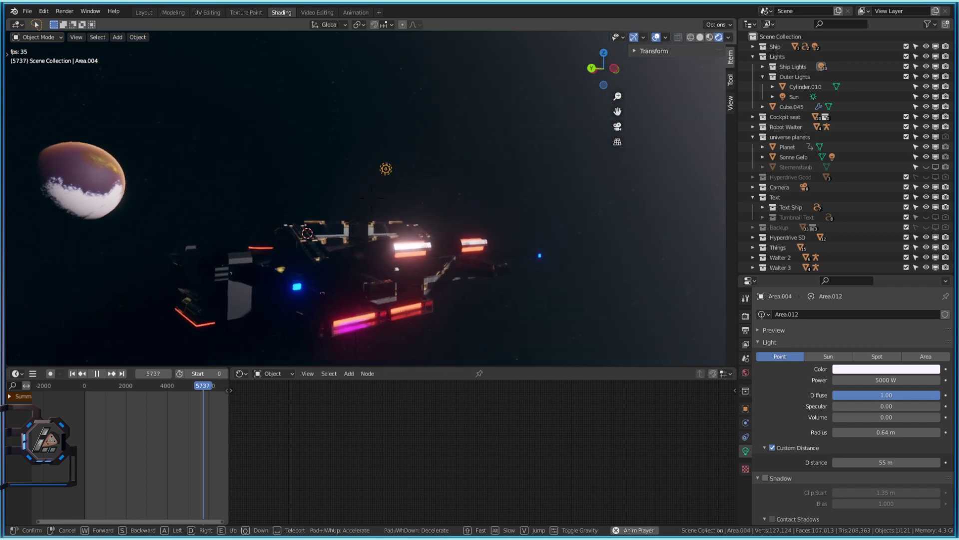
pyautogui.press('w')
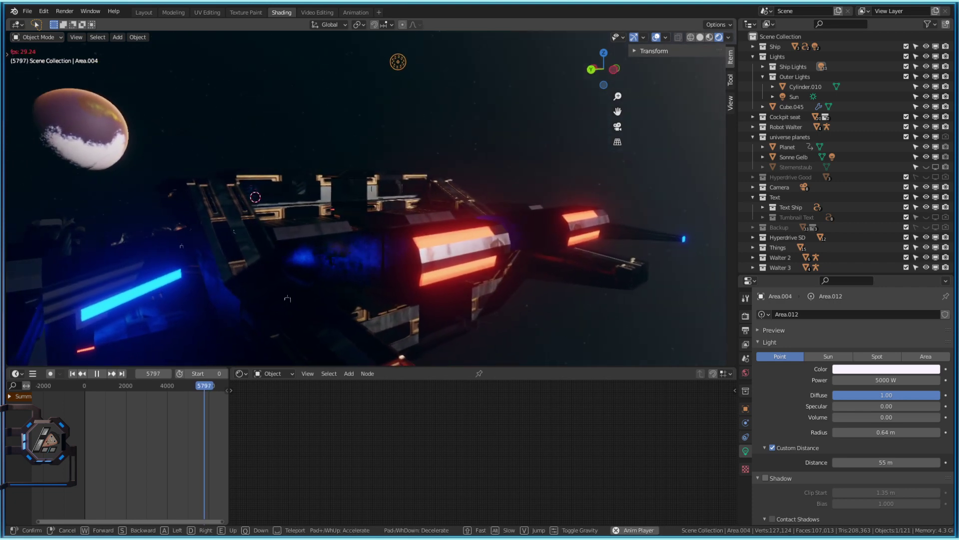
pyautogui.press('d')
pyautogui.click(372, 197)
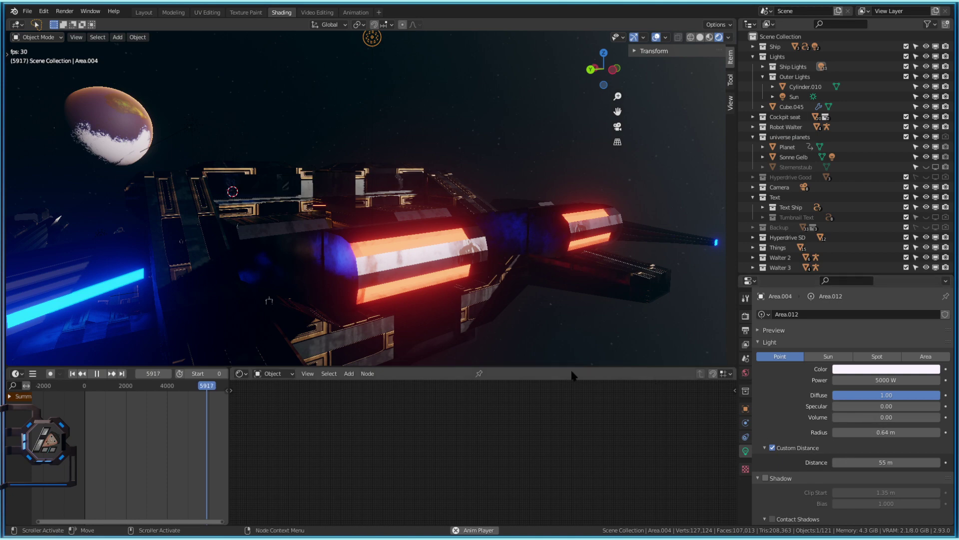
pyautogui.hotkey('shift', '`')
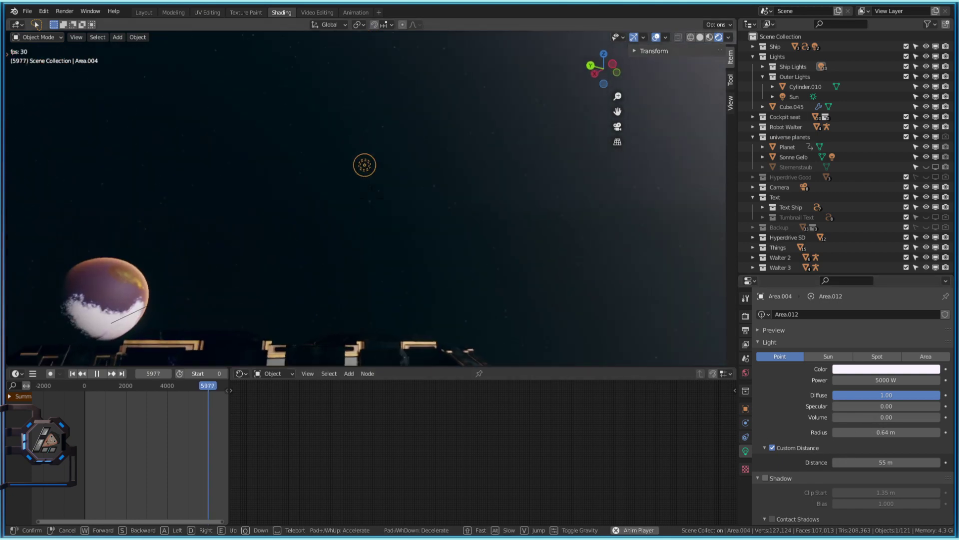
pyautogui.click(371, 198)
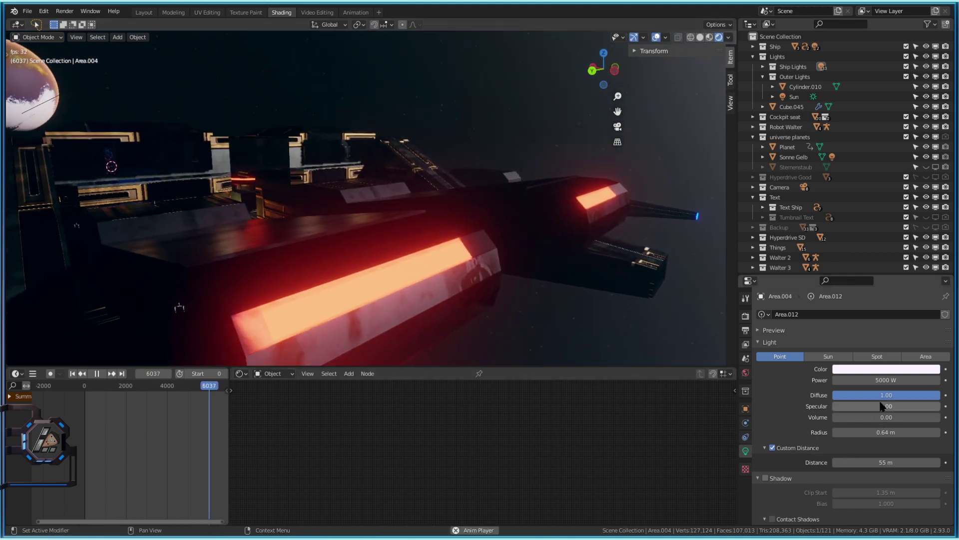
# - Try the selected light's specular at 1.00 to compare the hull reflections, and return it to 0.00
pyautogui.moveTo(864, 405); pyautogui.dragTo(940, 406)
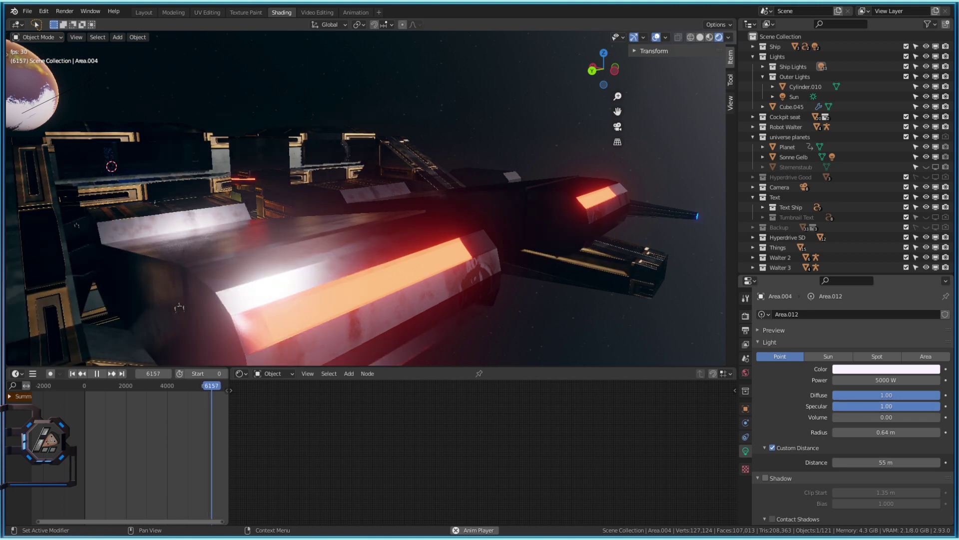
pyautogui.moveTo(939, 406); pyautogui.dragTo(834, 406)
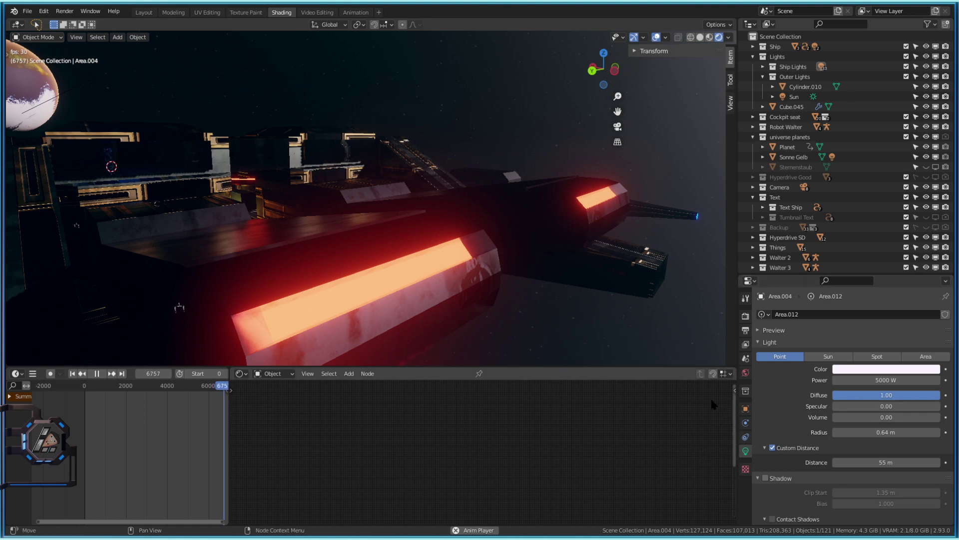
# - Walk through the dark hull past the red engine lights and back out along the ship's exterior
pyautogui.hotkey('shift', '`')
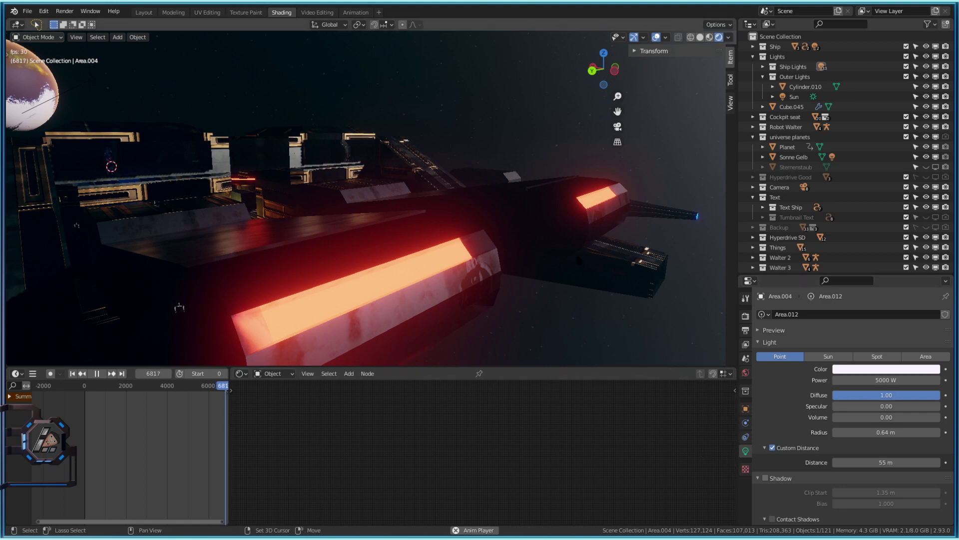
pyautogui.press('w')
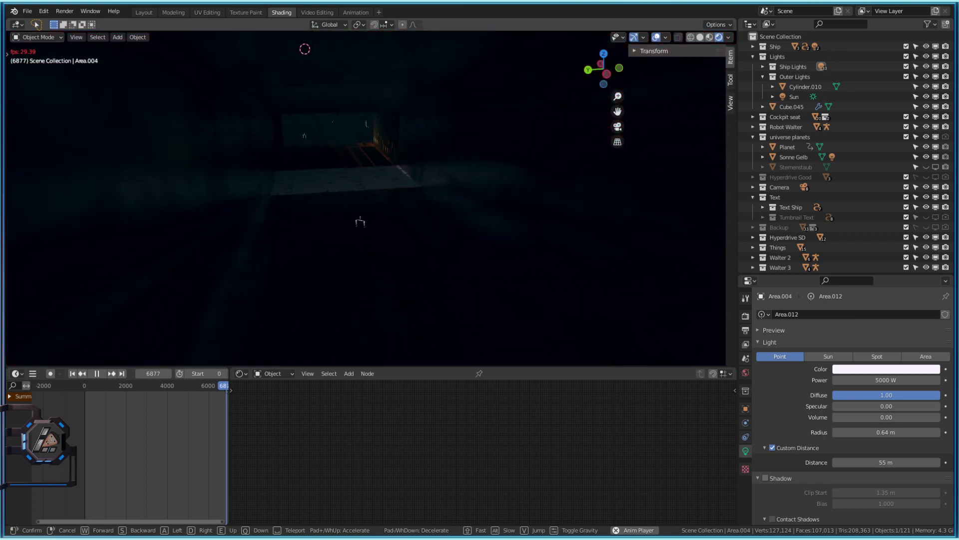
pyautogui.press('w')
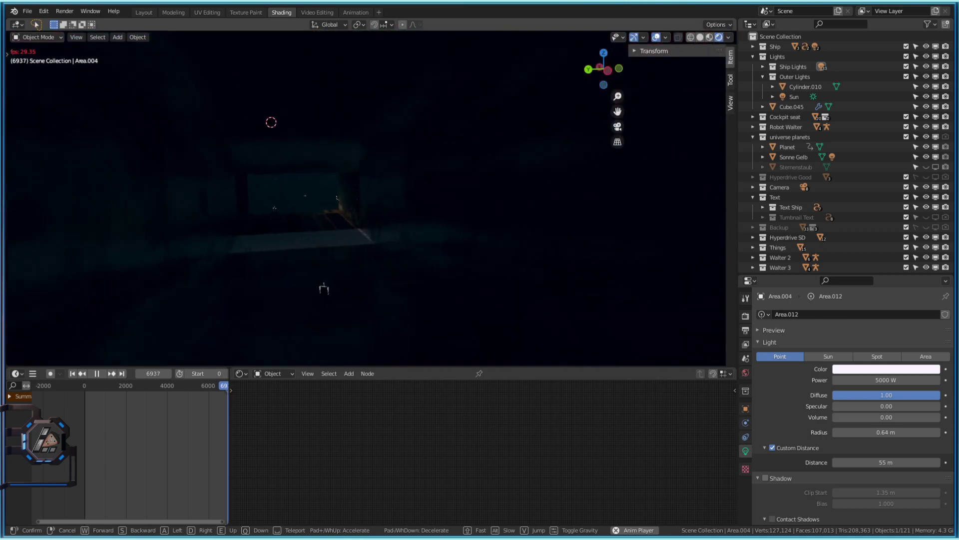
pyautogui.press('w')
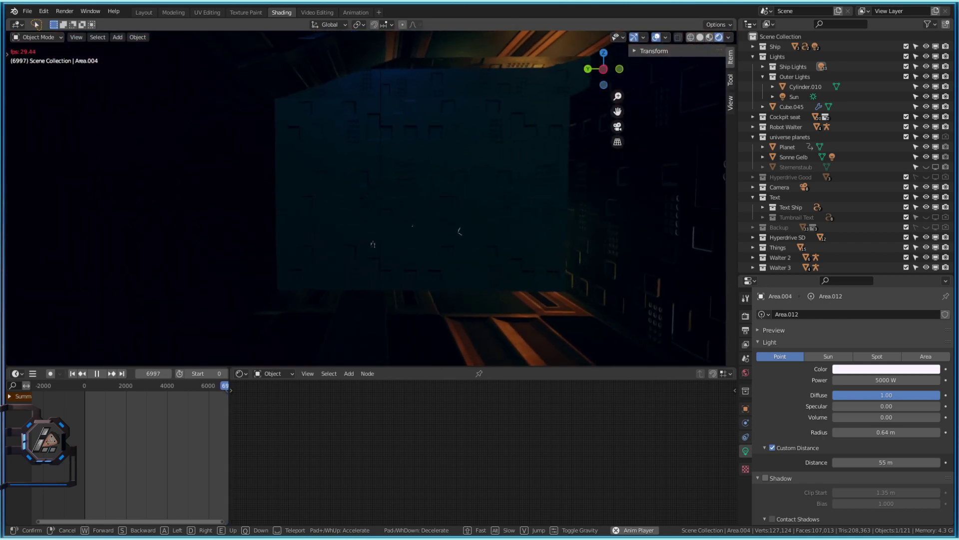
pyautogui.press('w')
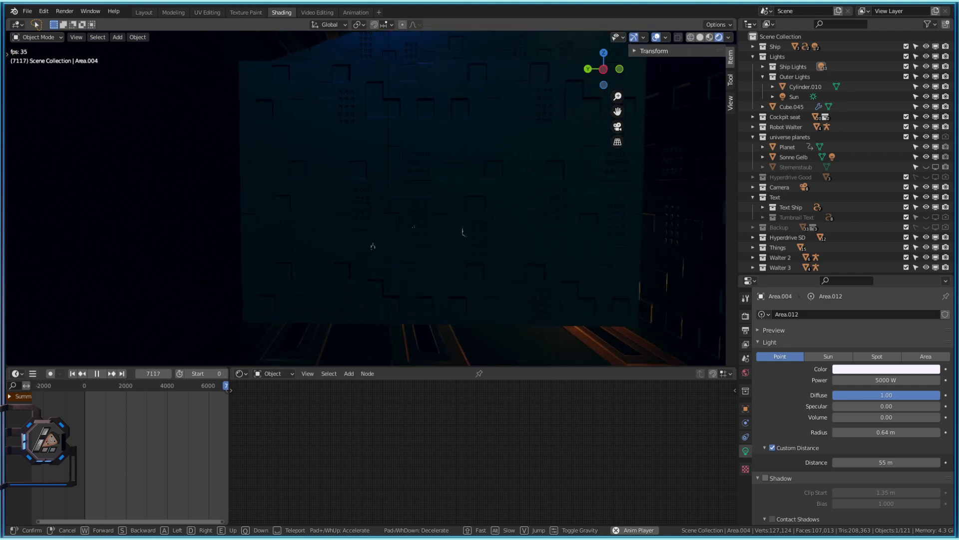
pyautogui.press('w')
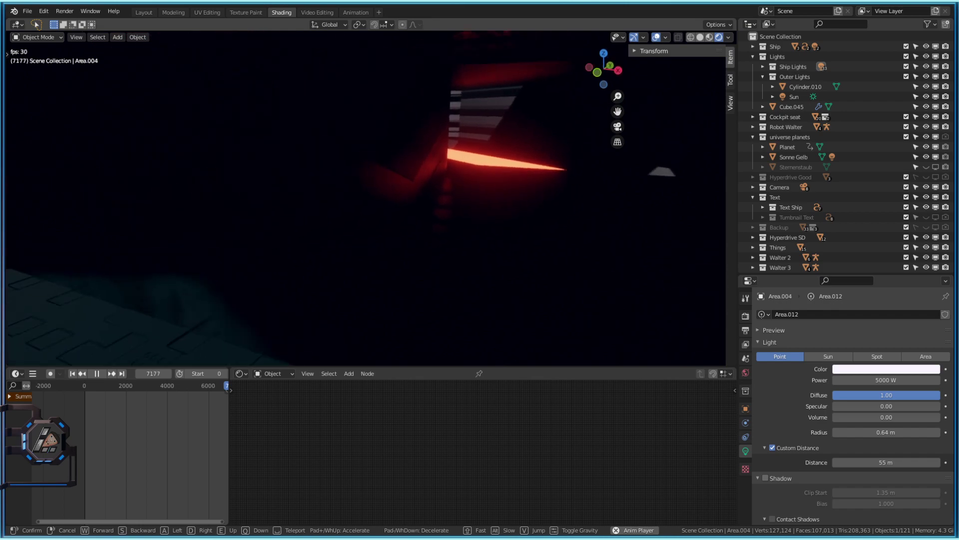
pyautogui.press('w')
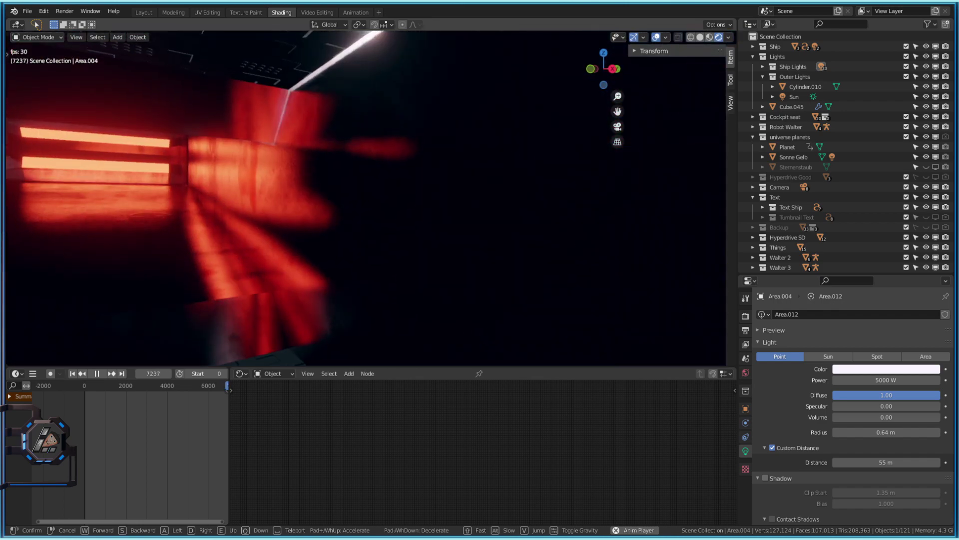
pyautogui.press('s')
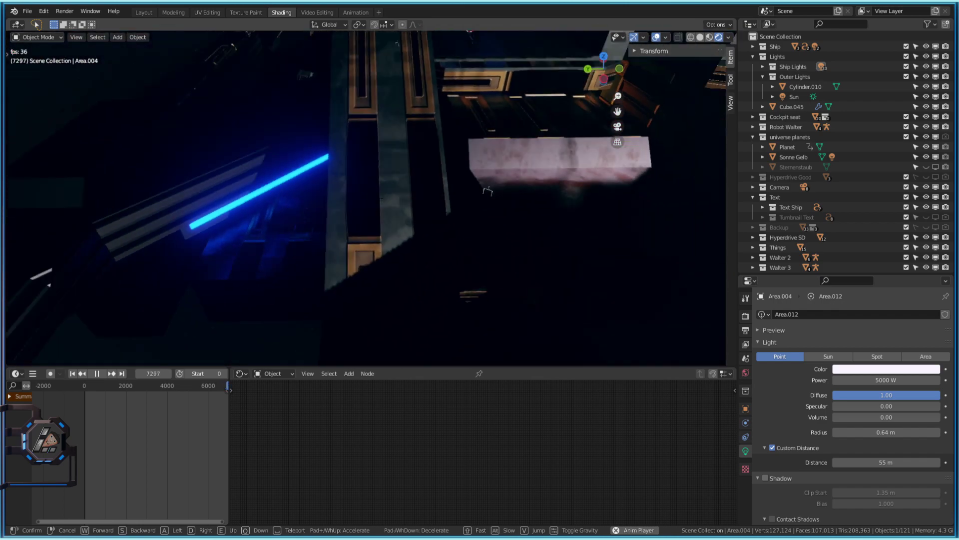
pyautogui.press('w')
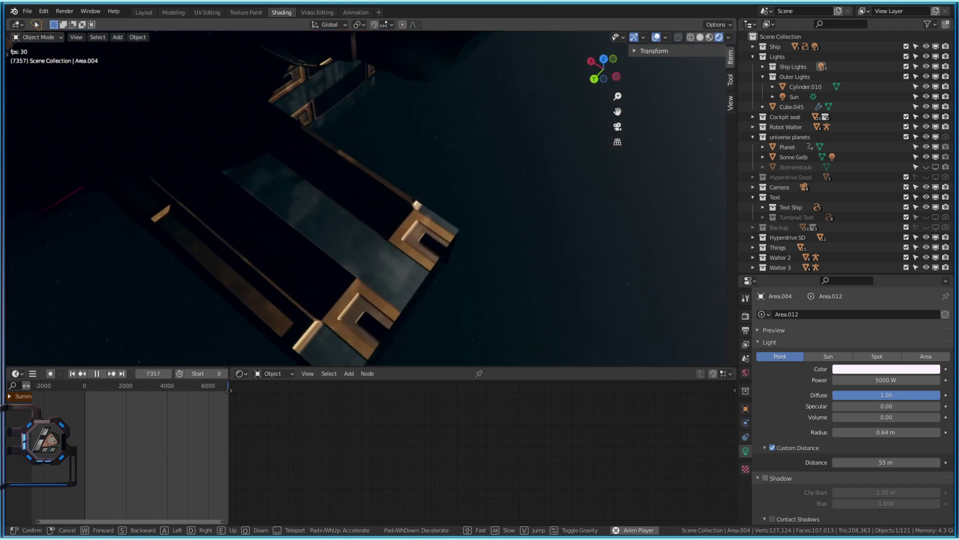
# - Walk back inside the ship and through its rooms to the wall screen with blue and pink bars
pyautogui.press('w')
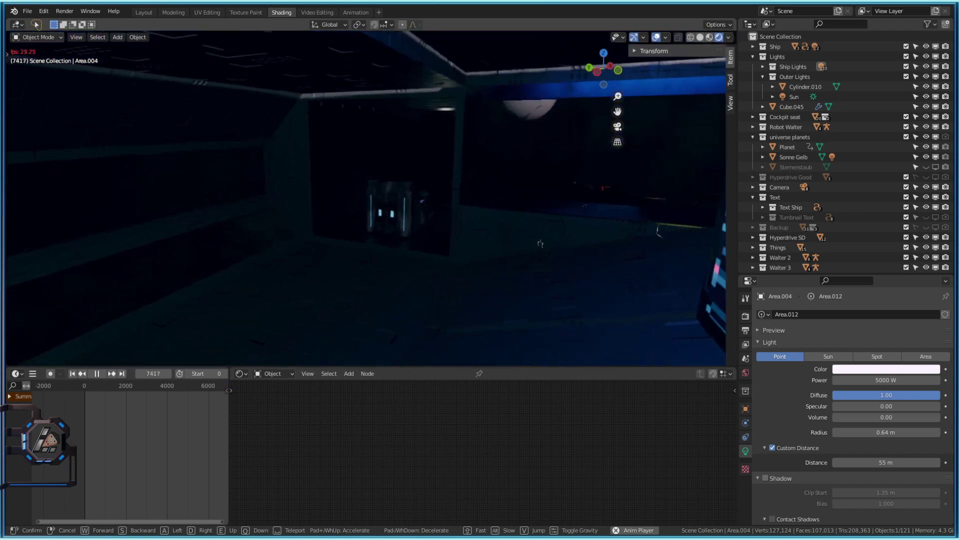
pyautogui.press('w')
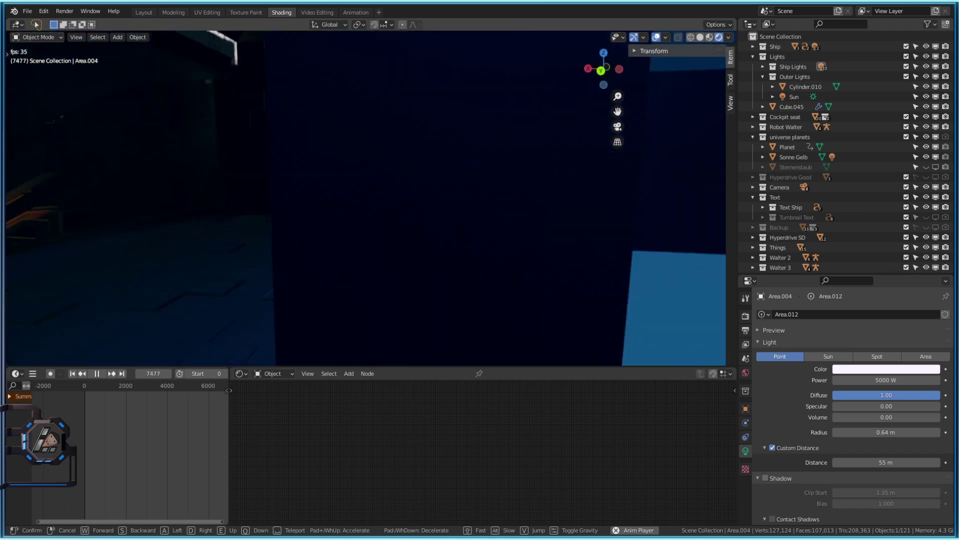
pyautogui.press('w')
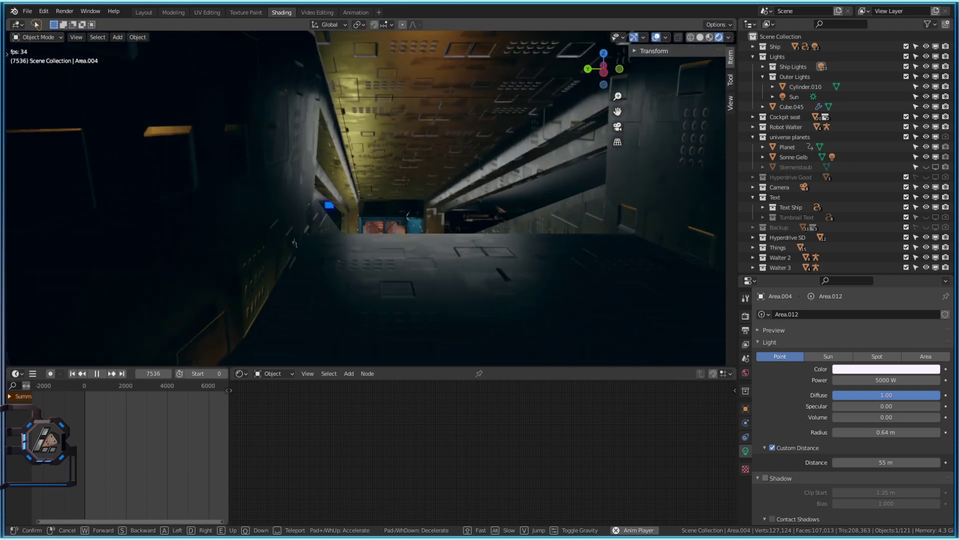
pyautogui.press('w')
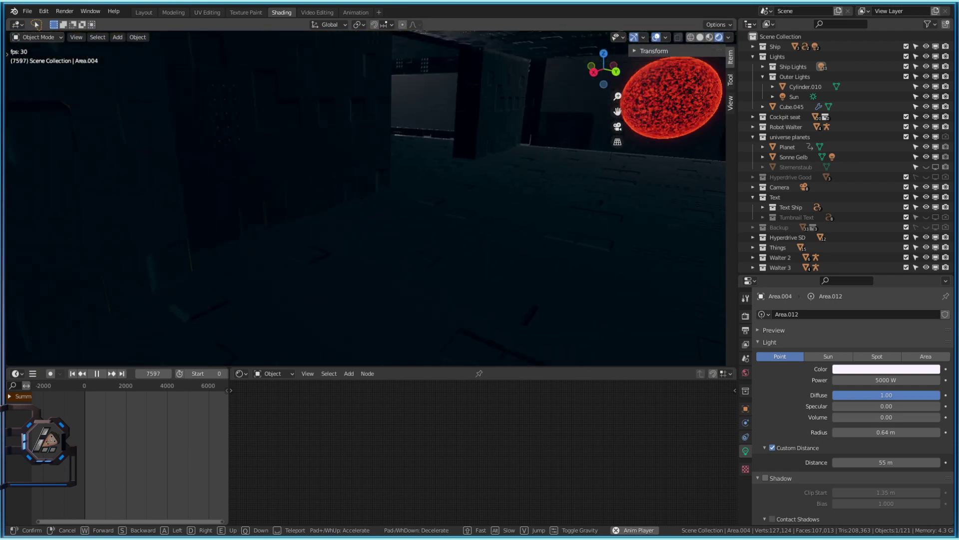
pyautogui.press('w')
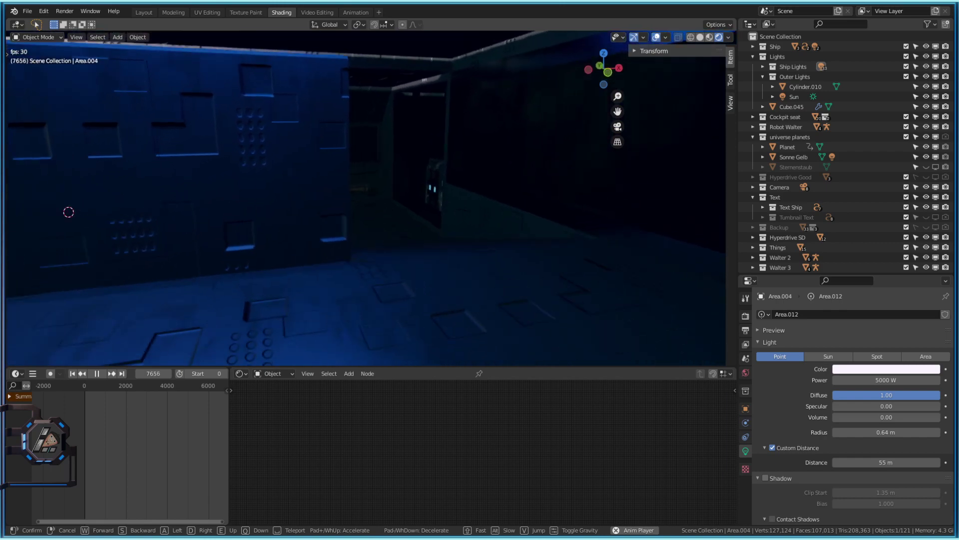
pyautogui.press('w')
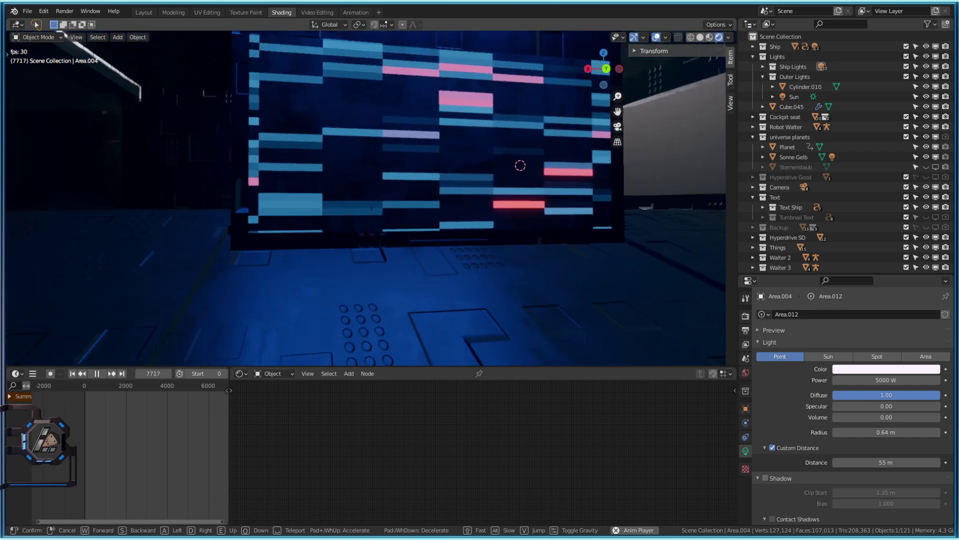
# - Walk through the dark paneled corridors to the room with the green-stained barrels
pyautogui.press('w')
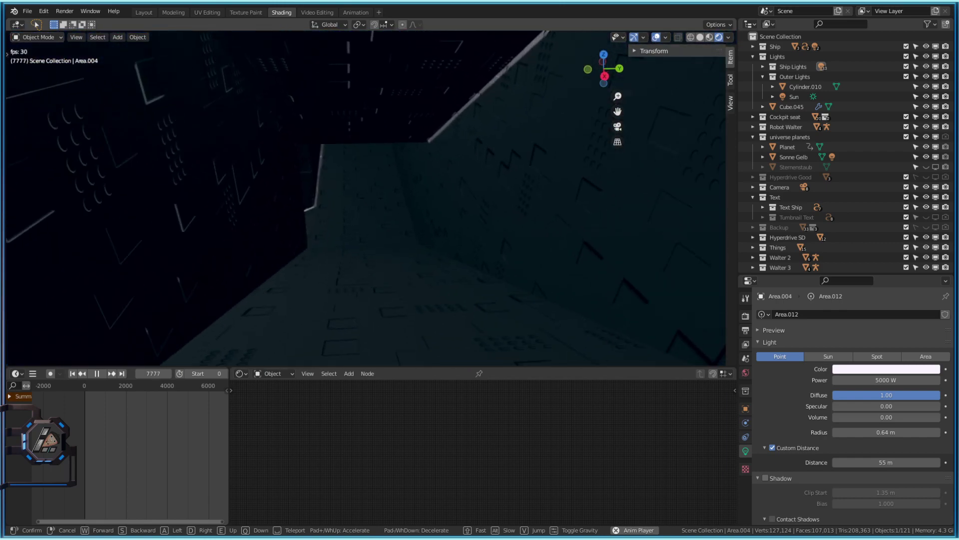
pyautogui.press('w')
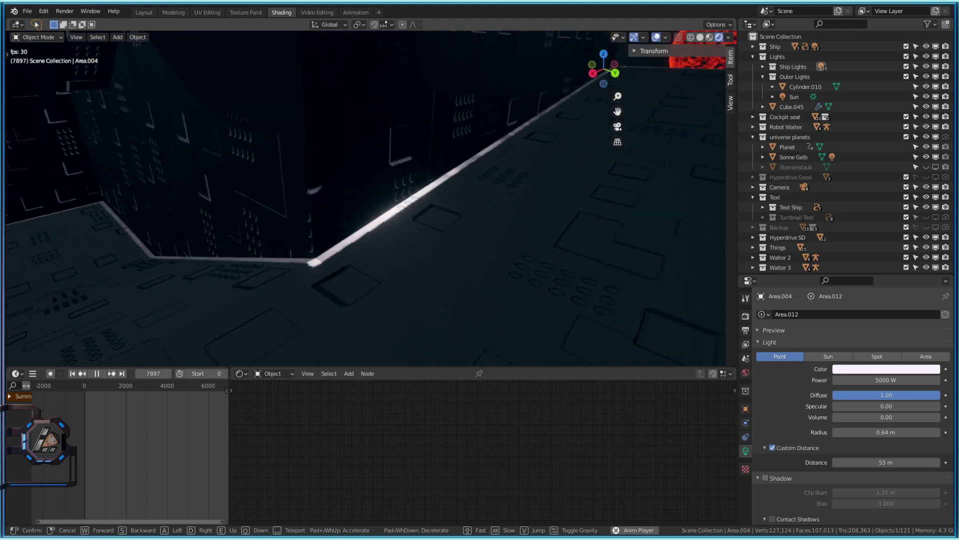
pyautogui.press('w')
pyautogui.press('w')
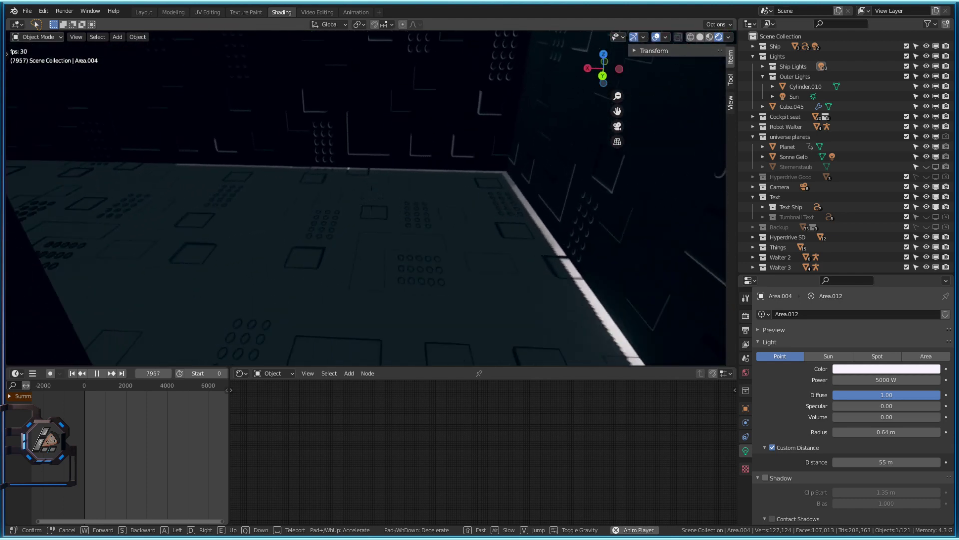
pyautogui.press('w')
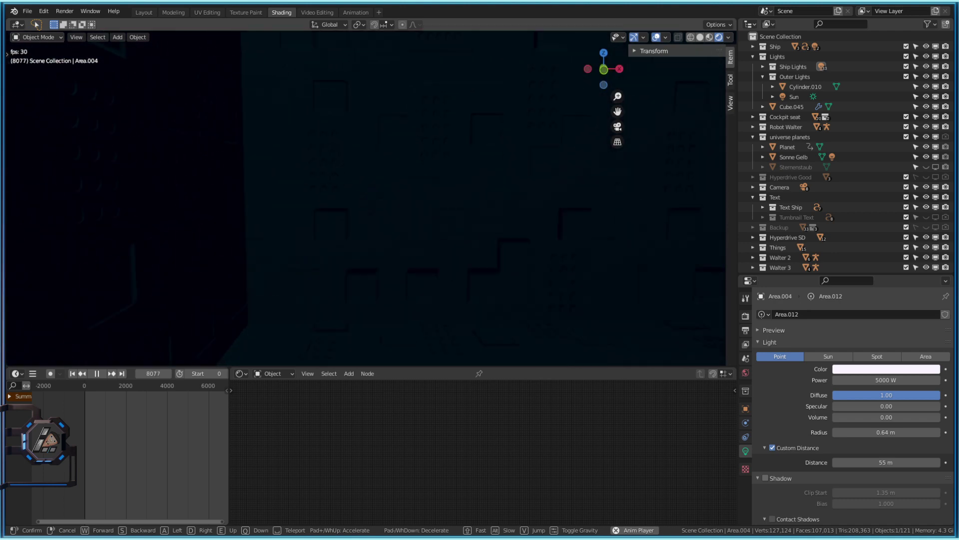
pyautogui.press('w')
pyautogui.press('w')
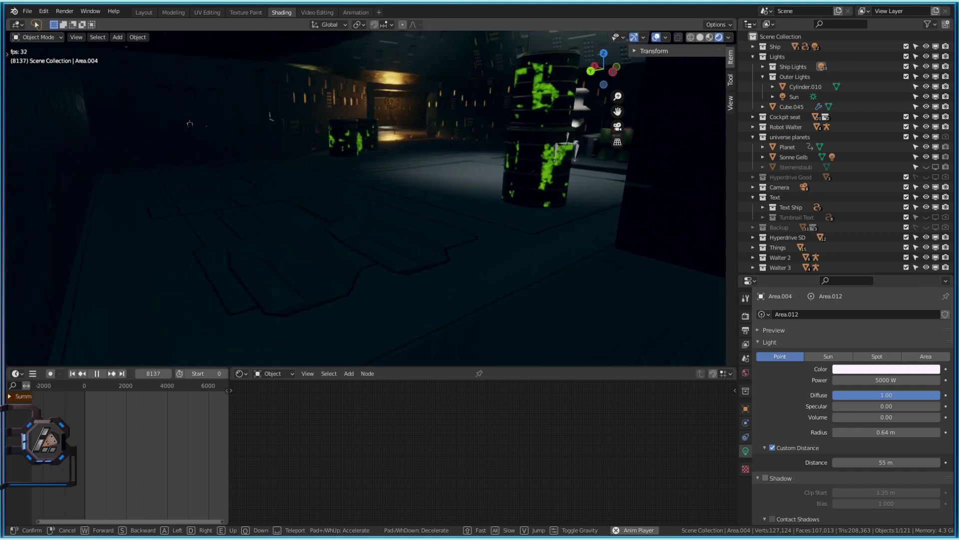
# - Walk past the one-eyed robot to the room with the Bridge sign and keep that view
pyautogui.press('w')
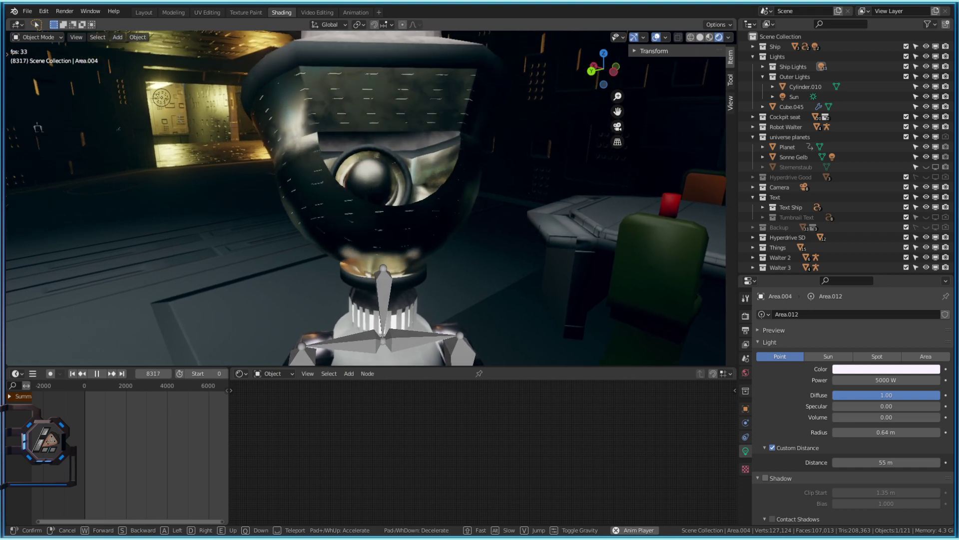
pyautogui.press('a')
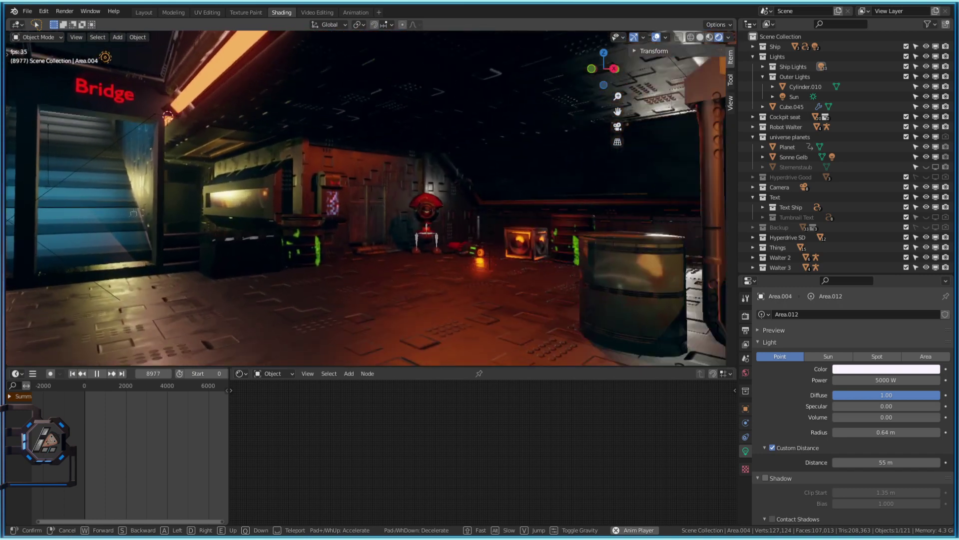
pyautogui.click(375, 200)
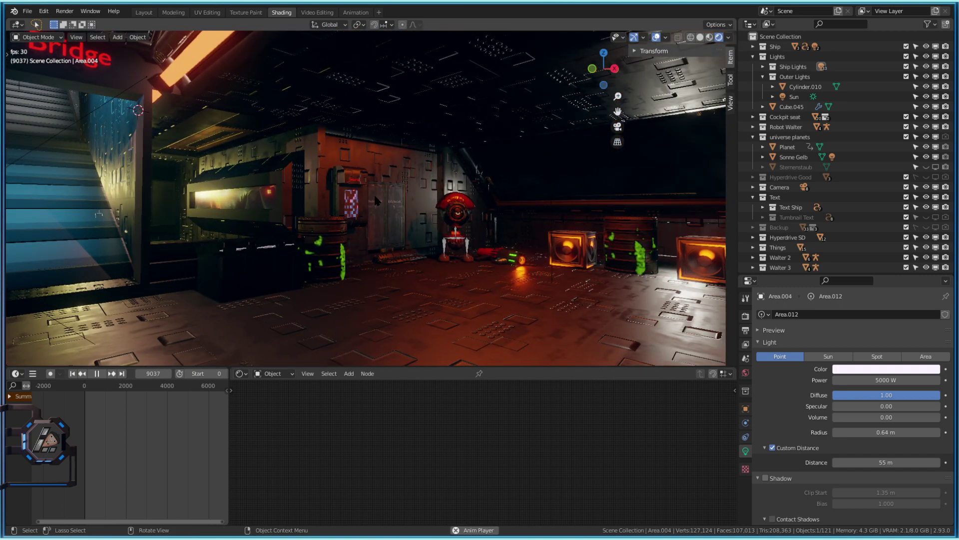